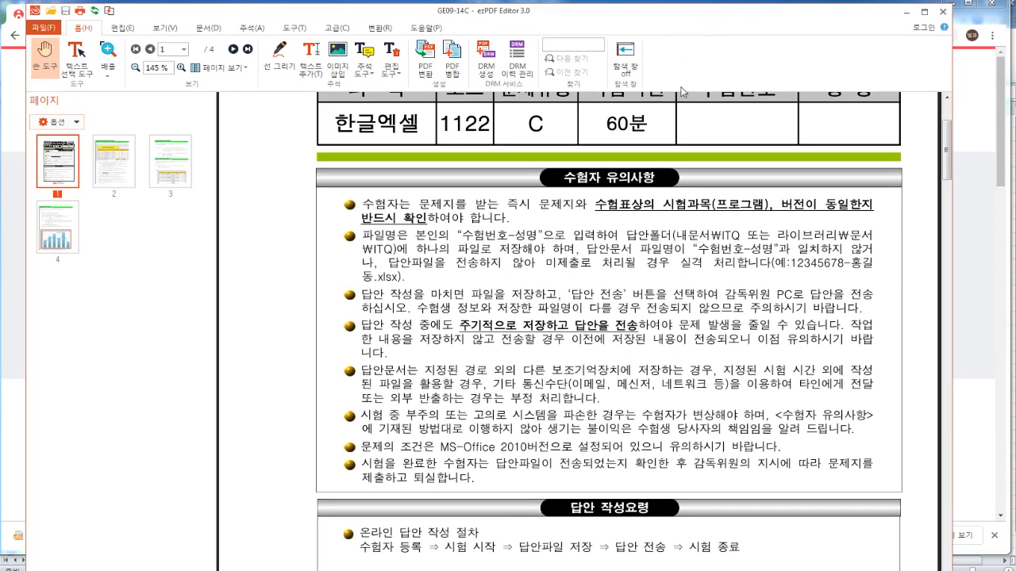
Step: Highlight the license.kpc.or.kr address in the Notepad notes and move the shortened note window clear of the website's navigation
{"action": "left_click", "coordinate": [963, 137]}
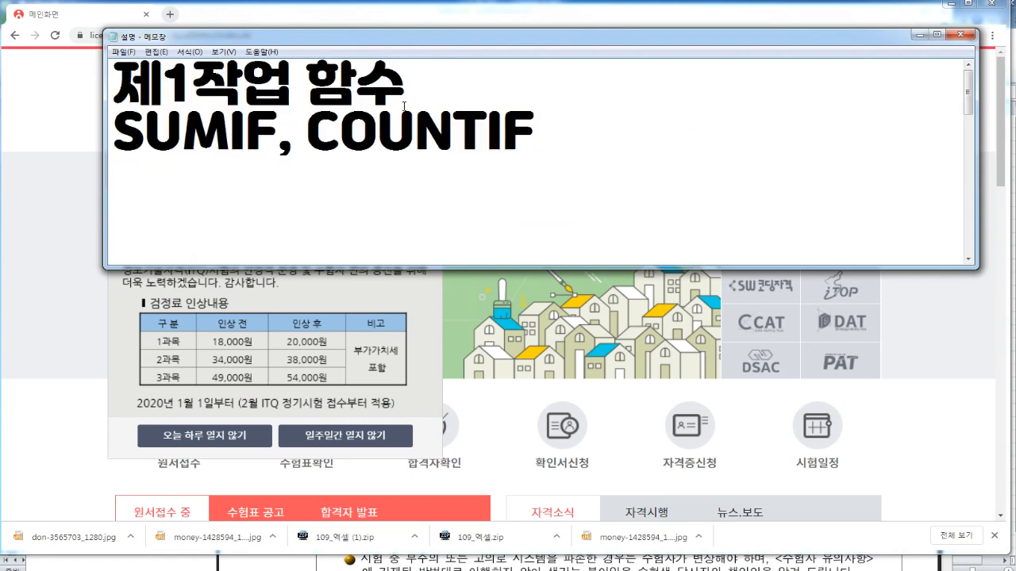
{"action": "left_click", "coordinate": [968, 259]}
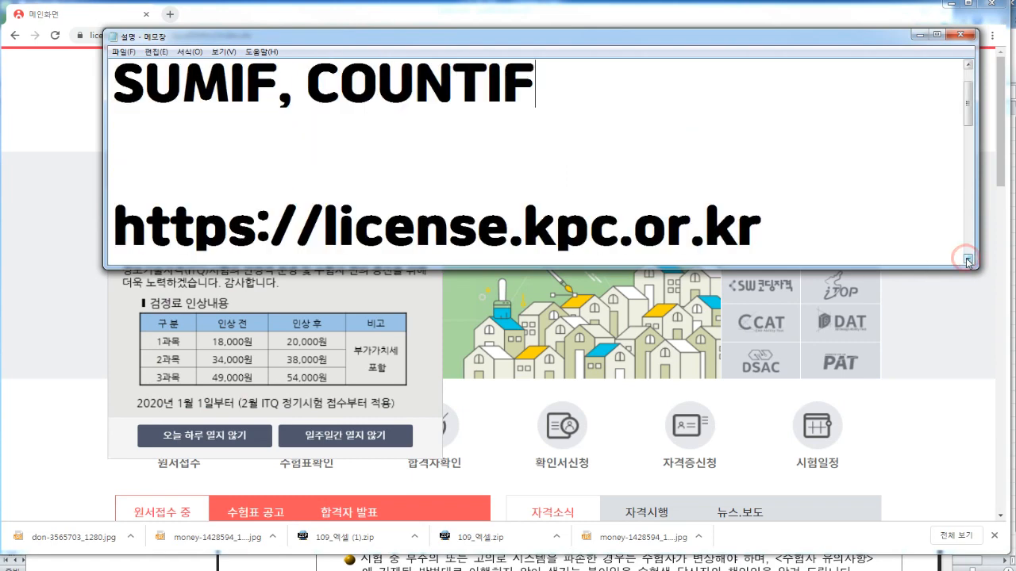
{"action": "left_click", "coordinate": [968, 258]}
{"action": "left_click_drag", "start_coordinate": [833, 266], "coordinate": [834, 191]}
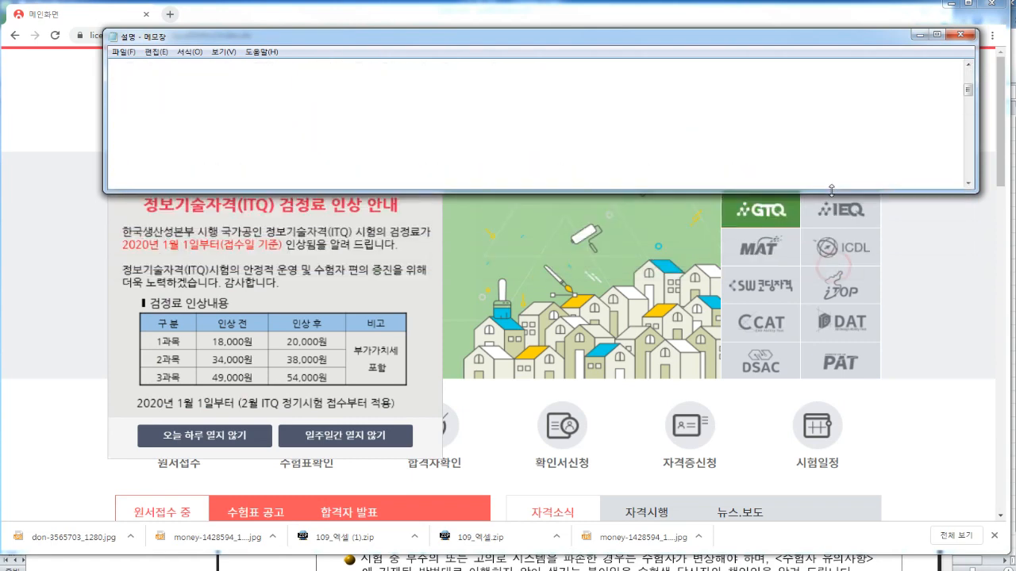
{"action": "left_click", "coordinate": [968, 181]}
{"action": "left_click", "coordinate": [968, 181]}
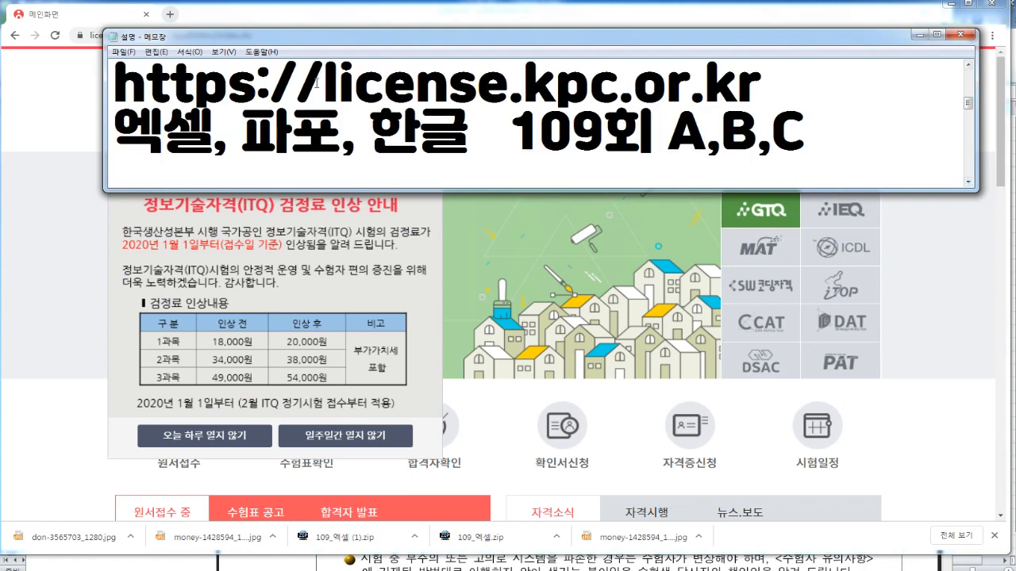
{"action": "left_click_drag", "start_coordinate": [113, 83], "coordinate": [760, 83]}
{"action": "left_click_drag", "start_coordinate": [775, 41], "coordinate": [739, 163]}
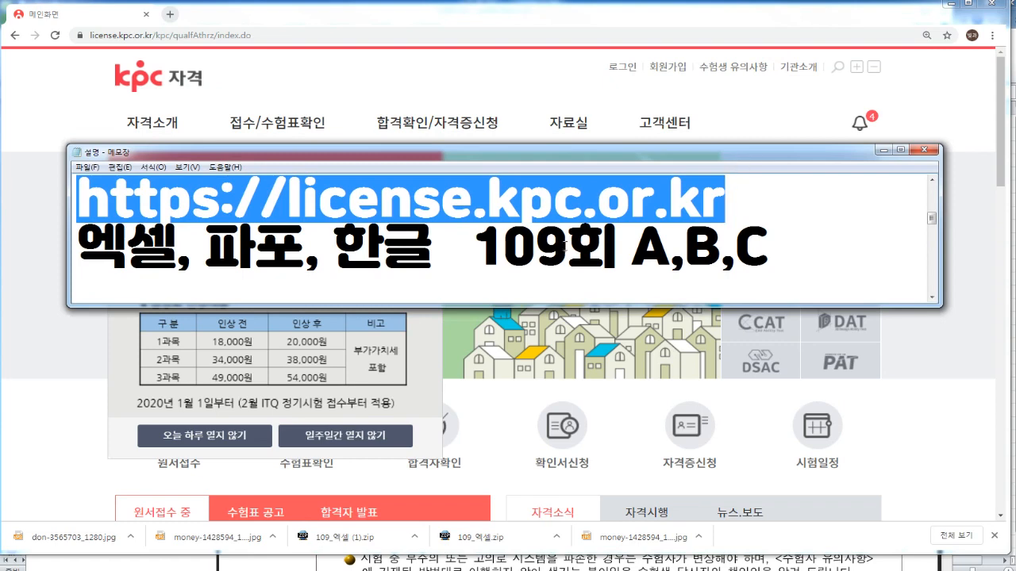
{"action": "left_click_drag", "start_coordinate": [584, 157], "coordinate": [574, 427]}
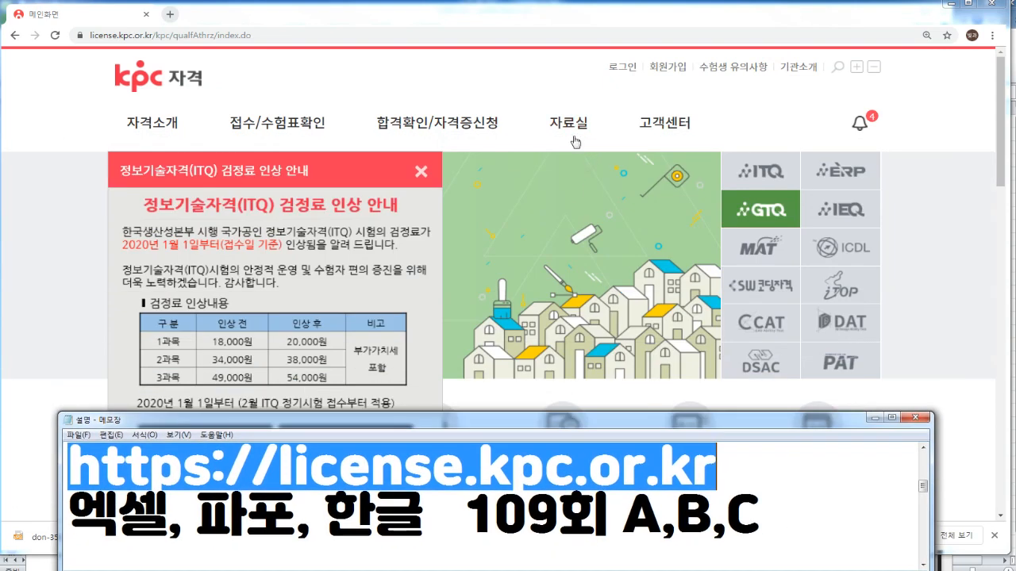
Step: Open the KPC site's past and sample exam questions (기출/샘플문제) and look for the 109회 question-and-answer posts
{"action": "mouse_move", "coordinate": [576, 132]}
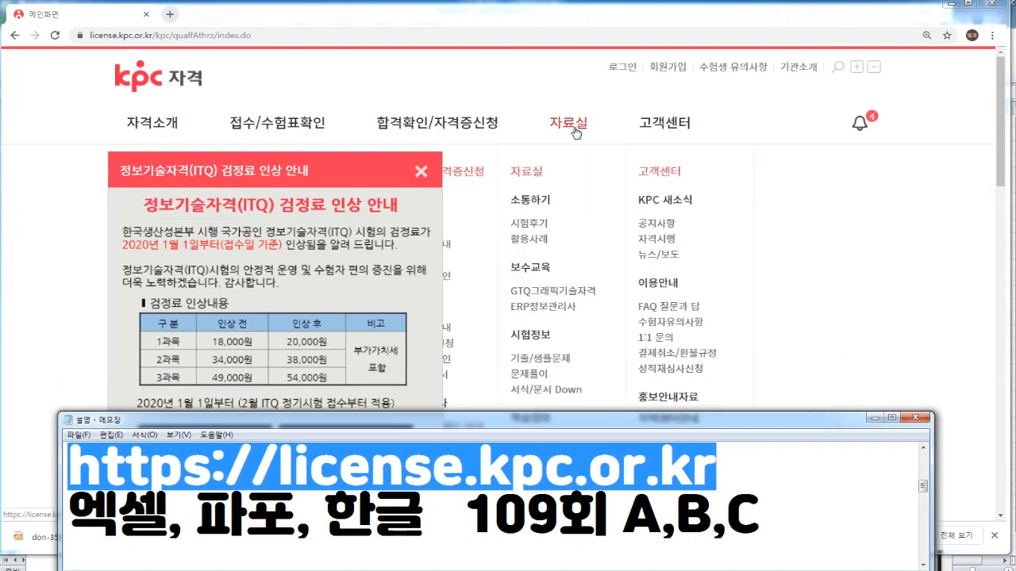
{"action": "left_click", "coordinate": [552, 359]}
{"action": "scroll", "coordinate": [420, 254], "scroll_direction": "down", "scroll_amount": 4}
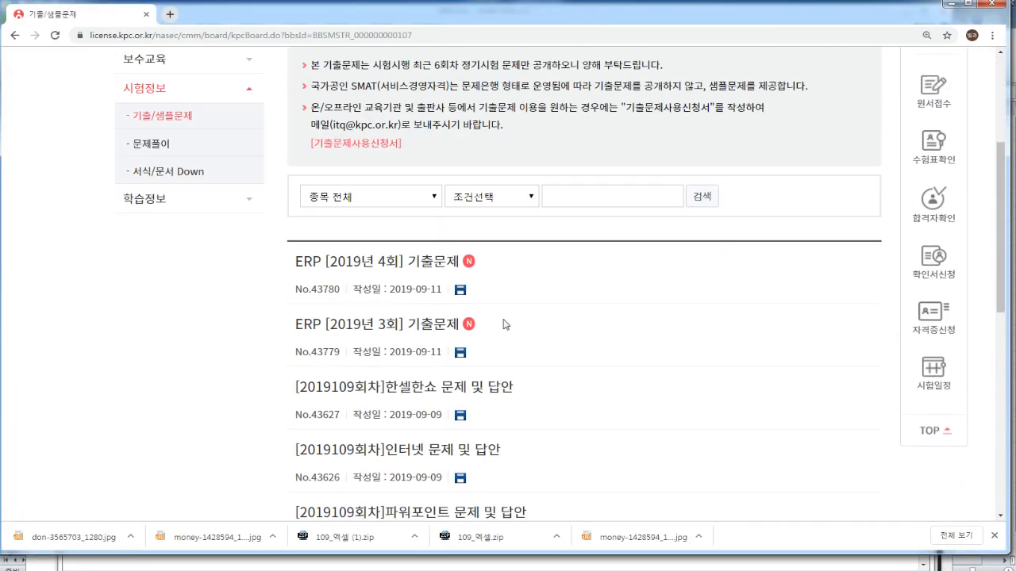
{"action": "scroll", "coordinate": [420, 252], "scroll_direction": "down", "scroll_amount": 2}
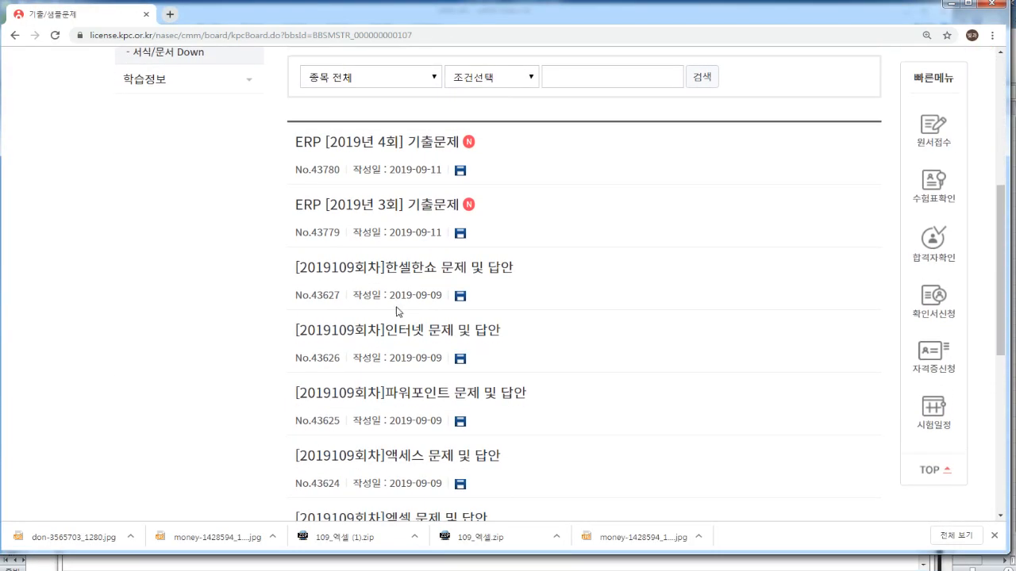
{"action": "scroll", "coordinate": [427, 417], "scroll_direction": "down", "scroll_amount": 2}
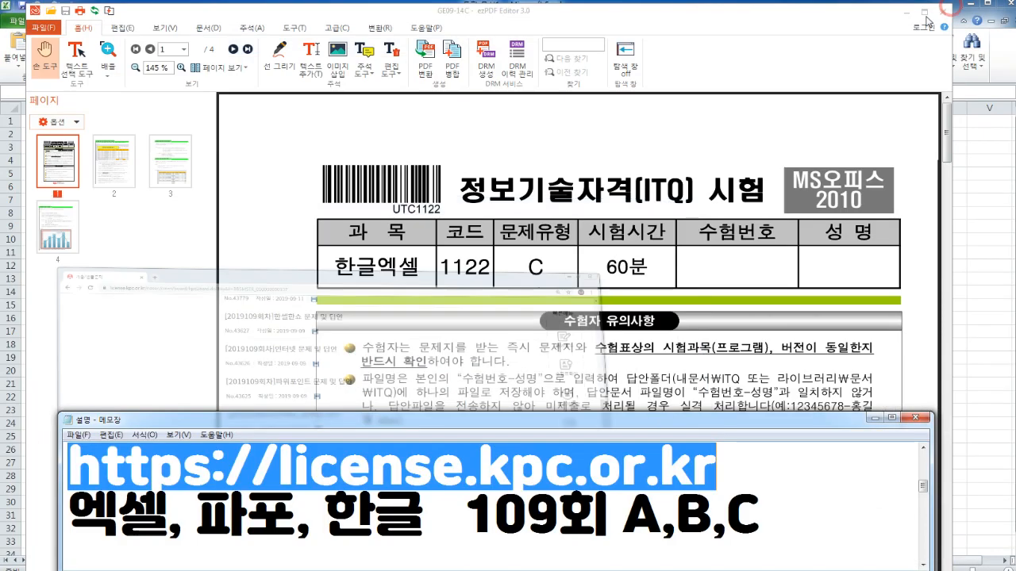
Step: Switch to the GE09-14C exam paper in ezPDF Editor and read the 답안 작성요령 instructions on page 1
{"action": "left_click", "coordinate": [950, 3]}
{"action": "left_click_drag", "start_coordinate": [620, 434], "coordinate": [591, 206]}
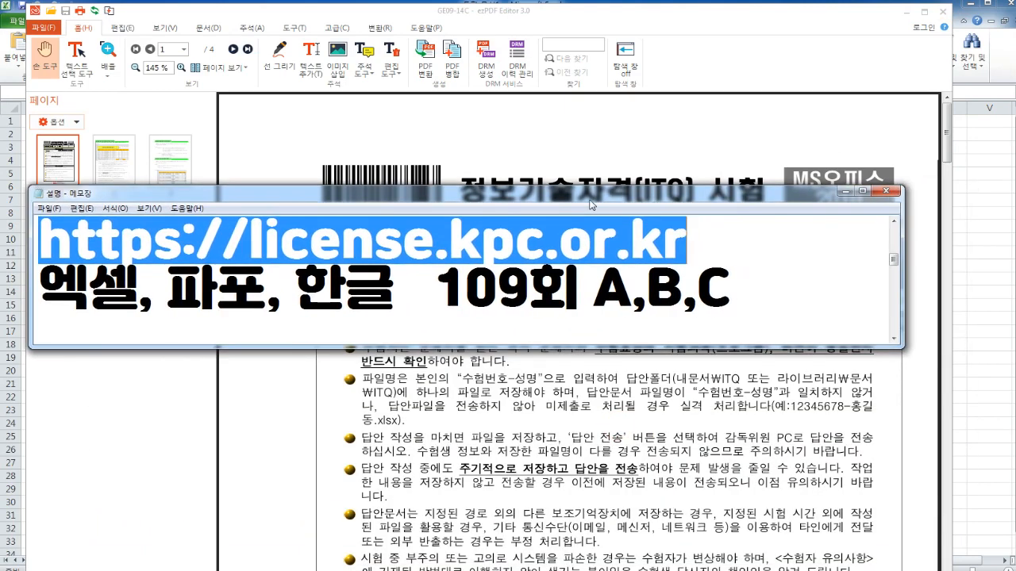
{"action": "left_click_drag", "start_coordinate": [594, 203], "coordinate": [581, 206]}
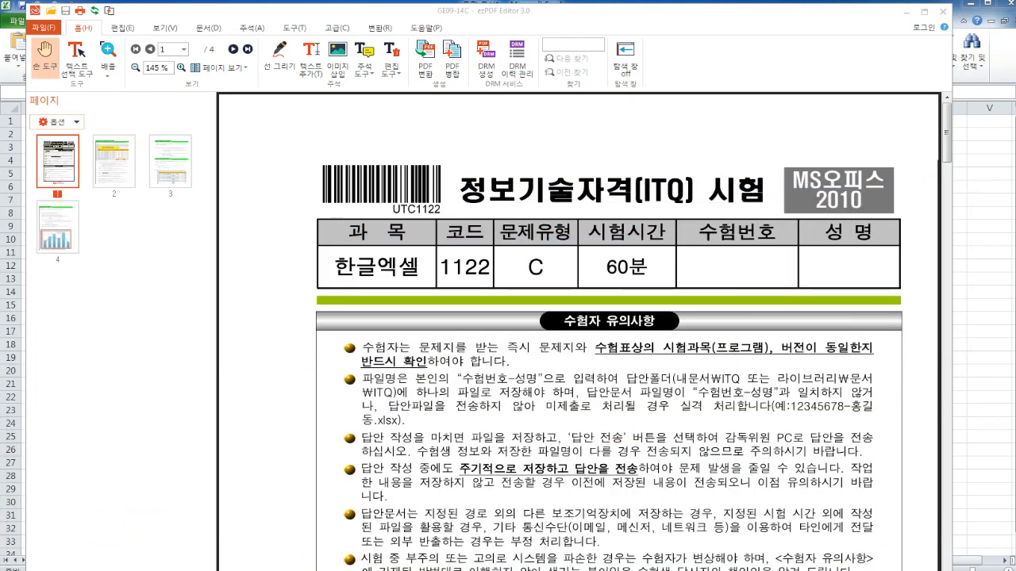
{"action": "scroll", "coordinate": [690, 428], "scroll_direction": "down", "scroll_amount": 6}
{"action": "scroll", "coordinate": [625, 359], "scroll_direction": "up", "scroll_amount": 3}
{"action": "scroll", "coordinate": [555, 301], "scroll_direction": "down", "scroll_amount": 2}
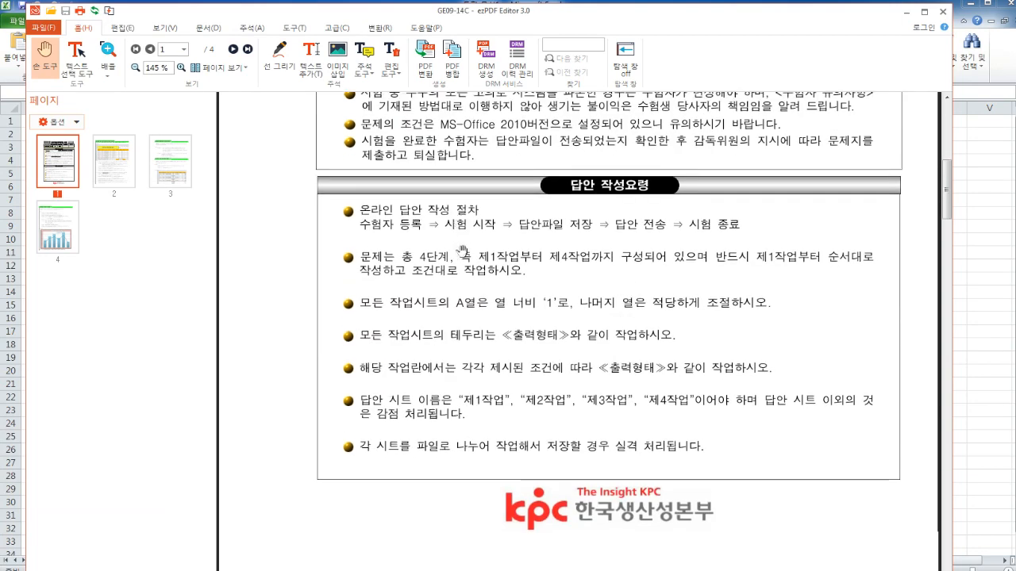
{"action": "scroll", "coordinate": [476, 270], "scroll_direction": "down", "scroll_amount": 3}
{"action": "left_click_drag", "start_coordinate": [492, 278], "coordinate": [492, 222]}
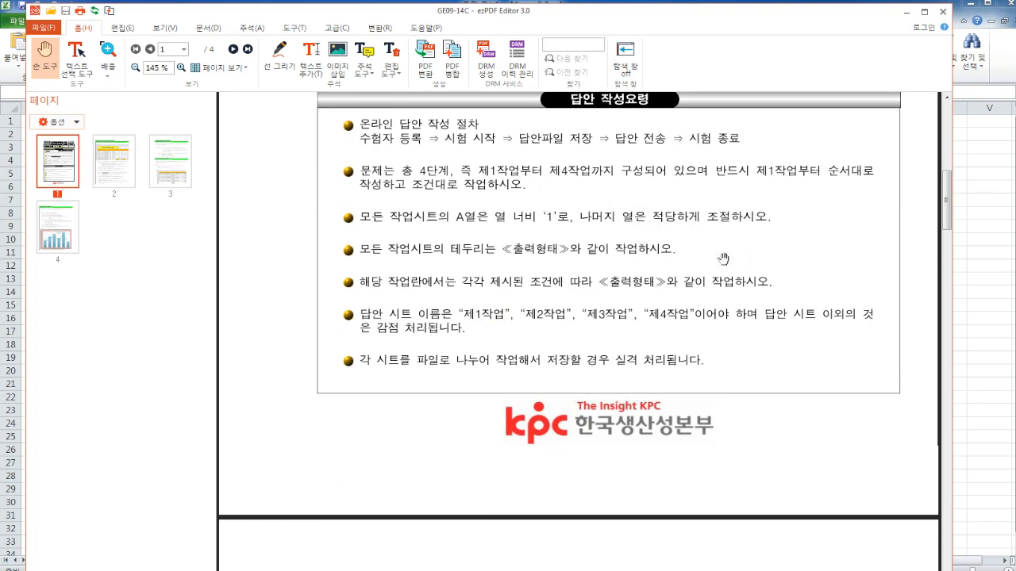
Step: Look through the requirements of all four exam tasks, from 제1작업 to the 제4작업 graph
{"action": "scroll", "coordinate": [647, 310], "scroll_direction": "down", "scroll_amount": 7}
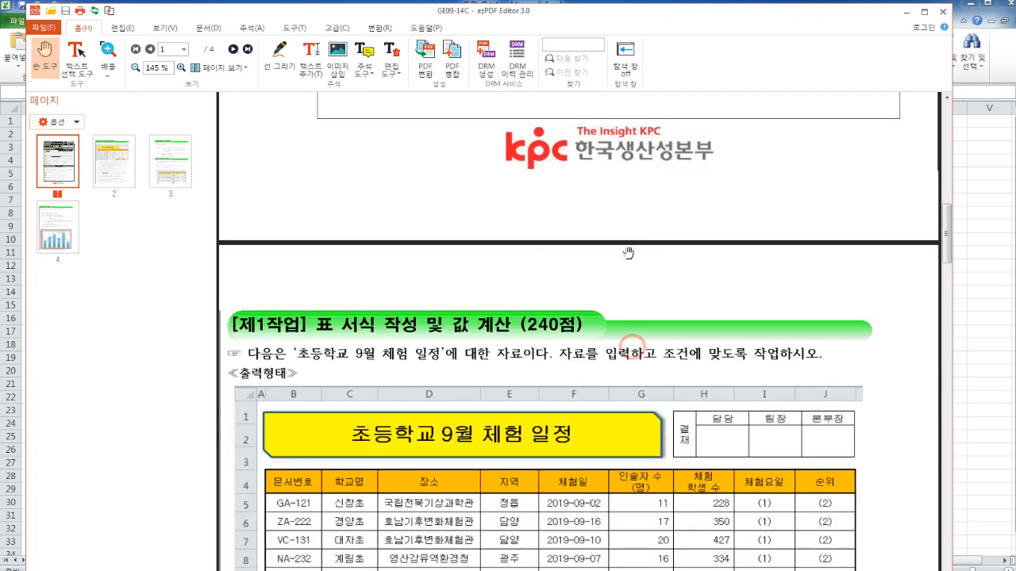
{"action": "scroll", "coordinate": [623, 268], "scroll_direction": "down", "scroll_amount": 3}
{"action": "scroll", "coordinate": [537, 195], "scroll_direction": "down", "scroll_amount": 1}
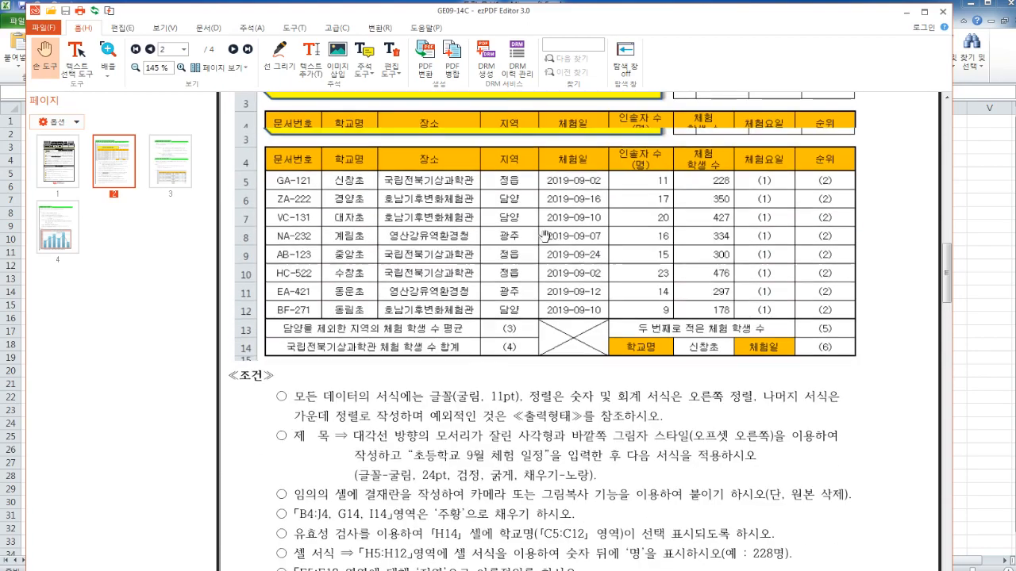
{"action": "scroll", "coordinate": [546, 238], "scroll_direction": "down", "scroll_amount": 15}
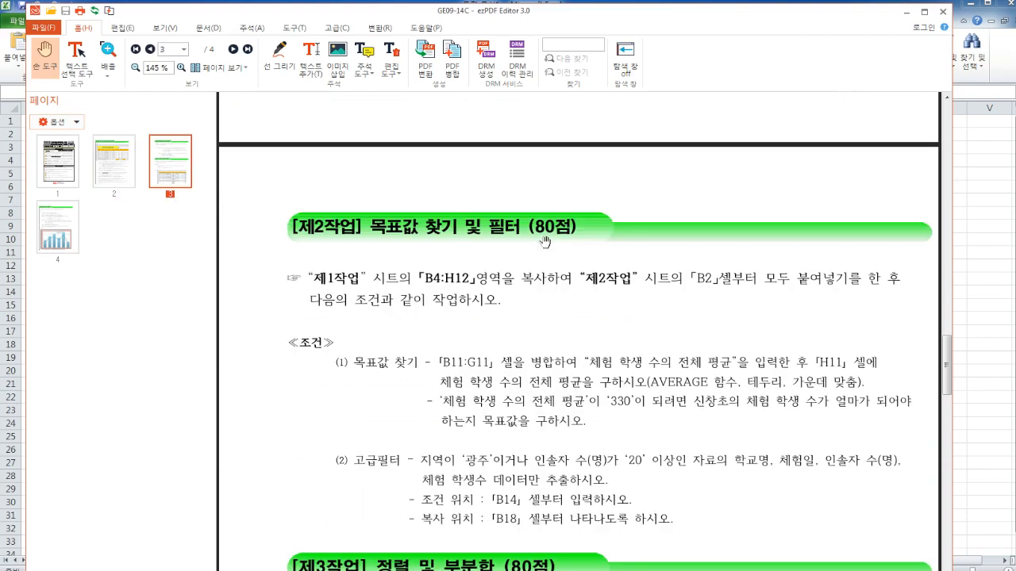
{"action": "scroll", "coordinate": [545, 239], "scroll_direction": "down", "scroll_amount": 5}
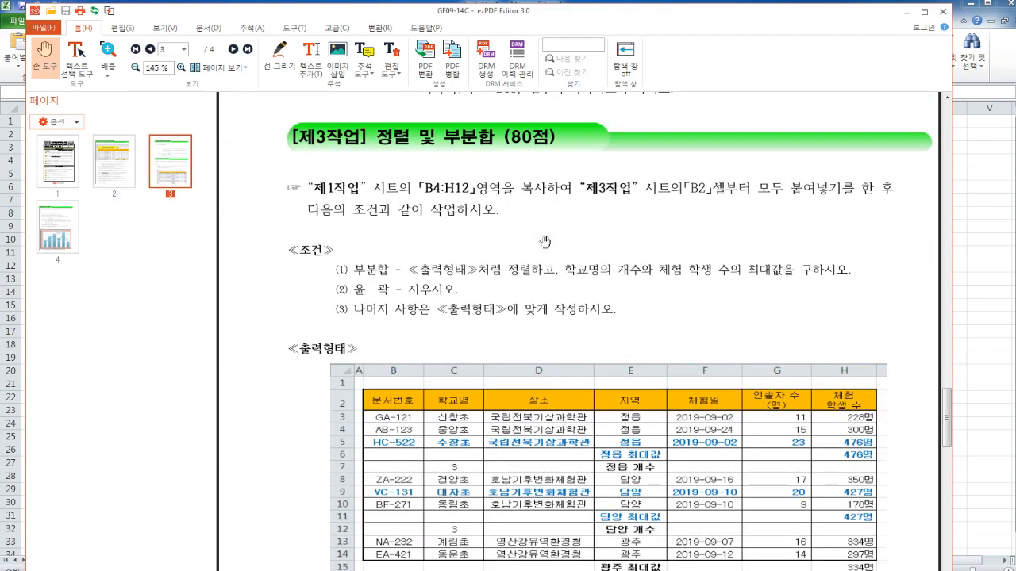
{"action": "scroll", "coordinate": [545, 241], "scroll_direction": "down", "scroll_amount": 9}
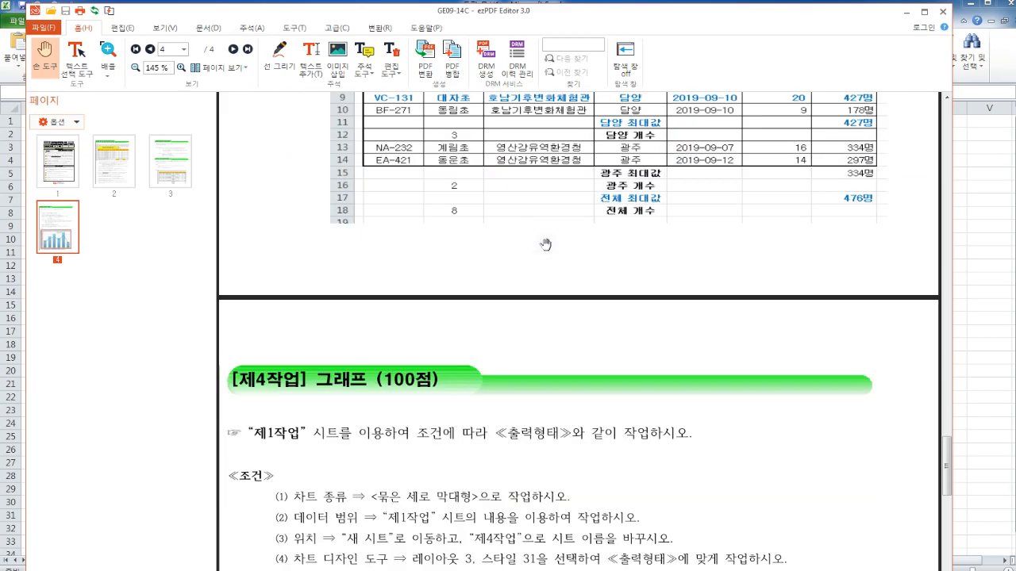
{"action": "scroll", "coordinate": [545, 243], "scroll_direction": "down", "scroll_amount": 4}
Step: Review the 제1작업 output table and recheck the answer instructions on page 1 of the exam paper
{"action": "scroll", "coordinate": [547, 245], "scroll_direction": "up", "scroll_amount": 20}
{"action": "scroll", "coordinate": [548, 244], "scroll_direction": "up", "scroll_amount": 12}
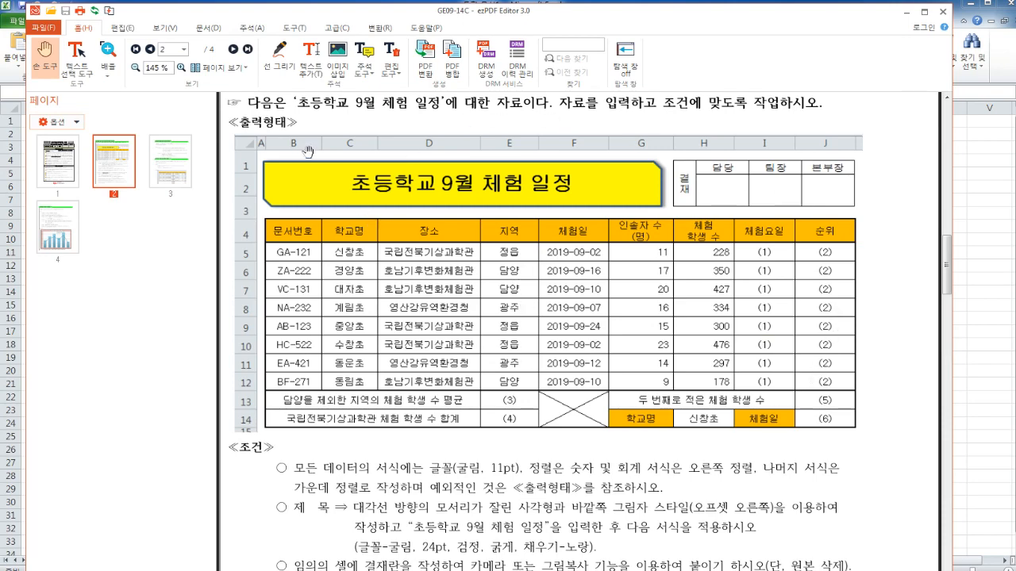
{"action": "scroll", "coordinate": [401, 270], "scroll_direction": "up", "scroll_amount": 5}
{"action": "scroll", "coordinate": [400, 270], "scroll_direction": "down", "scroll_amount": 3}
{"action": "scroll", "coordinate": [484, 230], "scroll_direction": "up", "scroll_amount": 8}
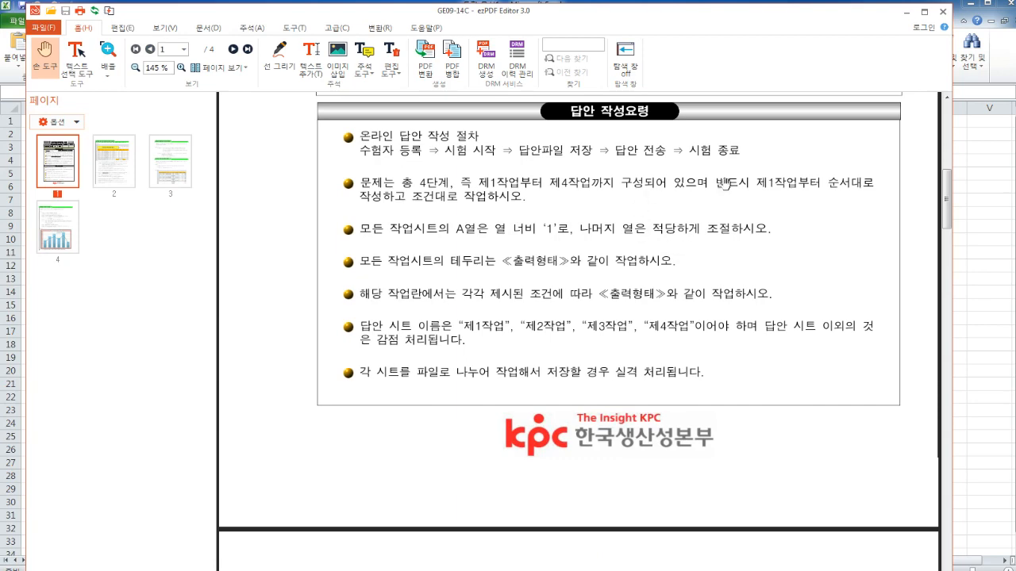
{"action": "scroll", "coordinate": [640, 213], "scroll_direction": "down", "scroll_amount": 5}
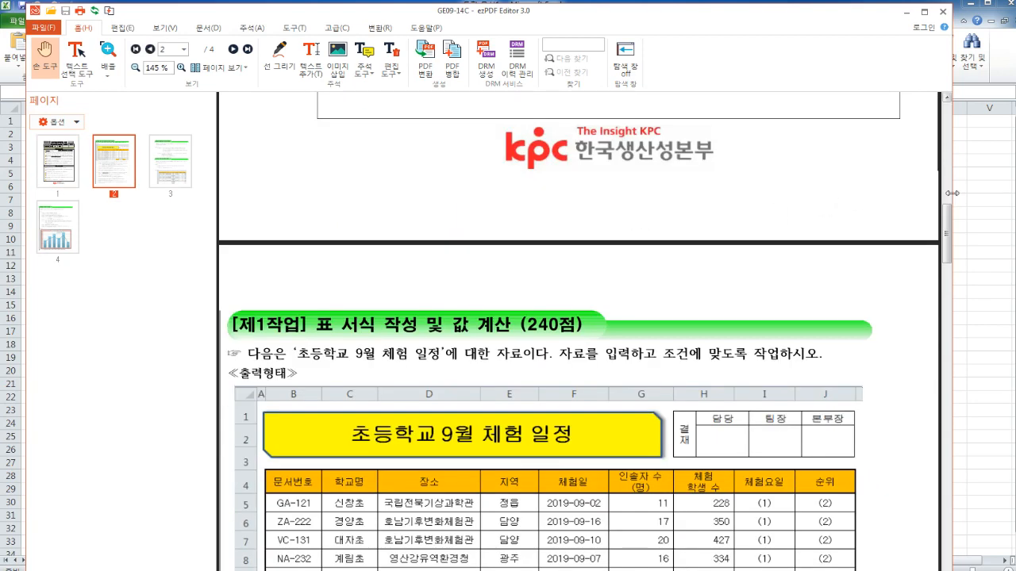
Step: Switch to the blank Excel workbook and select columns A to D and rows 1 to 4 one at a time
{"action": "left_click", "coordinate": [987, 195]}
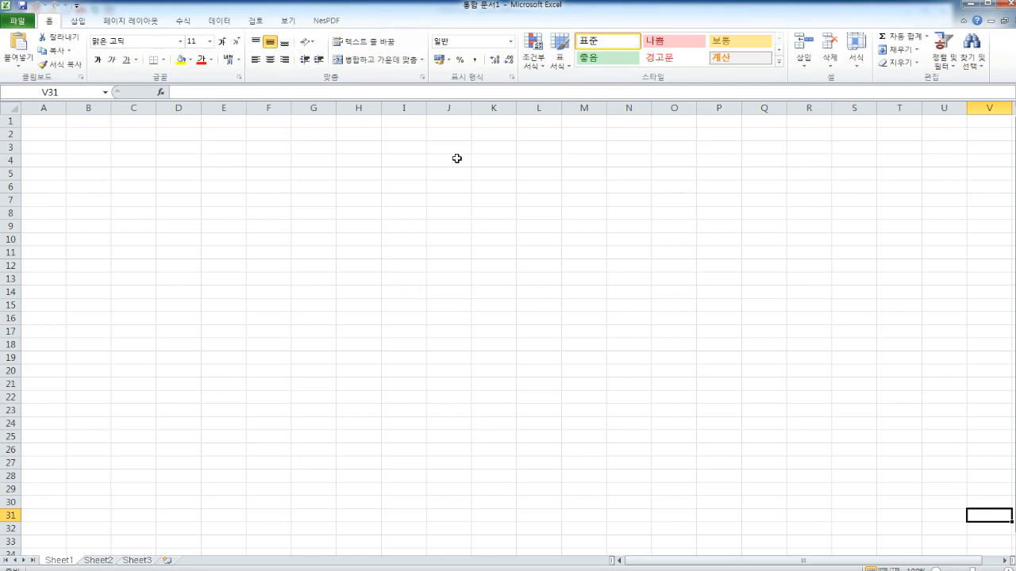
{"action": "left_click", "coordinate": [43, 108]}
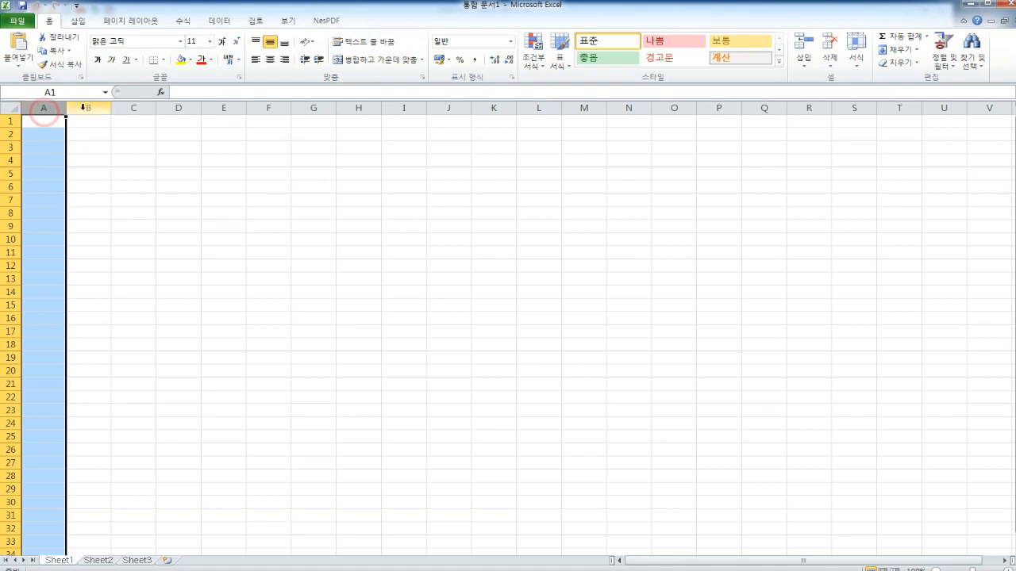
{"action": "left_click", "coordinate": [86, 108]}
{"action": "left_click", "coordinate": [137, 108]}
{"action": "left_click", "coordinate": [169, 108]}
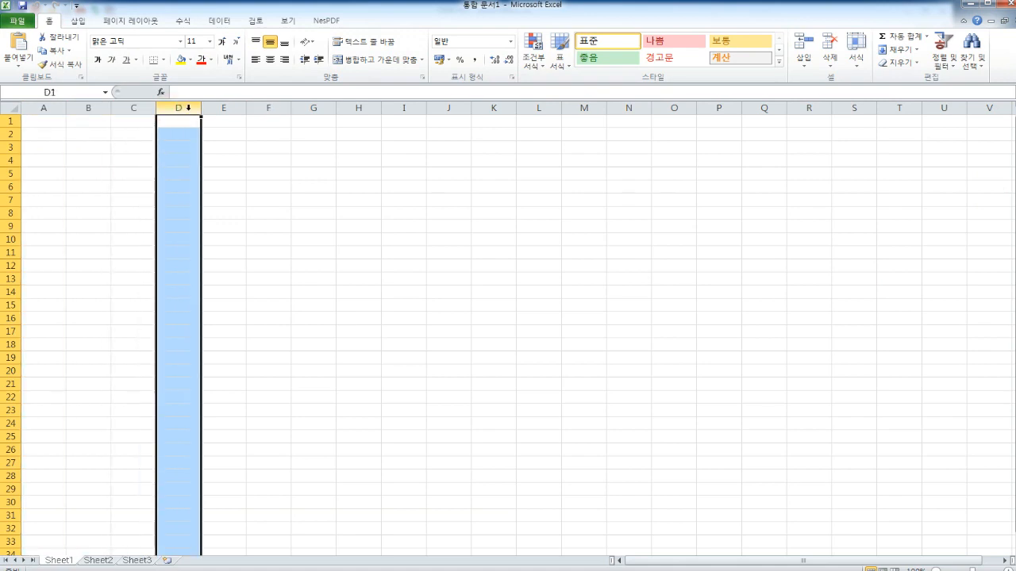
{"action": "left_click", "coordinate": [11, 120]}
{"action": "left_click", "coordinate": [12, 133]}
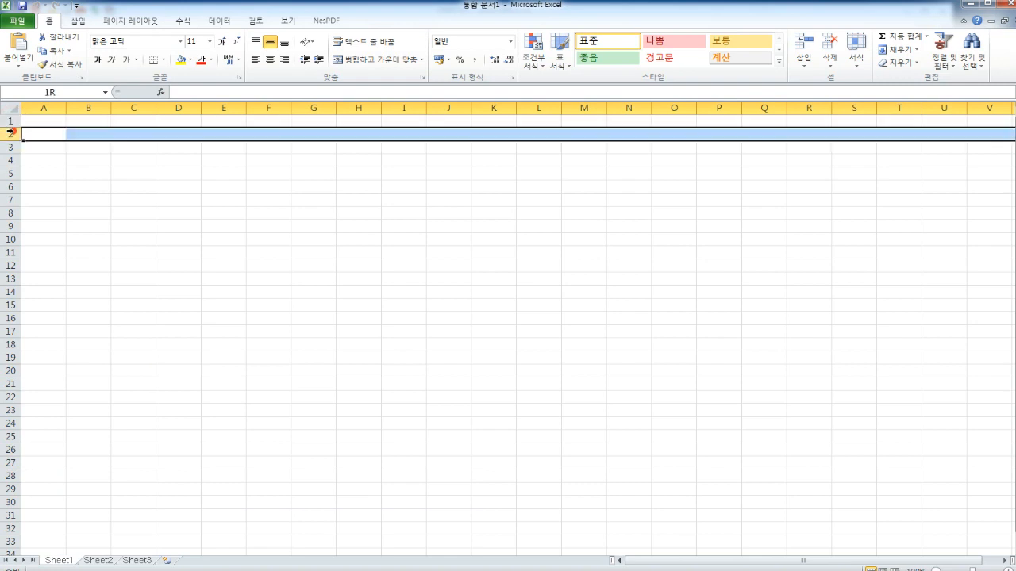
{"action": "left_click", "coordinate": [9, 148]}
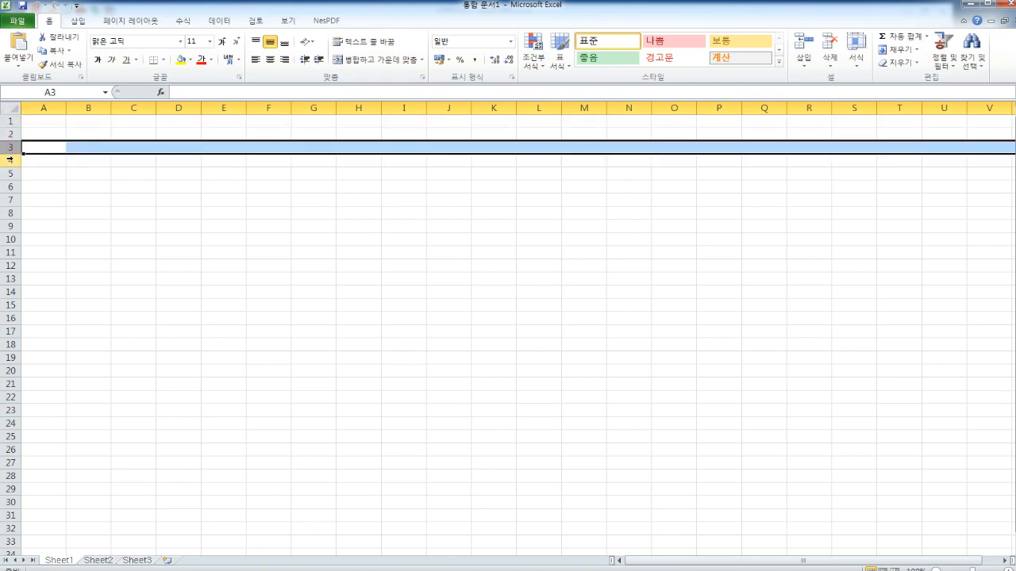
{"action": "left_click", "coordinate": [11, 160]}
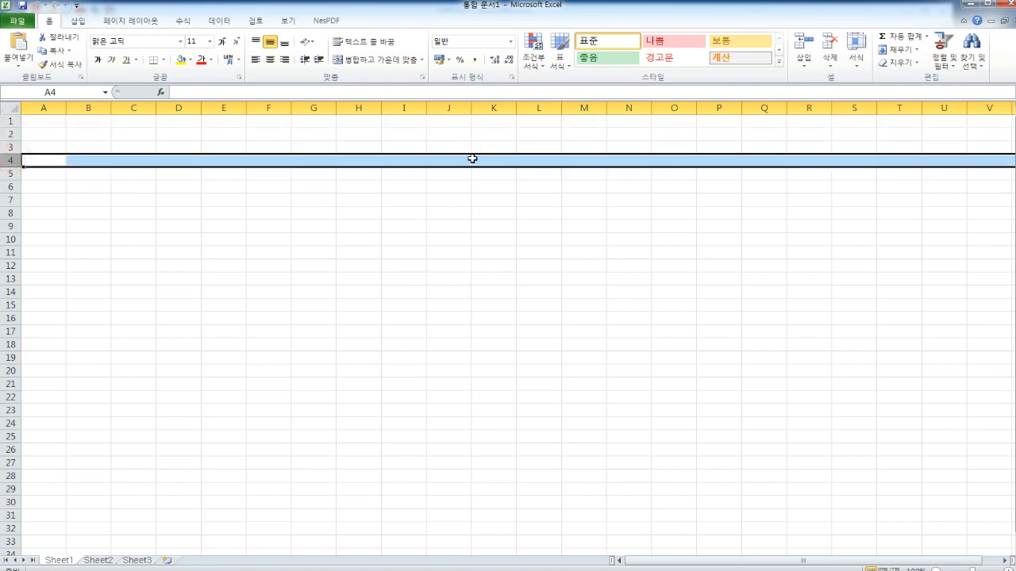
Step: Set the width of column A on Sheet1 to 1
{"action": "left_click", "coordinate": [44, 106]}
{"action": "right_click", "coordinate": [45, 109]}
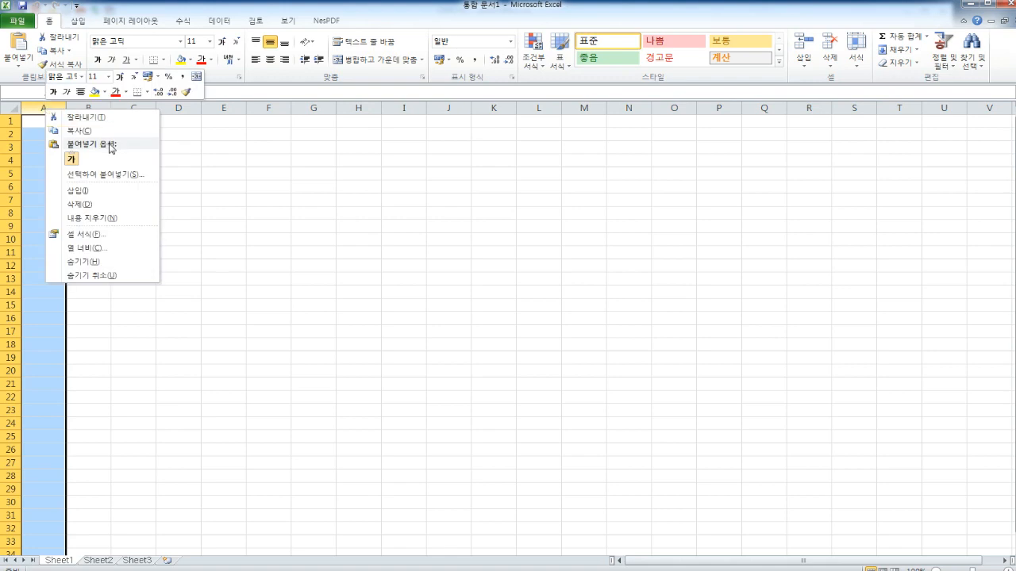
{"action": "left_click", "coordinate": [106, 250]}
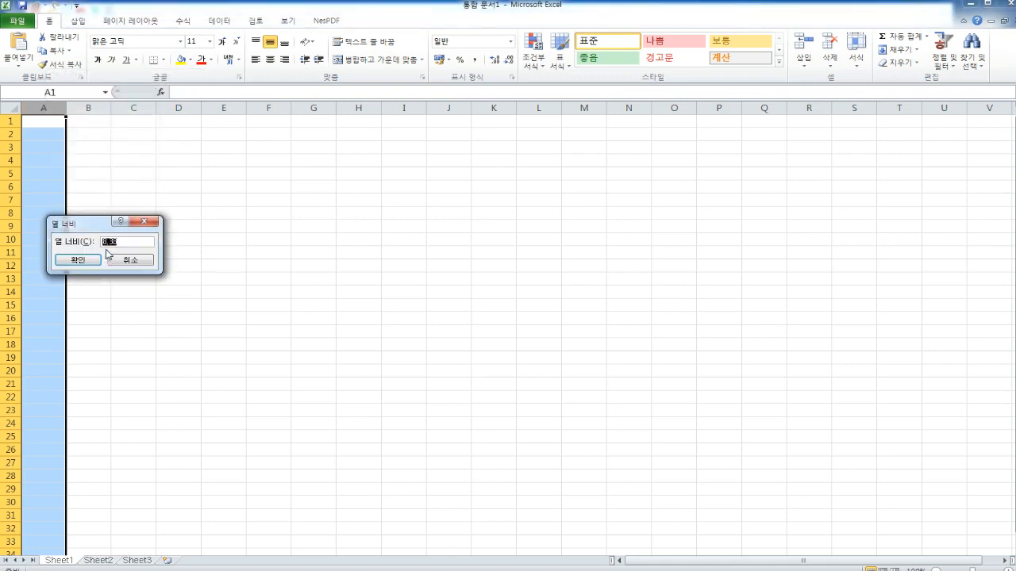
{"action": "key", "text": "Return"}
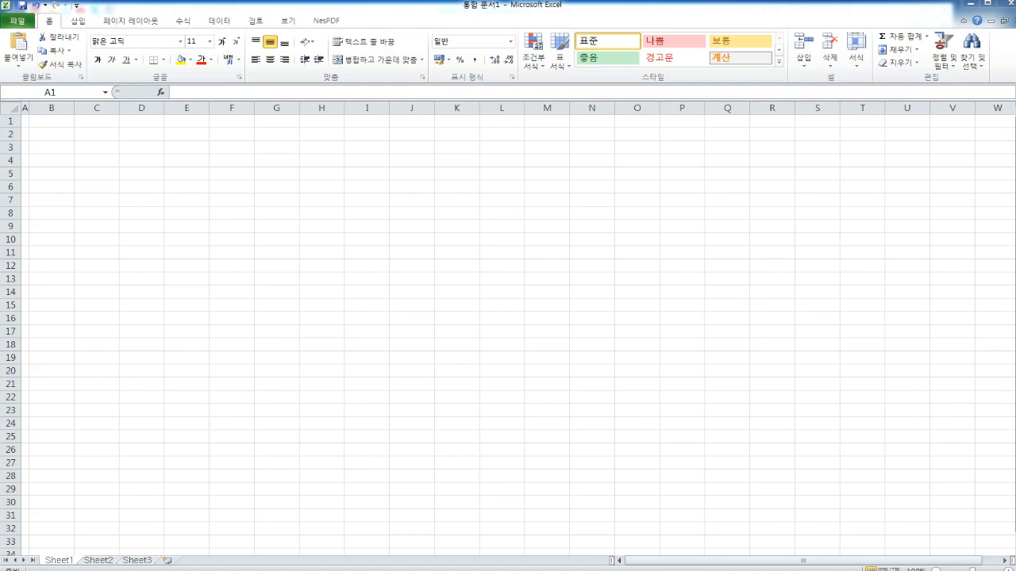
Step: Switch to the exam paper's 제1작업 output table and check the row-height notes for rows 1 to 14 in Notepad
{"action": "key", "text": "alt+Tab"}
{"action": "scroll", "coordinate": [472, 385], "scroll_direction": "down", "scroll_amount": 3}
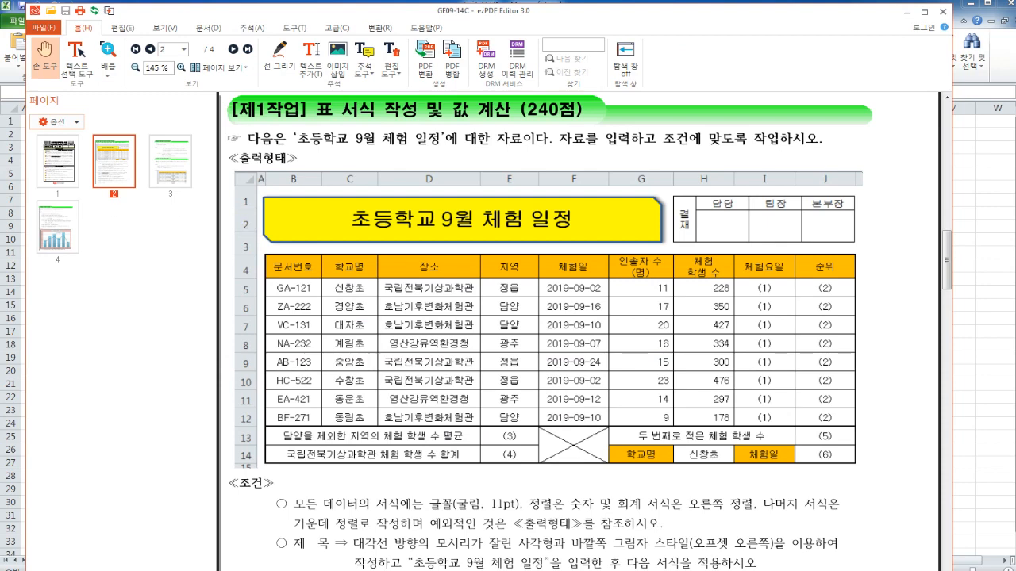
{"action": "left_click_drag", "start_coordinate": [0, 163], "coordinate": [591, 59]}
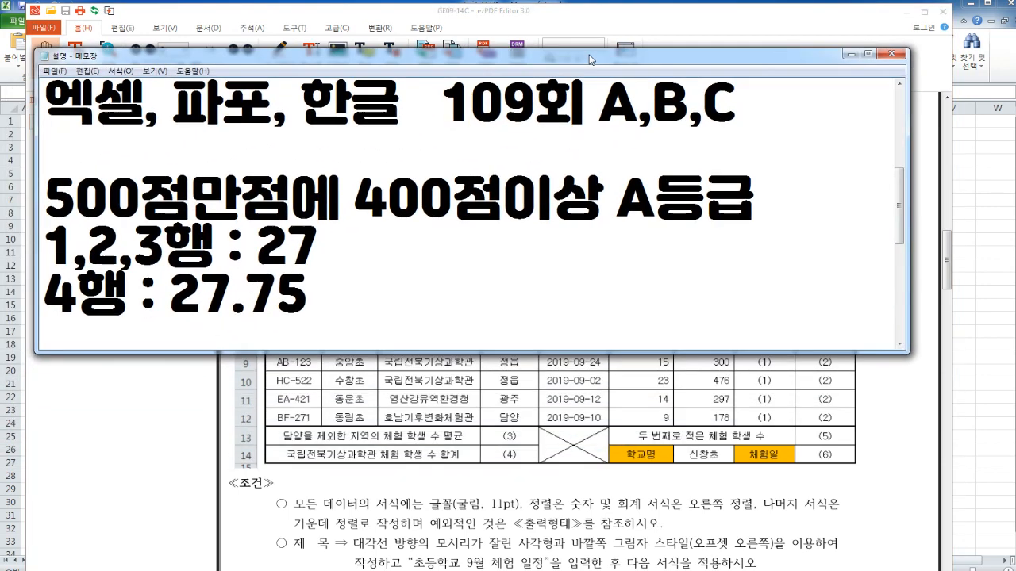
{"action": "left_click_drag", "start_coordinate": [908, 351], "coordinate": [905, 270]}
{"action": "left_click", "coordinate": [899, 270]}
{"action": "left_click", "coordinate": [899, 270]}
{"action": "left_click", "coordinate": [899, 270]}
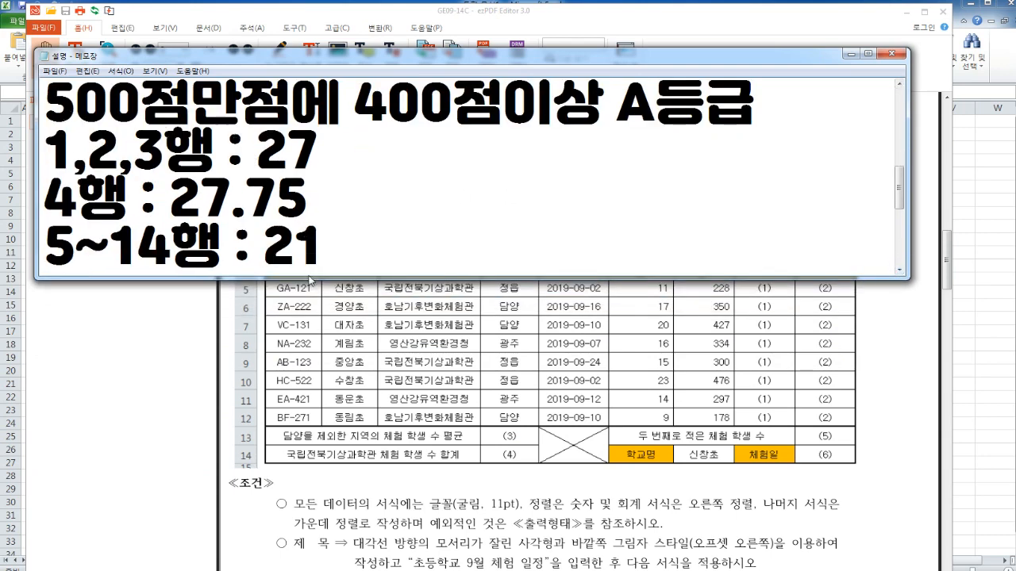
{"action": "left_click_drag", "start_coordinate": [313, 278], "coordinate": [311, 303]}
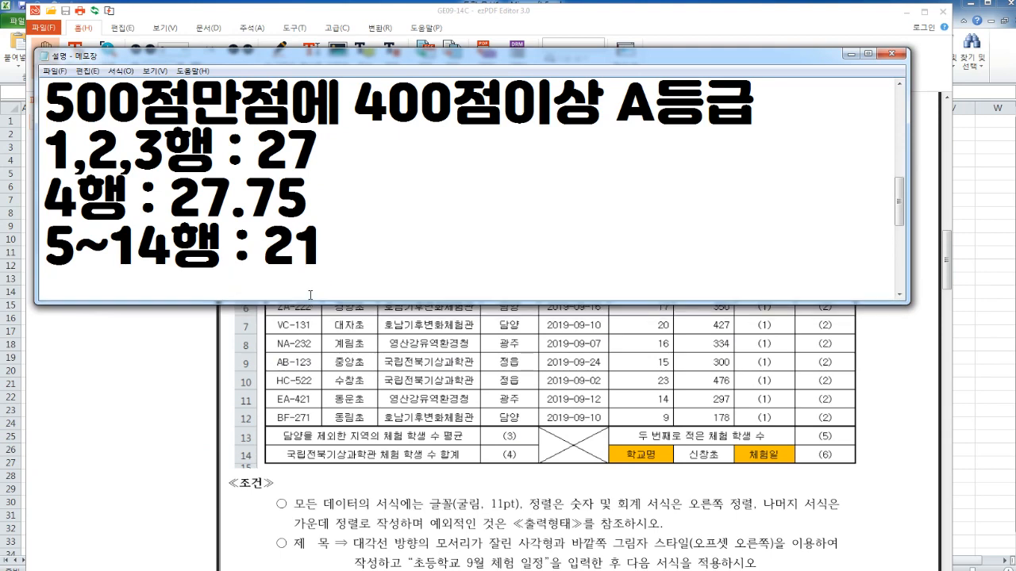
Step: Read through the row-height notes for rows 1 to 3, row 4 and rows 5 to 14 in Notepad
{"action": "left_click_drag", "start_coordinate": [266, 136], "coordinate": [356, 143]}
{"action": "left_click", "coordinate": [357, 143]}
{"action": "left_click_drag", "start_coordinate": [173, 187], "coordinate": [286, 189]}
{"action": "left_click_drag", "start_coordinate": [417, 55], "coordinate": [455, 61]}
{"action": "left_click_drag", "start_coordinate": [197, 204], "coordinate": [347, 203]}
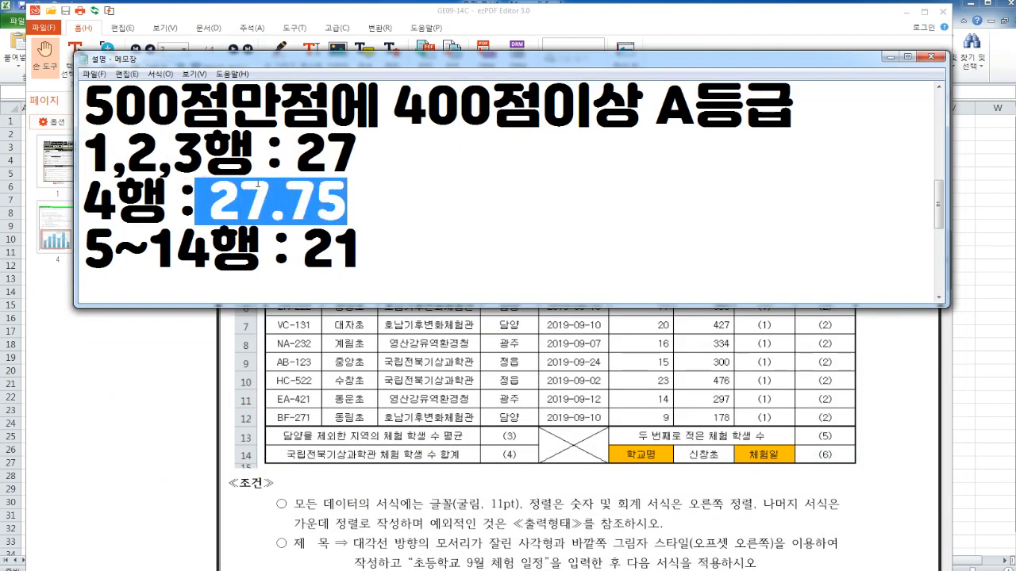
{"action": "left_click", "coordinate": [411, 190]}
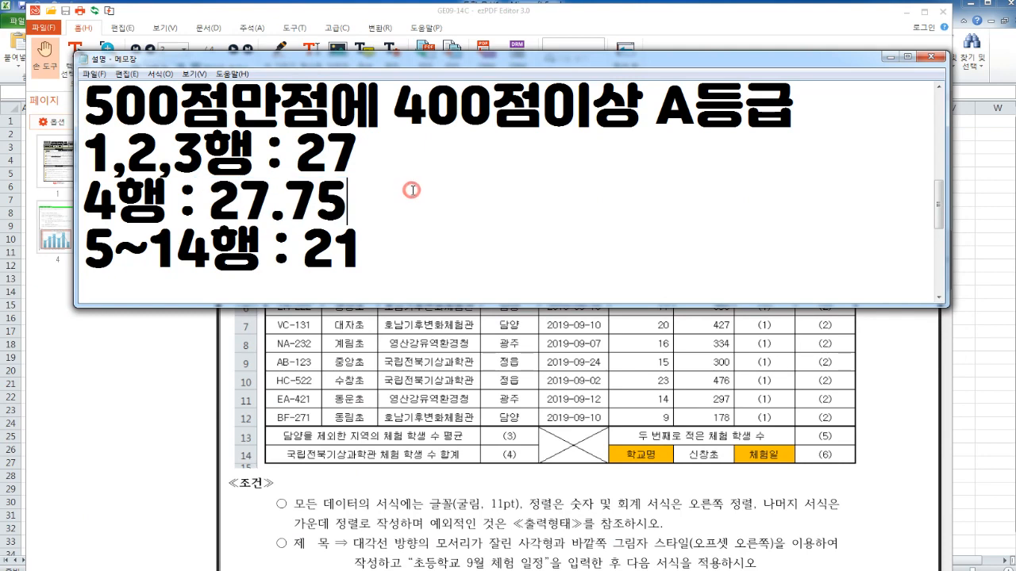
{"action": "left_click_drag", "start_coordinate": [85, 247], "coordinate": [394, 241]}
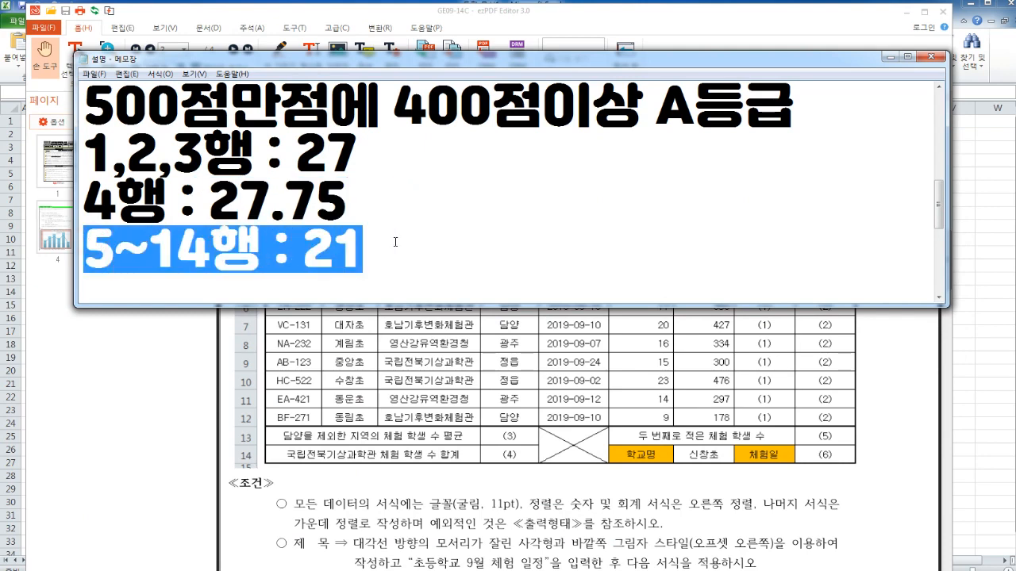
{"action": "left_click", "coordinate": [395, 242]}
{"action": "left_click_drag", "start_coordinate": [394, 241], "coordinate": [94, 159]}
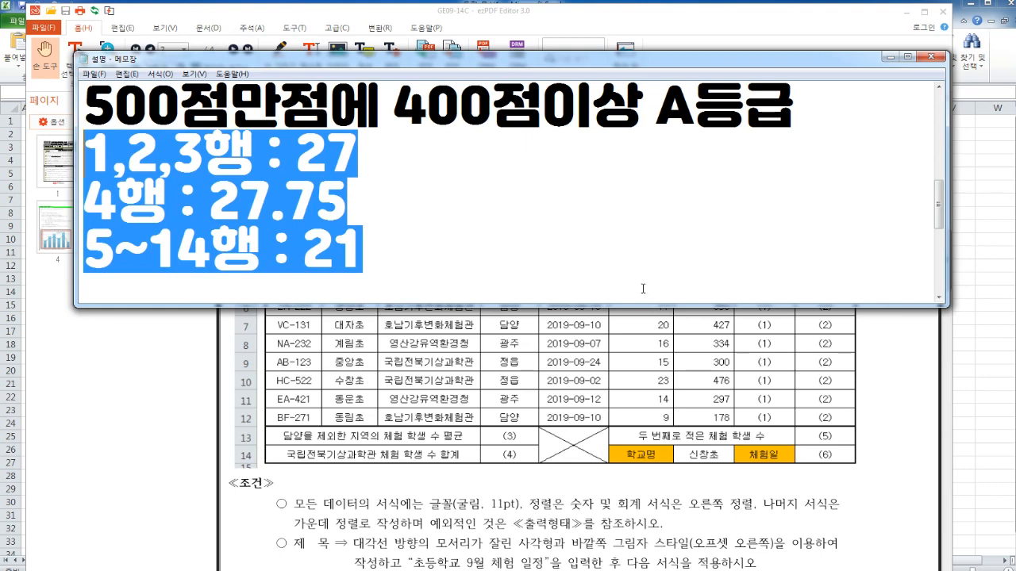
{"action": "left_click", "coordinate": [625, 288]}
{"action": "left_click", "coordinate": [939, 85]}
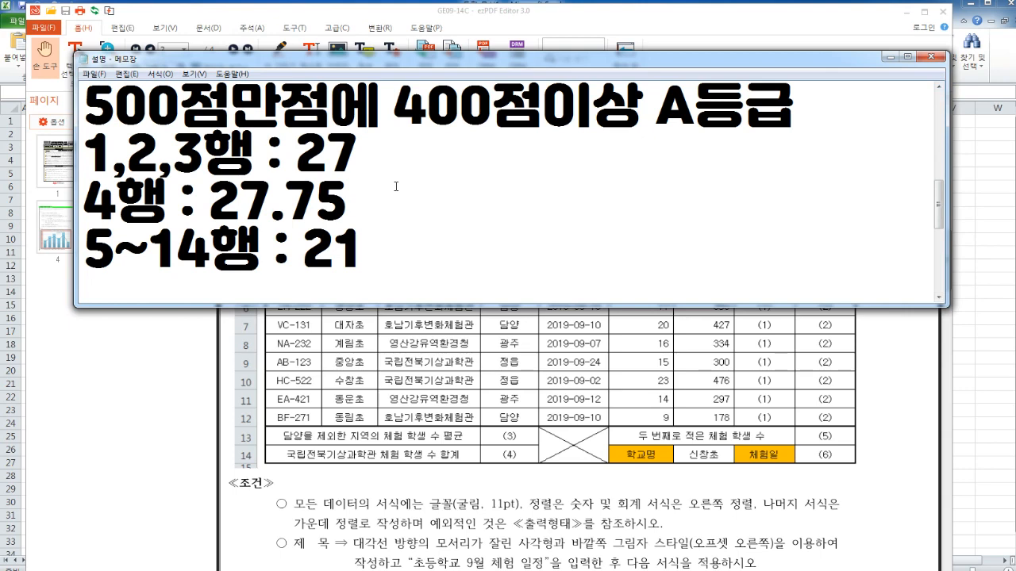
{"action": "left_click_drag", "start_coordinate": [281, 154], "coordinate": [390, 236]}
{"action": "left_click", "coordinate": [390, 238]}
Step: Compare the Notepad row-height notes with the 제1작업 output table and recheck the answer instructions on page 1 of the exam paper
{"action": "left_click_drag", "start_coordinate": [511, 60], "coordinate": [505, 403]}
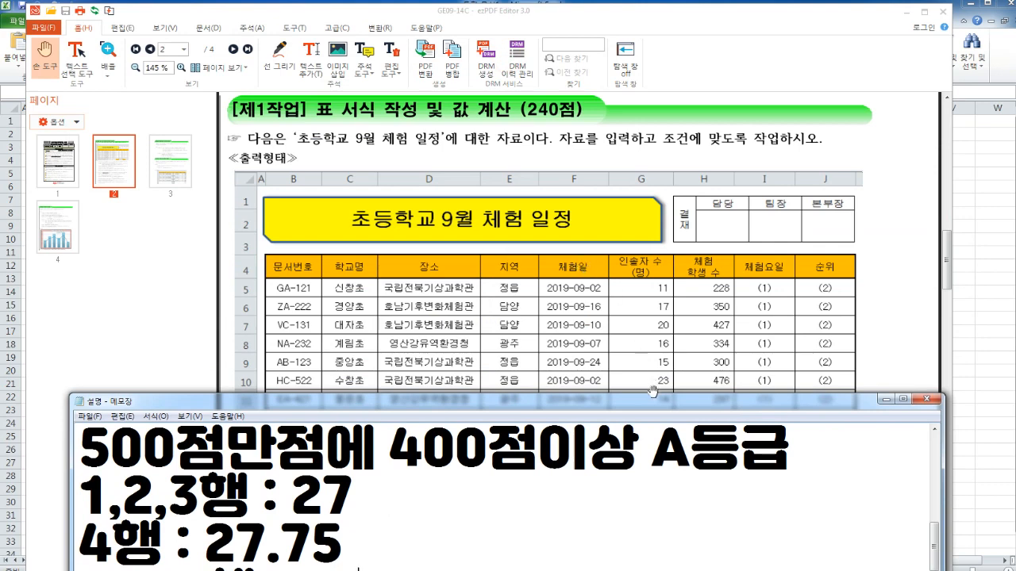
{"action": "left_click_drag", "start_coordinate": [654, 398], "coordinate": [625, 130]}
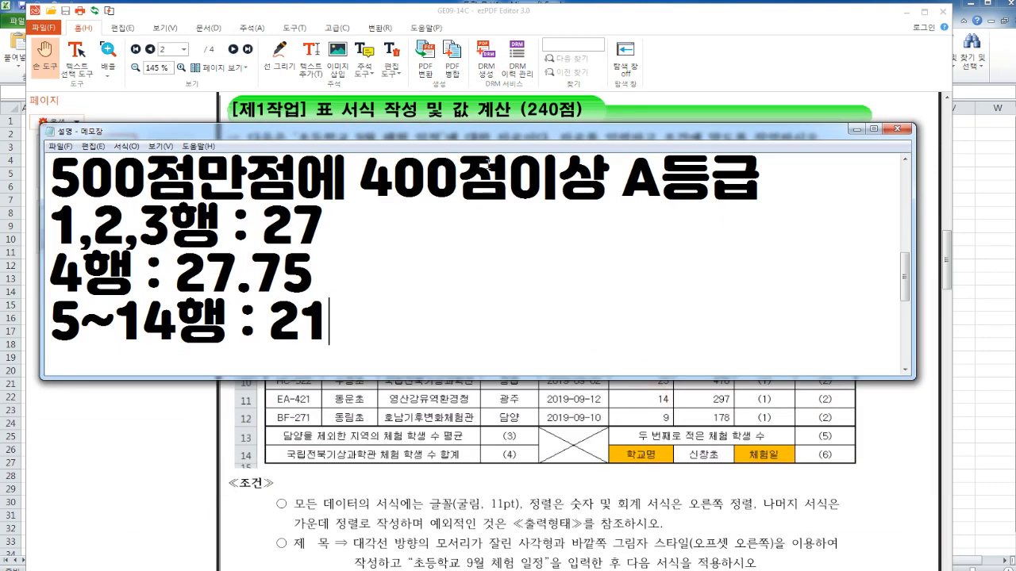
{"action": "left_click_drag", "start_coordinate": [53, 224], "coordinate": [338, 224]}
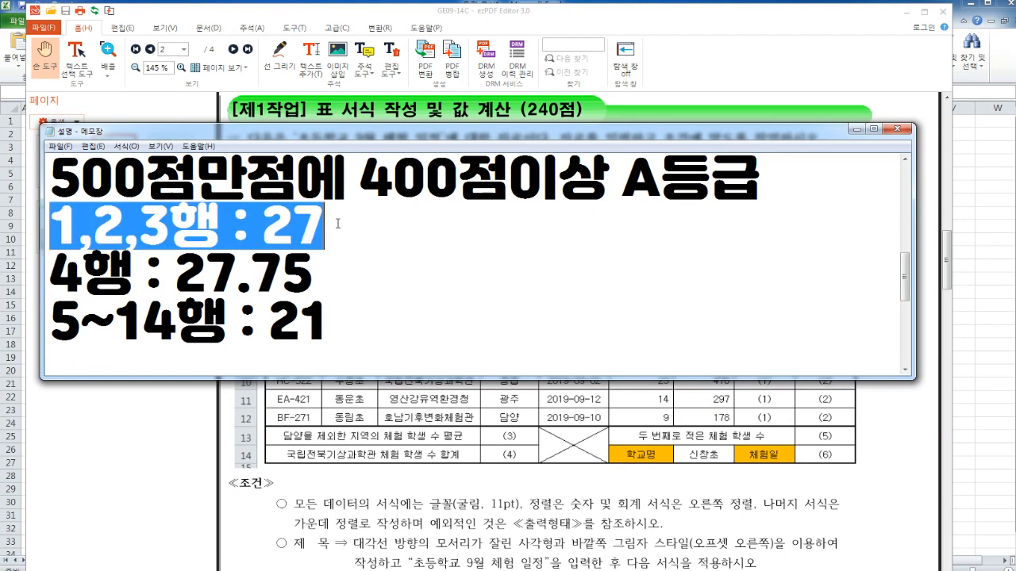
{"action": "left_click_drag", "start_coordinate": [329, 271], "coordinate": [156, 280]}
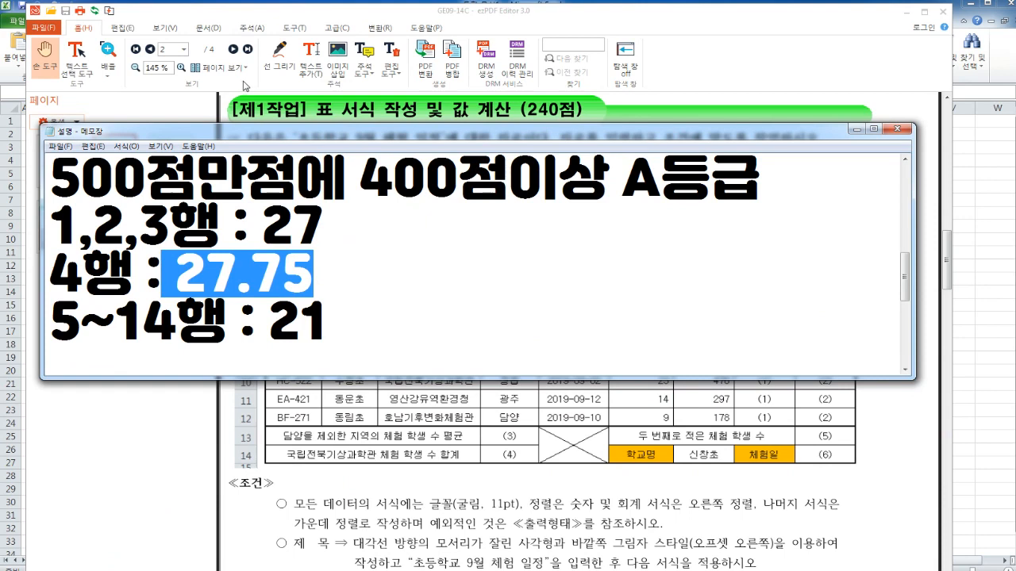
{"action": "left_click_drag", "start_coordinate": [254, 131], "coordinate": [282, 138]}
{"action": "left_click_drag", "start_coordinate": [348, 283], "coordinate": [198, 283]}
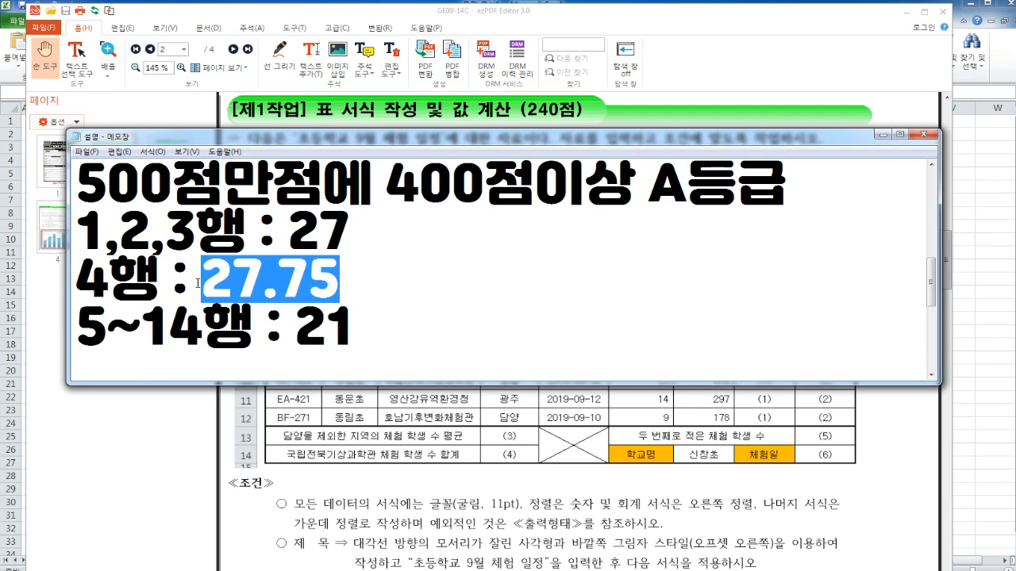
{"action": "left_click_drag", "start_coordinate": [327, 140], "coordinate": [0, 284]}
{"action": "left_click", "coordinate": [358, 279]}
{"action": "scroll", "coordinate": [358, 280], "scroll_direction": "up", "scroll_amount": 10}
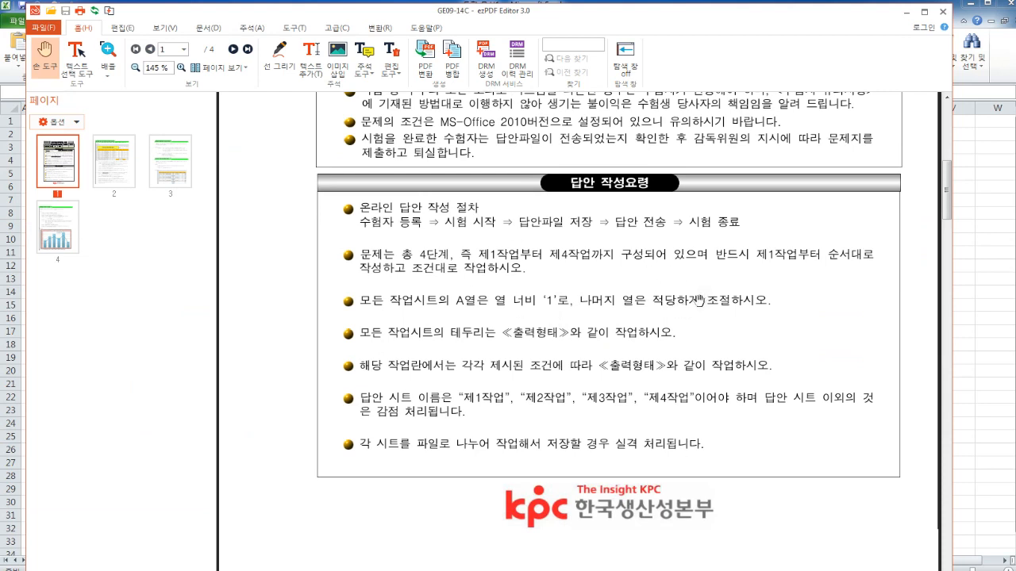
Step: Switch to the Excel workbook and set the height of rows 1 to 3 on Sheet1 to 27
{"action": "left_click", "coordinate": [1000, 354]}
{"action": "left_click", "coordinate": [109, 149]}
{"action": "left_click", "coordinate": [8, 120]}
{"action": "left_click_drag", "start_coordinate": [8, 120], "coordinate": [10, 148]}
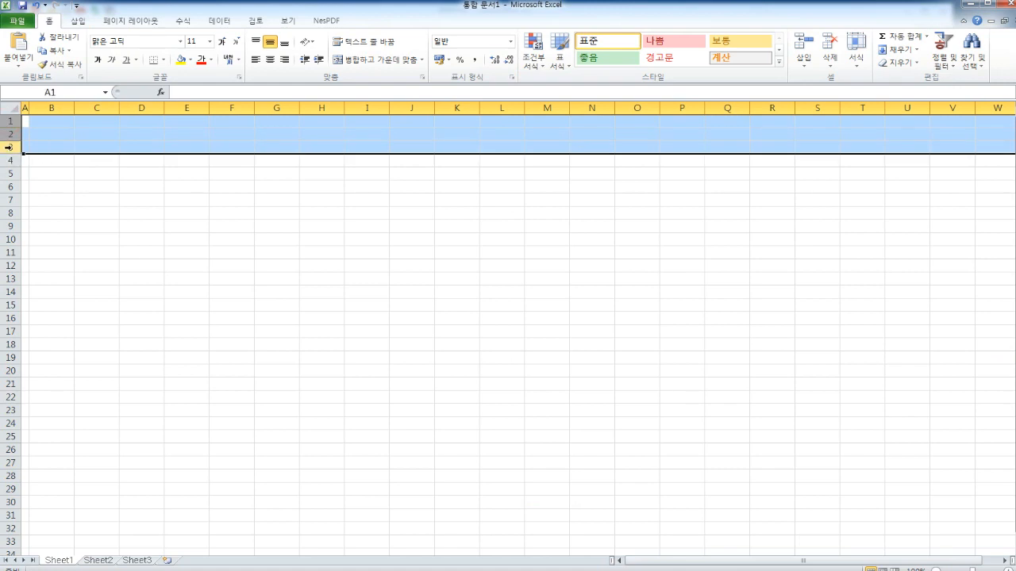
{"action": "right_click", "coordinate": [12, 148]}
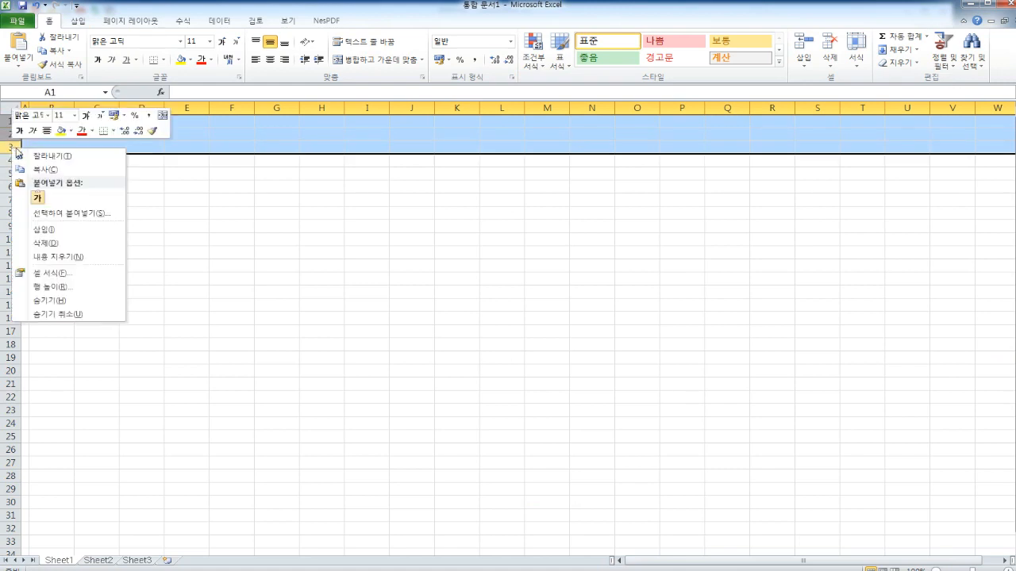
{"action": "left_click", "coordinate": [76, 287]}
{"action": "left_click_drag", "start_coordinate": [74, 254], "coordinate": [219, 200]}
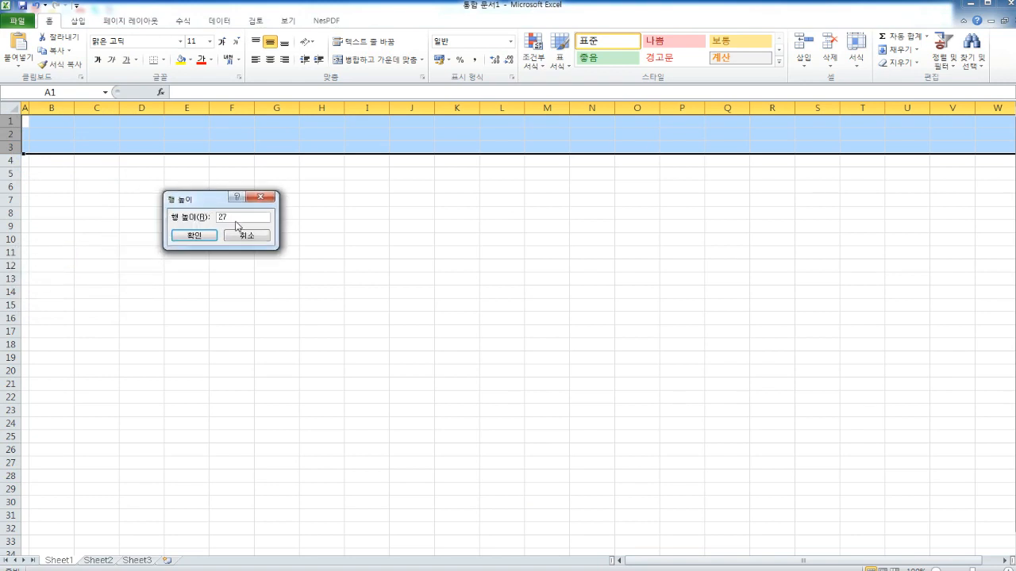
{"action": "key", "text": "Return"}
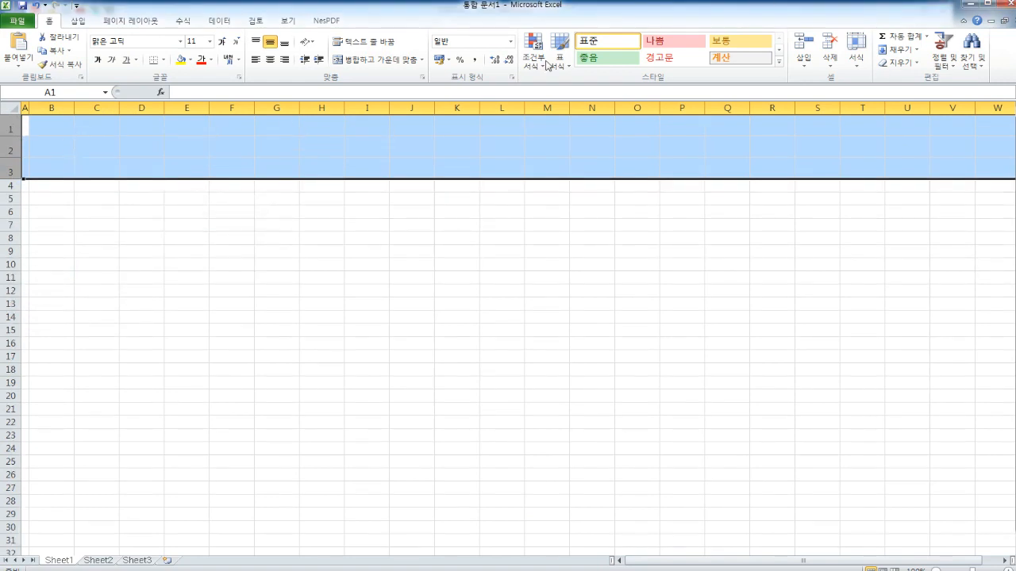
Step: Set the height of row 4 to 27.75
{"action": "right_click", "coordinate": [11, 184]}
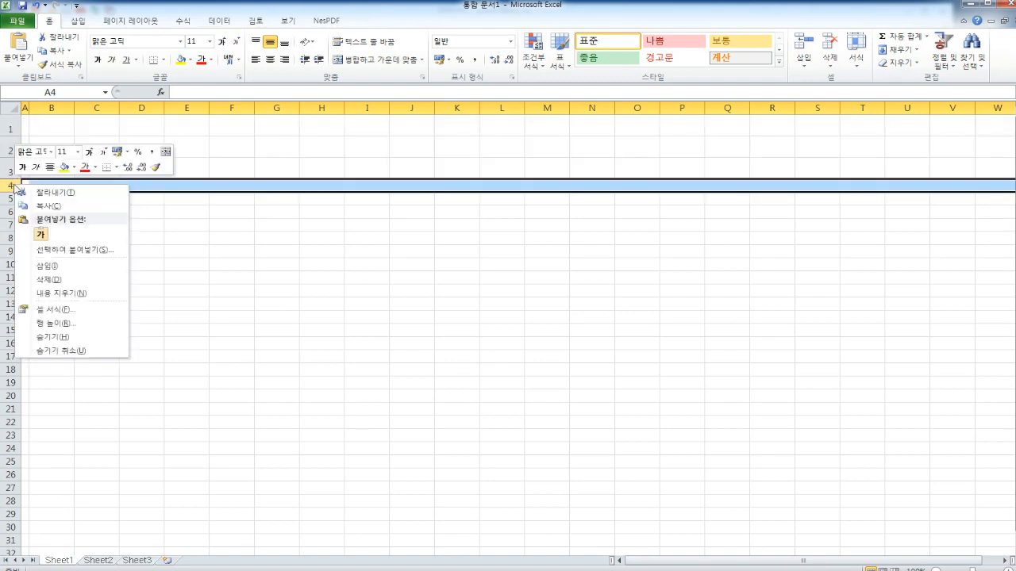
{"action": "left_click", "coordinate": [66, 324]}
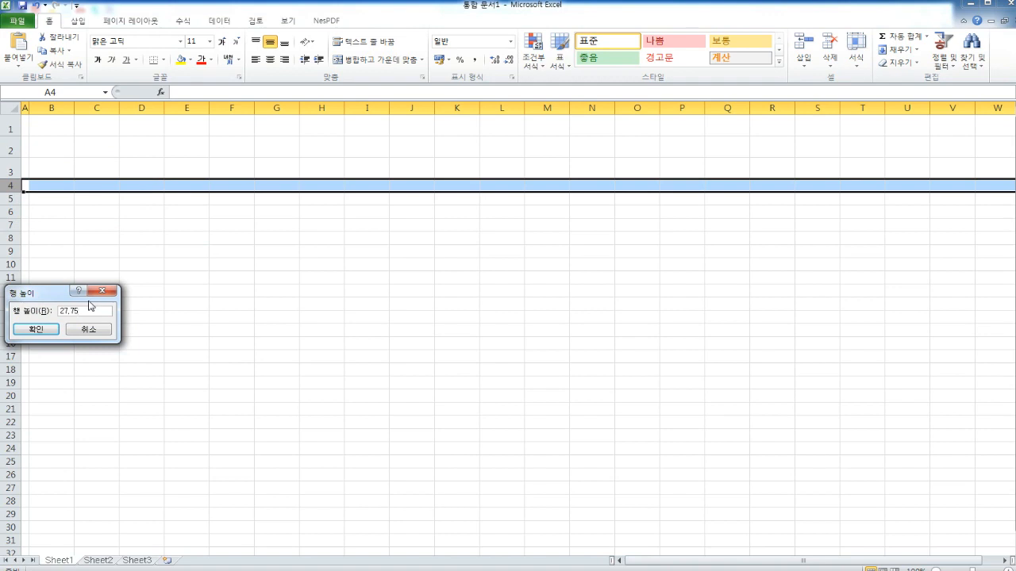
{"action": "type", "text": "27.75"}
{"action": "key", "text": "Return"}
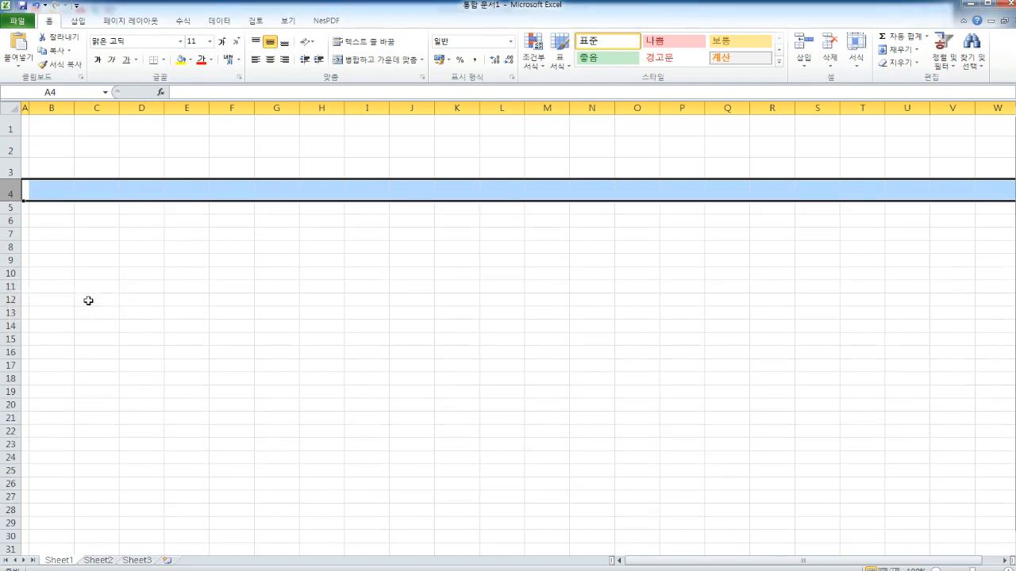
Step: Set the height of rows 5 to 14 to 21
{"action": "left_click_drag", "start_coordinate": [0, 192], "coordinate": [534, 192]}
{"action": "left_click_drag", "start_coordinate": [534, 193], "coordinate": [10, 325]}
{"action": "right_click", "coordinate": [10, 325]}
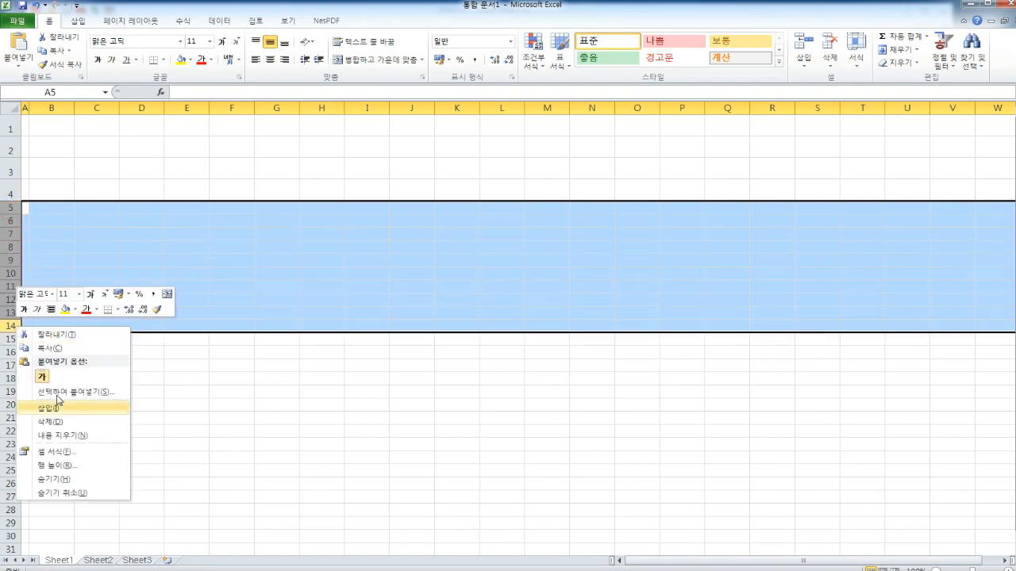
{"action": "left_click", "coordinate": [62, 467]}
{"action": "type", "text": "2"}
{"action": "key", "text": "Return"}
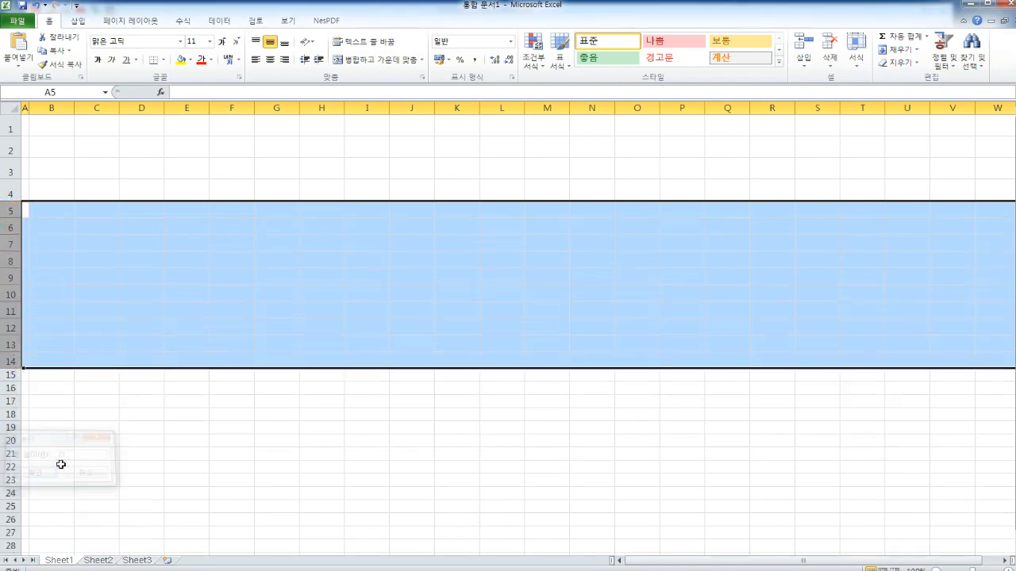
{"action": "left_click", "coordinate": [112, 279]}
Step: Switch to the exam paper and examine the column headings of the 제1작업 output table on page 2
{"action": "key", "text": "alt+Tab"}
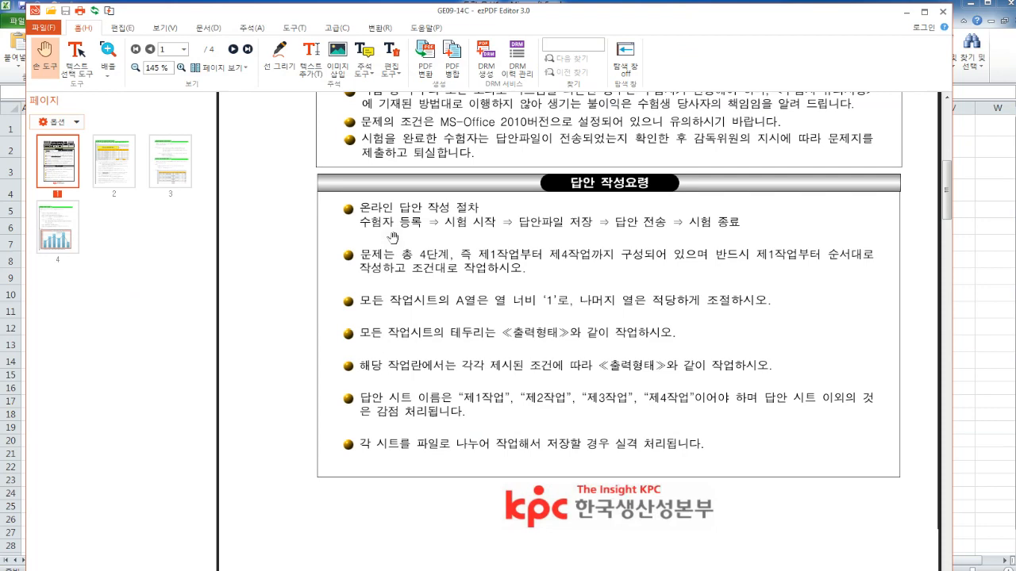
{"action": "scroll", "coordinate": [392, 238], "scroll_direction": "down", "scroll_amount": 10}
{"action": "scroll", "coordinate": [398, 251], "scroll_direction": "down", "scroll_amount": 3}
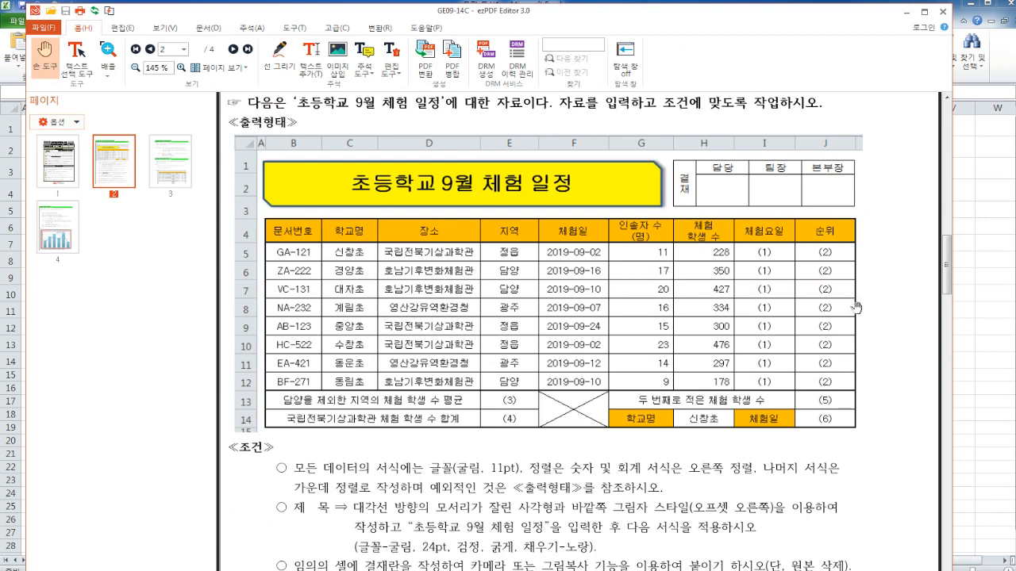
{"action": "scroll", "coordinate": [728, 289], "scroll_direction": "down", "scroll_amount": 1}
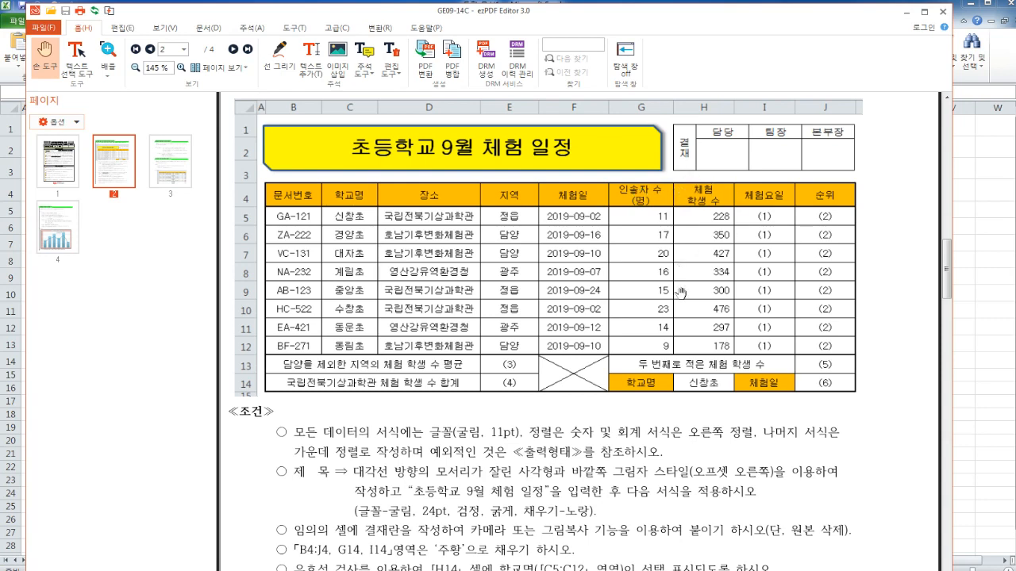
Step: Switch back to the workbook and enter the headings 문서번호, 학교명, 장소, 지역 and 체험일 in cells B4 to F4
{"action": "left_click", "coordinate": [978, 226]}
{"action": "left_click", "coordinate": [59, 188]}
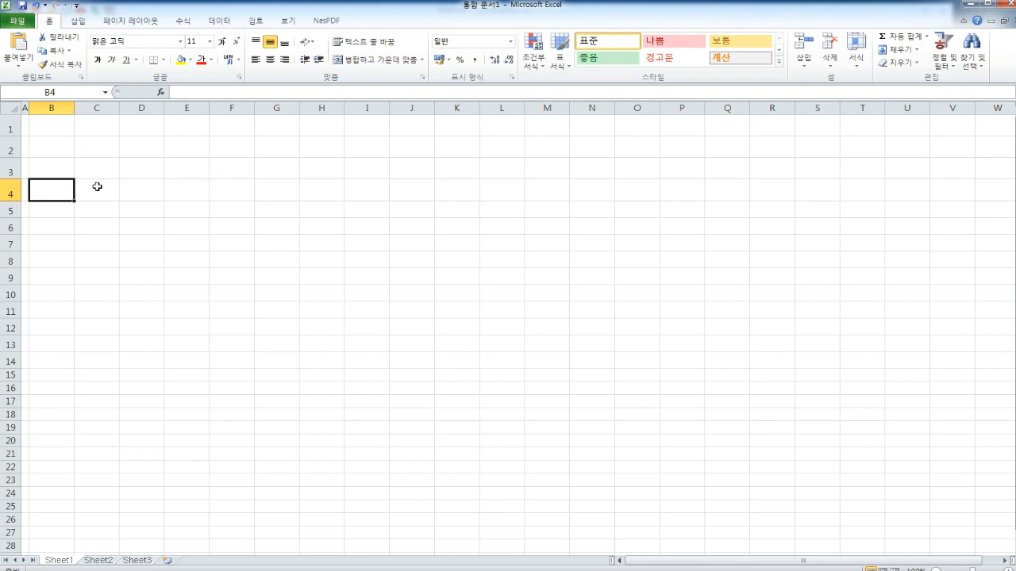
{"action": "type", "text": "무"}
{"action": "type", "text": "서번호"}
{"action": "key", "text": "Tab"}
{"action": "type", "text": "학교명"}
{"action": "key", "text": "Tab"}
{"action": "type", "text": "장소"}
{"action": "key", "text": "Tab"}
{"action": "type", "text": "ㅊ"}
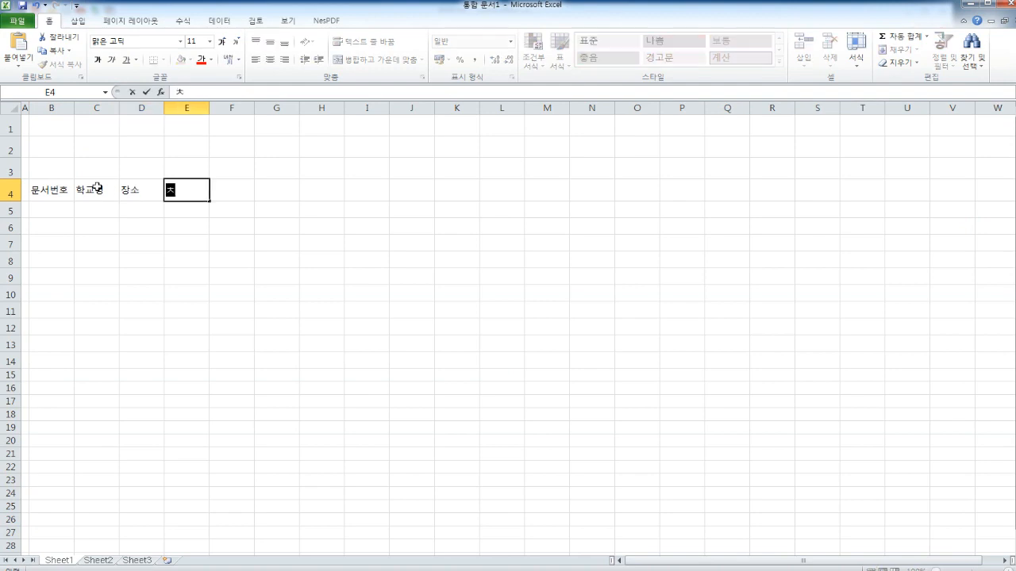
{"action": "type", "text": "역"}
{"action": "key", "text": "Tab"}
{"action": "type", "text": "체험일"}
{"action": "key", "text": "Tab"}
Step: Enter the two-line heading 인솔자 수 / (명) in cell G4
{"action": "type", "text": "인솔자"}
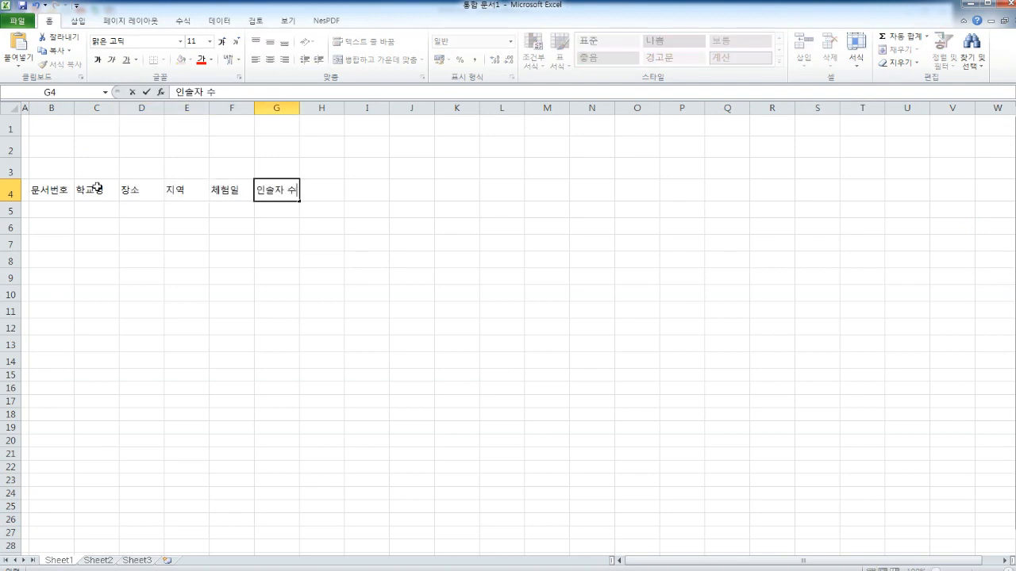
{"action": "type", "text": " 수"}
{"action": "key", "text": "alt+Return"}
{"action": "type", "text": "(명)"}
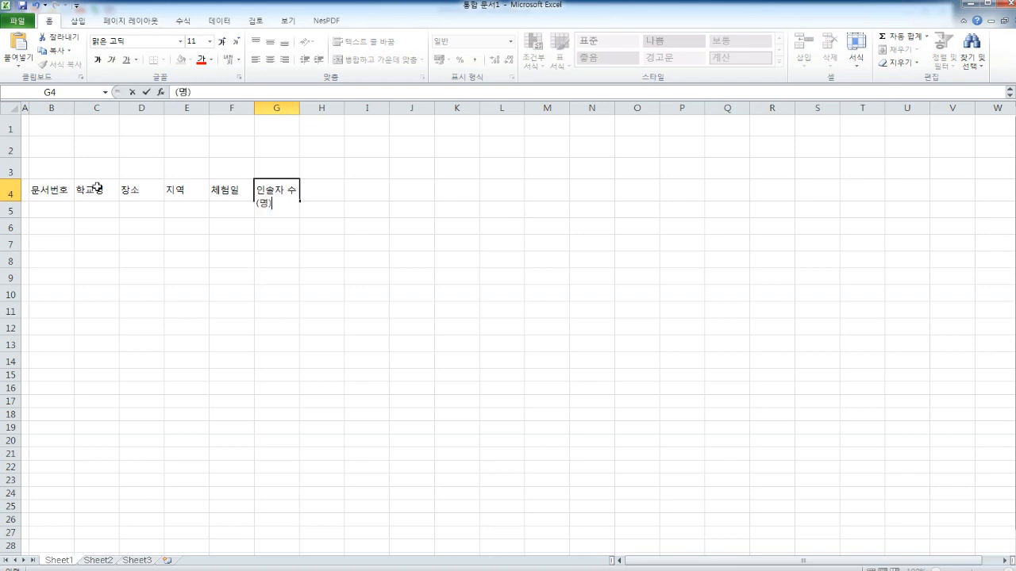
{"action": "key", "text": "Return"}
Step: Enter the two-line heading 체험 / 학생 수 in cell H4
{"action": "left_click", "coordinate": [96, 188]}
{"action": "key", "text": "Right"}
{"action": "key", "text": "Right"}
{"action": "key", "text": "Right"}
{"action": "key", "text": "Right"}
{"action": "key", "text": "Right"}
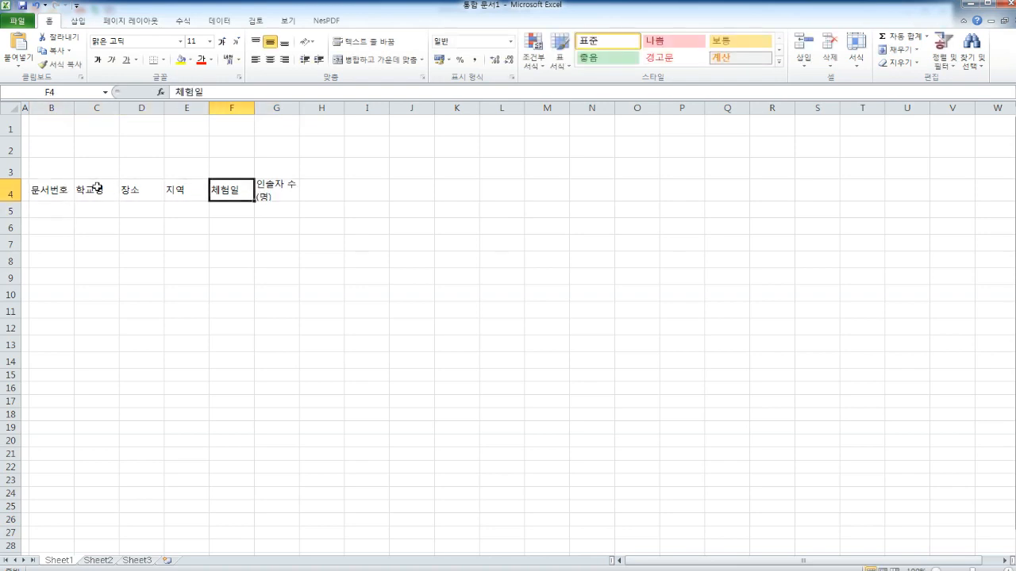
{"action": "type", "text": "체험"}
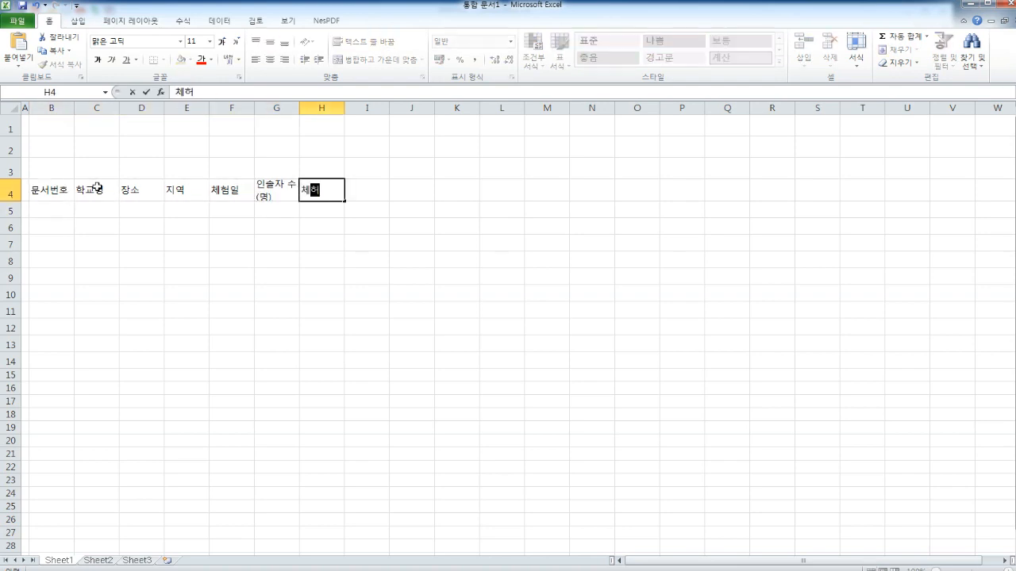
{"action": "key", "text": "alt+Return"}
{"action": "type", "text": "학생 수"}
{"action": "key", "text": "Return"}
Step: Enter the headings 체험요일 in cell I4 and 순위 in cell J4
{"action": "type", "text": "체험"}
{"action": "type", "text": "요일"}
{"action": "key", "text": "Tab"}
{"action": "type", "text": "순위"}
{"action": "key", "text": "Return"}
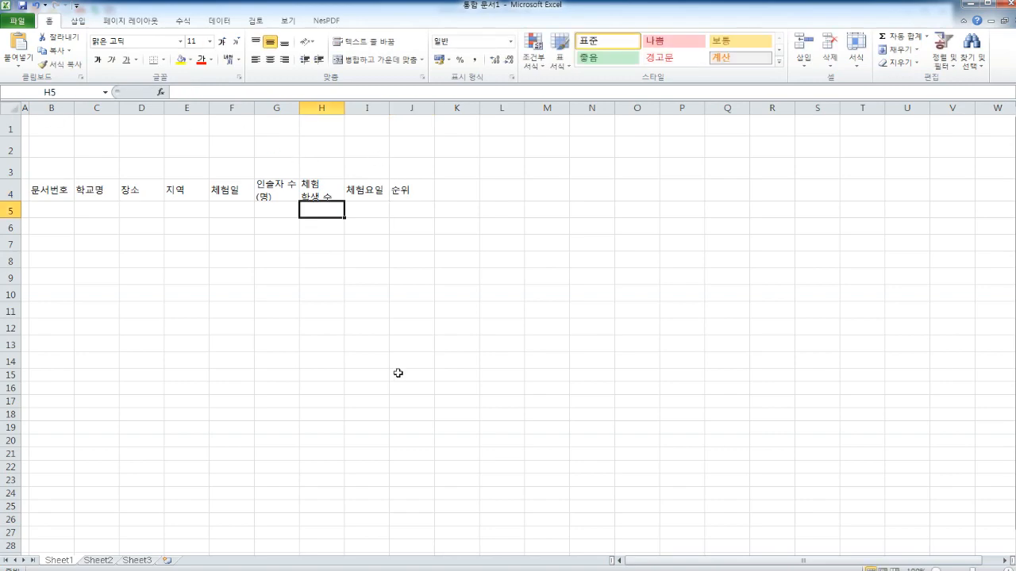
Step: Switch to the exam paper and read the 조건 section on the font and alignment required for 제1작업
{"action": "key", "text": "alt+Tab"}
{"action": "scroll", "coordinate": [562, 307], "scroll_direction": "down", "scroll_amount": 3}
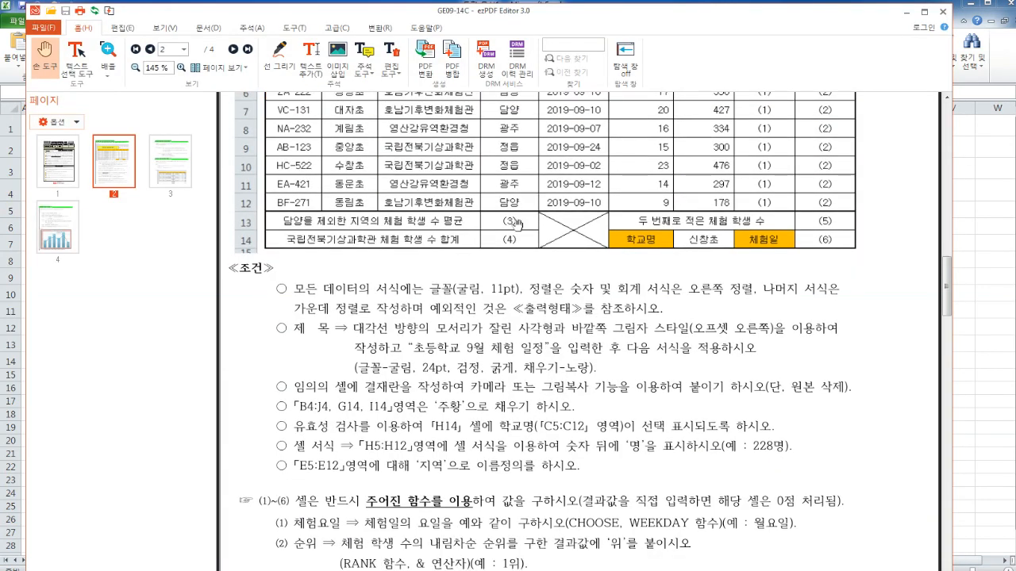
{"action": "scroll", "coordinate": [563, 308], "scroll_direction": "down", "scroll_amount": 3}
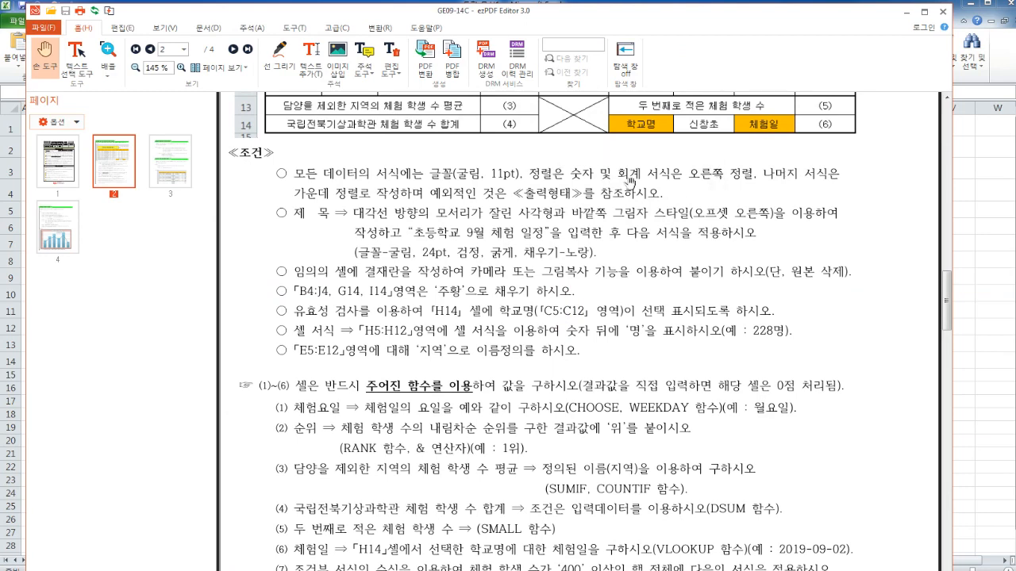
Step: Switch back to the workbook and centre the contents of every cell on Sheet1 horizontally
{"action": "left_click", "coordinate": [980, 197]}
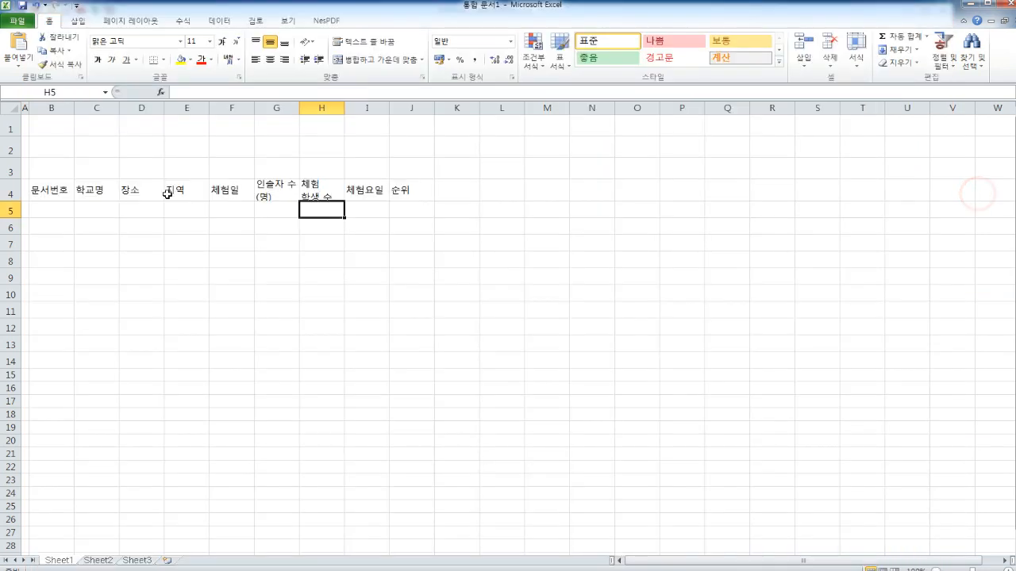
{"action": "left_click", "coordinate": [11, 108]}
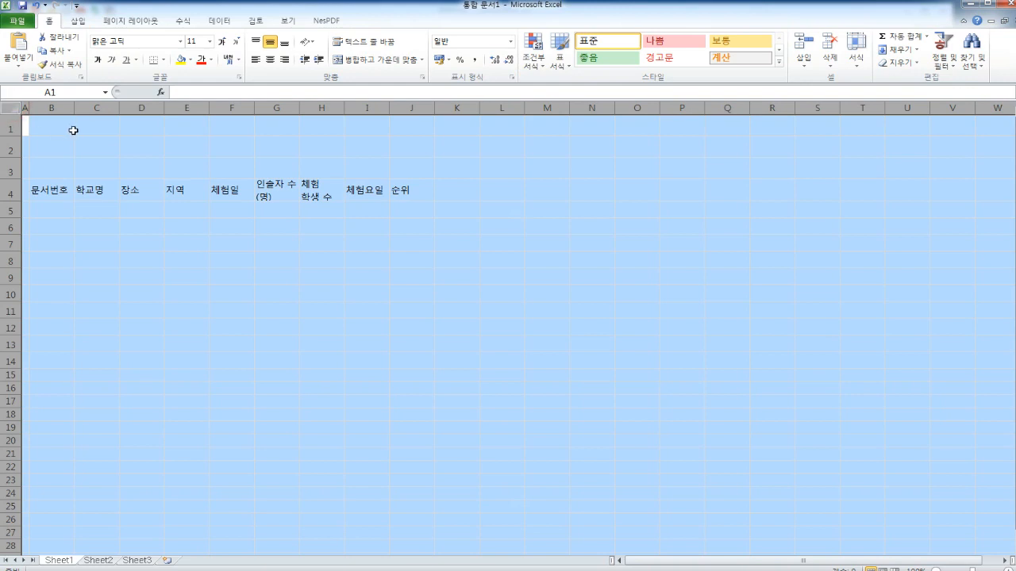
{"action": "left_click", "coordinate": [11, 127]}
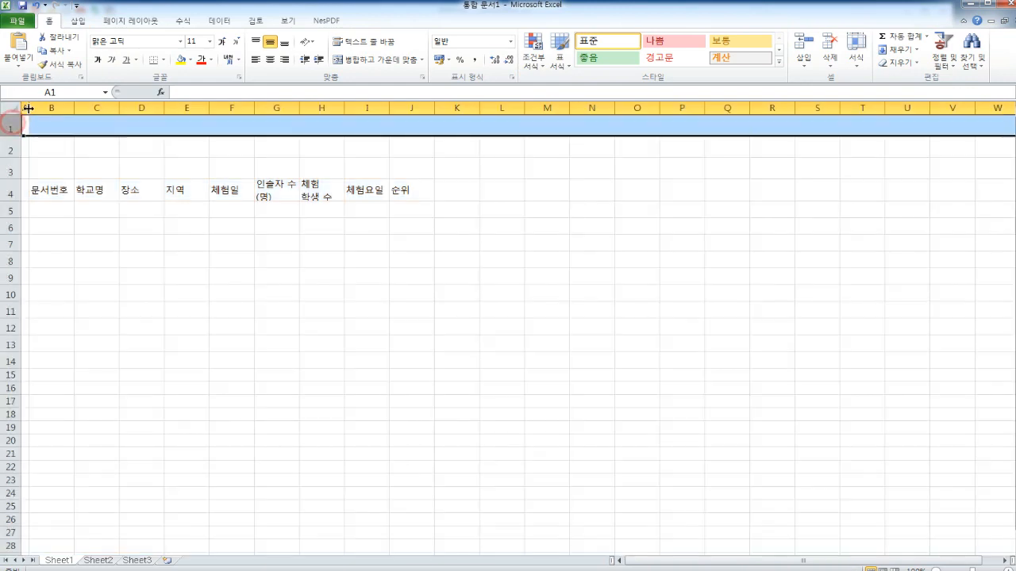
{"action": "left_click", "coordinate": [26, 107]}
{"action": "left_click", "coordinate": [11, 107]}
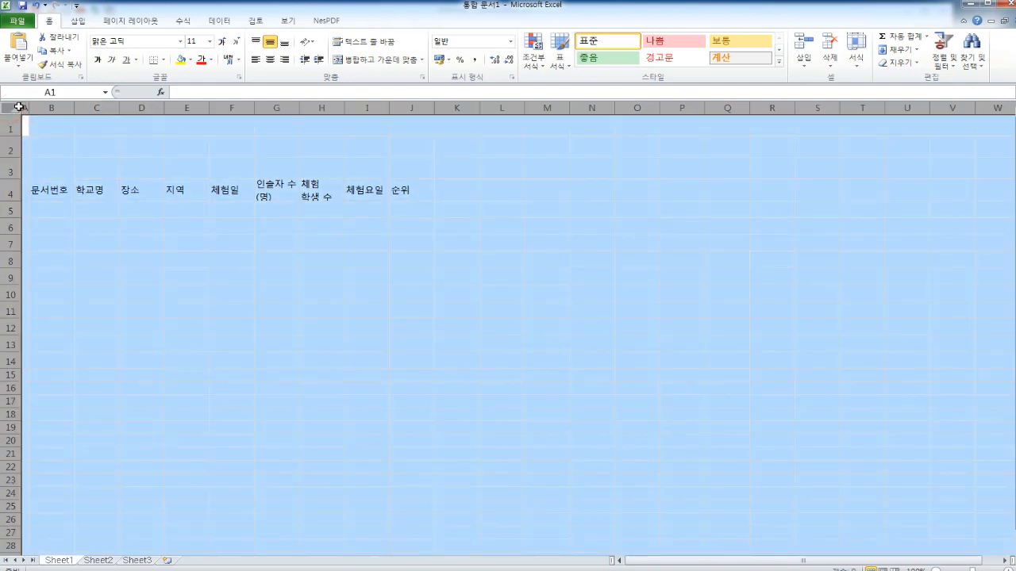
{"action": "left_click", "coordinate": [107, 154]}
{"action": "left_click", "coordinate": [11, 108]}
{"action": "left_click", "coordinate": [271, 61]}
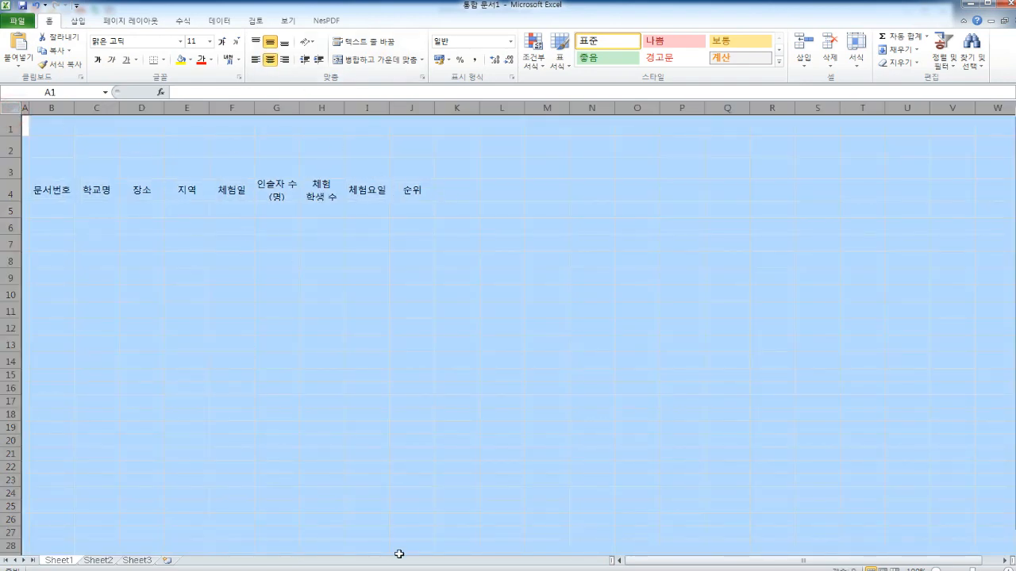
Step: Check the required font in the exam paper and set the whole sheet's font to 굴림
{"action": "key", "text": "alt+Tab"}
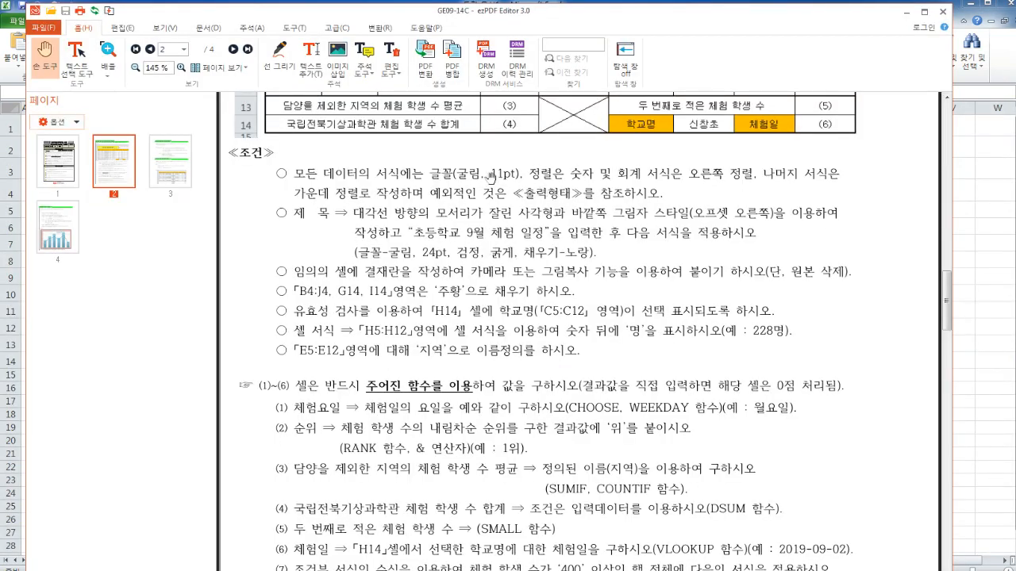
{"action": "key", "text": "alt+Tab"}
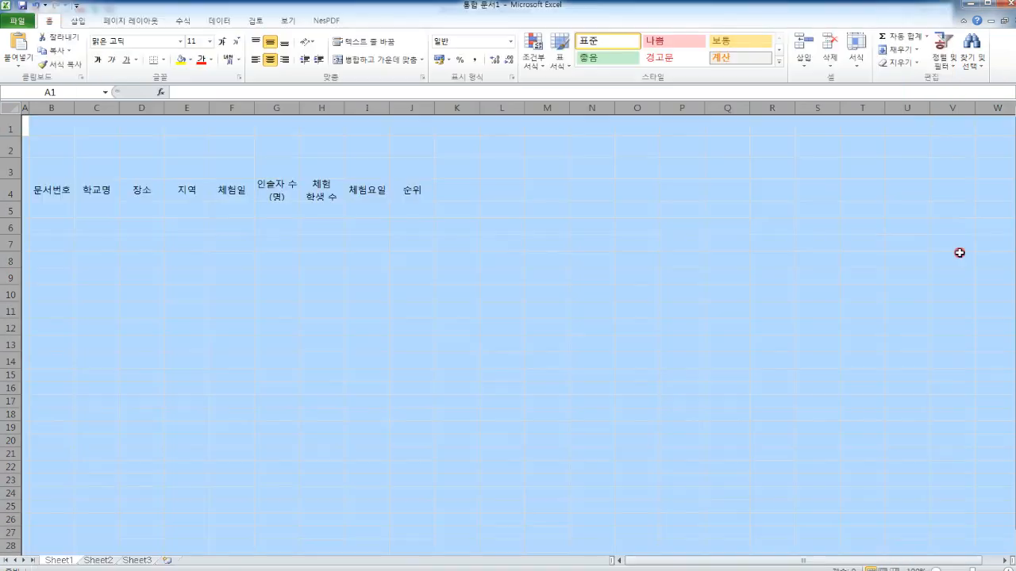
{"action": "left_click", "coordinate": [181, 45]}
{"action": "scroll", "coordinate": [159, 184], "scroll_direction": "down", "scroll_amount": 10}
{"action": "scroll", "coordinate": [159, 184], "scroll_direction": "down", "scroll_amount": 11}
{"action": "scroll", "coordinate": [161, 185], "scroll_direction": "up", "scroll_amount": 10}
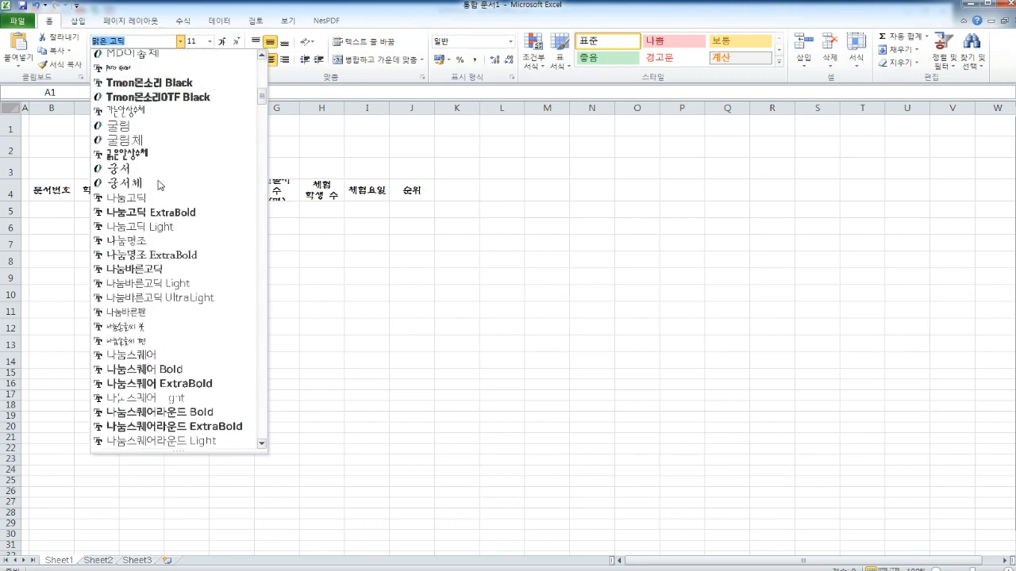
{"action": "scroll", "coordinate": [161, 185], "scroll_direction": "up", "scroll_amount": 3}
{"action": "left_click", "coordinate": [159, 201]}
{"action": "left_click", "coordinate": [313, 261]}
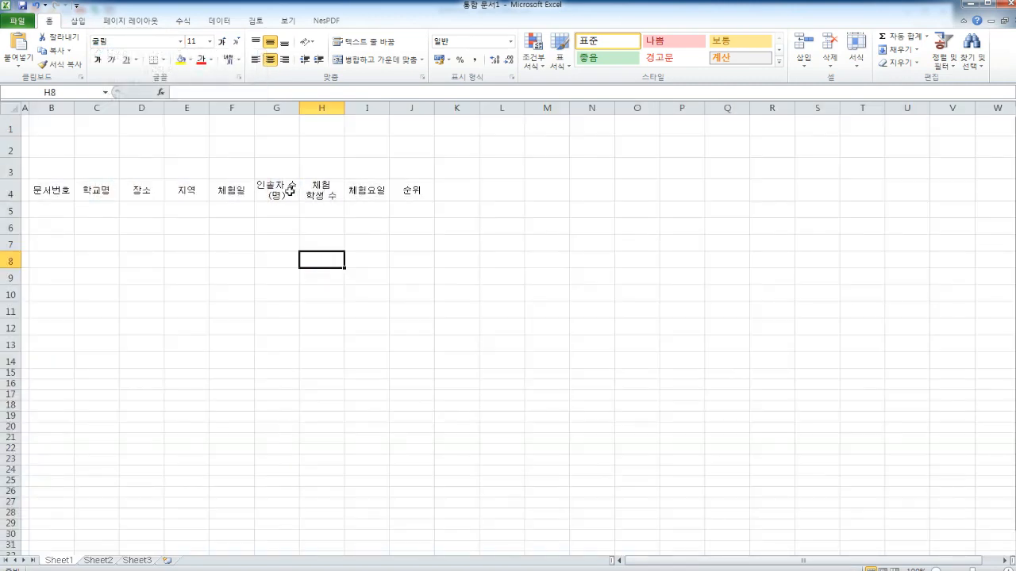
Step: Consult the 출력형태 table in the exam paper, and enter 문서번호 GA-121 in B5 and ZA-222 in B6
{"action": "key", "text": "alt+Tab"}
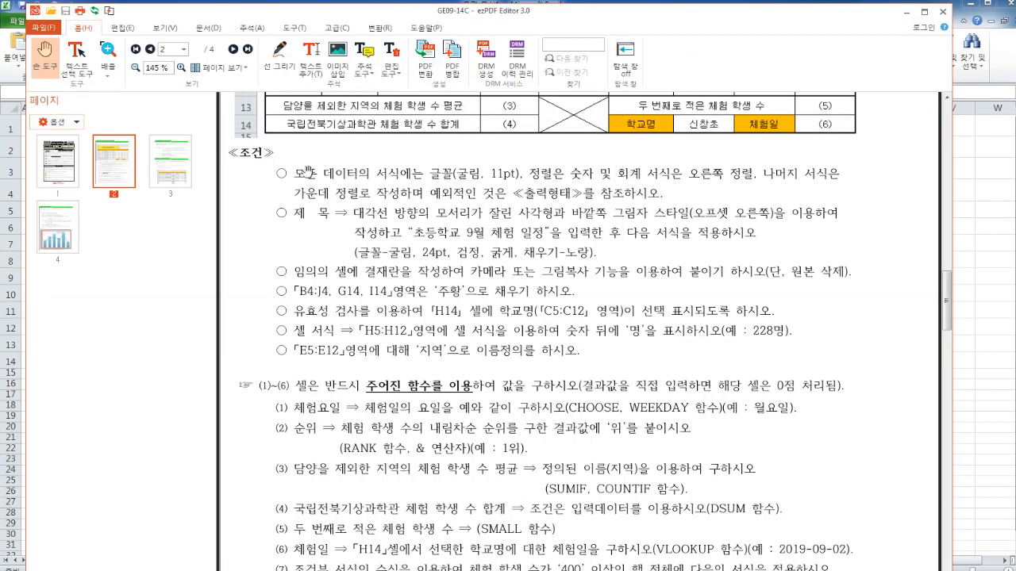
{"action": "scroll", "coordinate": [348, 276], "scroll_direction": "up", "scroll_amount": 5}
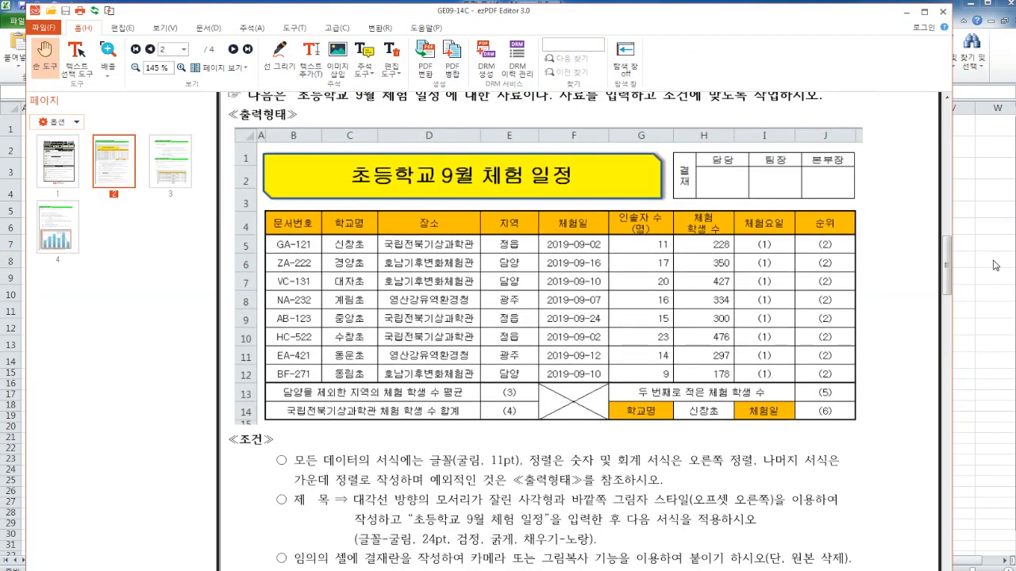
{"action": "key", "text": "alt+Tab"}
{"action": "left_click", "coordinate": [59, 207]}
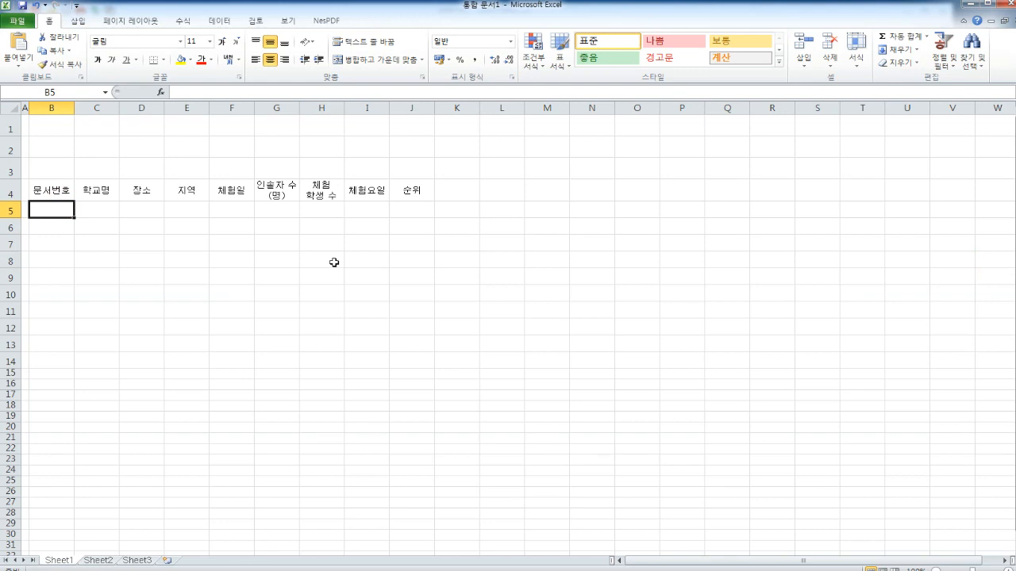
{"action": "type", "text": "GA-121"}
{"action": "key", "text": "Return"}
{"action": "type", "text": "ZA"}
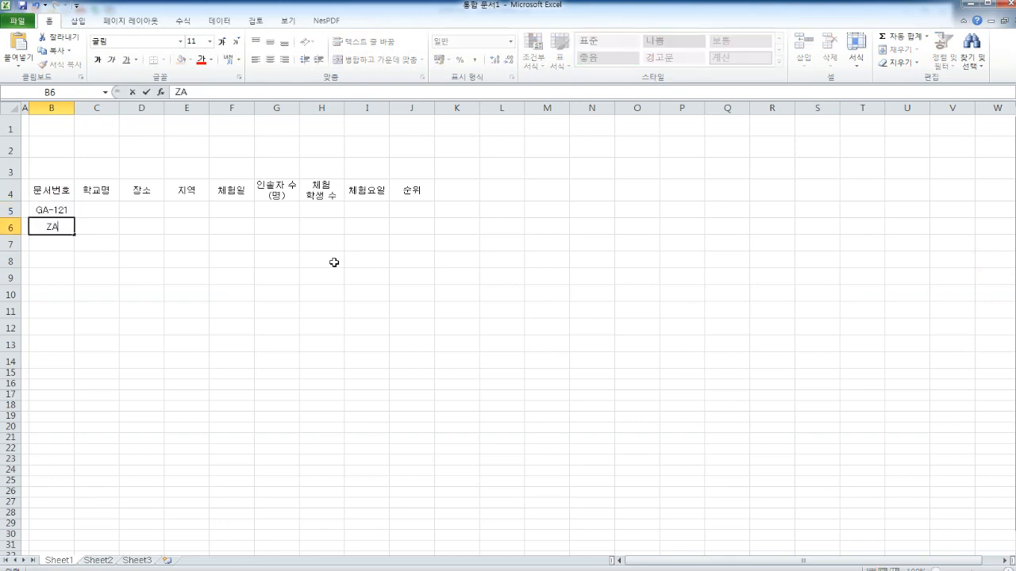
{"action": "type", "text": "-222"}
{"action": "key", "text": "Return"}
Step: Enter the 문서번호 values VC-131, NA-232 and AB-123 in cells B7 to B9
{"action": "type", "text": "VC-131"}
{"action": "key", "text": "Return"}
{"action": "type", "text": "NA-02"}
{"action": "key", "text": "BackSpace"}
{"action": "type", "text": "32"}
{"action": "key", "text": "Return"}
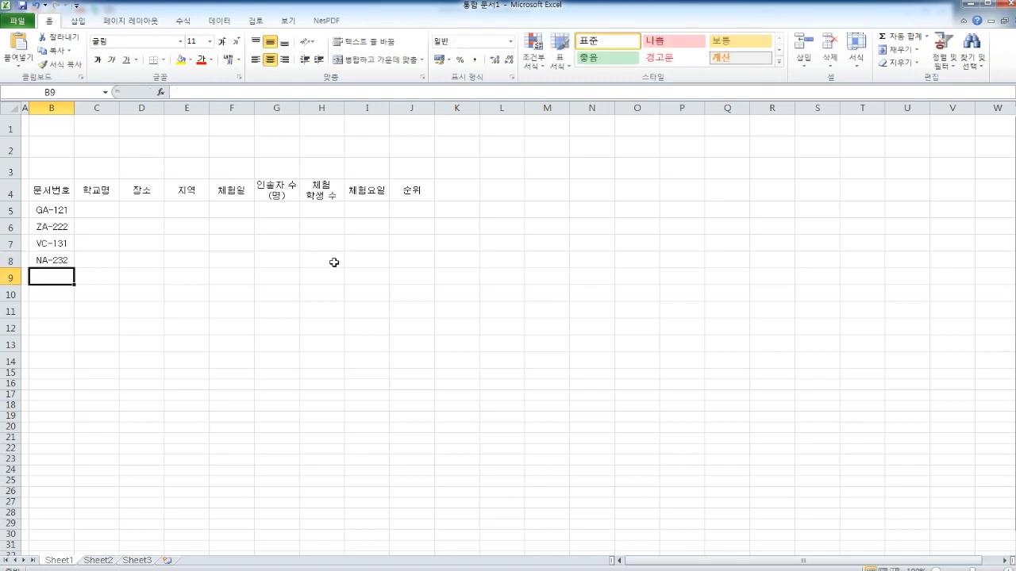
{"action": "type", "text": "AB-123"}
{"action": "key", "text": "Return"}
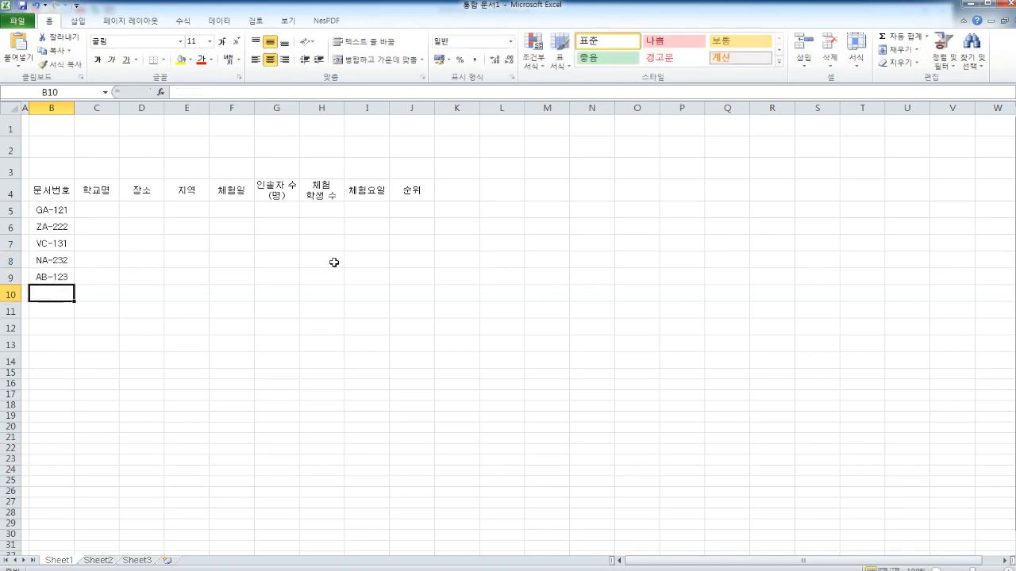
Step: Enter the 문서번호 values HC-522, EA-421 and BF-271 in cells B10 to B12
{"action": "type", "text": "HC-522"}
{"action": "key", "text": "Return"}
{"action": "type", "text": "EA-421"}
{"action": "key", "text": "Return"}
{"action": "type", "text": "BF"}
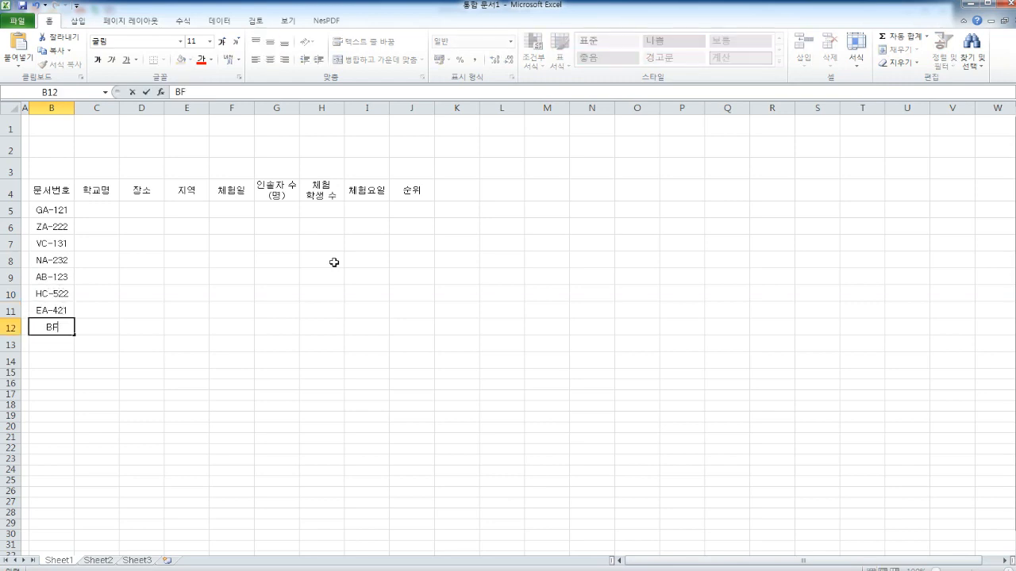
{"action": "key", "text": "Return"}
Step: Enter the 학교명 values 신창초, 경양초, 대자초 and 계림초 in cells C5 to C8
{"action": "key", "text": "Up"}
{"action": "key", "text": "Up"}
{"action": "key", "text": "Up"}
{"action": "key", "text": "Up"}
{"action": "key", "text": "Up"}
{"action": "key", "text": "Up"}
{"action": "key", "text": "Up"}
{"action": "key", "text": "Up"}
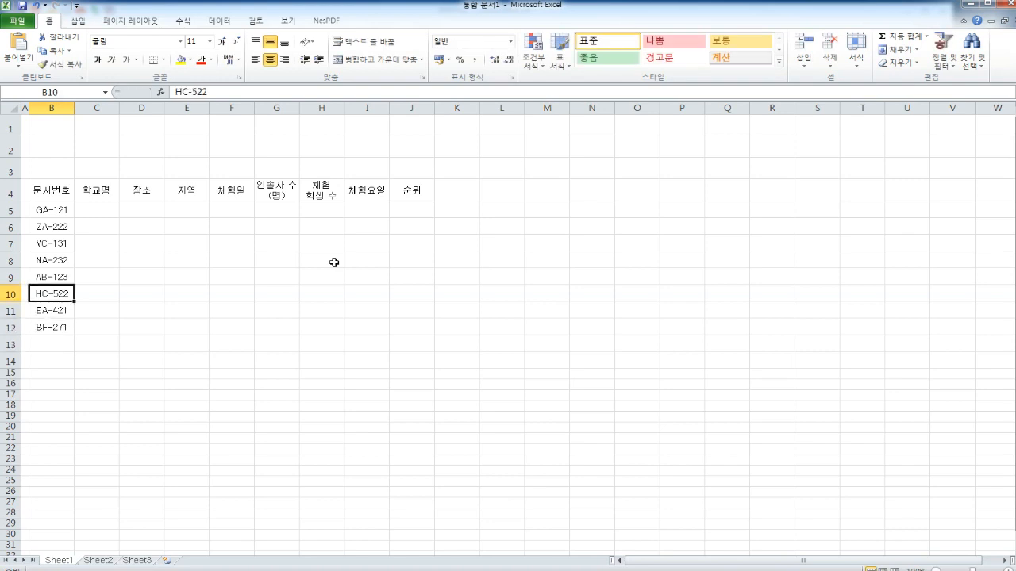
{"action": "key", "text": "Right"}
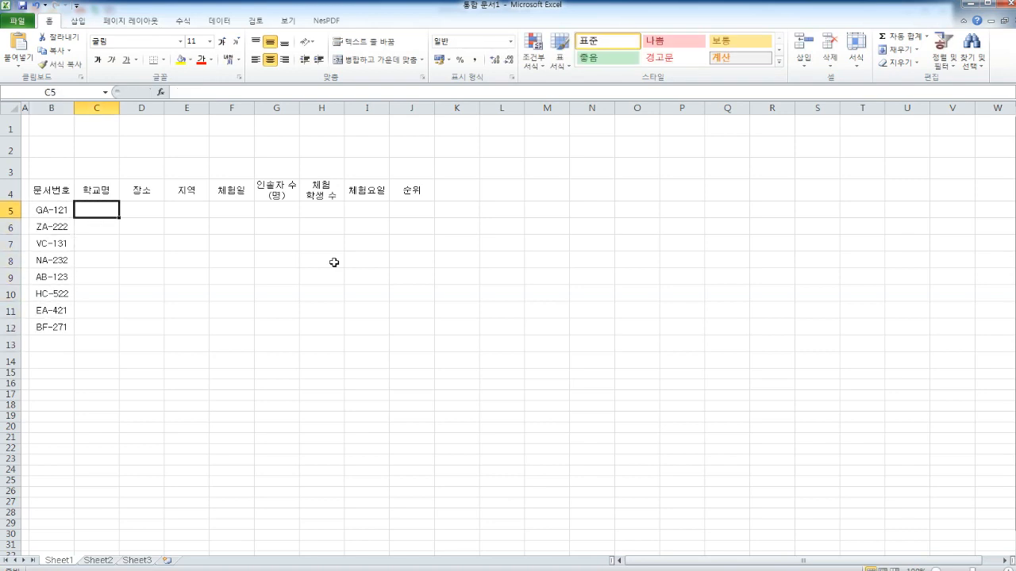
{"action": "type", "text": "tlsckdch"}
{"action": "key", "text": "Return"}
{"action": "type", "text": "ruddidch"}
{"action": "key", "text": "Return"}
{"action": "type", "text": "eowkch"}
{"action": "key", "text": "Return"}
{"action": "type", "text": "rpflach"}
{"action": "key", "text": "Return"}
Step: Enter the 학교명 values 중앙초, 수창초, 동운초 and 동림초 in cells C9 to C12
{"action": "type", "text": "wnddkdch"}
{"action": "key", "text": "Return"}
{"action": "type", "text": "tnckdch"}
{"action": "key", "text": "Return"}
{"action": "type", "text": "ehddnsch"}
{"action": "key", "text": "Return"}
{"action": "type", "text": "ehdflach"}
{"action": "key", "text": "Return"}
Step: Enter the first 장소 value, 국립전북기상과학관, in cell D5
{"action": "key", "text": "Up"}
{"action": "key", "text": "Up"}
{"action": "key", "text": "Up"}
{"action": "key", "text": "Up"}
{"action": "key", "text": "Up"}
{"action": "key", "text": "Up"}
{"action": "key", "text": "Up"}
{"action": "key", "text": "Up"}
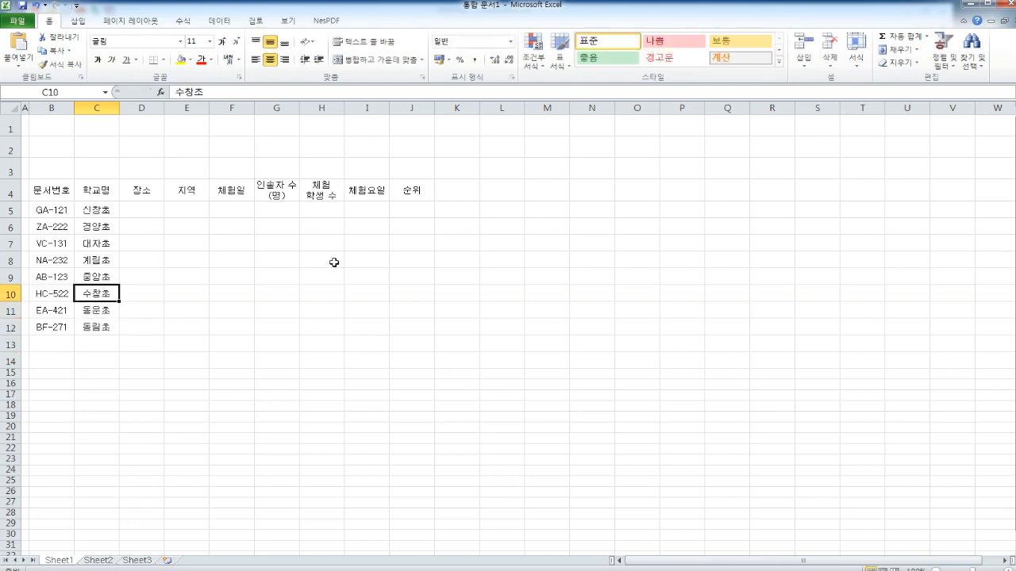
{"action": "key", "text": "Right"}
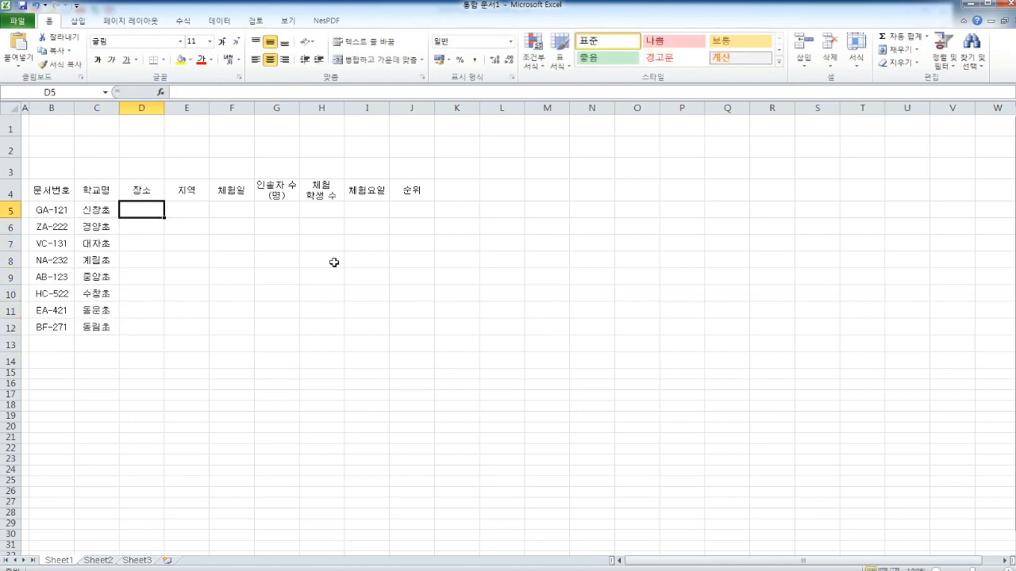
{"action": "type", "text": "rnrflqwjsqnrrl"}
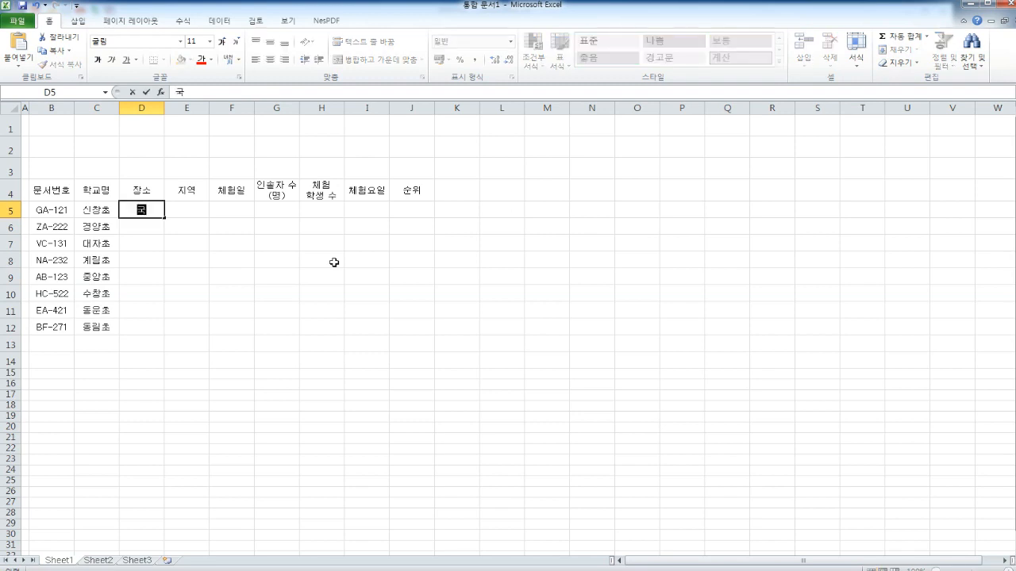
{"action": "type", "text": "tkdrhkgkrrhks"}
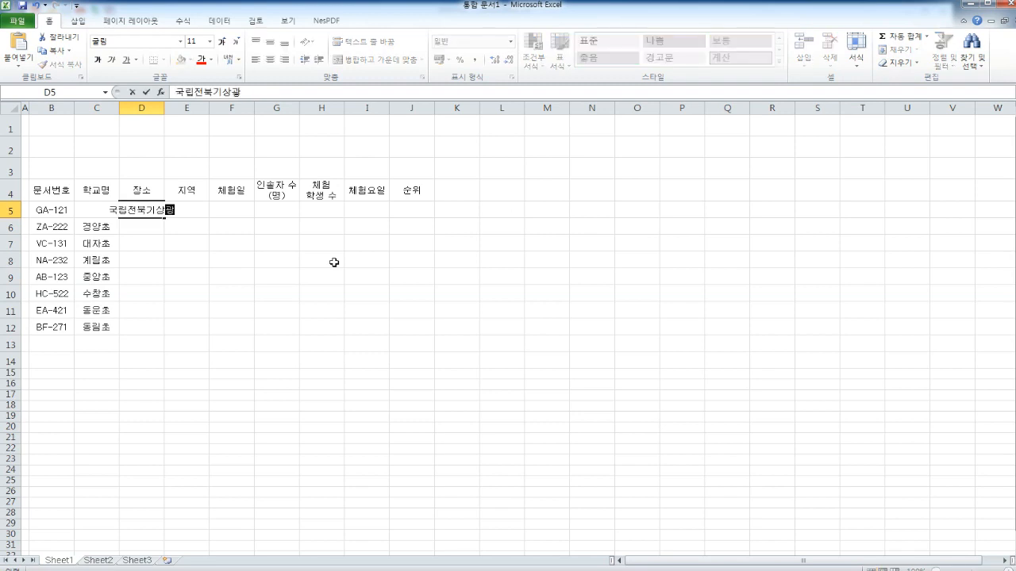
{"action": "key", "text": "Return"}
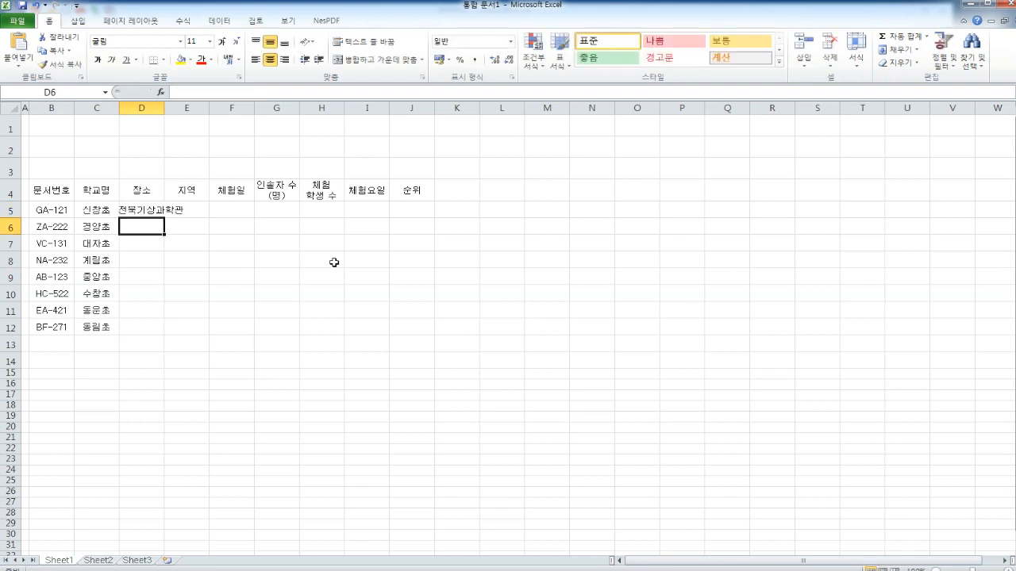
Step: Widen column D so that the full 장소 name fits inside the column
{"action": "left_click", "coordinate": [140, 205]}
{"action": "left_click", "coordinate": [152, 106]}
{"action": "left_click", "coordinate": [192, 107]}
{"action": "left_click", "coordinate": [146, 107]}
{"action": "double_click", "coordinate": [164, 107]}
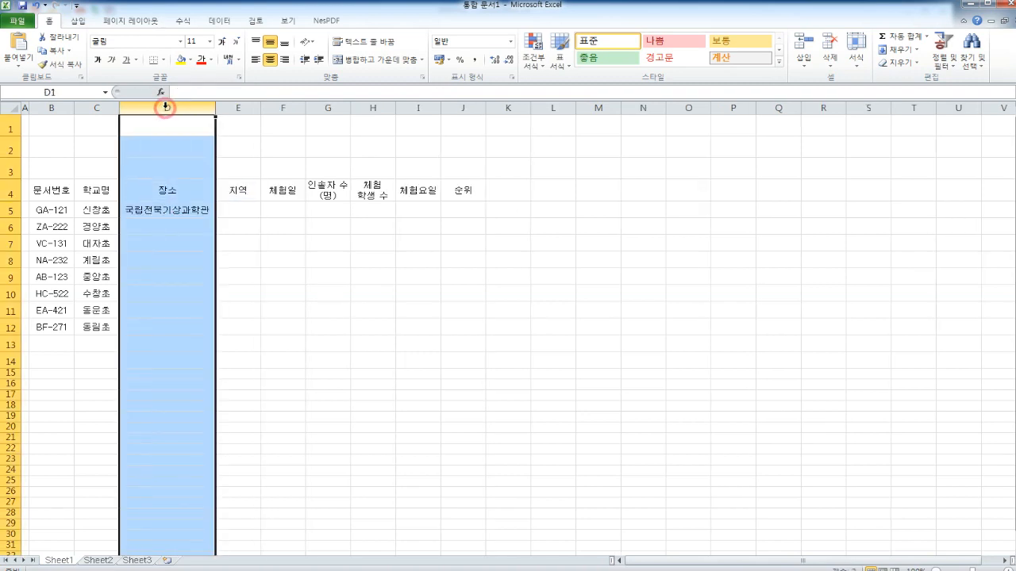
Step: Enter 호남기후변화체험관 in cells D6 and D7 and 영산강유역환경청 in cell D8
{"action": "left_click", "coordinate": [151, 226]}
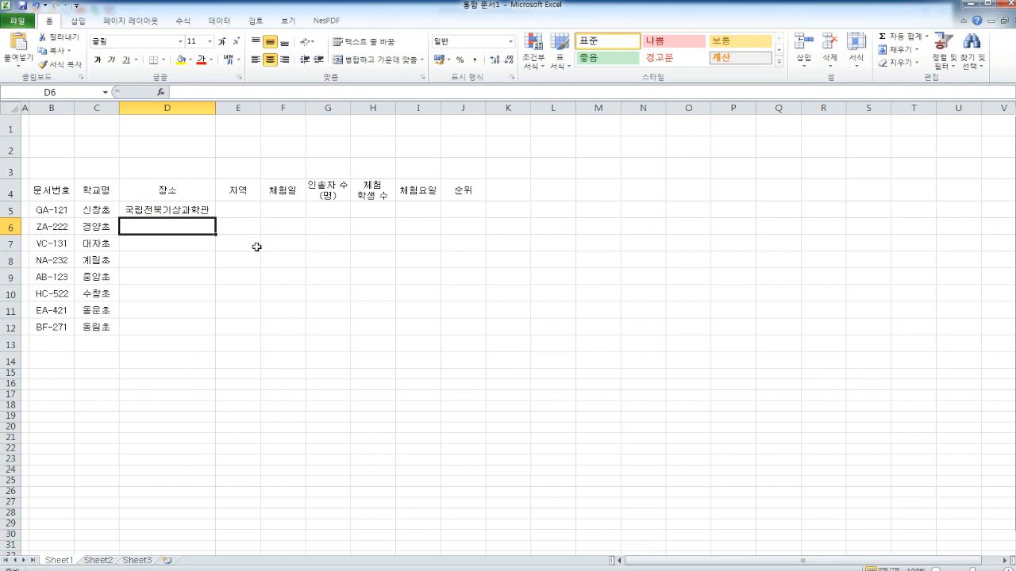
{"action": "type", "text": "호남기후변화체험과"}
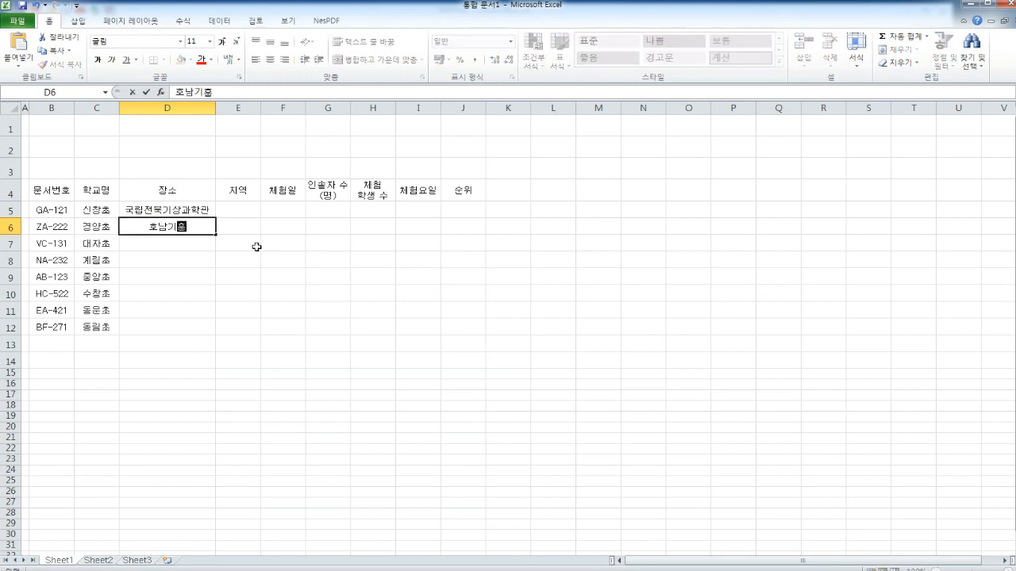
{"action": "key", "text": "Return"}
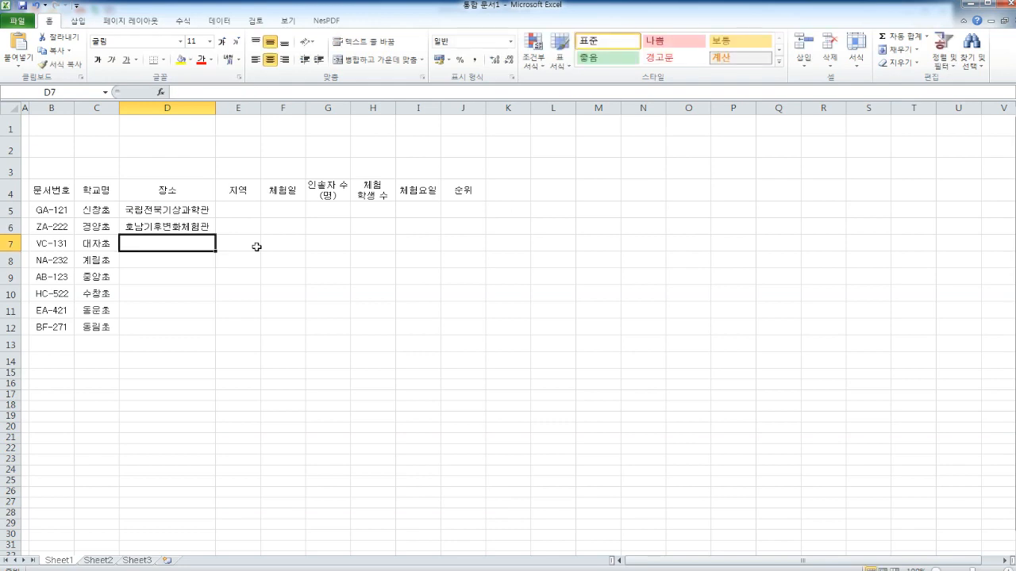
{"action": "type", "text": "호남기후변화체험관"}
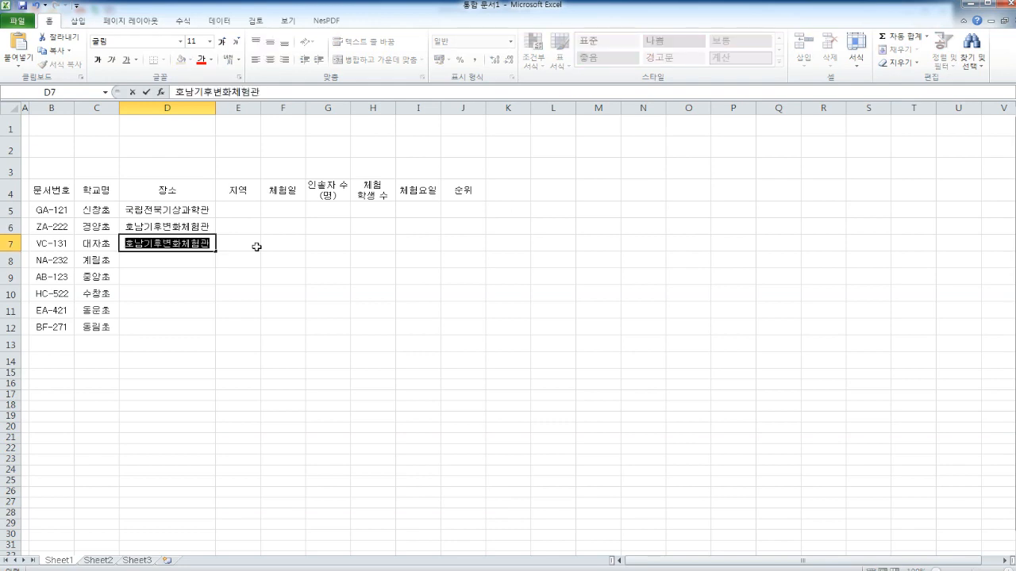
{"action": "key", "text": "Return"}
{"action": "type", "text": "영산강ㅇ"}
{"action": "type", "text": "유역환경청"}
{"action": "key", "text": "Return"}
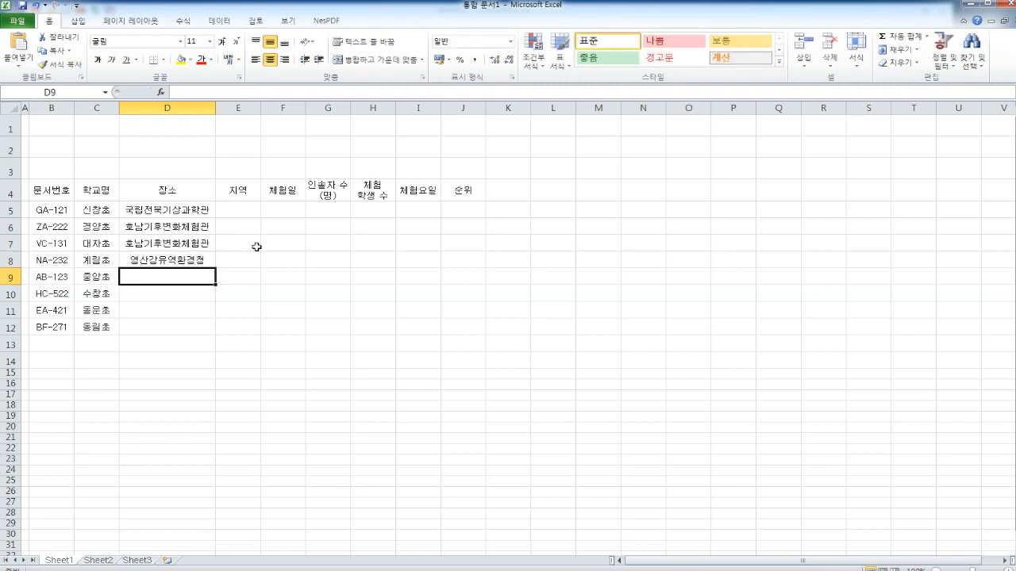
Step: Enter 국립전북기상과학관 in D9 and D10, 영산강유역환경청 in D11 and 호남기후변화체험관 in D12
{"action": "type", "text": "국"}
{"action": "key", "text": "Return"}
{"action": "type", "text": "국"}
{"action": "key", "text": "Return"}
{"action": "type", "text": "영"}
{"action": "key", "text": "Return"}
{"action": "type", "text": "호"}
{"action": "key", "text": "Return"}
Step: Enter the 지역 values 정읍 in cell E5 and 담양 in cell E6
{"action": "key", "text": "Up"}
{"action": "key", "text": "Up"}
{"action": "key", "text": "Up"}
{"action": "key", "text": "Up"}
{"action": "key", "text": "Up"}
{"action": "key", "text": "Up"}
{"action": "key", "text": "Up"}
{"action": "key", "text": "Up"}
{"action": "key", "text": "Right"}
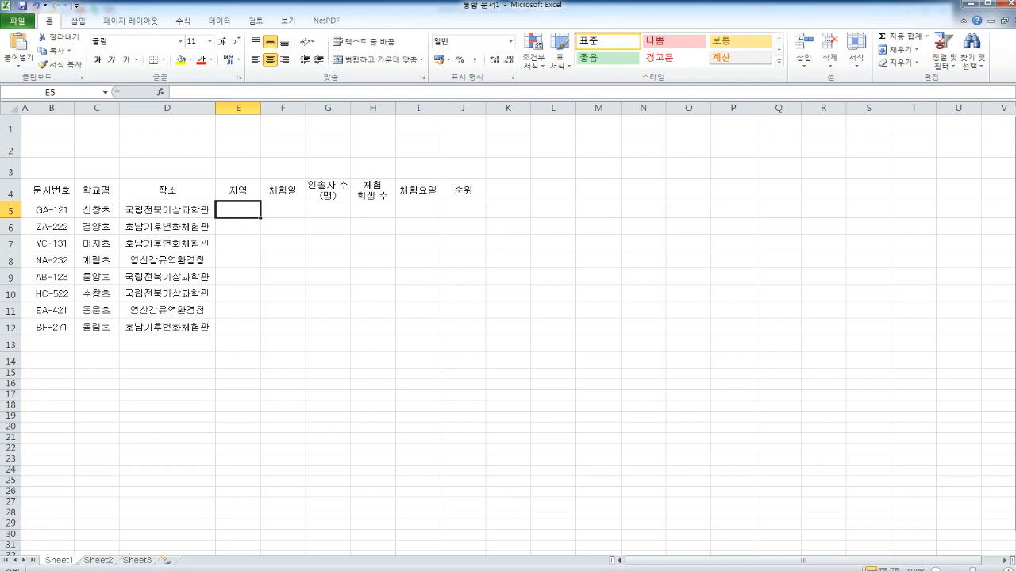
{"action": "type", "text": "정읍"}
{"action": "key", "text": "Return"}
{"action": "type", "text": "담ㅇ"}
{"action": "key", "text": "Return"}
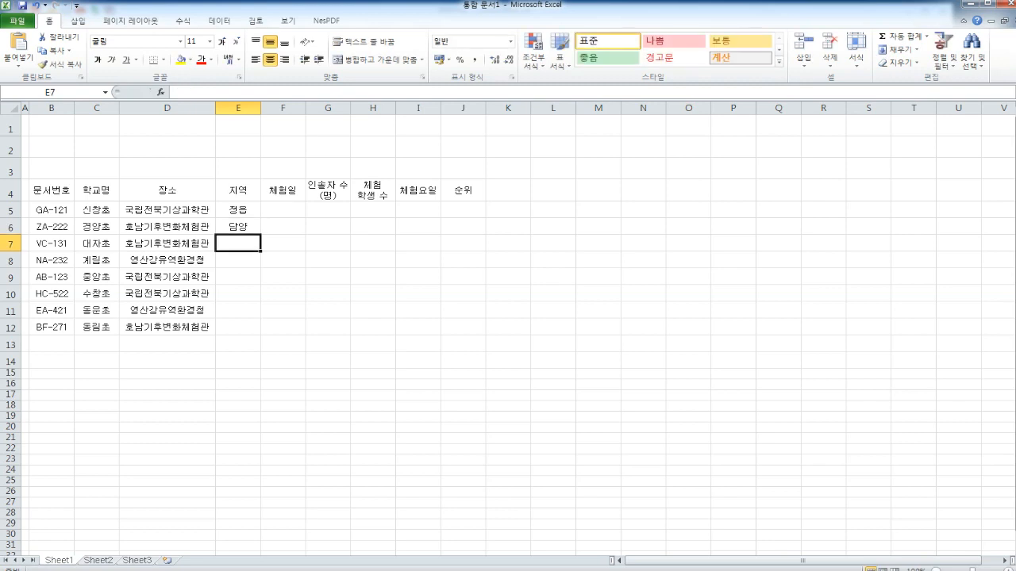
Step: Enter the 지역 values 담양, 광주 and 정읍 in cells E7 to E9
{"action": "type", "text": "담양"}
{"action": "key", "text": "Return"}
{"action": "type", "text": "광주"}
{"action": "key", "text": "Return"}
{"action": "type", "text": "정읍"}
{"action": "key", "text": "Return"}
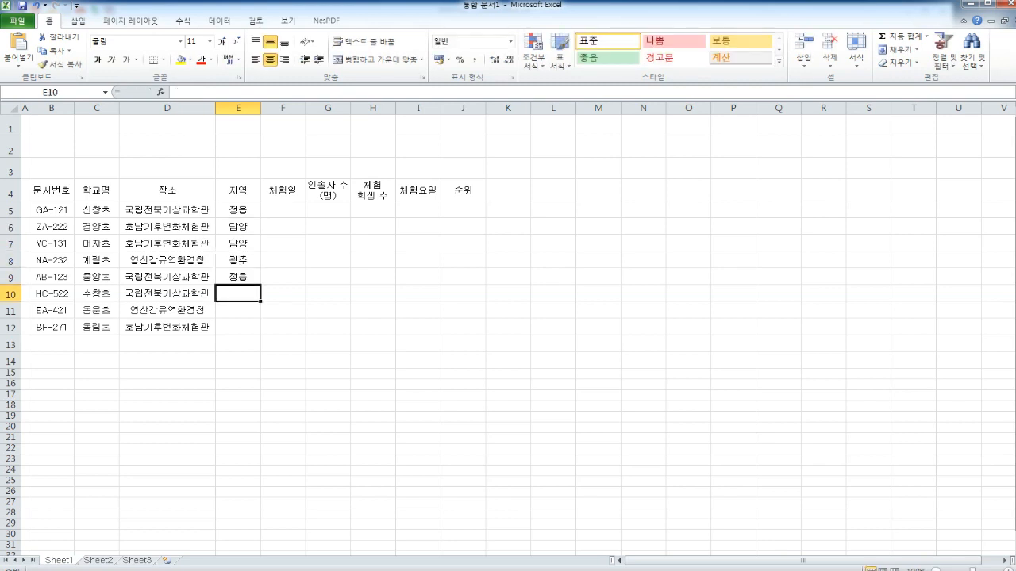
Step: Enter the 지역 values 정읍, 광주 and 담양 in cells E10 to E12
{"action": "type", "text": "정읍"}
{"action": "key", "text": "Return"}
{"action": "type", "text": "광주"}
{"action": "key", "text": "Return"}
{"action": "type", "text": "담양"}
{"action": "key", "text": "Return"}
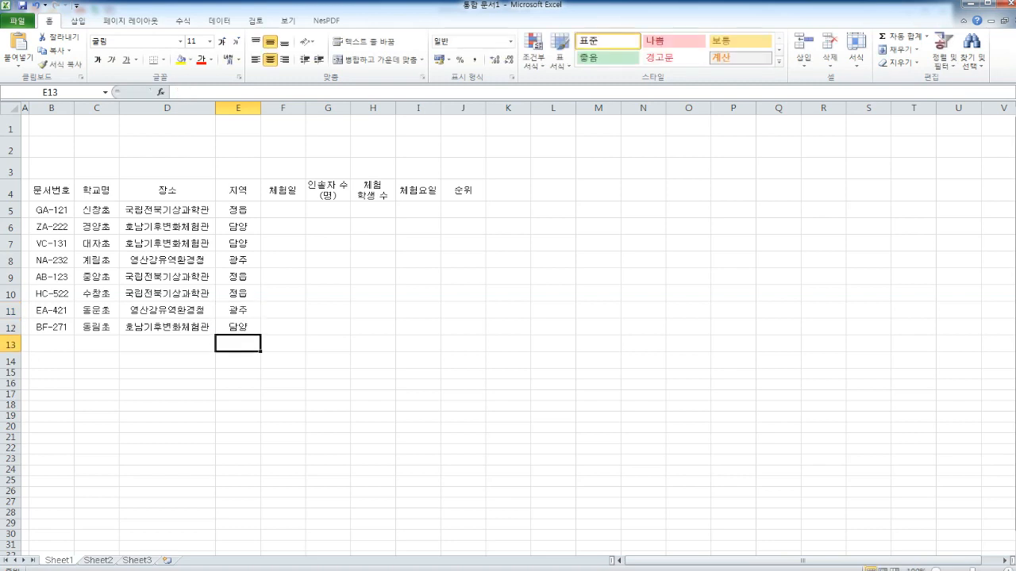
Step: Enter the first 체험일 date, 2019-09-02, in cell F5
{"action": "key", "text": "Up"}
{"action": "key", "text": "Up"}
{"action": "key", "text": "Up"}
{"action": "key", "text": "Up"}
{"action": "key", "text": "Up"}
{"action": "key", "text": "Up"}
{"action": "key", "text": "Up"}
{"action": "key", "text": "Up"}
{"action": "key", "text": "Right"}
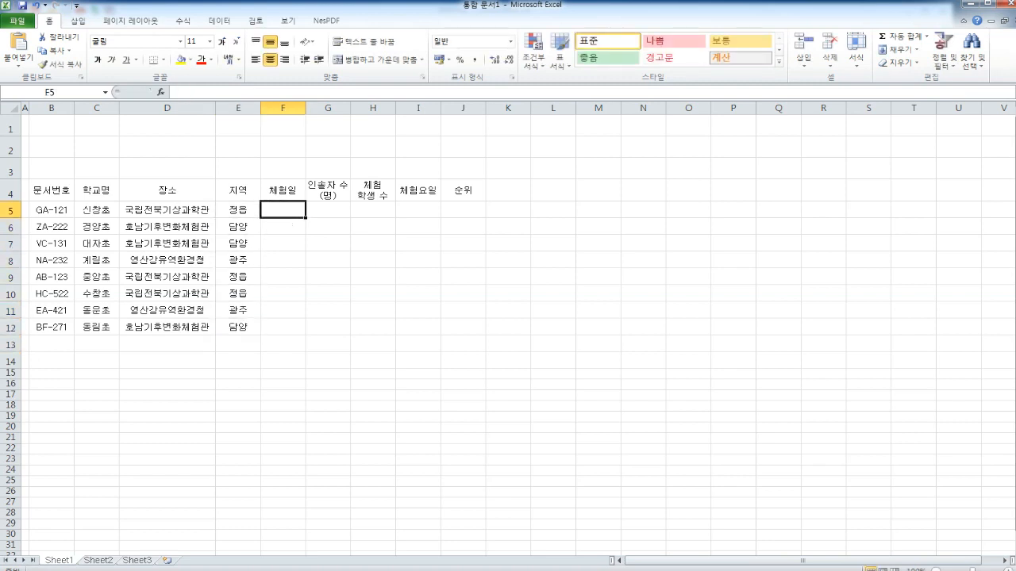
{"action": "type", "text": "2019-09-02"}
{"action": "key", "text": "Return"}
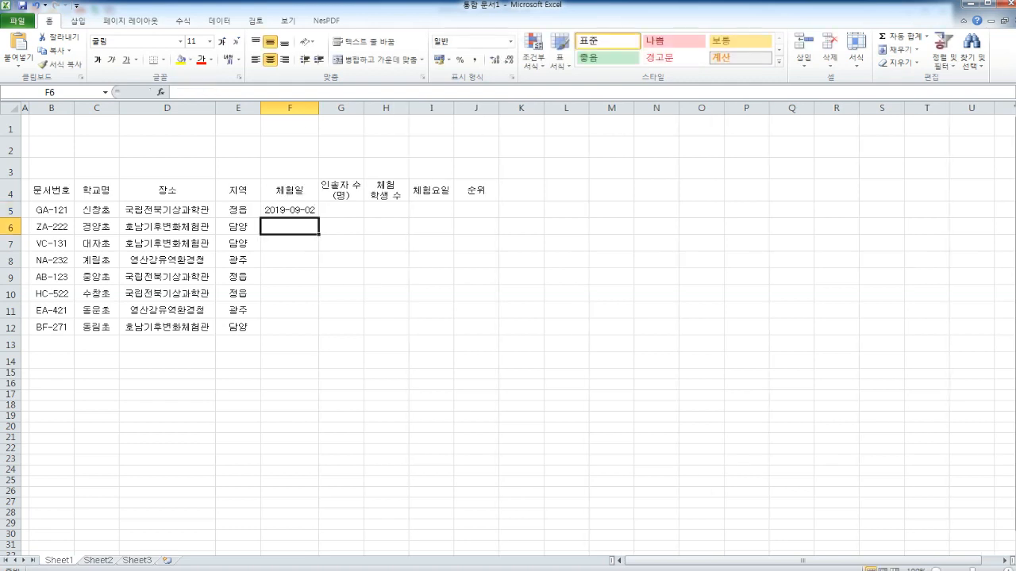
Step: Enter the 체험일 dates 2019-09-16, 2019-09-10 and 2019-09-07 in cells F6 to F8
{"action": "type", "text": "20"}
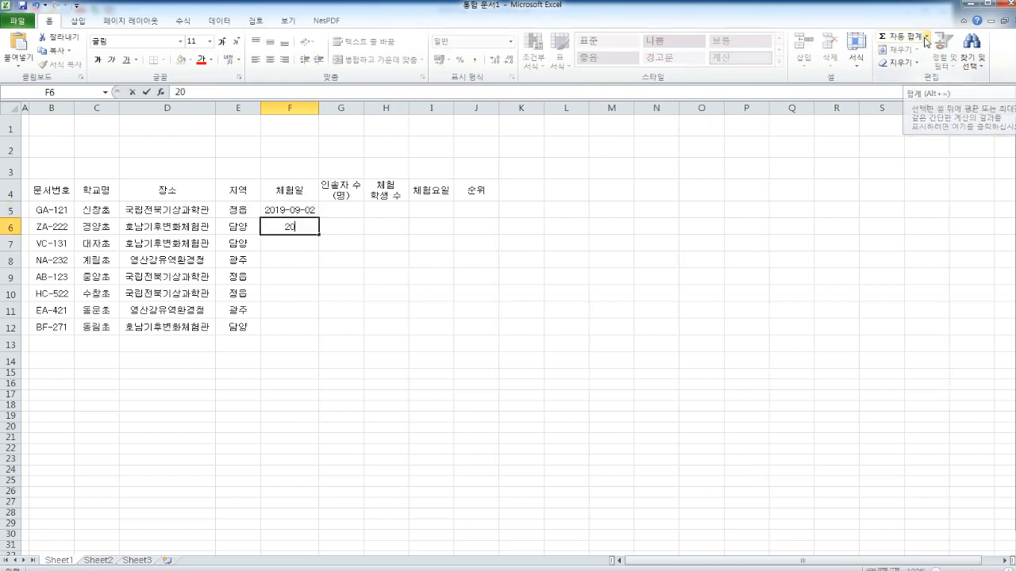
{"action": "type", "text": "19-09-16"}
{"action": "key", "text": "Return"}
{"action": "type", "text": "2019-09-10"}
{"action": "key", "text": "Return"}
{"action": "type", "text": "2019-09-07"}
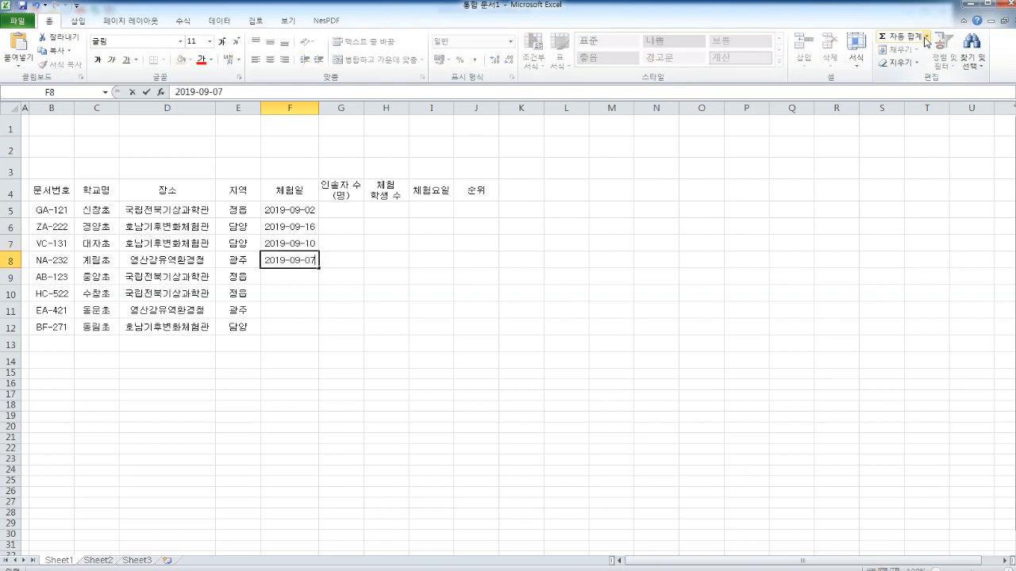
{"action": "key", "text": "Return"}
Step: Enter the 체험일 dates 2019-09-24, 2019-09-02, 2019-09-12 and 2019-09-10 in cells F9 to F12
{"action": "type", "text": "2019-09"}
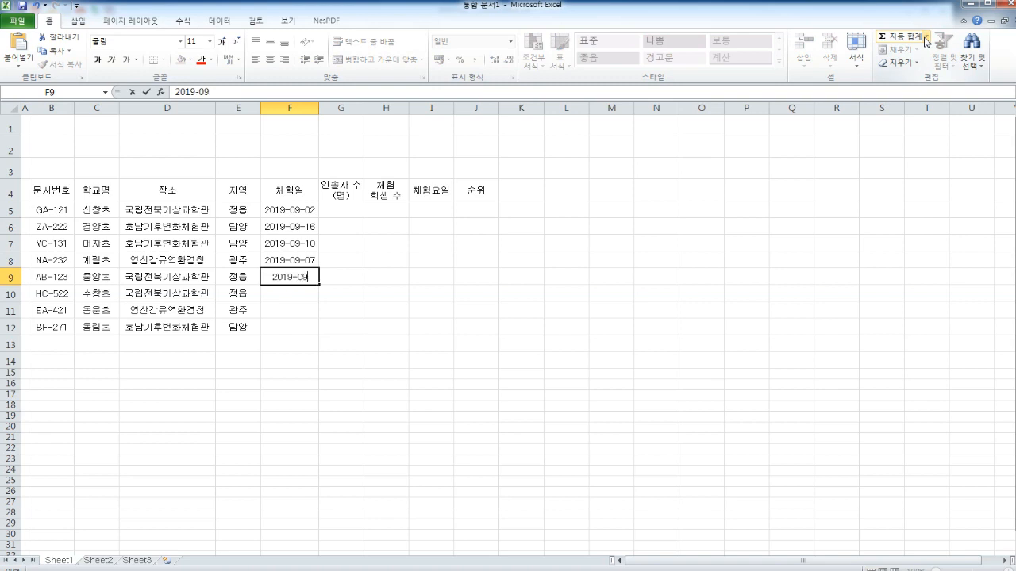
{"action": "type", "text": "-24"}
{"action": "key", "text": "Return"}
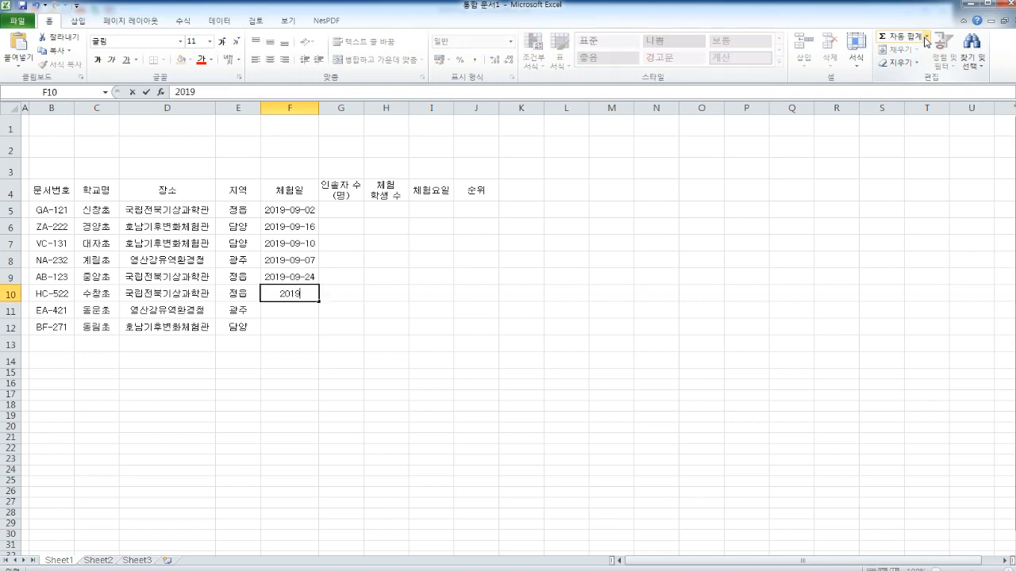
{"action": "type", "text": "09-02"}
{"action": "key", "text": "Return"}
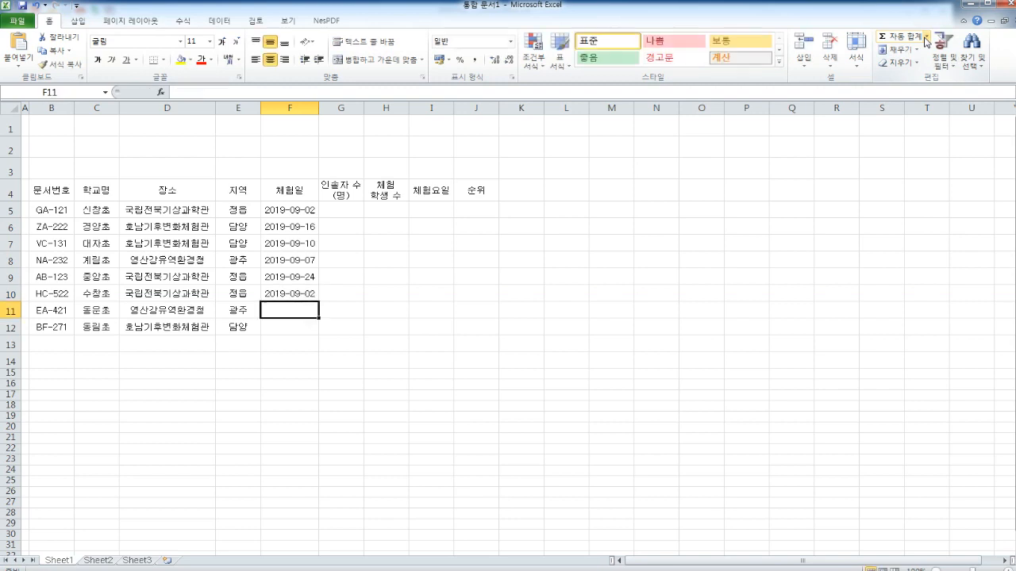
{"action": "type", "text": "2019-09-12"}
{"action": "key", "text": "Return"}
{"action": "type", "text": "2019-09-10"}
{"action": "key", "text": "Return"}
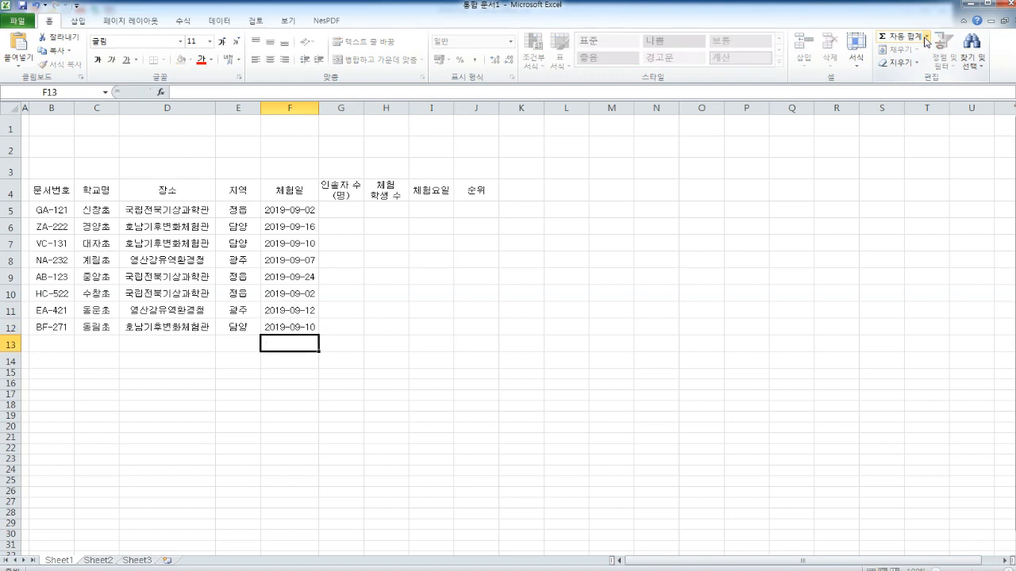
Step: Enter the 인솔자 수 values 11, 17, 20, 16 and 15 in cells G5 to G9
{"action": "key", "text": "Up"}
{"action": "key", "text": "Up"}
{"action": "key", "text": "Up"}
{"action": "key", "text": "Up"}
{"action": "key", "text": "Up"}
{"action": "key", "text": "Up"}
{"action": "key", "text": "Up"}
{"action": "key", "text": "Up"}
{"action": "key", "text": "Right"}
{"action": "type", "text": "11"}
{"action": "key", "text": "Return"}
{"action": "type", "text": "17"}
{"action": "key", "text": "Return"}
{"action": "type", "text": "20"}
{"action": "key", "text": "Return"}
{"action": "type", "text": "16 15"}
{"action": "key", "text": "Return"}
Step: Enter the 인솔자 수 values 23, 14 and 9 in cells G10 to G12
{"action": "type", "text": "23"}
{"action": "key", "text": "Return"}
{"action": "type", "text": "14"}
{"action": "key", "text": "Return"}
{"action": "type", "text": "9"}
{"action": "key", "text": "Return"}
Step: Enter the 체험 학생 수 values 228, 350, 427 and 334 in cells H5 to H8
{"action": "key", "text": "Up"}
{"action": "key", "text": "Up"}
{"action": "key", "text": "Up"}
{"action": "key", "text": "Up"}
{"action": "key", "text": "Up"}
{"action": "key", "text": "Up"}
{"action": "key", "text": "Up"}
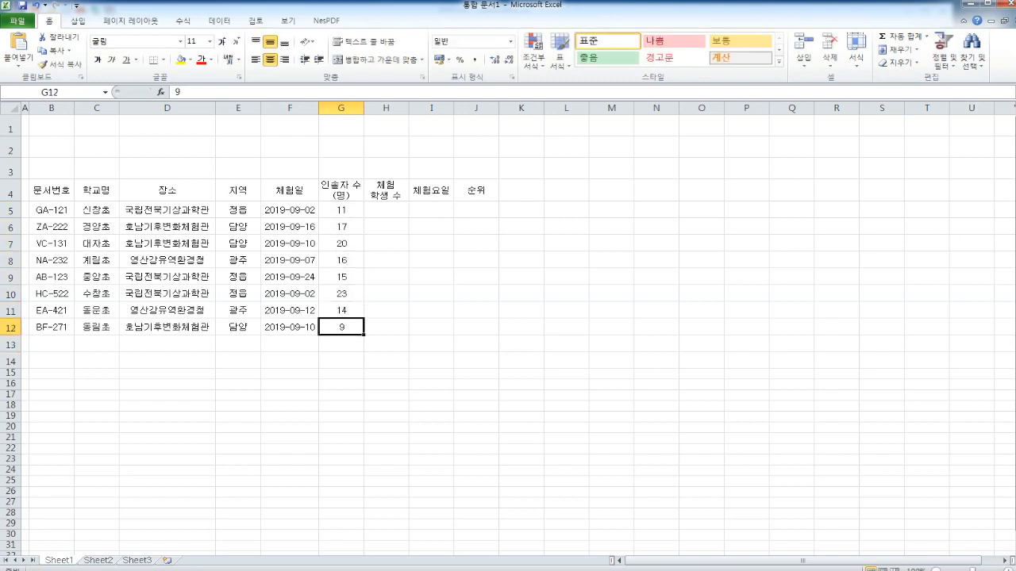
{"action": "key", "text": "Up"}
{"action": "key", "text": "Right"}
{"action": "type", "text": "228"}
{"action": "key", "text": "Return"}
{"action": "type", "text": "350"}
{"action": "key", "text": "Return"}
{"action": "type", "text": "427"}
{"action": "key", "text": "Return"}
{"action": "type", "text": "334"}
{"action": "key", "text": "Return"}
Step: Enter the 체험 학생 수 values 300, 476, 297 and 178 in cells H9 to H12
{"action": "type", "text": "300"}
{"action": "key", "text": "Return"}
{"action": "type", "text": "476"}
{"action": "key", "text": "Return"}
{"action": "type", "text": "297"}
{"action": "key", "text": "Return"}
{"action": "type", "text": "1789"}
{"action": "key", "text": "Return"}
{"action": "key", "text": "Up"}
{"action": "type", "text": "178"}
{"action": "key", "text": "Return"}
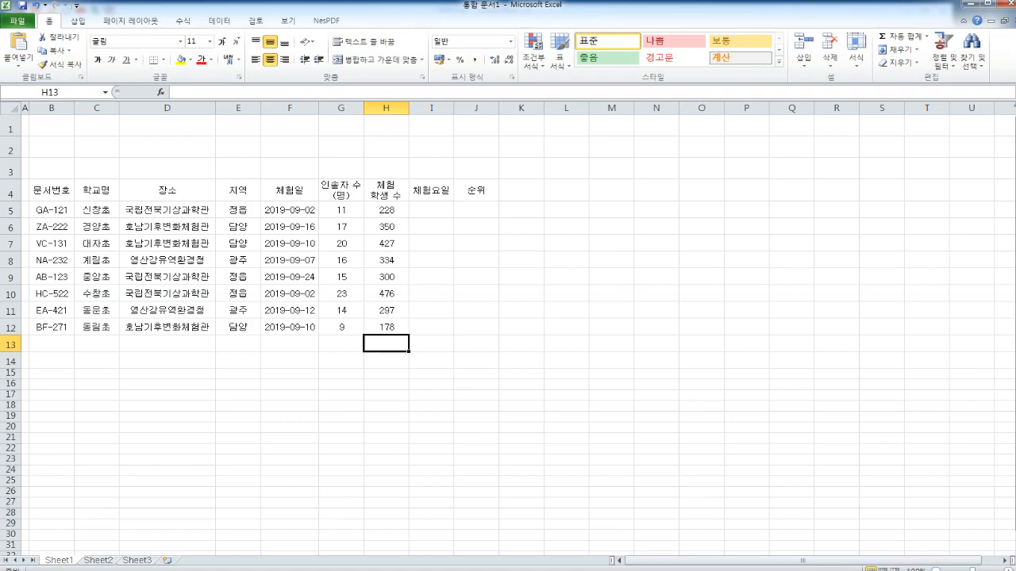
Step: Check the alignment condition in the exam PDF in ezPDF Editor, and right-align the numbers in G5:H12 of the Excel sheet
{"action": "key", "text": "alt+Tab"}
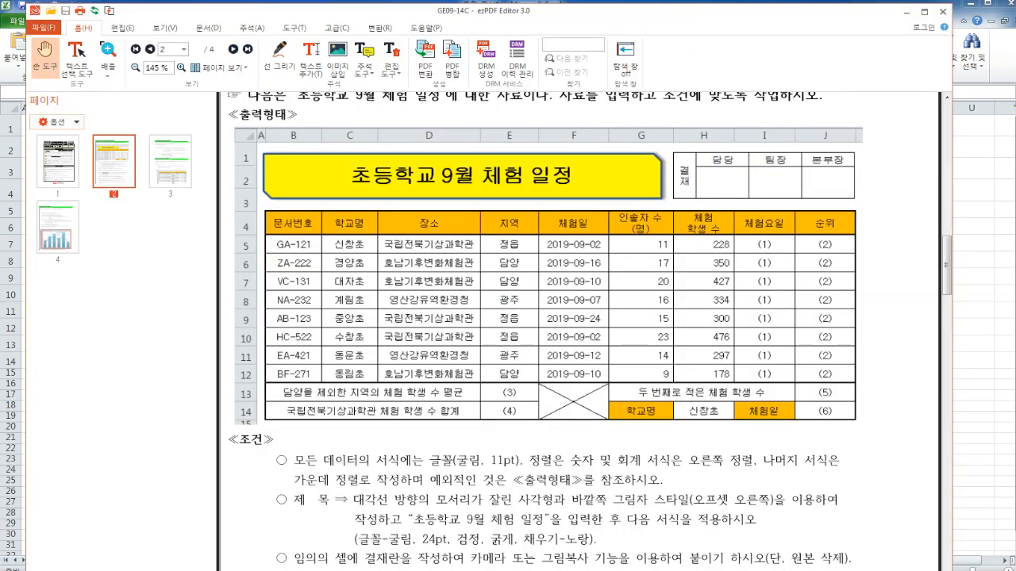
{"action": "scroll", "coordinate": [698, 399], "scroll_direction": "down", "scroll_amount": 3}
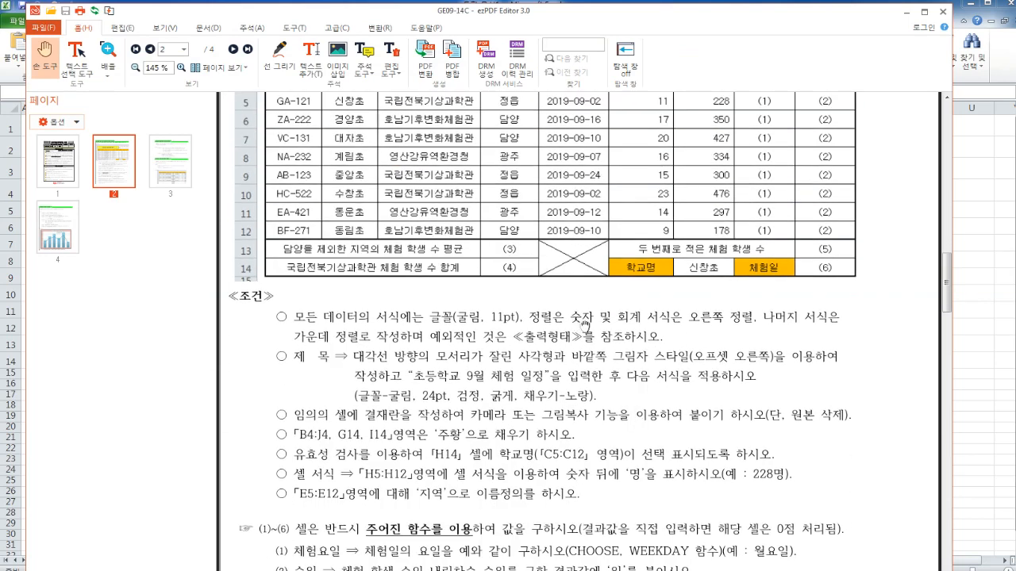
{"action": "scroll", "coordinate": [584, 326], "scroll_direction": "up", "scroll_amount": 2}
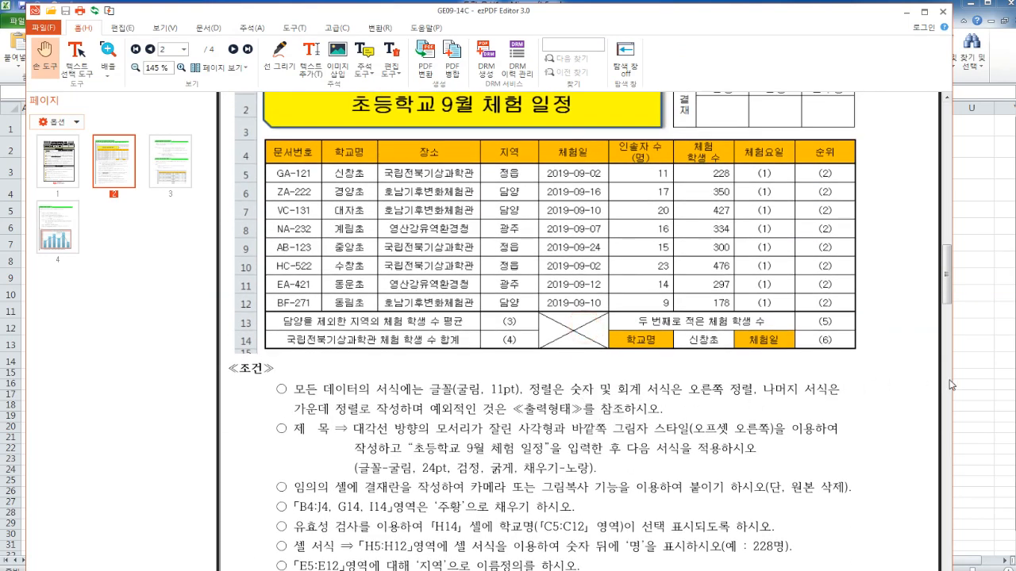
{"action": "left_click", "coordinate": [990, 367]}
{"action": "left_click_drag", "start_coordinate": [341, 211], "coordinate": [398, 327]}
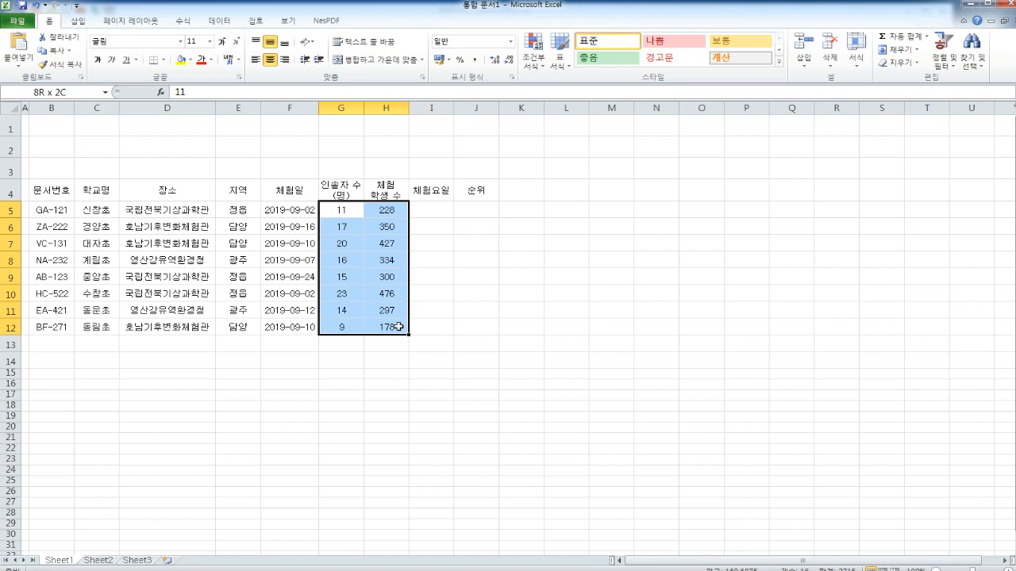
{"action": "left_click", "coordinate": [284, 59]}
Step: Consult the output layout in the exam PDF, and merge and center B13:D13 and B14:D14 as separate cells in Excel
{"action": "left_click", "coordinate": [426, 192]}
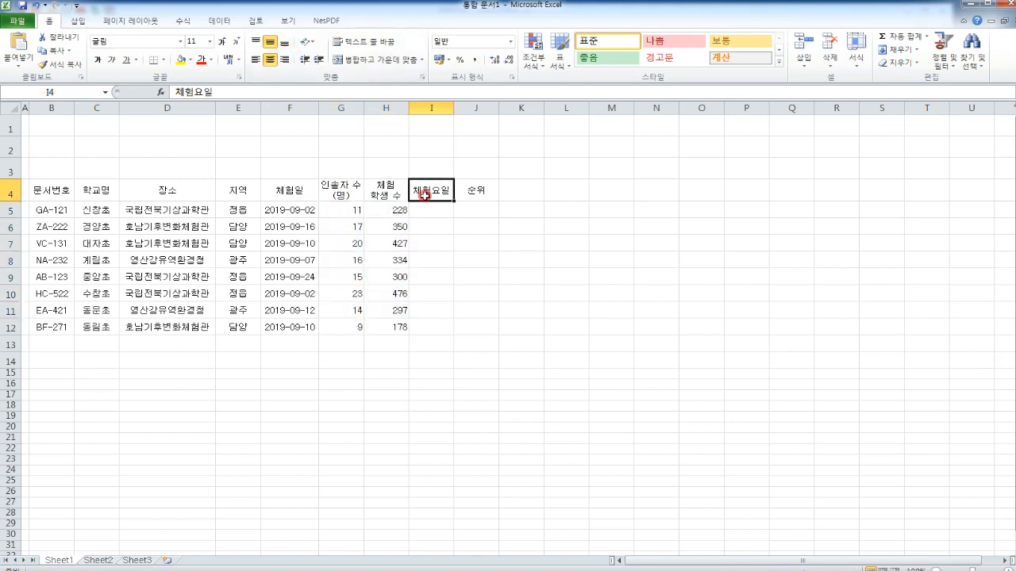
{"action": "left_click", "coordinate": [437, 212]}
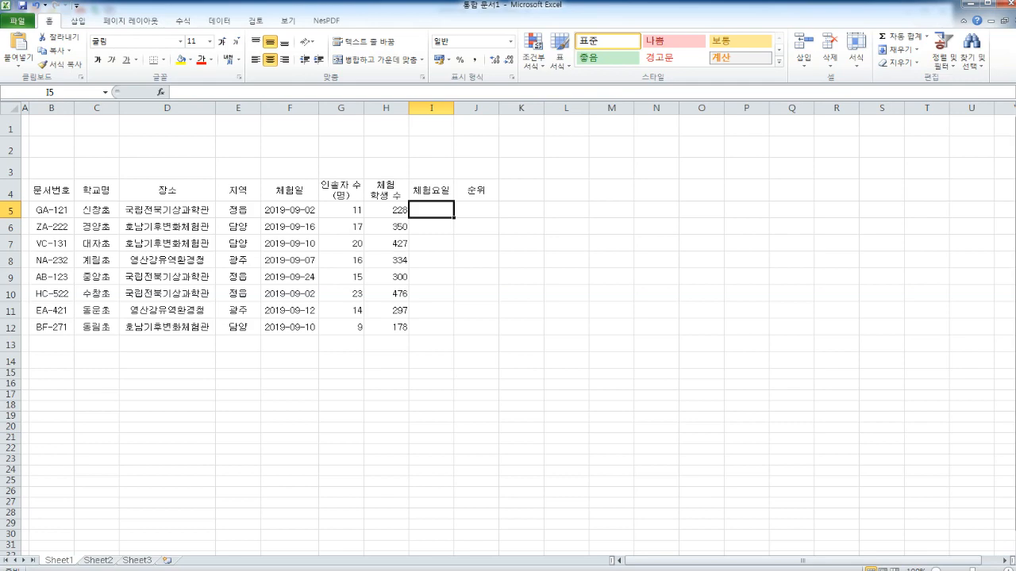
{"action": "key", "text": "alt+Tab"}
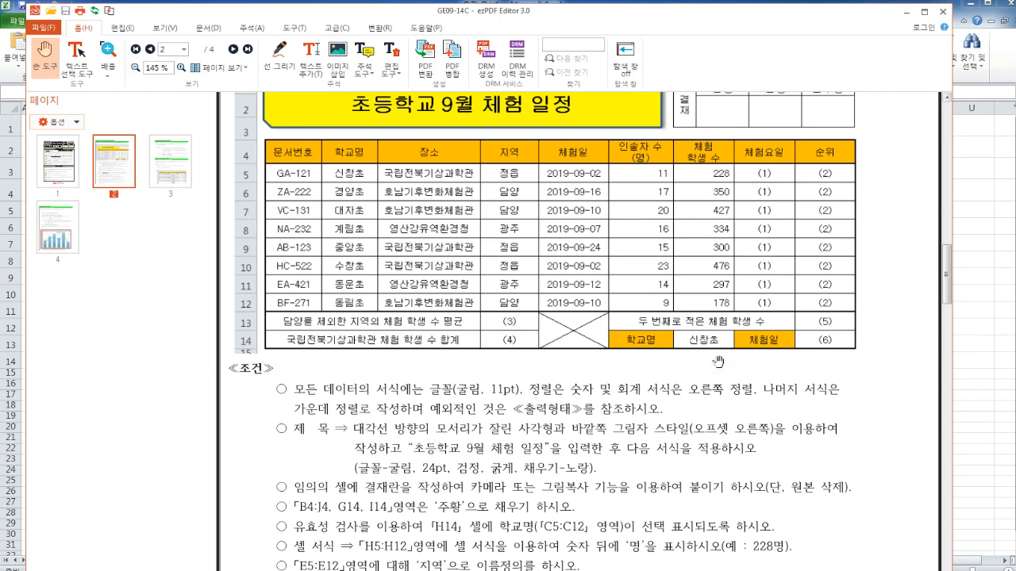
{"action": "scroll", "coordinate": [392, 343], "scroll_direction": "down", "scroll_amount": 3}
{"action": "scroll", "coordinate": [351, 232], "scroll_direction": "up", "scroll_amount": 4}
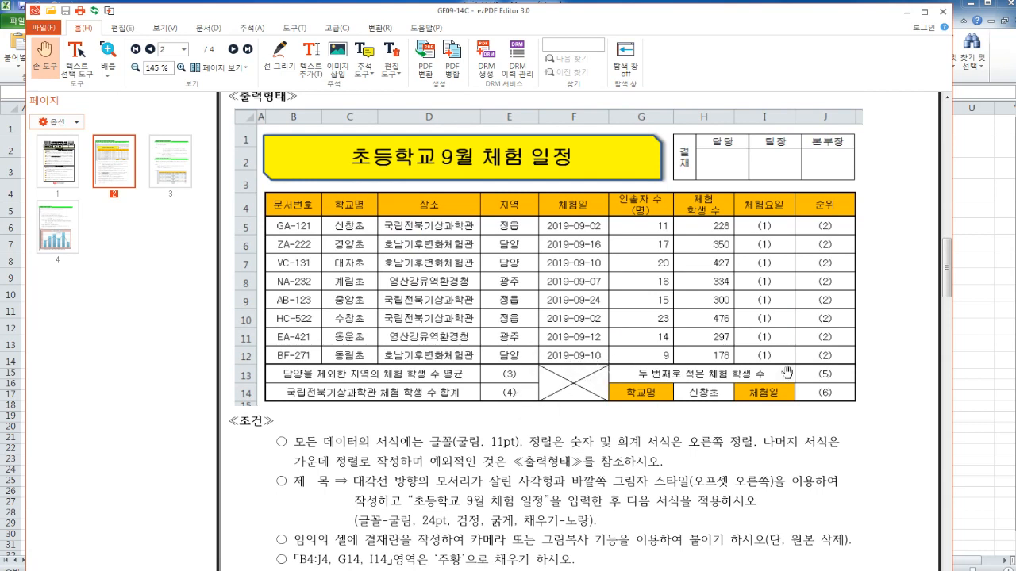
{"action": "left_click", "coordinate": [970, 375]}
{"action": "left_click", "coordinate": [109, 359]}
{"action": "left_click_drag", "start_coordinate": [51, 342], "coordinate": [140, 341]}
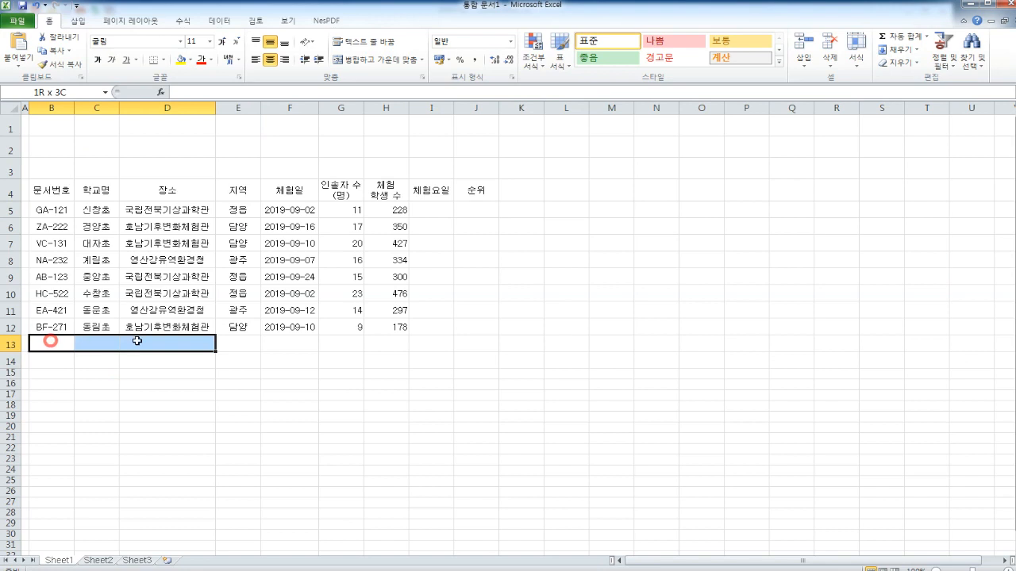
{"action": "left_click", "coordinate": [384, 62]}
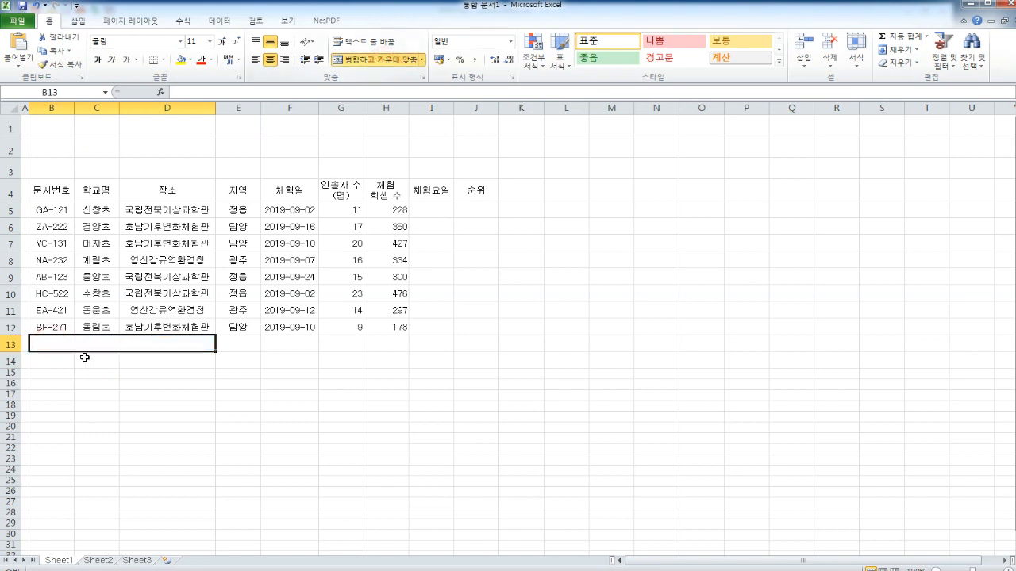
{"action": "left_click_drag", "start_coordinate": [62, 358], "coordinate": [166, 358]}
{"action": "left_click", "coordinate": [377, 63]}
Step: Enter the label 담양을 제외한 지역의 체험 학생 수 평균 in the merged cell B13
{"action": "left_click", "coordinate": [141, 341]}
{"action": "type", "text": "담양을 제외하"}
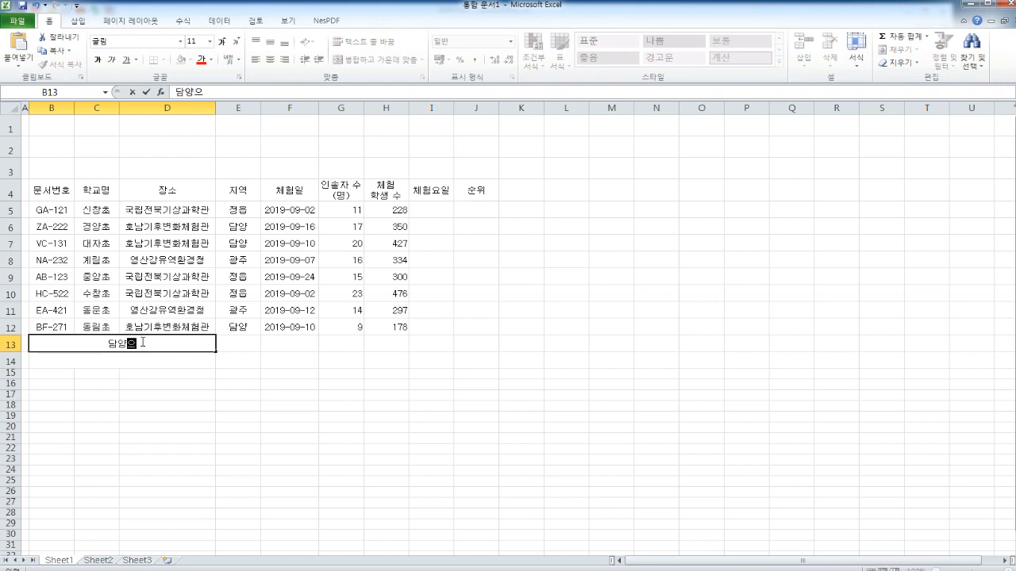
{"action": "type", "text": "ㄴ 지역의 체험 학생"}
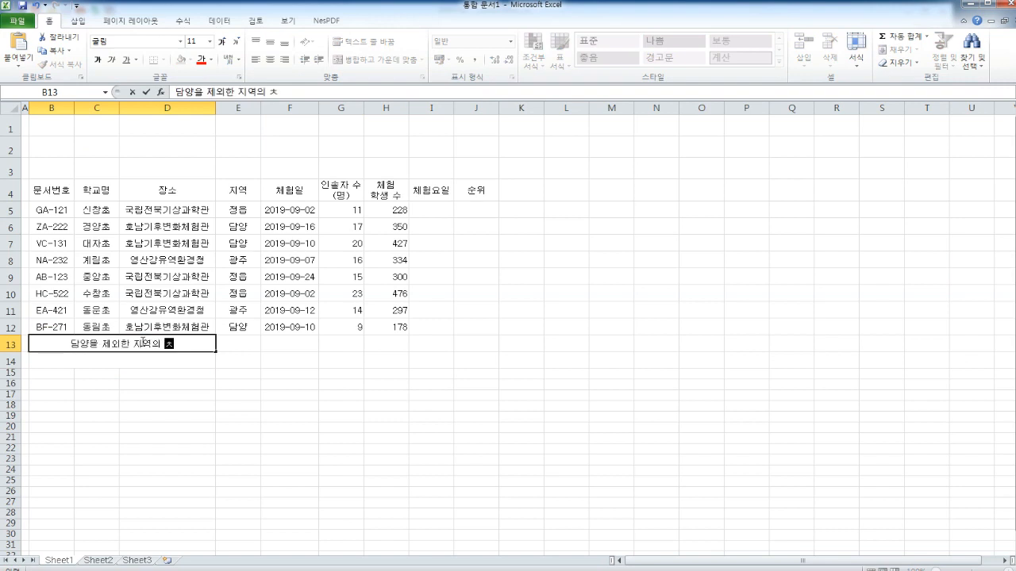
{"action": "type", "text": " 수 평균"}
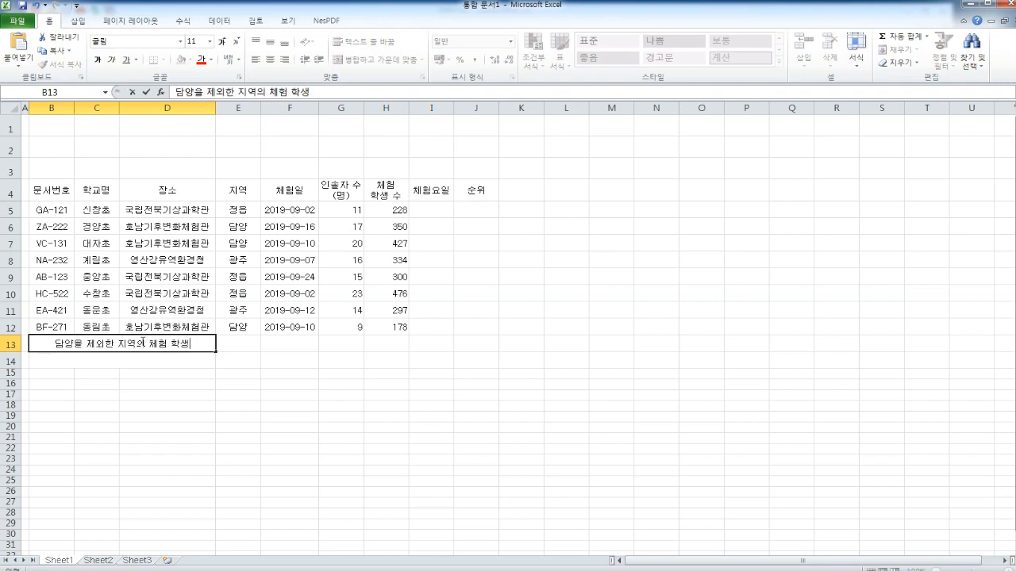
{"action": "key", "text": "Return"}
Step: Enter the label 국립전북기상과학관 체험 학생 수 합계 in the merged cell B14
{"action": "type", "text": "국립전북"}
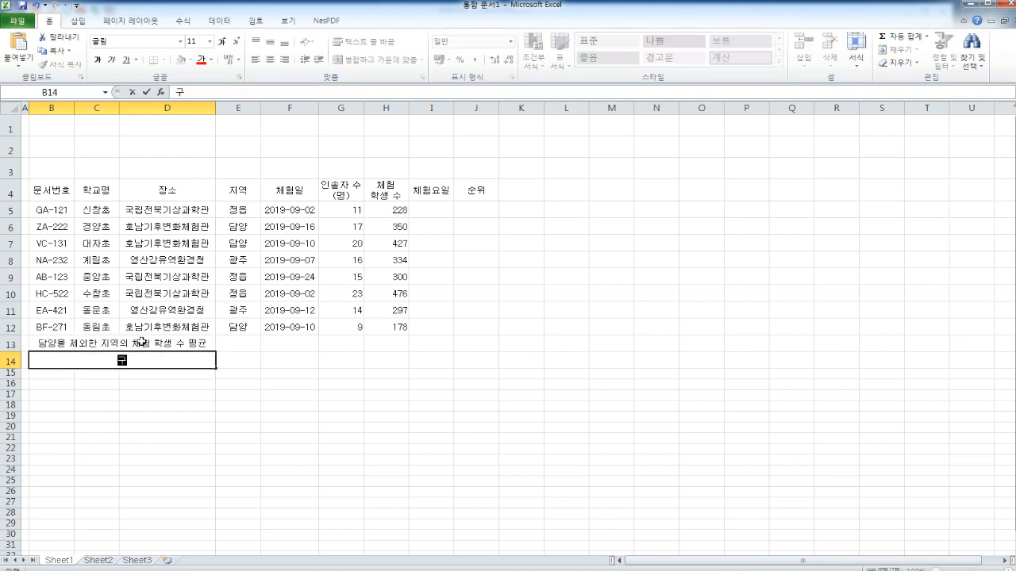
{"action": "type", "text": "기상과학관 체험 "}
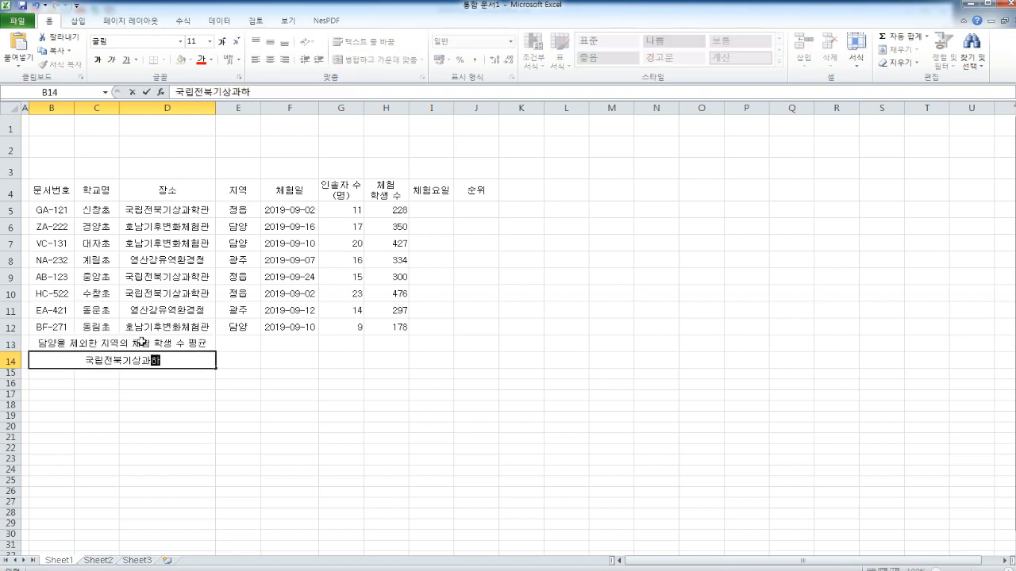
{"action": "type", "text": "학생 수 합계"}
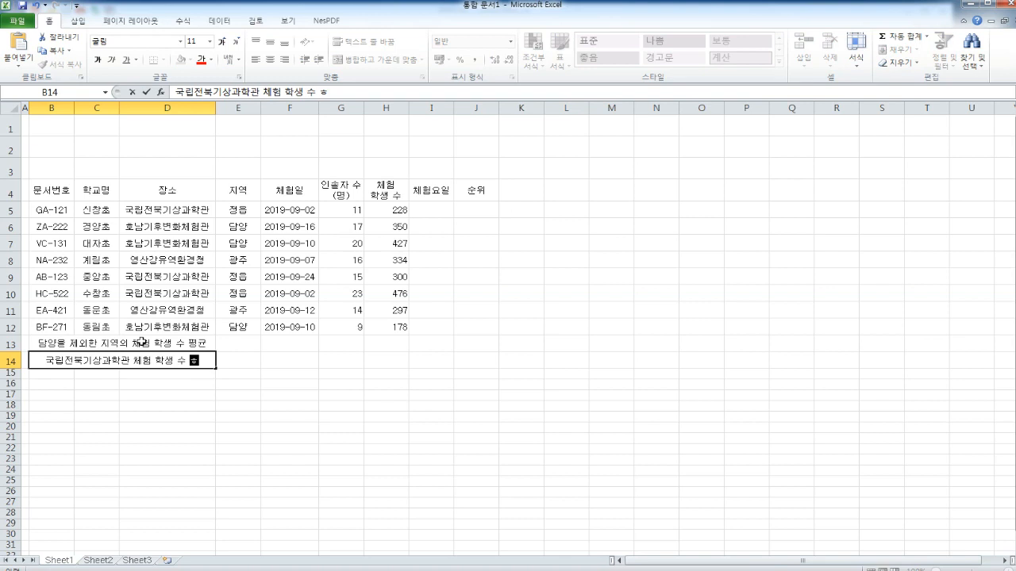
{"action": "key", "text": "Return"}
Step: Merge and center cells F13:F14
{"action": "key", "text": "Up"}
{"action": "key", "text": "Right"}
{"action": "key", "text": "Right"}
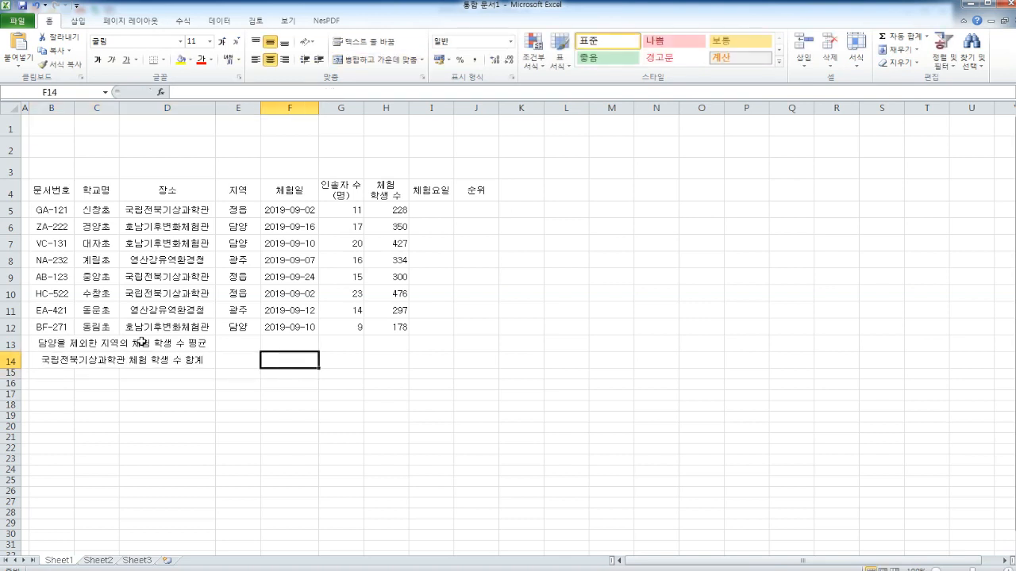
{"action": "left_click_drag", "start_coordinate": [286, 343], "coordinate": [288, 360]}
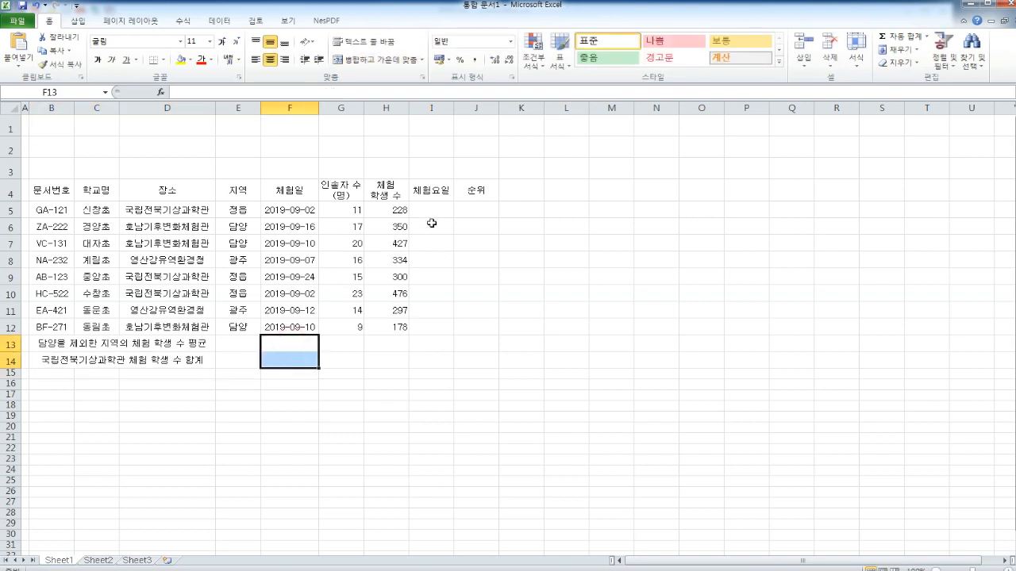
{"action": "left_click", "coordinate": [377, 62]}
Step: Check the crossed-out cell in the exam PDF, and add both diagonal borders to the merged F13:F14 cell in Excel
{"action": "key", "text": "alt+Tab"}
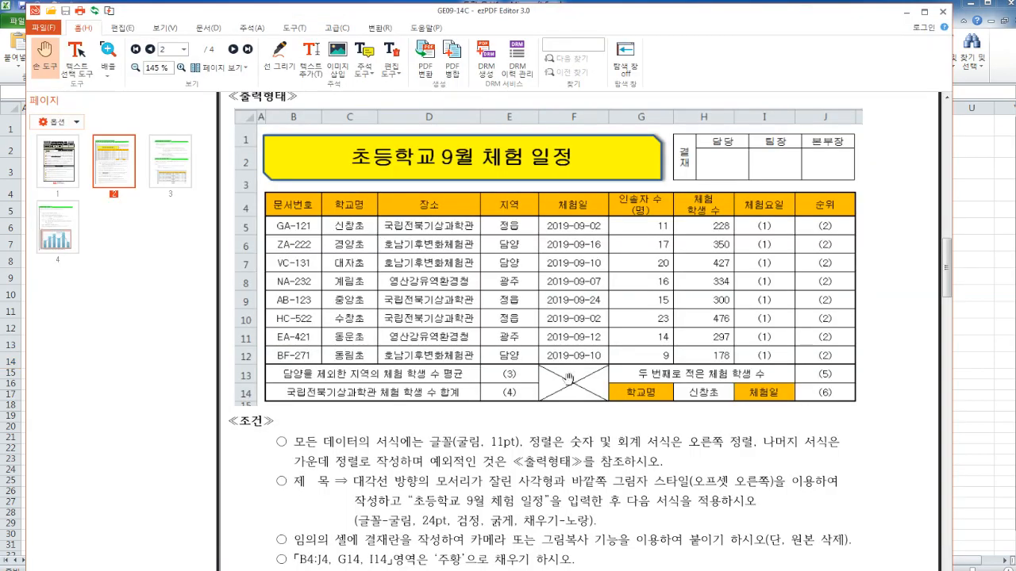
{"action": "scroll", "coordinate": [592, 377], "scroll_direction": "down", "scroll_amount": 3}
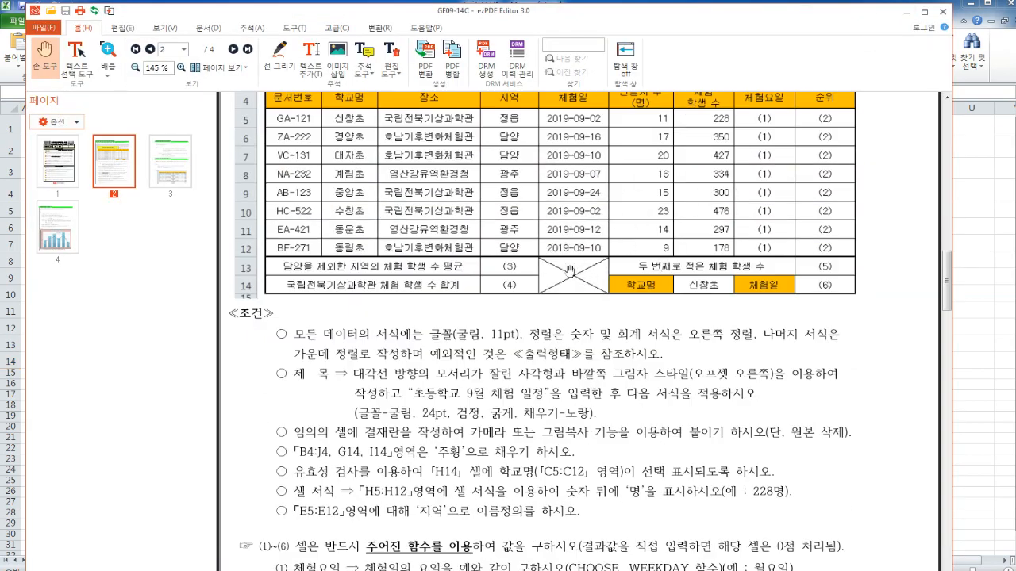
{"action": "left_click_drag", "start_coordinate": [597, 273], "coordinate": [580, 214]}
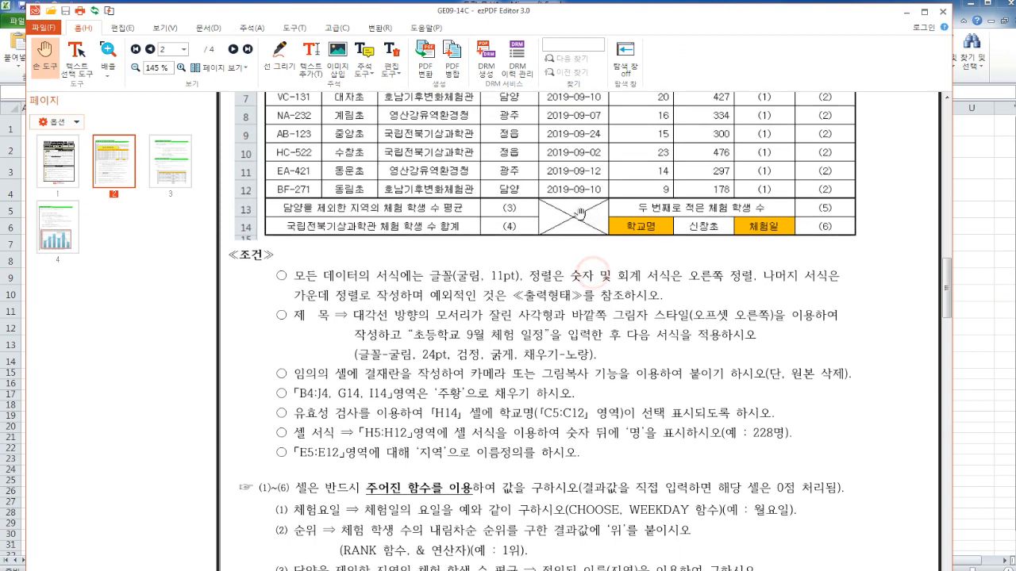
{"action": "left_click", "coordinate": [903, 12]}
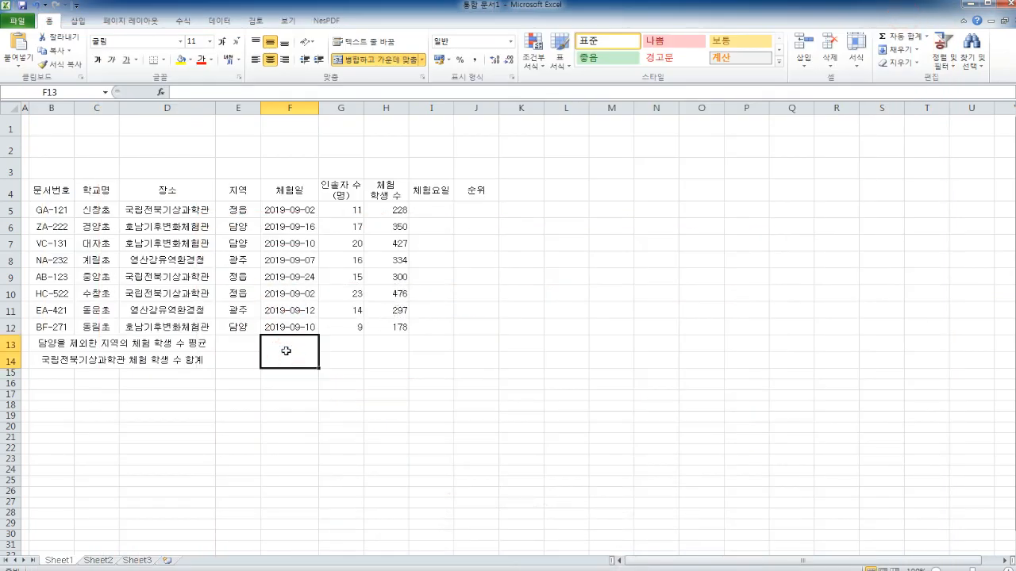
{"action": "key", "text": "ctrl+1"}
{"action": "left_click", "coordinate": [672, 70]}
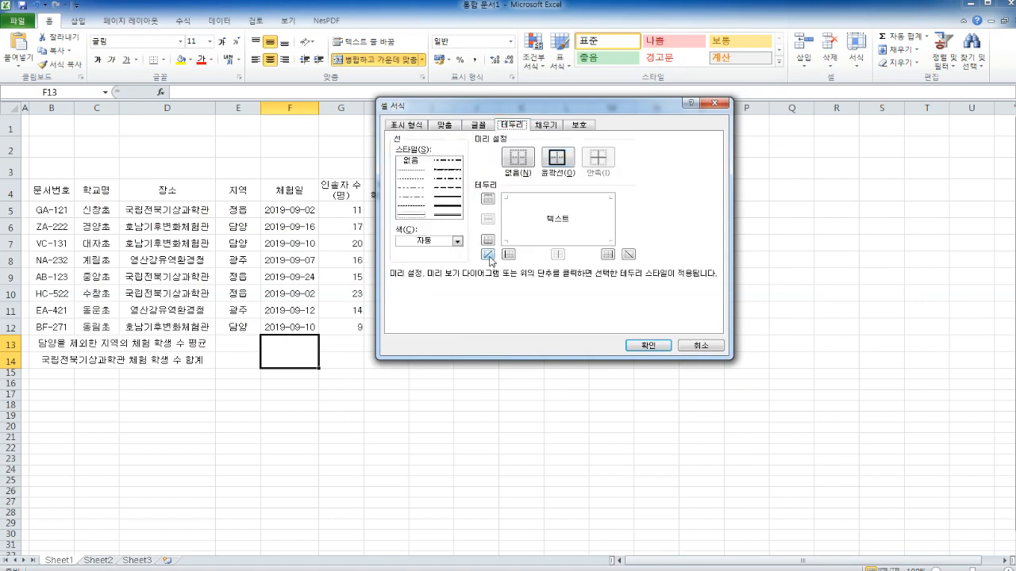
{"action": "left_click", "coordinate": [489, 255]}
{"action": "left_click", "coordinate": [629, 254]}
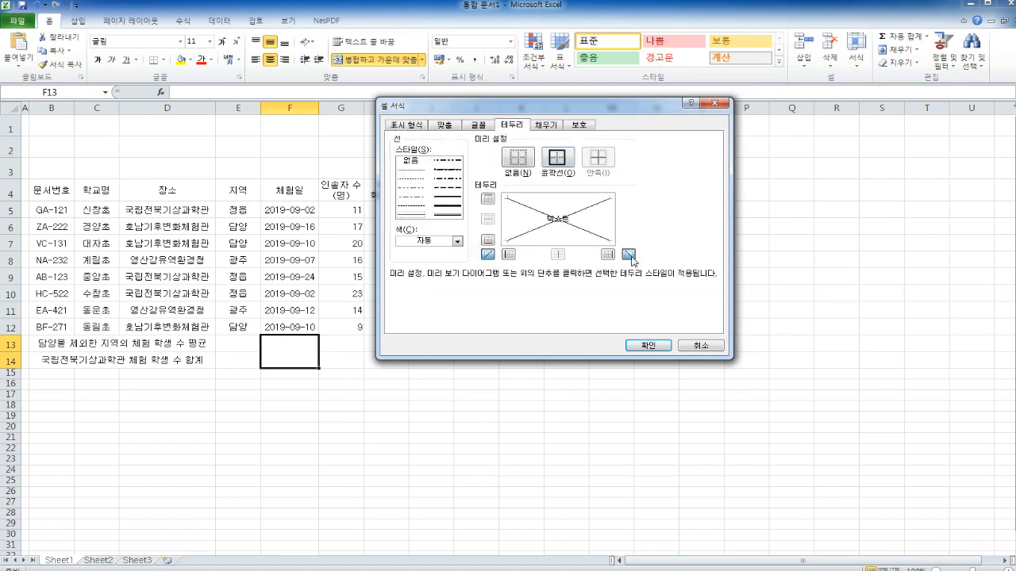
{"action": "left_click", "coordinate": [647, 346]}
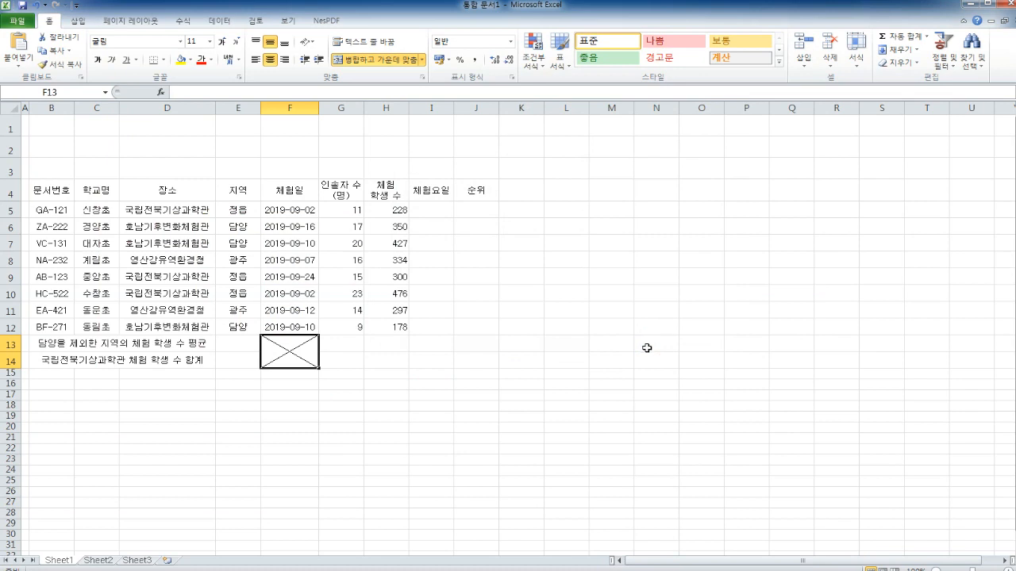
Step: Merge and center cells G13:I13 and enter the label 두 번째로 적은 체험 학생 수
{"action": "left_click_drag", "start_coordinate": [339, 346], "coordinate": [436, 346]}
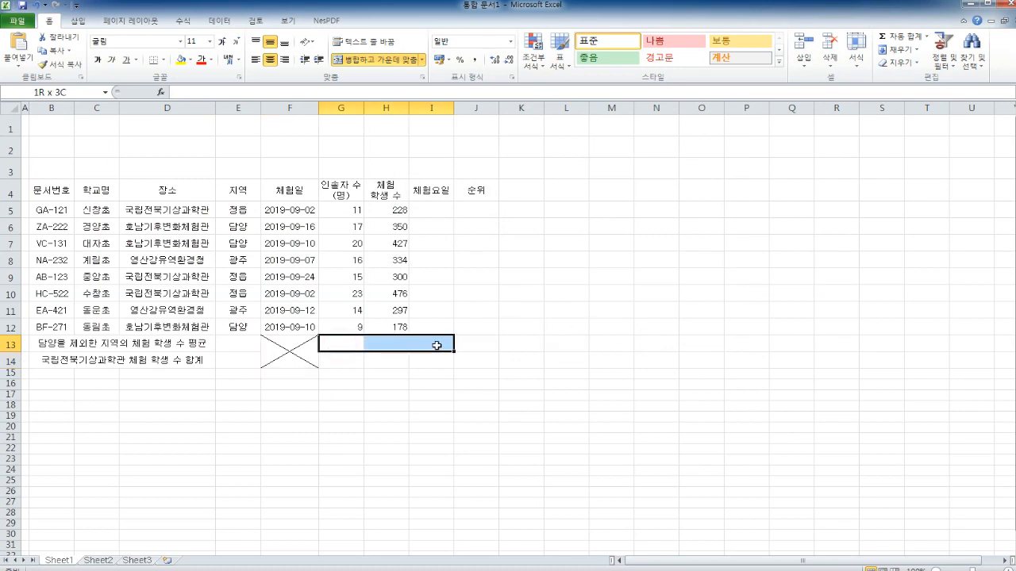
{"action": "left_click", "coordinate": [381, 62]}
{"action": "type", "text": "두 번째로 적은 체"}
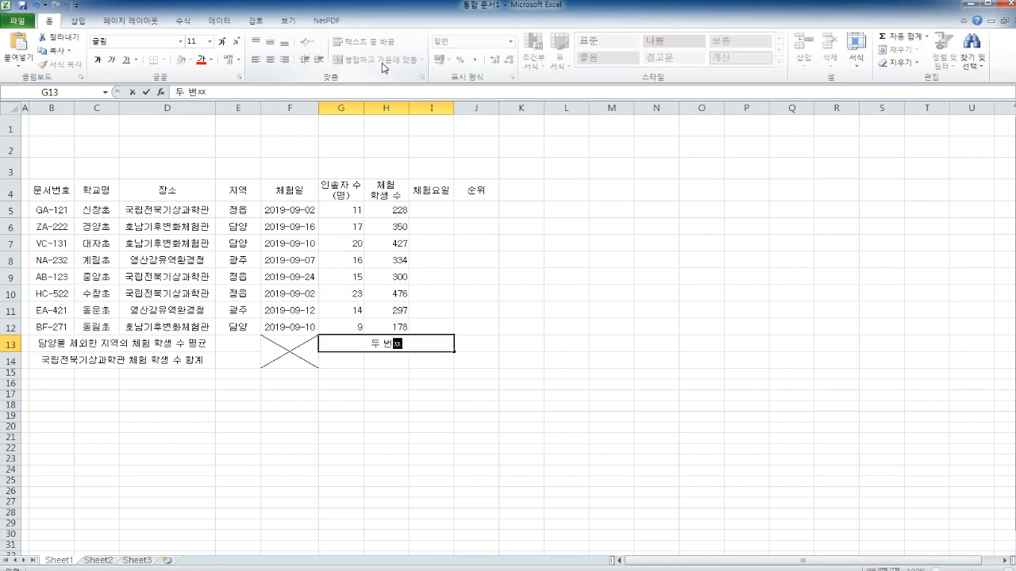
{"action": "type", "text": "험 학생 수"}
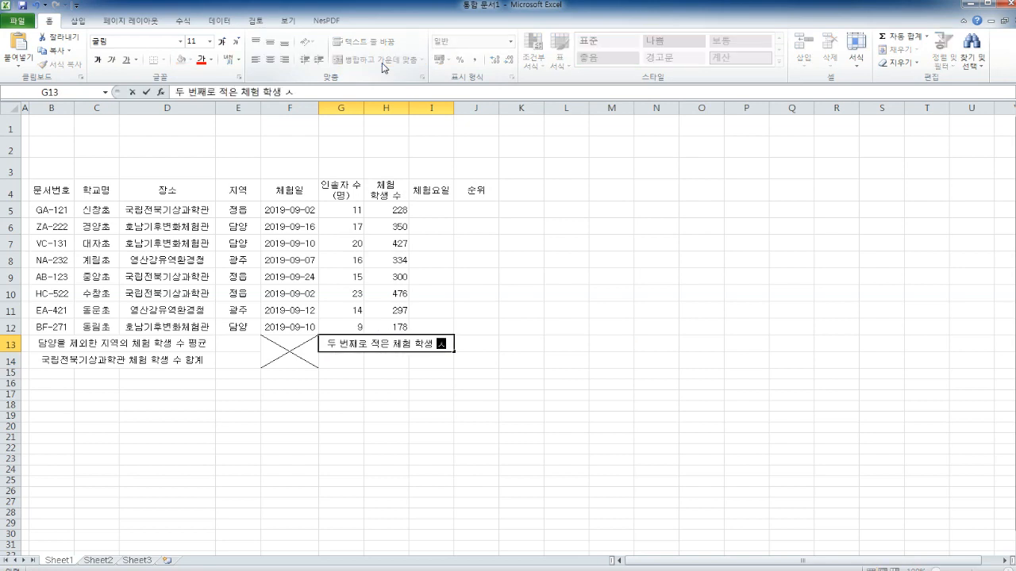
{"action": "key", "text": "Return"}
Step: Enter the labels 학교명 in G14 and 체험일 in I14
{"action": "type", "text": "학교명"}
{"action": "key", "text": "Tab"}
{"action": "type", "text": "체험이ㄹ"}
{"action": "key", "text": "Return"}
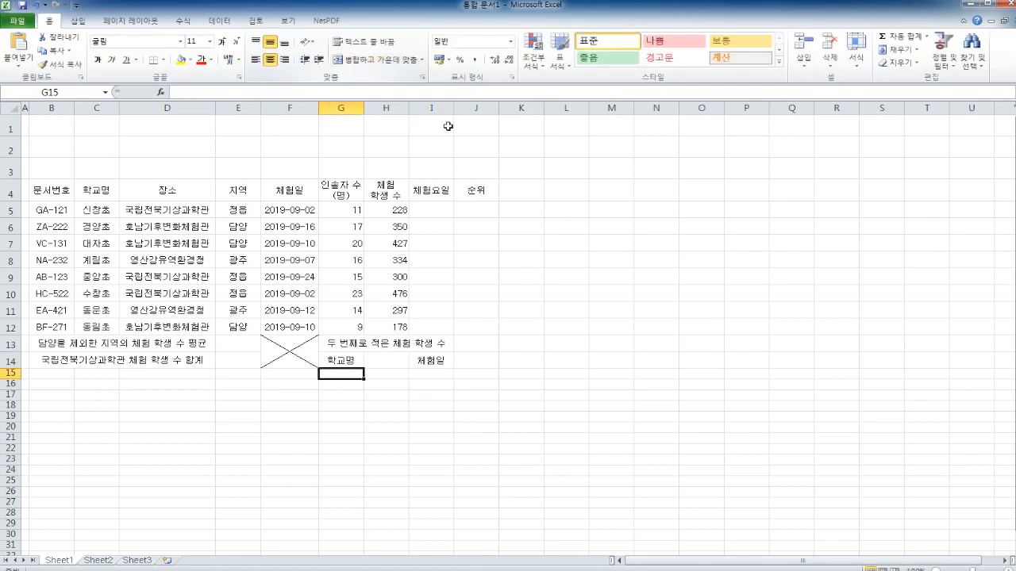
Step: Check the sample table's borders in the exam PDF, and apply all borders to B4:J14 in Excel
{"action": "key", "text": "alt+Tab"}
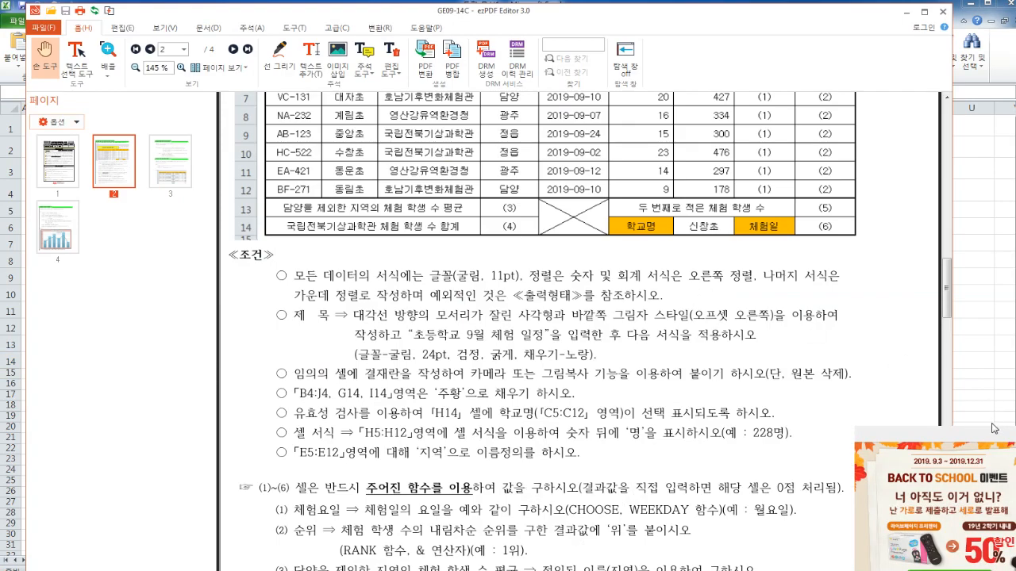
{"action": "scroll", "coordinate": [664, 330], "scroll_direction": "up", "scroll_amount": 5}
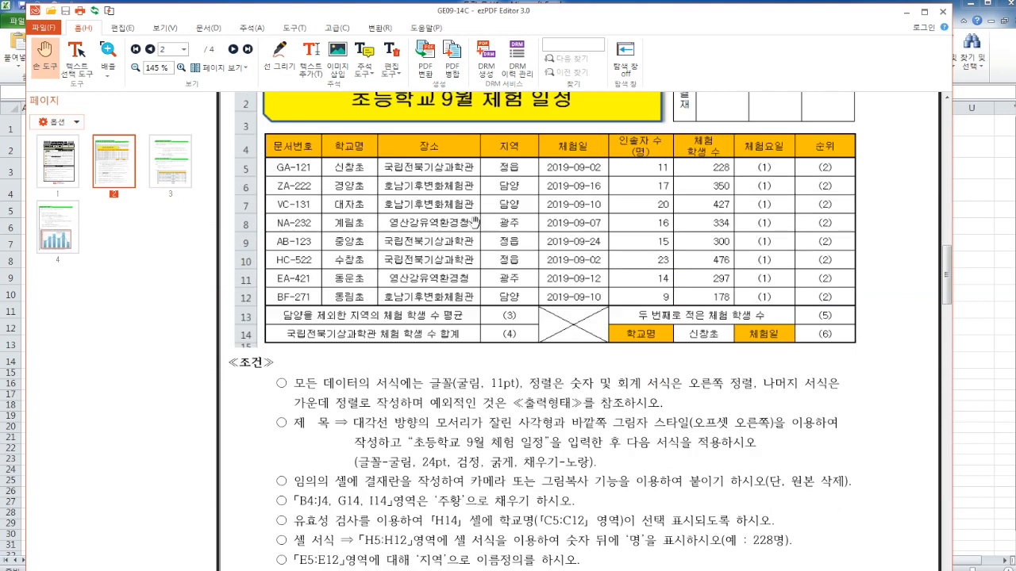
{"action": "left_click", "coordinate": [981, 395]}
{"action": "left_click_drag", "start_coordinate": [39, 191], "coordinate": [479, 353]}
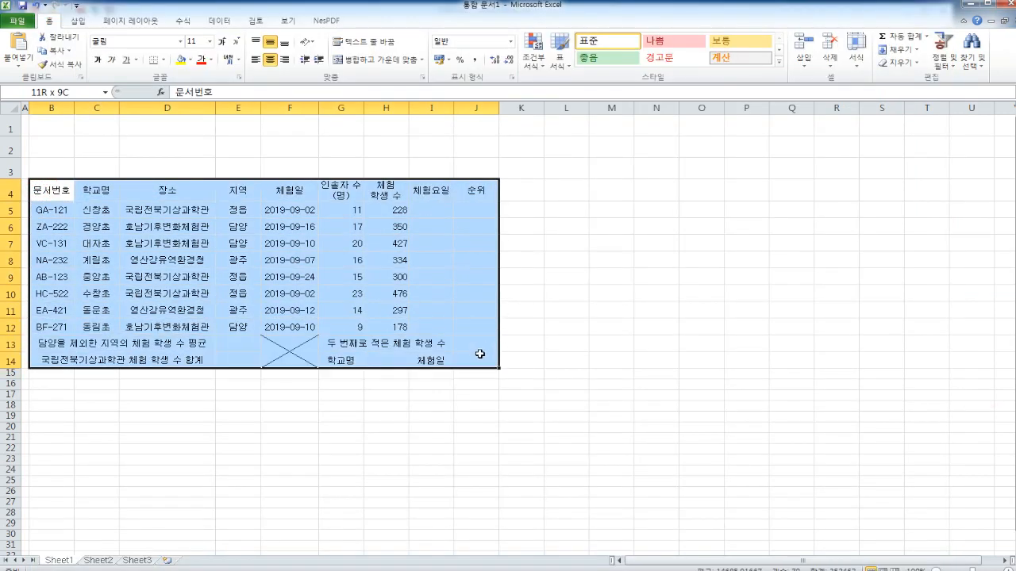
{"action": "left_click", "coordinate": [164, 60]}
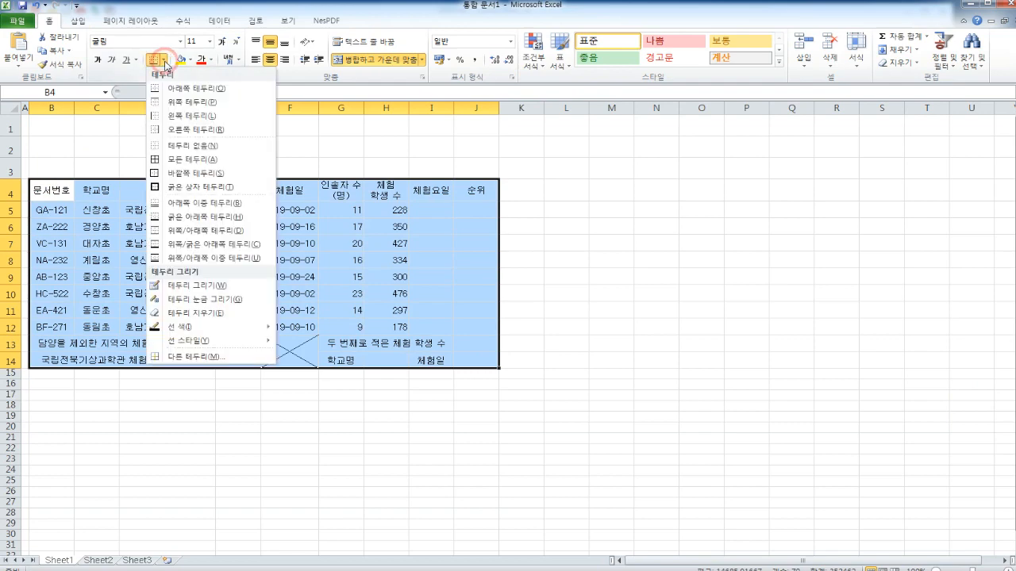
{"action": "left_click", "coordinate": [179, 160]}
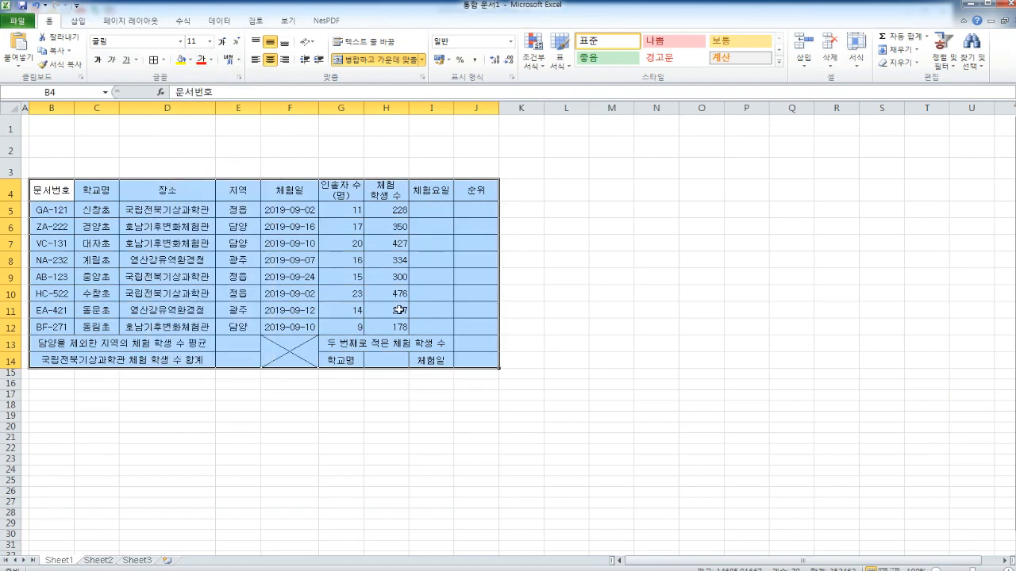
{"action": "left_click", "coordinate": [399, 310]}
Step: Recheck the sample table in the exam PDF, and apply a thick box border around B4:J14 in Excel
{"action": "left_click_drag", "start_coordinate": [59, 190], "coordinate": [474, 191]}
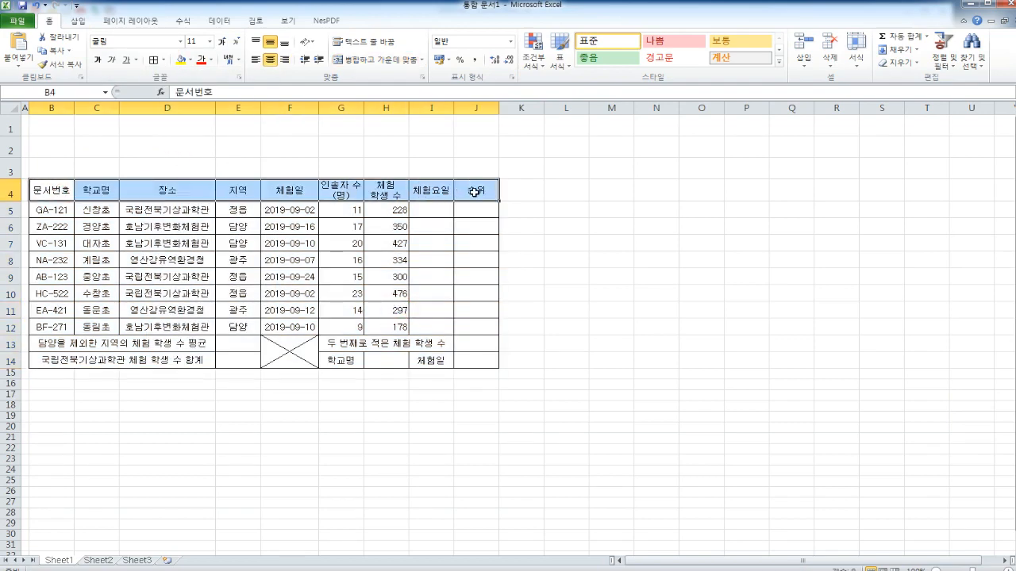
{"action": "left_click", "coordinate": [444, 245]}
{"action": "key", "text": "alt+Tab"}
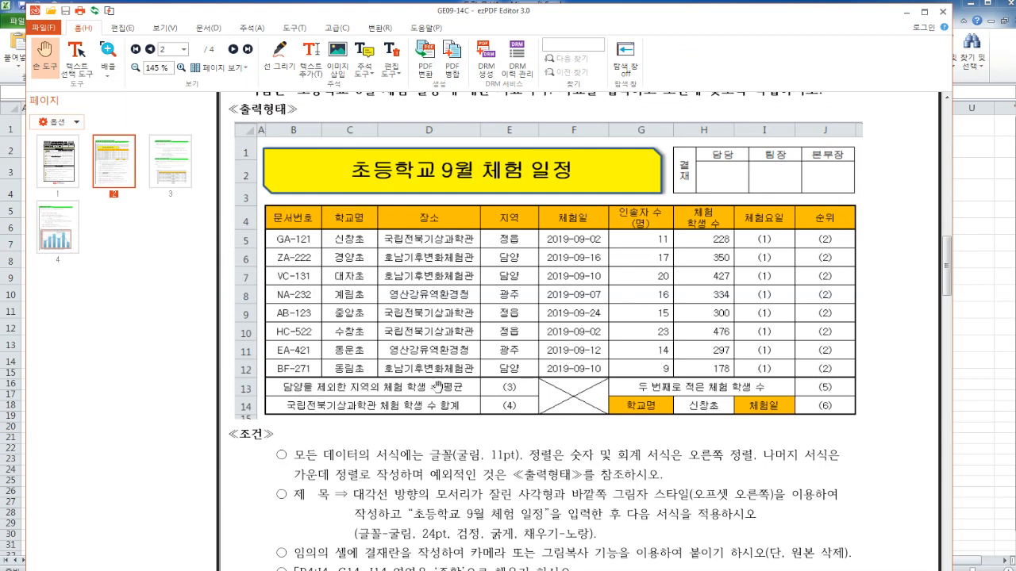
{"action": "left_click", "coordinate": [966, 383]}
{"action": "left_click_drag", "start_coordinate": [47, 191], "coordinate": [460, 350]}
{"action": "left_click", "coordinate": [164, 60]}
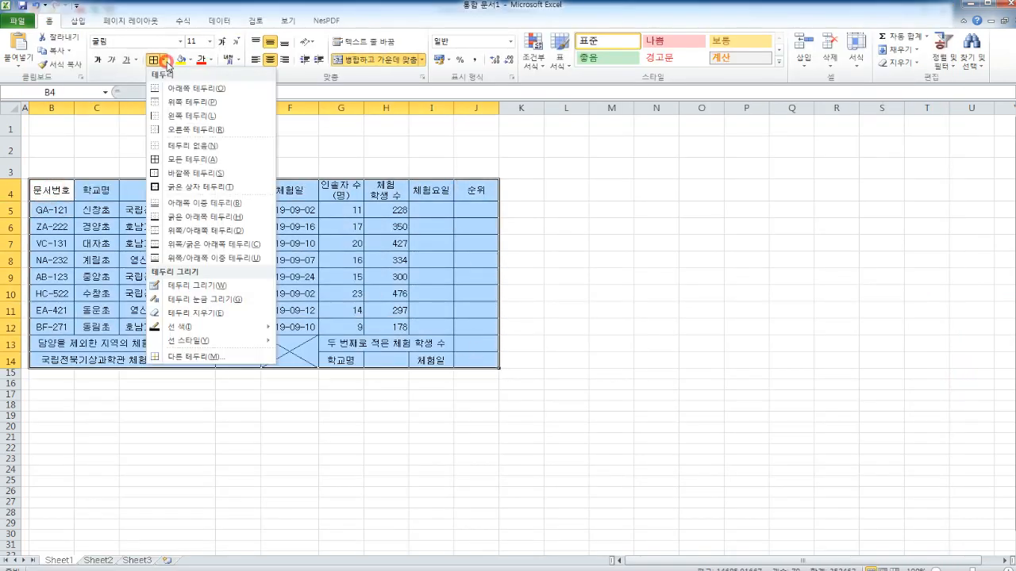
{"action": "left_click", "coordinate": [181, 188]}
{"action": "left_click", "coordinate": [579, 236]}
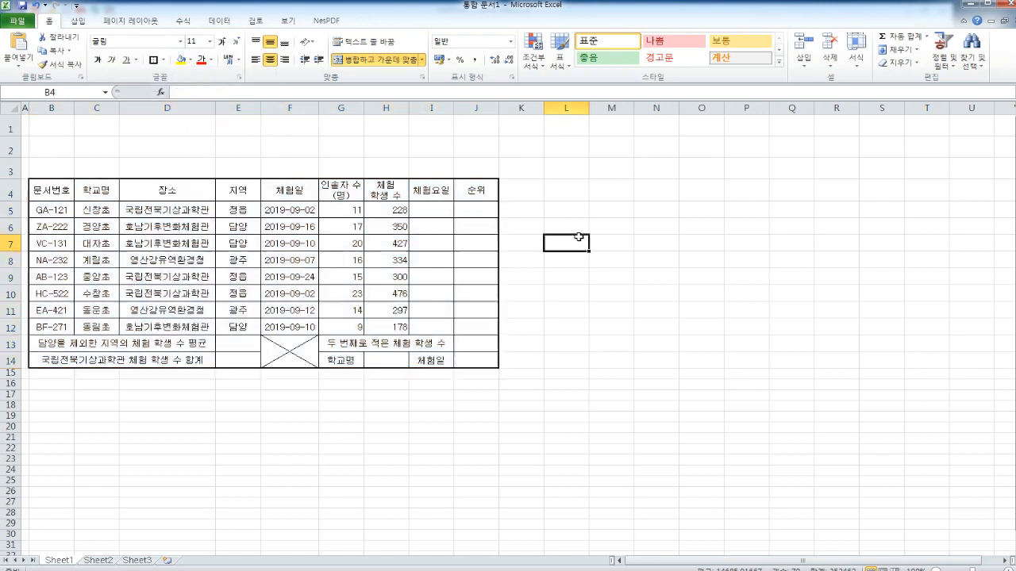
Step: Apply a thick box border around the header row B4:J4 and around the summary rows B13:J14
{"action": "left_click_drag", "start_coordinate": [59, 192], "coordinate": [467, 194]}
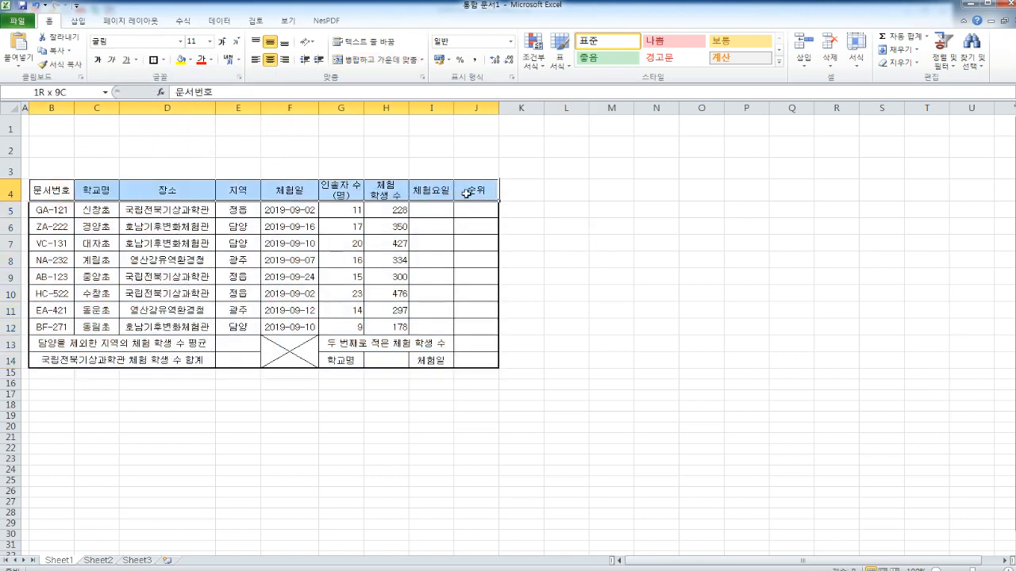
{"action": "left_click", "coordinate": [152, 60]}
{"action": "left_click", "coordinate": [645, 273]}
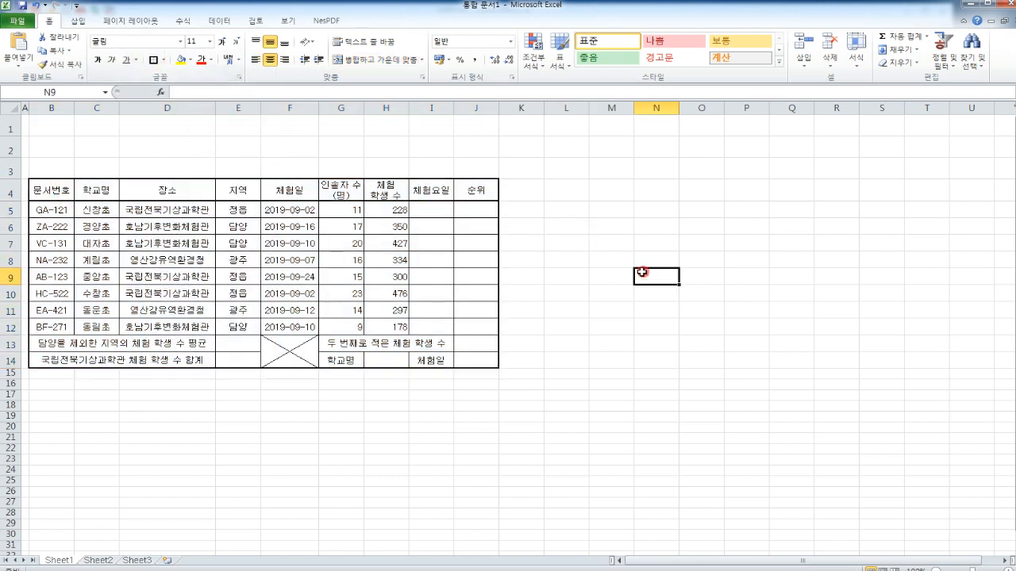
{"action": "left_click_drag", "start_coordinate": [101, 346], "coordinate": [472, 361]}
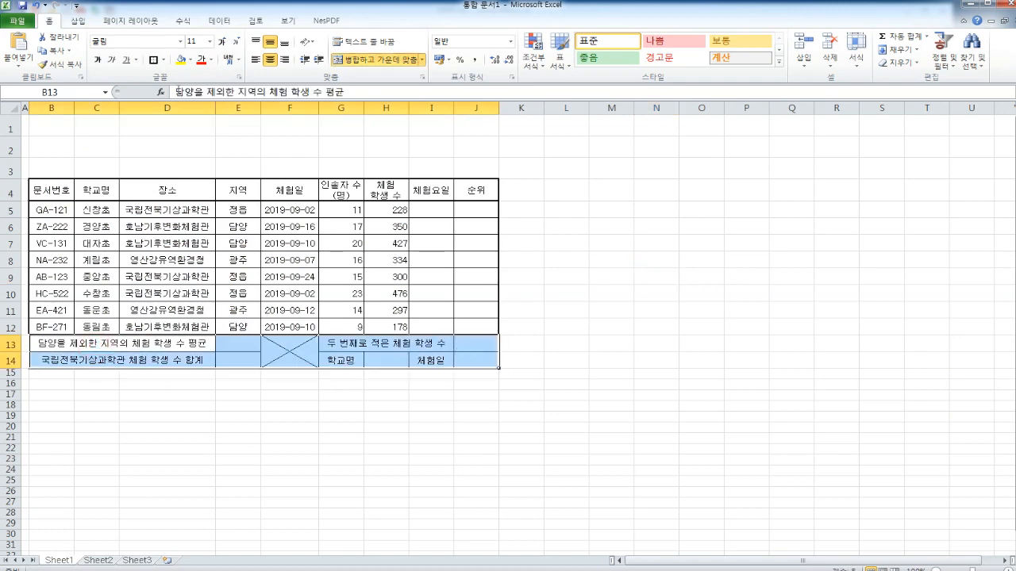
{"action": "left_click", "coordinate": [670, 234]}
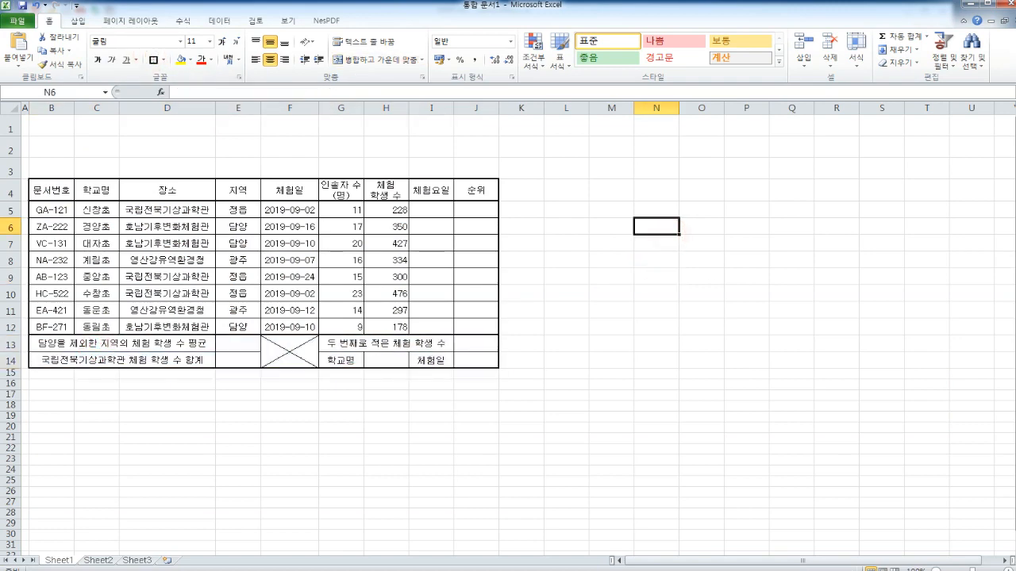
Step: Switch to the exam PDF and read the 조건 section for the title shape, its shadow style and text formatting
{"action": "left_click", "coordinate": [1007, 568]}
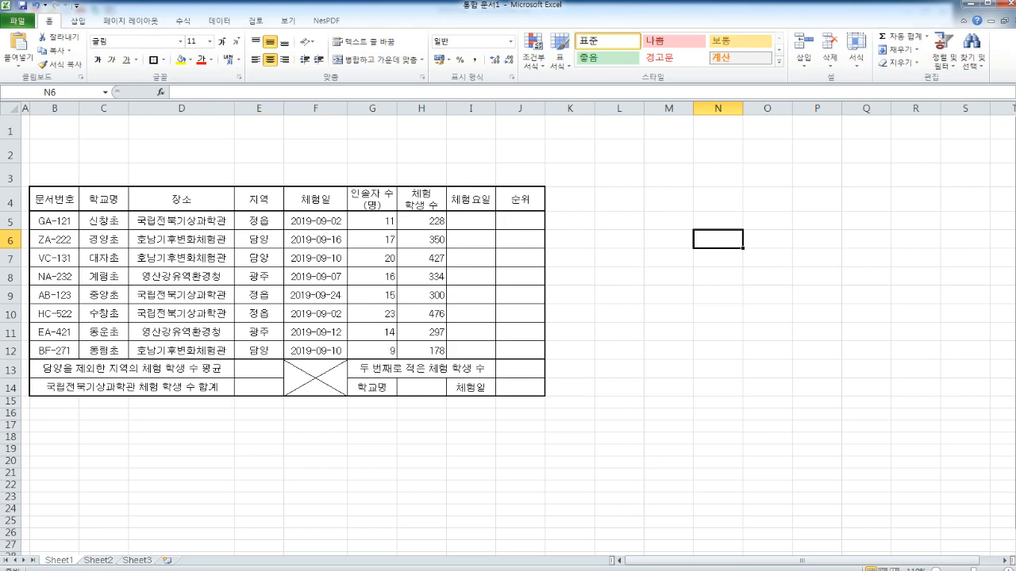
{"action": "key", "text": "alt+Tab"}
{"action": "scroll", "coordinate": [555, 264], "scroll_direction": "down", "scroll_amount": 5}
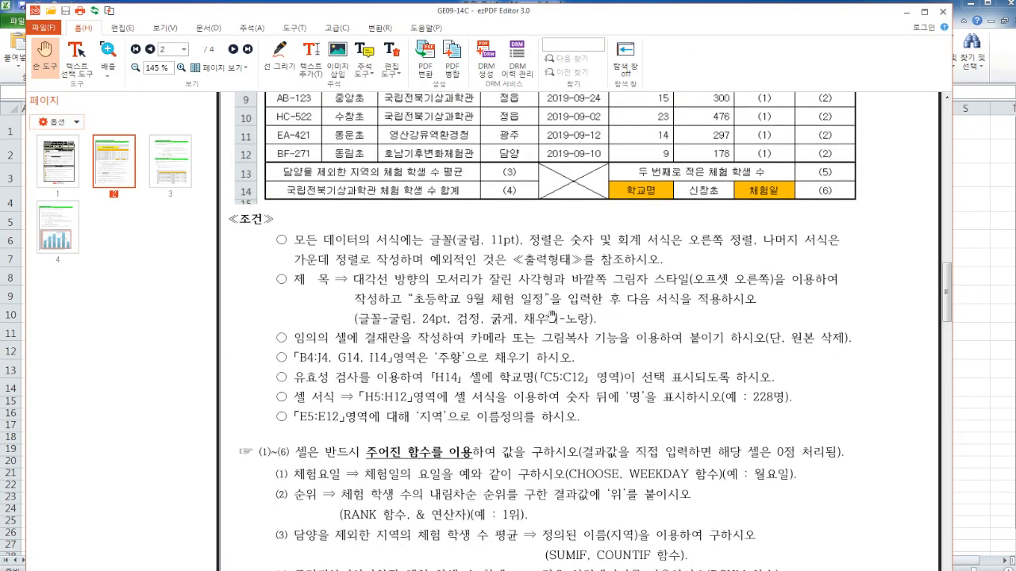
{"action": "scroll", "coordinate": [495, 299], "scroll_direction": "down", "scroll_amount": 1}
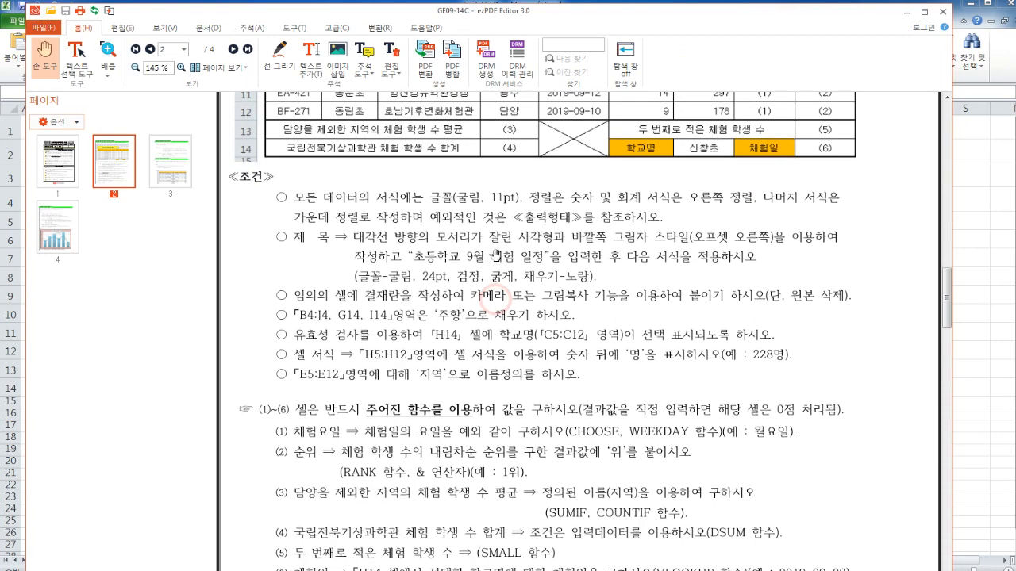
{"action": "left_click_drag", "start_coordinate": [485, 251], "coordinate": [483, 346]}
{"action": "mouse_move", "coordinate": [484, 236]}
{"action": "left_mouse_down"}
{"action": "mouse_move", "coordinate": [489, 396]}
{"action": "mouse_move", "coordinate": [492, 227]}
{"action": "left_mouse_up"}
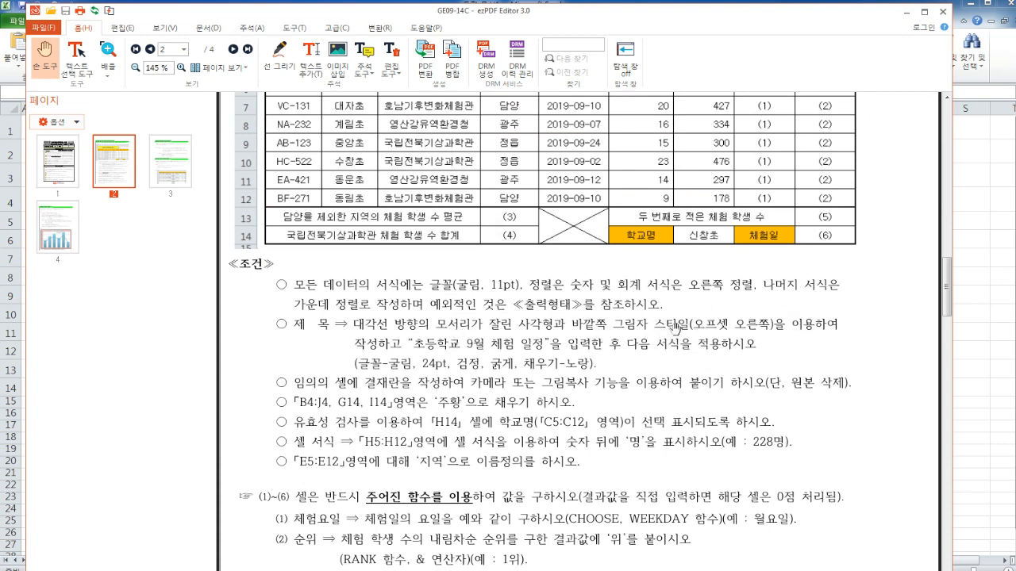
{"action": "left_click_drag", "start_coordinate": [443, 360], "coordinate": [445, 270]}
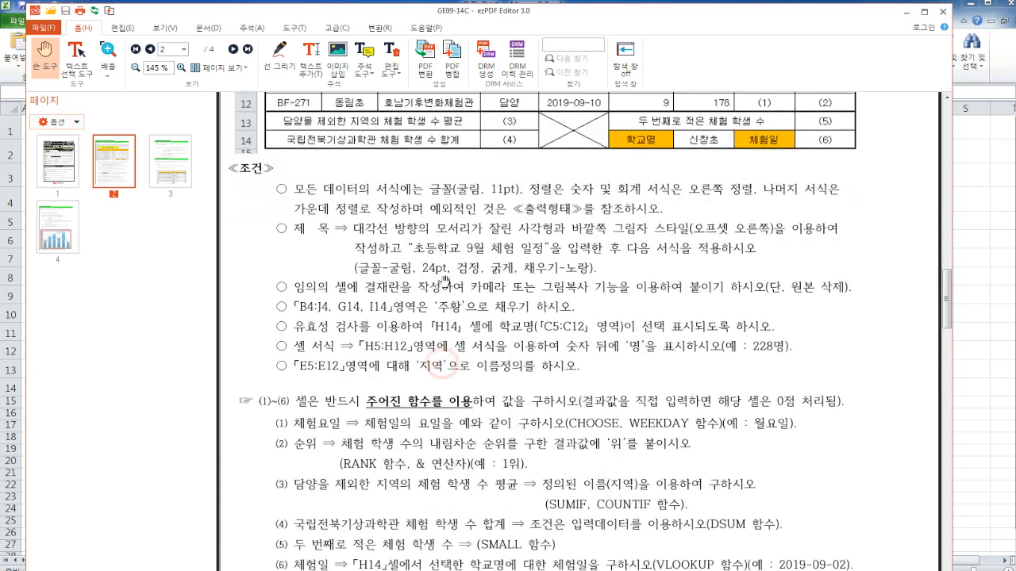
Step: Back in Excel, draw a 대각선 방향의 모서리가 잘린 사각형 about 13.5 cm wide and 2.1 cm high above the table, across columns B to G
{"action": "left_click", "coordinate": [981, 280]}
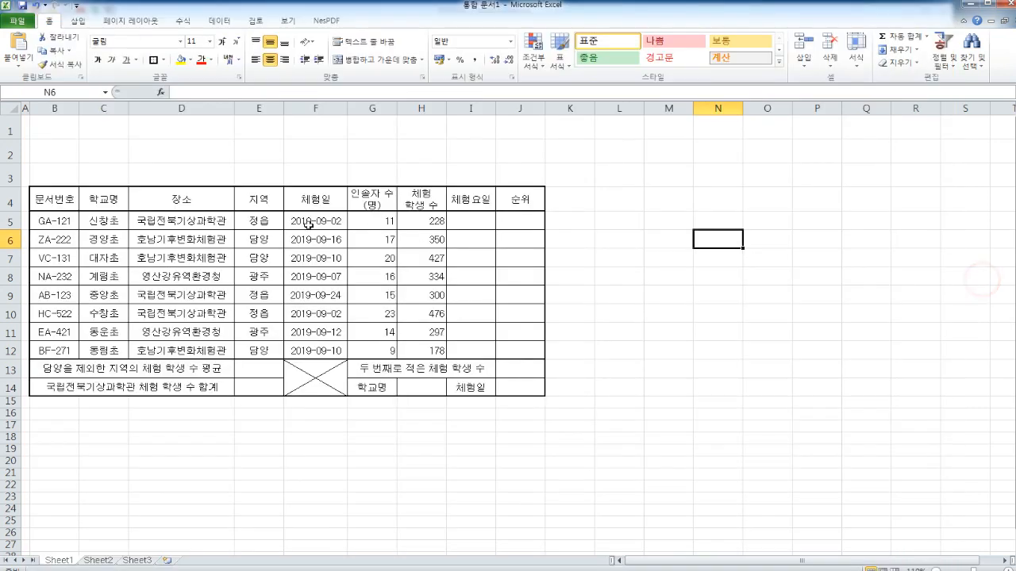
{"action": "left_click", "coordinate": [79, 22]}
{"action": "left_click", "coordinate": [135, 234]}
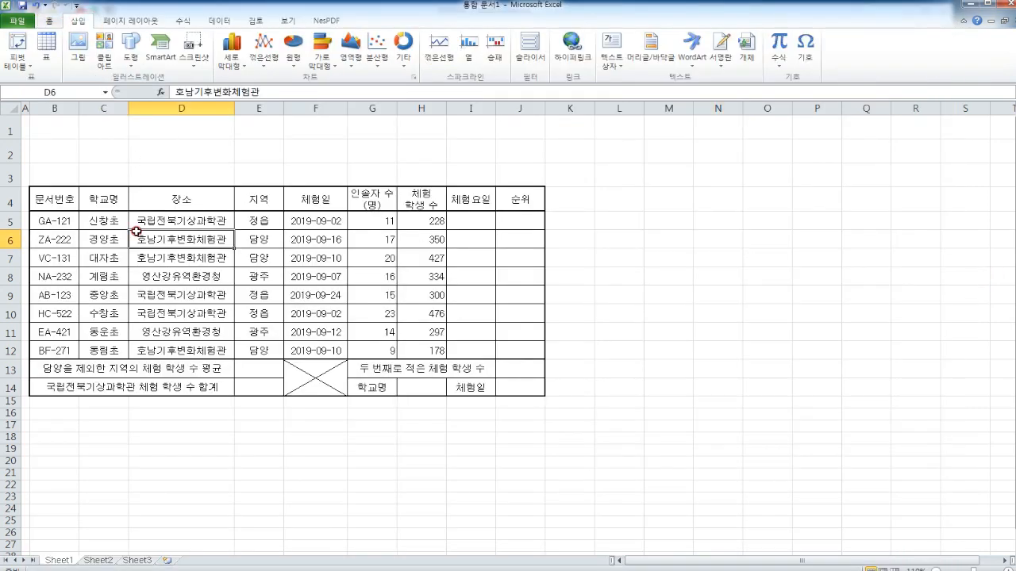
{"action": "left_click", "coordinate": [132, 56]}
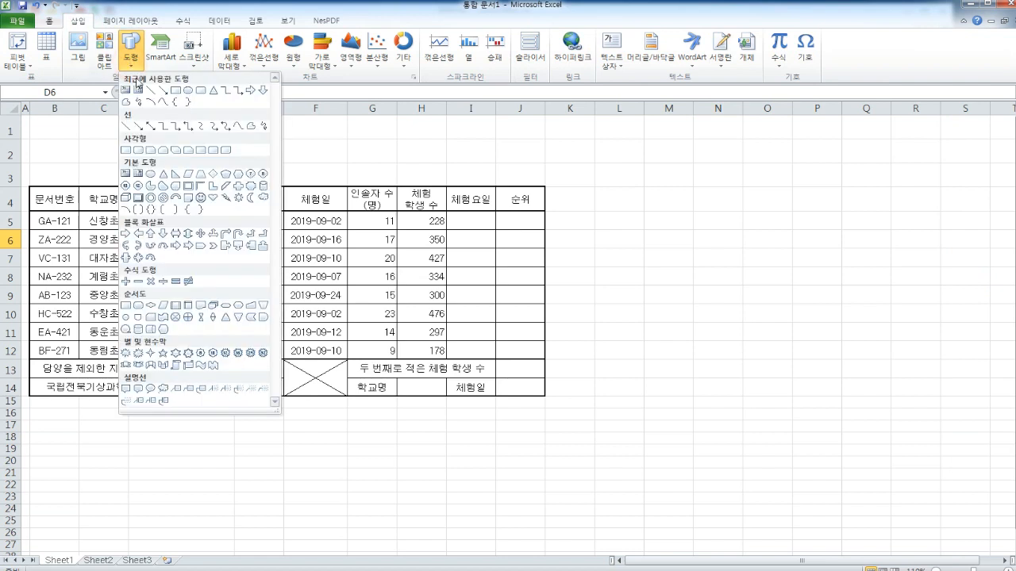
{"action": "left_click", "coordinate": [176, 150]}
{"action": "mouse_move", "coordinate": [34, 120]}
{"action": "left_mouse_down"}
{"action": "mouse_move", "coordinate": [414, 158]}
{"action": "mouse_move", "coordinate": [359, 173]}
{"action": "mouse_move", "coordinate": [387, 175]}
{"action": "left_mouse_up"}
{"action": "left_click_drag", "start_coordinate": [208, 121], "coordinate": [209, 124]}
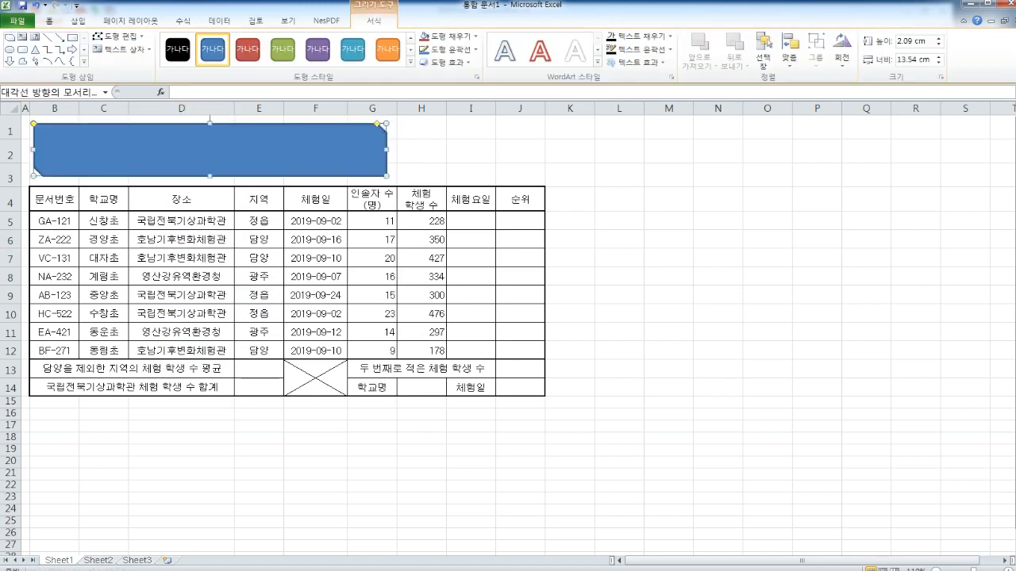
Step: Compare the title shape with the sample output in the exam PDF and review the title's shadow and font conditions
{"action": "key", "text": "alt+Tab"}
{"action": "scroll", "coordinate": [569, 219], "scroll_direction": "up", "scroll_amount": 3}
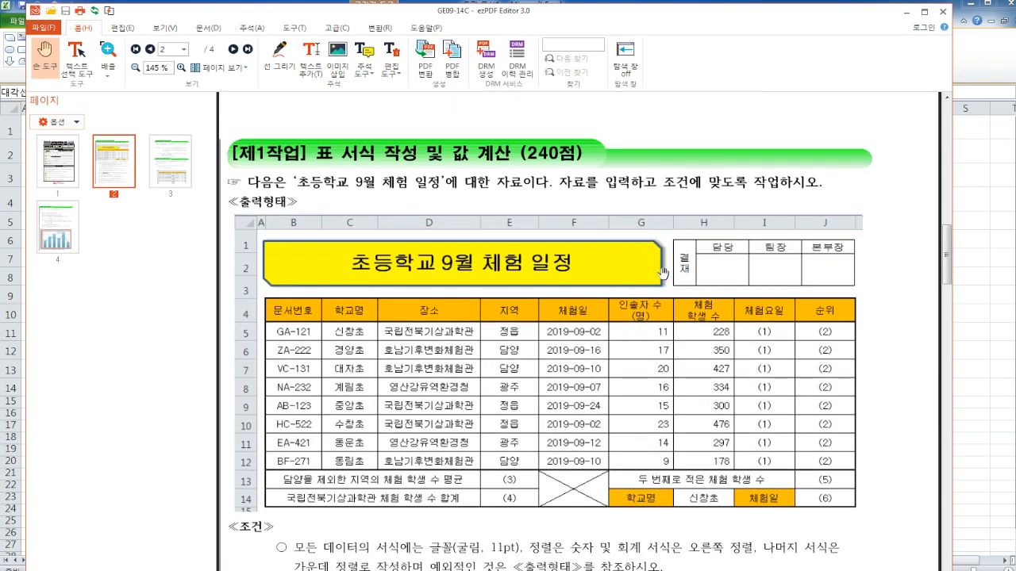
{"action": "left_click", "coordinate": [988, 277]}
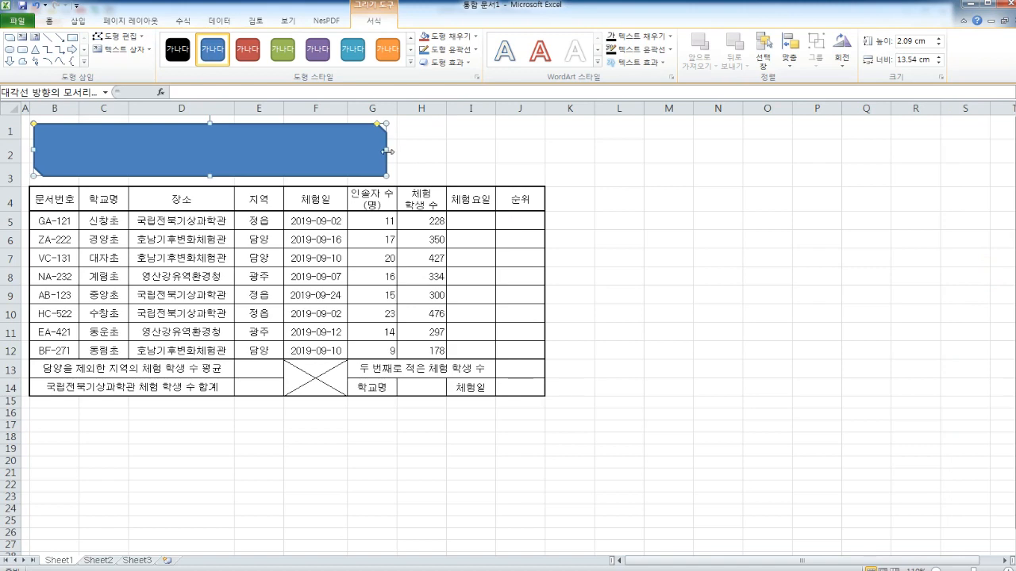
{"action": "left_click", "coordinate": [436, 153]}
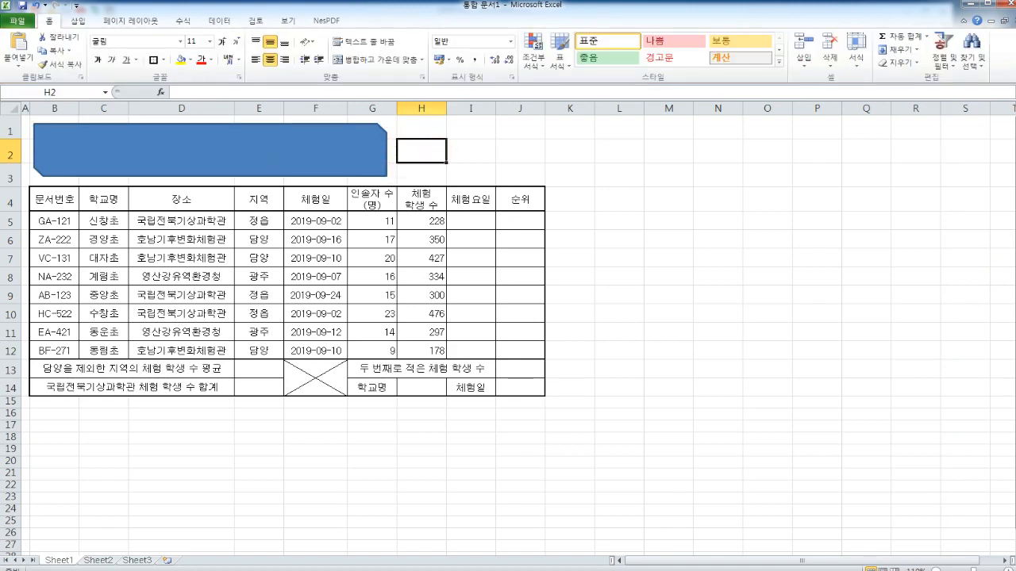
{"action": "key", "text": "alt+Tab"}
{"action": "scroll", "coordinate": [536, 359], "scroll_direction": "down", "scroll_amount": 5}
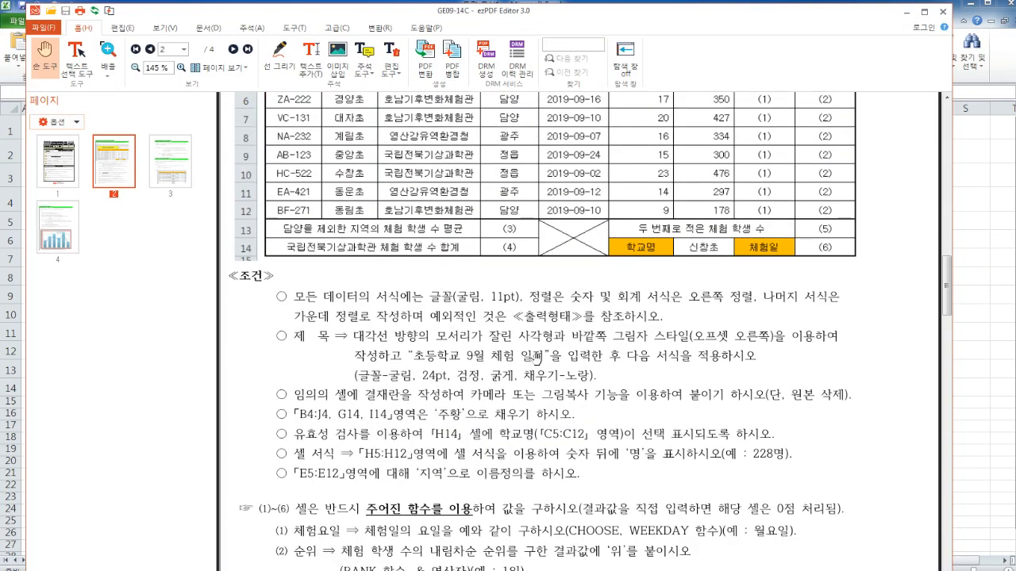
{"action": "scroll", "coordinate": [424, 364], "scroll_direction": "down", "scroll_amount": 1}
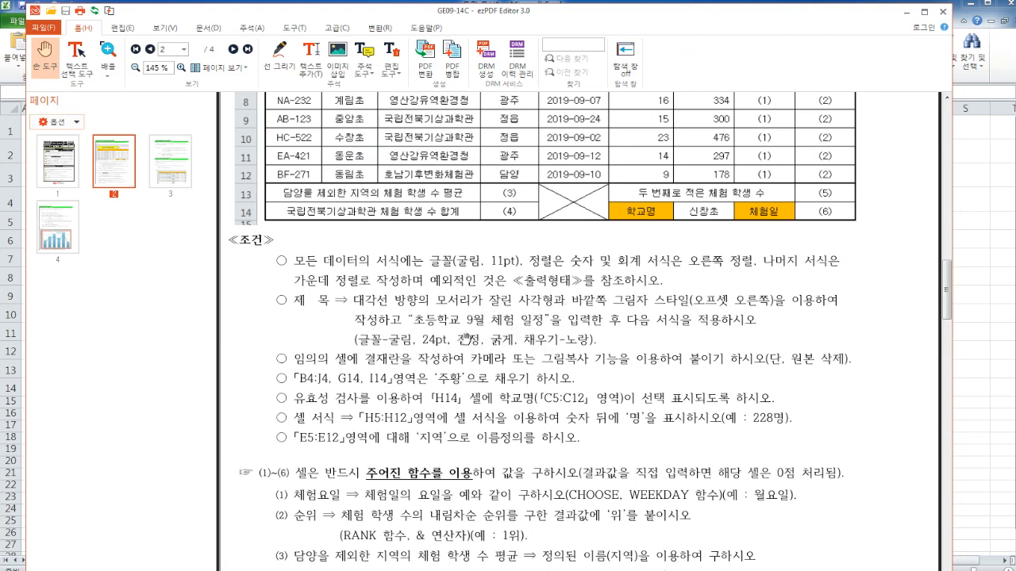
Step: Return to Excel and apply the outer shadow 오프셋 오른쪽 to the title shape
{"action": "key", "text": "alt+Tab"}
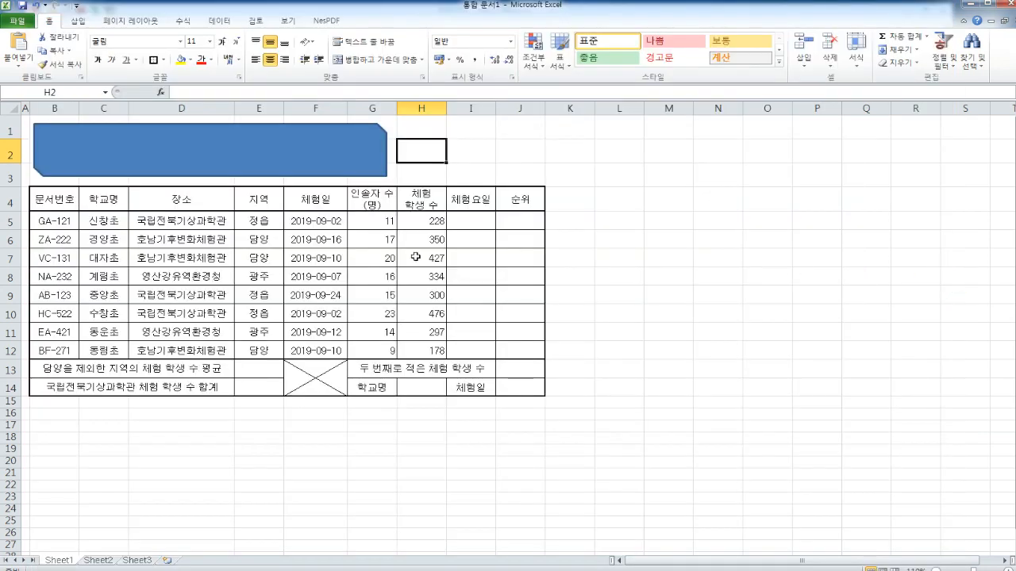
{"action": "double_click", "coordinate": [299, 144]}
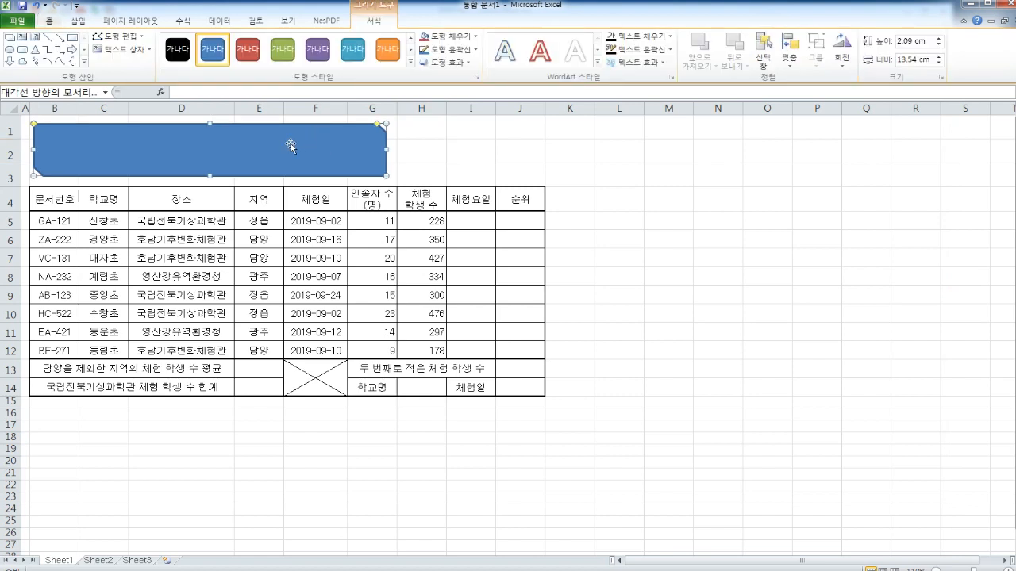
{"action": "left_click", "coordinate": [445, 62]}
{"action": "mouse_move", "coordinate": [468, 119]}
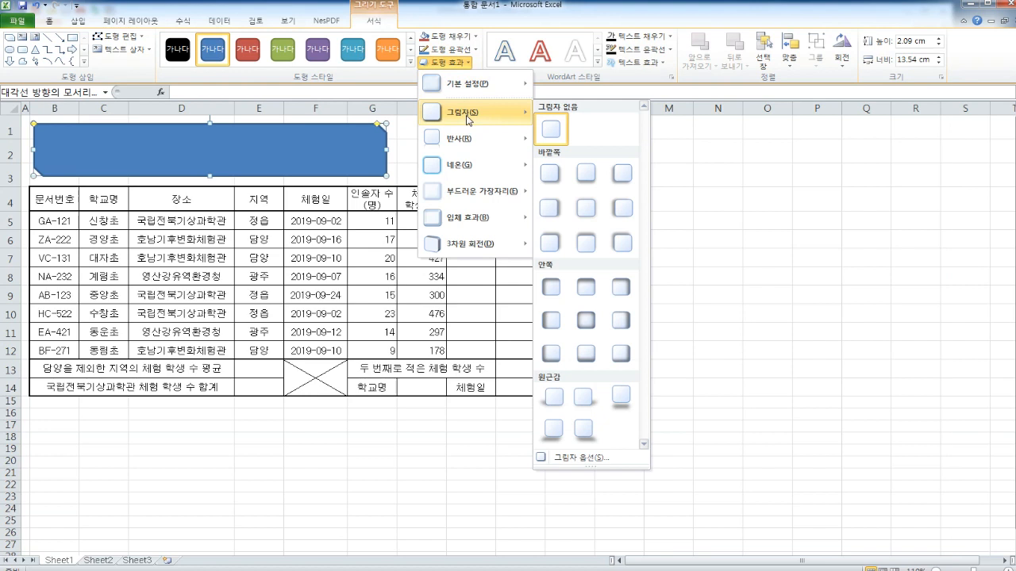
{"action": "left_click", "coordinate": [550, 206]}
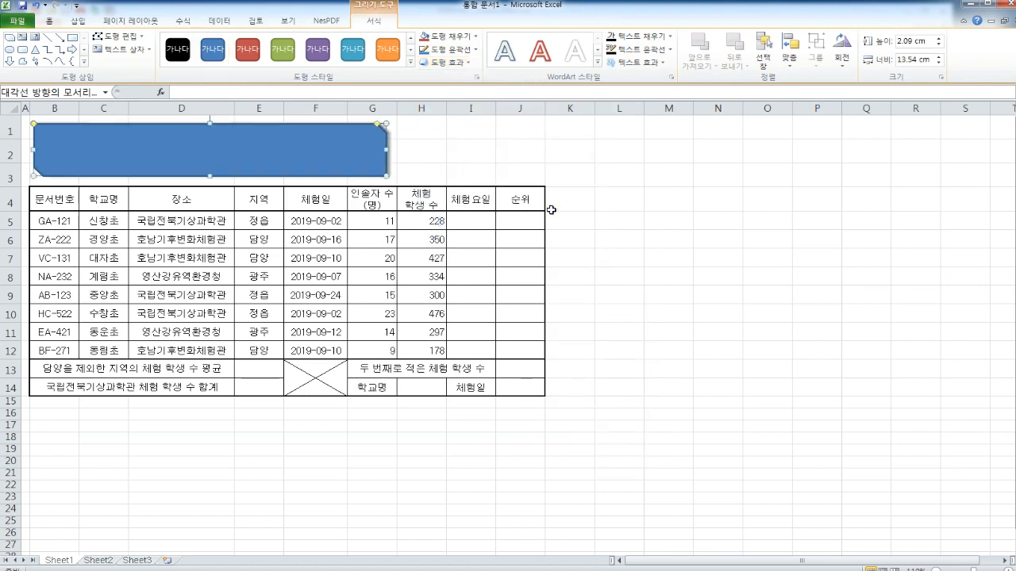
Step: Fill the title shape with standard yellow and set its outline colour to black
{"action": "left_click", "coordinate": [474, 36]}
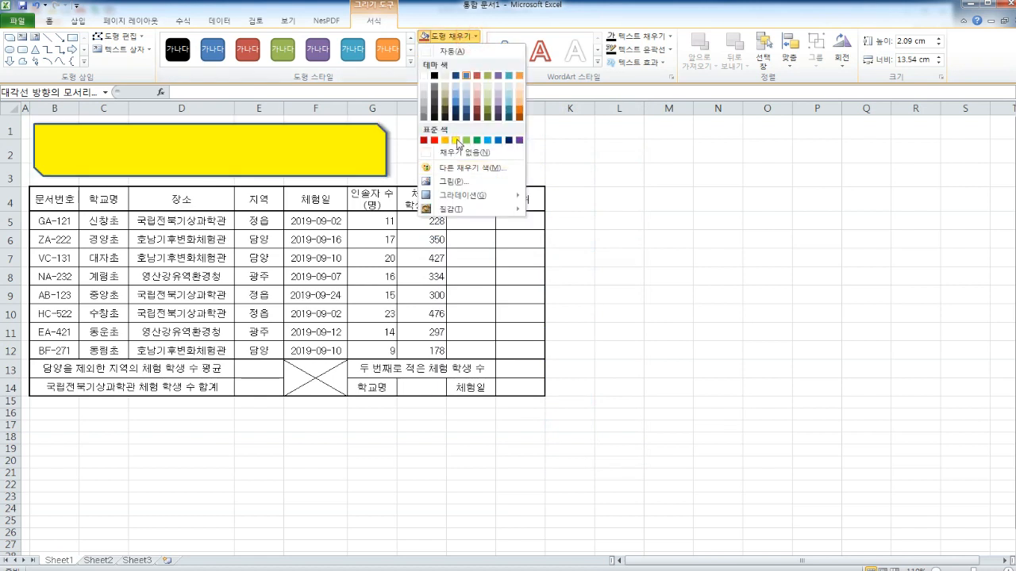
{"action": "left_click", "coordinate": [457, 141]}
{"action": "left_click", "coordinate": [474, 50]}
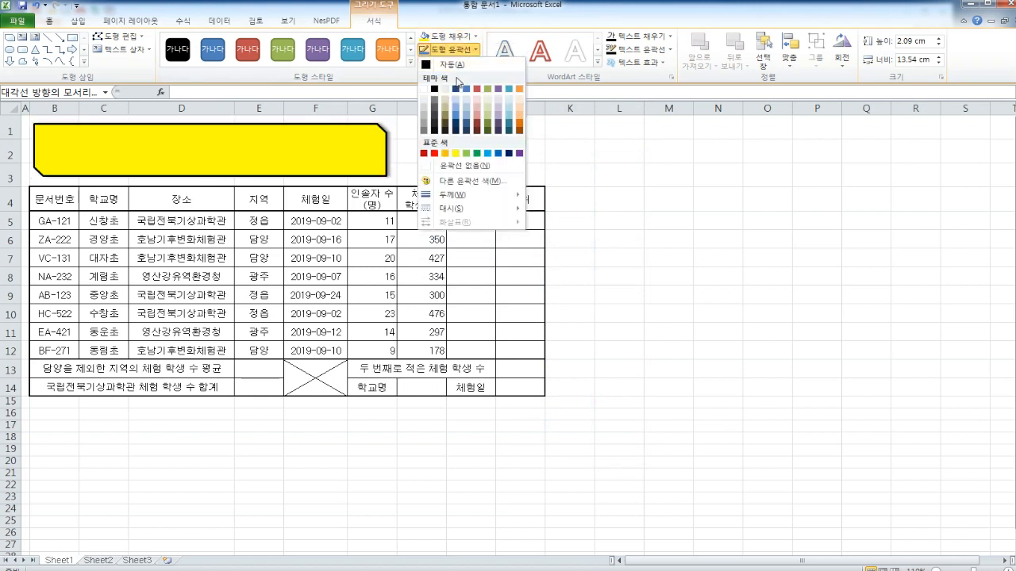
{"action": "left_click", "coordinate": [434, 91]}
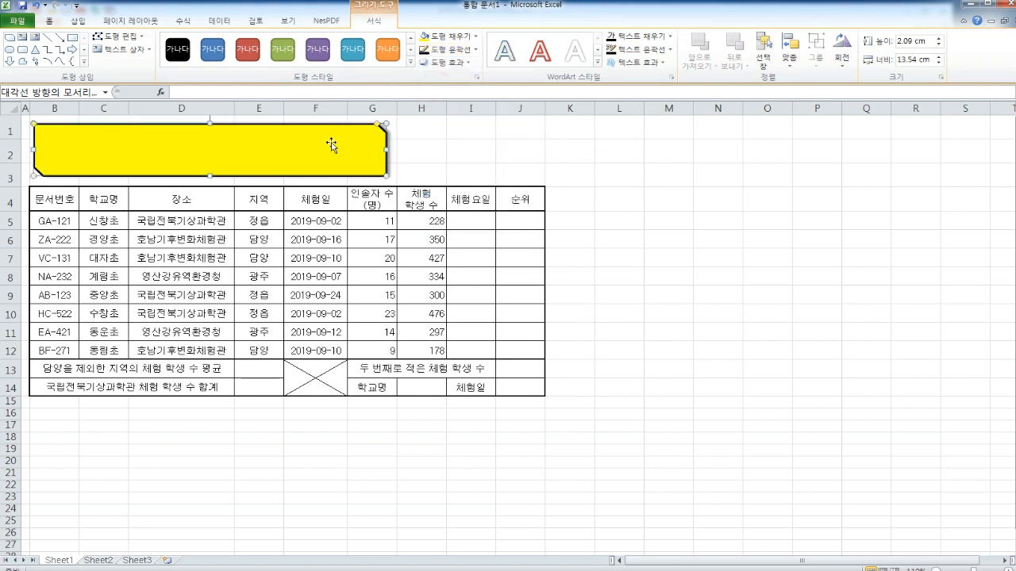
Step: Set the title shape's text to font 굴림 at size 24
{"action": "left_click", "coordinate": [51, 23]}
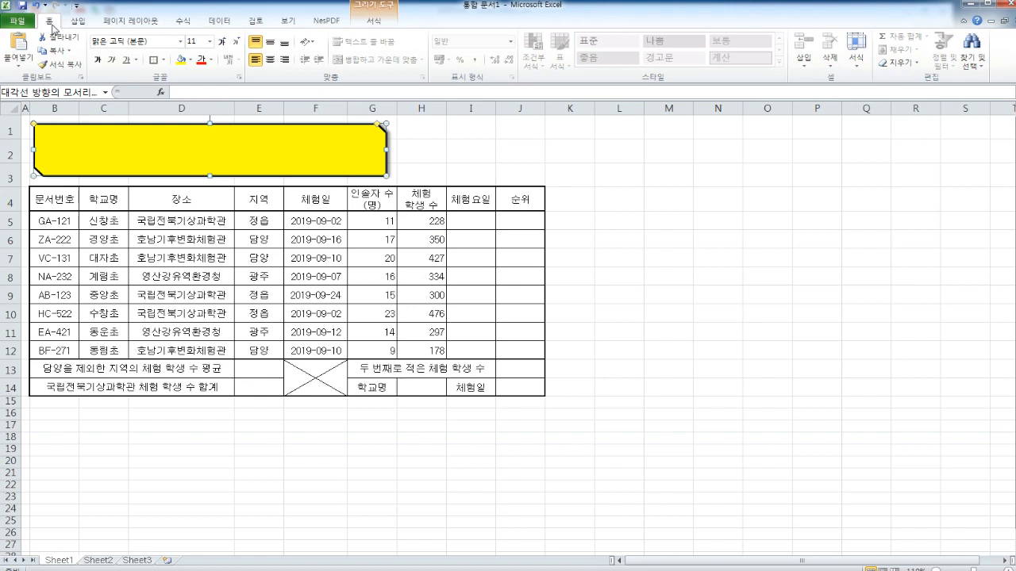
{"action": "left_click", "coordinate": [208, 41]}
{"action": "left_click", "coordinate": [208, 169]}
{"action": "left_click", "coordinate": [181, 41]}
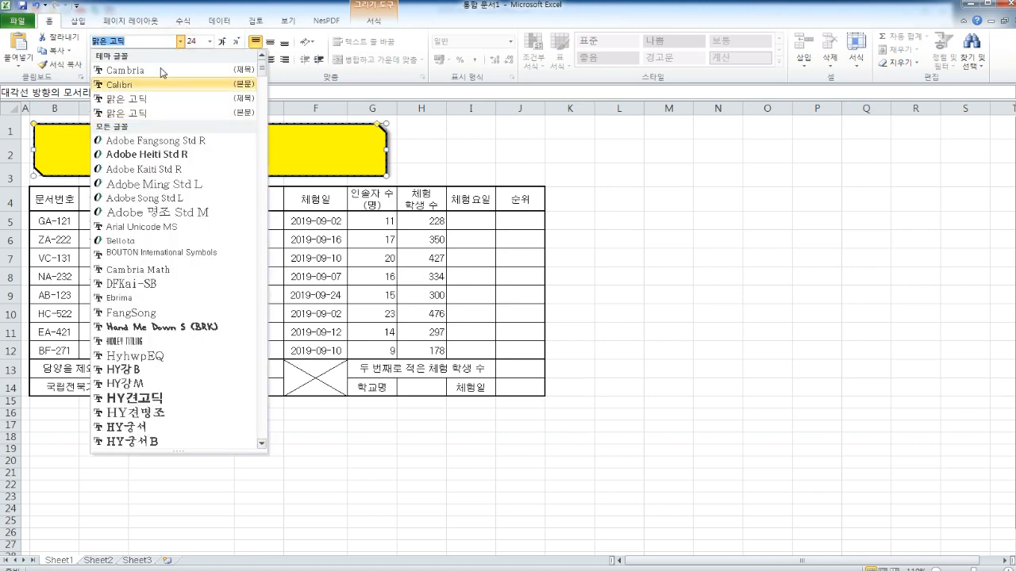
{"action": "scroll", "coordinate": [188, 280], "scroll_direction": "down", "scroll_amount": 8}
{"action": "scroll", "coordinate": [189, 280], "scroll_direction": "down", "scroll_amount": 20}
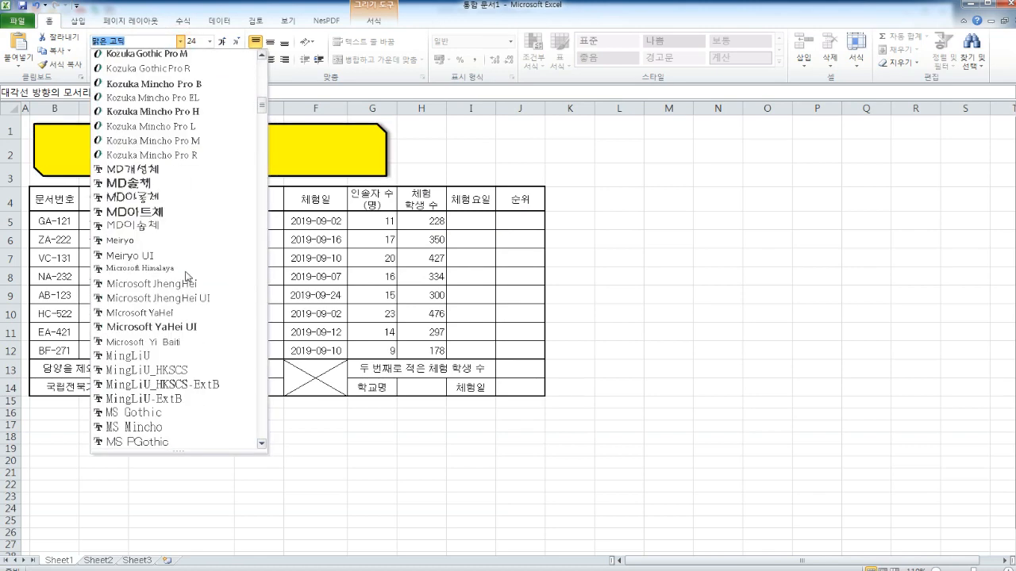
{"action": "left_click", "coordinate": [163, 141]}
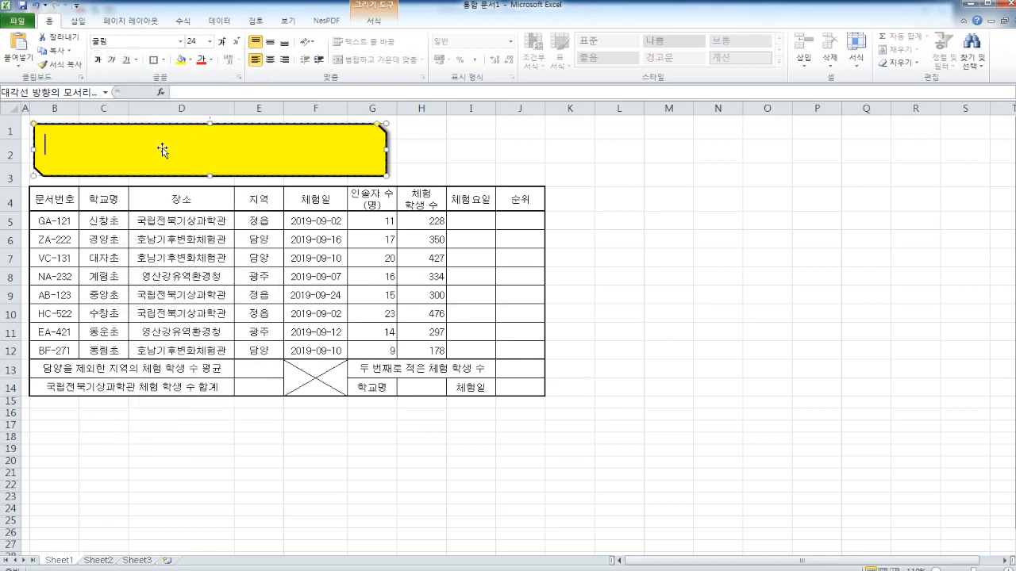
Step: Make the title shape's text bold and black, and center it horizontally and vertically
{"action": "left_click", "coordinate": [97, 59]}
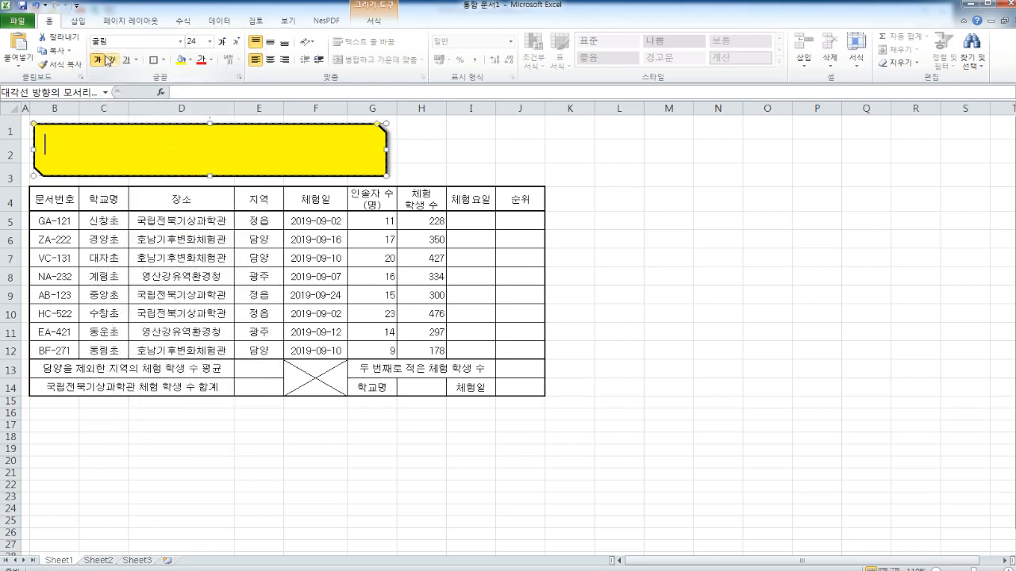
{"action": "left_click", "coordinate": [271, 59]}
{"action": "left_click", "coordinate": [271, 42]}
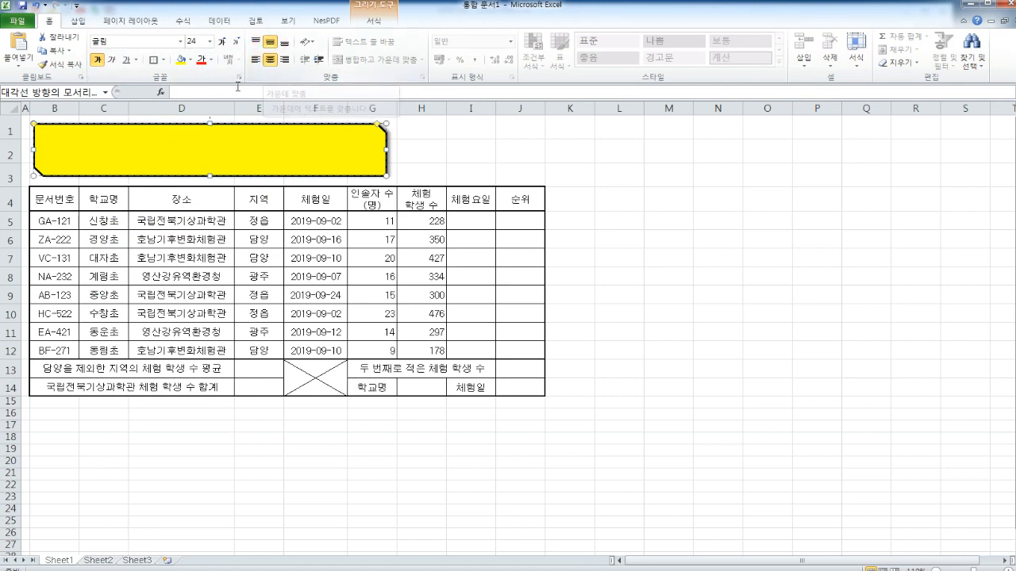
{"action": "left_click", "coordinate": [211, 60]}
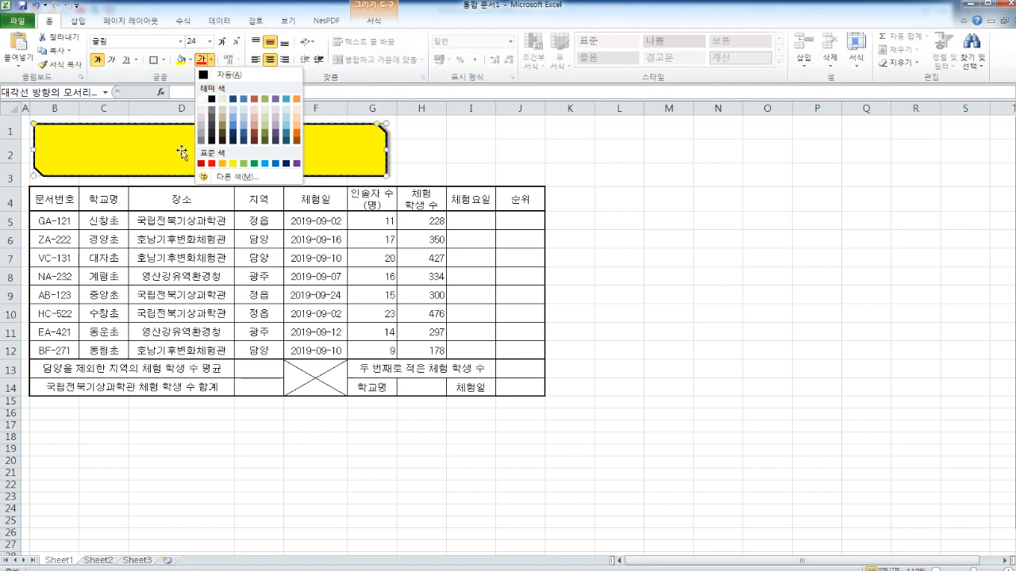
{"action": "left_click", "coordinate": [211, 100]}
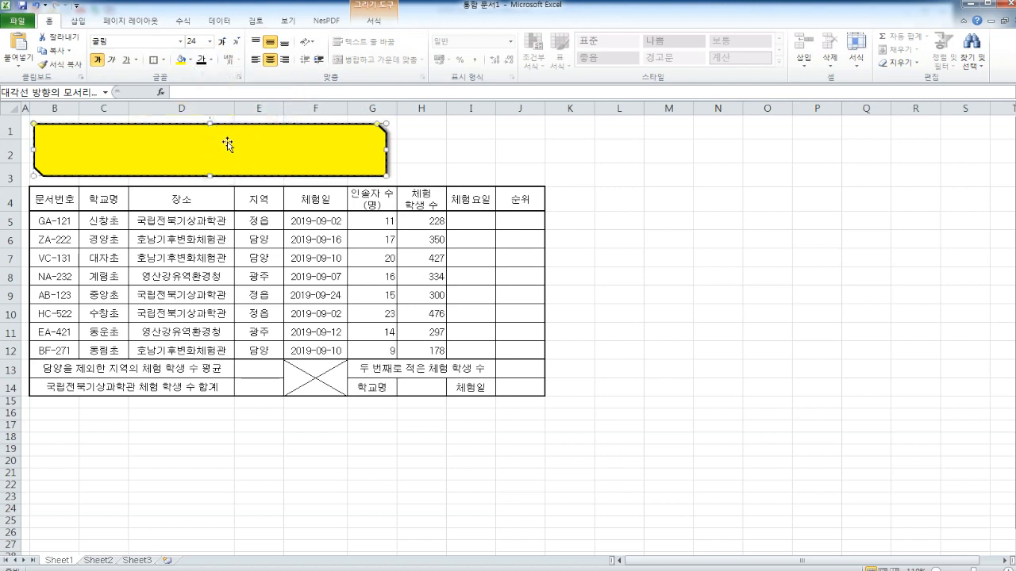
Step: Enter the title 초등학교 9월 체험 일정 in the yellow shape and deselect it
{"action": "type", "text": "초등학"}
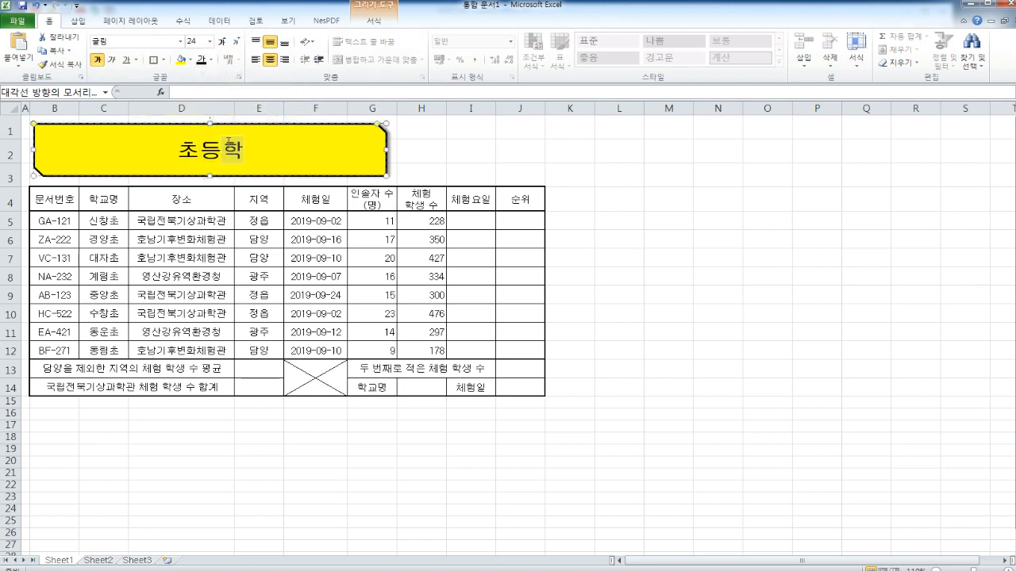
{"action": "type", "text": "교 9우월 체험 일정"}
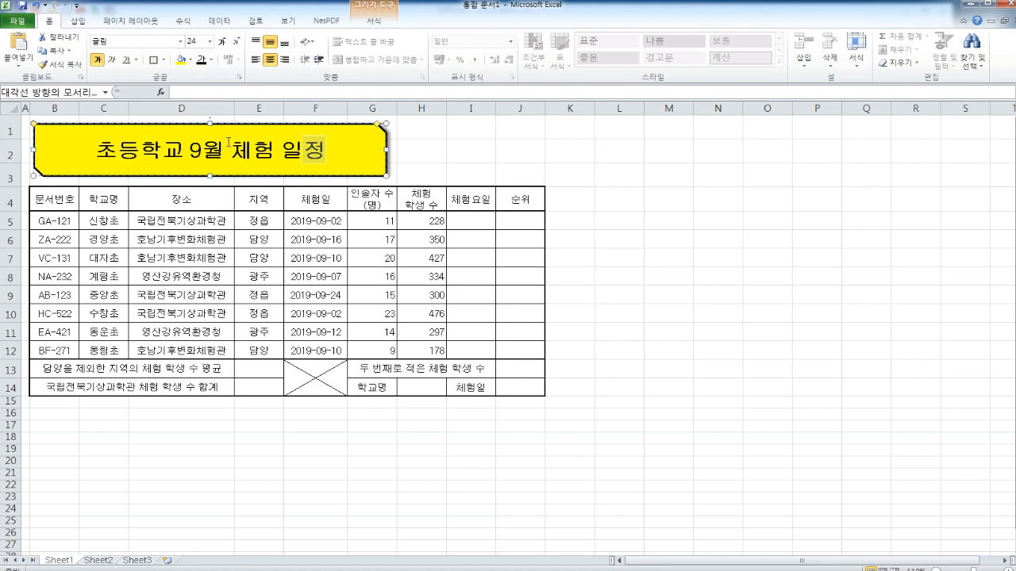
{"action": "left_click", "coordinate": [719, 239]}
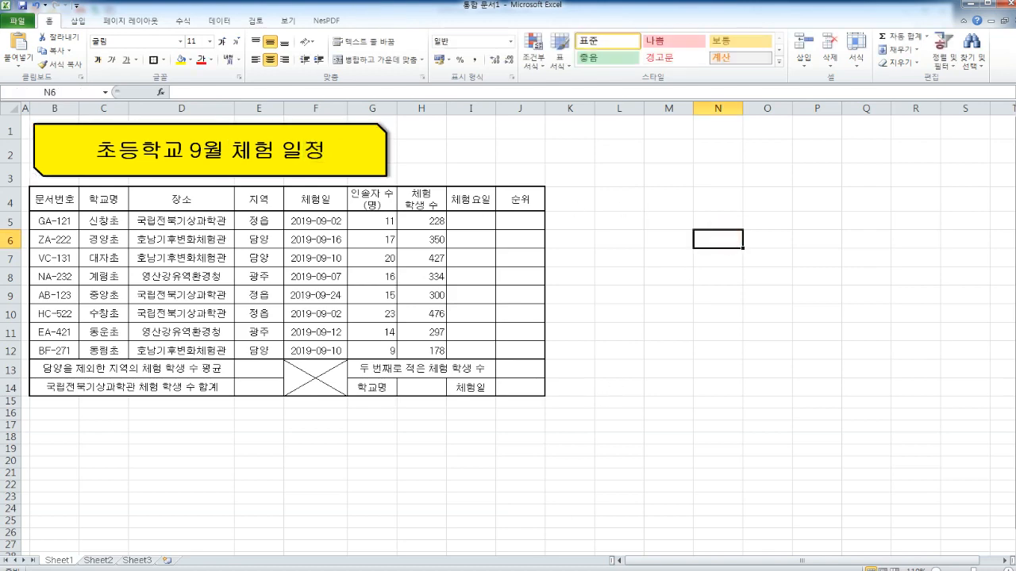
Step: Switch to the exam PDF and read the 조건 item on creating the 결재란
{"action": "key", "text": "alt+Tab"}
{"action": "scroll", "coordinate": [555, 317], "scroll_direction": "down", "scroll_amount": 2}
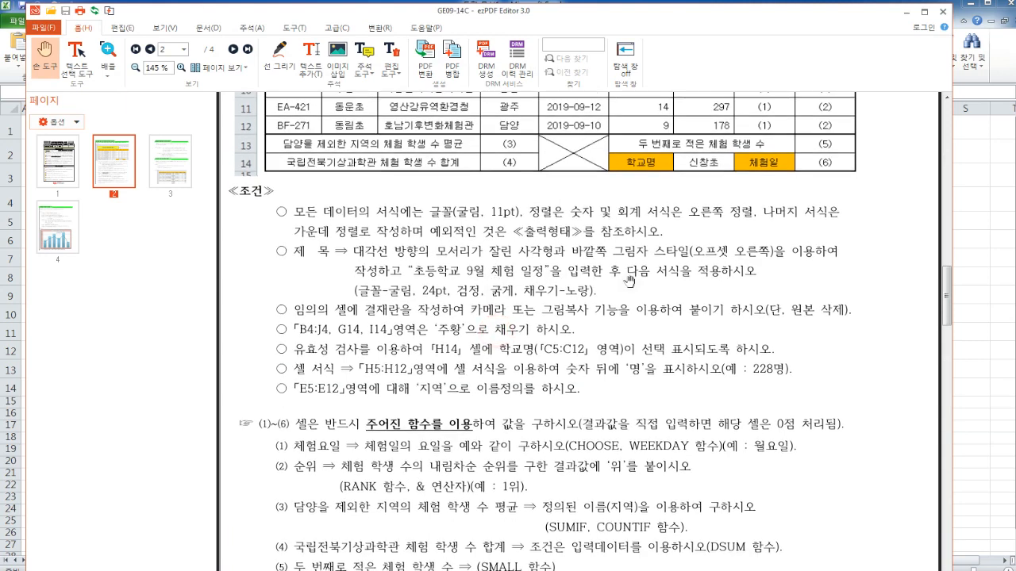
{"action": "scroll", "coordinate": [552, 320], "scroll_direction": "down", "scroll_amount": 1}
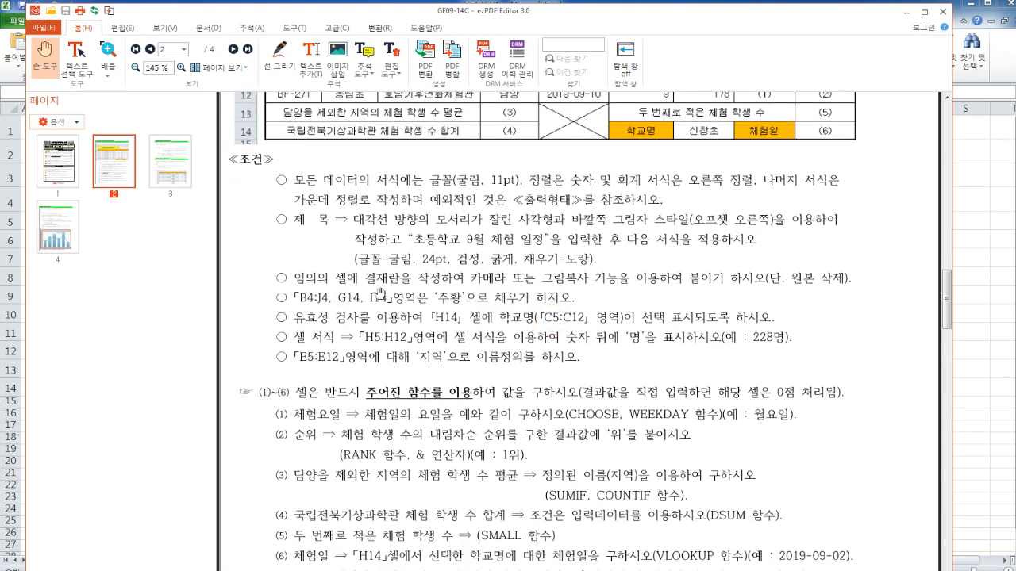
Step: Switch to the Notepad memo 설명 and read the row heights and column widths for the 결재선
{"action": "key", "text": "alt+Tab"}
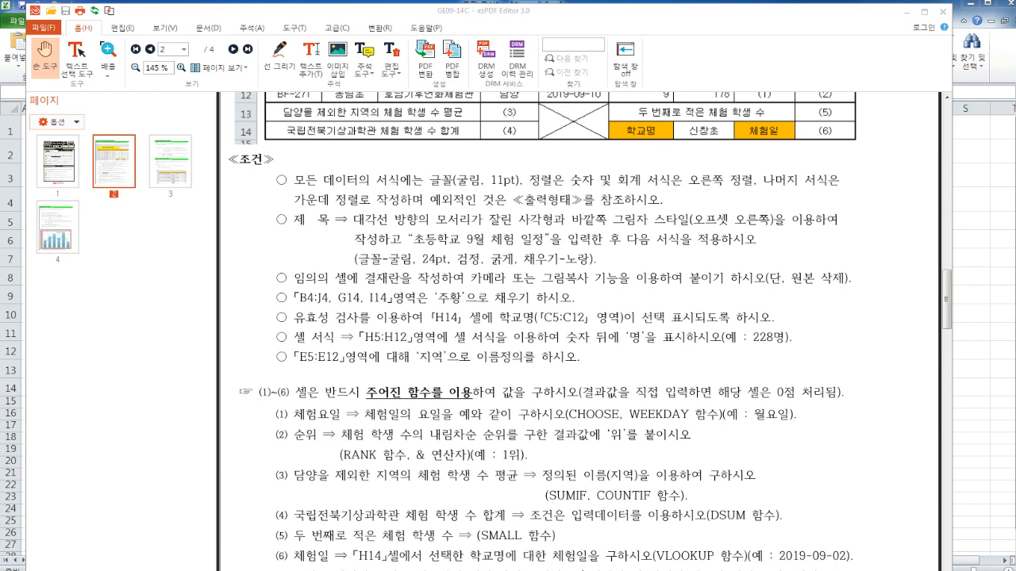
{"action": "left_click", "coordinate": [909, 12]}
{"action": "left_click_drag", "start_coordinate": [953, 570], "coordinate": [698, 119]}
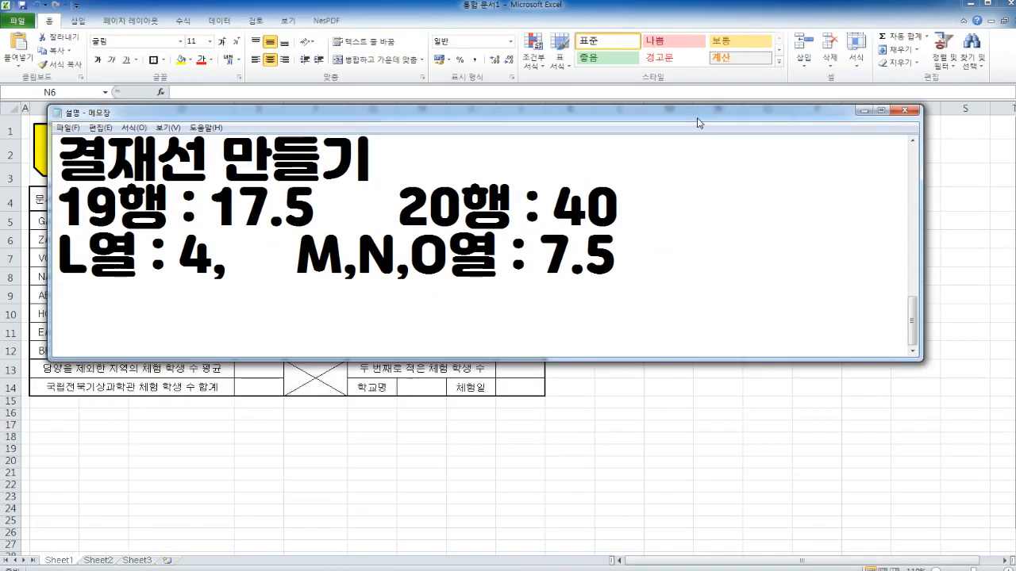
{"action": "left_click_drag", "start_coordinate": [57, 205], "coordinate": [642, 196]}
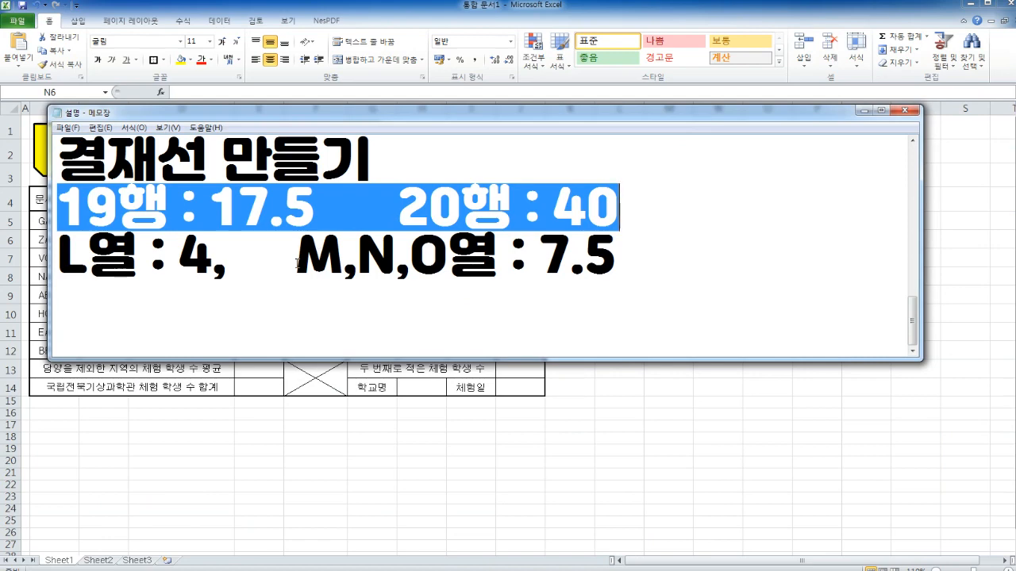
{"action": "left_click_drag", "start_coordinate": [298, 264], "coordinate": [511, 262]}
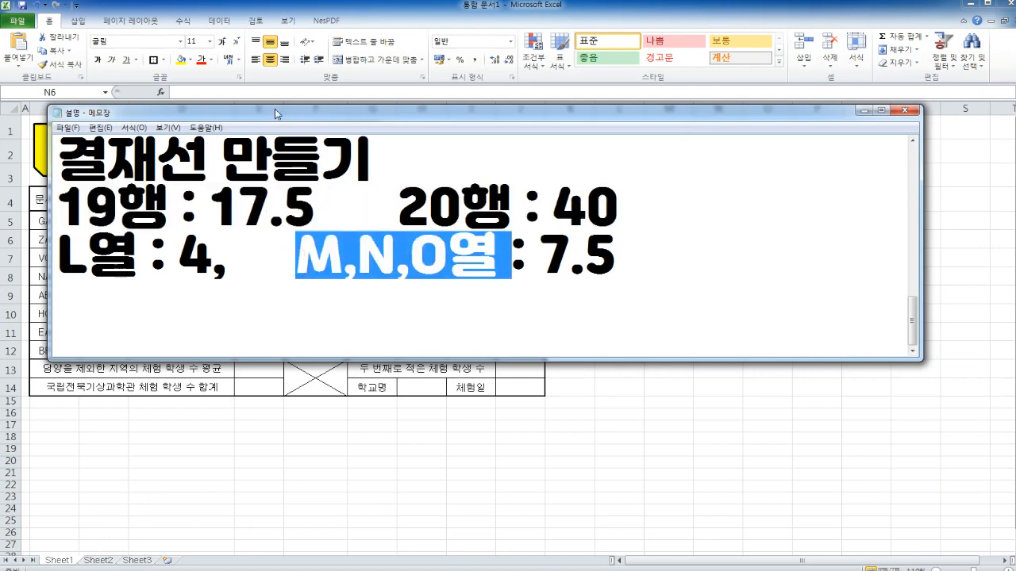
{"action": "left_click_drag", "start_coordinate": [494, 114], "coordinate": [492, 89]}
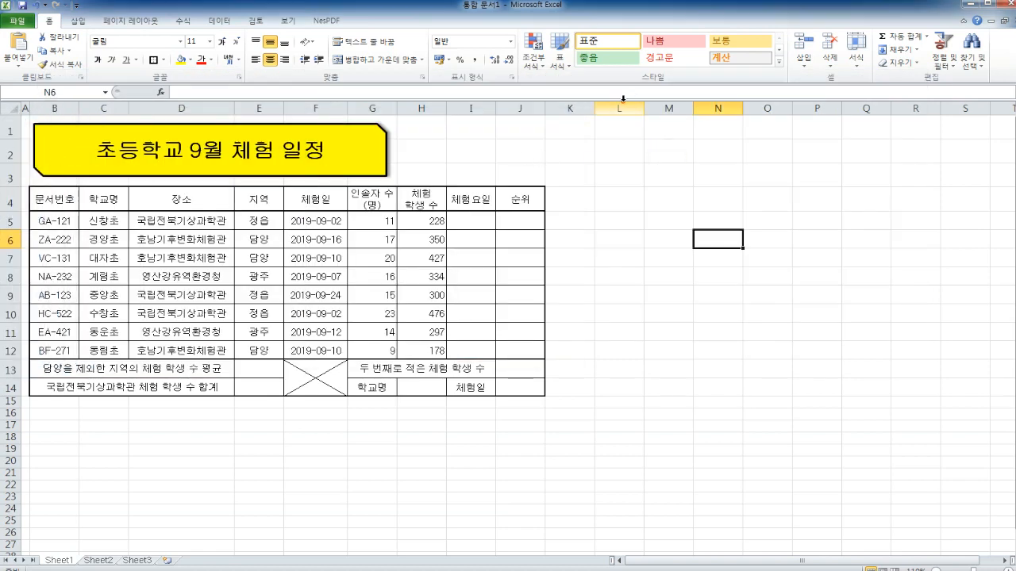
Step: Select cell L19 in Excel and check the 결재 box layout in the exam PDF's sample output
{"action": "left_click", "coordinate": [619, 109]}
{"action": "scroll", "coordinate": [655, 301], "scroll_direction": "down", "scroll_amount": 2}
{"action": "left_click", "coordinate": [630, 282]}
{"action": "left_click", "coordinate": [630, 317]}
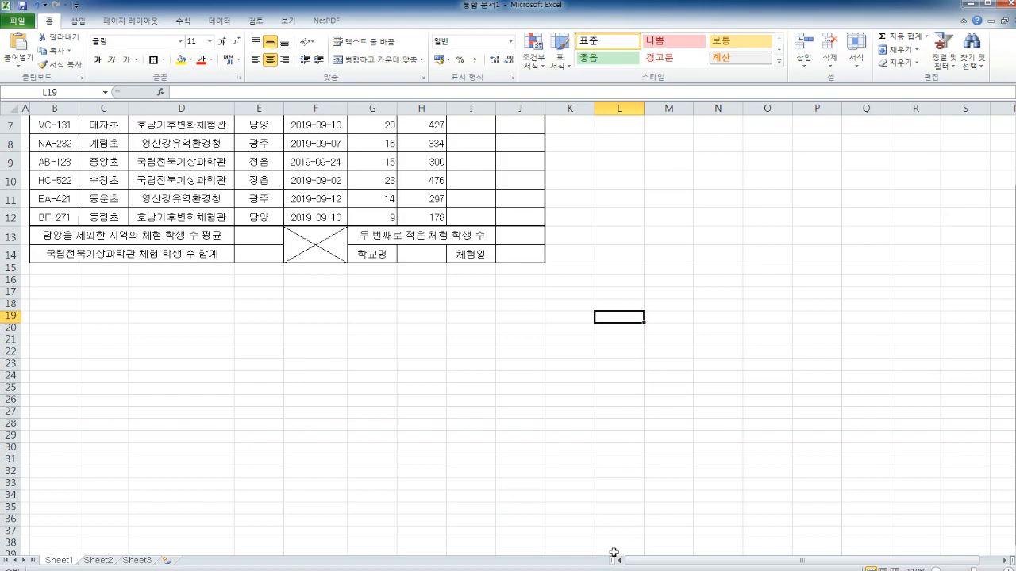
{"action": "key", "text": "alt+Tab"}
{"action": "scroll", "coordinate": [690, 333], "scroll_direction": "up", "scroll_amount": 8}
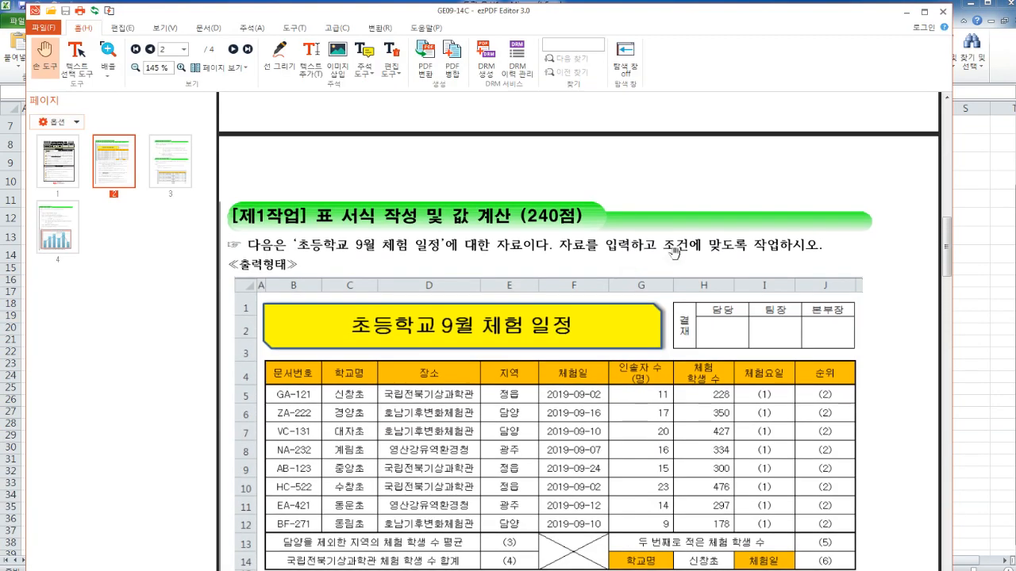
{"action": "left_click", "coordinate": [996, 317]}
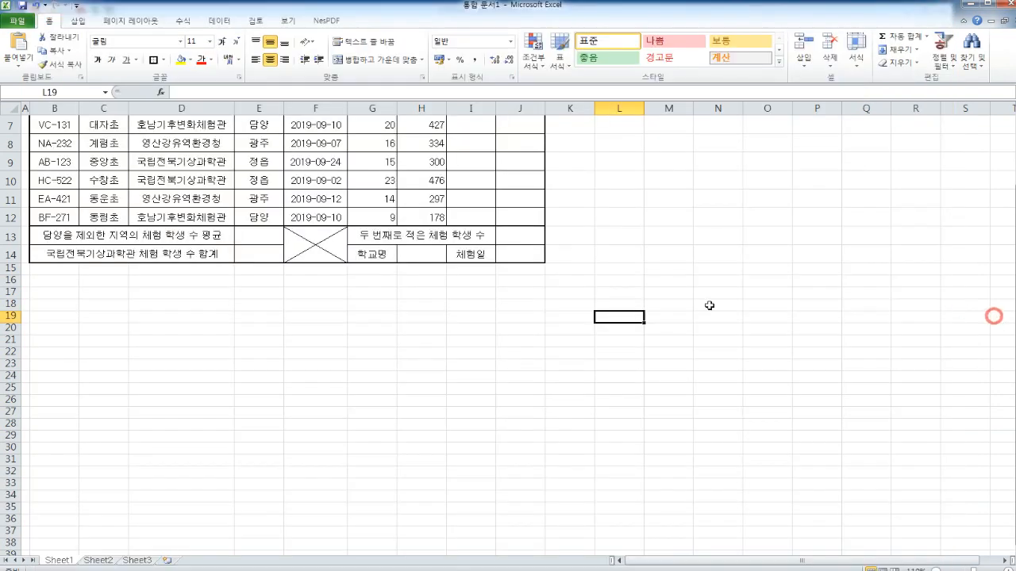
Step: Enter 결재, 담당, 팀장 and 본부장 across L19:O19, and merge and center L19:L20
{"action": "type", "text": "결ㅈ"}
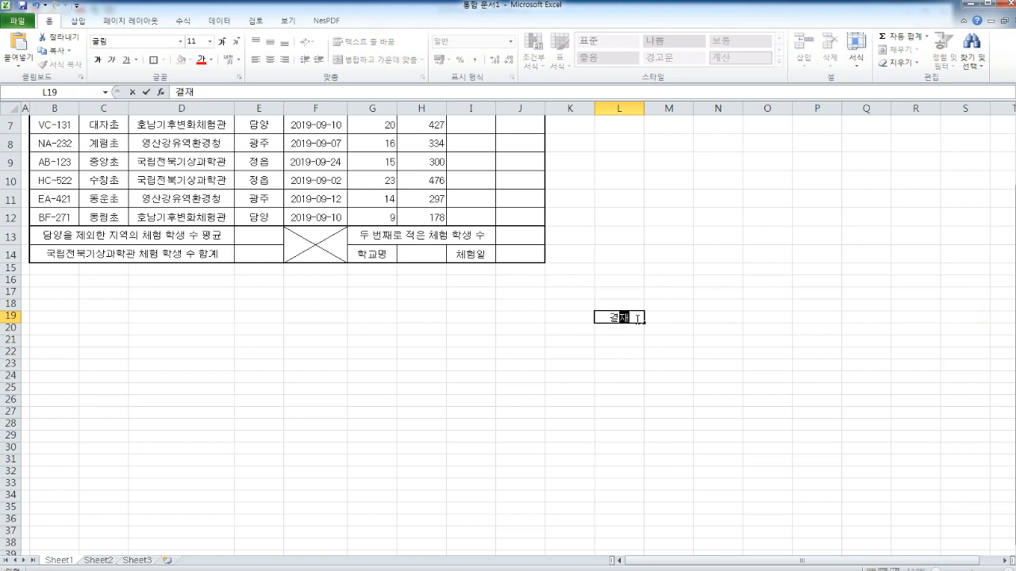
{"action": "key", "text": "Tab"}
{"action": "type", "text": "티"}
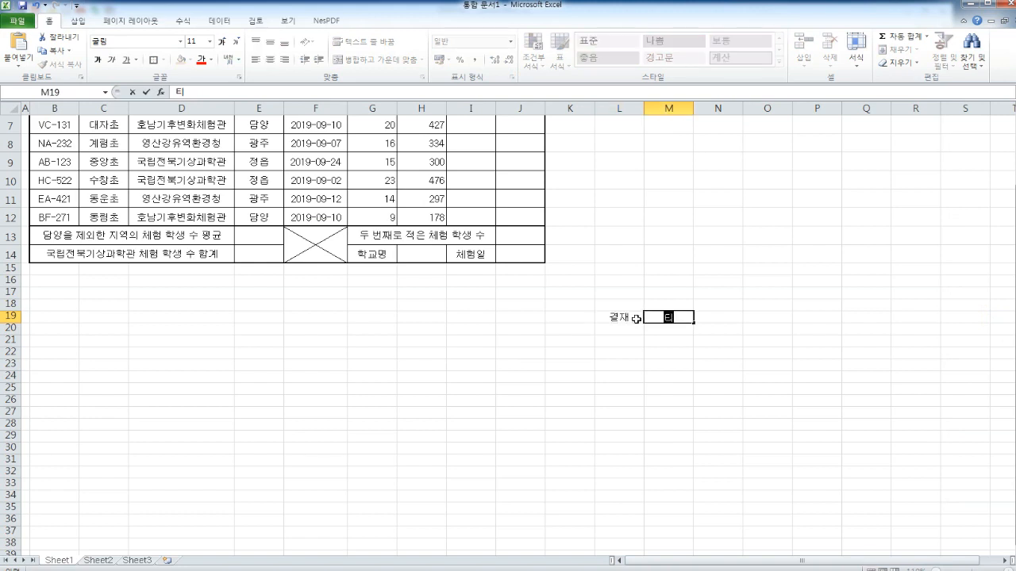
{"action": "type", "text": "담당팀장"}
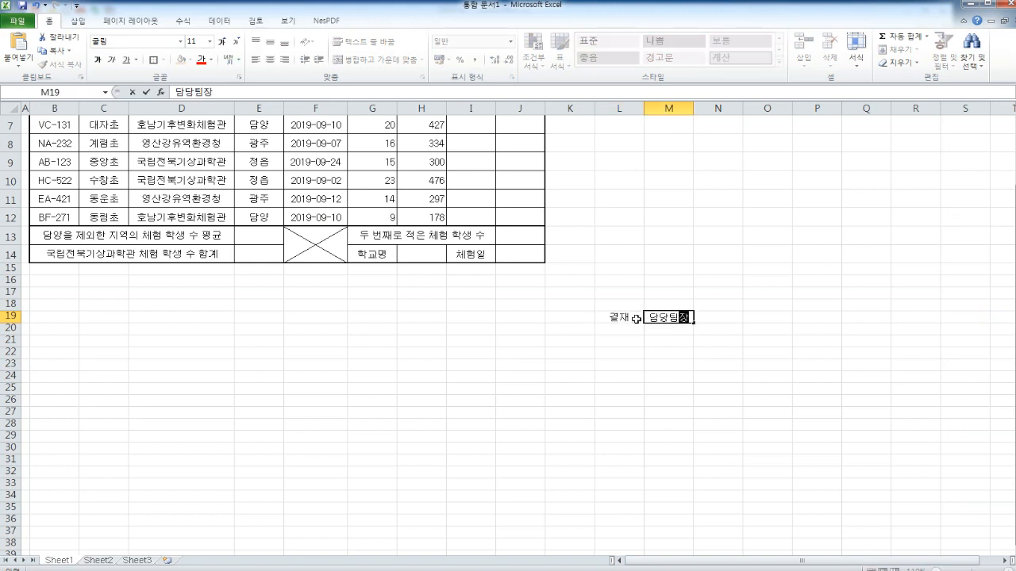
{"action": "key", "text": "BackSpace"}
{"action": "key", "text": "BackSpace"}
{"action": "key", "text": "Tab"}
{"action": "type", "text": "팀장"}
{"action": "key", "text": "Tab"}
{"action": "type", "text": "보ㄴ부장"}
{"action": "key", "text": "Return"}
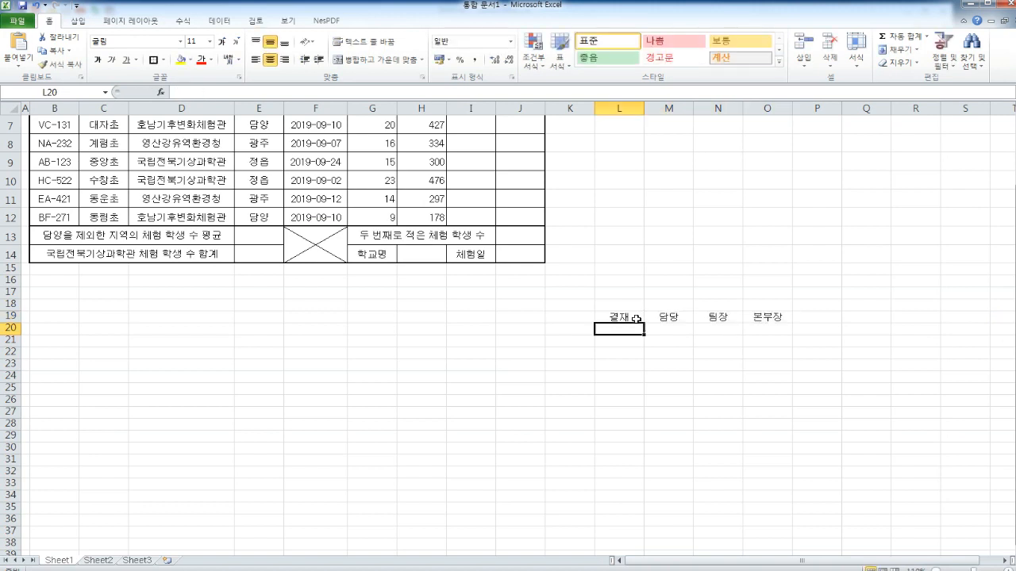
{"action": "left_click_drag", "start_coordinate": [634, 317], "coordinate": [637, 332]}
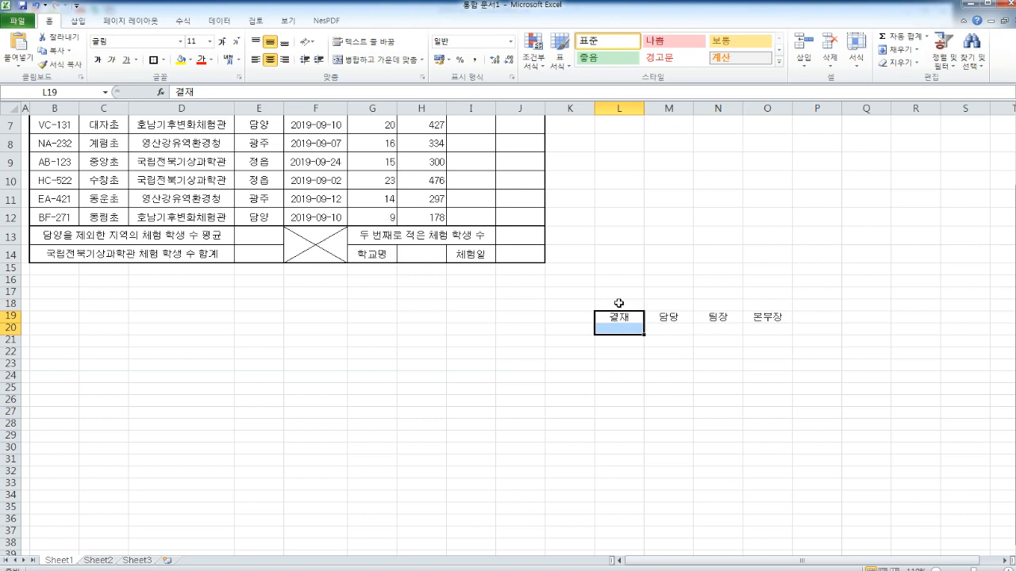
{"action": "left_click", "coordinate": [349, 59]}
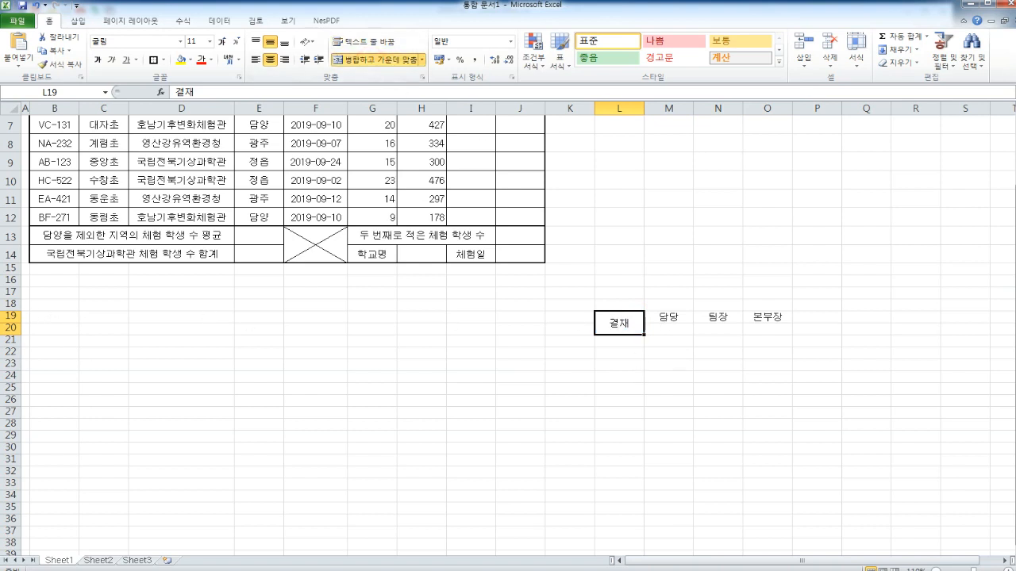
Step: Review the 결재선 row heights and column widths in the Notepad memo again, then return to Excel
{"action": "left_click_drag", "start_coordinate": [0, 136], "coordinate": [473, 135]}
{"action": "left_click_drag", "start_coordinate": [102, 213], "coordinate": [635, 216]}
{"action": "left_click", "coordinate": [680, 219]}
{"action": "left_click_drag", "start_coordinate": [565, 142], "coordinate": [606, 142]}
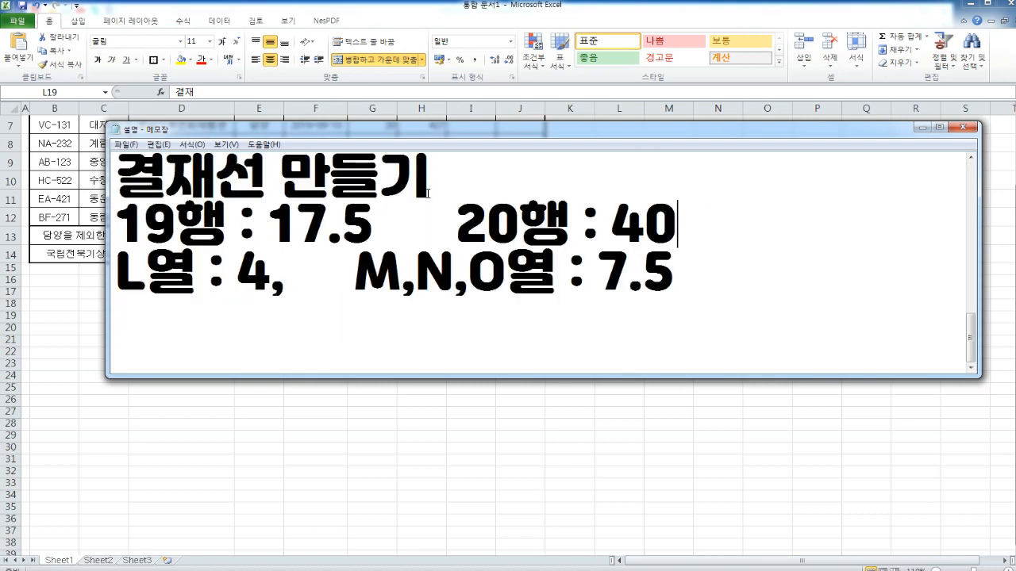
{"action": "left_click_drag", "start_coordinate": [453, 376], "coordinate": [464, 328]}
{"action": "left_click_drag", "start_coordinate": [568, 133], "coordinate": [0, 148]}
{"action": "left_click", "coordinate": [643, 310]}
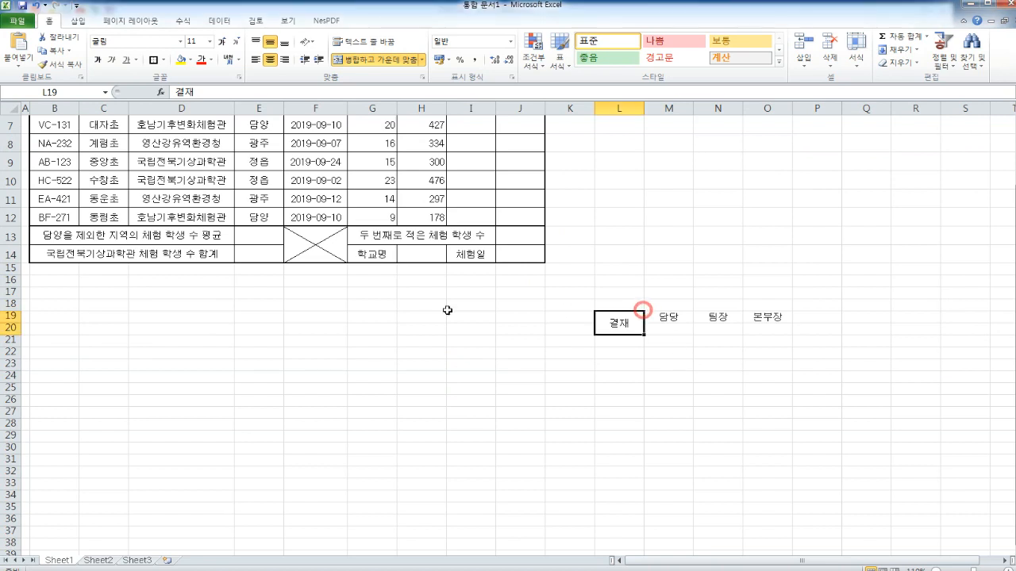
Step: Set the height of row 19 to 17.5
{"action": "left_click", "coordinate": [12, 316]}
{"action": "right_click", "coordinate": [13, 315]}
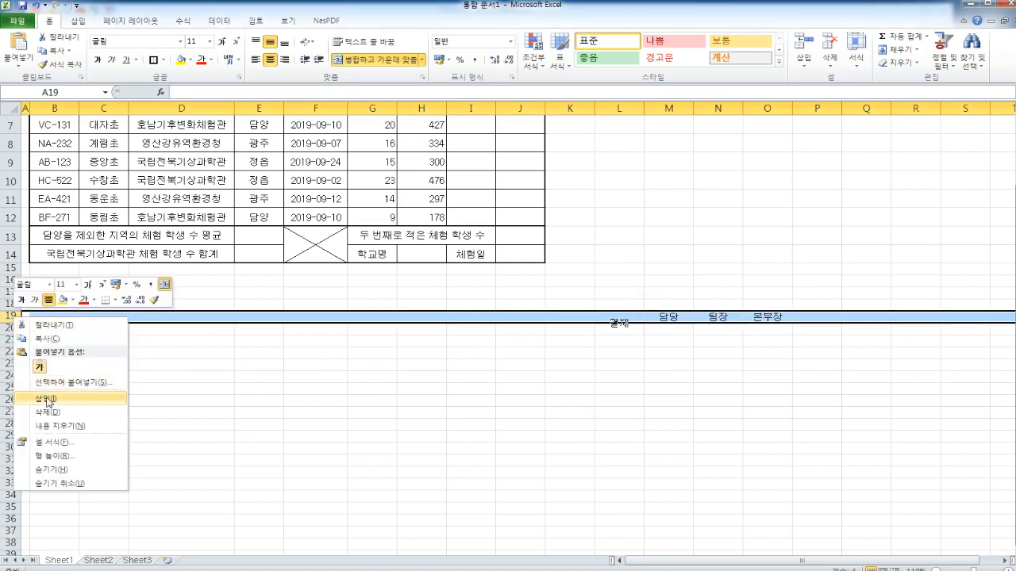
{"action": "left_click", "coordinate": [57, 456]}
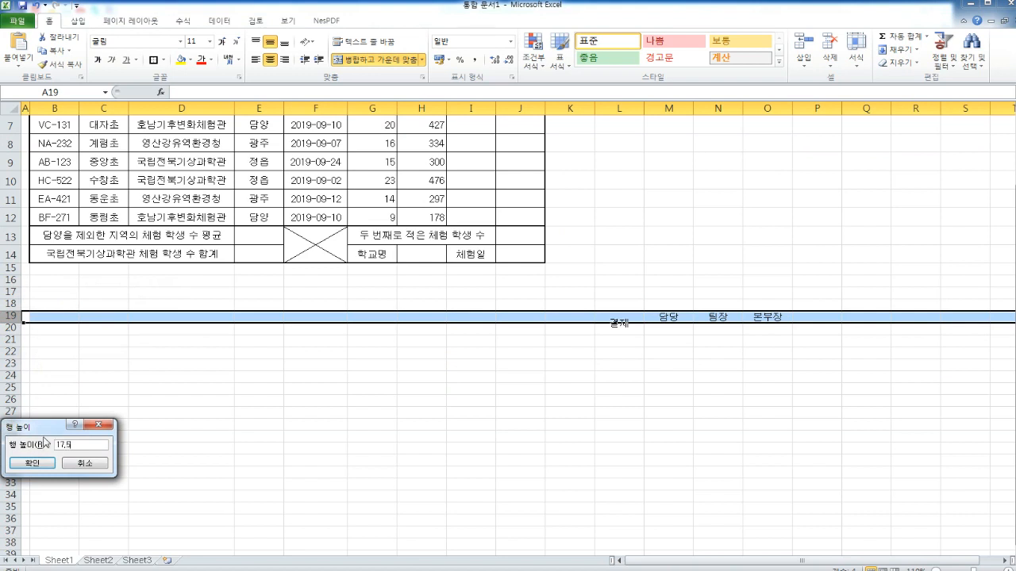
{"action": "type", "text": "17.5"}
{"action": "key", "text": "Return"}
Step: Set the height of row 20 to 40
{"action": "left_click", "coordinate": [8, 332]}
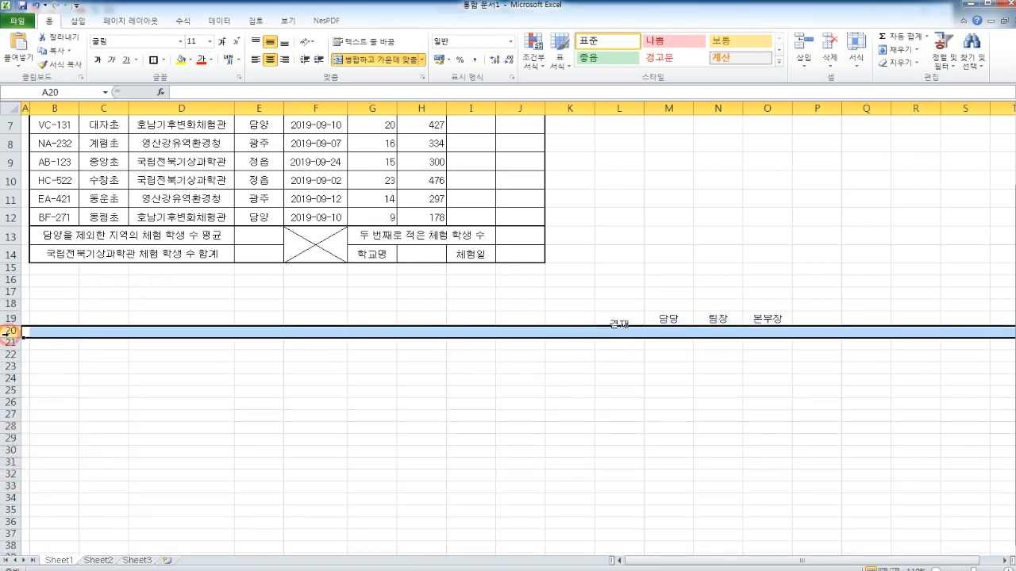
{"action": "right_click", "coordinate": [8, 333]}
{"action": "left_click", "coordinate": [54, 473]}
{"action": "type", "text": "4"}
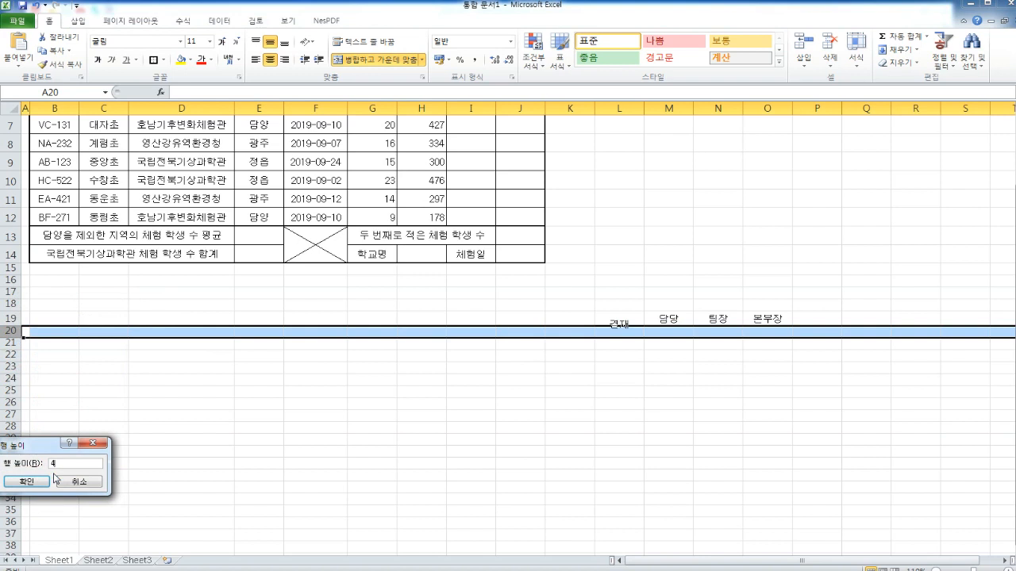
{"action": "type", "text": "0"}
{"action": "left_click", "coordinate": [50, 476]}
{"action": "left_click", "coordinate": [775, 345]}
{"action": "left_click", "coordinate": [635, 330]}
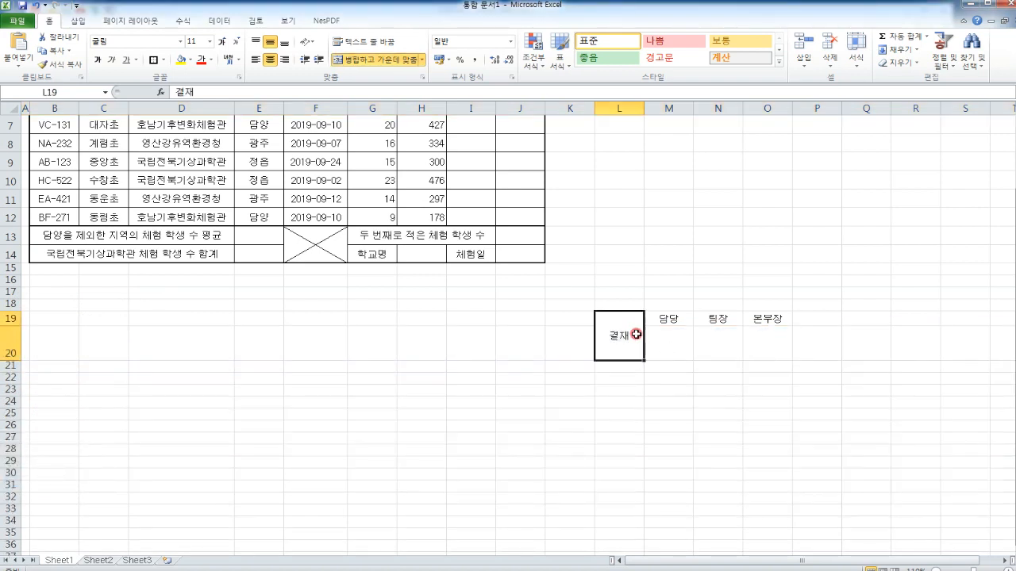
Step: Check the column widths in the Notepad memo, then set the width of column L to 4 in Excel
{"action": "key", "text": "alt+Tab"}
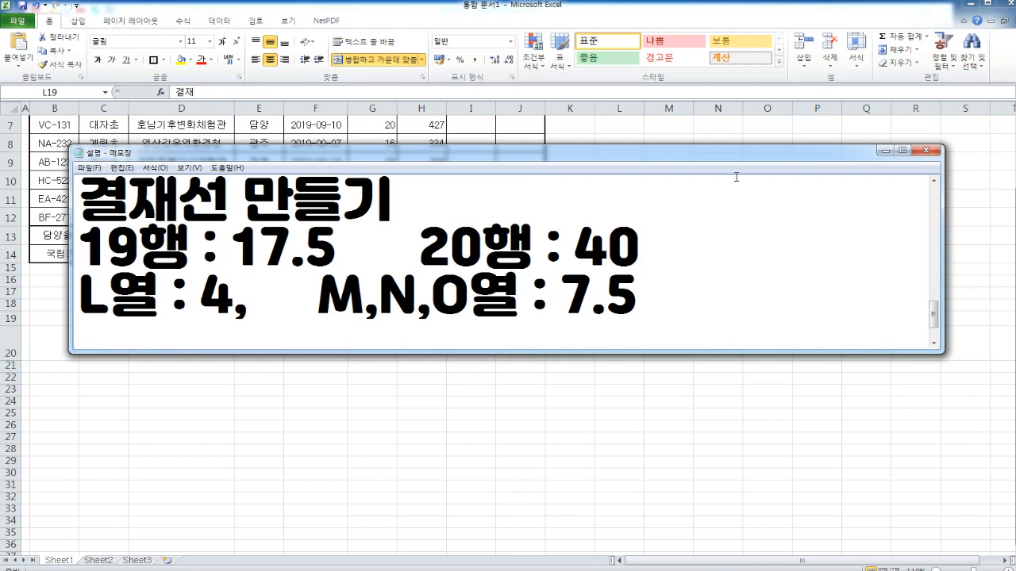
{"action": "key", "text": "alt+Tab"}
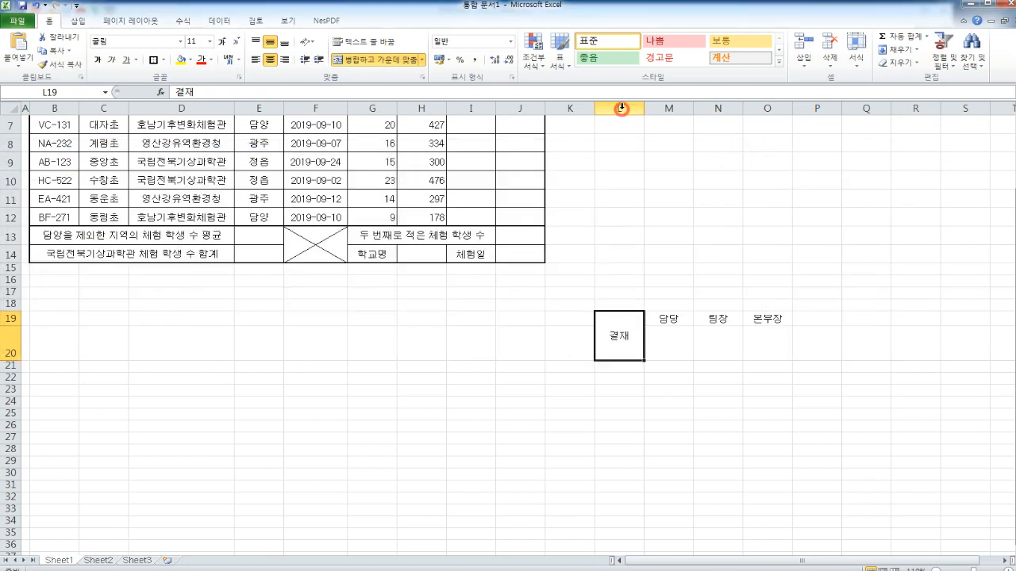
{"action": "left_click", "coordinate": [633, 109]}
{"action": "right_click", "coordinate": [626, 110]}
{"action": "left_click", "coordinate": [657, 248]}
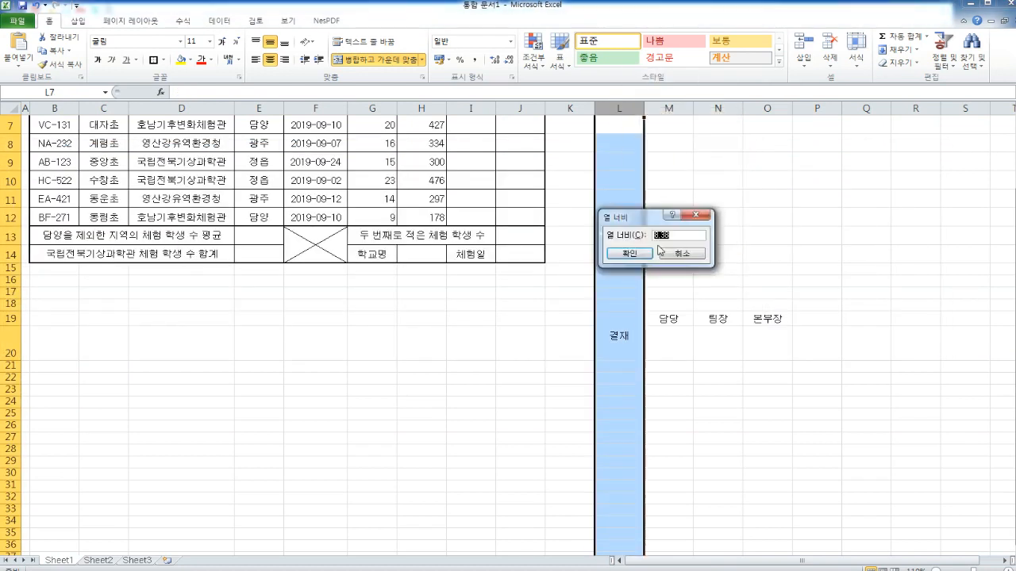
{"action": "key", "text": "Return"}
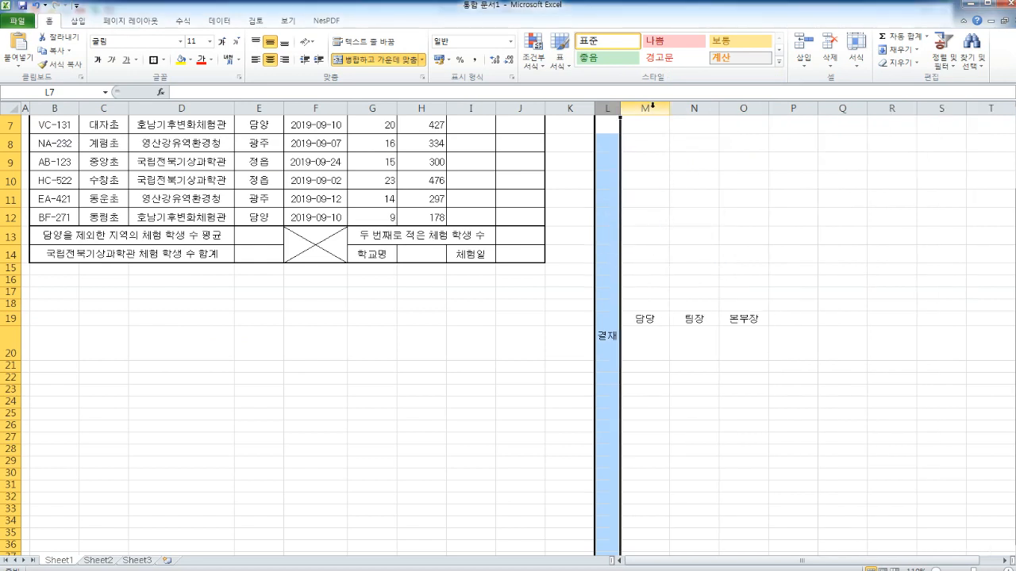
Step: Set the width of columns M, N and O to 7.5
{"action": "left_click_drag", "start_coordinate": [656, 109], "coordinate": [761, 105]}
{"action": "right_click", "coordinate": [760, 108]}
{"action": "left_click", "coordinate": [793, 243]}
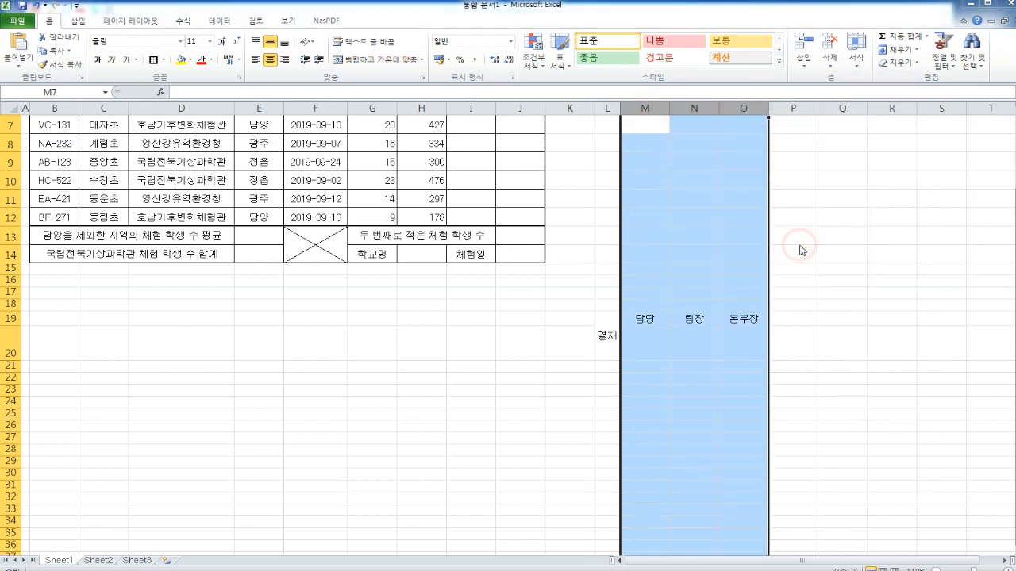
{"action": "type", "text": "7.5"}
{"action": "key", "text": "Return"}
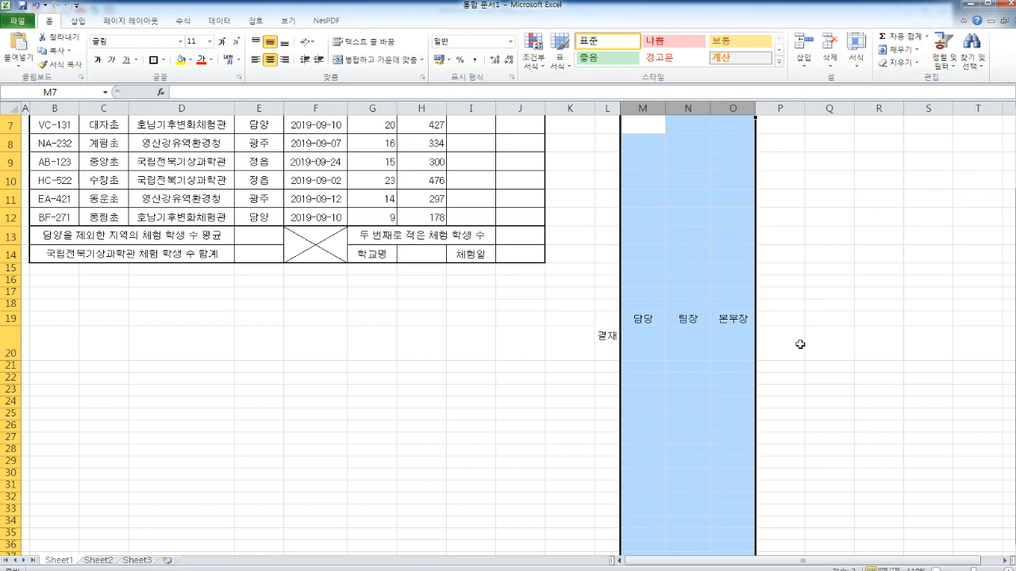
{"action": "left_click", "coordinate": [796, 341]}
Step: Apply all borders to the 결재 box in L19:O20
{"action": "left_click_drag", "start_coordinate": [603, 326], "coordinate": [719, 326]}
{"action": "left_click_drag", "start_coordinate": [603, 322], "coordinate": [742, 321]}
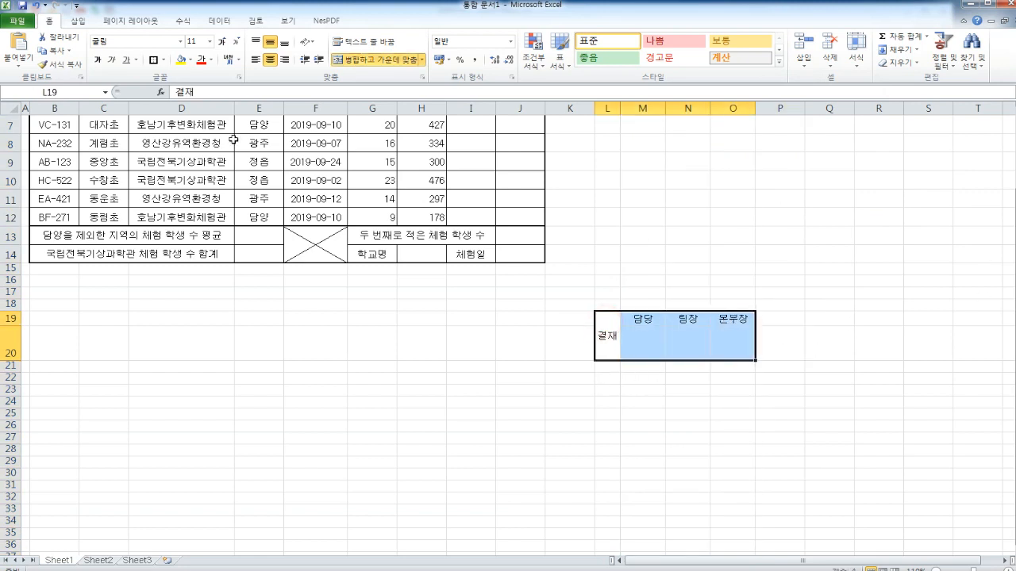
{"action": "left_click", "coordinate": [163, 60]}
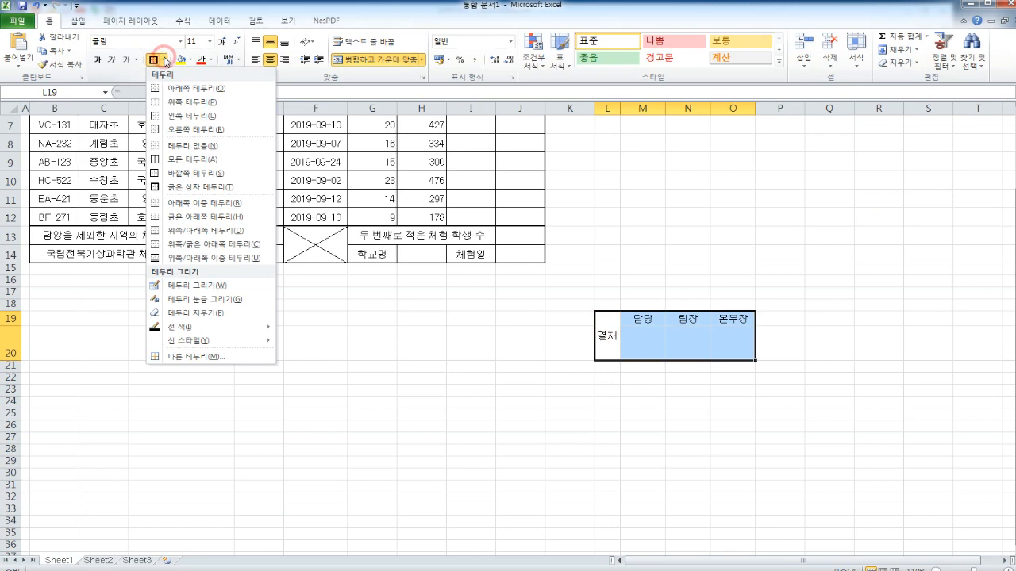
{"action": "left_click", "coordinate": [204, 161]}
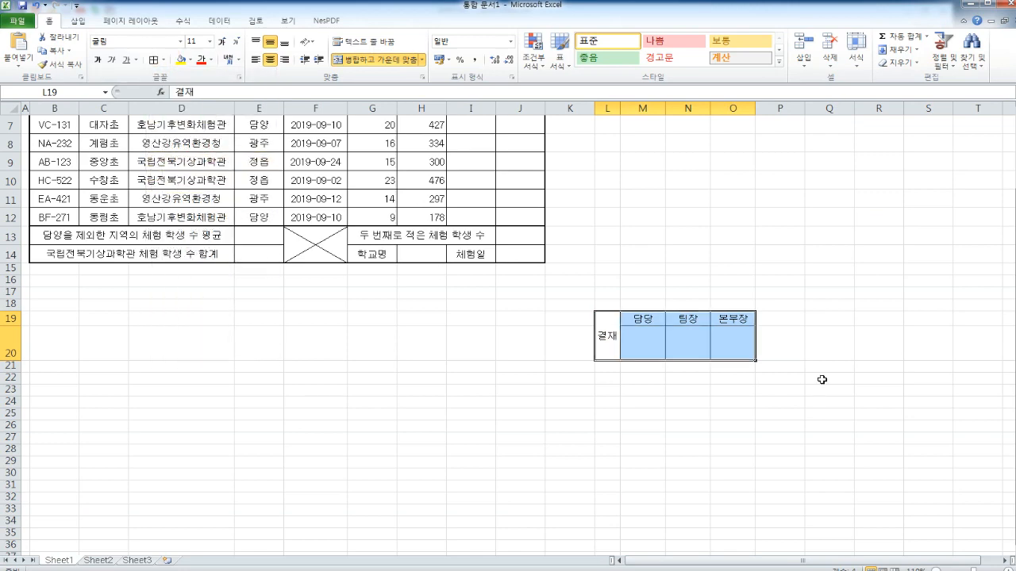
Step: Review the 결재선 memo in Notepad and the 결재 box in the exam PDF's sample output, then return to Excel
{"action": "left_click_drag", "start_coordinate": [0, 238], "coordinate": [775, 56]}
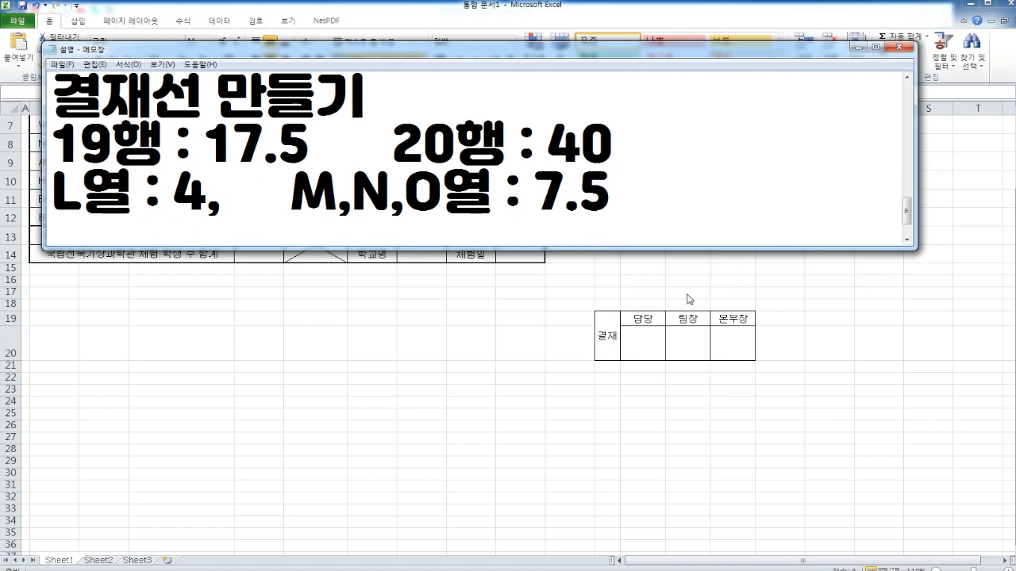
{"action": "key", "text": "alt+Tab"}
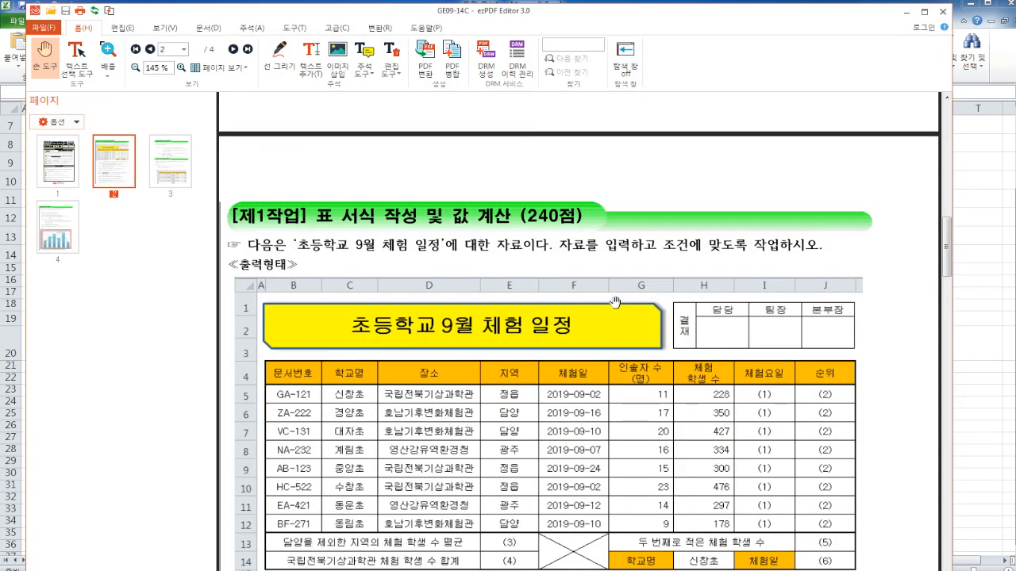
{"action": "scroll", "coordinate": [744, 318], "scroll_direction": "down", "scroll_amount": 3}
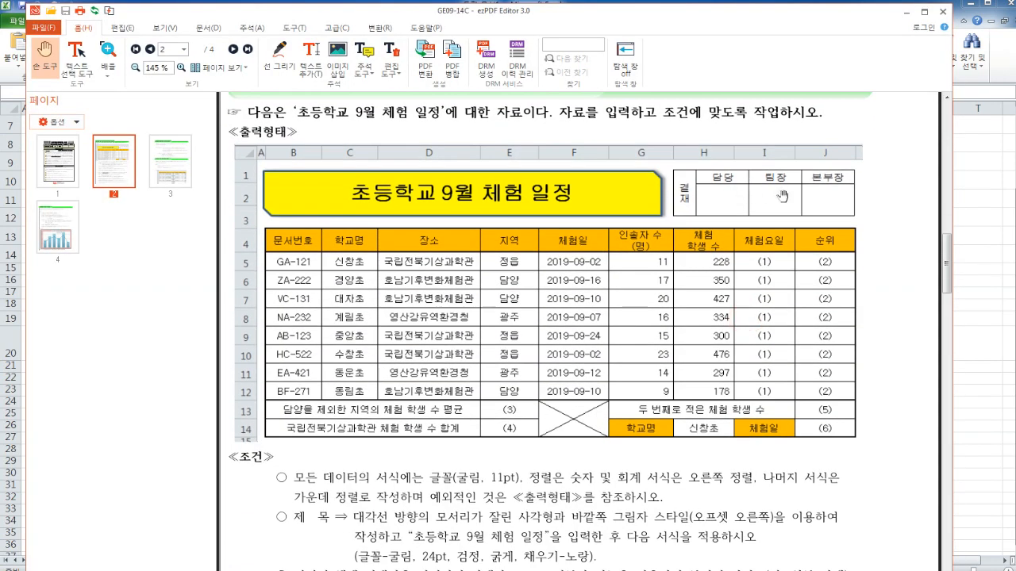
{"action": "left_click", "coordinate": [906, 12]}
{"action": "left_click_drag", "start_coordinate": [586, 53], "coordinate": [0, 57]}
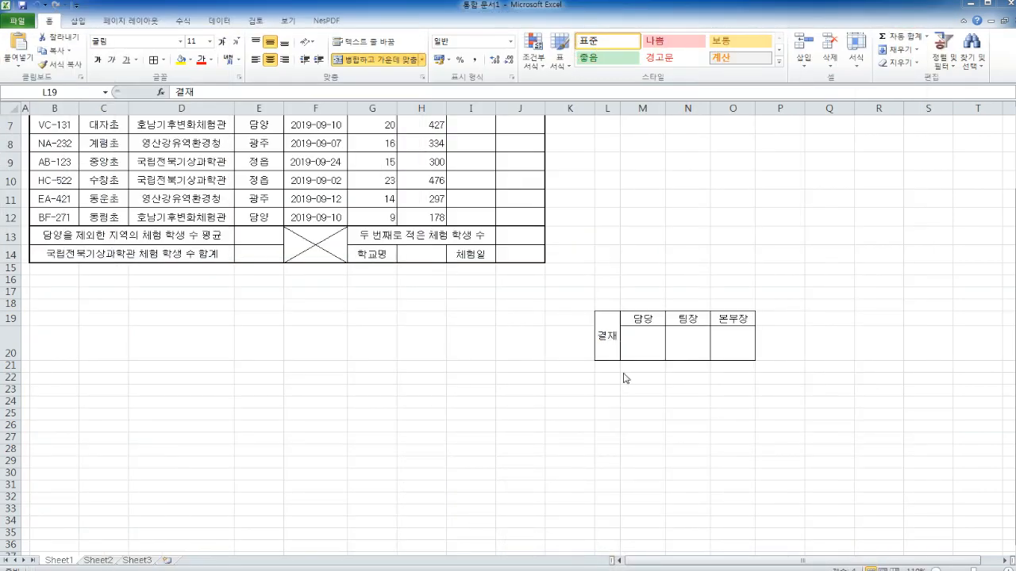
Step: Copy L19:O20 as a picture, as shown on screen in picture format, and paste it onto the sheet
{"action": "left_click_drag", "start_coordinate": [599, 322], "coordinate": [734, 341]}
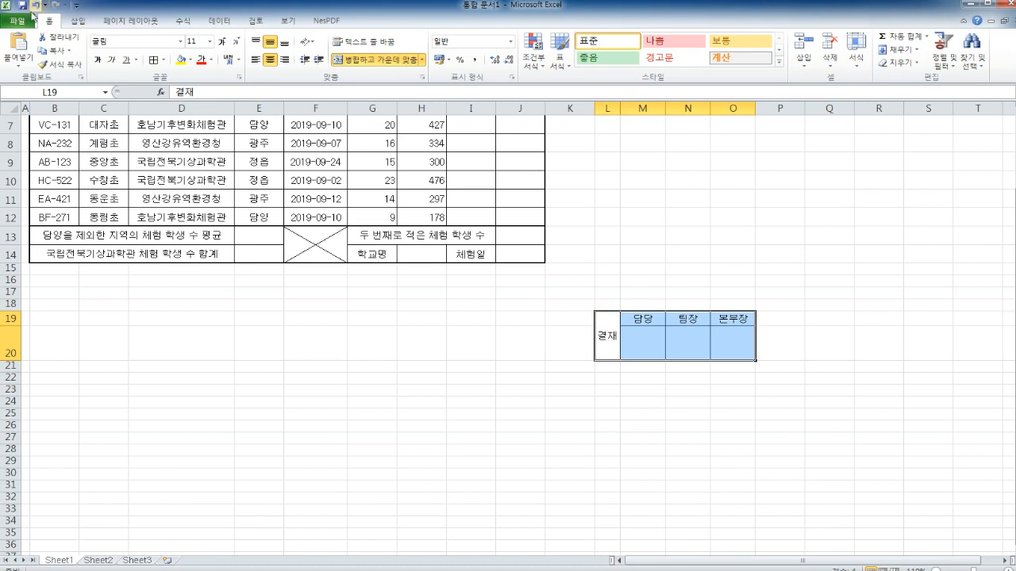
{"action": "left_click", "coordinate": [69, 50]}
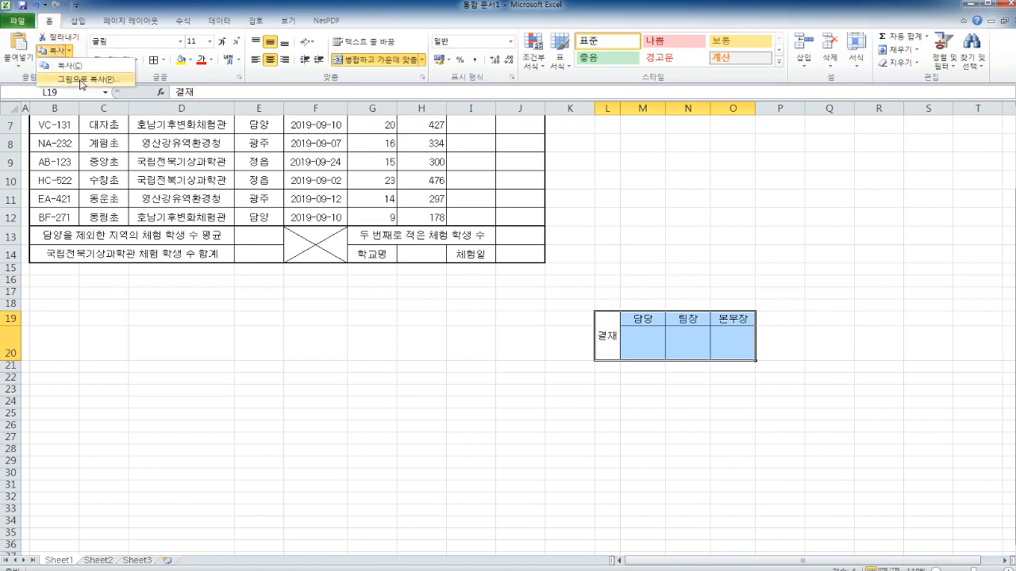
{"action": "left_click", "coordinate": [84, 80]}
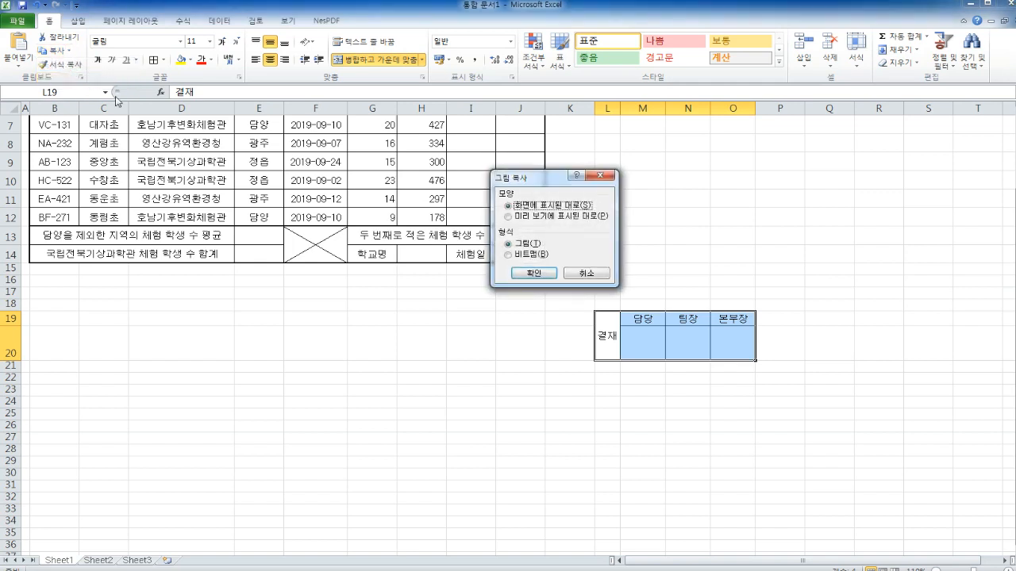
{"action": "left_click_drag", "start_coordinate": [550, 181], "coordinate": [633, 156]}
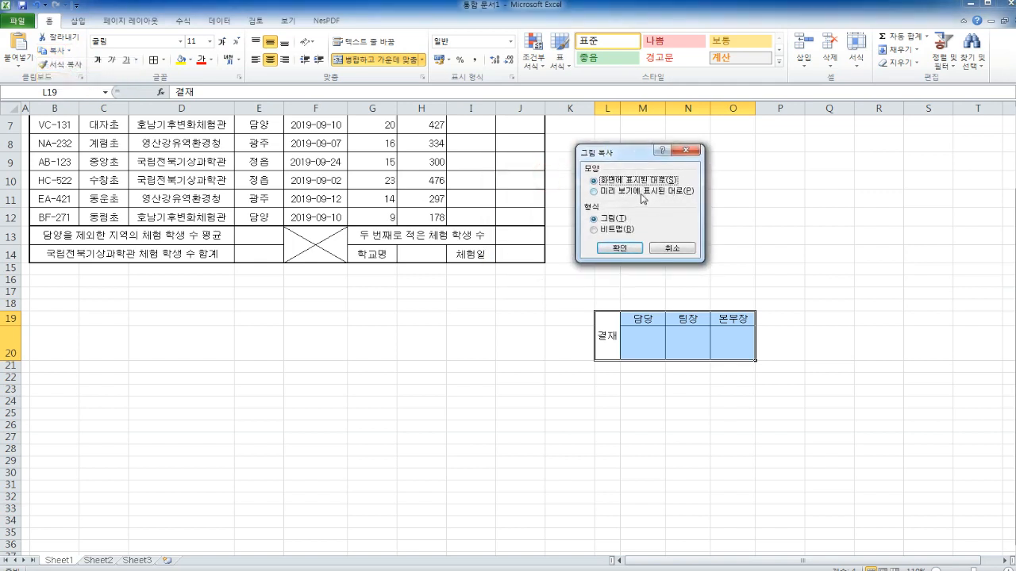
{"action": "left_click", "coordinate": [621, 249]}
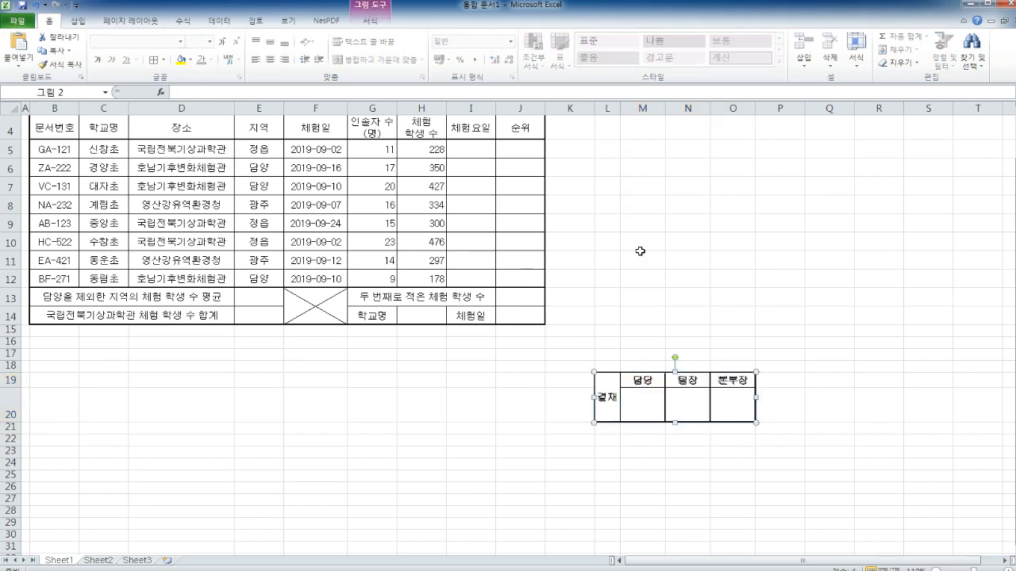
Step: Move the pasted 결재 picture beside the title shape above the table, and narrow it to end near column J's outer edge
{"action": "left_click_drag", "start_coordinate": [664, 404], "coordinate": [668, 206]}
{"action": "scroll", "coordinate": [670, 210], "scroll_direction": "up", "scroll_amount": 1}
{"action": "left_click_drag", "start_coordinate": [686, 268], "coordinate": [500, 145]}
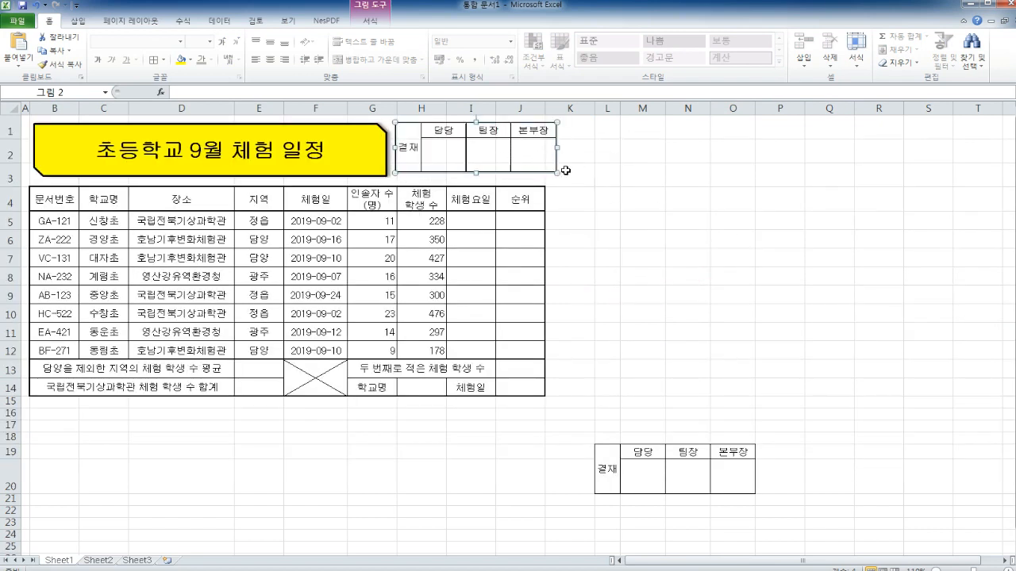
{"action": "left_click_drag", "start_coordinate": [560, 173], "coordinate": [542, 149]}
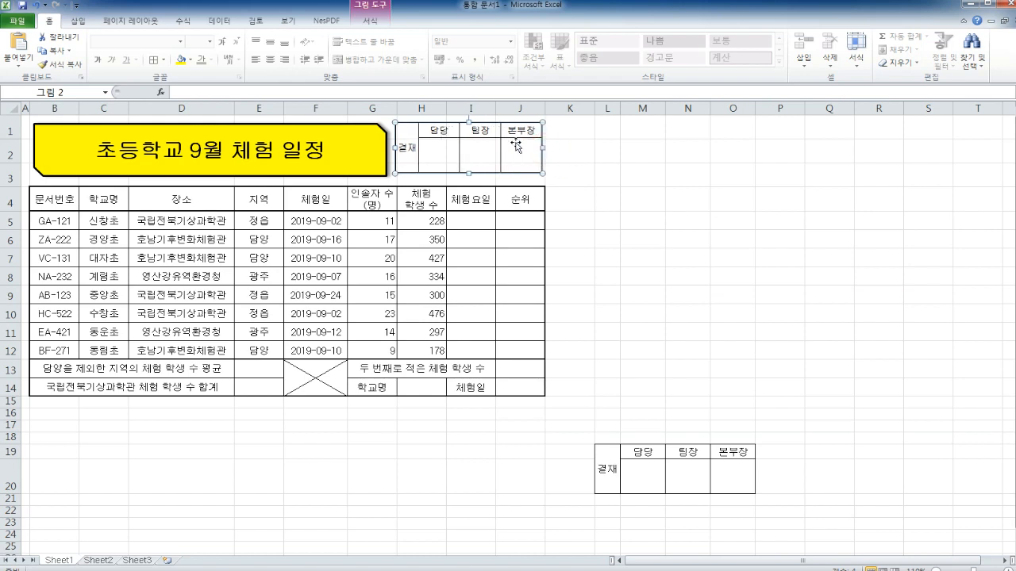
Step: Nudge the 결재 picture into line with the table's edge and compare it with the exam PDF's sample output
{"action": "left_click", "coordinate": [650, 181]}
{"action": "left_click", "coordinate": [515, 156]}
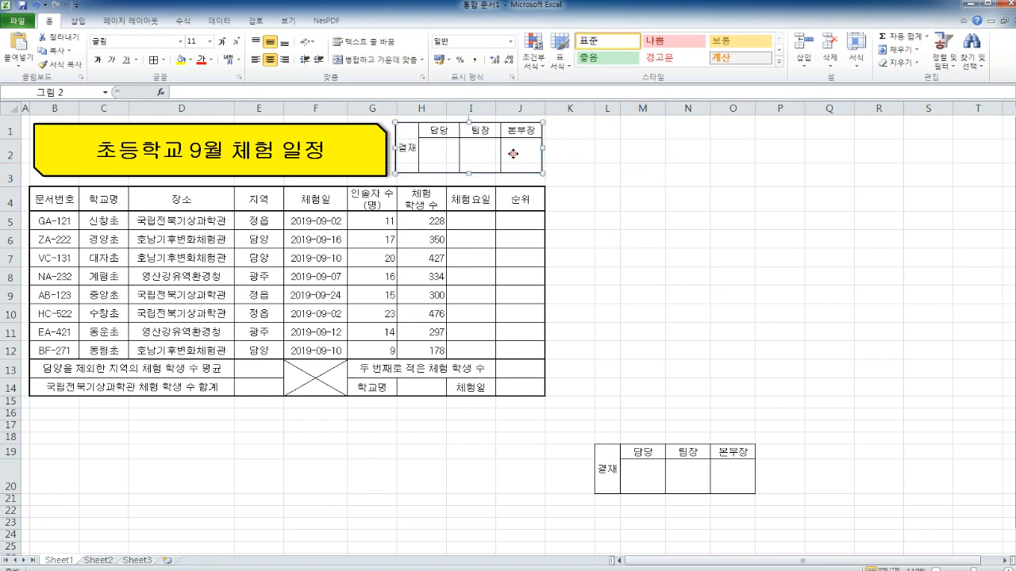
{"action": "left_click", "coordinate": [669, 151]}
{"action": "left_click", "coordinate": [510, 159]}
{"action": "key", "text": "Right"}
{"action": "key", "text": "Right"}
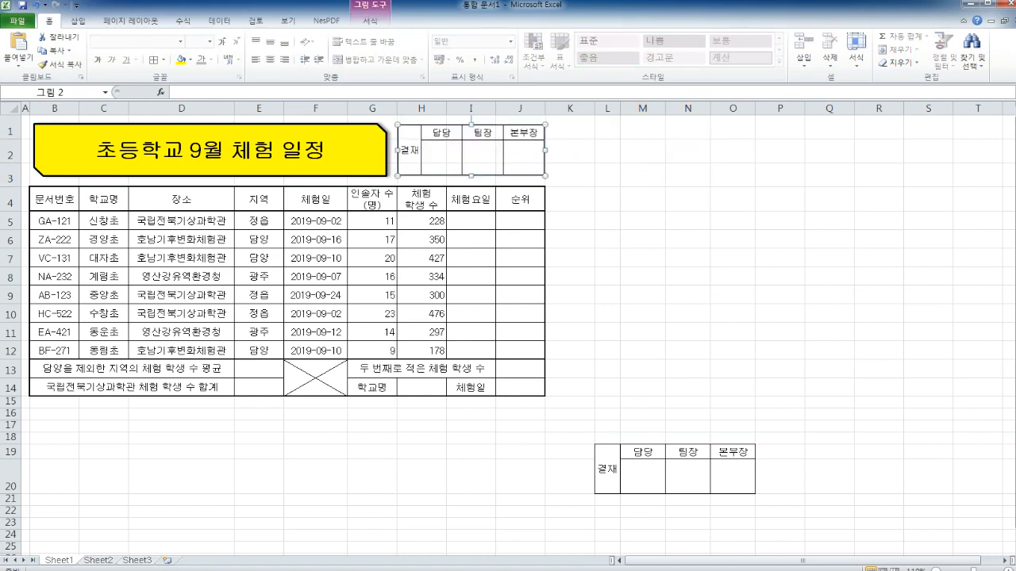
{"action": "key", "text": "Up"}
{"action": "left_click", "coordinate": [973, 276]}
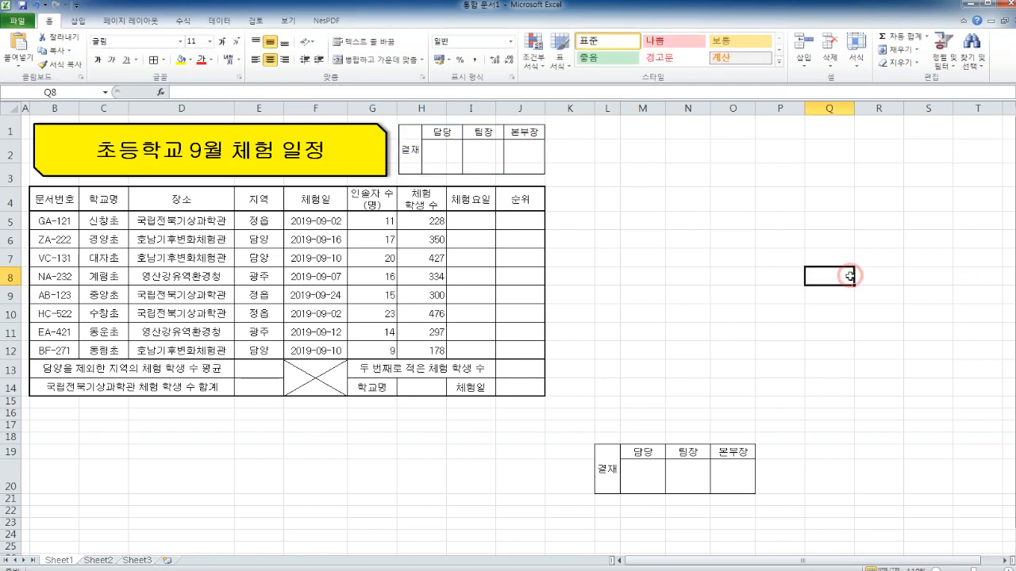
{"action": "left_click", "coordinate": [474, 153]}
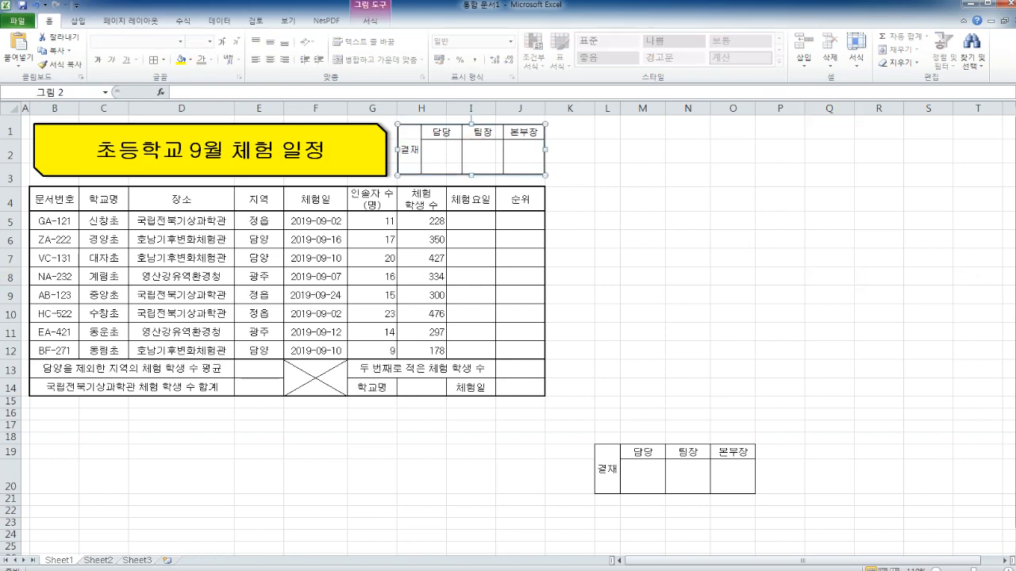
{"action": "left_click", "coordinate": [711, 200]}
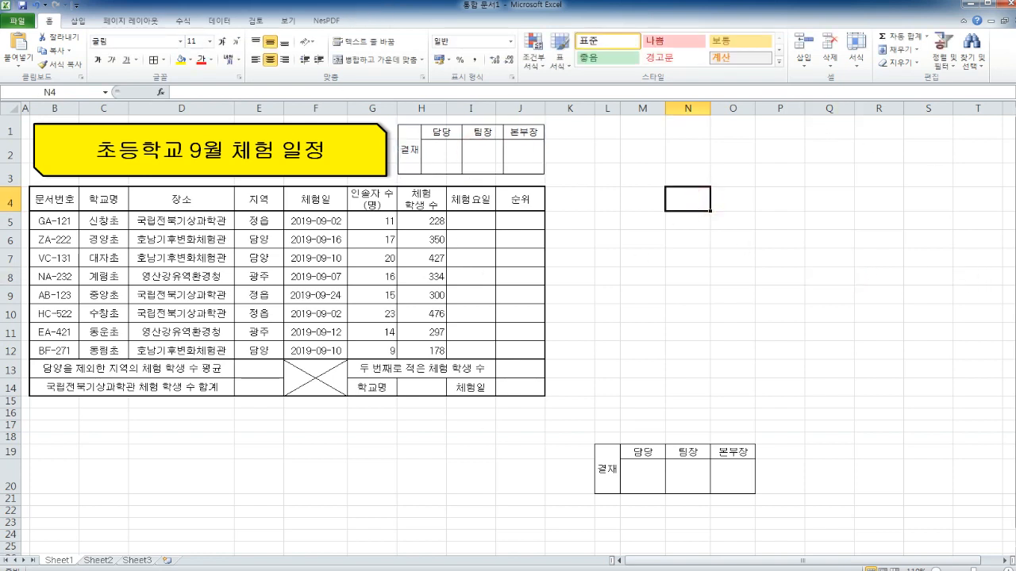
{"action": "key", "text": "alt+Tab"}
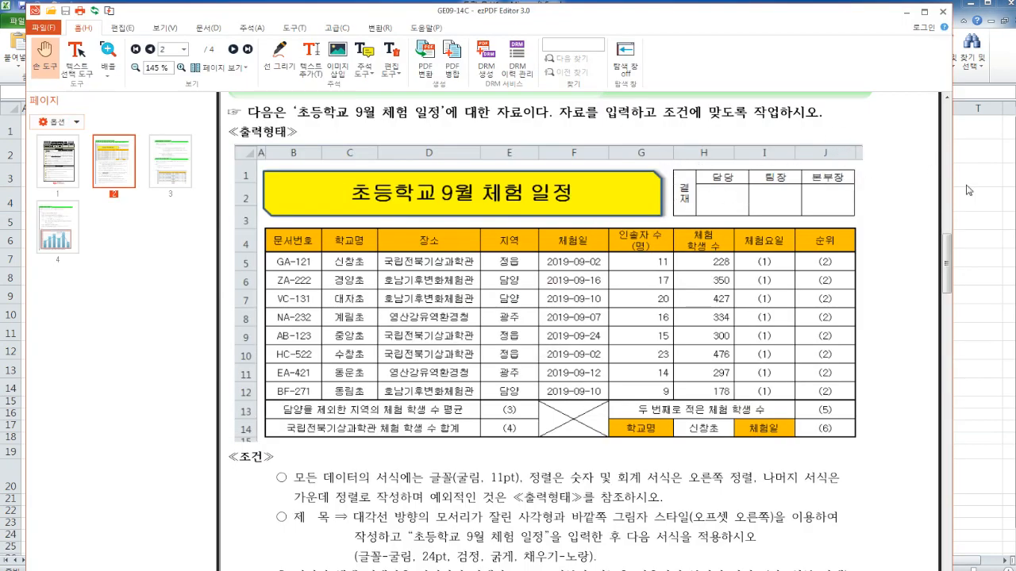
{"action": "key", "text": "alt+Tab"}
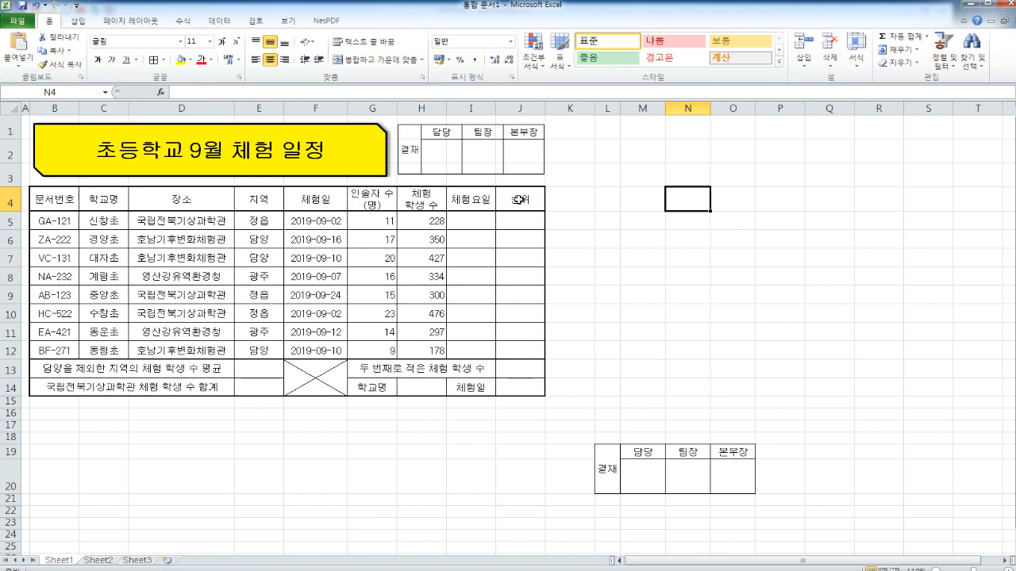
Step: Delete columns L through O, which hold the original 결재 cells
{"action": "left_click", "coordinate": [641, 481]}
{"action": "left_click", "coordinate": [728, 498]}
{"action": "left_click_drag", "start_coordinate": [607, 108], "coordinate": [733, 108]}
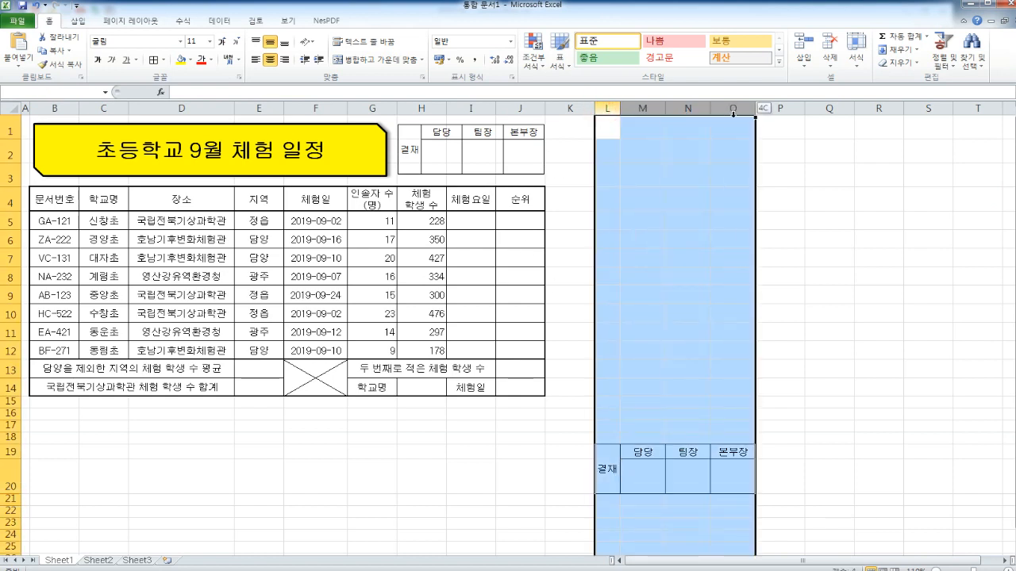
{"action": "right_click", "coordinate": [734, 108]}
{"action": "left_click", "coordinate": [785, 222]}
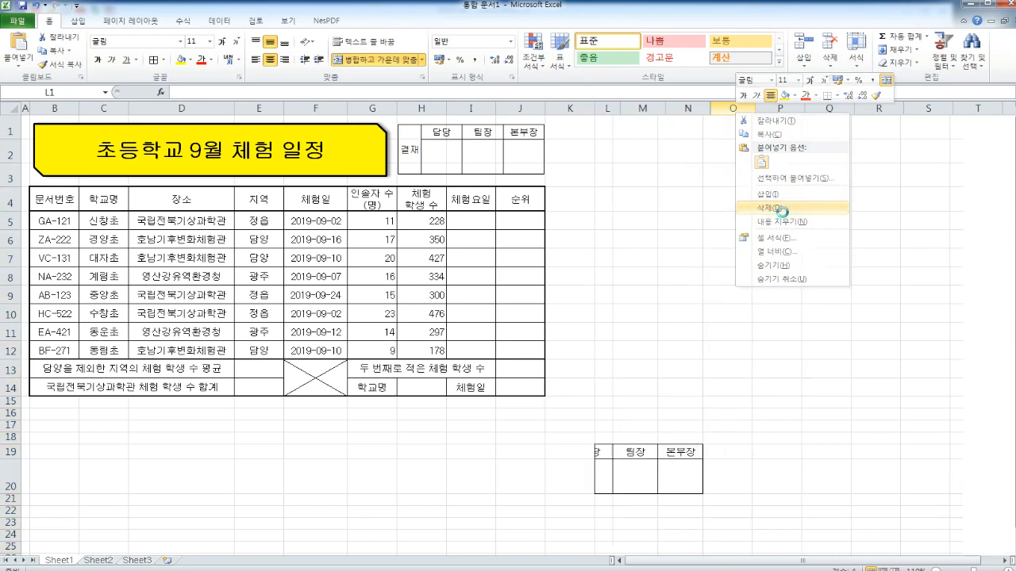
Step: Delete rows 17 through 24 below the table and select cell L7
{"action": "scroll", "coordinate": [33, 430], "scroll_direction": "down", "scroll_amount": 1}
{"action": "left_click_drag", "start_coordinate": [4, 355], "coordinate": [4, 467]}
{"action": "right_click", "coordinate": [12, 394]}
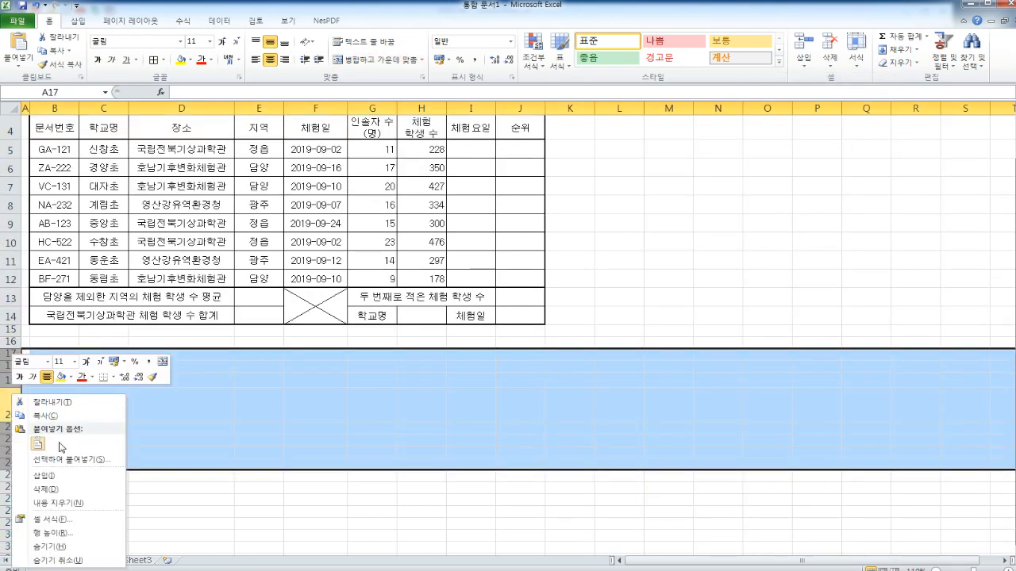
{"action": "left_click", "coordinate": [68, 490]}
{"action": "scroll", "coordinate": [553, 305], "scroll_direction": "up", "scroll_amount": 1}
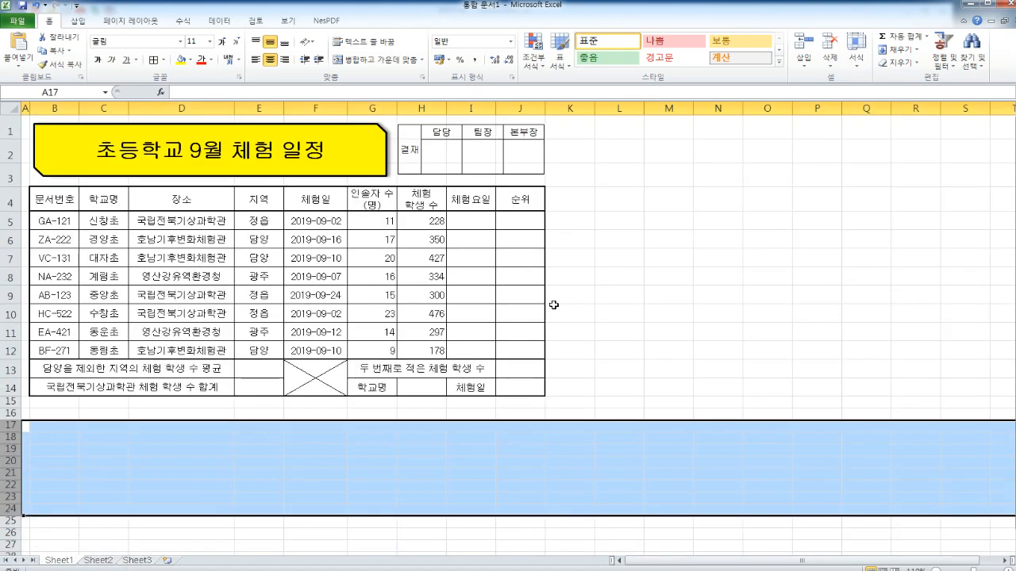
{"action": "left_click", "coordinate": [617, 254]}
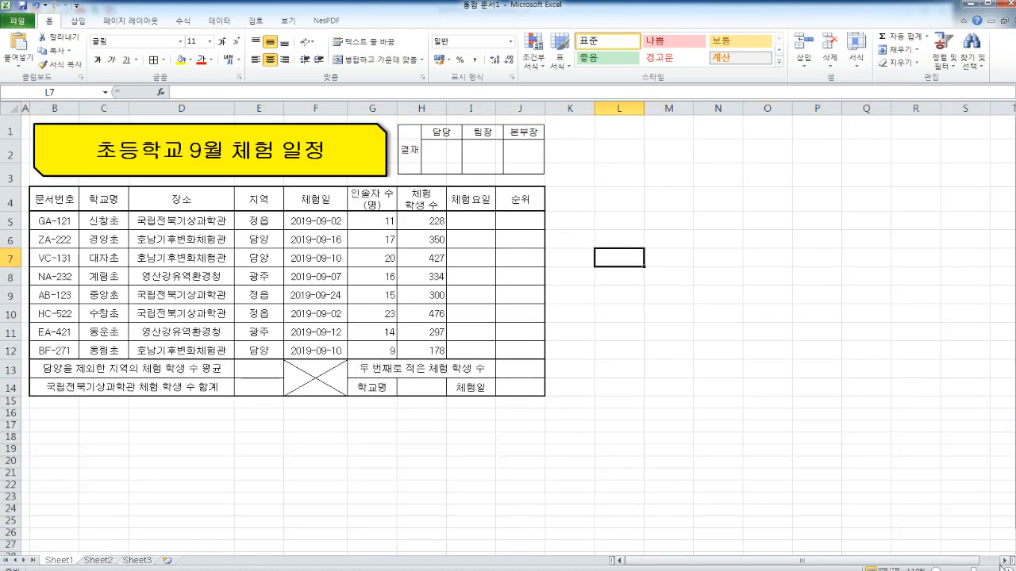
Step: Check the exam PDF's conditions and sample output for the cells that need an orange fill
{"action": "scroll", "coordinate": [723, 459], "scroll_direction": "up", "scroll_amount": 1}
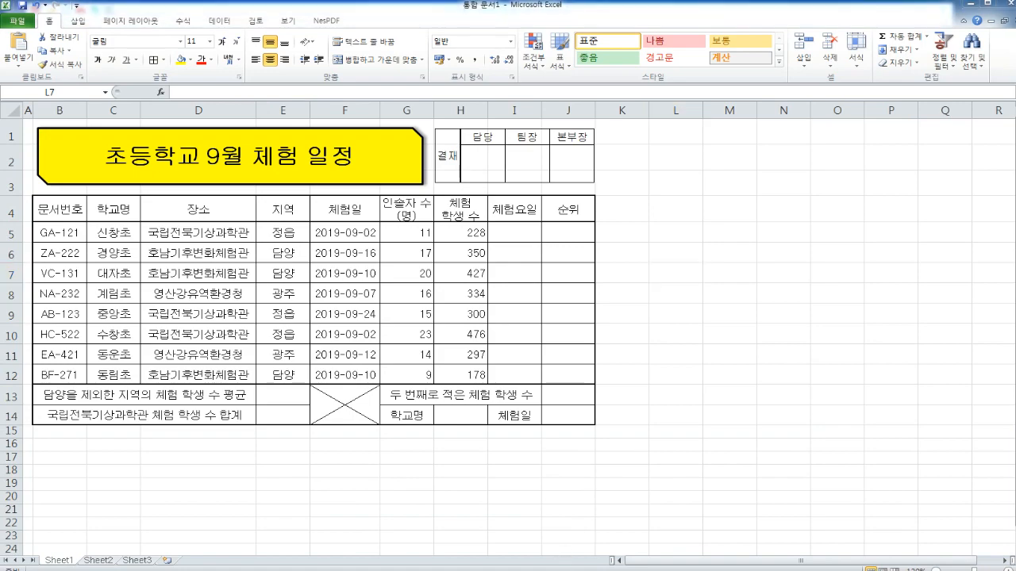
{"action": "key", "text": "alt+Tab"}
{"action": "scroll", "coordinate": [540, 290], "scroll_direction": "down", "scroll_amount": 6}
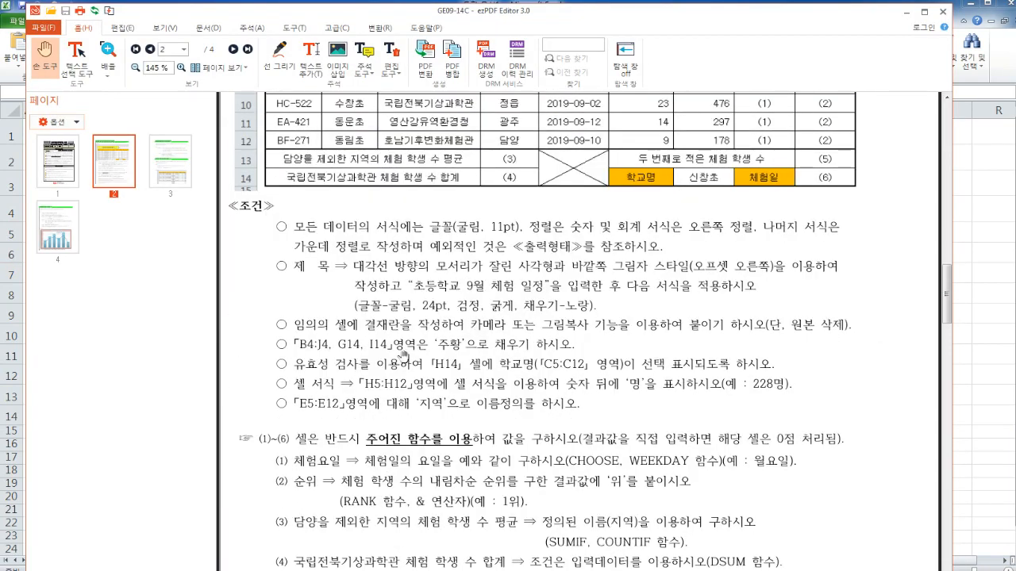
{"action": "scroll", "coordinate": [333, 352], "scroll_direction": "up", "scroll_amount": 3}
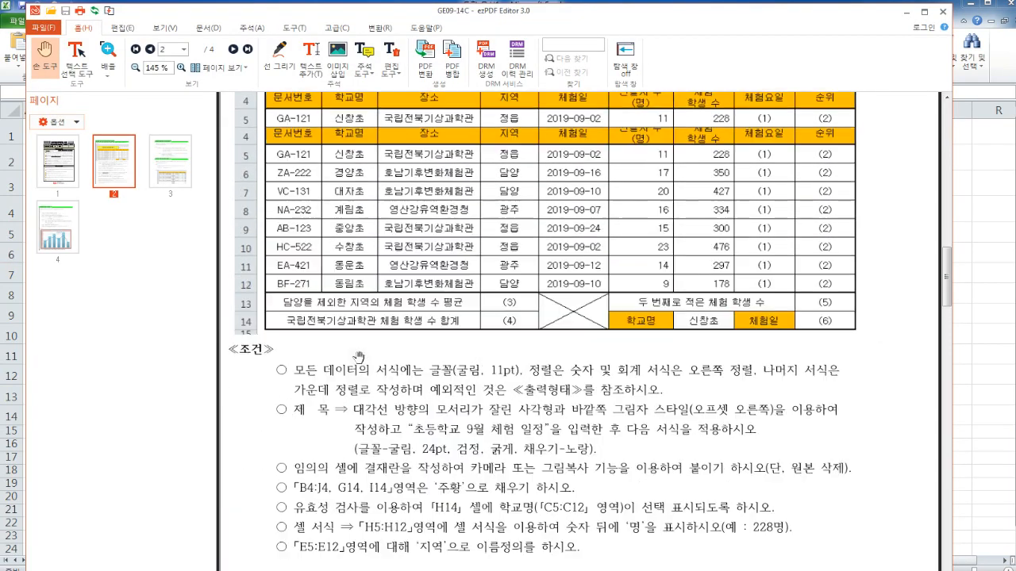
{"action": "scroll", "coordinate": [358, 357], "scroll_direction": "up", "scroll_amount": 1}
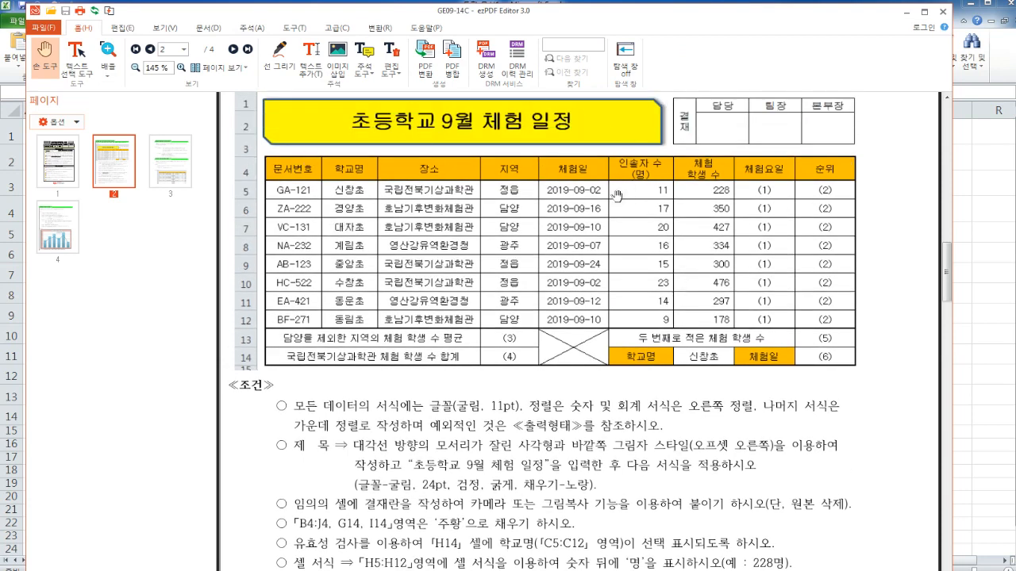
{"action": "scroll", "coordinate": [394, 404], "scroll_direction": "down", "scroll_amount": 2}
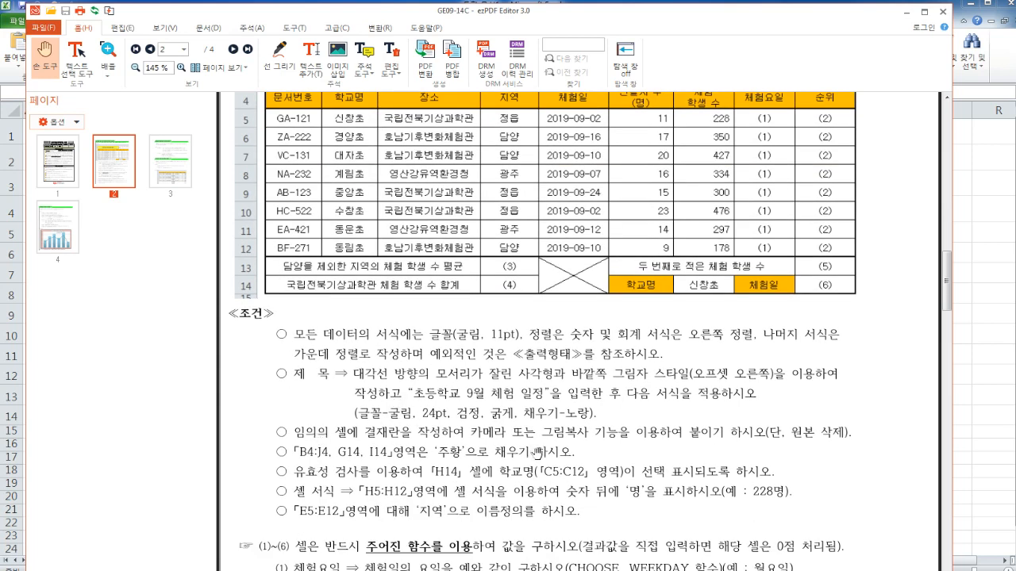
{"action": "scroll", "coordinate": [546, 239], "scroll_direction": "up", "scroll_amount": 2}
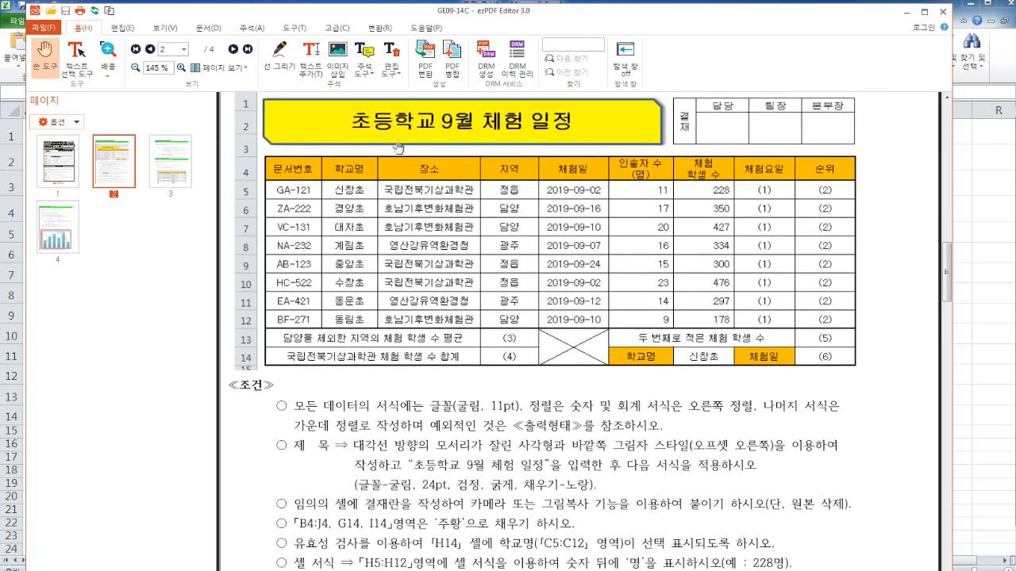
{"action": "left_click", "coordinate": [1004, 309]}
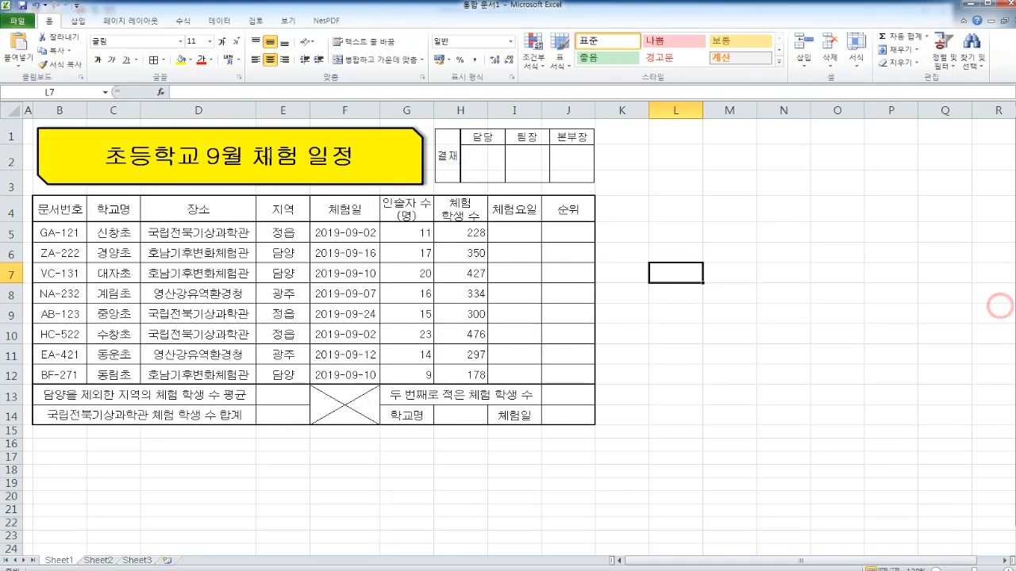
Step: Fill header cells B4:J4 and label cells G14 and I14 with the standard orange colour
{"action": "left_click_drag", "start_coordinate": [75, 206], "coordinate": [554, 208]}
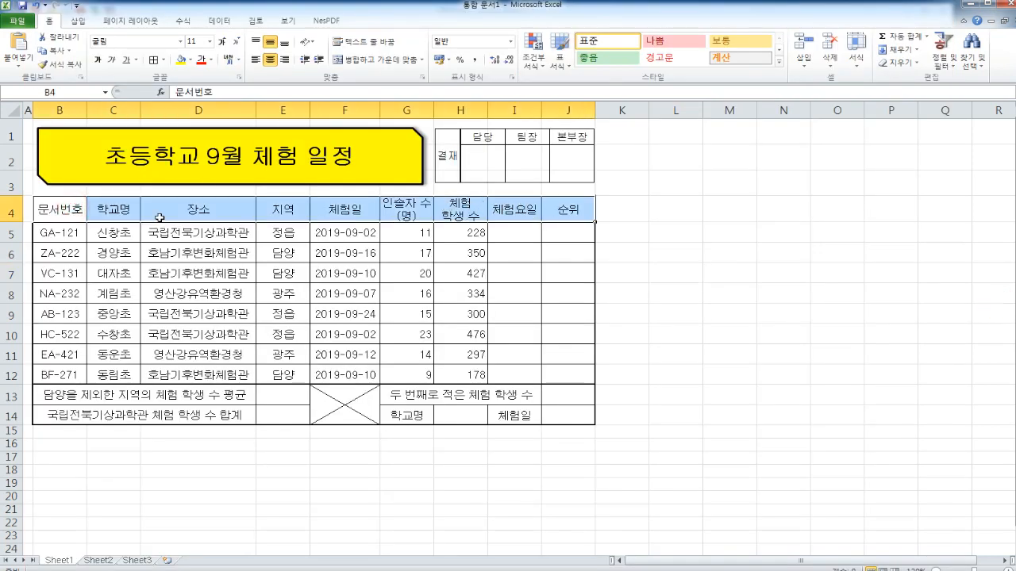
{"action": "left_click", "coordinate": [190, 60]}
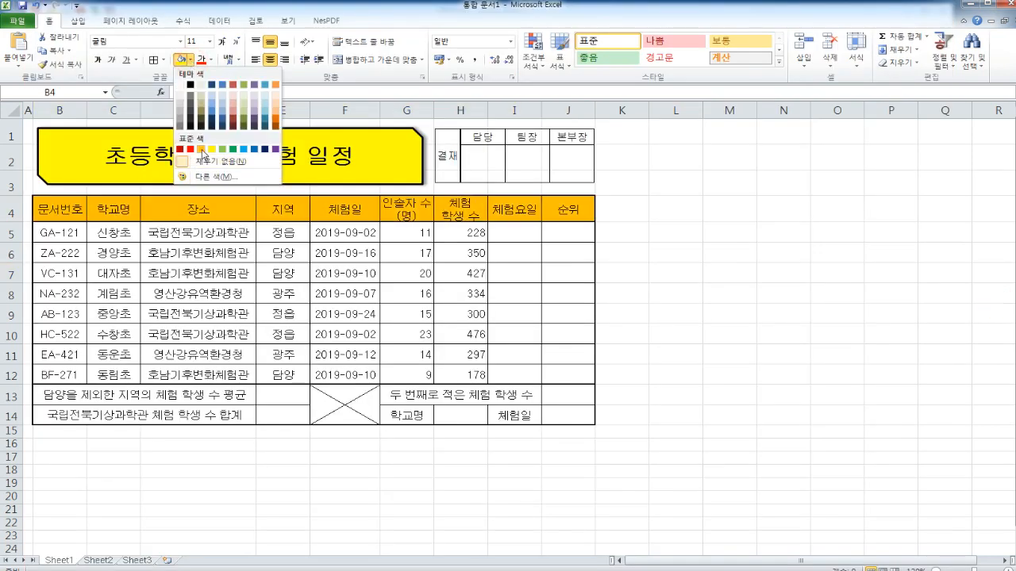
{"action": "left_click", "coordinate": [202, 149]}
{"action": "left_click", "coordinate": [406, 415]}
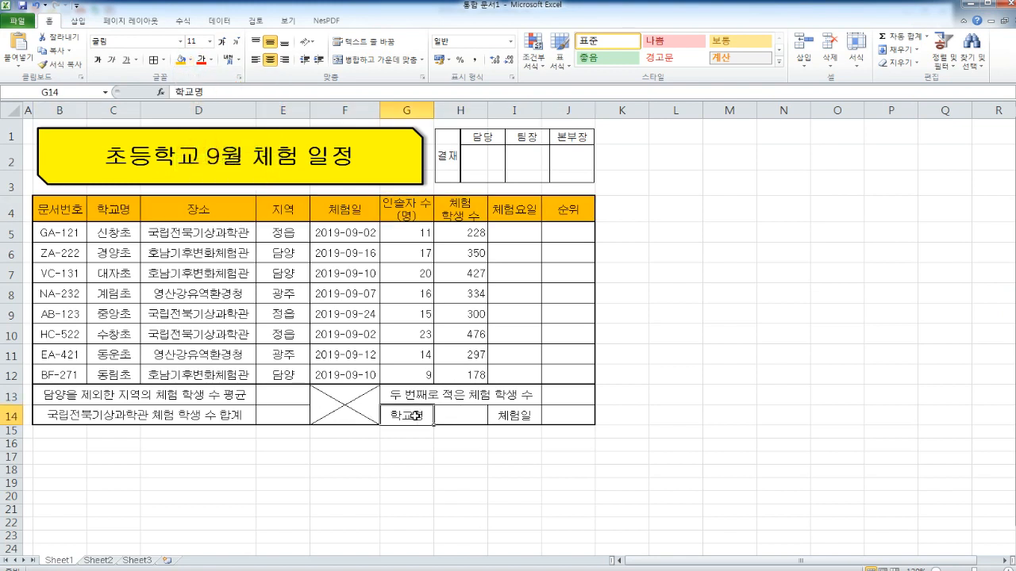
{"action": "left_click", "coordinate": [526, 419], "text": "ctrl"}
{"action": "left_click", "coordinate": [180, 60]}
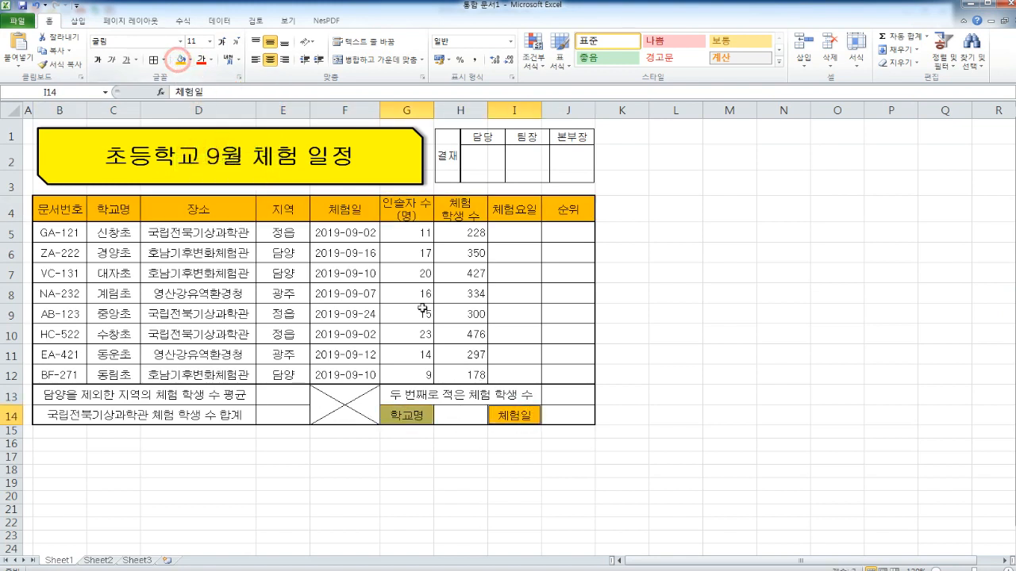
{"action": "left_click", "coordinate": [508, 375]}
Step: Select cell H14 and read its data validation condition and sample output in the exam PDF
{"action": "left_click", "coordinate": [462, 415]}
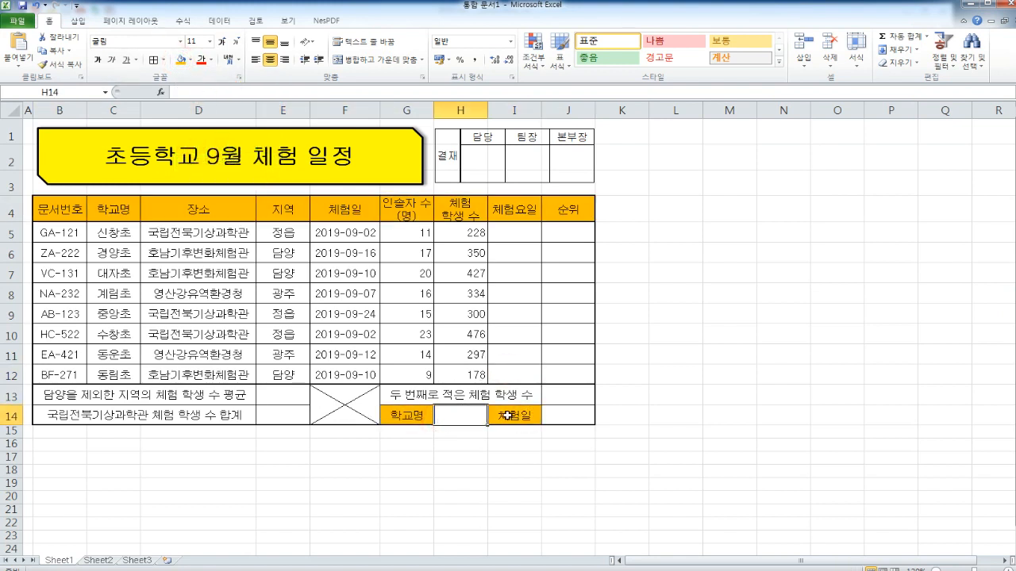
{"action": "key", "text": "alt+Tab"}
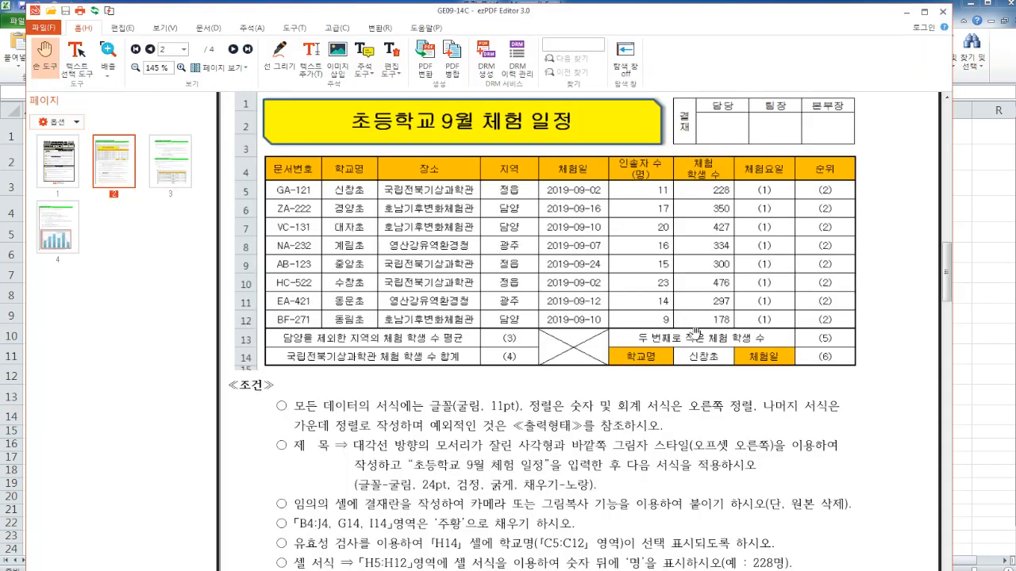
{"action": "scroll", "coordinate": [696, 373], "scroll_direction": "down", "scroll_amount": 2}
{"action": "scroll", "coordinate": [739, 270], "scroll_direction": "down", "scroll_amount": 3}
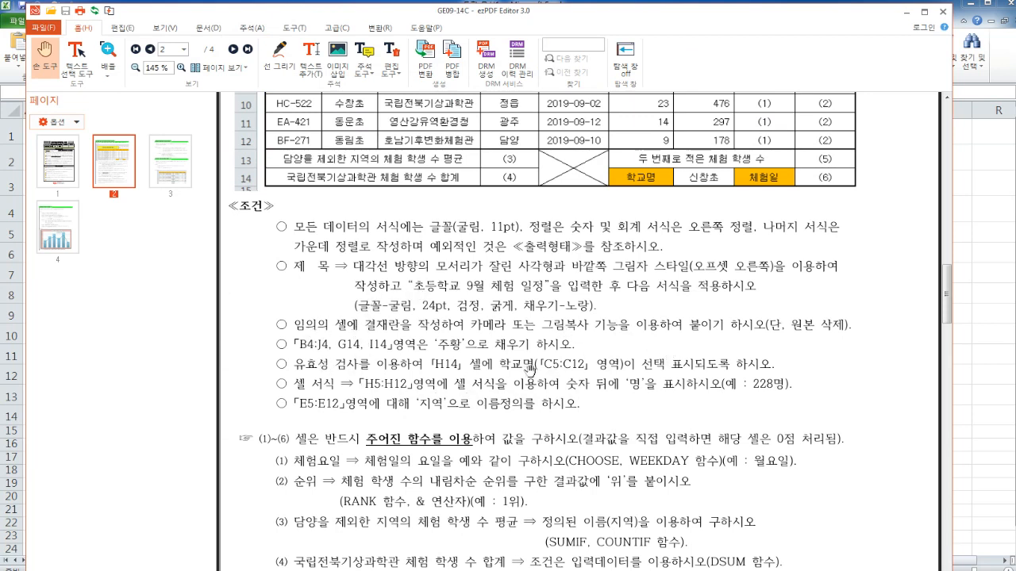
{"action": "scroll", "coordinate": [681, 191], "scroll_direction": "up", "scroll_amount": 1}
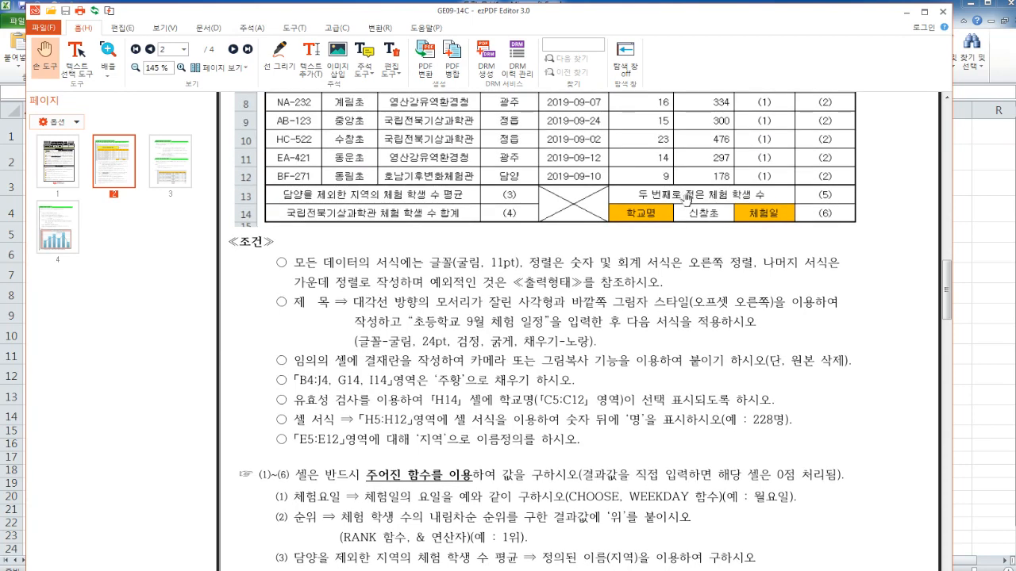
{"action": "scroll", "coordinate": [556, 238], "scroll_direction": "up", "scroll_amount": 3}
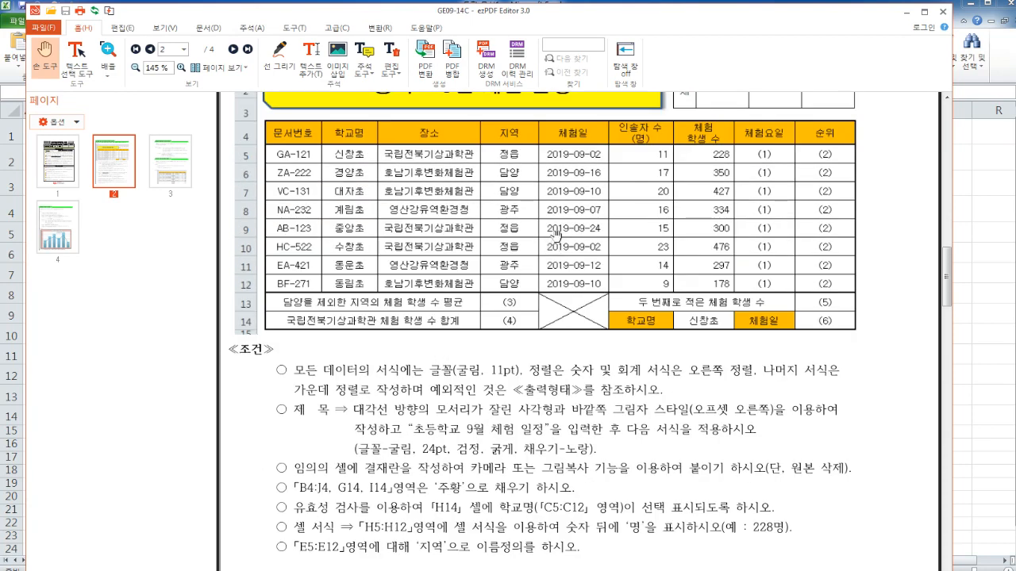
{"action": "scroll", "coordinate": [556, 238], "scroll_direction": "up", "scroll_amount": 2}
{"action": "scroll", "coordinate": [658, 365], "scroll_direction": "down", "scroll_amount": 5}
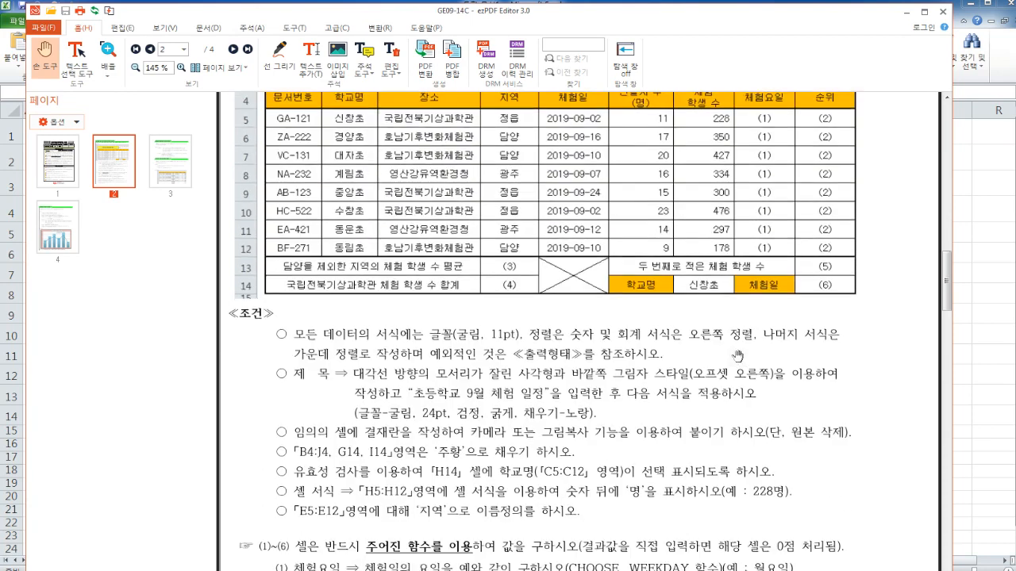
{"action": "left_click", "coordinate": [994, 397]}
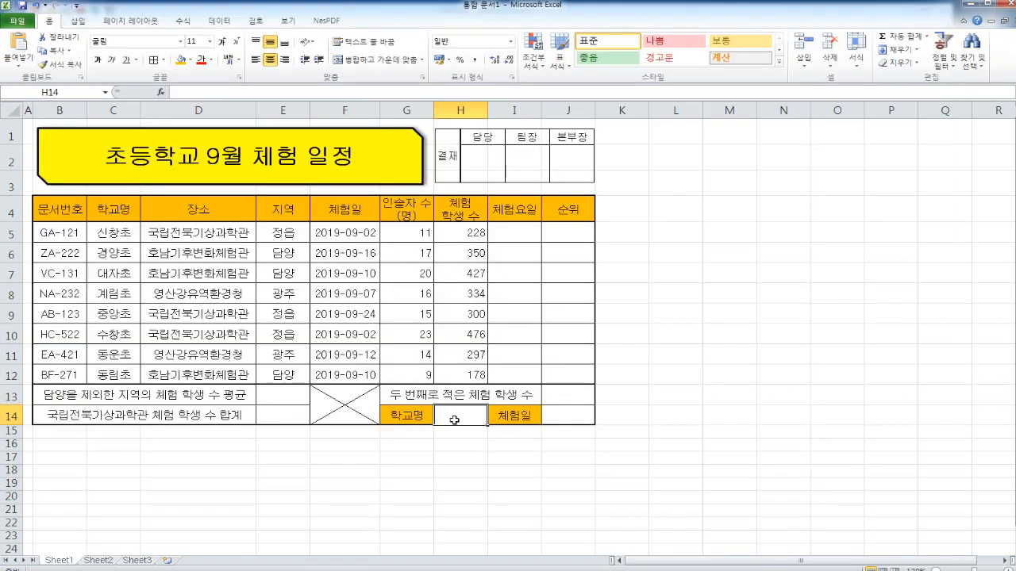
Step: Add list data validation to H14 with source =$C$5:$C$12, and choose 신창초 from its dropdown
{"action": "left_click", "coordinate": [222, 22]}
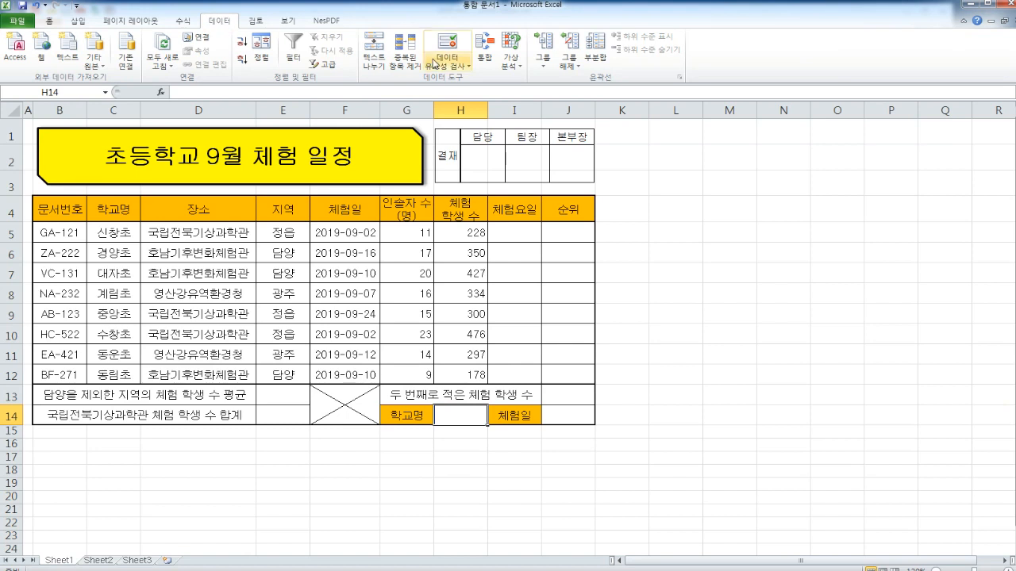
{"action": "left_click", "coordinate": [466, 72]}
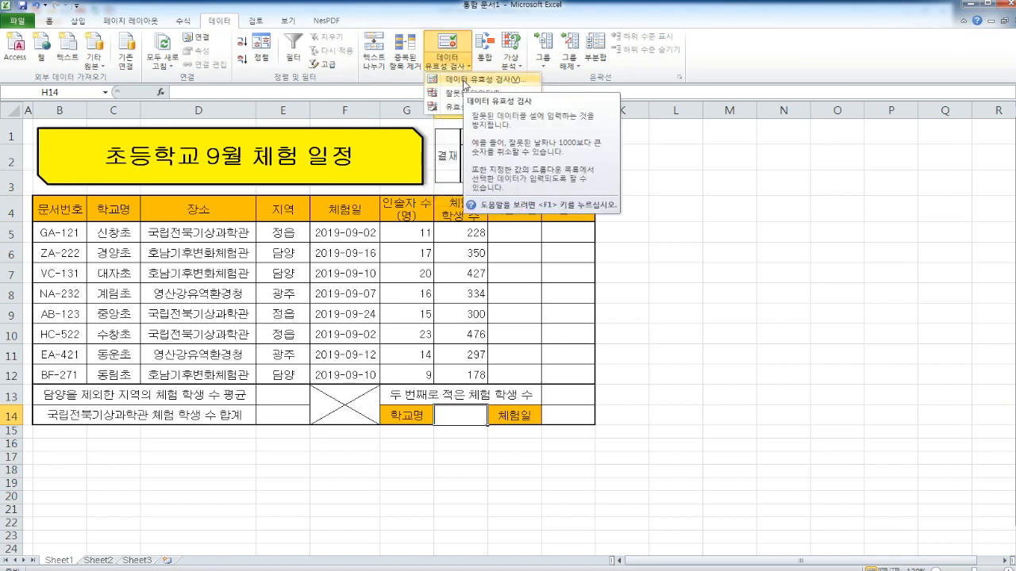
{"action": "left_click", "coordinate": [476, 79]}
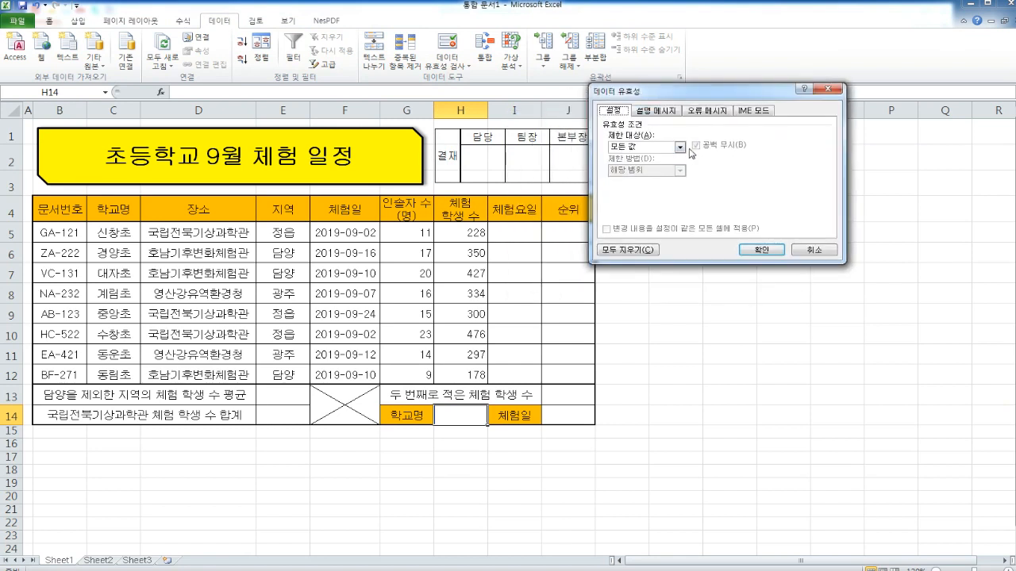
{"action": "left_click", "coordinate": [680, 148]}
{"action": "left_click", "coordinate": [657, 187]}
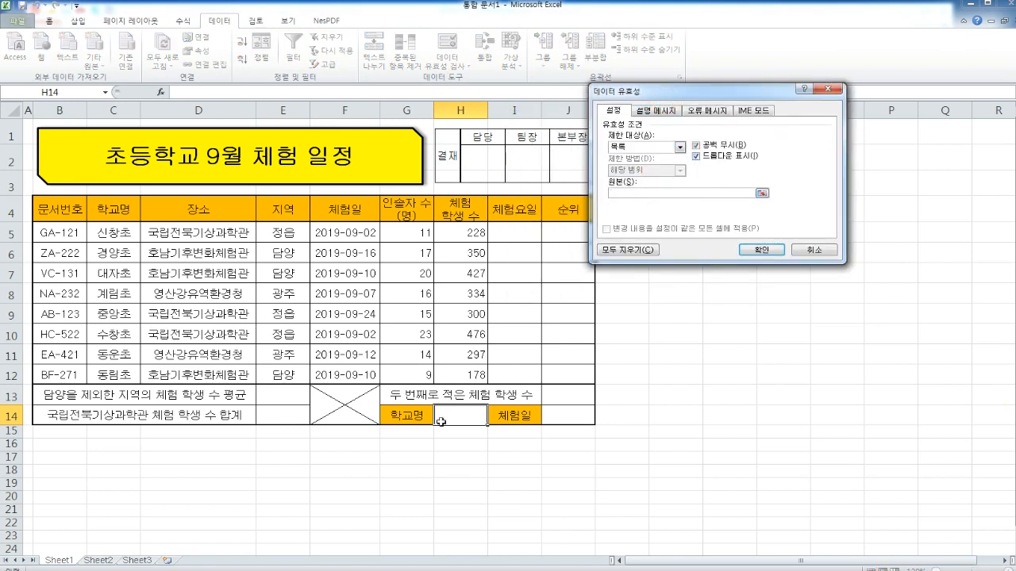
{"action": "left_click", "coordinate": [676, 195]}
{"action": "left_click_drag", "start_coordinate": [109, 234], "coordinate": [114, 374]}
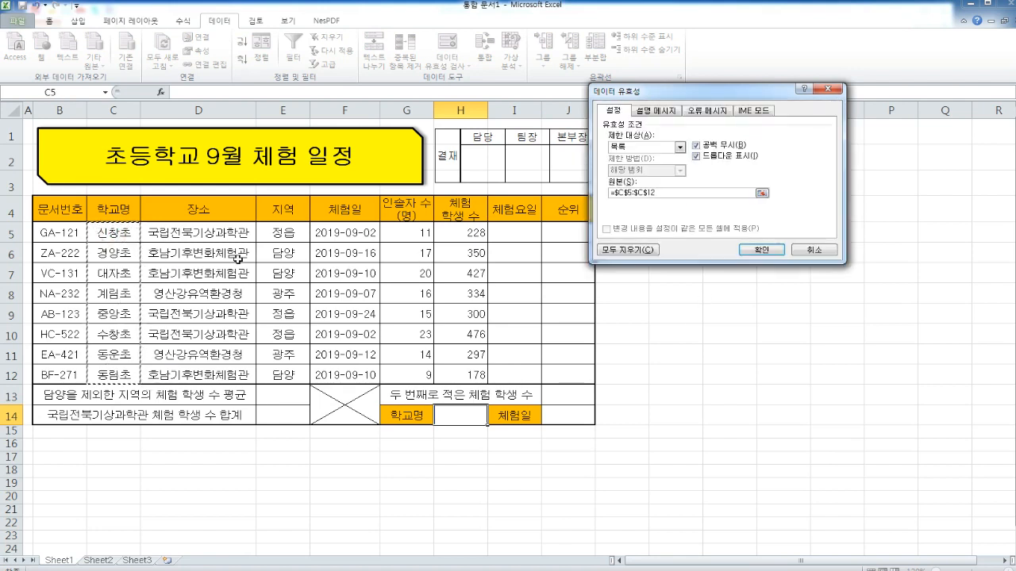
{"action": "left_click", "coordinate": [746, 250]}
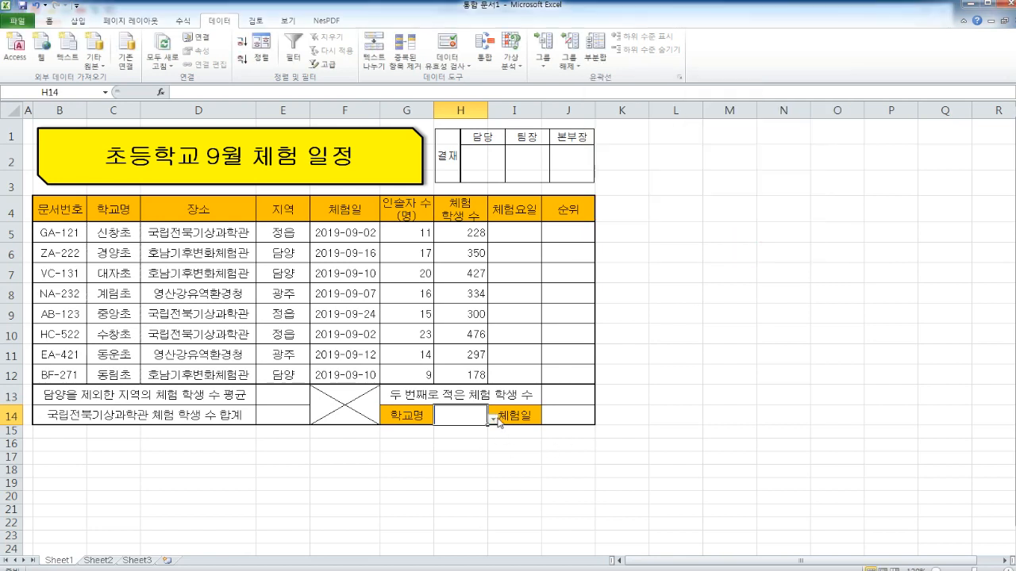
{"action": "left_click", "coordinate": [493, 419]}
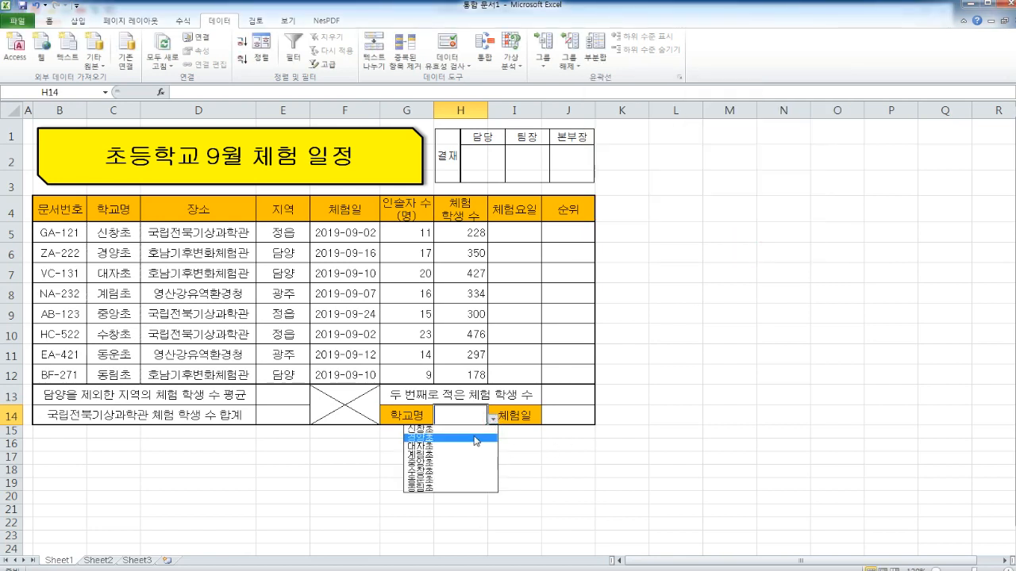
{"action": "left_click", "coordinate": [465, 429]}
Step: Trace how the school in H14 relates to the 체험일 result in J14, using the names and dates in rows 5 and 9
{"action": "left_click", "coordinate": [563, 421]}
{"action": "left_click", "coordinate": [111, 233]}
{"action": "left_click", "coordinate": [341, 233]}
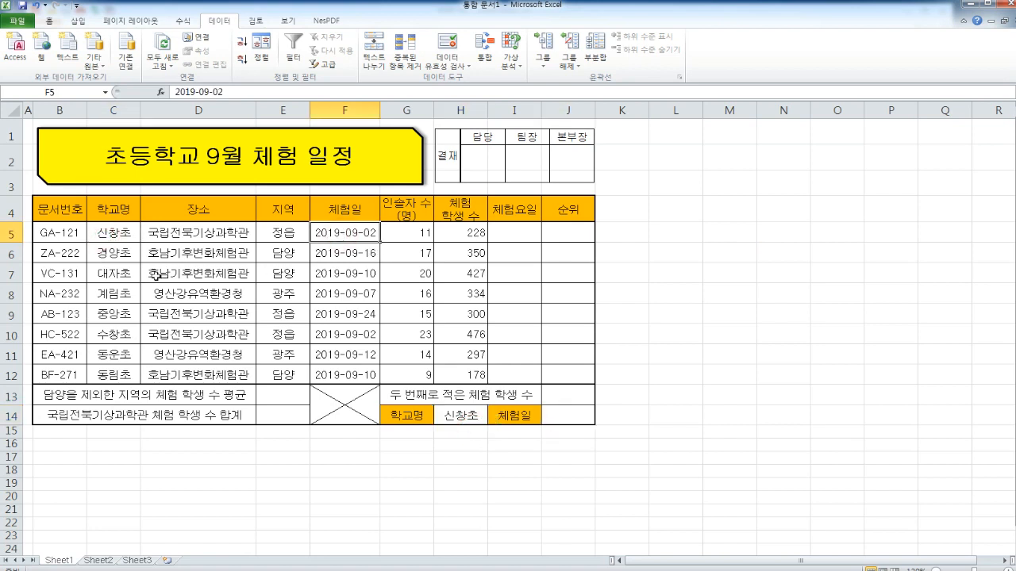
{"action": "left_click", "coordinate": [119, 315]}
{"action": "left_click", "coordinate": [351, 315]}
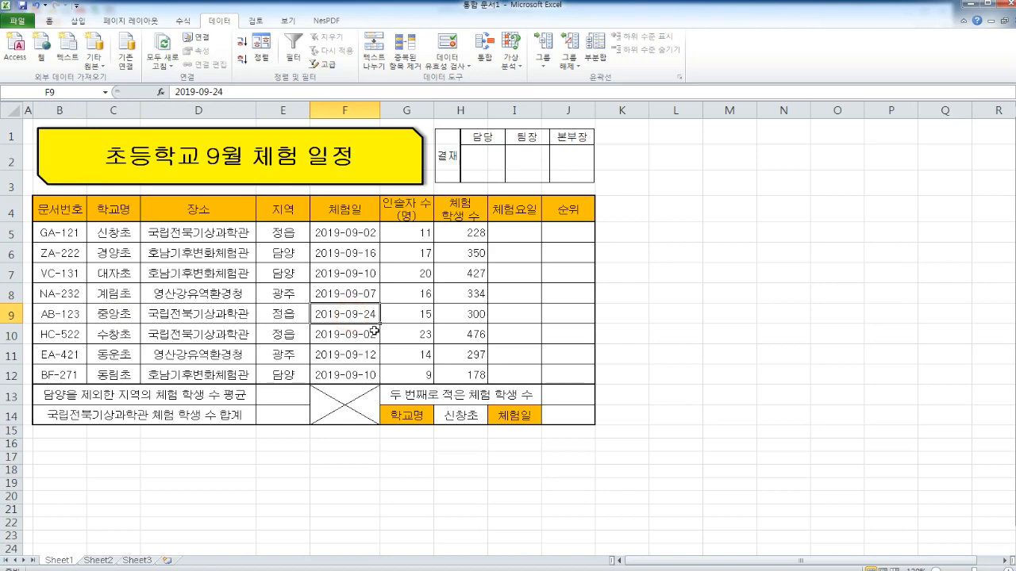
{"action": "left_click", "coordinate": [474, 414]}
{"action": "left_click", "coordinate": [575, 414]}
{"action": "left_click", "coordinate": [460, 414]}
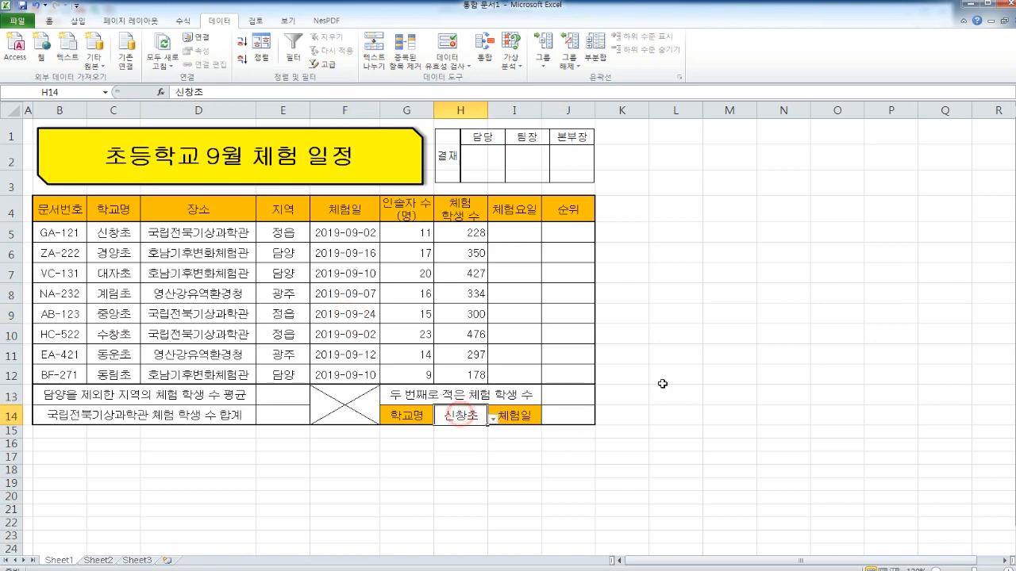
Step: Read the H5:H12 cell format and E5:E12 name definition conditions in the exam PDF, and compare them with the sample output
{"action": "left_click", "coordinate": [511, 570]}
{"action": "scroll", "coordinate": [494, 212], "scroll_direction": "down", "scroll_amount": 2}
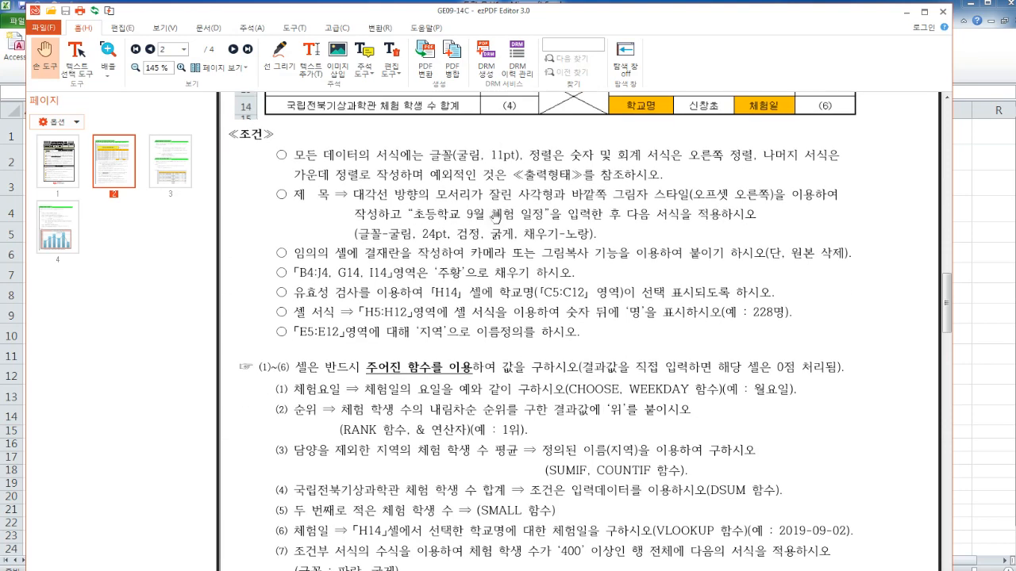
{"action": "scroll", "coordinate": [447, 319], "scroll_direction": "down", "scroll_amount": 1}
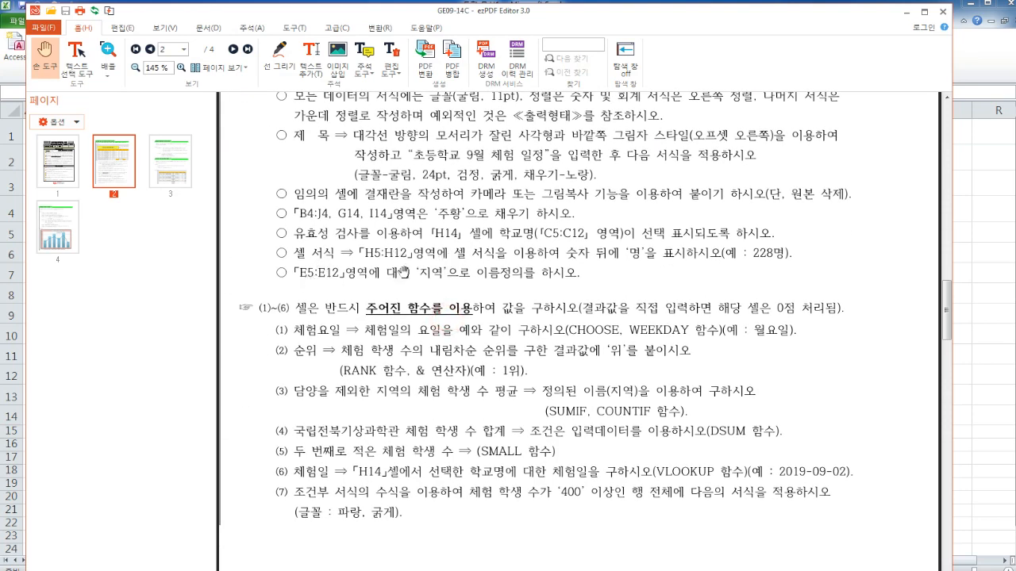
{"action": "scroll", "coordinate": [475, 266], "scroll_direction": "up", "scroll_amount": 2}
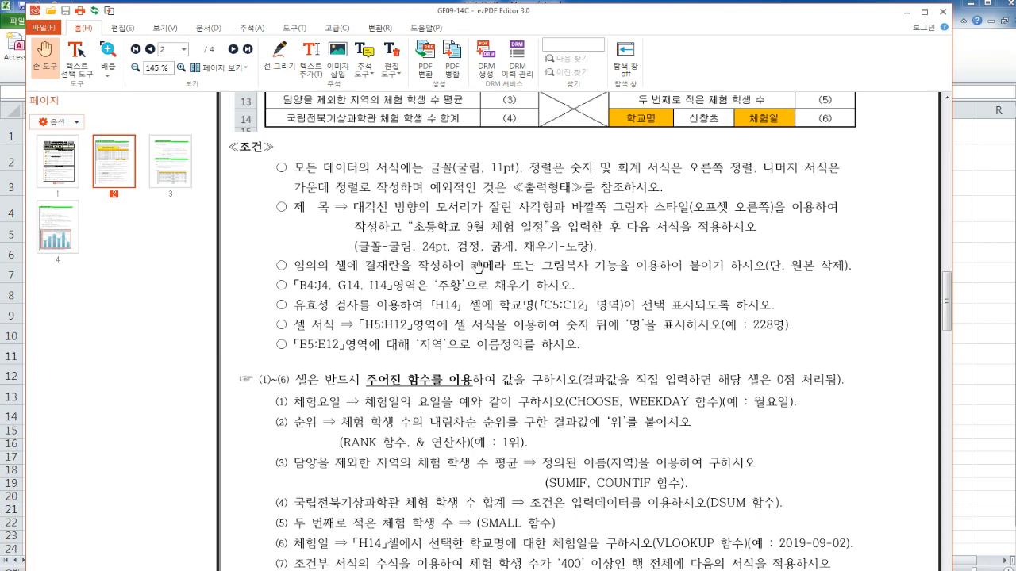
{"action": "scroll", "coordinate": [480, 268], "scroll_direction": "up", "scroll_amount": 8}
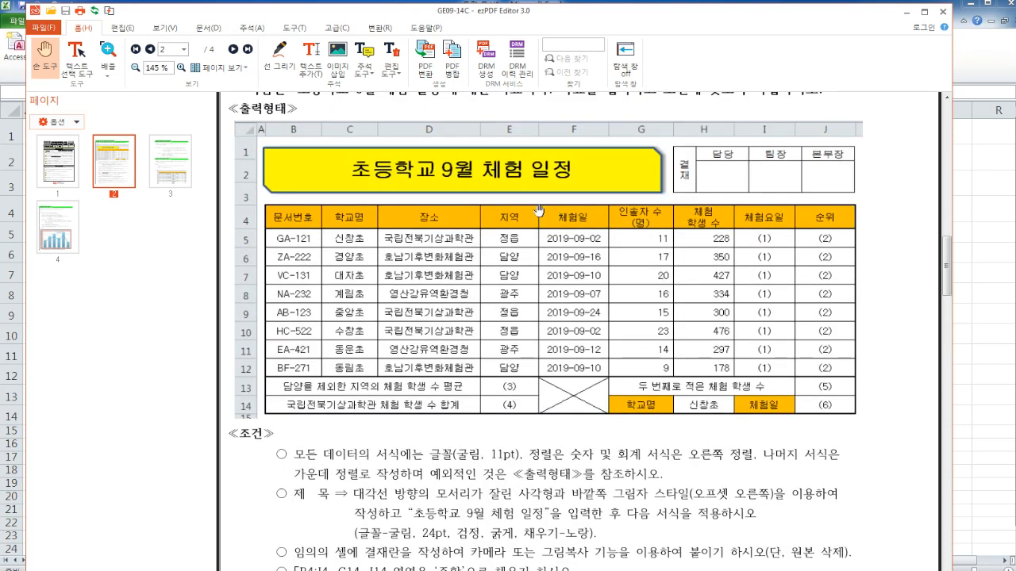
{"action": "left_click", "coordinate": [976, 336]}
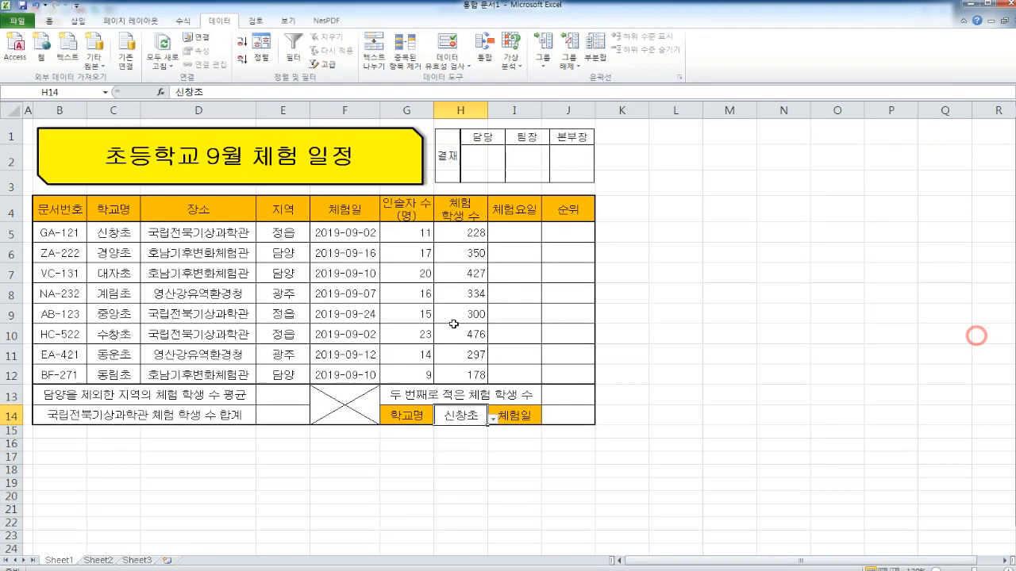
Step: Define the name 지역 for the region cells E5:E12, checking the range against the condition in the exam PDF
{"action": "left_click", "coordinate": [295, 232]}
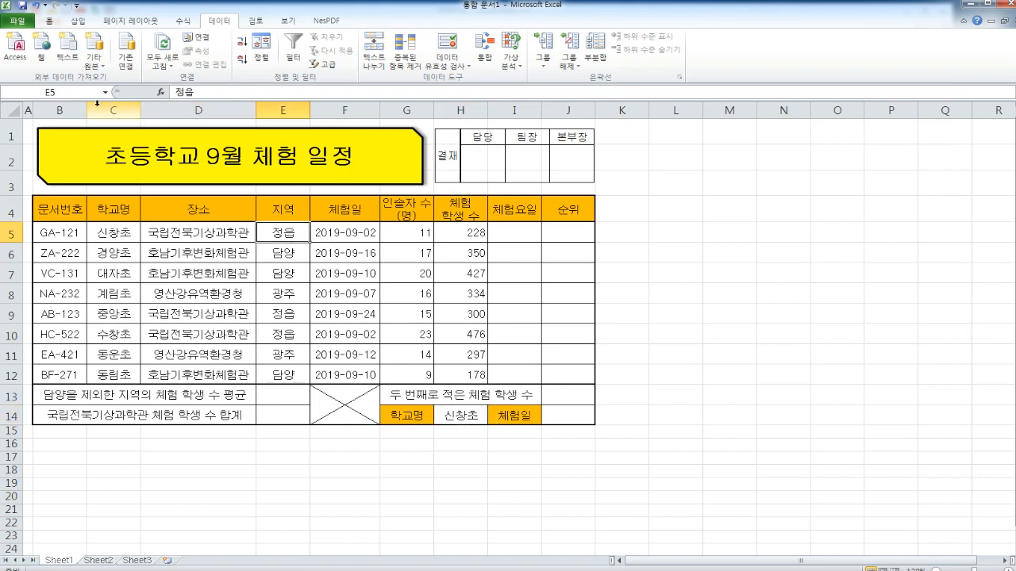
{"action": "left_click", "coordinate": [46, 22]}
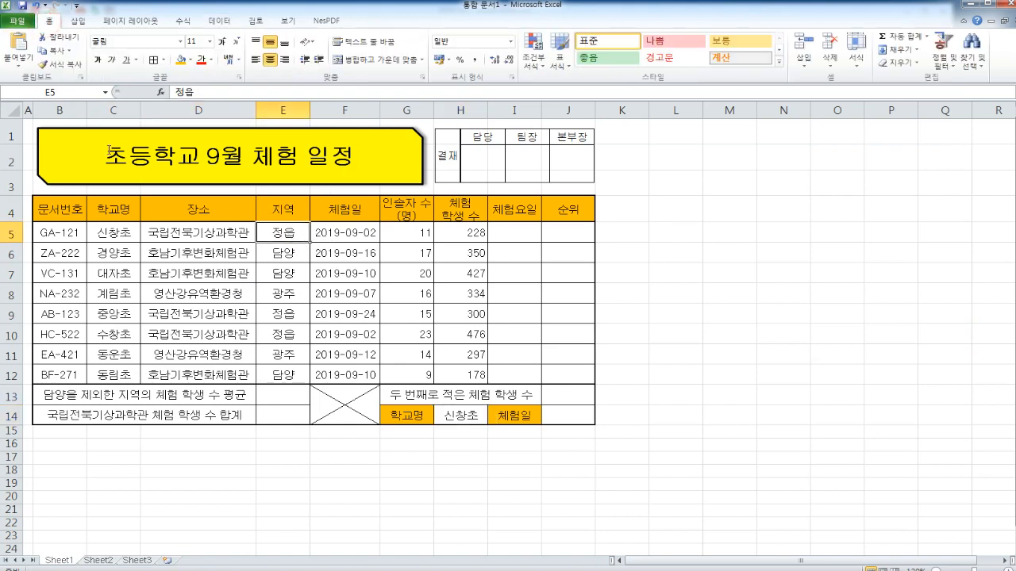
{"action": "left_click", "coordinate": [288, 267]}
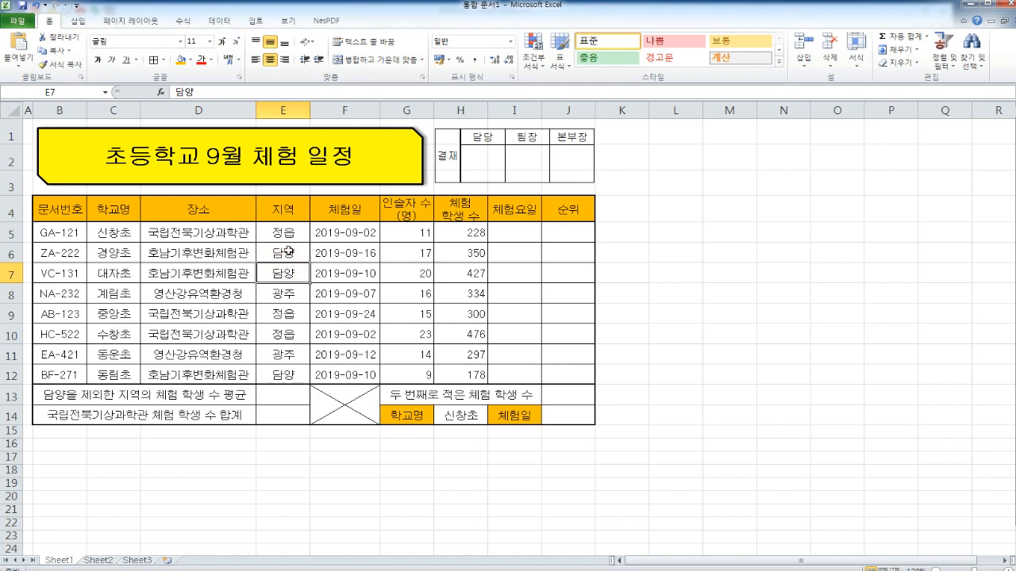
{"action": "left_click_drag", "start_coordinate": [288, 233], "coordinate": [284, 368]}
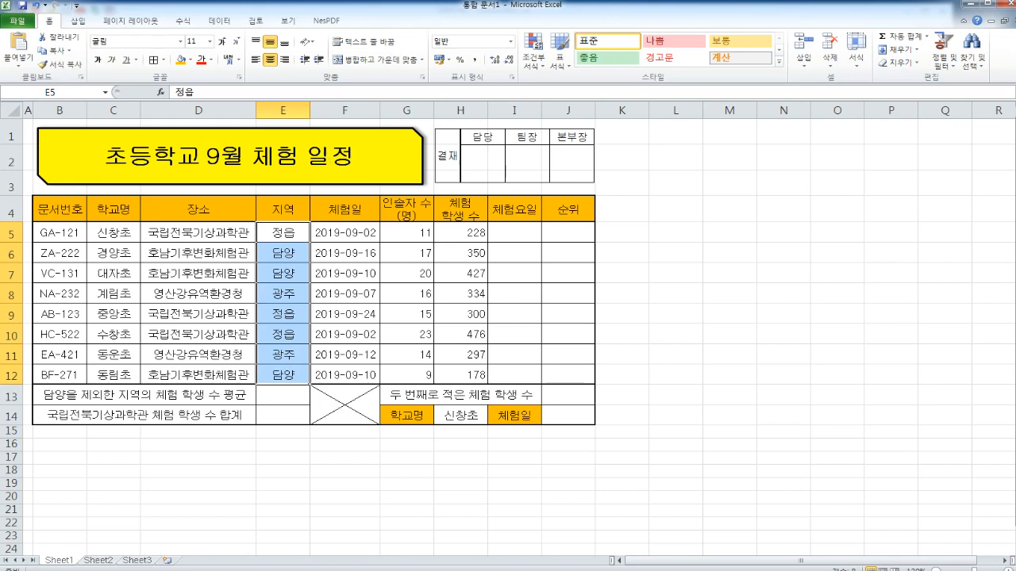
{"action": "key", "text": "alt+Tab"}
{"action": "scroll", "coordinate": [604, 353], "scroll_direction": "down", "scroll_amount": 8}
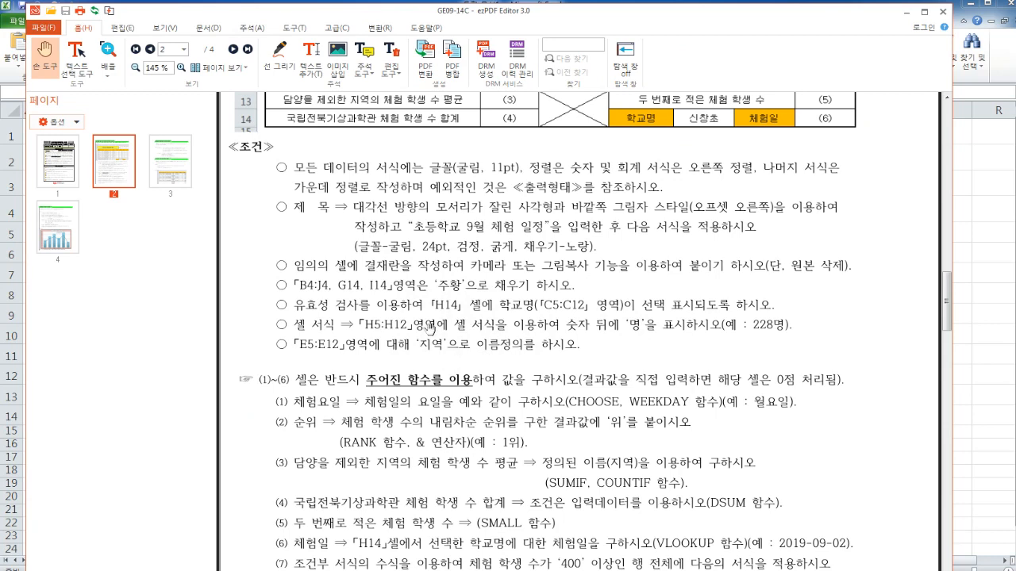
{"action": "left_click", "coordinate": [994, 355]}
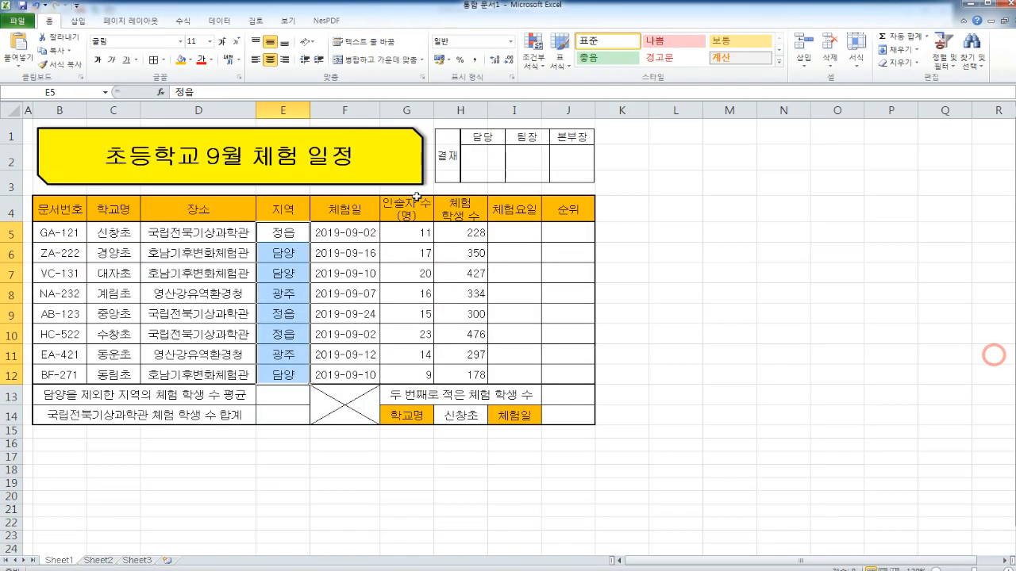
{"action": "left_click", "coordinate": [86, 94]}
{"action": "type", "text": "지역"}
Step: Reselect the region cells E5:E12 to check the defined name, and move the selection to H10
{"action": "left_click", "coordinate": [283, 232]}
{"action": "left_click", "coordinate": [282, 253]}
{"action": "left_click", "coordinate": [283, 273]}
{"action": "left_click_drag", "start_coordinate": [283, 232], "coordinate": [282, 374]}
{"action": "left_click", "coordinate": [480, 333]}
Step: Read the exam PDF's condition on showing 명 after the numbers in H5:H12, along with the sample table, and return to the workbook
{"action": "key", "text": "alt+Tab"}
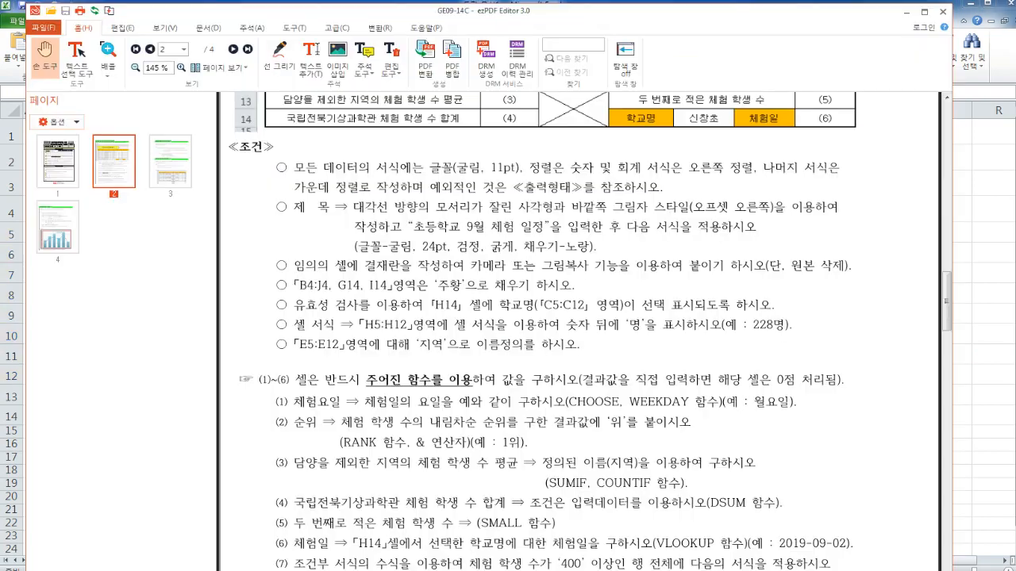
{"action": "scroll", "coordinate": [416, 309], "scroll_direction": "down", "scroll_amount": 1}
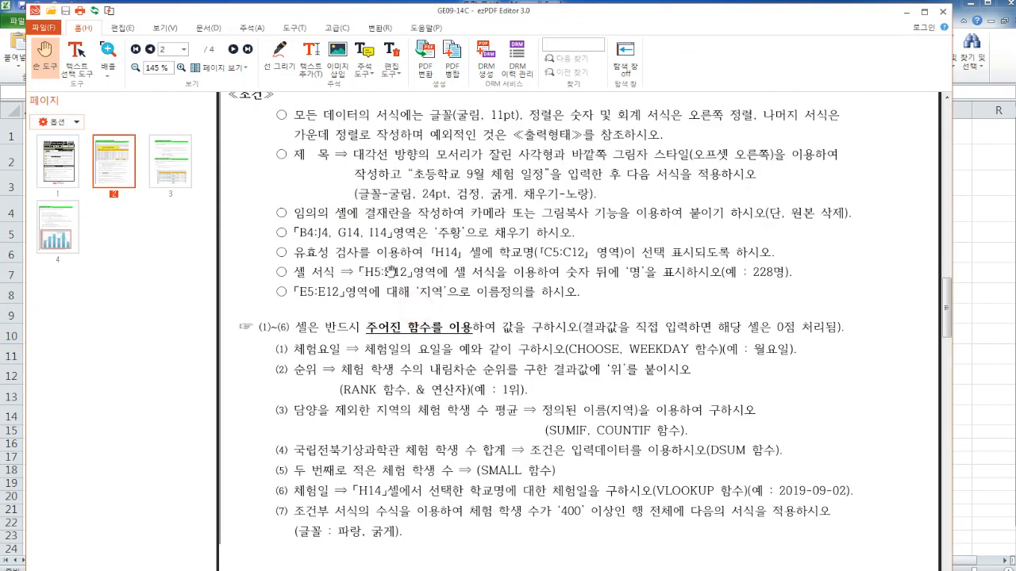
{"action": "scroll", "coordinate": [468, 254], "scroll_direction": "up", "scroll_amount": 6}
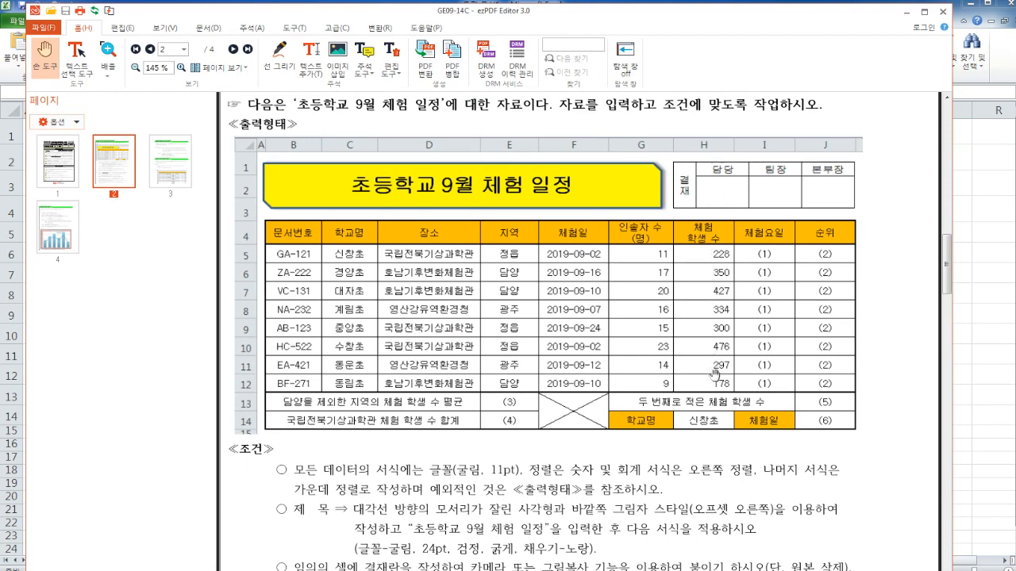
{"action": "scroll", "coordinate": [713, 373], "scroll_direction": "down", "scroll_amount": 5}
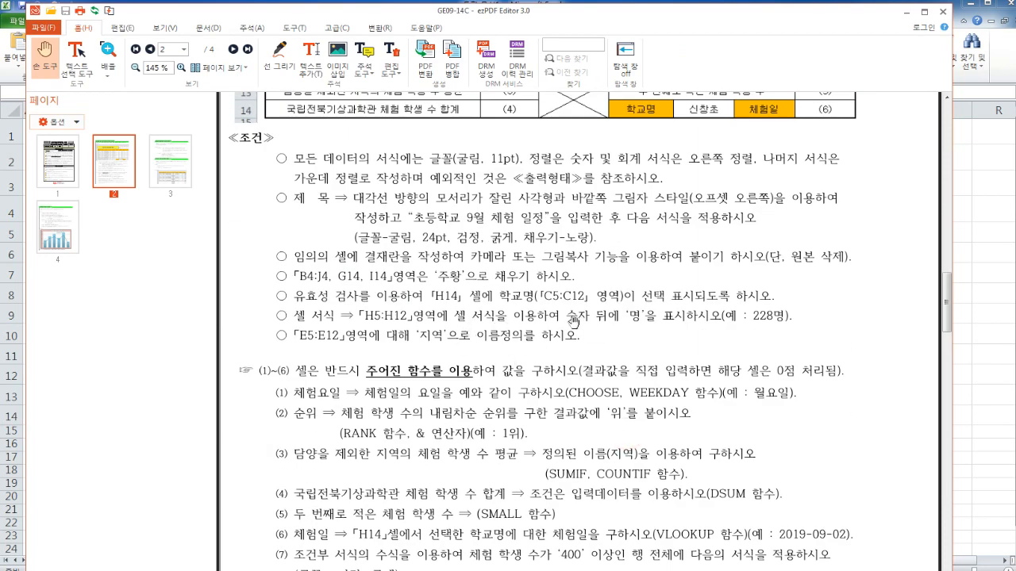
{"action": "scroll", "coordinate": [729, 319], "scroll_direction": "up", "scroll_amount": 3}
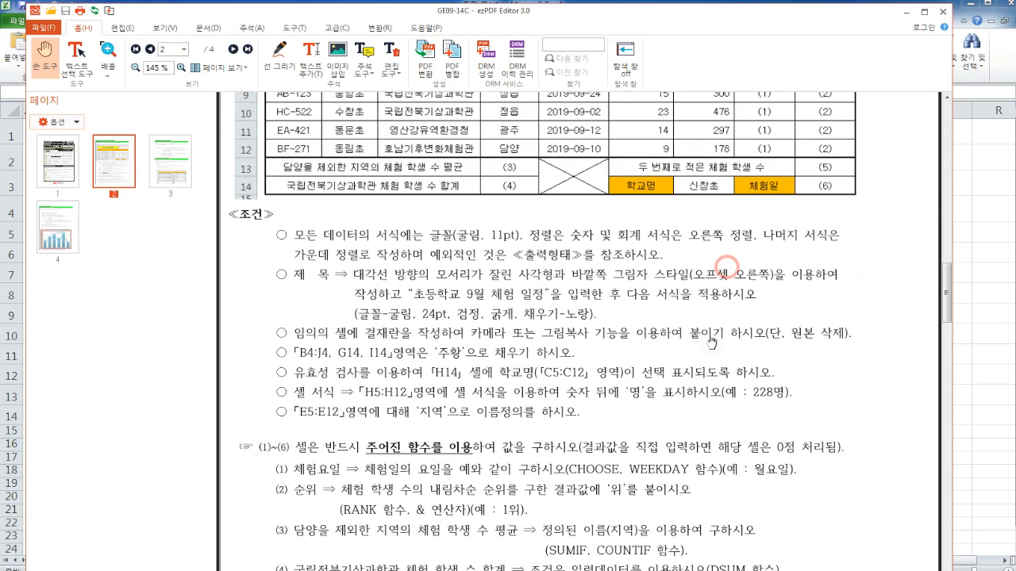
{"action": "scroll", "coordinate": [774, 449], "scroll_direction": "down", "scroll_amount": 3}
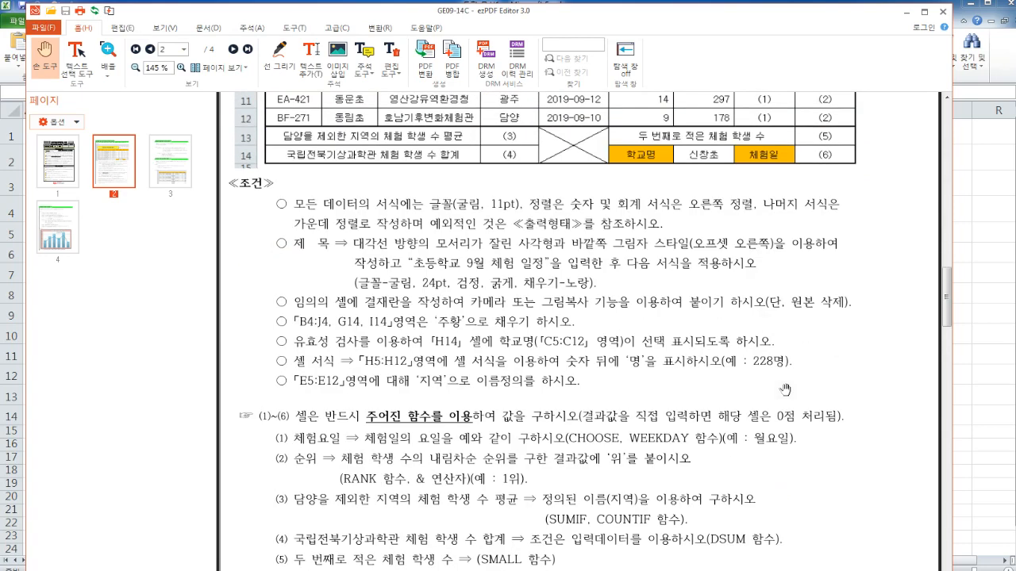
{"action": "left_click", "coordinate": [968, 387]}
Step: Open the cell format settings for the student counts in H5:H12 and choose the custom number format category (사용자 지정)
{"action": "left_click_drag", "start_coordinate": [465, 237], "coordinate": [470, 365]}
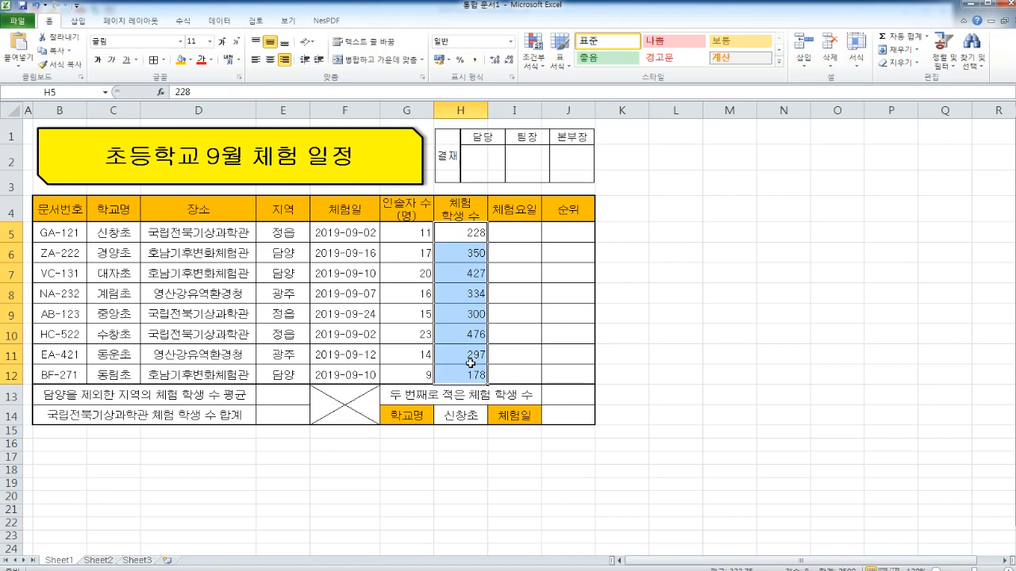
{"action": "key", "text": "ctrl+1"}
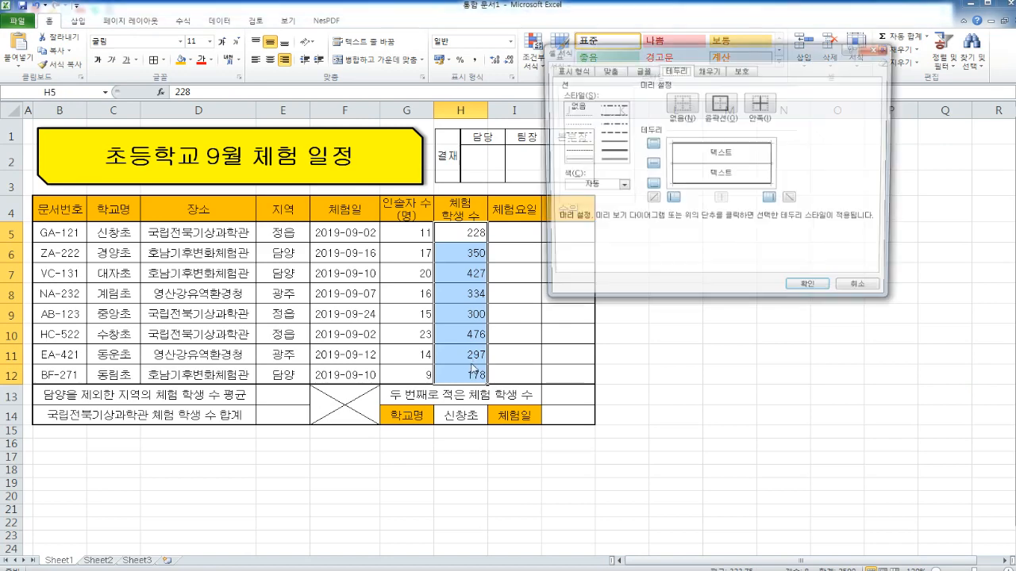
{"action": "left_click_drag", "start_coordinate": [657, 51], "coordinate": [720, 64]}
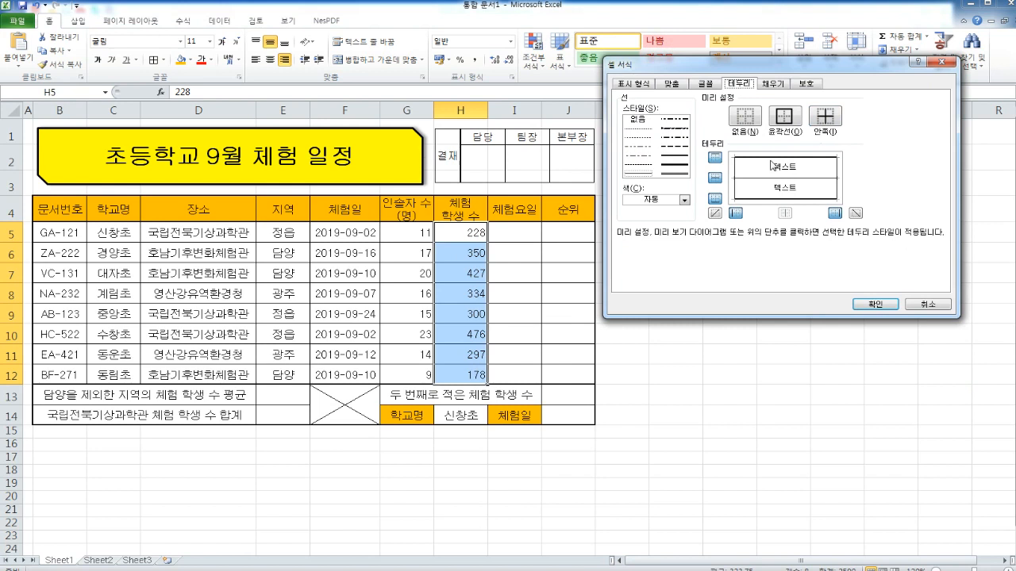
{"action": "left_click", "coordinate": [639, 85]}
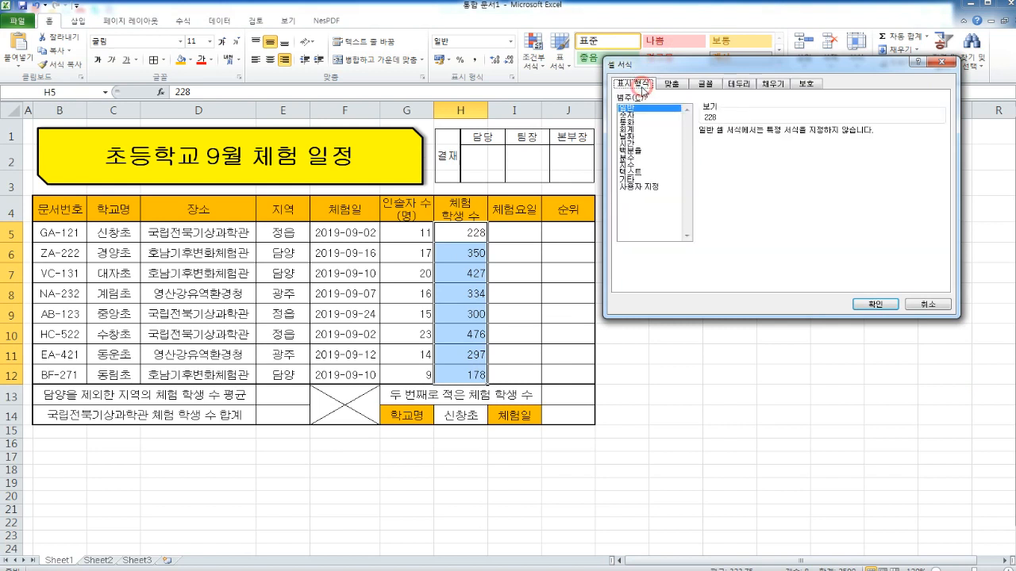
{"action": "left_click", "coordinate": [649, 187]}
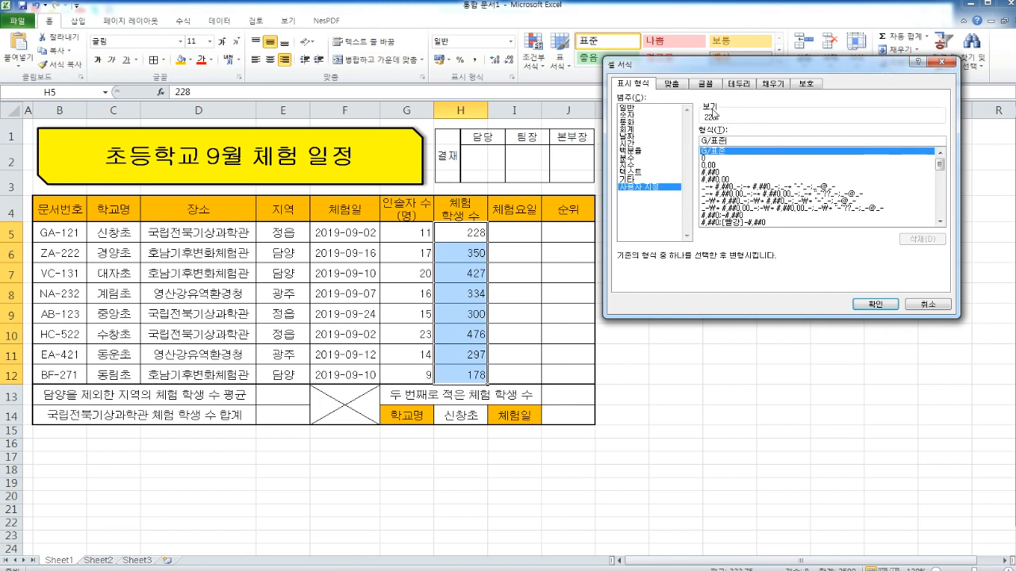
Step: Apply the custom number format G/표준명 to the student counts in H5:H12
{"action": "left_click", "coordinate": [737, 141]}
{"action": "type", "text": "명"}
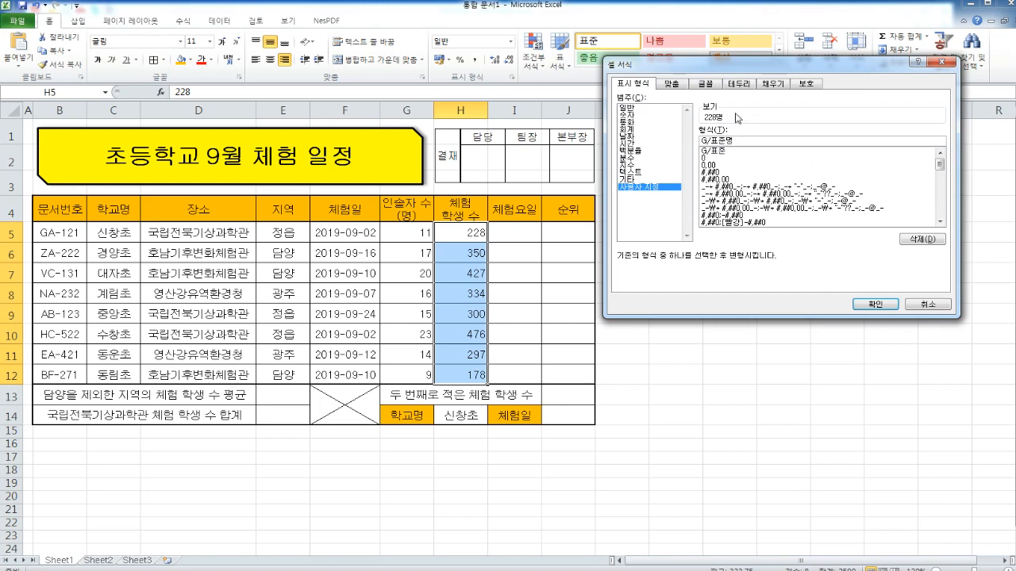
{"action": "left_click", "coordinate": [871, 304]}
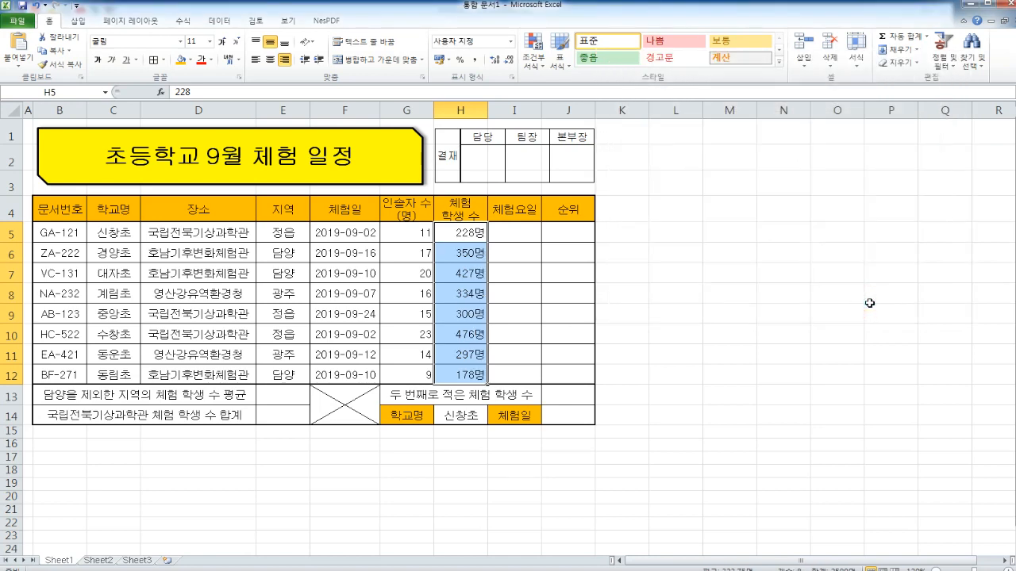
{"action": "left_click", "coordinate": [412, 278]}
{"action": "left_click", "coordinate": [337, 251]}
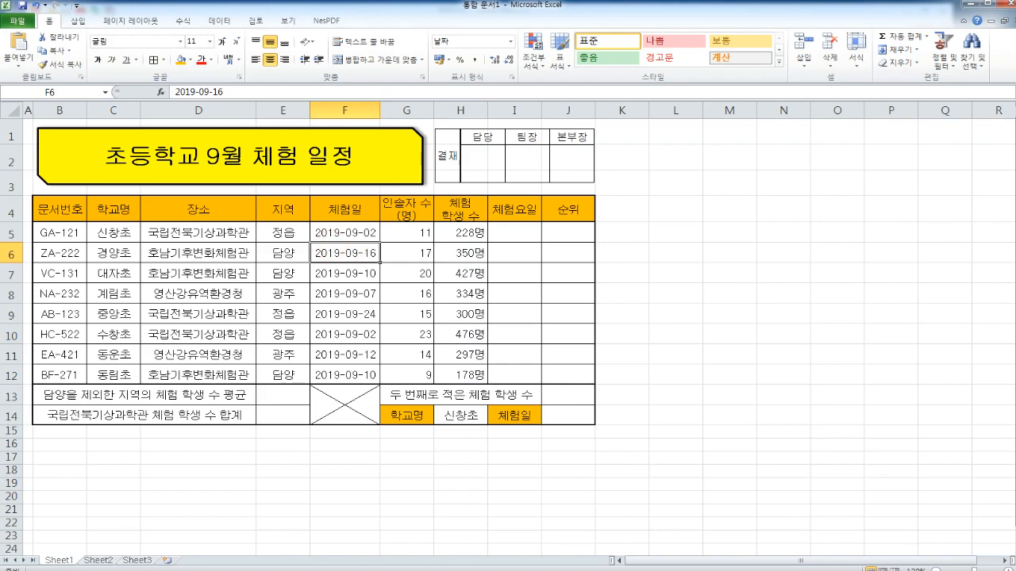
Step: Switch to the GE09-14C exam sheet in ezPDF Editor and read the formatting conditions and function tasks (1) to (7) on page 2
{"action": "key", "text": "alt+Tab"}
{"action": "scroll", "coordinate": [515, 295], "scroll_direction": "down", "scroll_amount": 1}
{"action": "scroll", "coordinate": [511, 292], "scroll_direction": "up", "scroll_amount": 4}
{"action": "scroll", "coordinate": [490, 296], "scroll_direction": "down", "scroll_amount": 1}
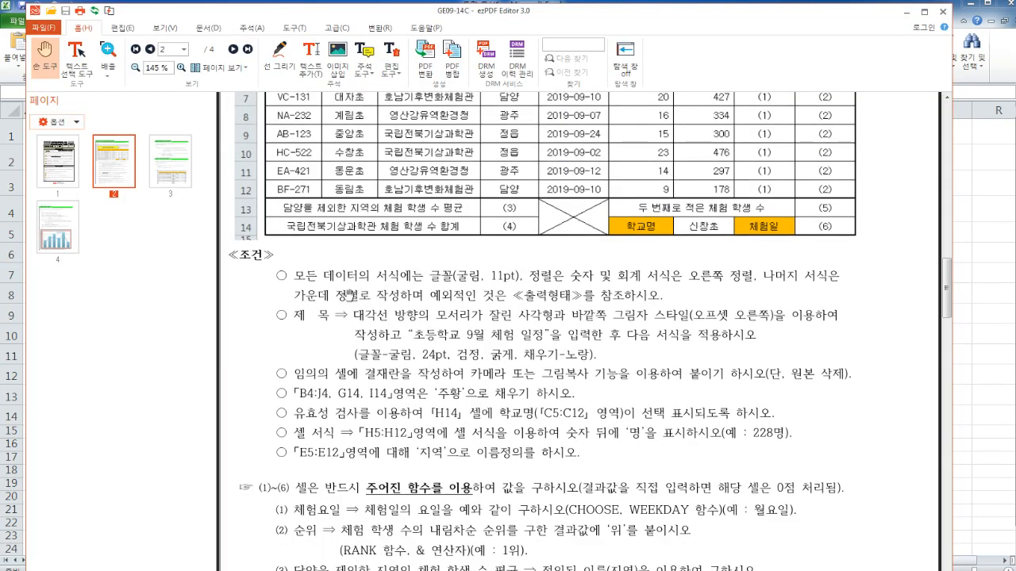
{"action": "scroll", "coordinate": [656, 303], "scroll_direction": "down", "scroll_amount": 3}
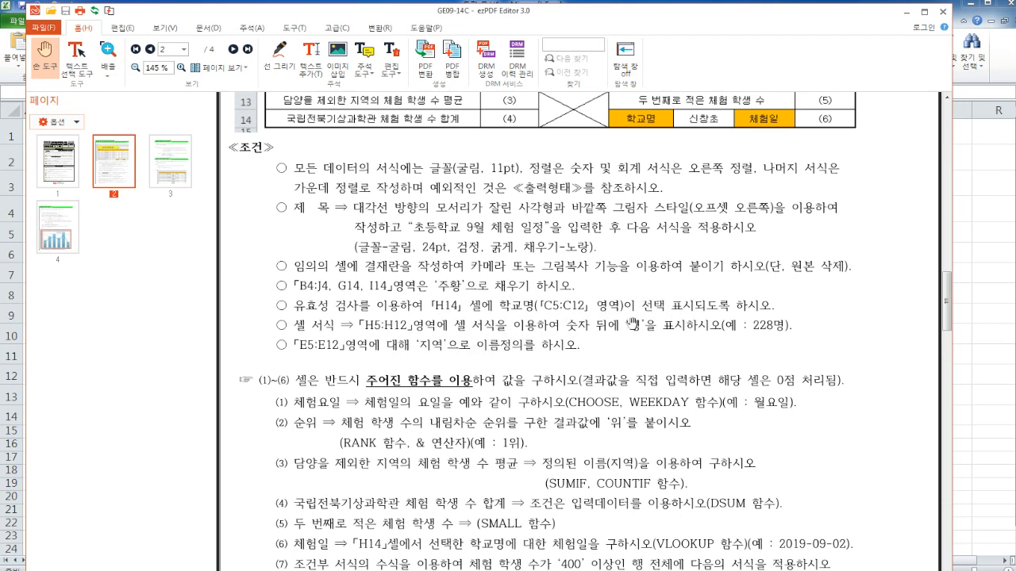
{"action": "scroll", "coordinate": [633, 322], "scroll_direction": "down", "scroll_amount": 3}
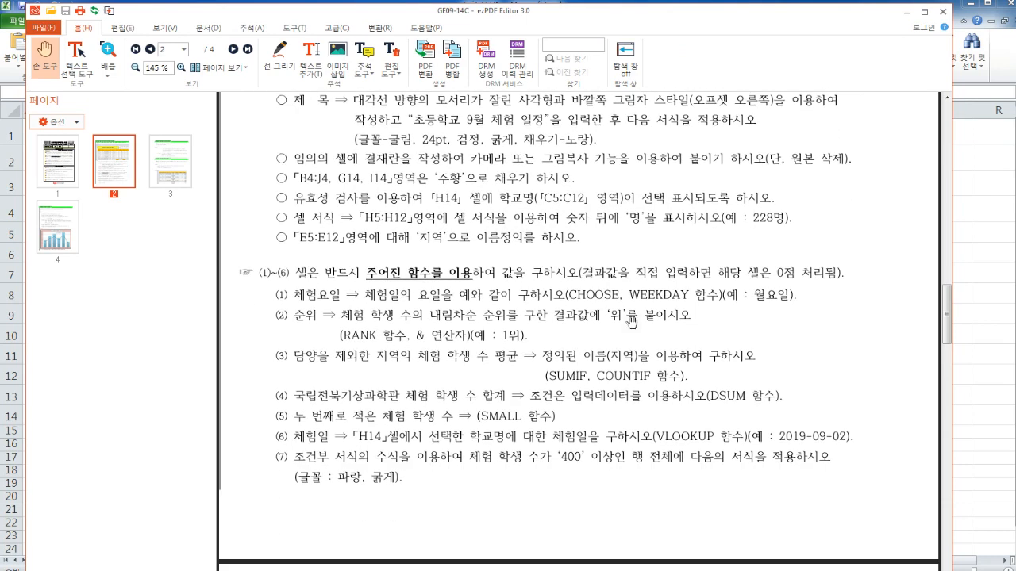
{"action": "scroll", "coordinate": [482, 276], "scroll_direction": "up", "scroll_amount": 1}
{"action": "scroll", "coordinate": [483, 276], "scroll_direction": "down", "scroll_amount": 1}
{"action": "scroll", "coordinate": [482, 278], "scroll_direction": "down", "scroll_amount": 1}
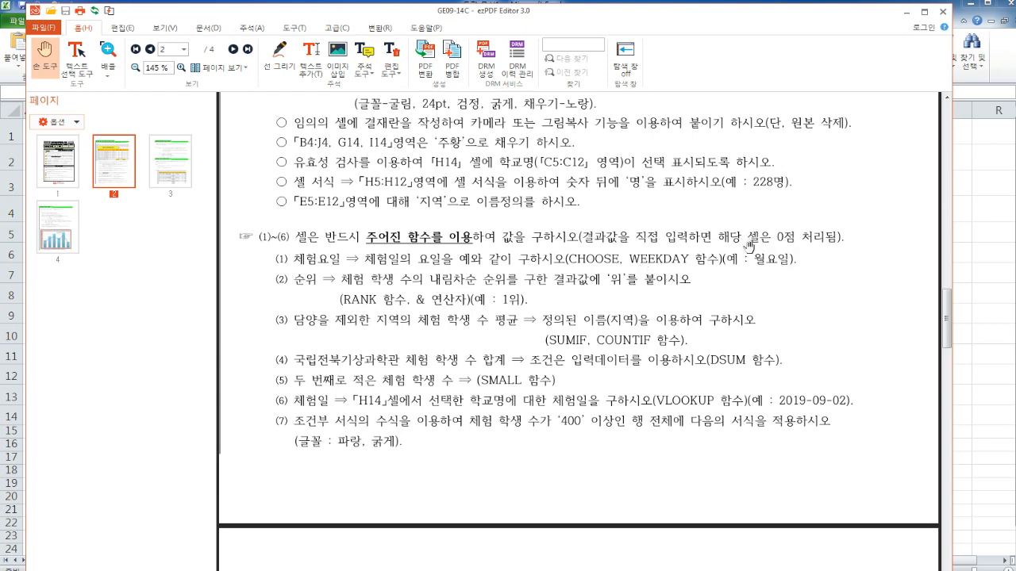
{"action": "left_click", "coordinate": [1002, 324]}
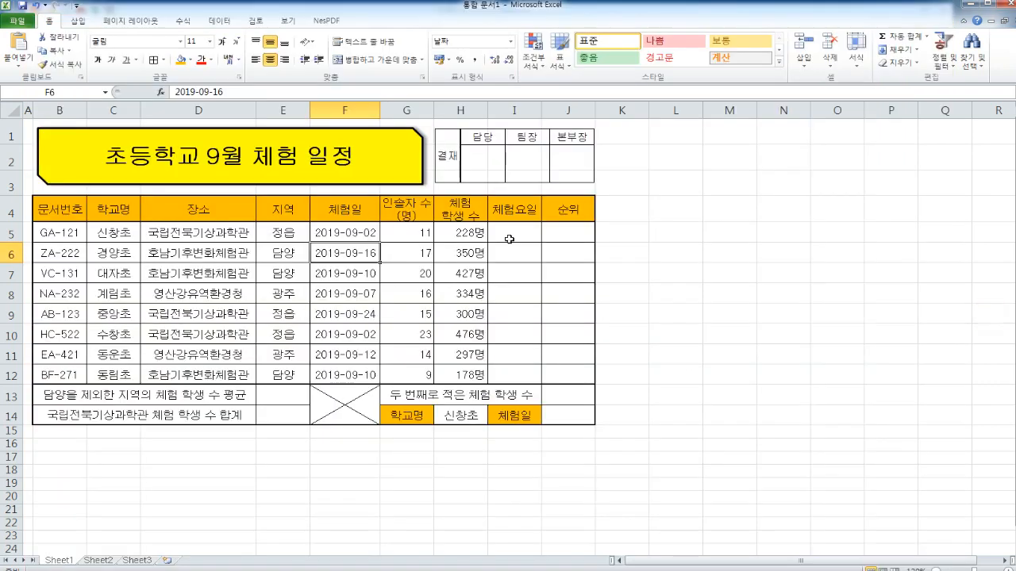
Step: Review the dates in F5:F12, select the first 체험요일 cell I5, and recheck the exam sheet's function instructions
{"action": "left_click_drag", "start_coordinate": [349, 232], "coordinate": [341, 374]}
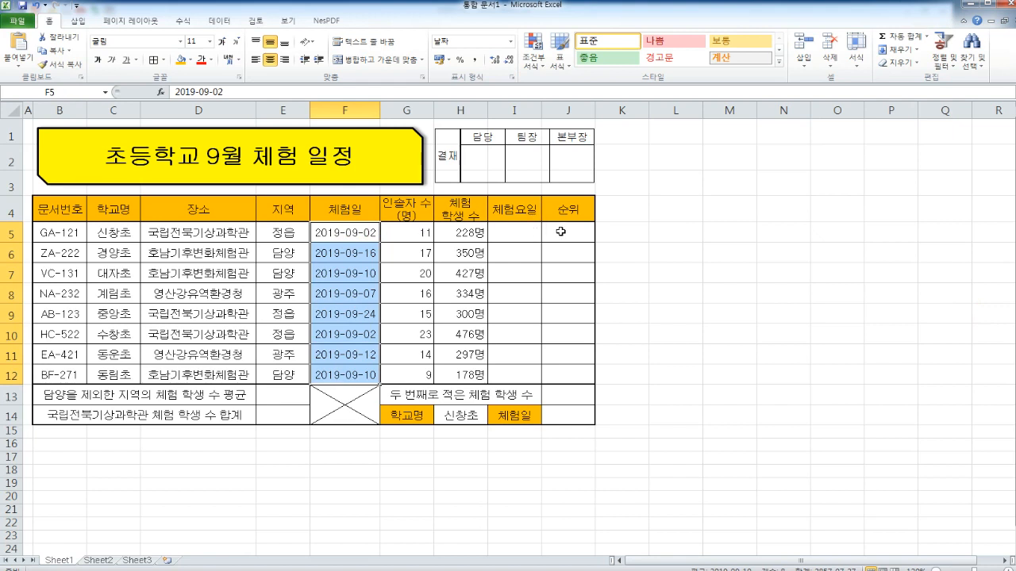
{"action": "left_click_drag", "start_coordinate": [342, 236], "coordinate": [347, 379]}
{"action": "left_click", "coordinate": [476, 232]}
{"action": "left_click", "coordinate": [505, 233]}
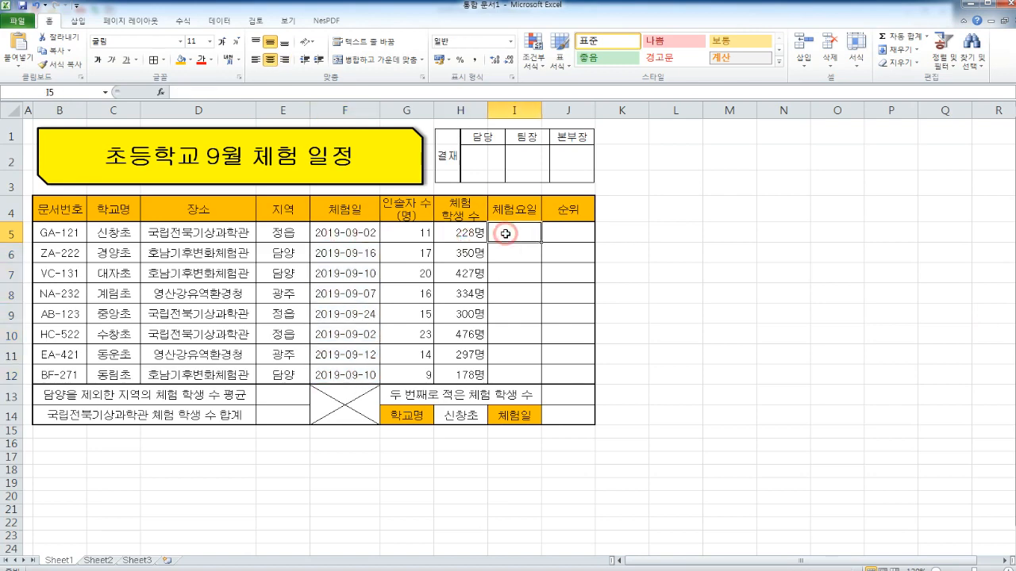
{"action": "key", "text": "alt+Tab"}
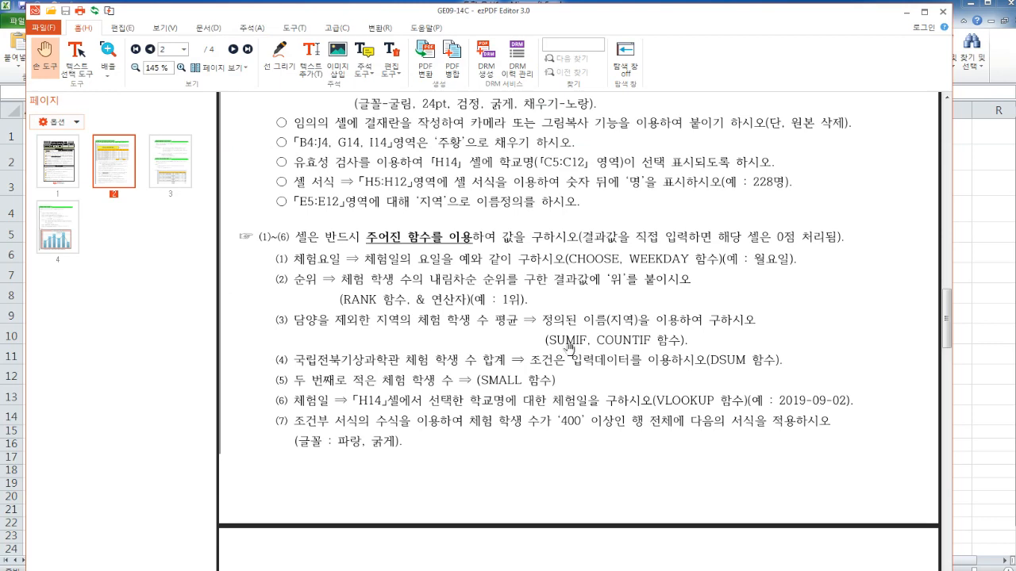
{"action": "left_click", "coordinate": [906, 12]}
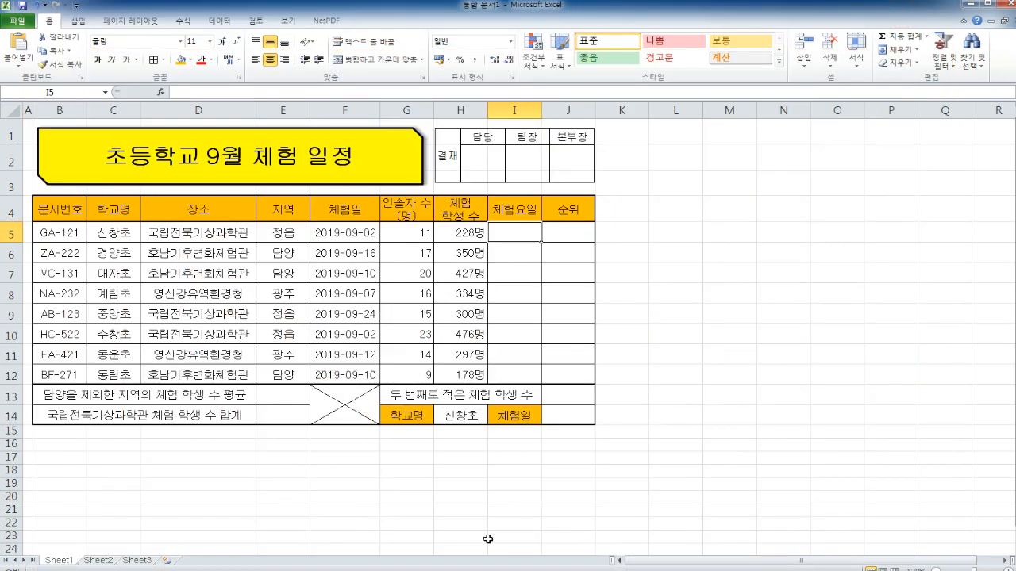
Step: Switch to the function summary document in Hangul and find the section on the CHOOSE function
{"action": "key", "text": "alt+Tab"}
{"action": "scroll", "coordinate": [406, 175], "scroll_direction": "up", "scroll_amount": 5}
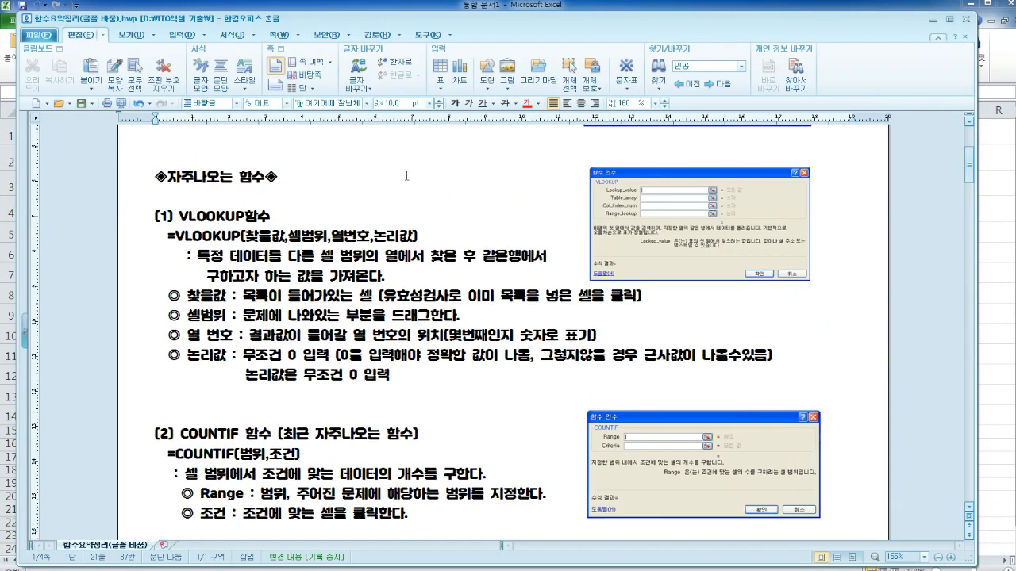
{"action": "scroll", "coordinate": [405, 182], "scroll_direction": "down", "scroll_amount": 9}
{"action": "scroll", "coordinate": [405, 187], "scroll_direction": "down", "scroll_amount": 10}
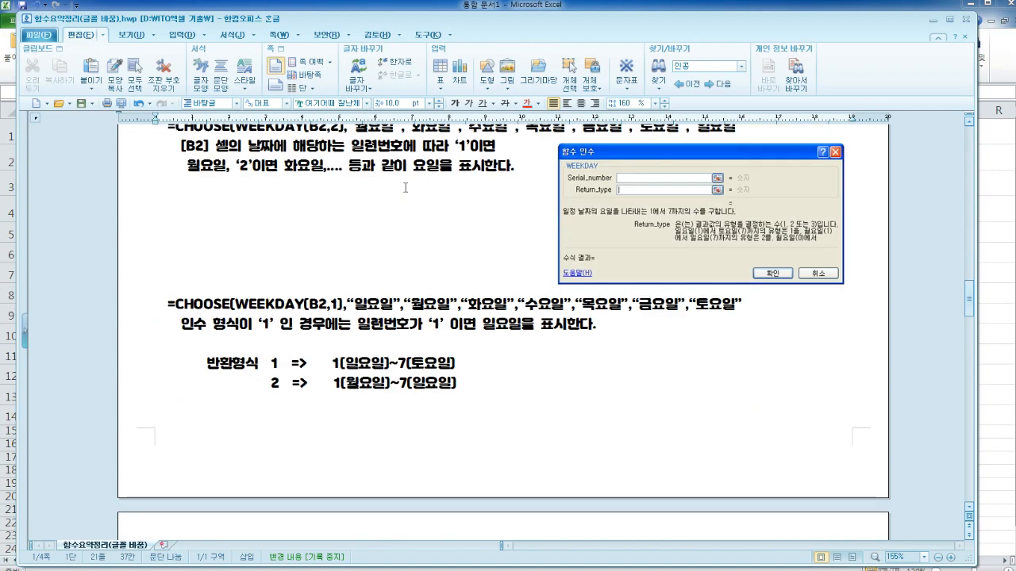
{"action": "scroll", "coordinate": [405, 187], "scroll_direction": "up", "scroll_amount": 2}
{"action": "scroll", "coordinate": [404, 189], "scroll_direction": "down", "scroll_amount": 1}
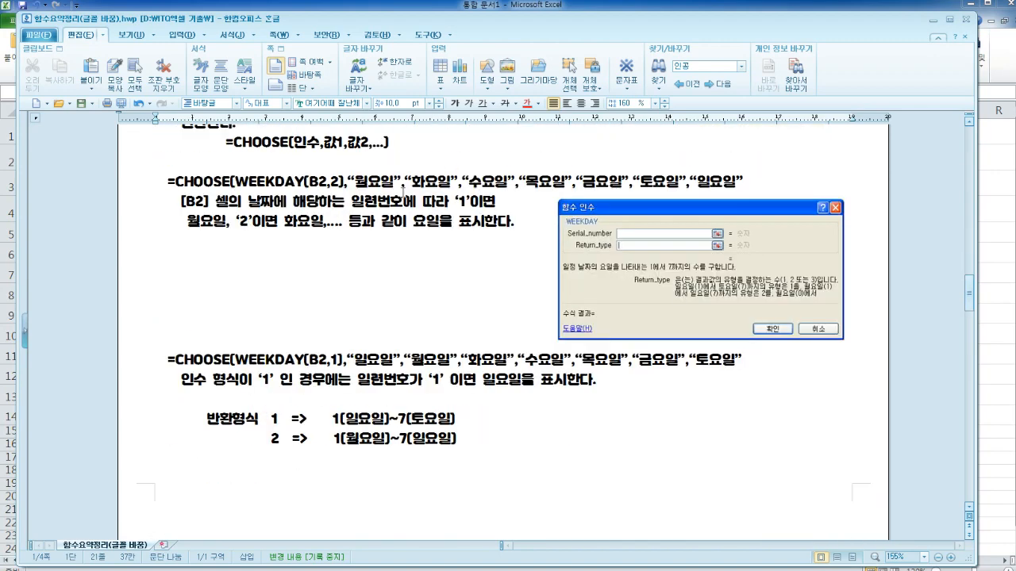
{"action": "scroll", "coordinate": [404, 191], "scroll_direction": "up", "scroll_amount": 1}
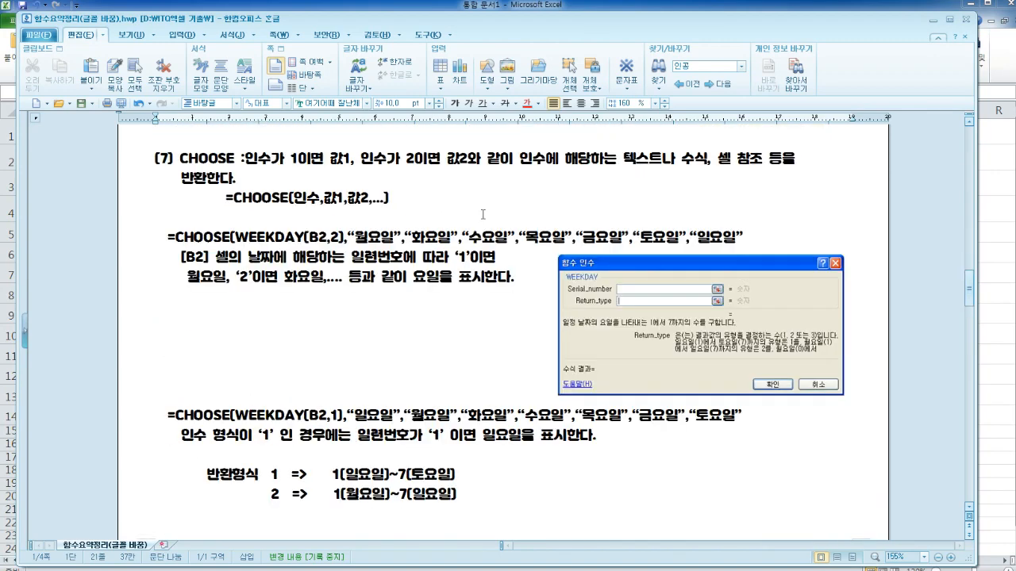
Step: Enlarge the function summary to 210% and read its introductory rules on starting formulas with = and opening the function wizard
{"action": "scroll", "coordinate": [482, 214], "scroll_direction": "up", "scroll_amount": 20}
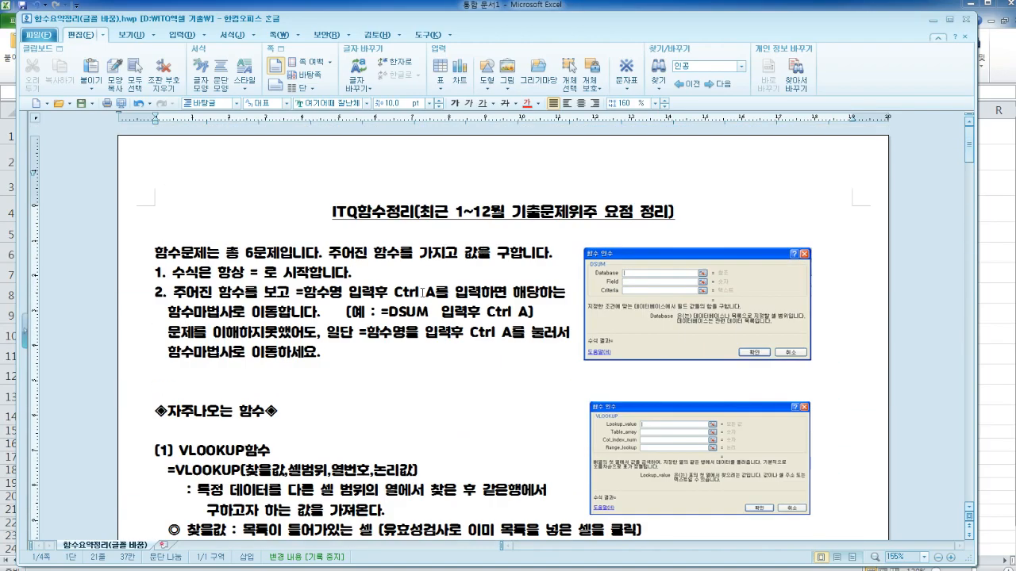
{"action": "scroll", "coordinate": [414, 293], "scroll_direction": "down", "scroll_amount": 2}
{"action": "scroll", "coordinate": [412, 293], "scroll_direction": "up", "scroll_amount": 1}
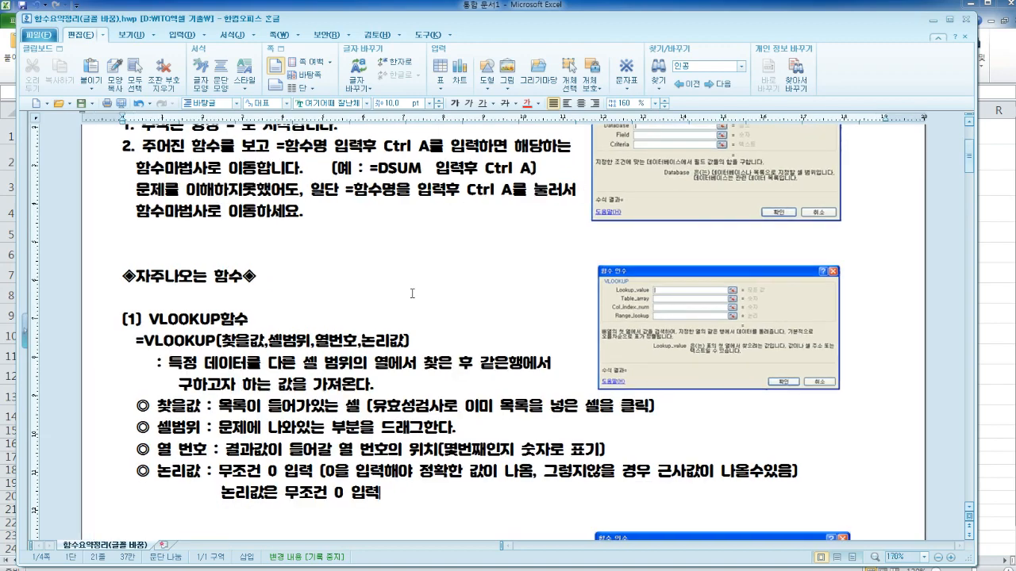
{"action": "scroll", "coordinate": [413, 292], "scroll_direction": "up", "scroll_amount": 3}
{"action": "left_click_drag", "start_coordinate": [219, 276], "coordinate": [272, 282]}
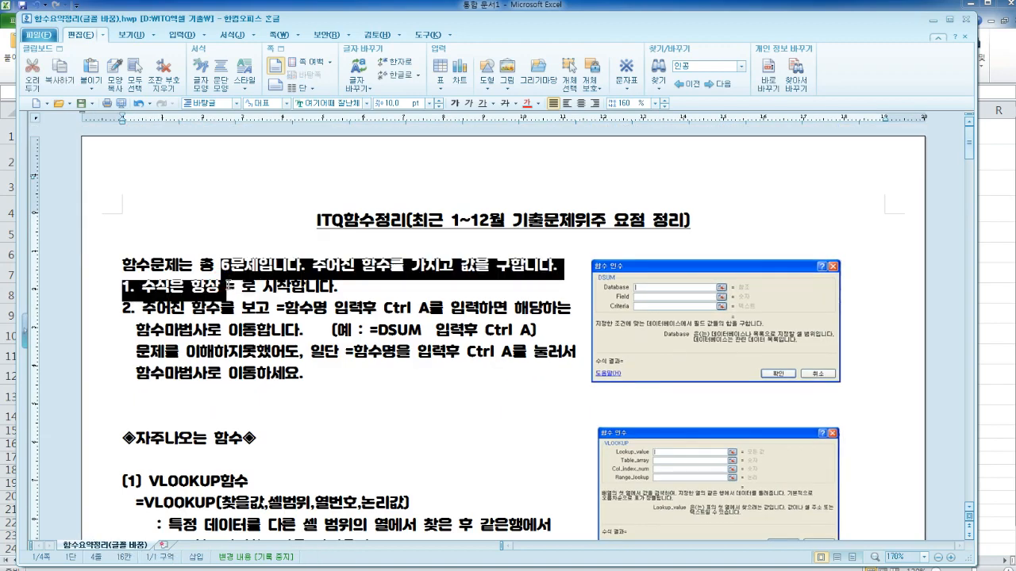
{"action": "left_click", "coordinate": [235, 287]}
{"action": "scroll", "coordinate": [317, 304], "scroll_direction": "up", "scroll_amount": 3}
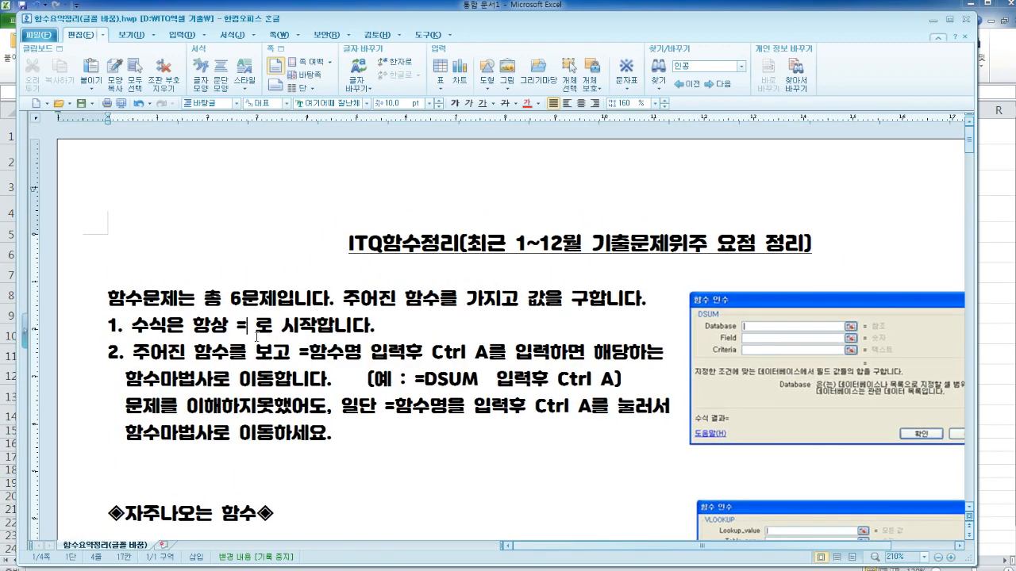
{"action": "scroll", "coordinate": [318, 304], "scroll_direction": "up", "scroll_amount": 1}
{"action": "scroll", "coordinate": [255, 337], "scroll_direction": "down", "scroll_amount": 2}
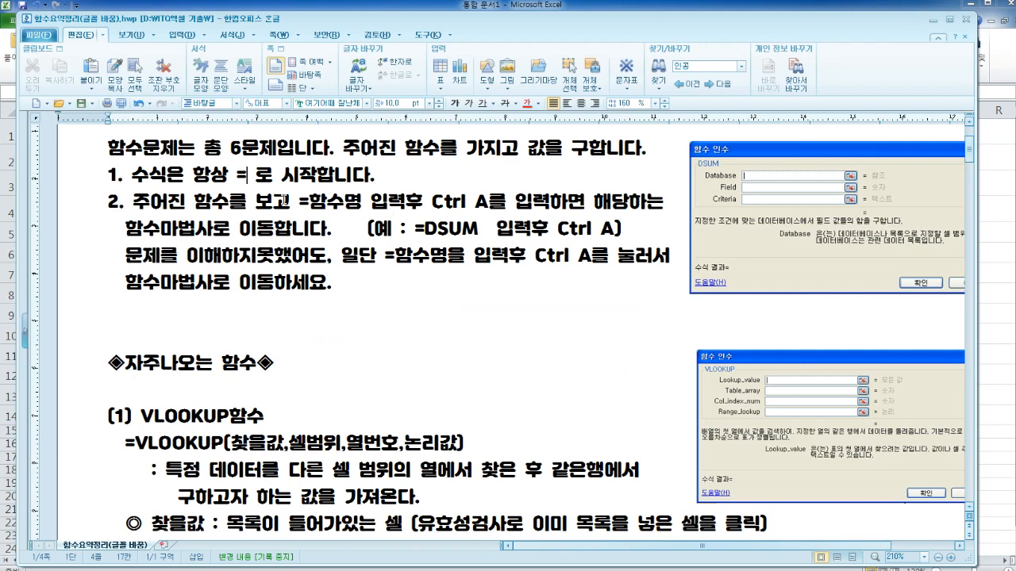
{"action": "left_click_drag", "start_coordinate": [301, 202], "coordinate": [530, 201]}
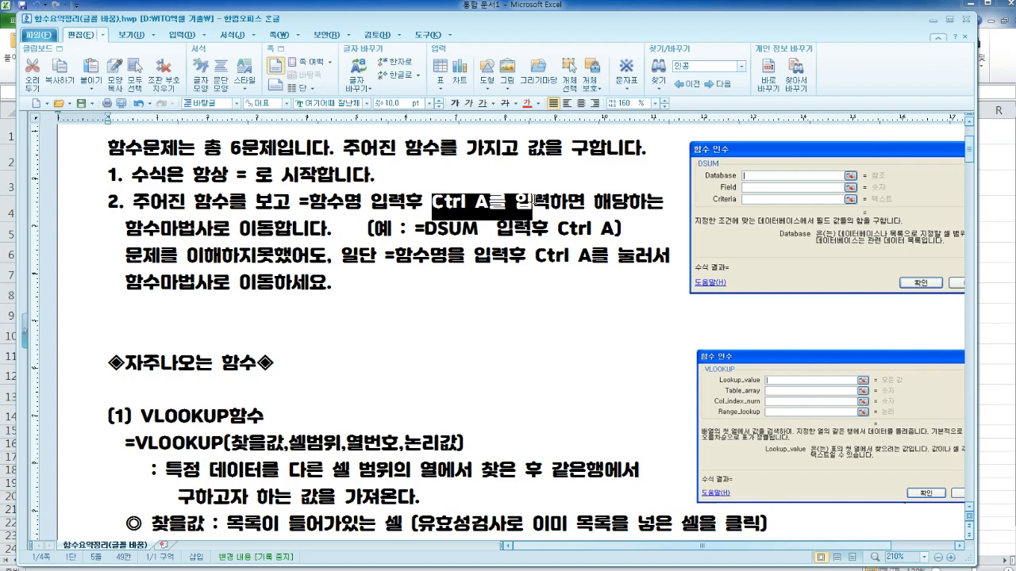
Step: Examine the CHOOSE and WEEKDAY examples in the summary, including the weekday numbering for return types 1 and 2
{"action": "scroll", "coordinate": [532, 200], "scroll_direction": "down", "scroll_amount": 20}
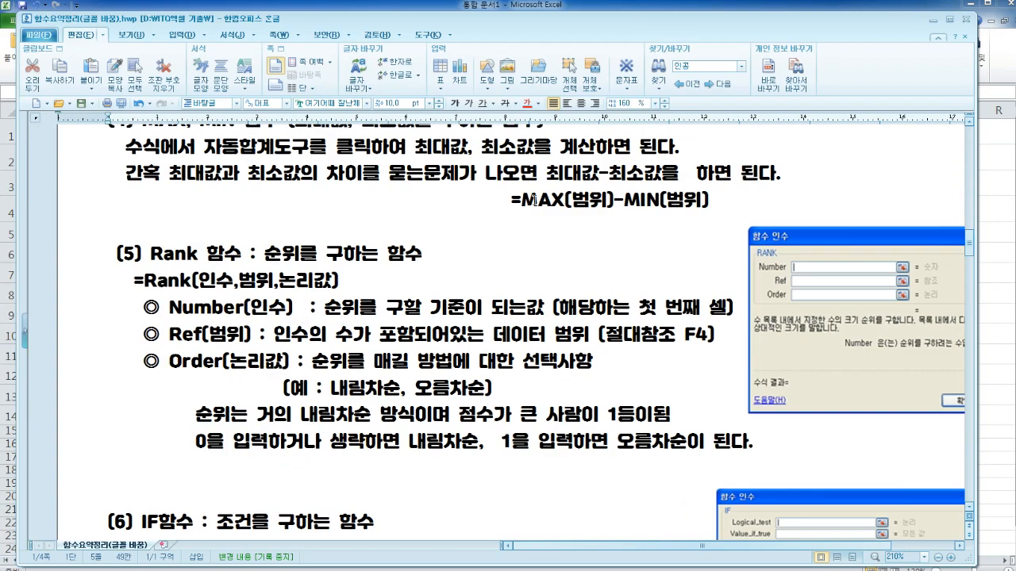
{"action": "scroll", "coordinate": [533, 200], "scroll_direction": "down", "scroll_amount": 6}
{"action": "scroll", "coordinate": [533, 200], "scroll_direction": "up", "scroll_amount": 3}
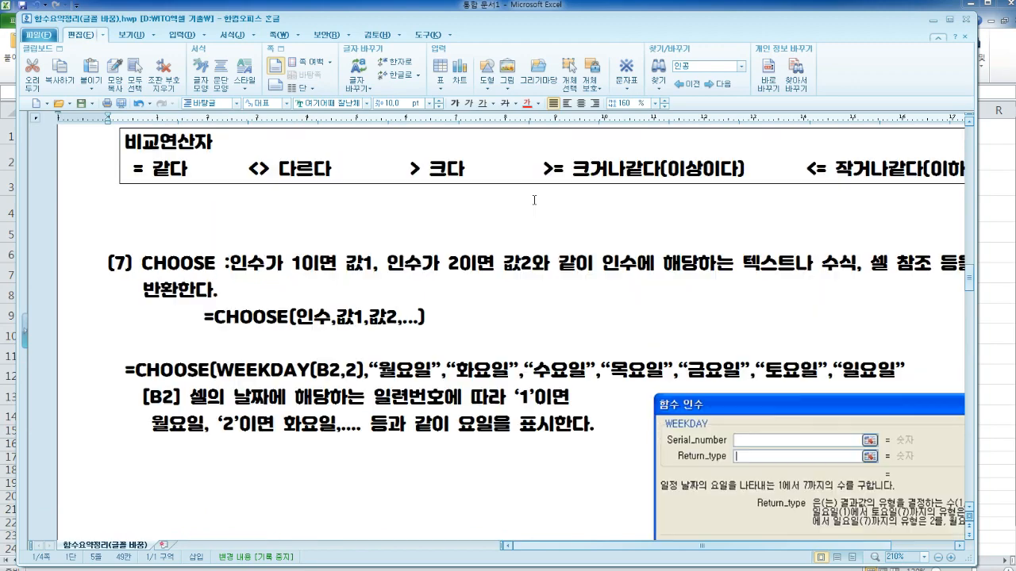
{"action": "scroll", "coordinate": [533, 200], "scroll_direction": "down", "scroll_amount": 3}
{"action": "scroll", "coordinate": [533, 198], "scroll_direction": "down", "scroll_amount": 3}
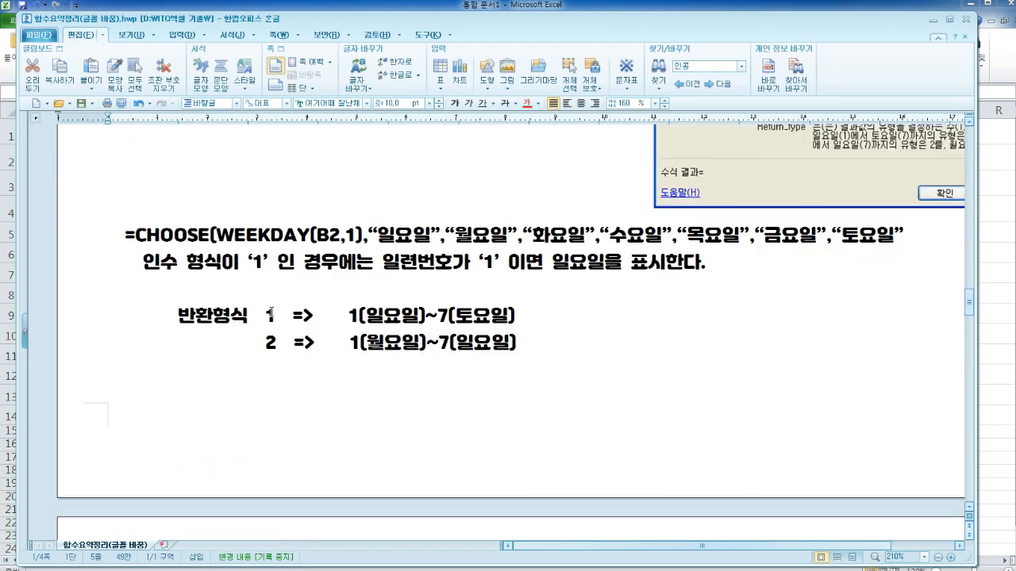
{"action": "scroll", "coordinate": [353, 349], "scroll_direction": "down", "scroll_amount": 2}
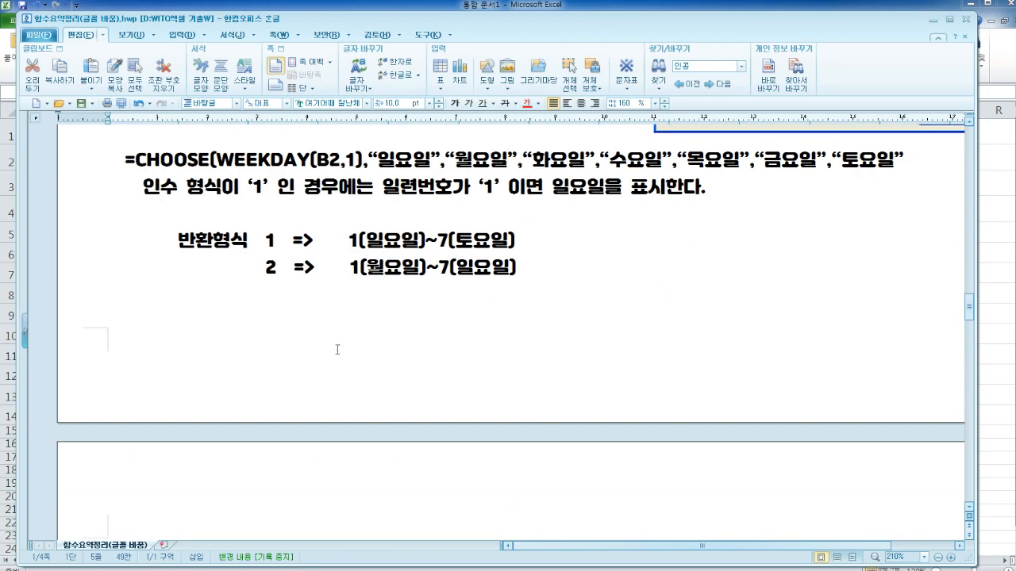
{"action": "scroll", "coordinate": [459, 272], "scroll_direction": "up", "scroll_amount": 3}
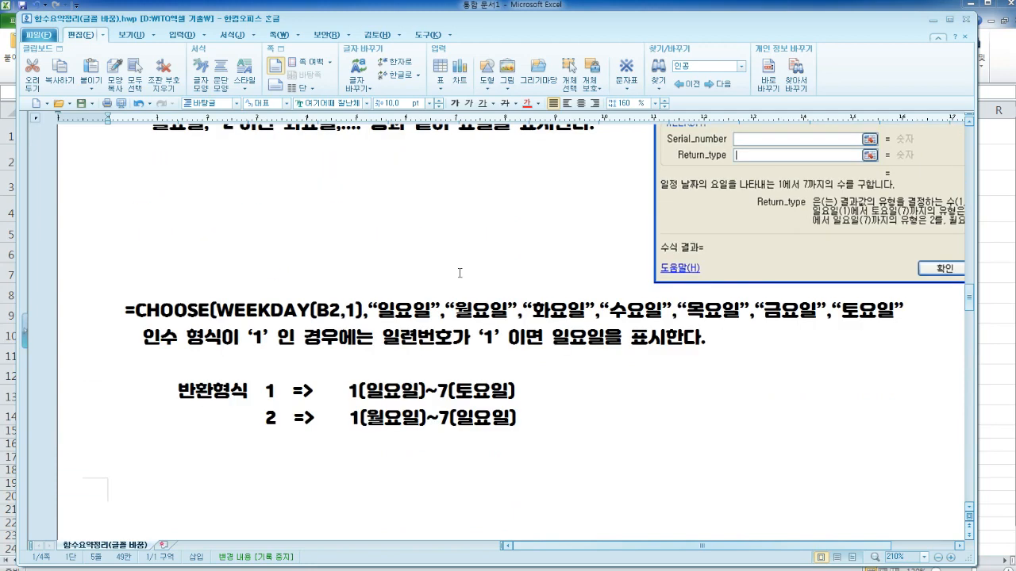
{"action": "scroll", "coordinate": [456, 272], "scroll_direction": "down", "scroll_amount": 4}
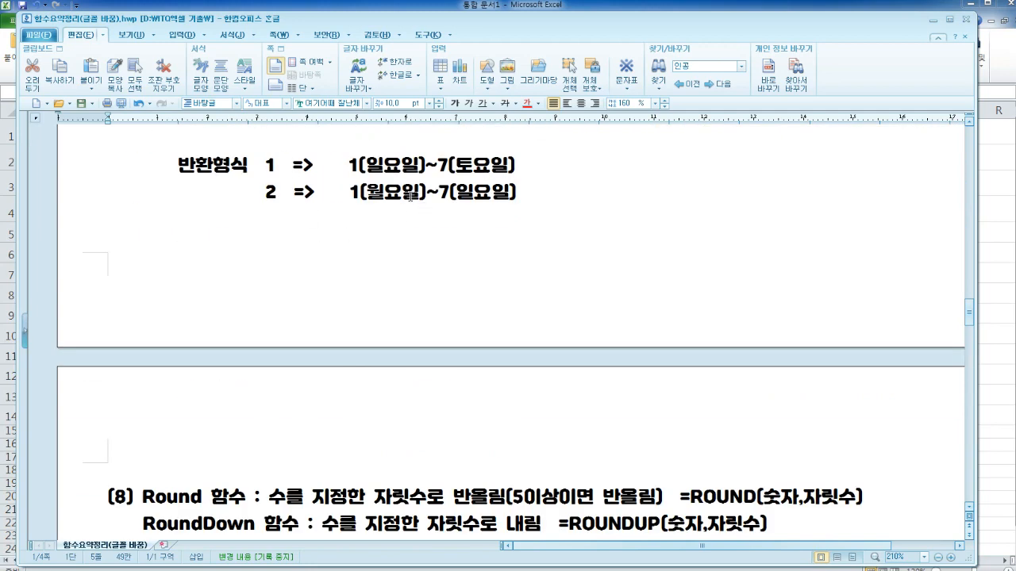
{"action": "left_click_drag", "start_coordinate": [363, 193], "coordinate": [269, 192]}
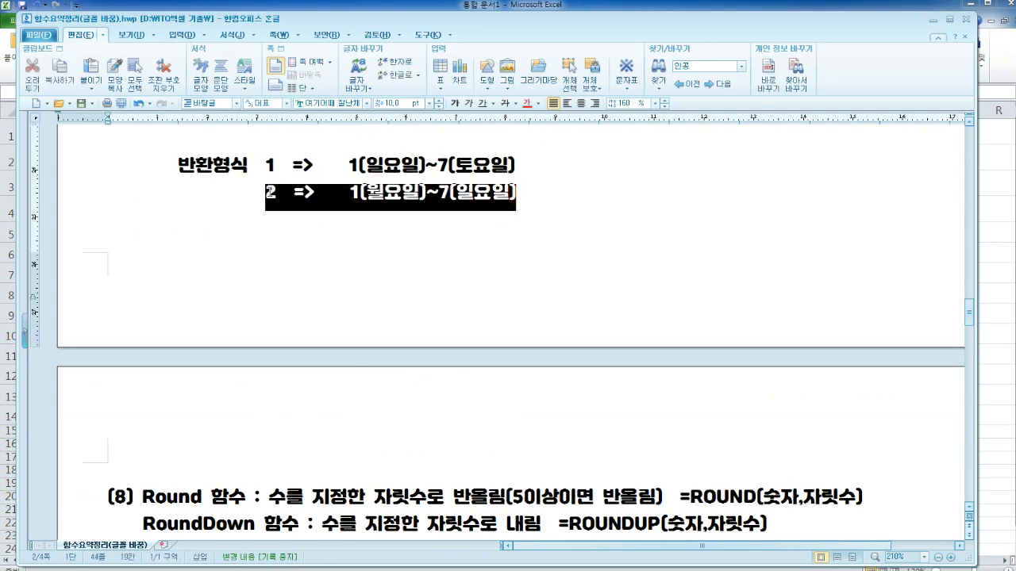
{"action": "scroll", "coordinate": [440, 229], "scroll_direction": "up", "scroll_amount": 5}
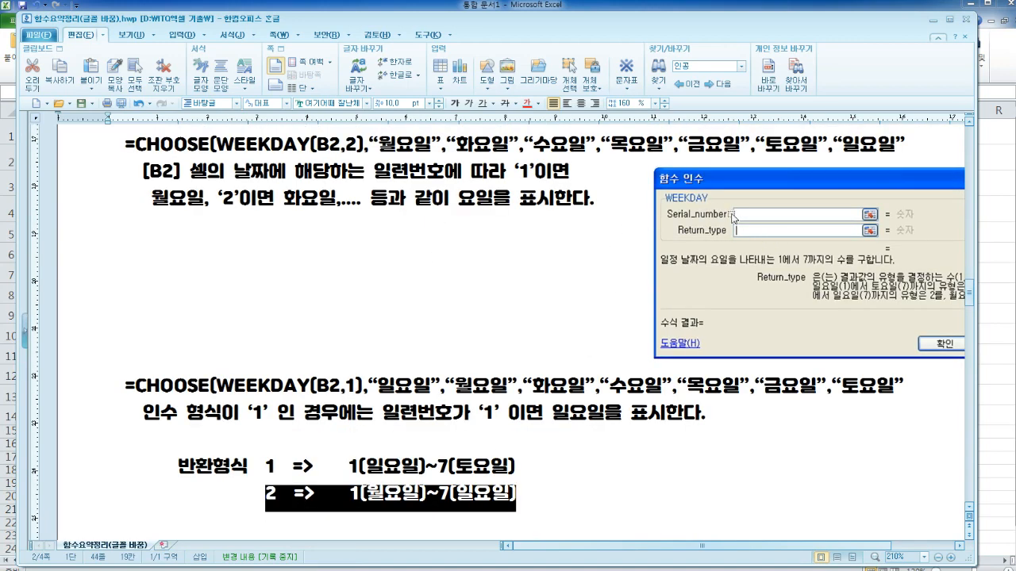
Step: Return to the Excel sheet and start a CHOOSE formula in I5 with WEEKDAY nested as its first argument
{"action": "left_click", "coordinate": [929, 17]}
{"action": "left_click", "coordinate": [507, 230]}
{"action": "left_click", "coordinate": [478, 570]}
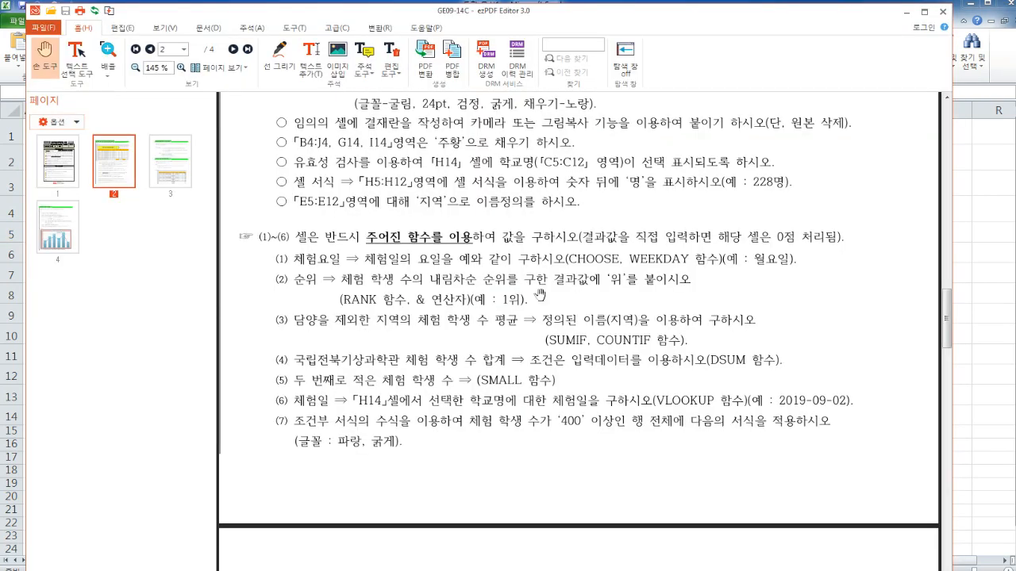
{"action": "left_click", "coordinate": [977, 257]}
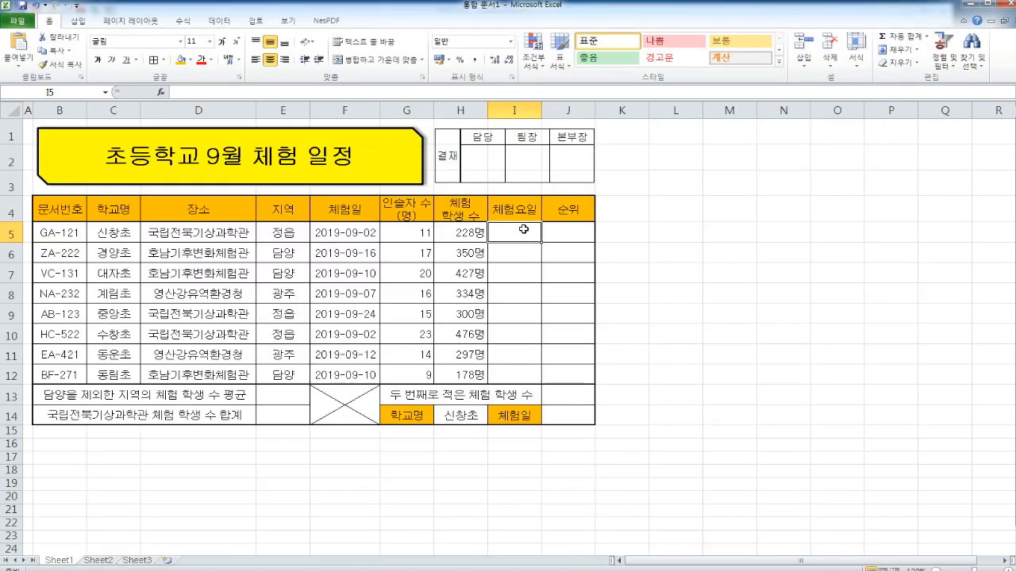
{"action": "type", "text": "="}
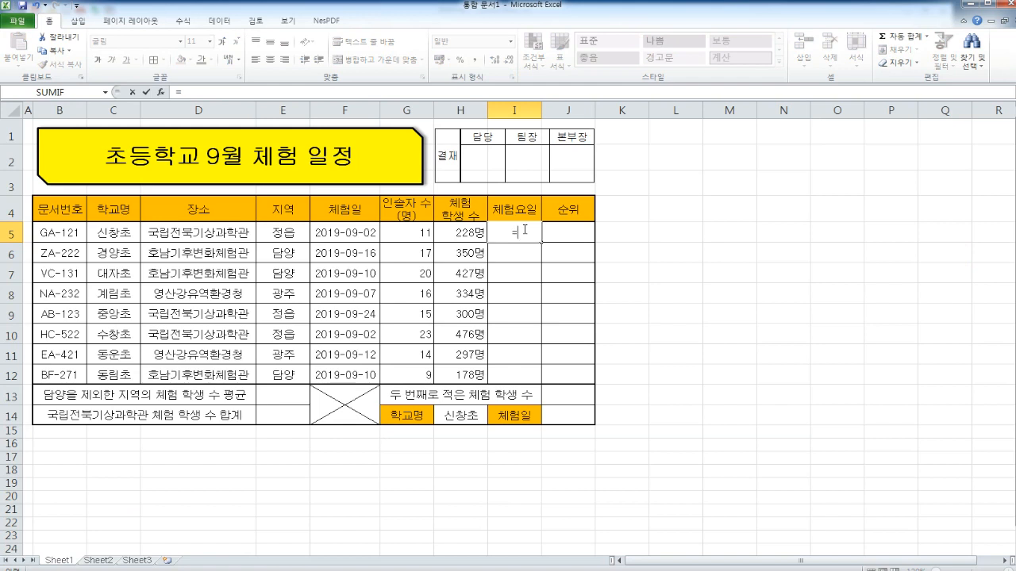
{"action": "type", "text": "cho"}
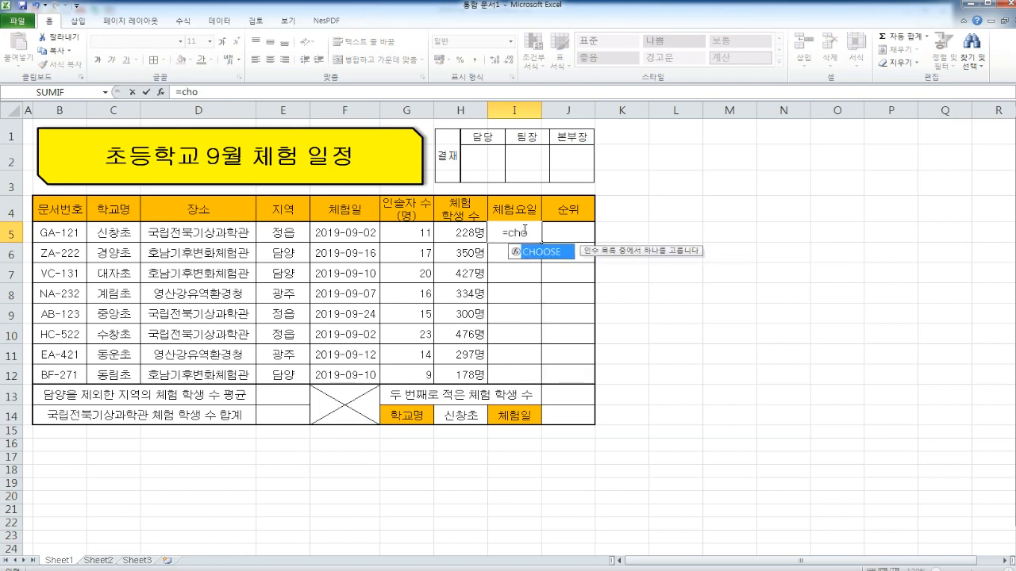
{"action": "key", "text": "Tab"}
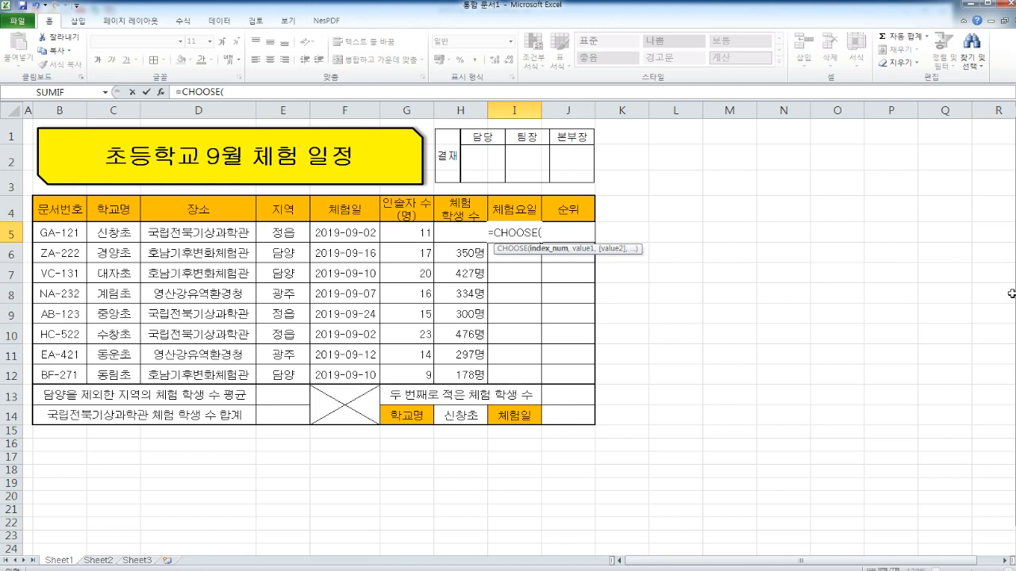
{"action": "type", "text": "wee"}
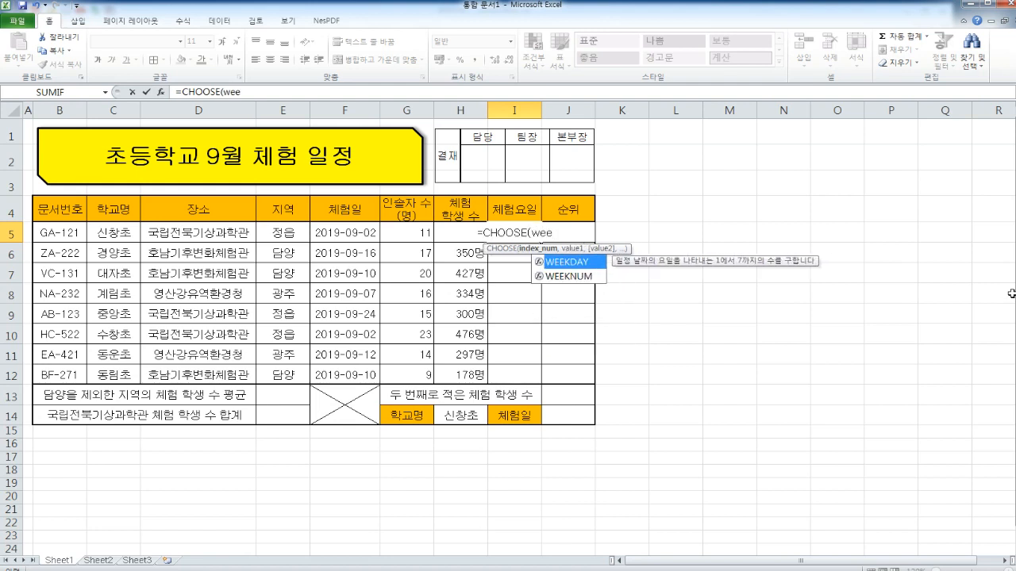
{"action": "key", "text": "Tab"}
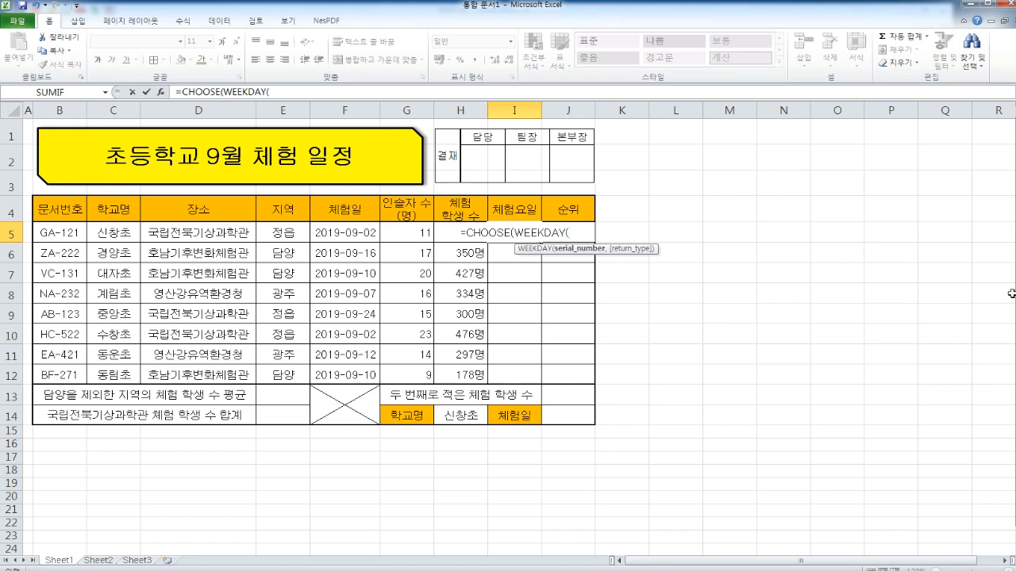
Step: Open the function arguments for WEEKDAY and set Serial_number to the date cell F5
{"action": "key", "text": "ctrl+a"}
{"action": "left_click_drag", "start_coordinate": [769, 119], "coordinate": [750, 181]}
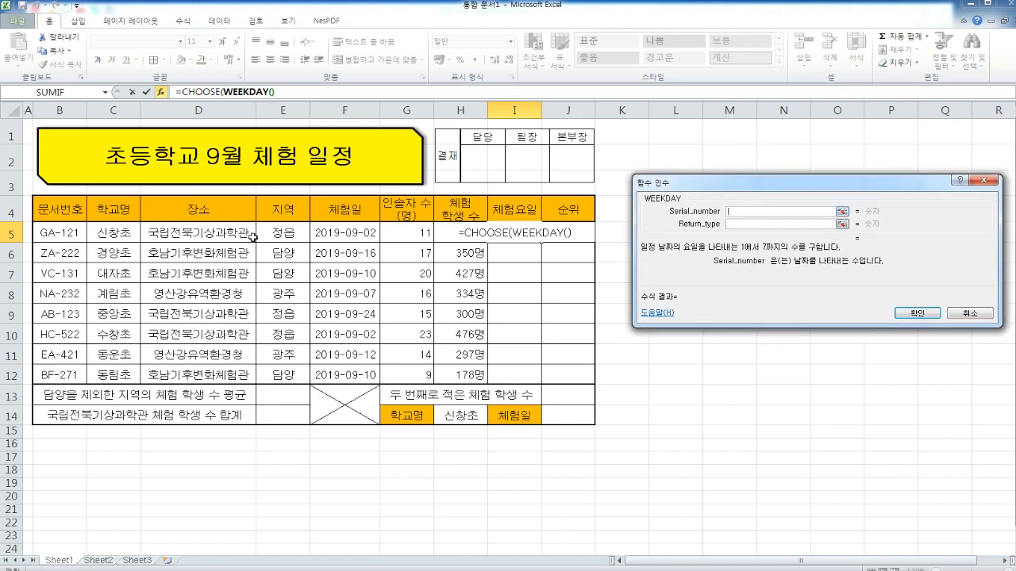
{"action": "left_click", "coordinate": [745, 212]}
{"action": "left_click", "coordinate": [341, 234]}
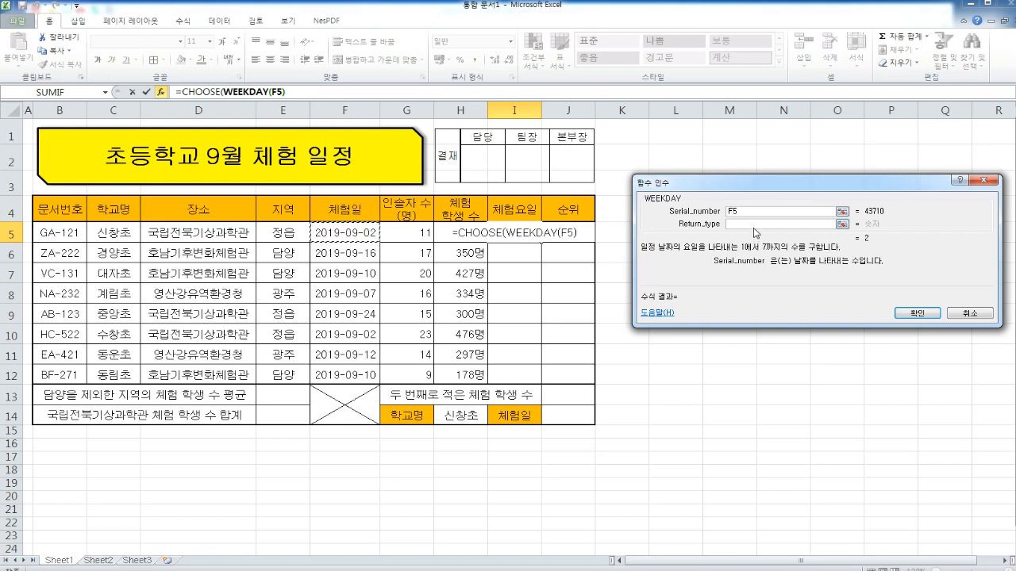
Step: Check the return type numbering in the Hangul function summary and set WEEKDAY's Return_type to 2 in Excel
{"action": "left_click", "coordinate": [754, 225]}
{"action": "key", "text": "alt+Tab"}
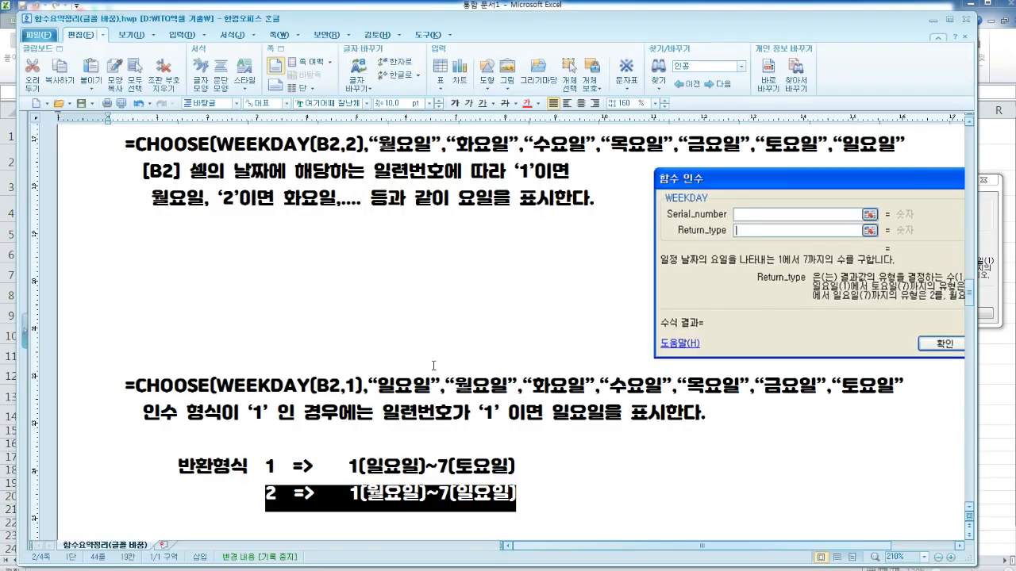
{"action": "scroll", "coordinate": [434, 366], "scroll_direction": "down", "scroll_amount": 3}
{"action": "key", "text": "Up"}
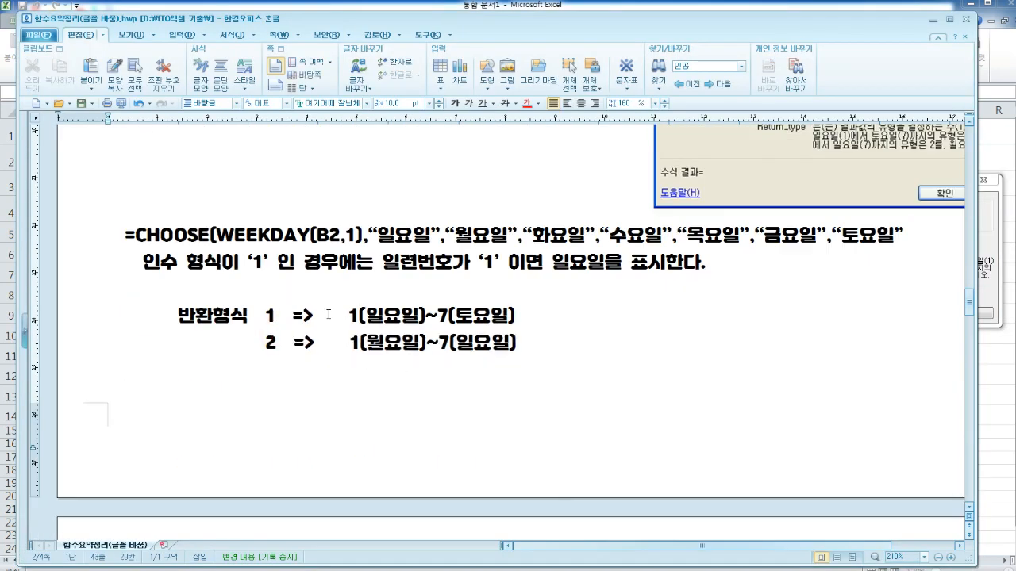
{"action": "double_click", "coordinate": [365, 314]}
{"action": "double_click", "coordinate": [268, 343]}
{"action": "left_click_drag", "start_coordinate": [347, 342], "coordinate": [508, 341]}
{"action": "left_click", "coordinate": [506, 342]}
{"action": "left_click", "coordinate": [933, 19]}
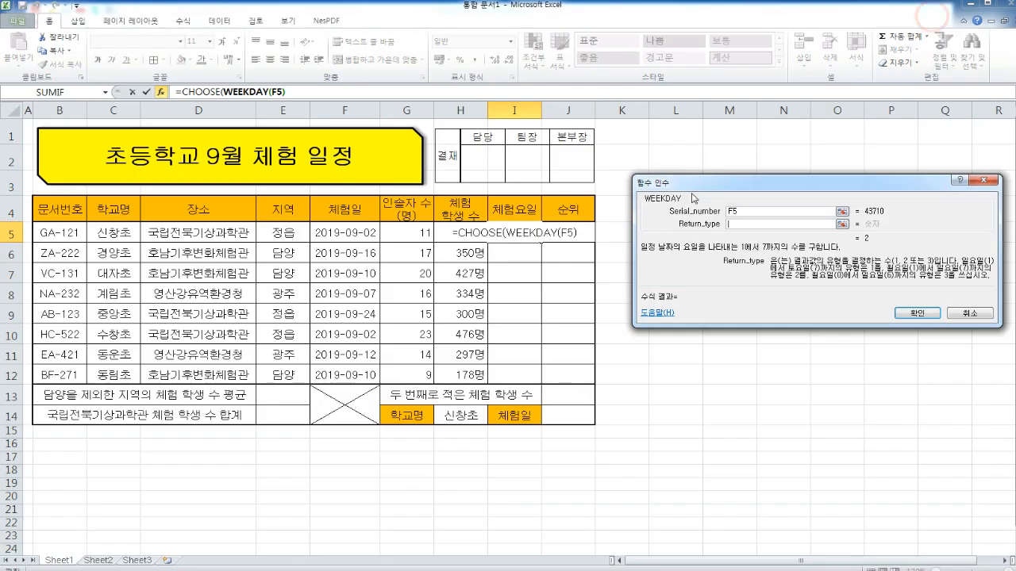
{"action": "type", "text": "2"}
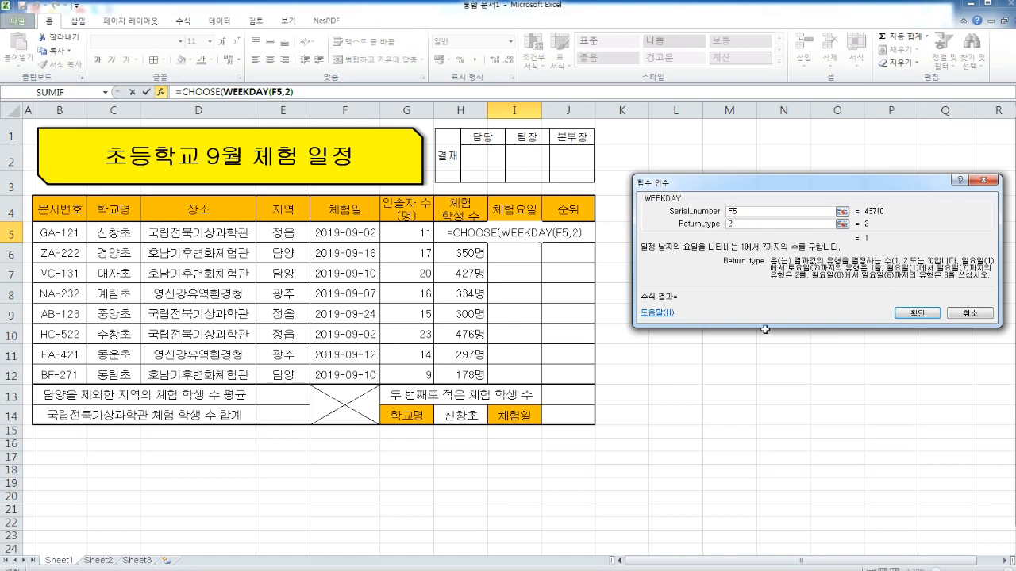
{"action": "left_click_drag", "start_coordinate": [768, 184], "coordinate": [721, 175]}
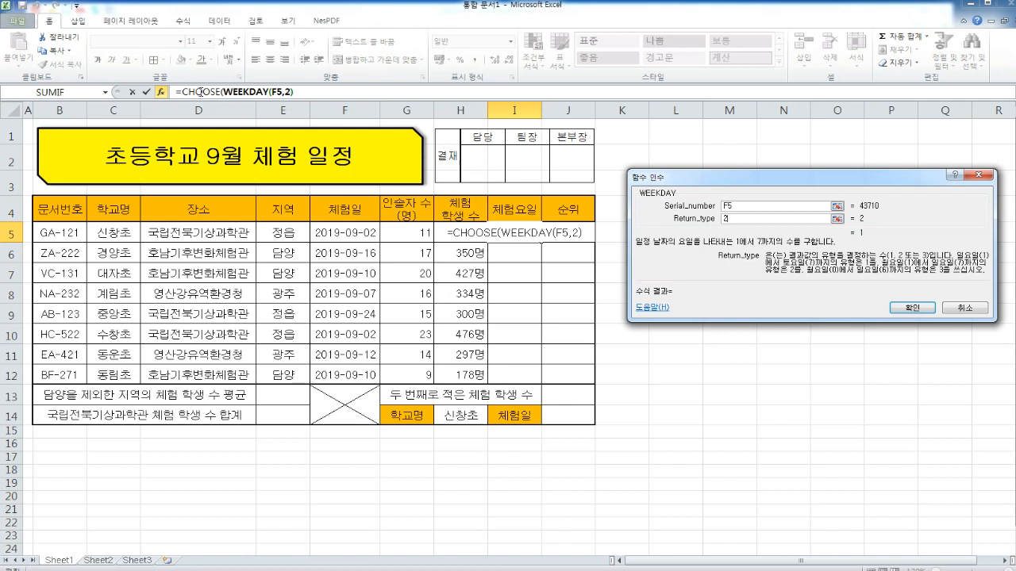
Step: Show the arguments of the outer CHOOSE function and check the type 2 weekday order in the function summary
{"action": "left_click", "coordinate": [201, 92]}
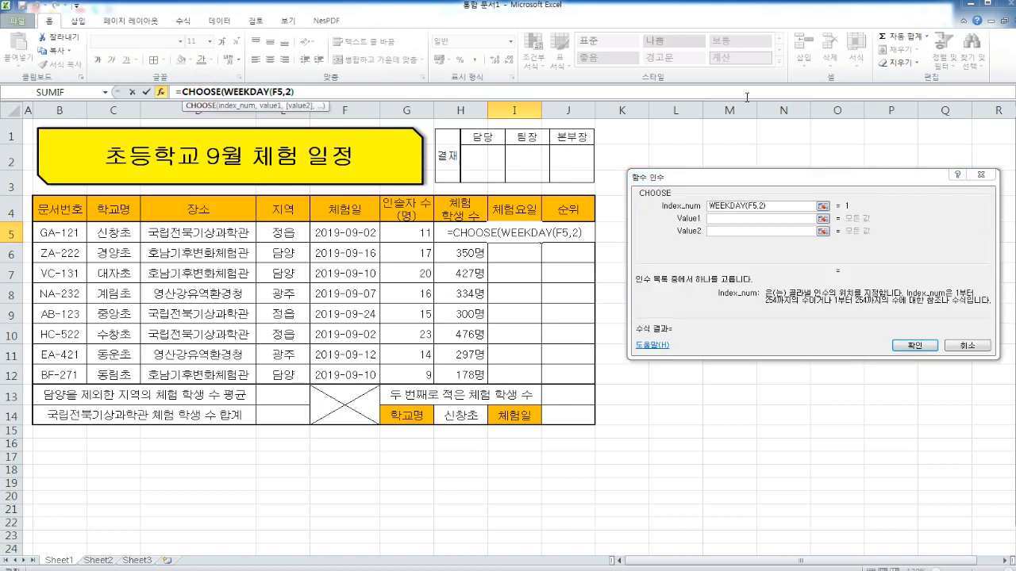
{"action": "left_click", "coordinate": [755, 216]}
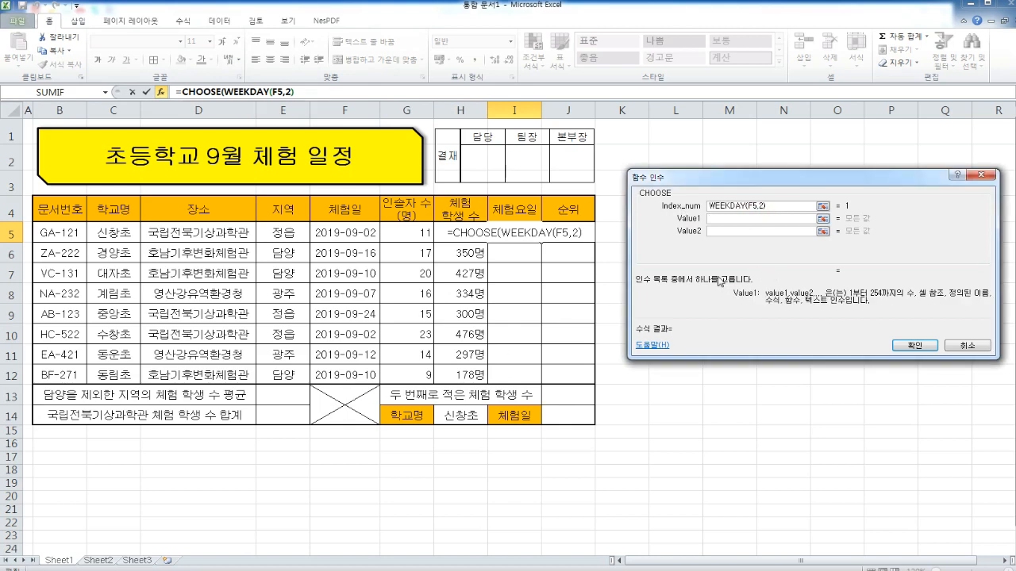
{"action": "key", "text": "alt+Tab"}
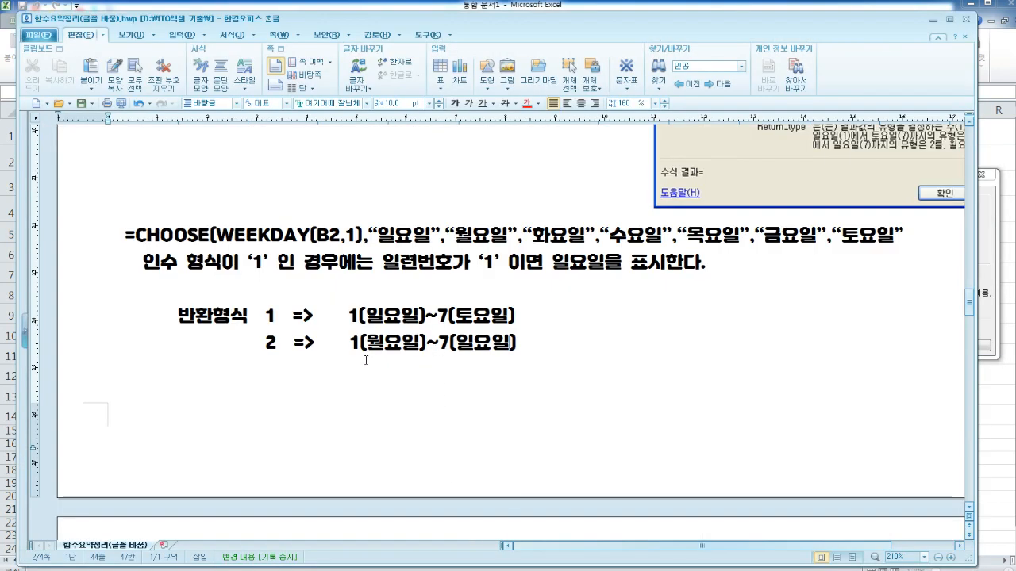
{"action": "left_click_drag", "start_coordinate": [349, 342], "coordinate": [548, 343]}
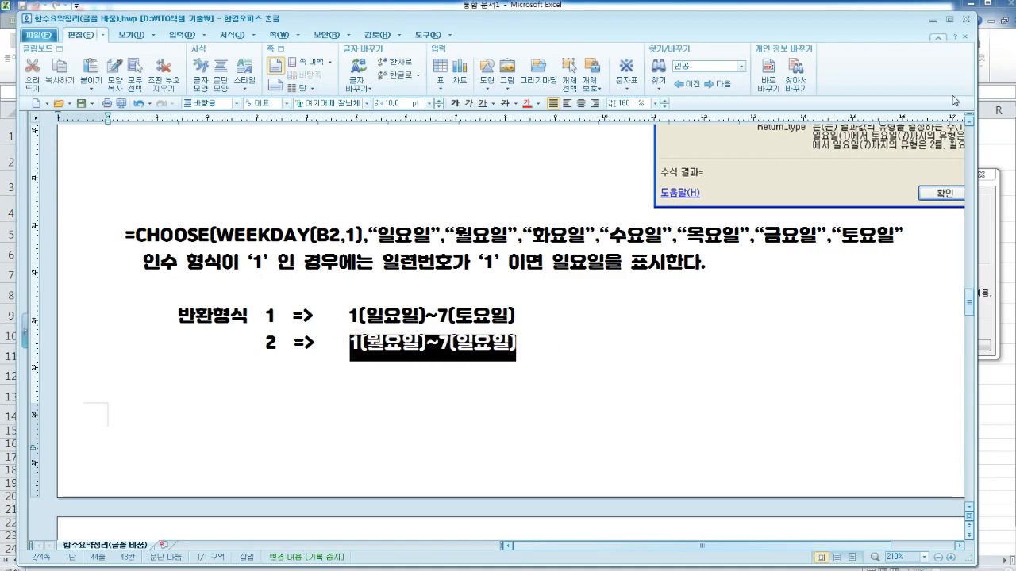
{"action": "left_click", "coordinate": [933, 19]}
Step: Enter 월요일, 화요일, 수요일 and 목요일 as Value1 to Value4 of the CHOOSE function
{"action": "left_click", "coordinate": [744, 221]}
{"action": "type", "text": "월요일"}
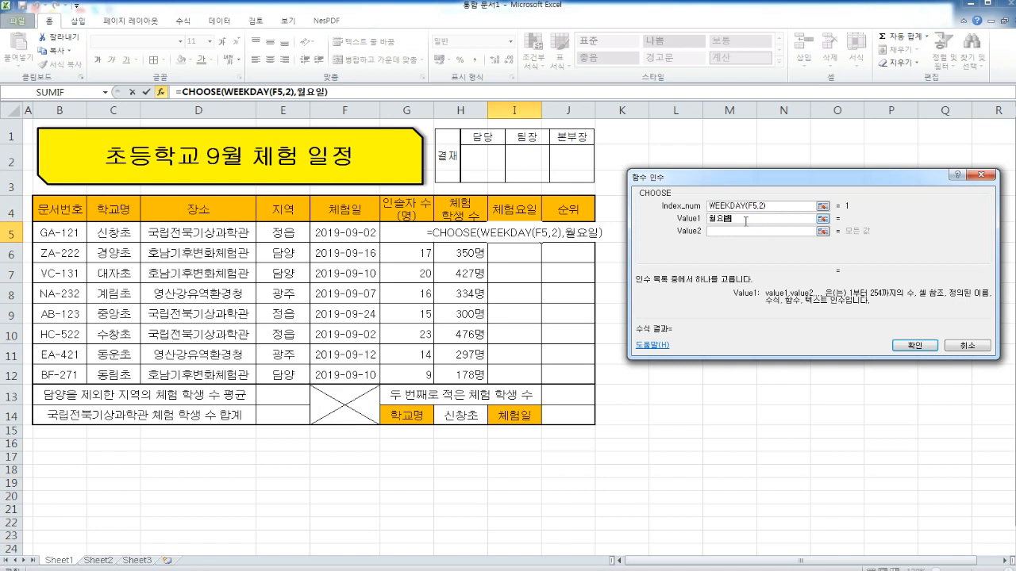
{"action": "key", "text": "Tab"}
{"action": "type", "text": "화요일"}
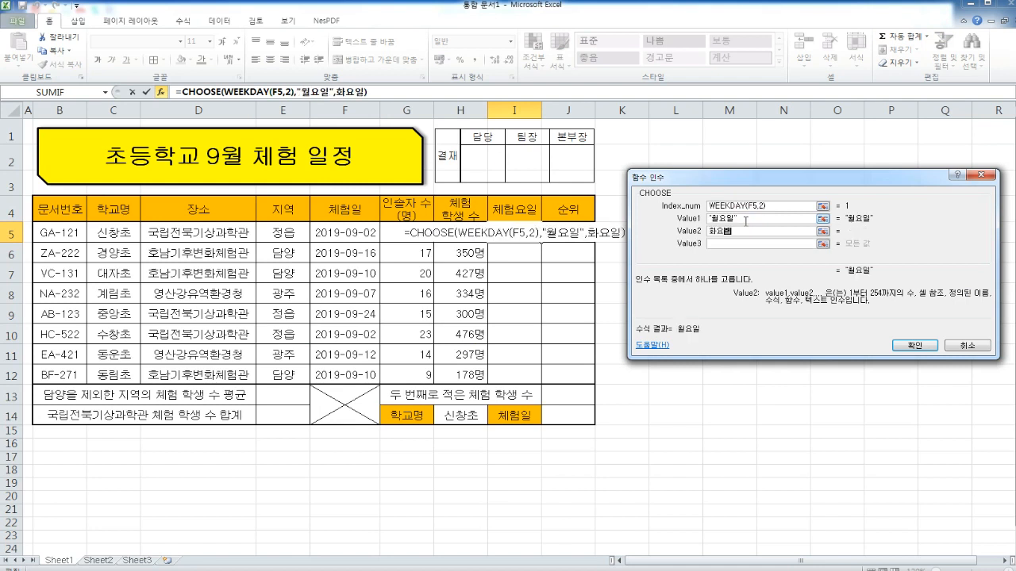
{"action": "key", "text": "Tab"}
{"action": "type", "text": "수요일"}
{"action": "key", "text": "Tab"}
{"action": "type", "text": "목요일"}
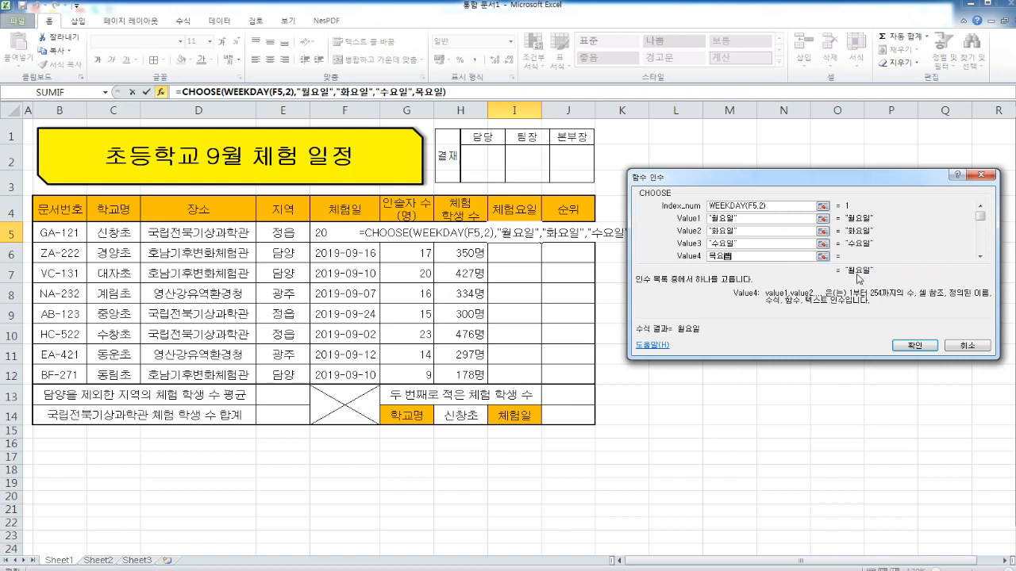
Step: Enter 금요일, 토요일 and 일요일 as Value5 to Value7 of CHOOSE and complete the formula
{"action": "left_click", "coordinate": [750, 255]}
{"action": "key", "text": "Tab"}
{"action": "type", "text": "금요일"}
{"action": "key", "text": "Tab"}
{"action": "type", "text": "토요일"}
{"action": "key", "text": "Tab"}
{"action": "type", "text": "일요일"}
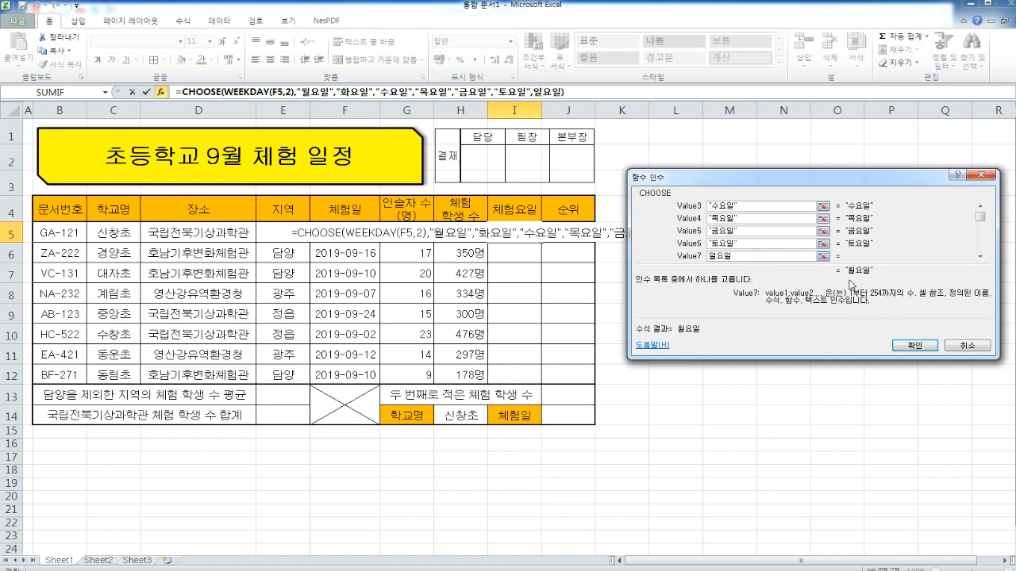
{"action": "left_click", "coordinate": [926, 350]}
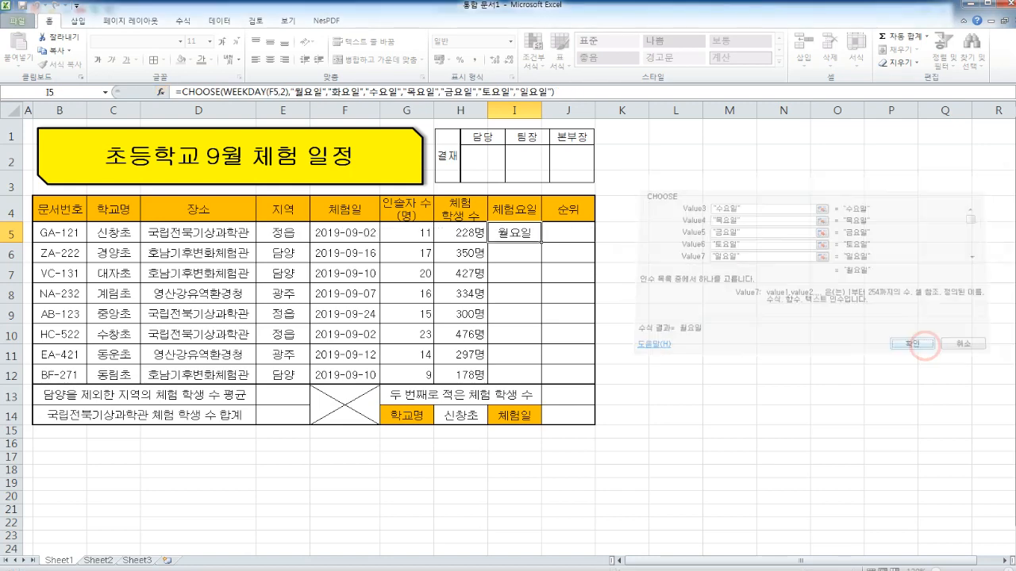
Step: Compare the date in F5 with the weekday in I5 and fill the formula down to I12
{"action": "left_click", "coordinate": [354, 231]}
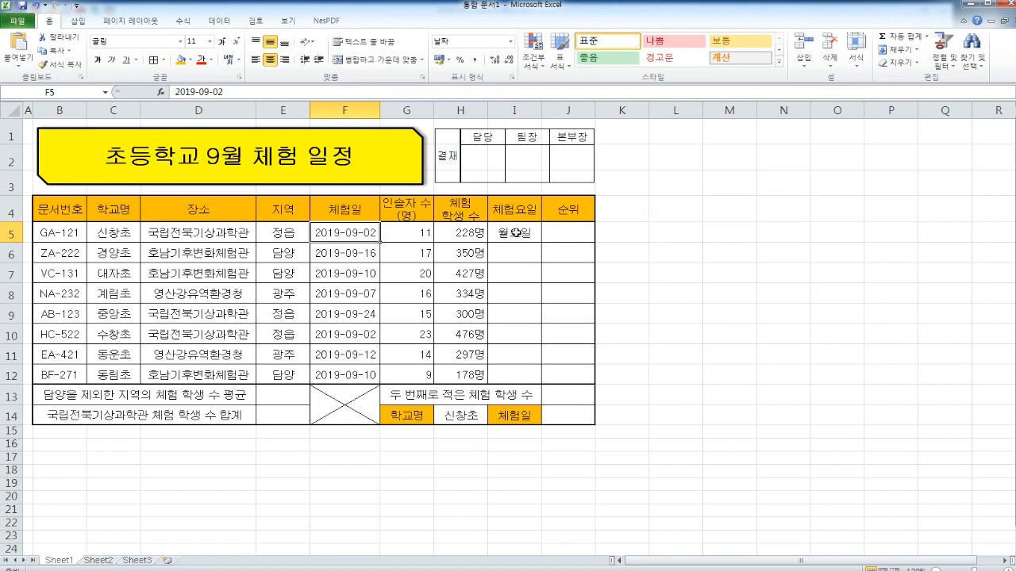
{"action": "left_click", "coordinate": [512, 232]}
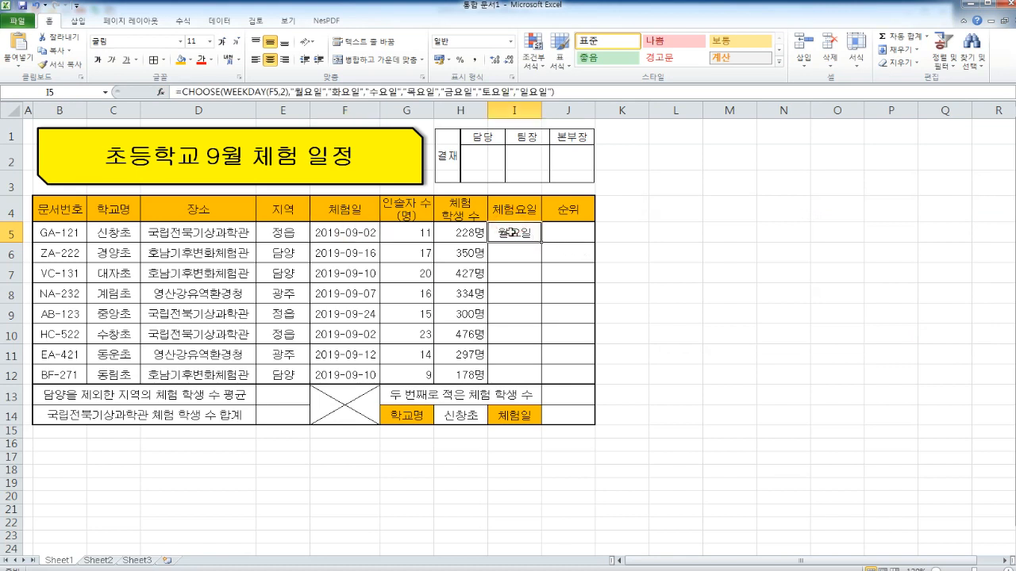
{"action": "left_click_drag", "start_coordinate": [542, 241], "coordinate": [543, 384]}
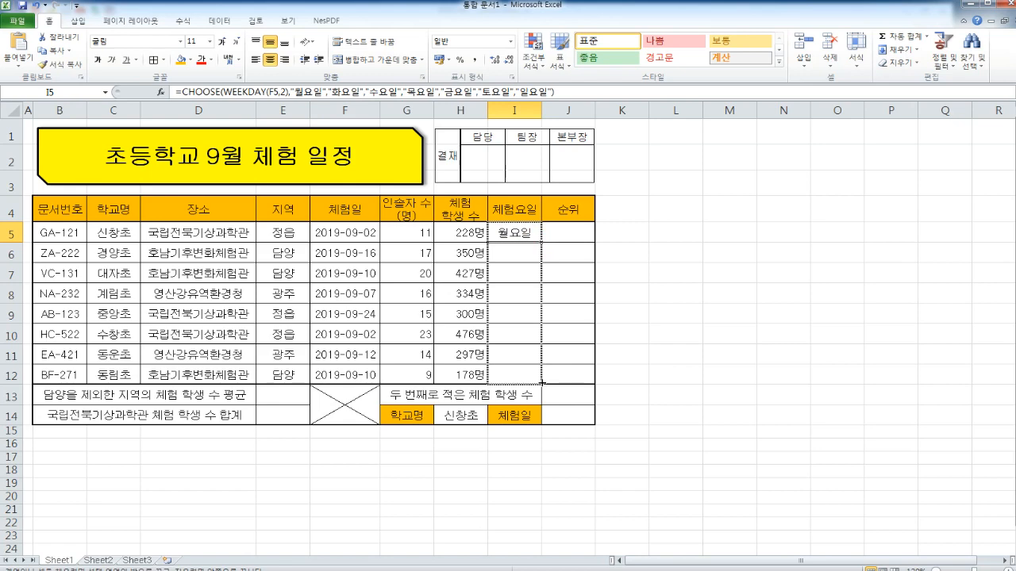
{"action": "left_click", "coordinate": [530, 237]}
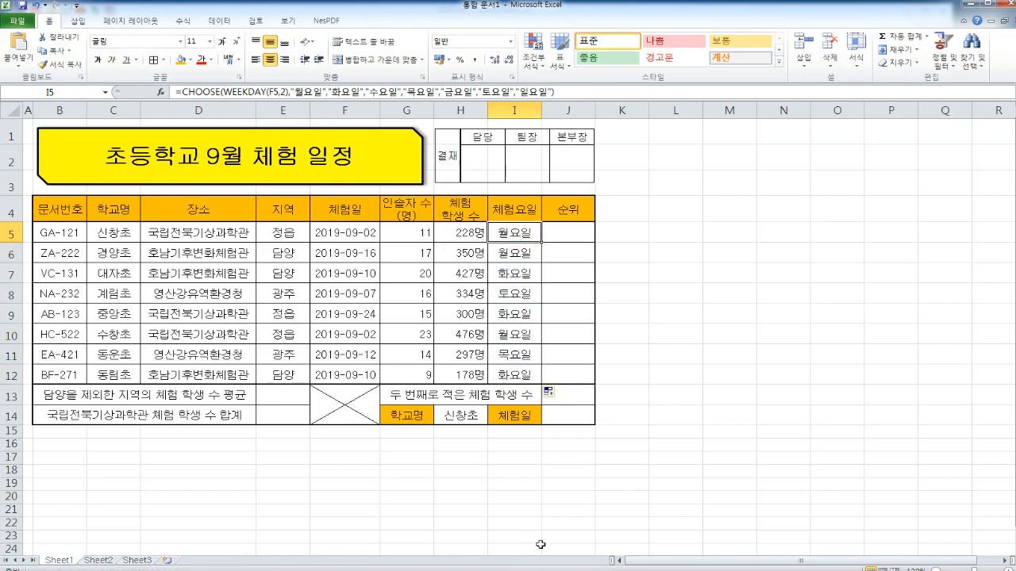
Step: Recheck the exam sheet's function instructions and compare WEEKDAY return types 1 and 2 in the Hangul function summary
{"action": "key", "text": "alt+Tab"}
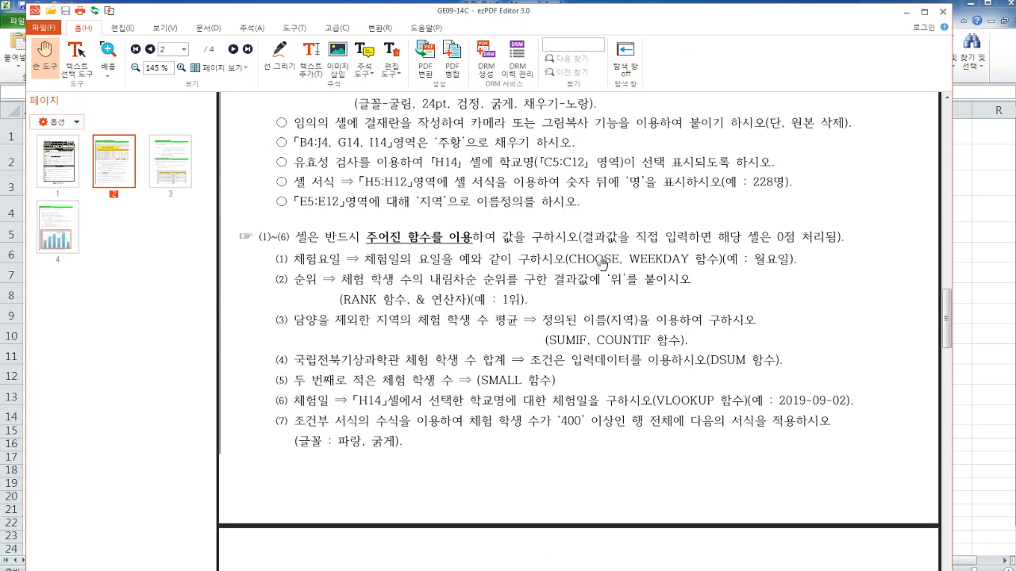
{"action": "scroll", "coordinate": [602, 265], "scroll_direction": "down", "scroll_amount": 1}
{"action": "key", "text": "alt+Tab"}
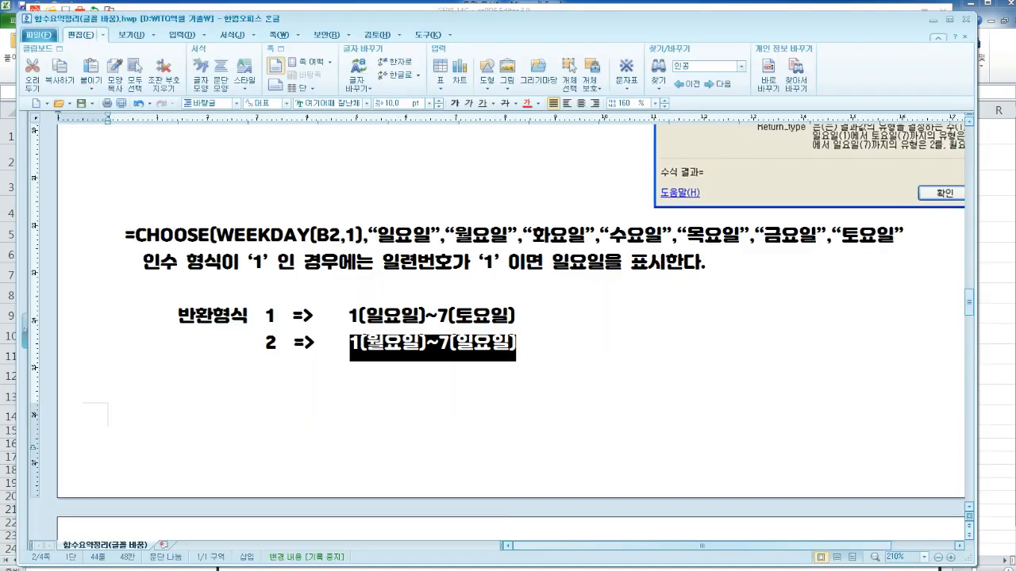
{"action": "left_click", "coordinate": [439, 253]}
{"action": "scroll", "coordinate": [742, 209], "scroll_direction": "up", "scroll_amount": 3}
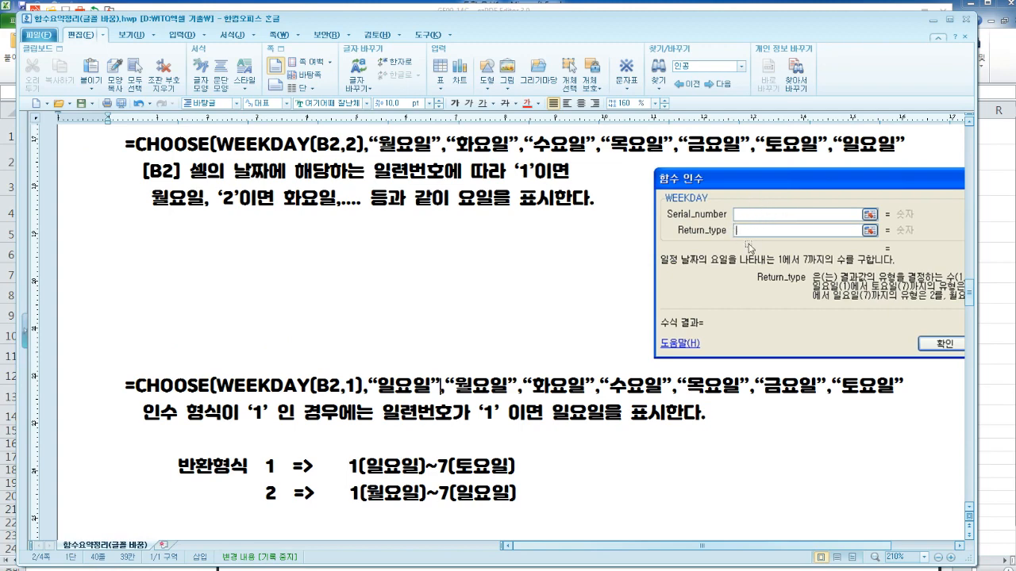
{"action": "scroll", "coordinate": [258, 432], "scroll_direction": "down", "scroll_amount": 3}
{"action": "left_click_drag", "start_coordinate": [264, 342], "coordinate": [548, 349]}
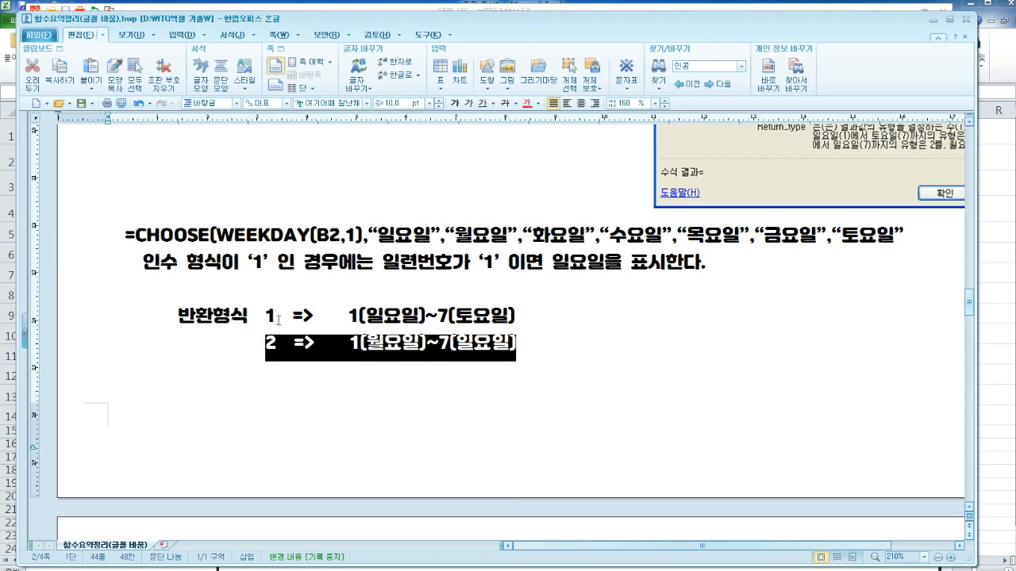
{"action": "left_click_drag", "start_coordinate": [269, 315], "coordinate": [546, 320]}
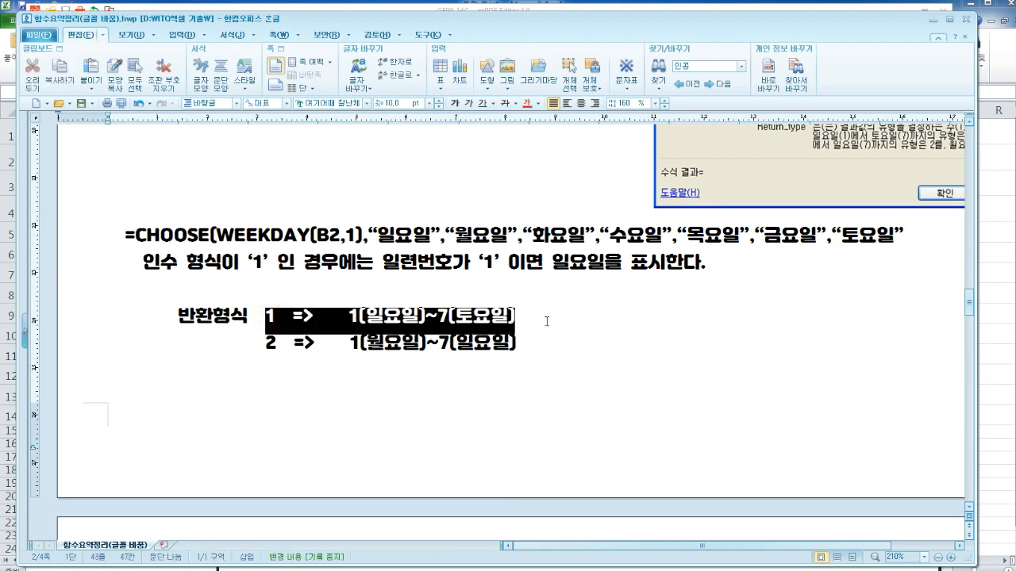
{"action": "left_click", "coordinate": [547, 321]}
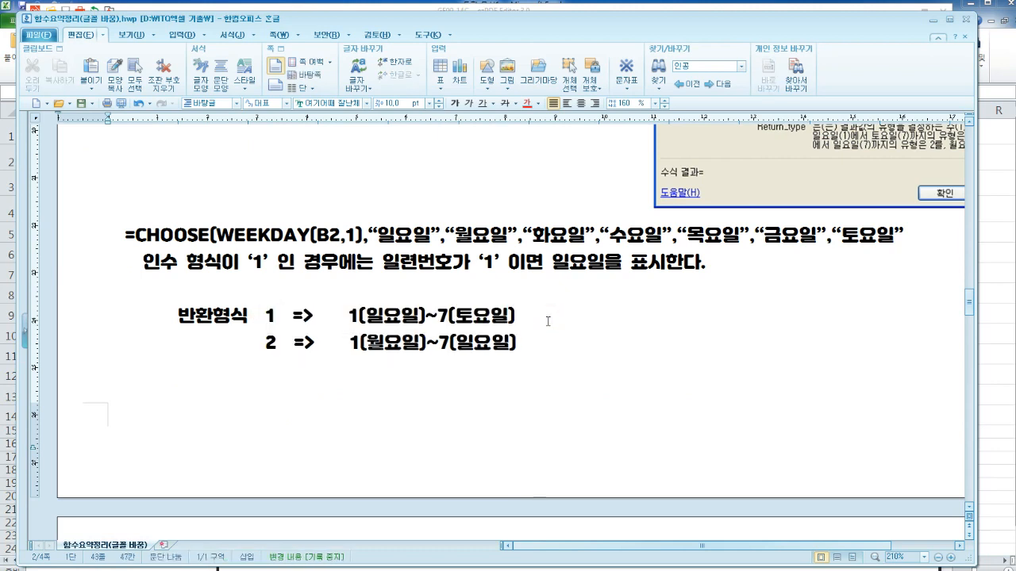
{"action": "left_click_drag", "start_coordinate": [257, 342], "coordinate": [566, 348]}
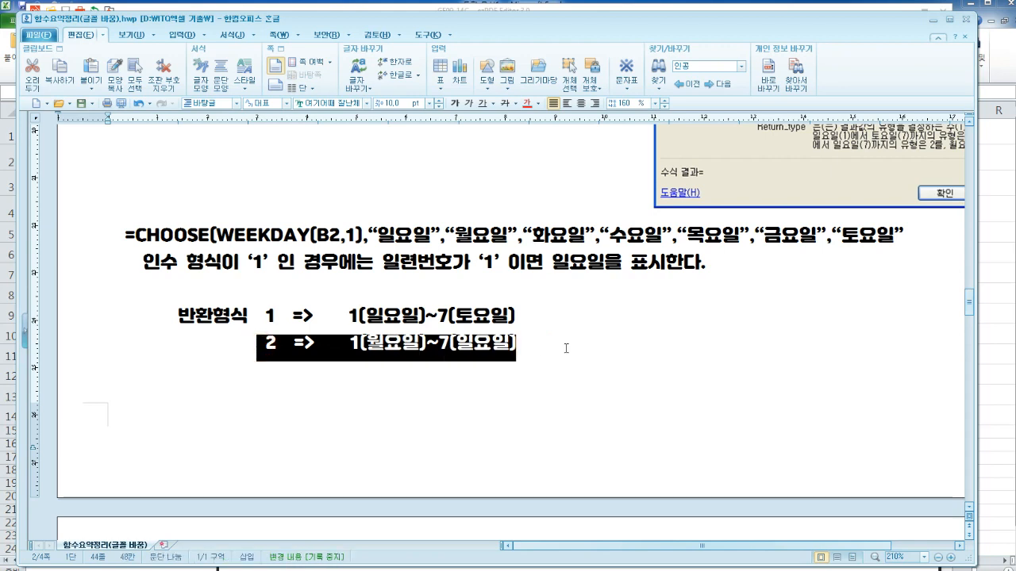
{"action": "left_click_drag", "start_coordinate": [248, 316], "coordinate": [512, 312]}
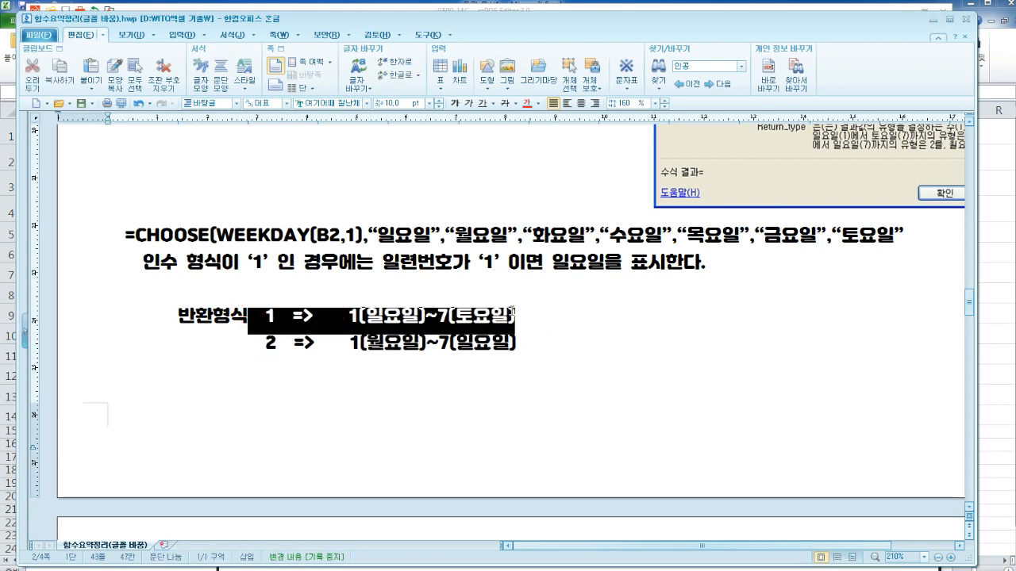
Step: Close the Hangul function summary and read the exam sheet's rank task requiring RANK and the & operator
{"action": "left_click", "coordinate": [514, 313]}
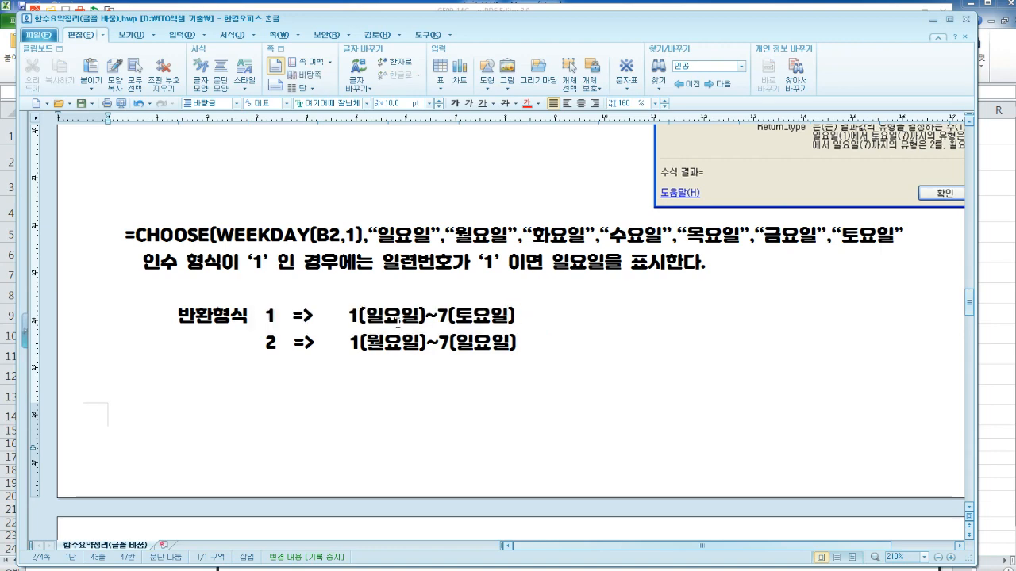
{"action": "left_click", "coordinate": [934, 19]}
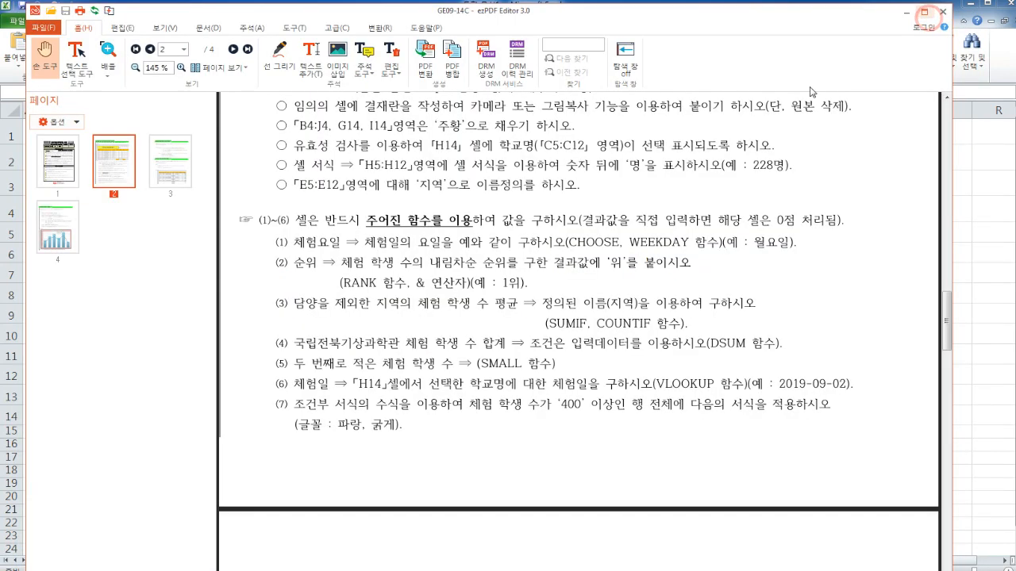
{"action": "scroll", "coordinate": [534, 299], "scroll_direction": "down", "scroll_amount": 2}
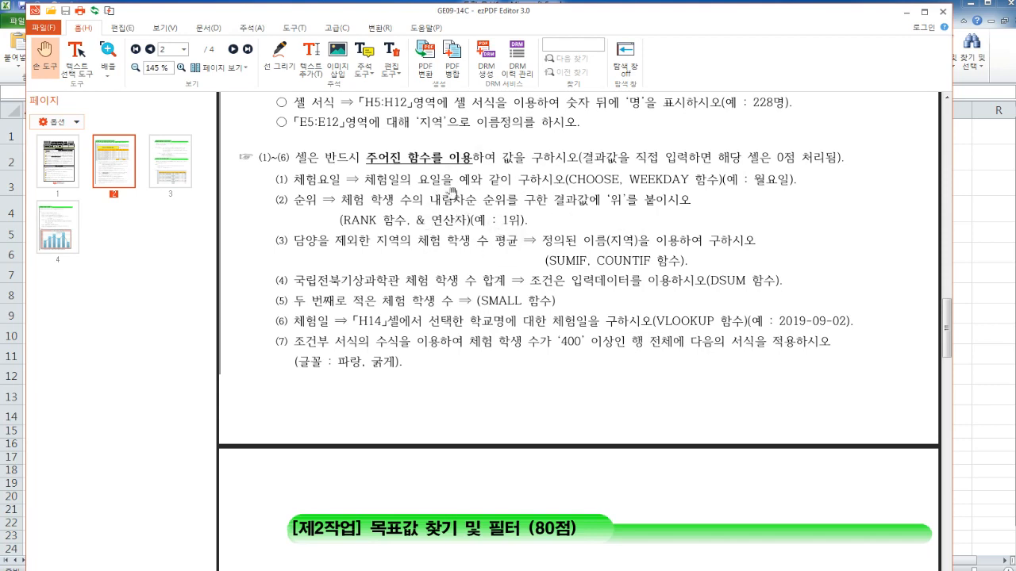
{"action": "left_click", "coordinate": [980, 232]}
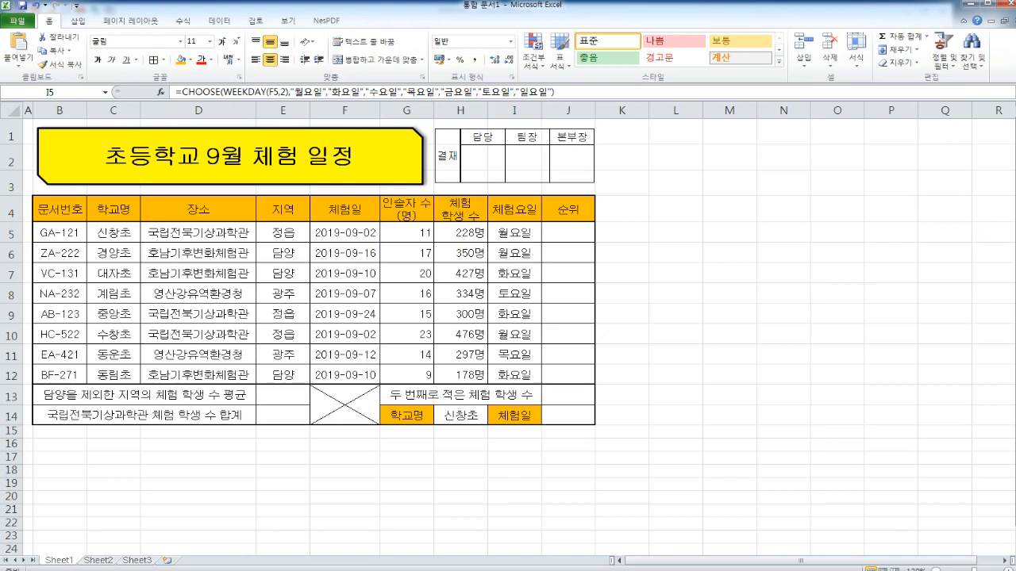
{"action": "key", "text": "alt+Tab"}
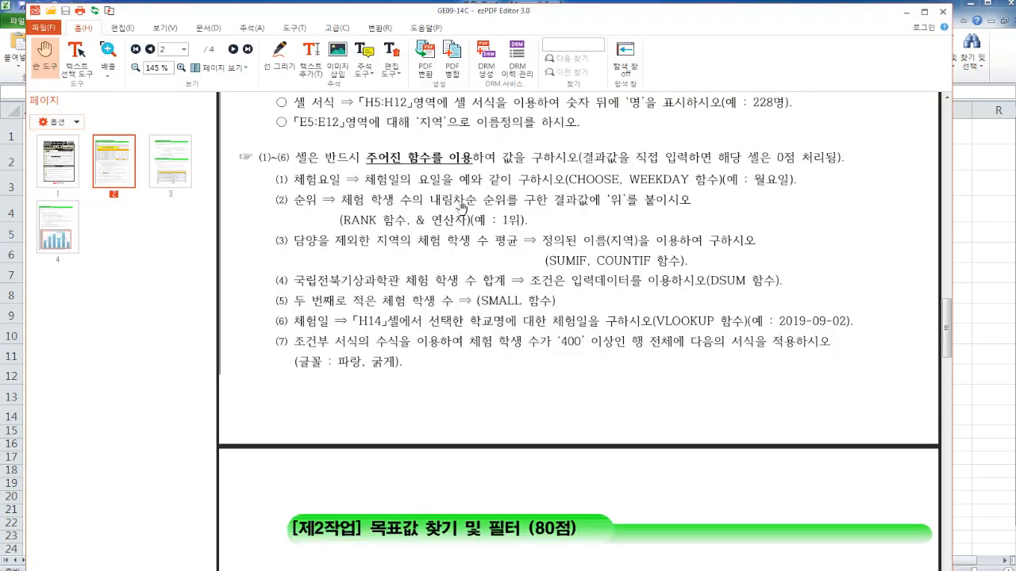
{"action": "left_click", "coordinate": [990, 218]}
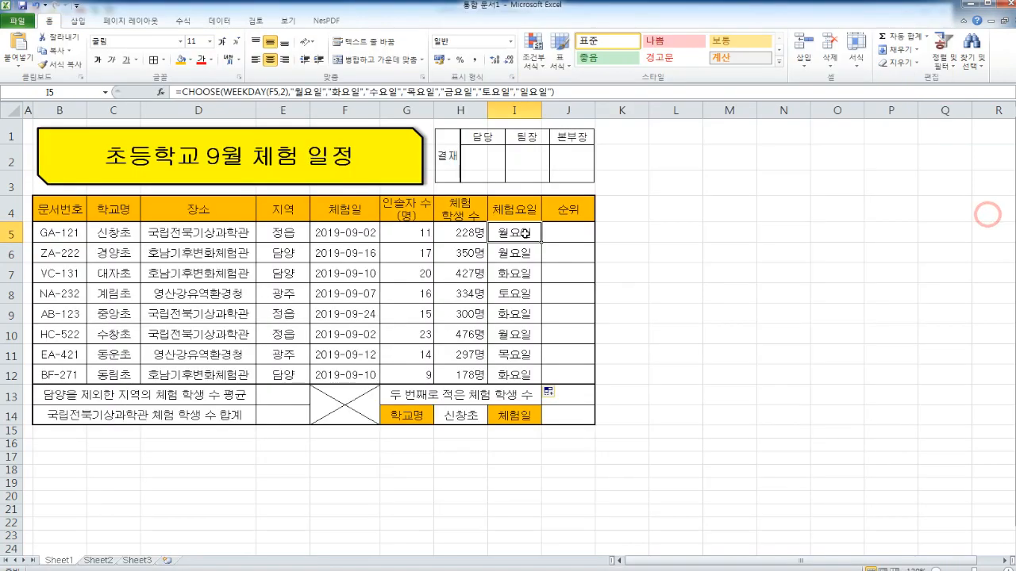
Step: Enter 1등 as a sample rank in J10, beside the student count in H10
{"action": "left_click", "coordinate": [460, 110]}
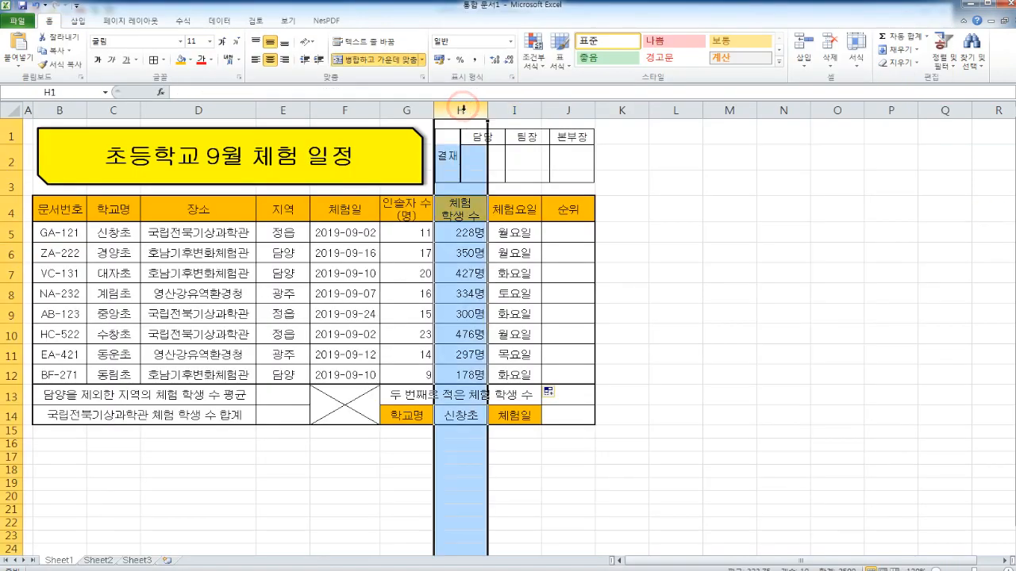
{"action": "left_click", "coordinate": [473, 335]}
{"action": "left_click", "coordinate": [555, 334]}
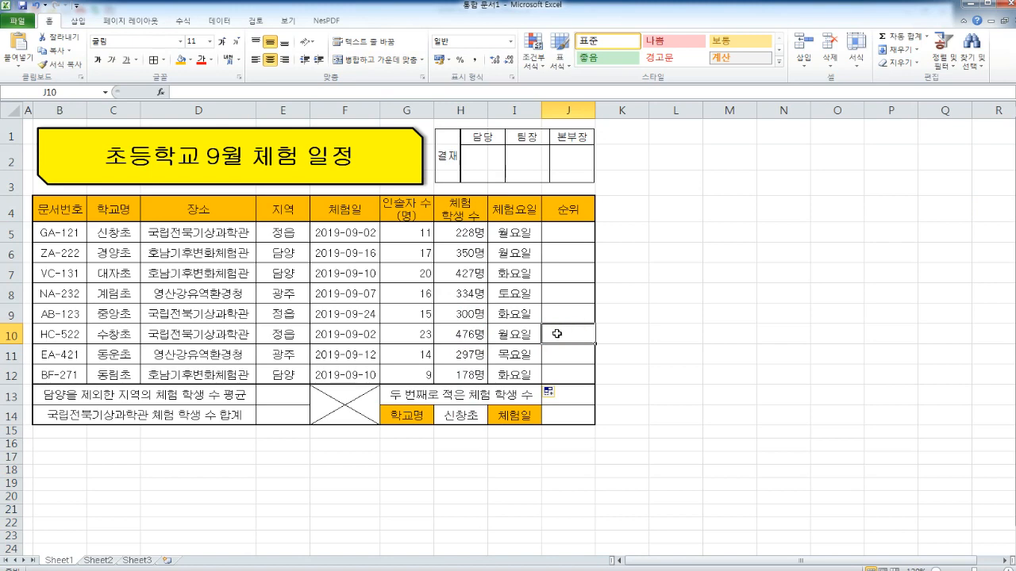
{"action": "type", "text": "1등"}
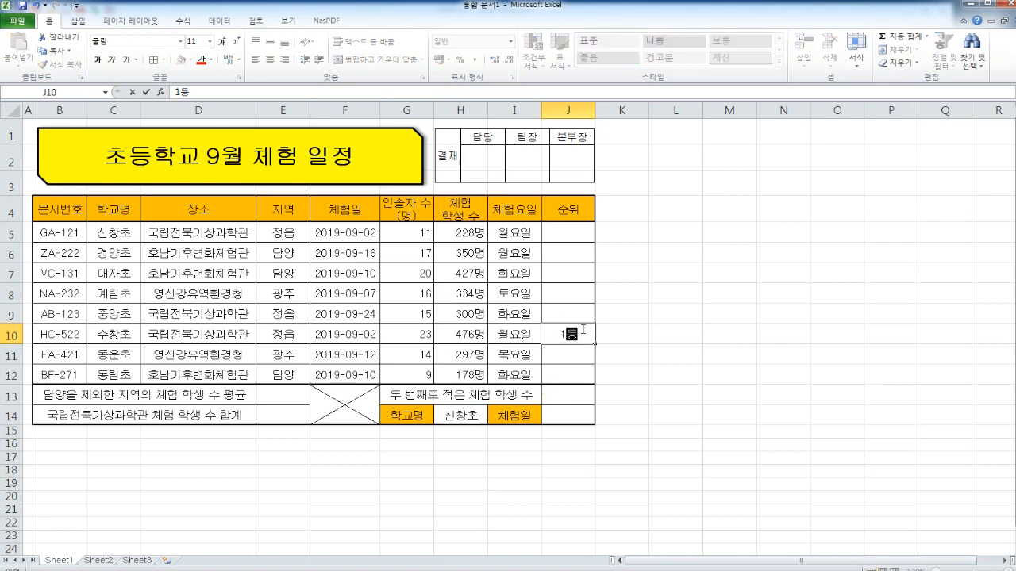
{"action": "key", "text": "Return"}
{"action": "left_click", "coordinate": [582, 329]}
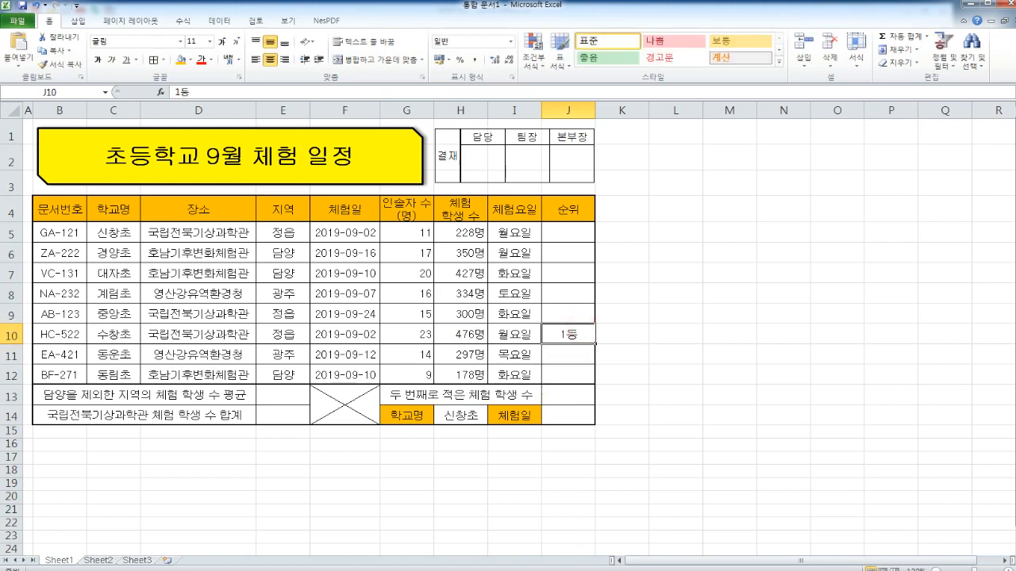
Step: Recheck the exam sheet's rank instruction and clear the sample rank from J10
{"action": "key", "text": "alt+Tab"}
{"action": "scroll", "coordinate": [728, 218], "scroll_direction": "up", "scroll_amount": 3}
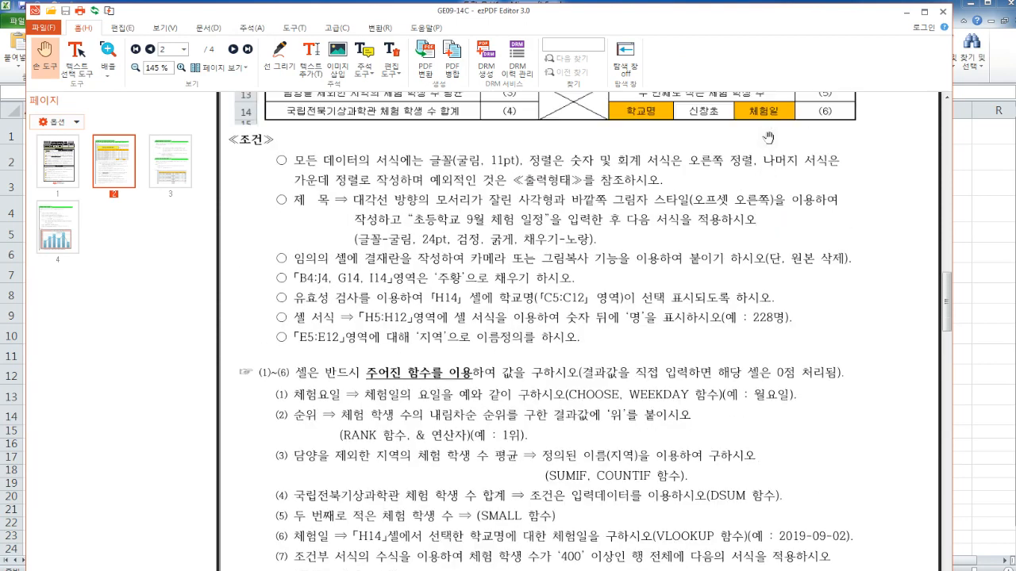
{"action": "scroll", "coordinate": [734, 190], "scroll_direction": "down", "scroll_amount": 2}
{"action": "scroll", "coordinate": [734, 232], "scroll_direction": "down", "scroll_amount": 2}
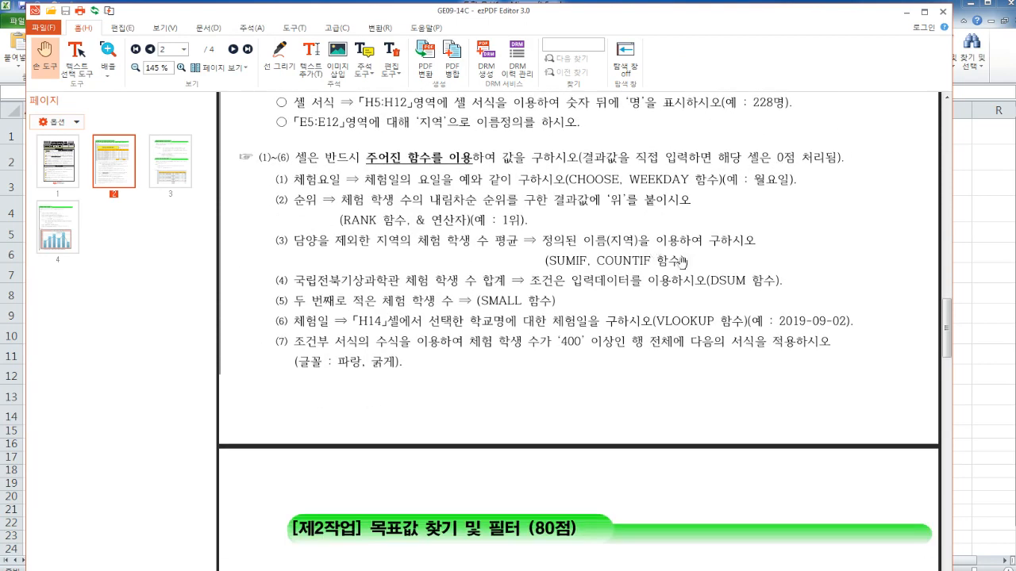
{"action": "left_click", "coordinate": [980, 290]}
{"action": "key", "text": "Delete"}
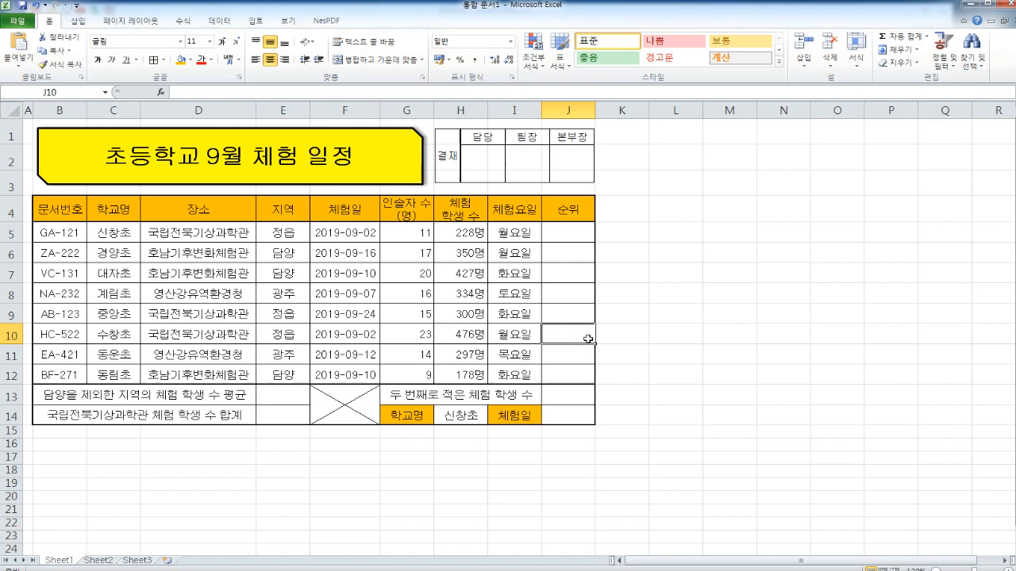
{"action": "left_click", "coordinate": [474, 335]}
{"action": "left_click", "coordinate": [586, 335]}
{"action": "left_click", "coordinate": [584, 227]}
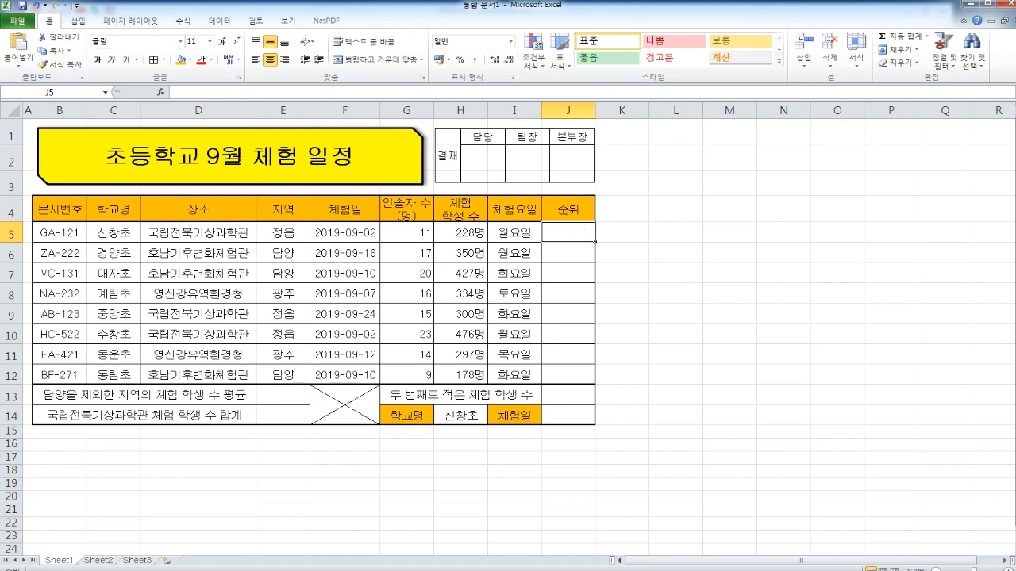
{"action": "type", "text": "=ㄱ"}
{"action": "key", "text": "BackSpace"}
{"action": "type", "text": "ran"}
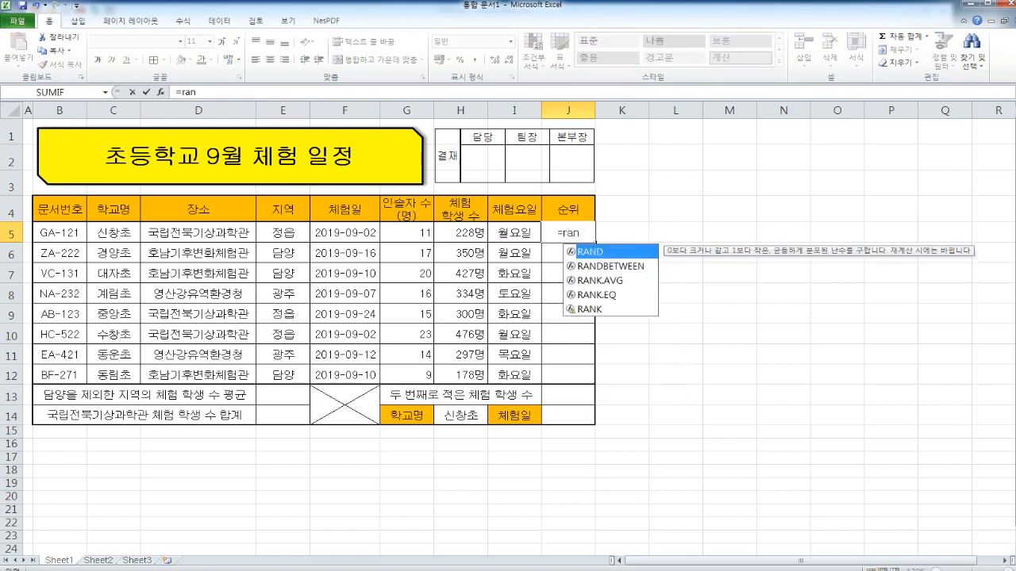
{"action": "type", "text": "k"}
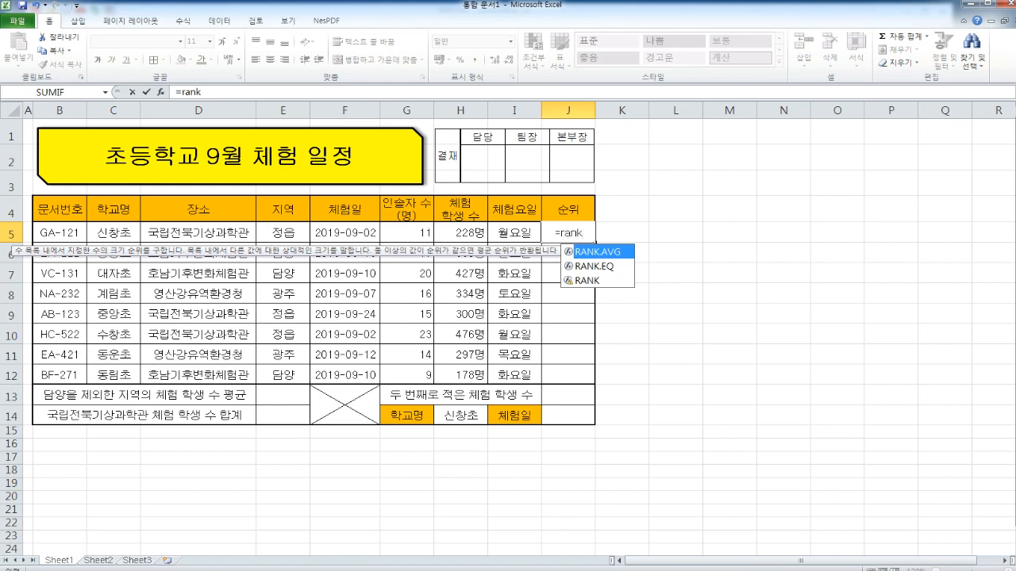
{"action": "type", "text": "("}
{"action": "key", "text": "ctrl+a"}
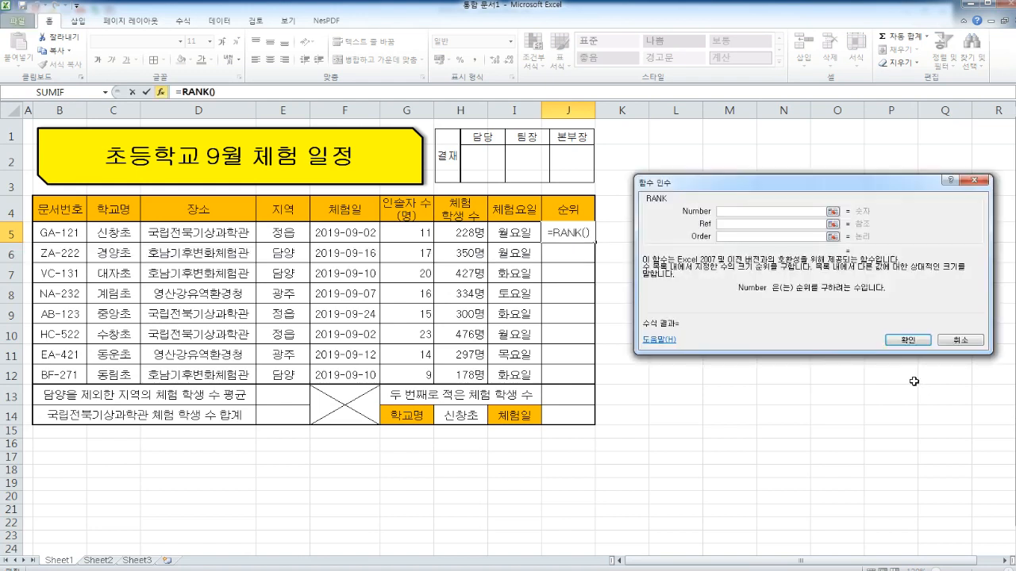
{"action": "left_click_drag", "start_coordinate": [814, 184], "coordinate": [805, 165]}
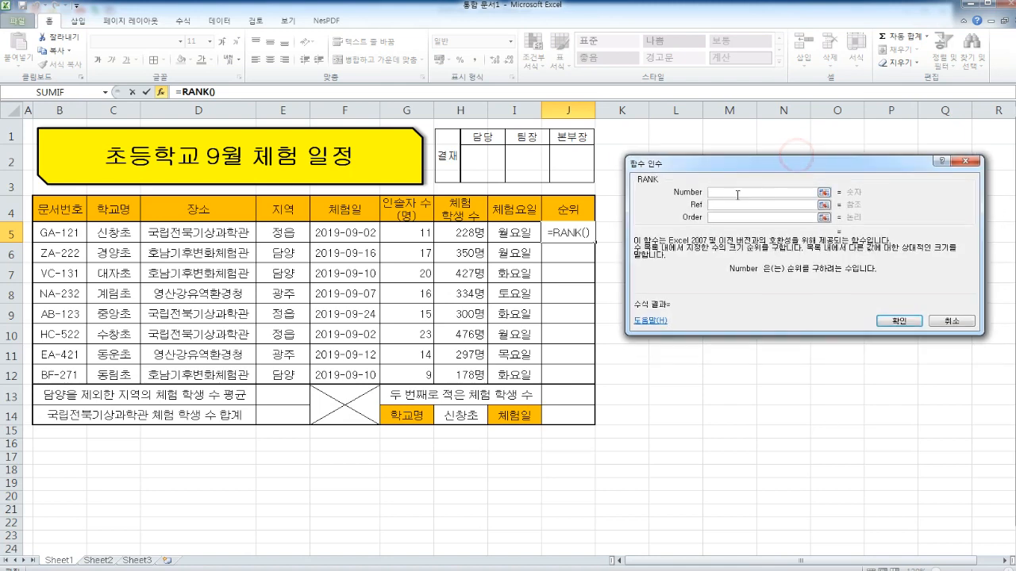
{"action": "left_click_drag", "start_coordinate": [734, 161], "coordinate": [736, 189]}
{"action": "left_click", "coordinate": [468, 232]}
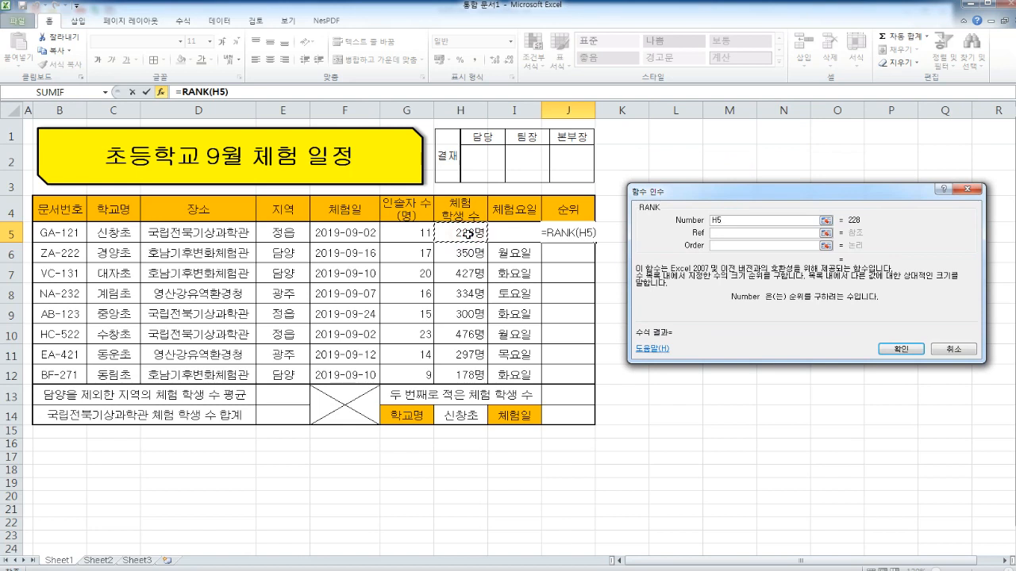
{"action": "left_click", "coordinate": [736, 234]}
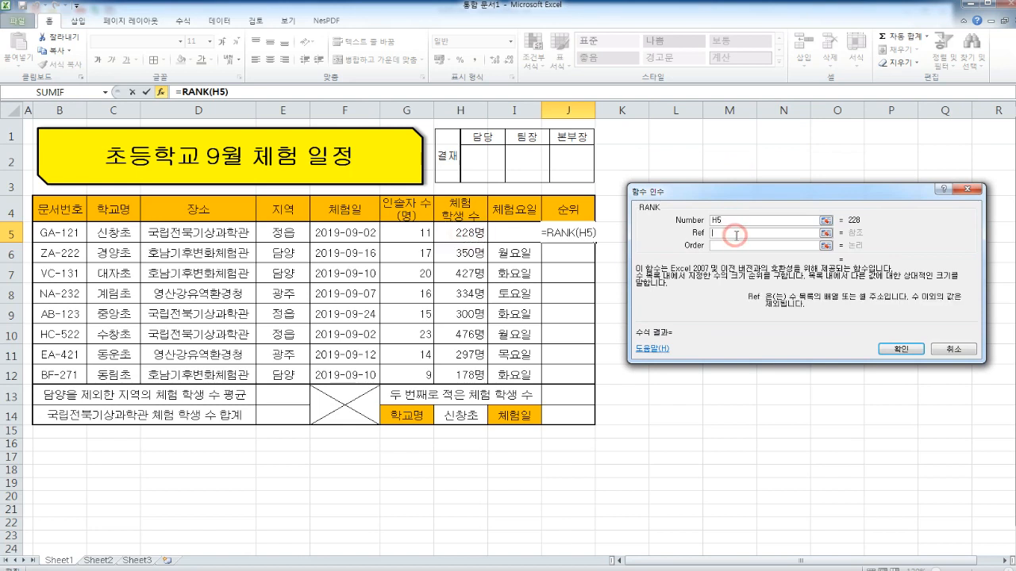
{"action": "left_click", "coordinate": [472, 232]}
{"action": "left_click_drag", "start_coordinate": [473, 232], "coordinate": [478, 387]}
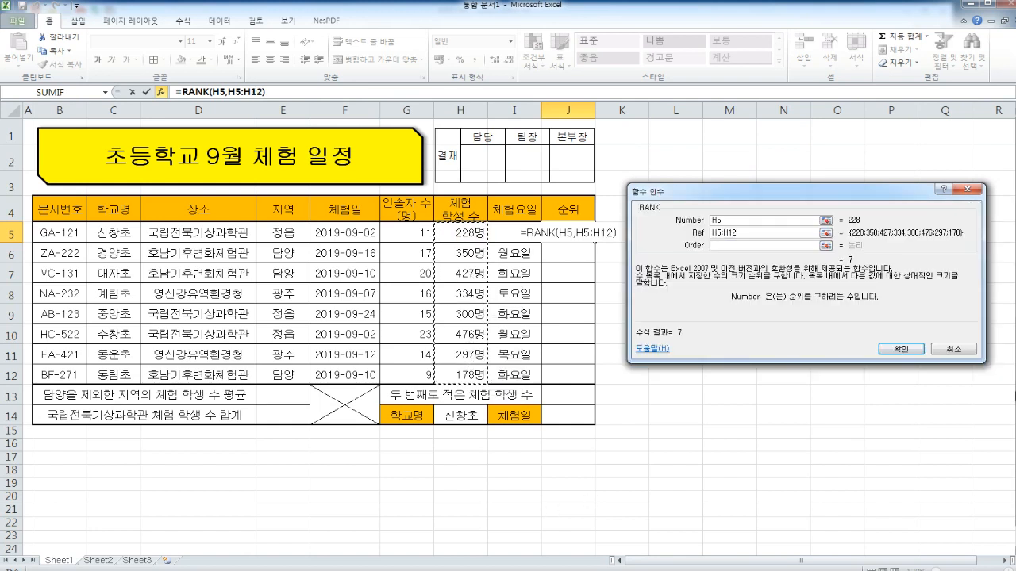
{"action": "double_click", "coordinate": [761, 232]}
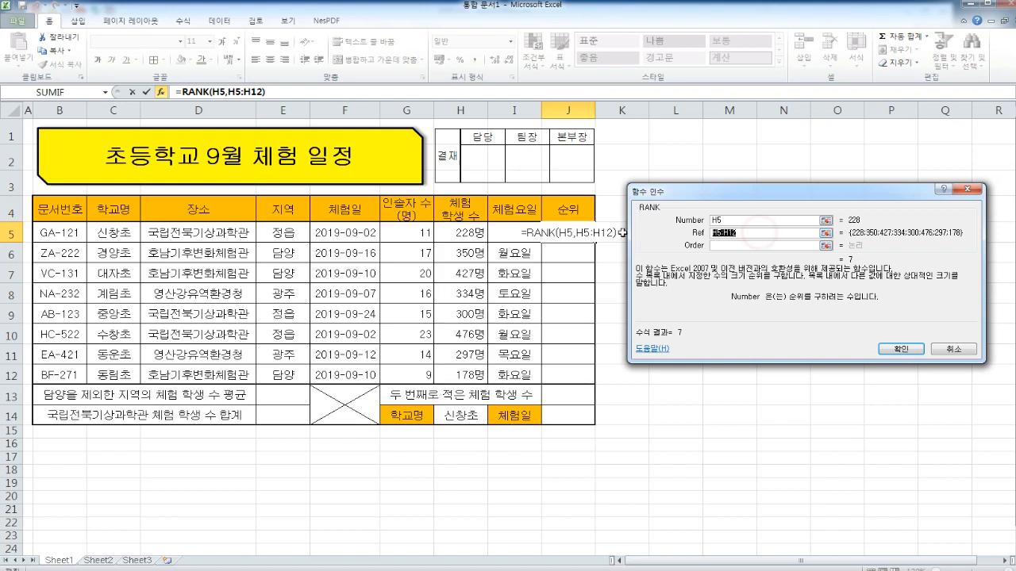
{"action": "left_click", "coordinate": [955, 349]}
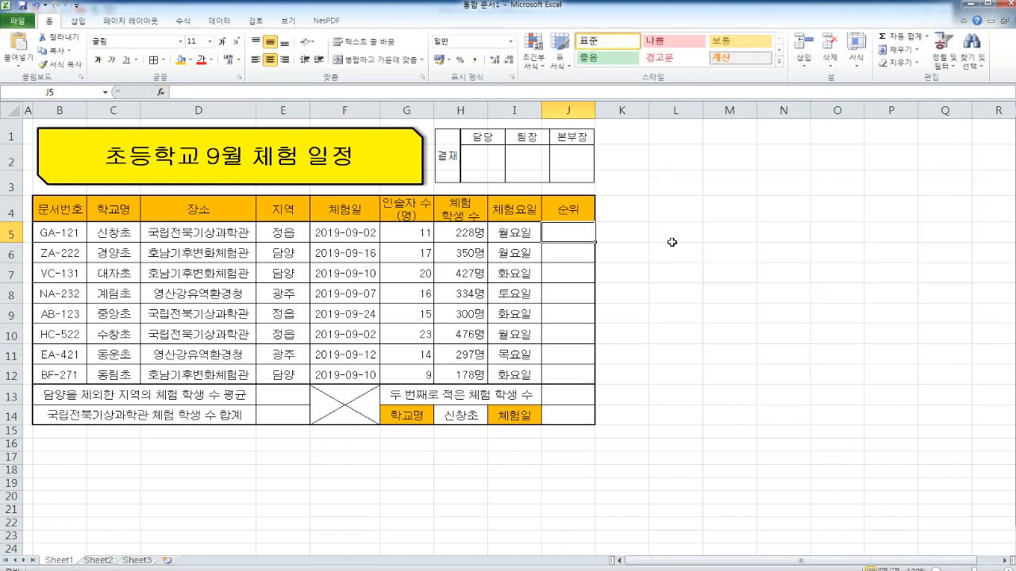
{"action": "type", "text": "=rank"}
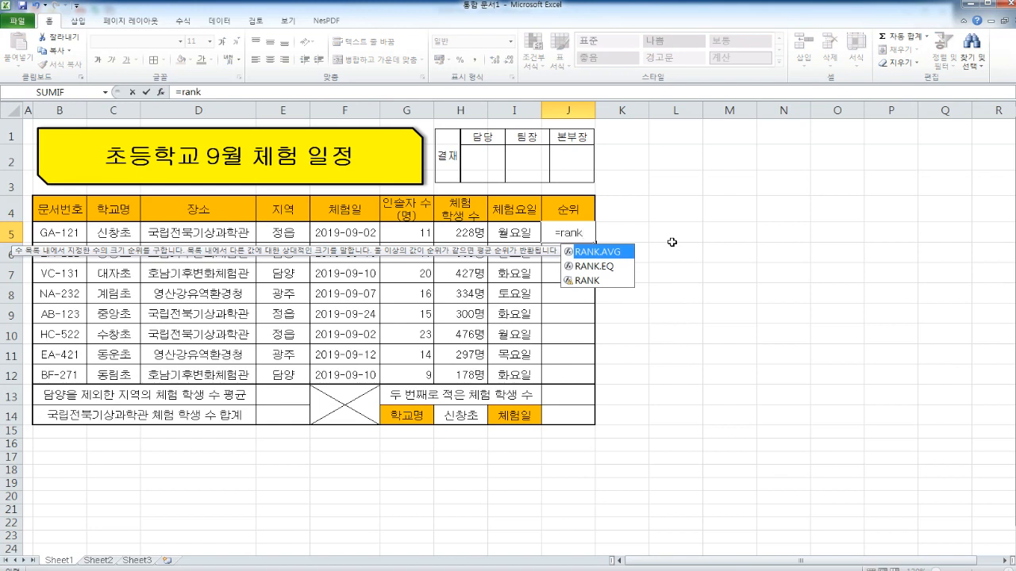
{"action": "key", "text": "ctrl+a"}
{"action": "left_click_drag", "start_coordinate": [721, 186], "coordinate": [729, 192]}
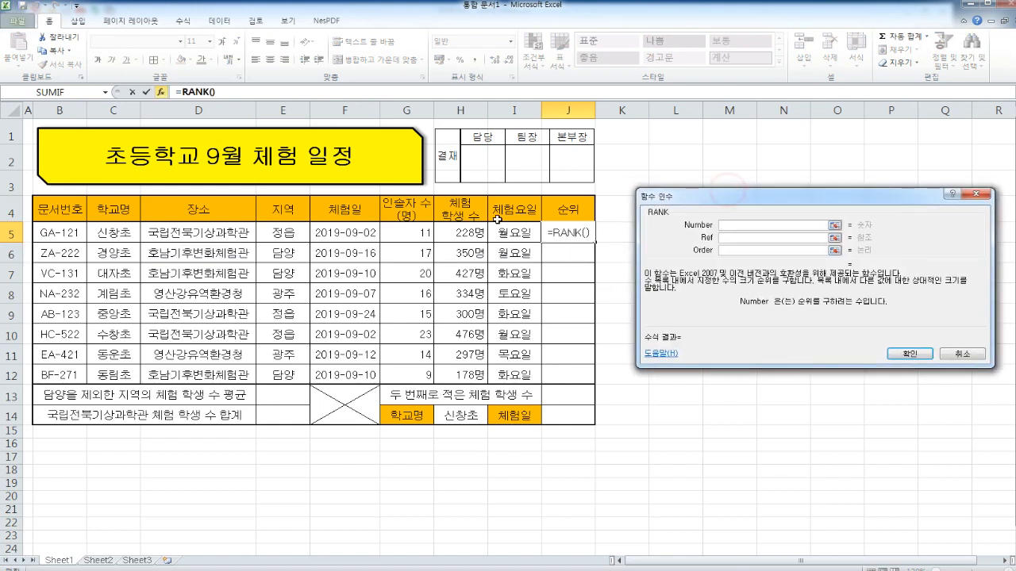
{"action": "left_click", "coordinate": [454, 232]}
{"action": "left_click", "coordinate": [726, 236]}
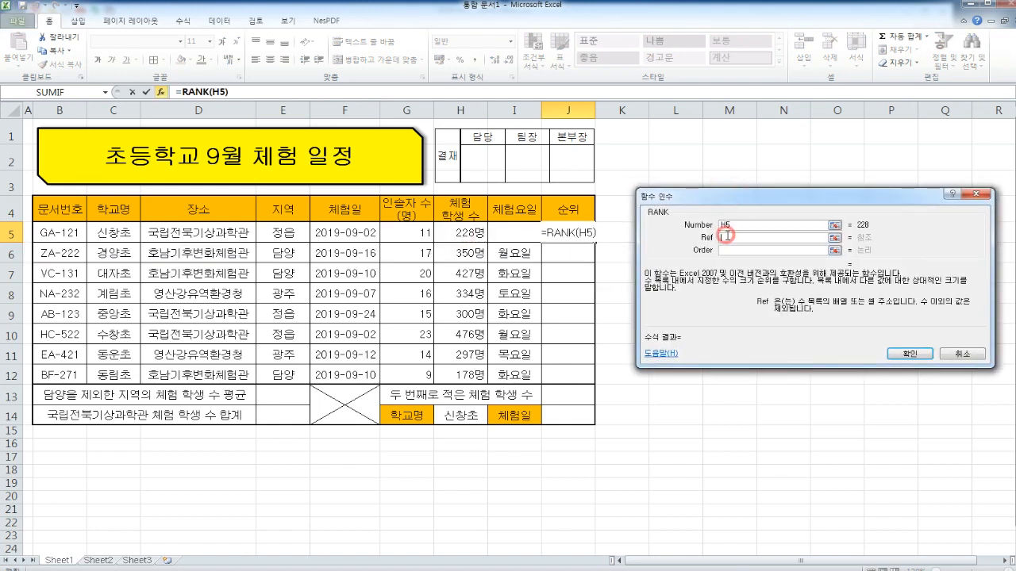
{"action": "left_click_drag", "start_coordinate": [459, 234], "coordinate": [452, 378]}
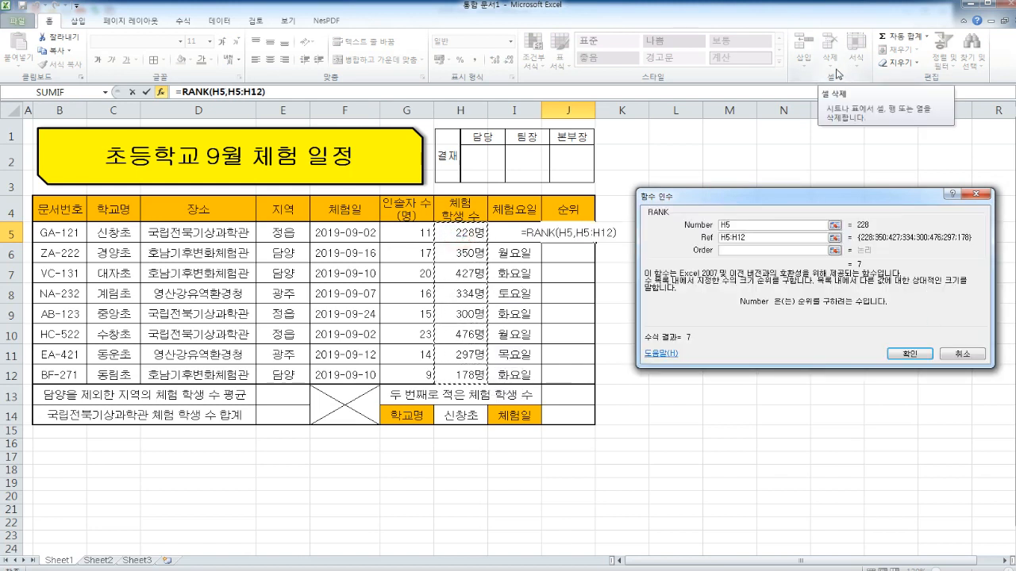
{"action": "left_click", "coordinate": [768, 236]}
{"action": "left_click_drag", "start_coordinate": [769, 236], "coordinate": [667, 244]}
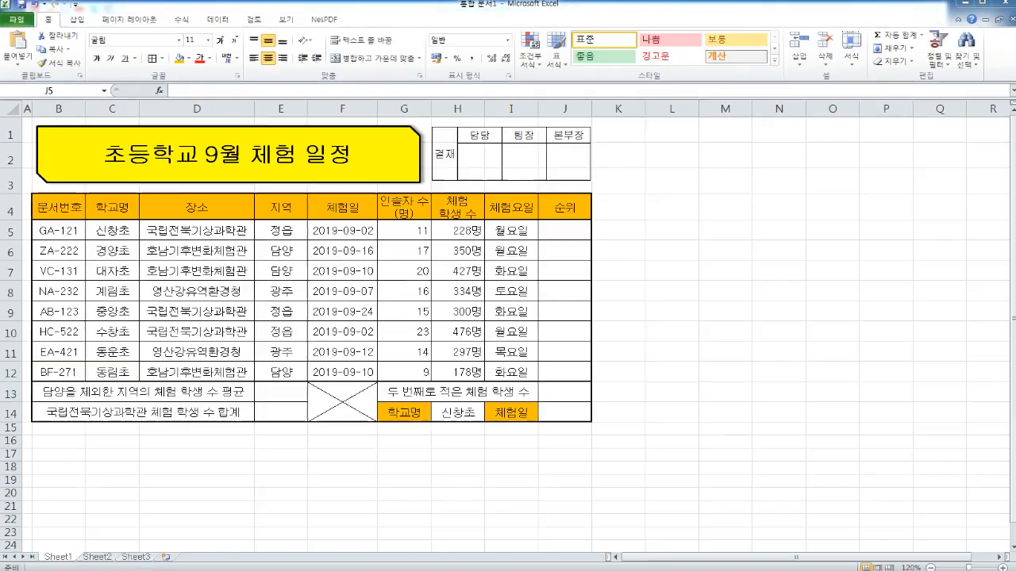
Step: Start a RANK formula in J5 and set its Number argument to H5
{"action": "left_click", "coordinate": [576, 230]}
{"action": "type", "text": "="}
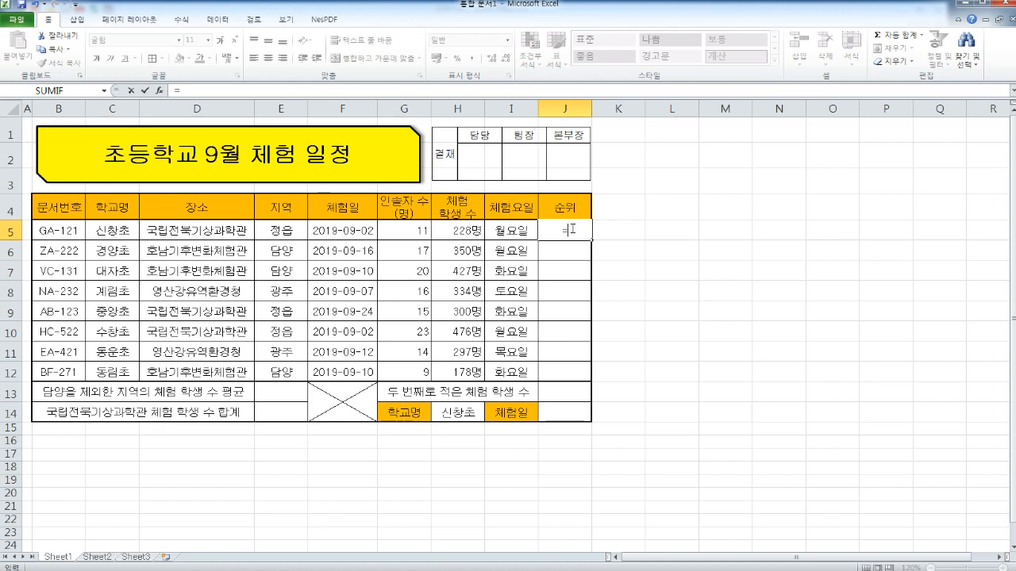
{"action": "type", "text": "rank"}
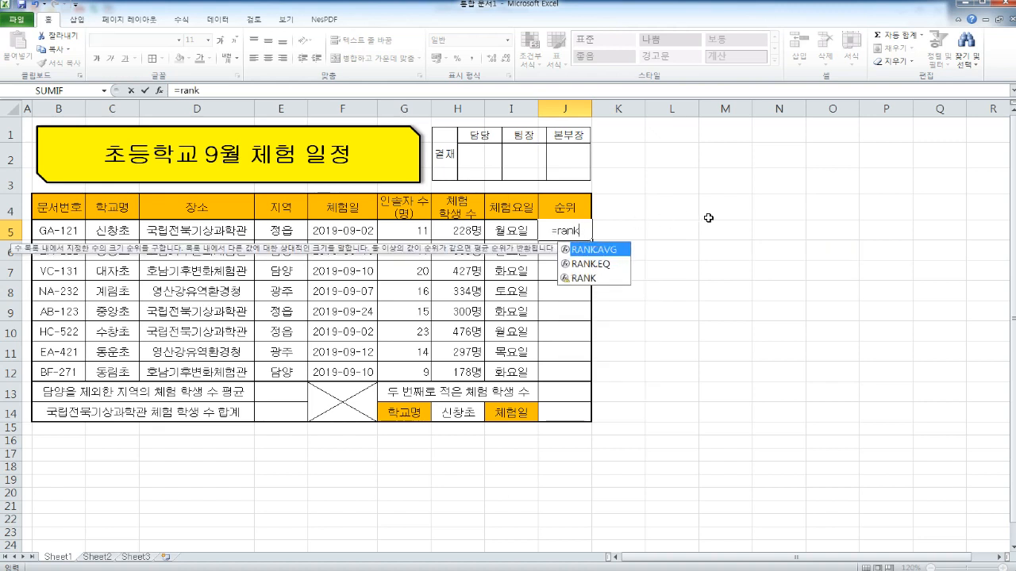
{"action": "key", "text": "ctrl+a"}
{"action": "left_click_drag", "start_coordinate": [731, 192], "coordinate": [734, 159]}
{"action": "left_click", "coordinate": [745, 186]}
{"action": "left_click", "coordinate": [453, 231]}
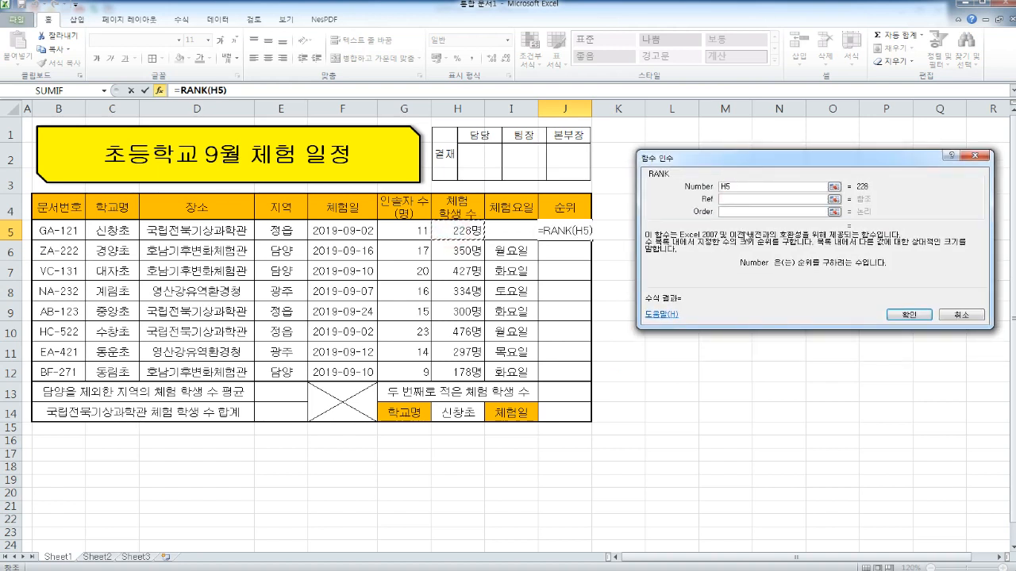
Step: Set RANK's Ref argument to the student counts as the absolute range $H$5:$H$12
{"action": "left_click", "coordinate": [756, 201]}
{"action": "left_click_drag", "start_coordinate": [475, 235], "coordinate": [474, 370]}
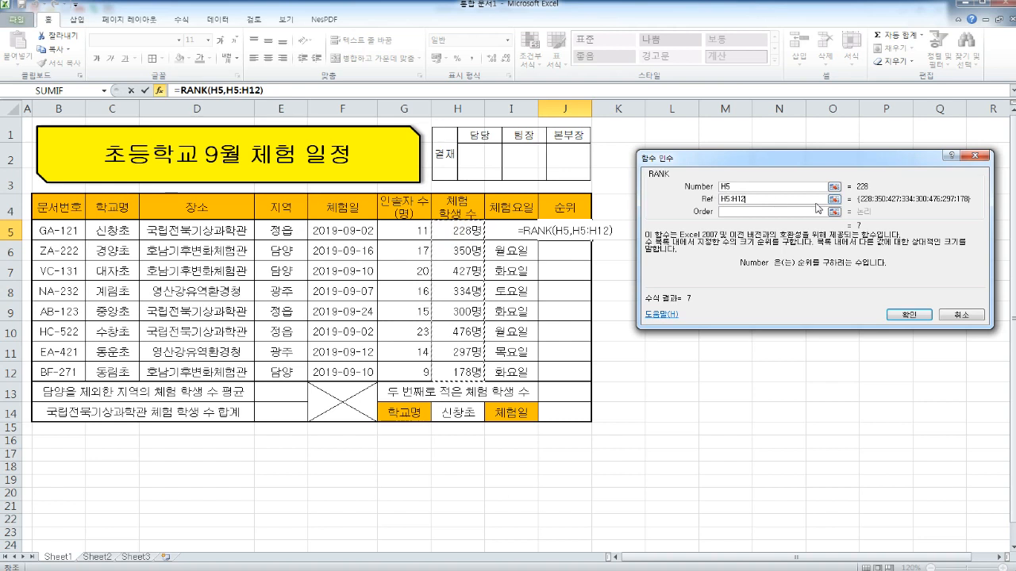
{"action": "key", "text": "Left"}
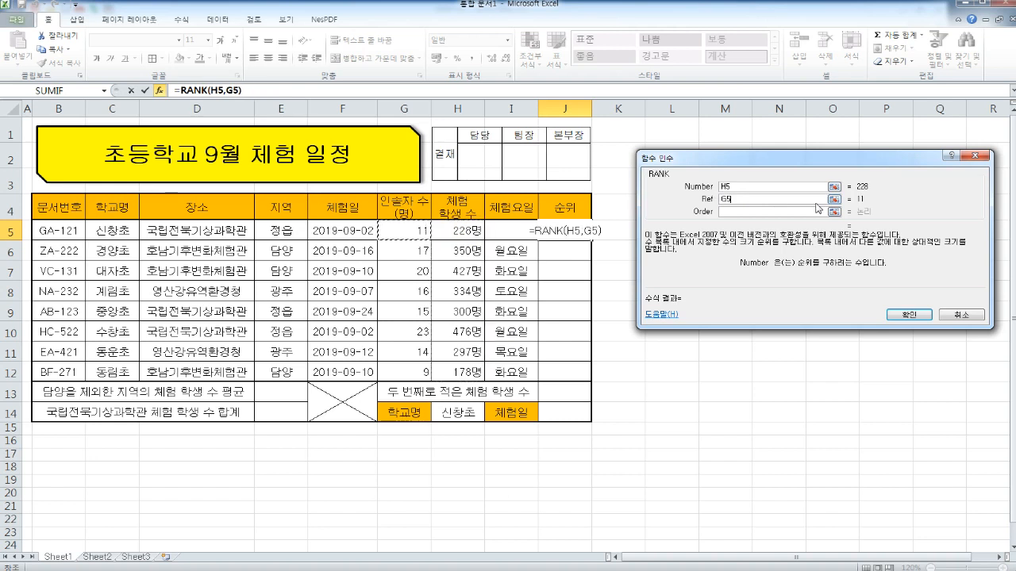
{"action": "key", "text": "Right"}
{"action": "double_click", "coordinate": [797, 202]}
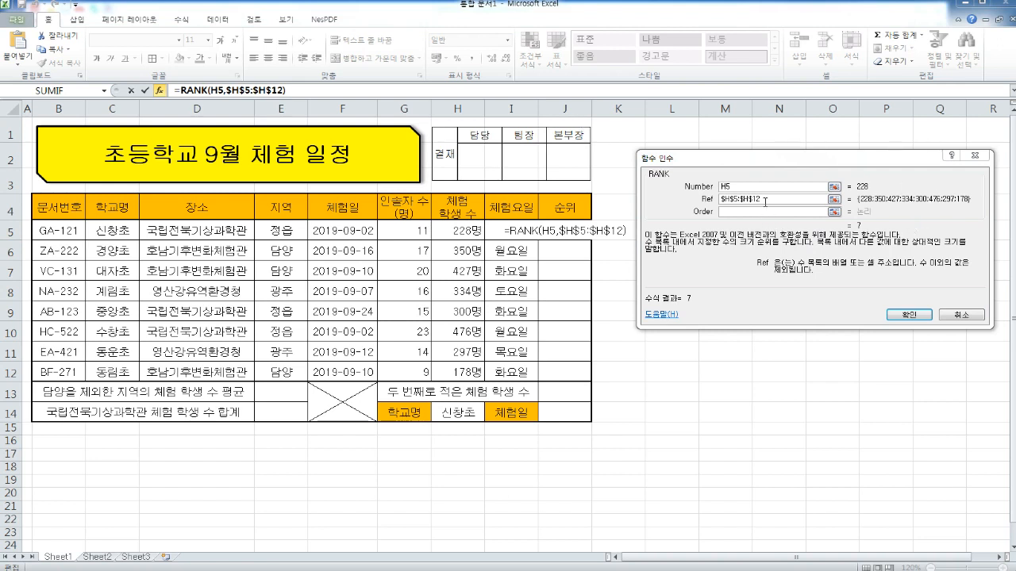
{"action": "left_click_drag", "start_coordinate": [811, 156], "coordinate": [805, 170]}
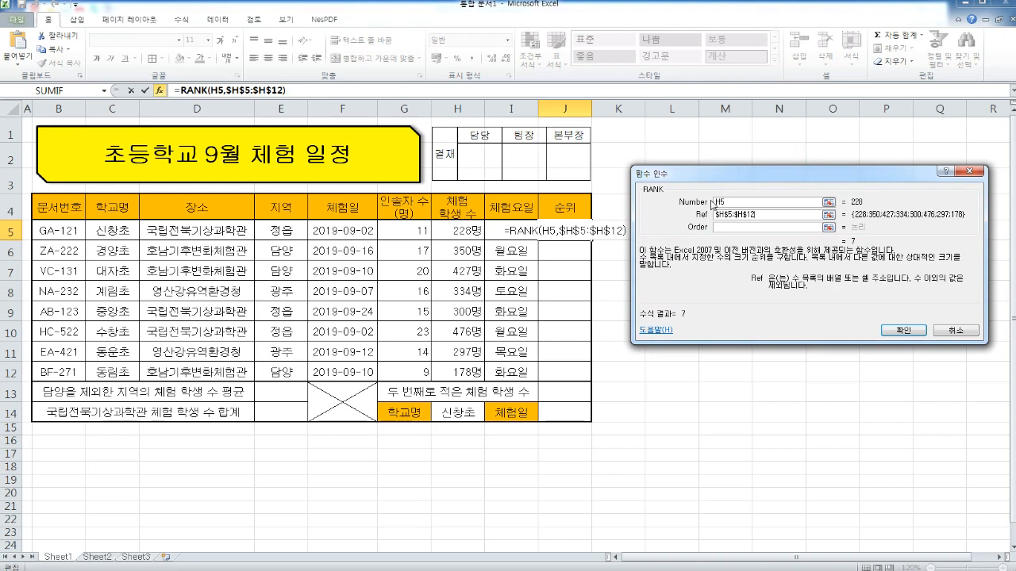
Step: Leave RANK's Order argument empty for descending order and complete the formula in J5
{"action": "left_click_drag", "start_coordinate": [726, 178], "coordinate": [722, 176]}
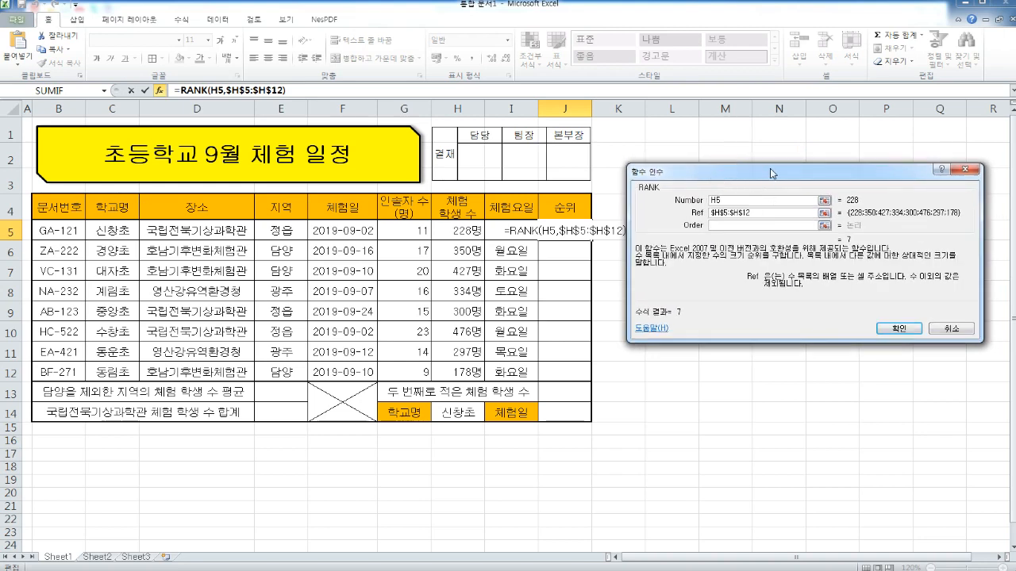
{"action": "left_click_drag", "start_coordinate": [770, 168], "coordinate": [779, 170]}
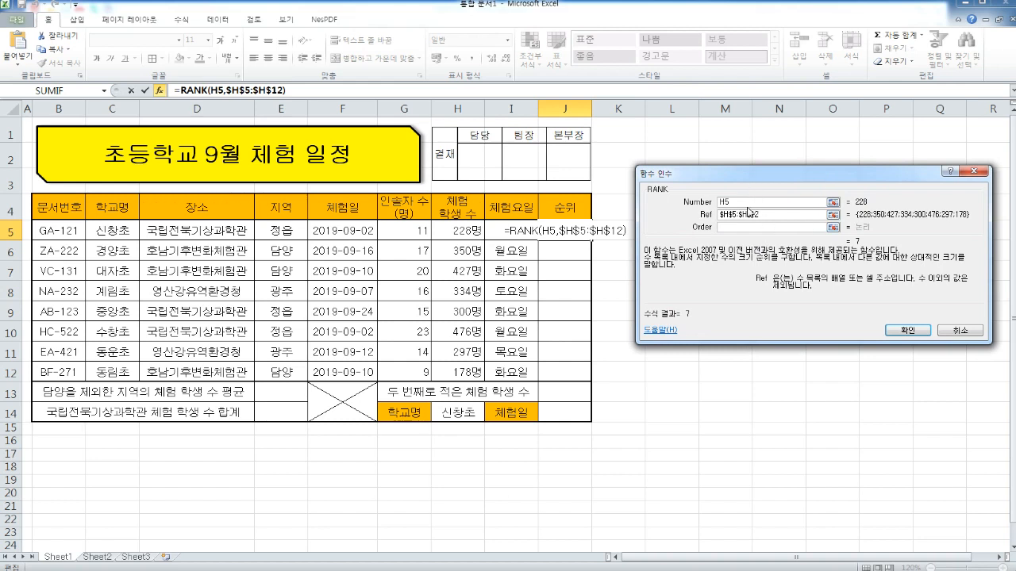
{"action": "left_click_drag", "start_coordinate": [770, 180], "coordinate": [776, 181]}
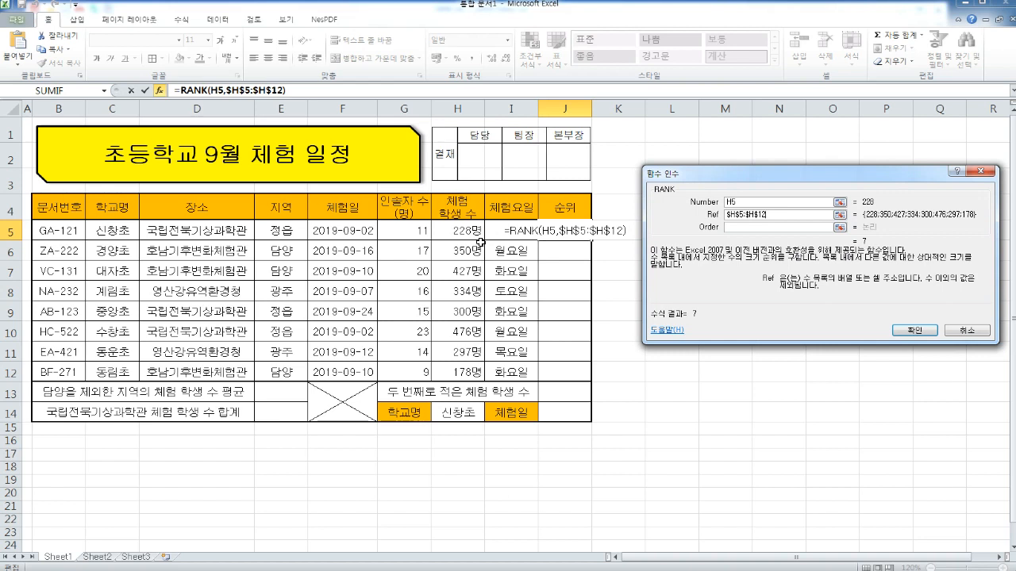
{"action": "left_click", "coordinate": [784, 228]}
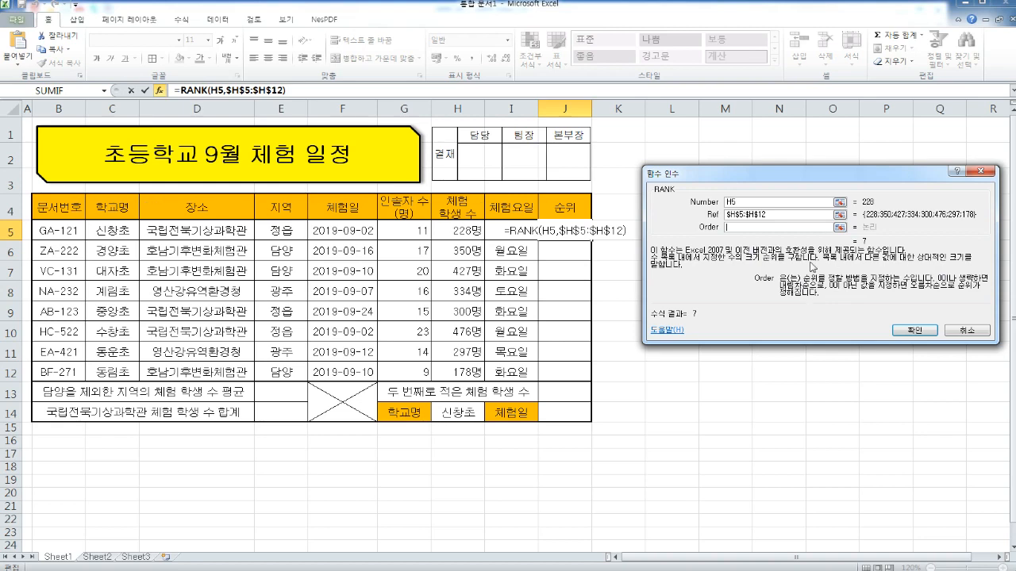
{"action": "left_click_drag", "start_coordinate": [774, 186], "coordinate": [736, 162]}
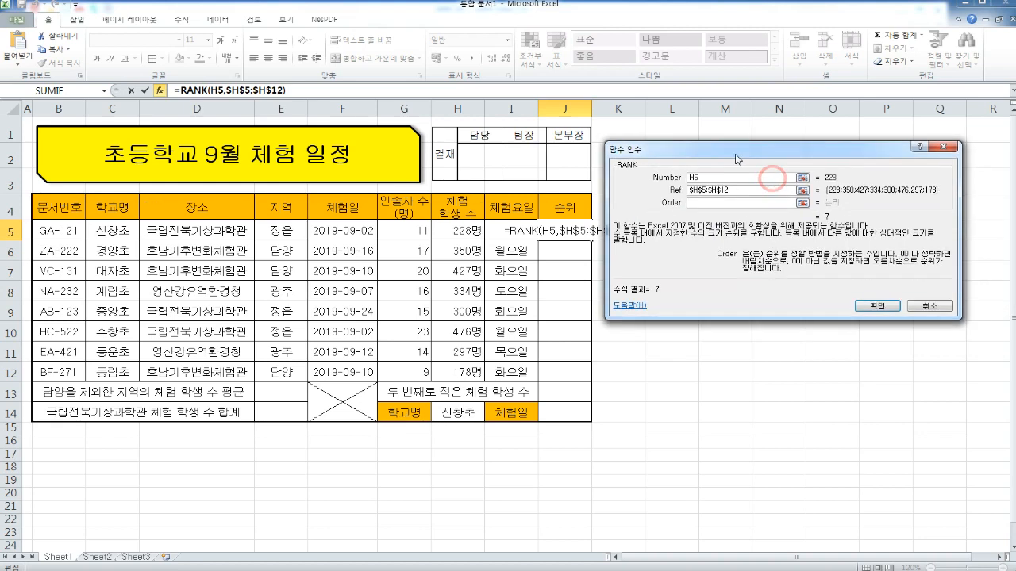
{"action": "left_click", "coordinate": [888, 307]}
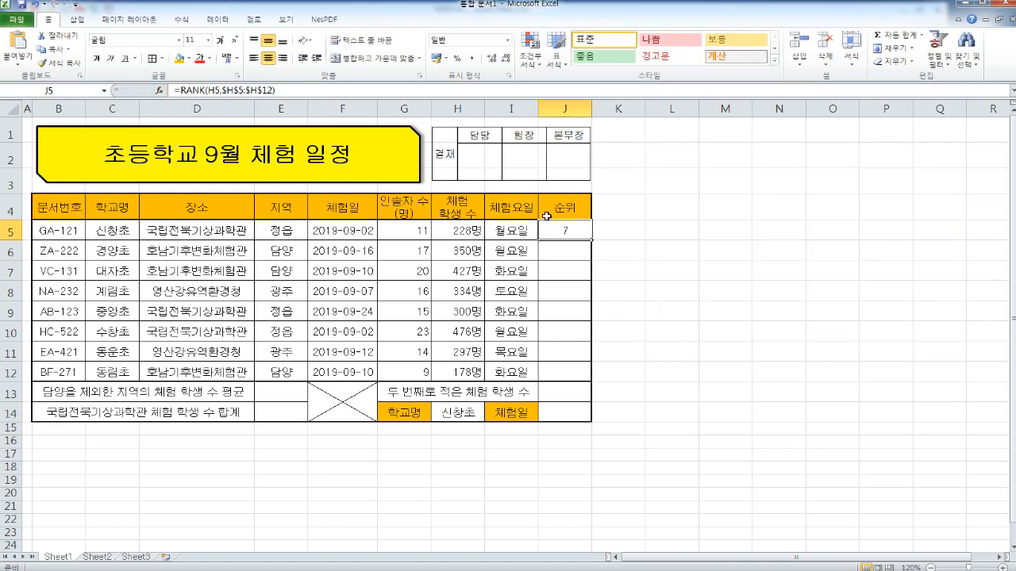
Step: Check the exam sheet's rank instruction and append &"위" to the RANK formula in J5
{"action": "key", "text": "alt+Tab"}
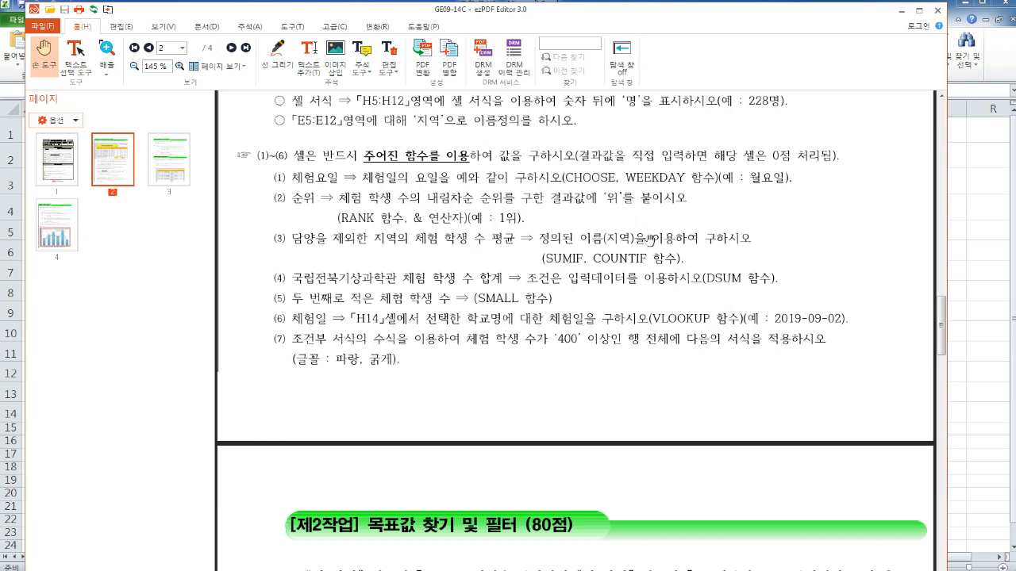
{"action": "left_click", "coordinate": [983, 225]}
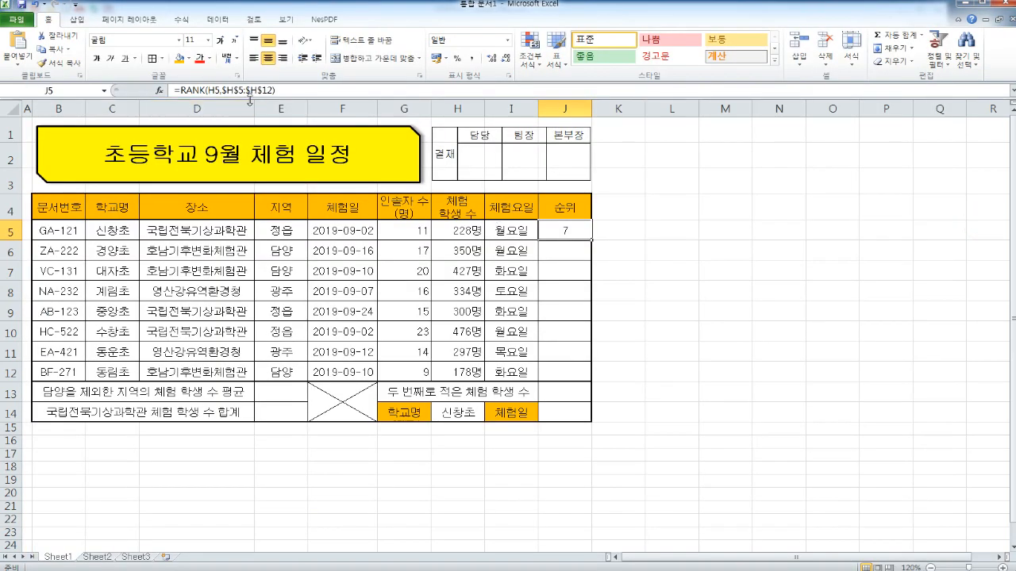
{"action": "left_click", "coordinate": [296, 89]}
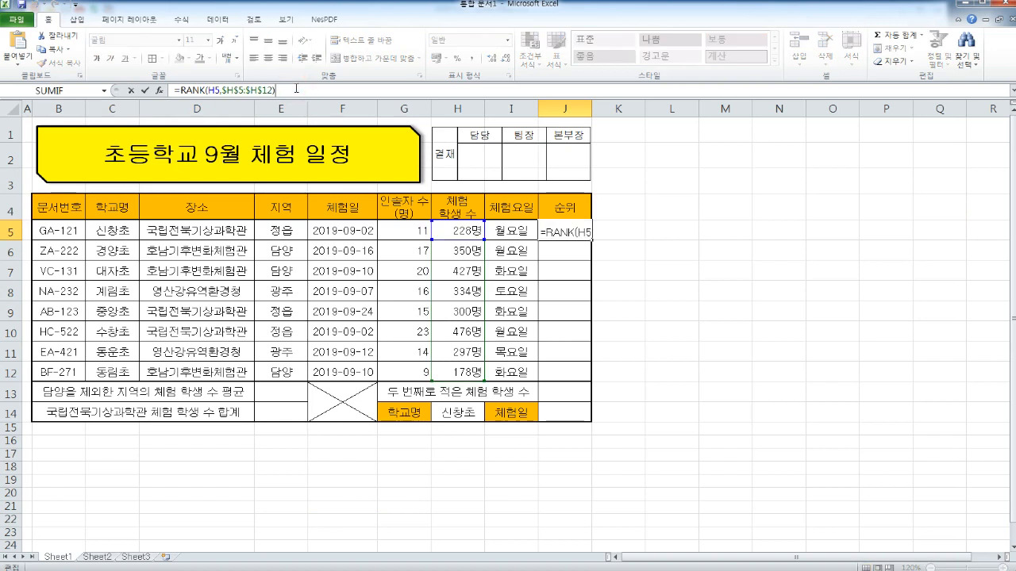
{"action": "type", "text": "&\"위"}
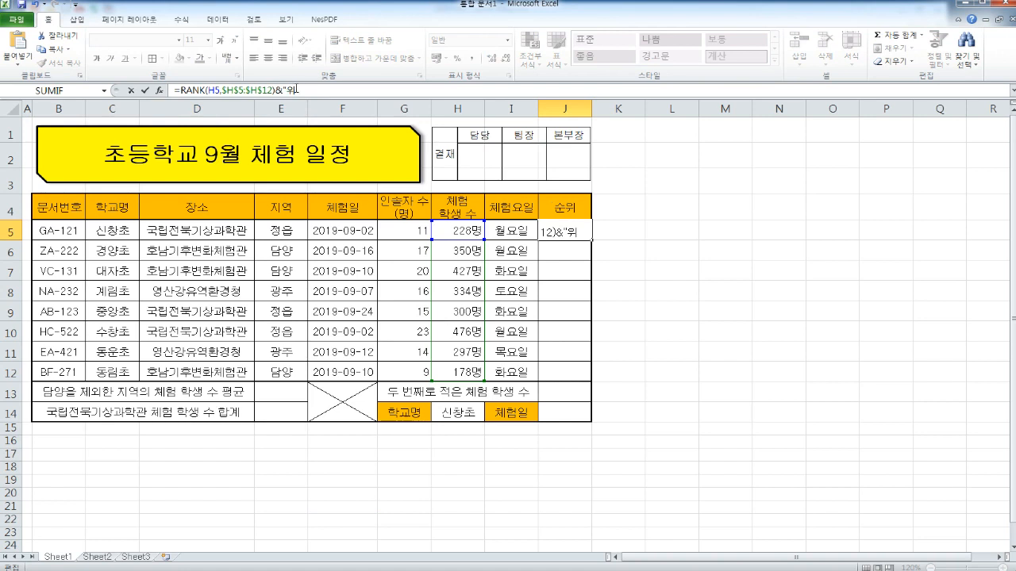
{"action": "key", "text": "Return"}
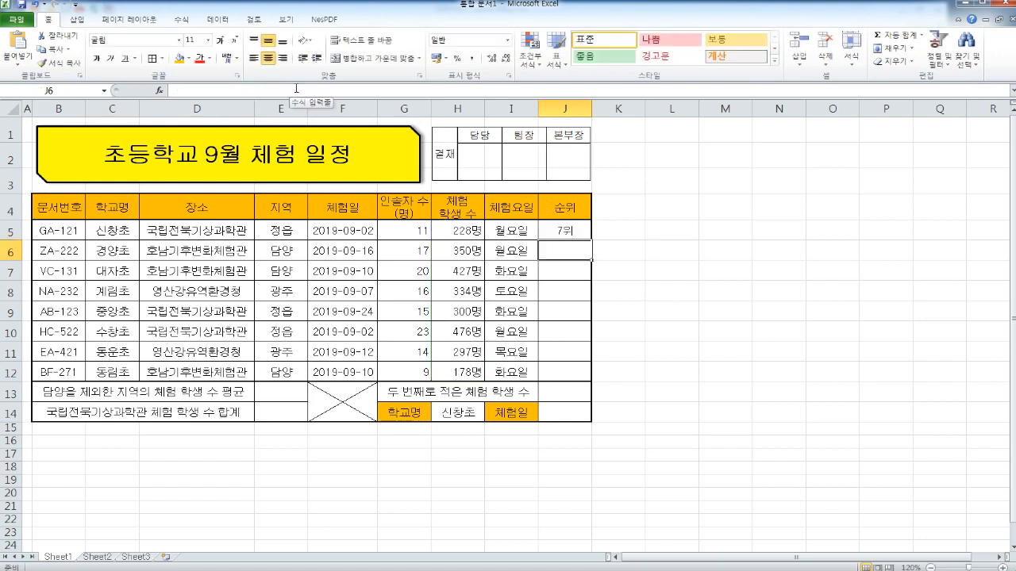
Step: Fill the rank formula from J5 down through J12 and check the copied formula in J10
{"action": "left_click", "coordinate": [573, 232]}
{"action": "left_click_drag", "start_coordinate": [595, 238], "coordinate": [584, 376]}
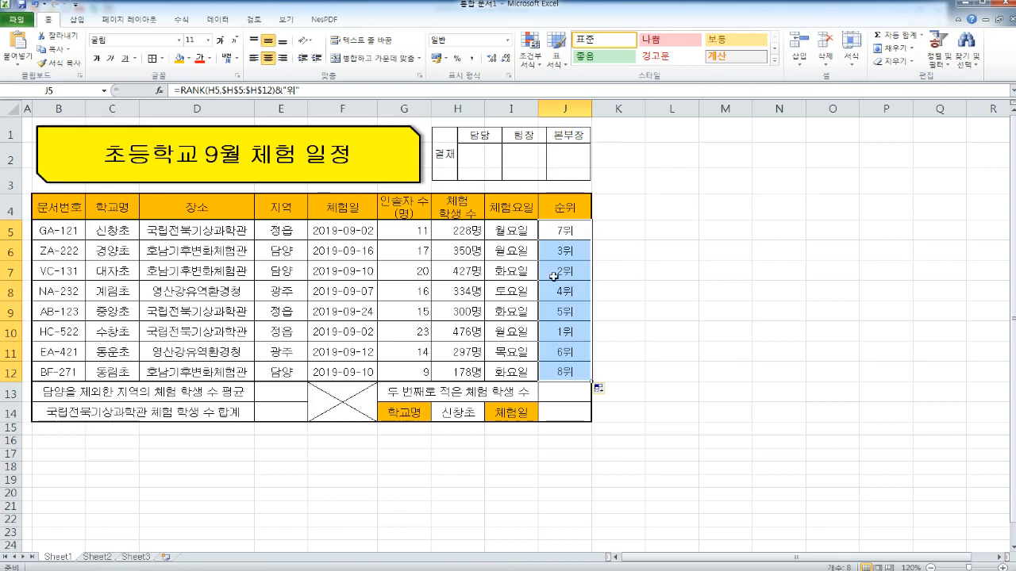
{"action": "left_click", "coordinate": [562, 232]}
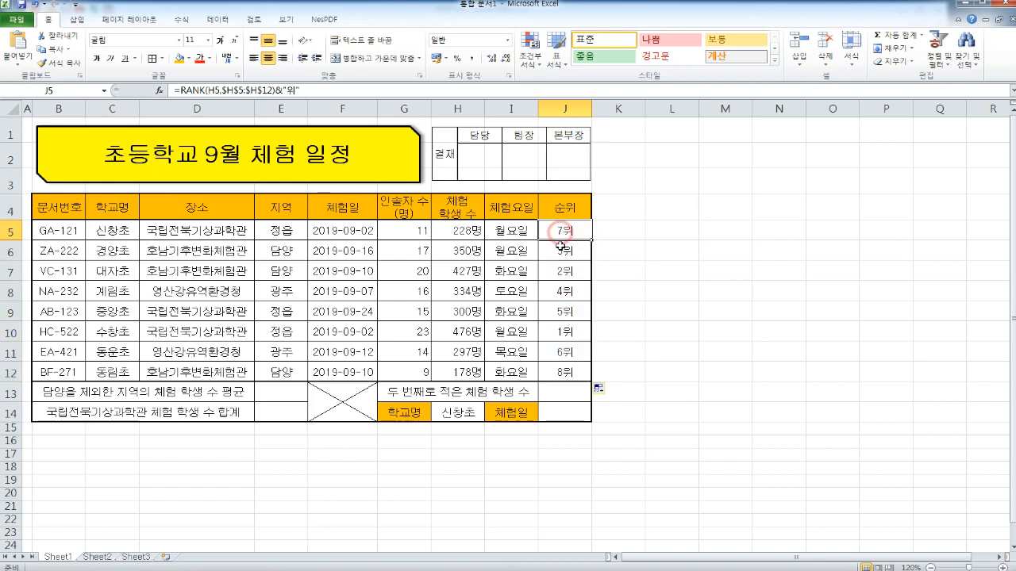
{"action": "left_click", "coordinate": [12, 312]}
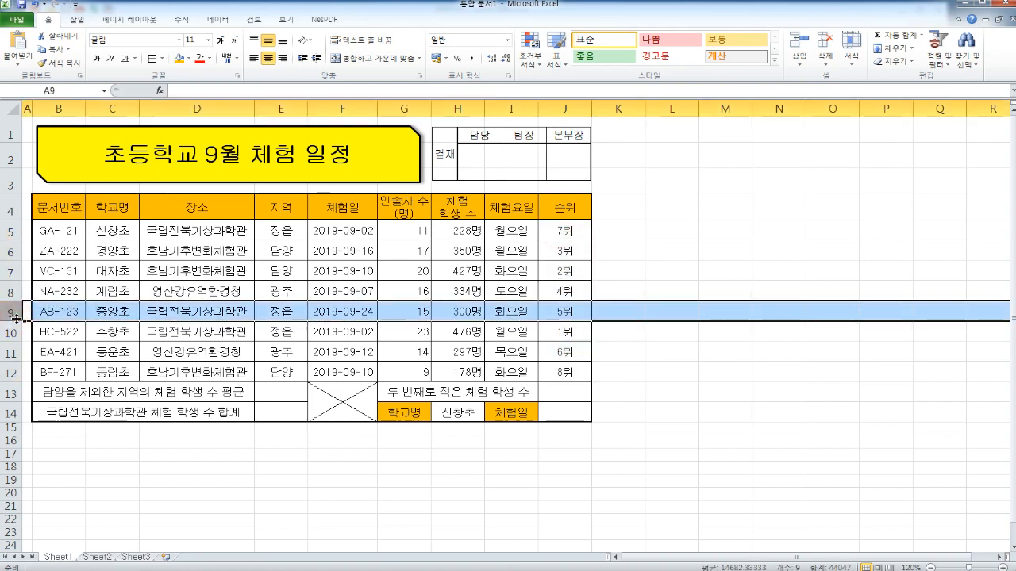
{"action": "left_click", "coordinate": [10, 327]}
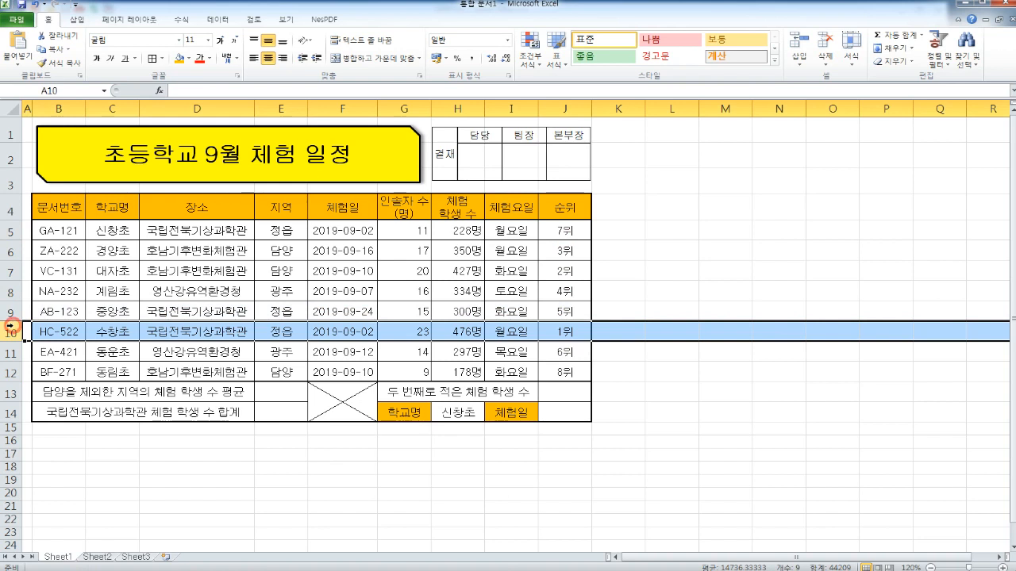
{"action": "left_click", "coordinate": [577, 333]}
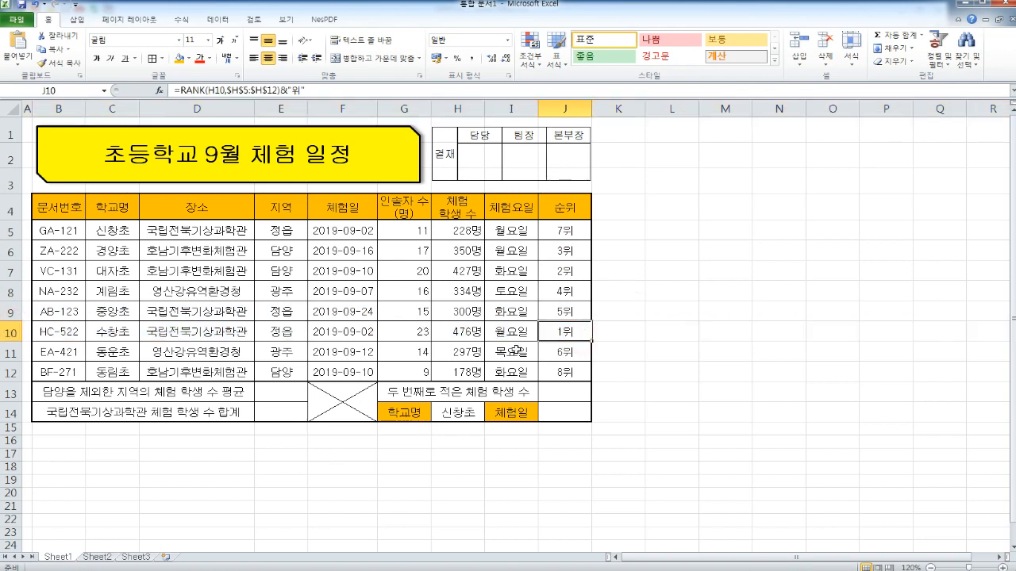
{"action": "left_click", "coordinate": [533, 291]}
Step: Select E13 and read exam instruction (3) on the average student count for regions other than 담양
{"action": "left_click", "coordinate": [285, 389]}
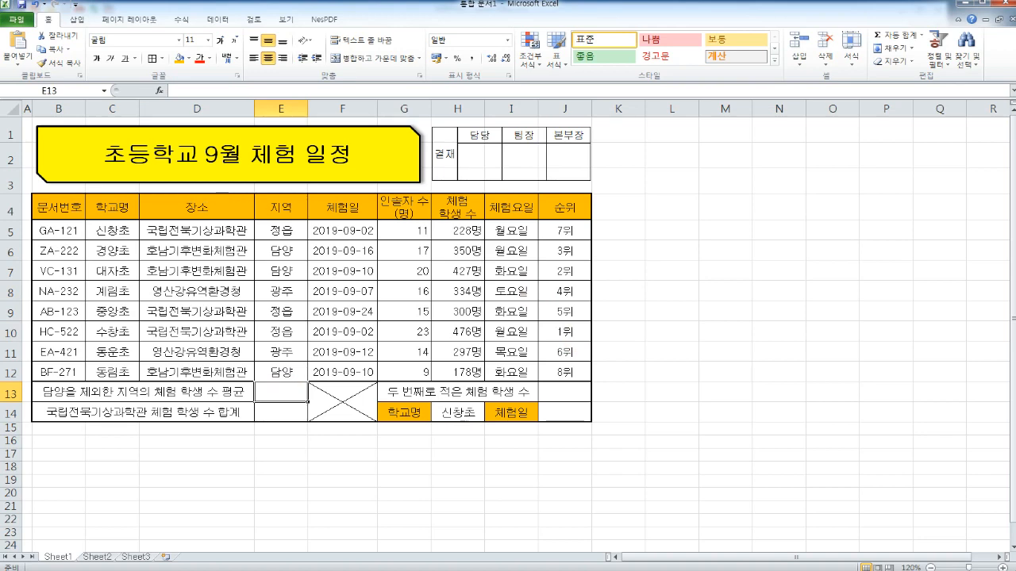
{"action": "key", "text": "alt+Tab"}
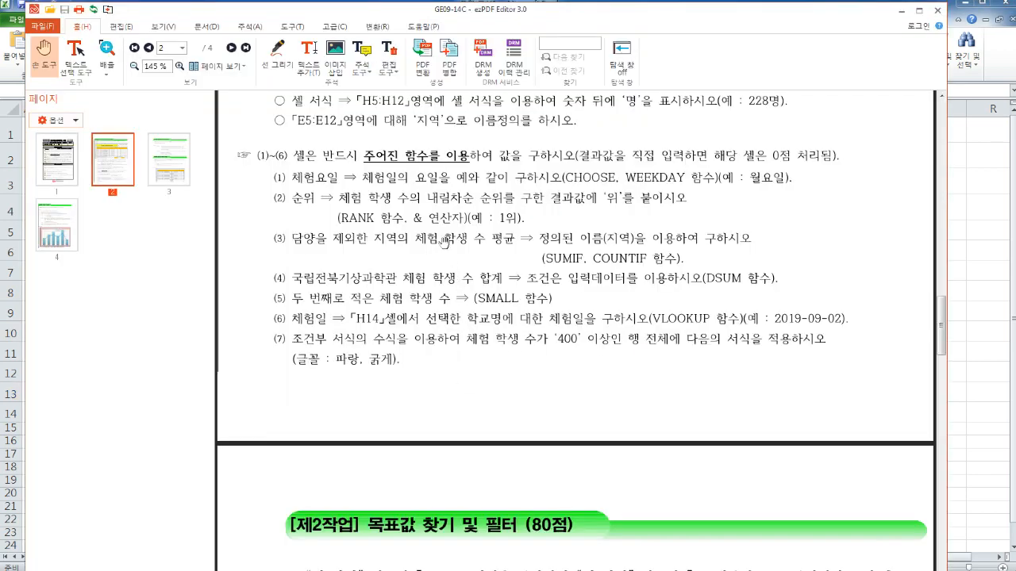
{"action": "scroll", "coordinate": [512, 265], "scroll_direction": "down", "scroll_amount": 1}
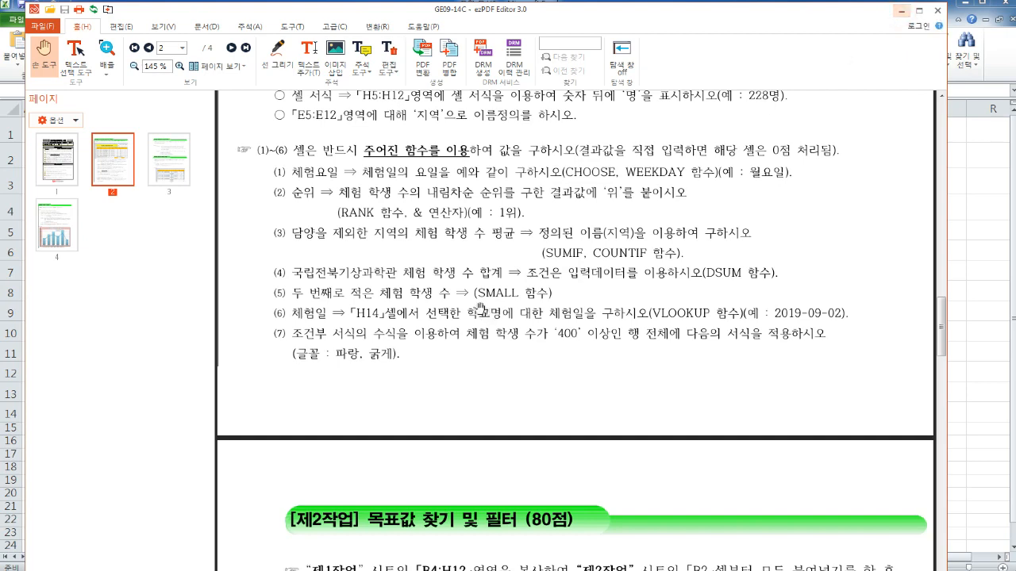
{"action": "left_click", "coordinate": [902, 10]}
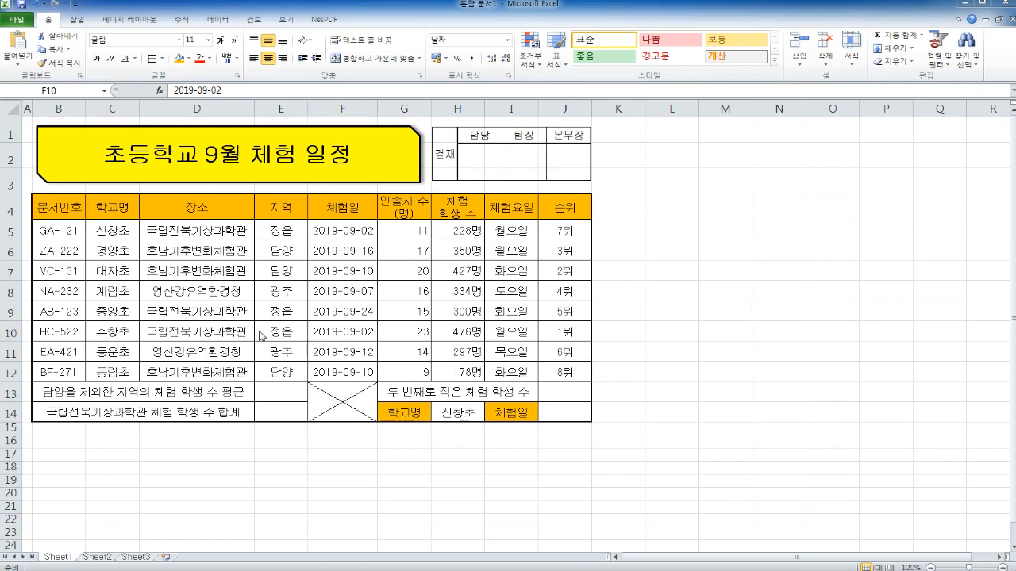
Step: Highlight the 담양 rows 6, 7 and 12 as the ones excluded from the average, and recheck the instruction
{"action": "left_click_drag", "start_coordinate": [14, 250], "coordinate": [14, 271]}
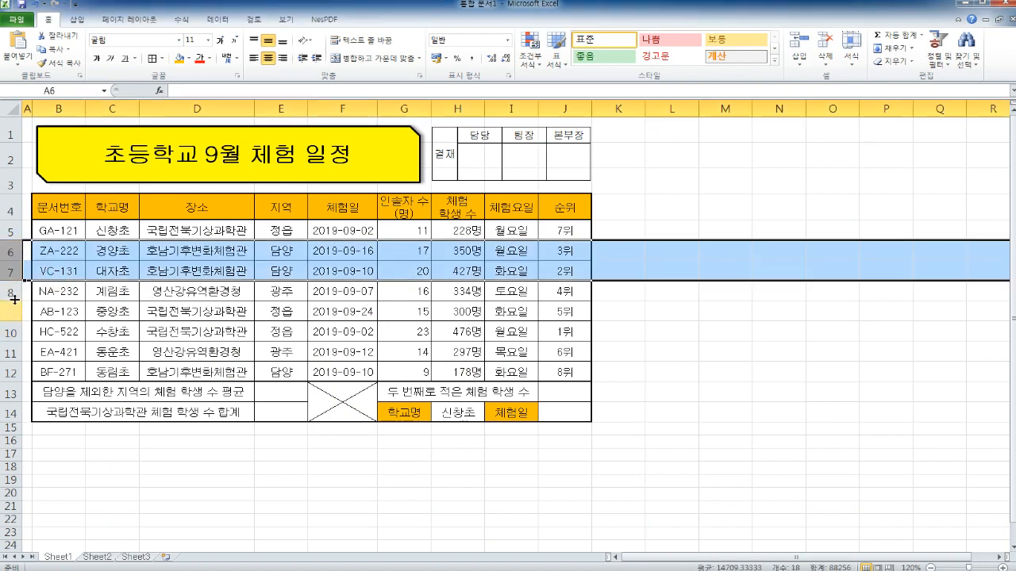
{"action": "left_click", "coordinate": [14, 372], "text": "ctrl"}
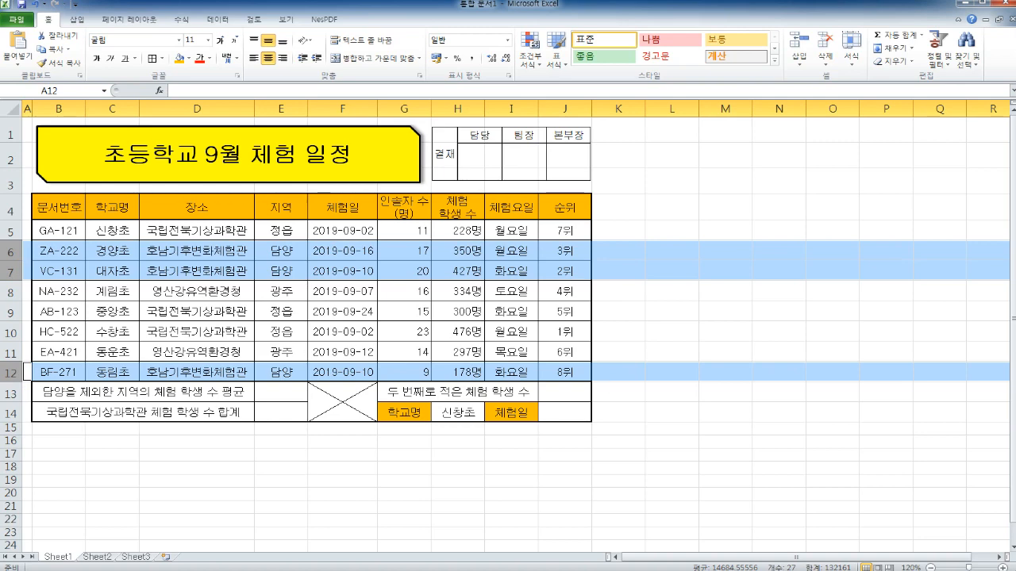
{"action": "left_click", "coordinate": [458, 371]}
{"action": "key", "text": "alt+Tab"}
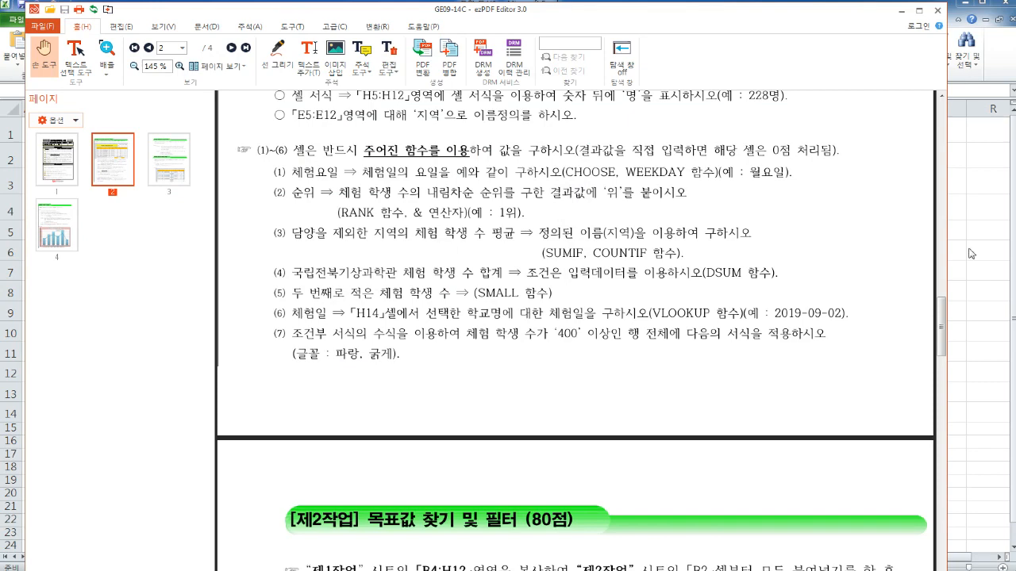
{"action": "key", "text": "alt+Tab"}
Step: Highlight the non-담양 rows 5 and 8 through 11, and bring the calculator up beside the table
{"action": "left_click", "coordinate": [11, 231]}
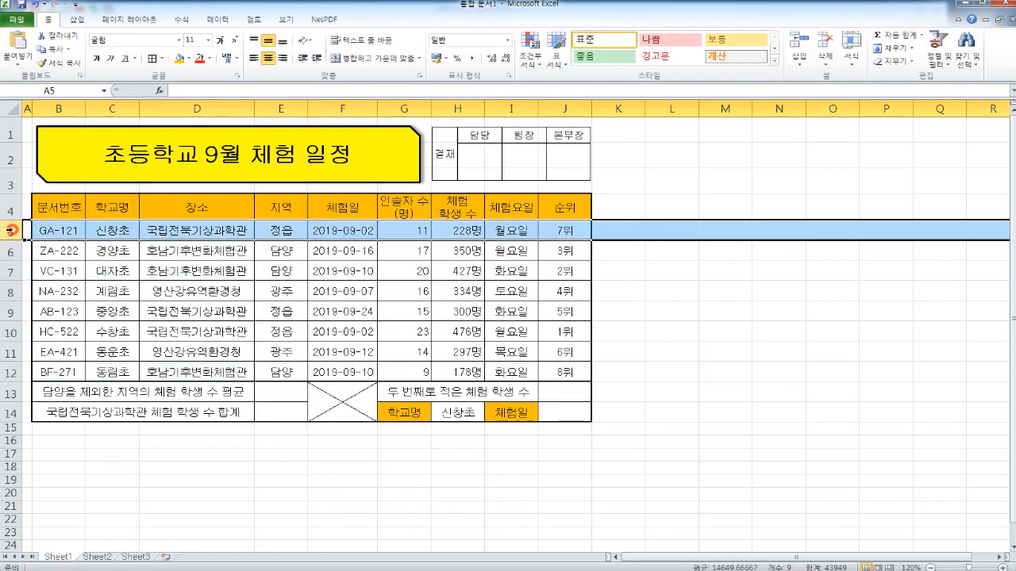
{"action": "left_click_drag", "start_coordinate": [14, 291], "coordinate": [15, 351]}
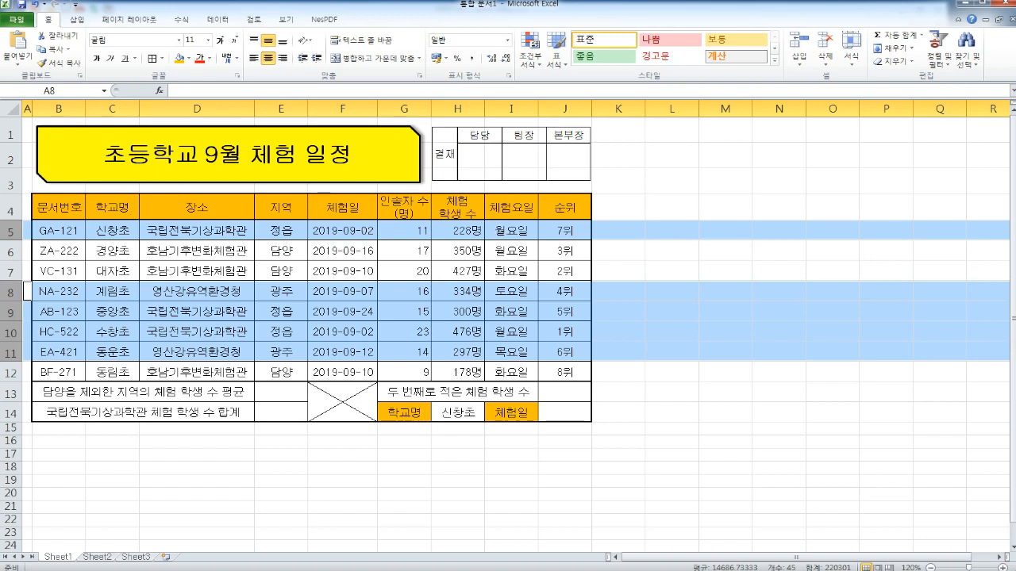
{"action": "key", "text": "alt+Tab"}
{"action": "left_click_drag", "start_coordinate": [161, 362], "coordinate": [670, 186]}
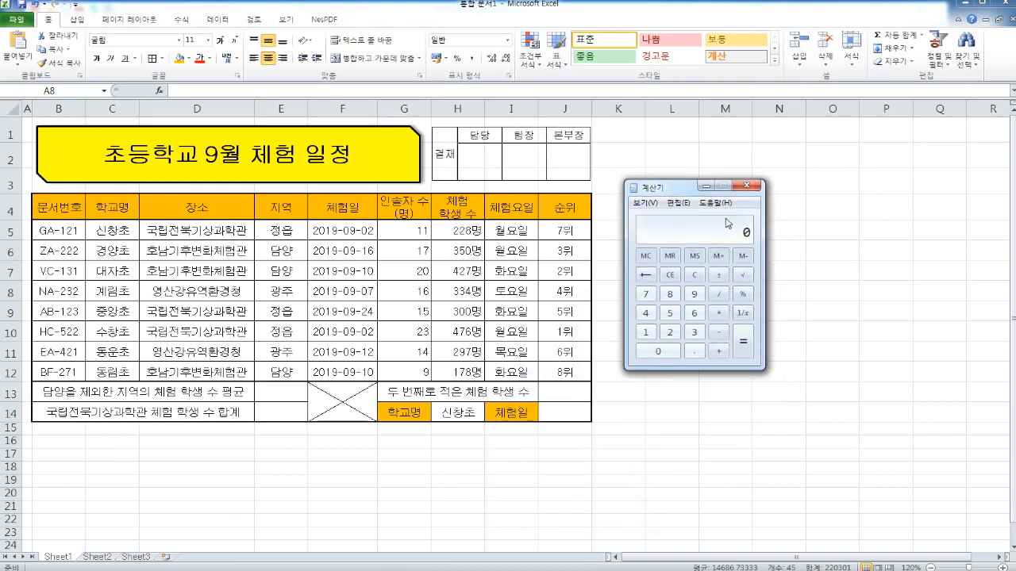
{"action": "left_click_drag", "start_coordinate": [691, 188], "coordinate": [651, 206]}
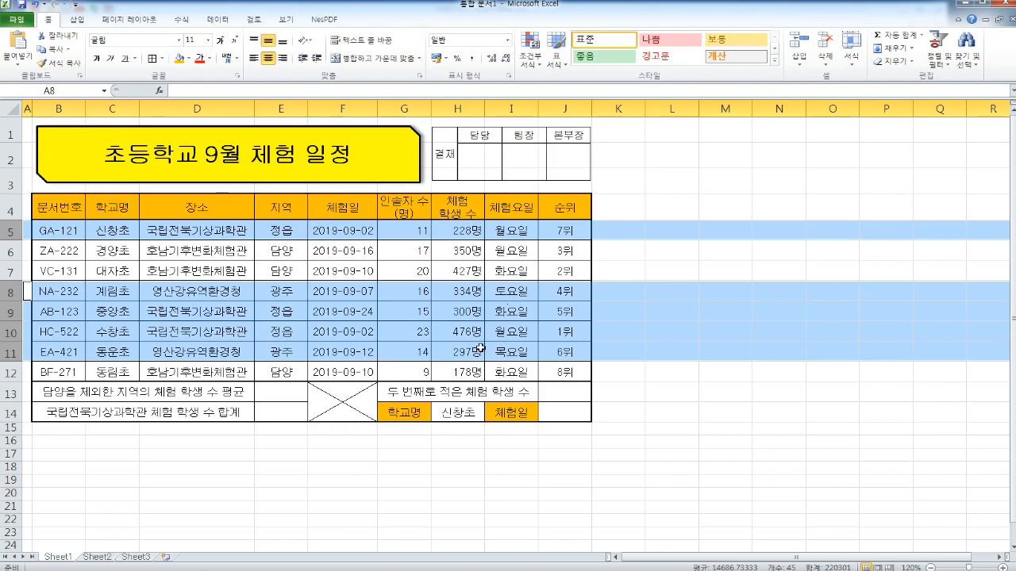
Step: Switch to the function summary document in Hangul, find the SUMIF entry and review its description and arguments
{"action": "key", "text": "alt+Tab"}
{"action": "scroll", "coordinate": [415, 293], "scroll_direction": "up", "scroll_amount": 10}
{"action": "scroll", "coordinate": [415, 294], "scroll_direction": "up", "scroll_amount": 15}
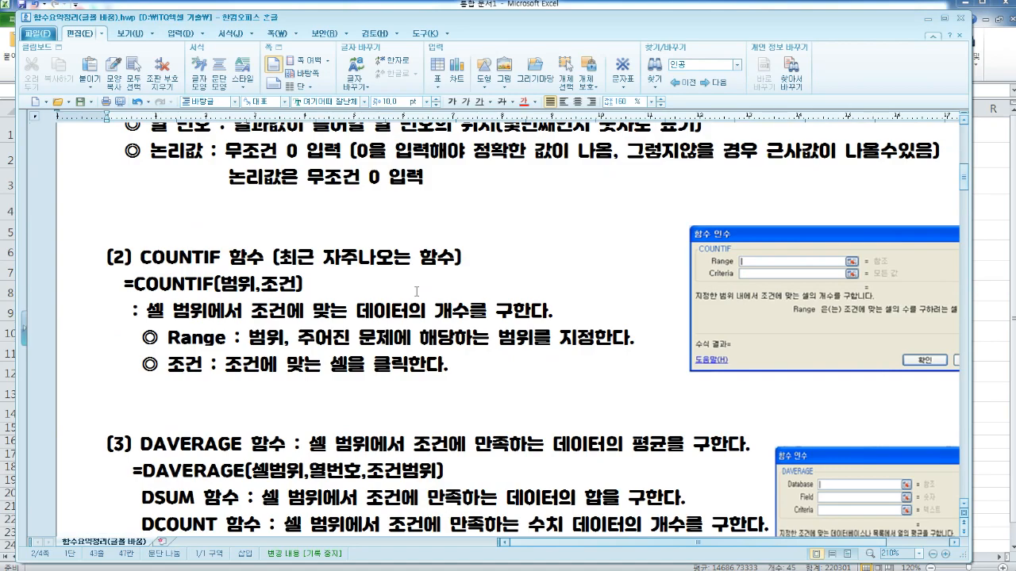
{"action": "scroll", "coordinate": [416, 292], "scroll_direction": "down", "scroll_amount": 10}
{"action": "scroll", "coordinate": [415, 292], "scroll_direction": "down", "scroll_amount": 10}
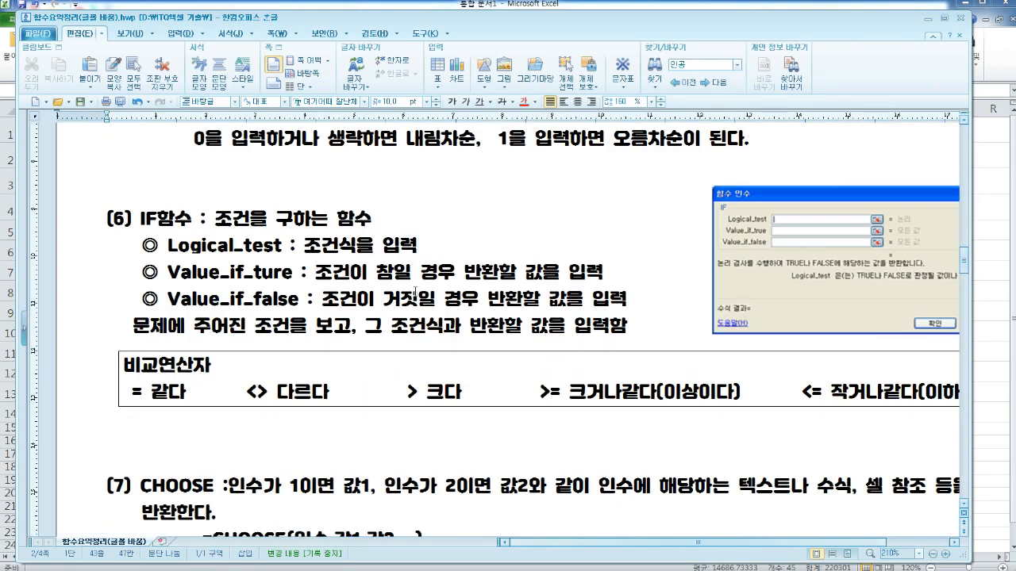
{"action": "scroll", "coordinate": [413, 291], "scroll_direction": "down", "scroll_amount": 2}
{"action": "scroll", "coordinate": [414, 291], "scroll_direction": "down", "scroll_amount": 10}
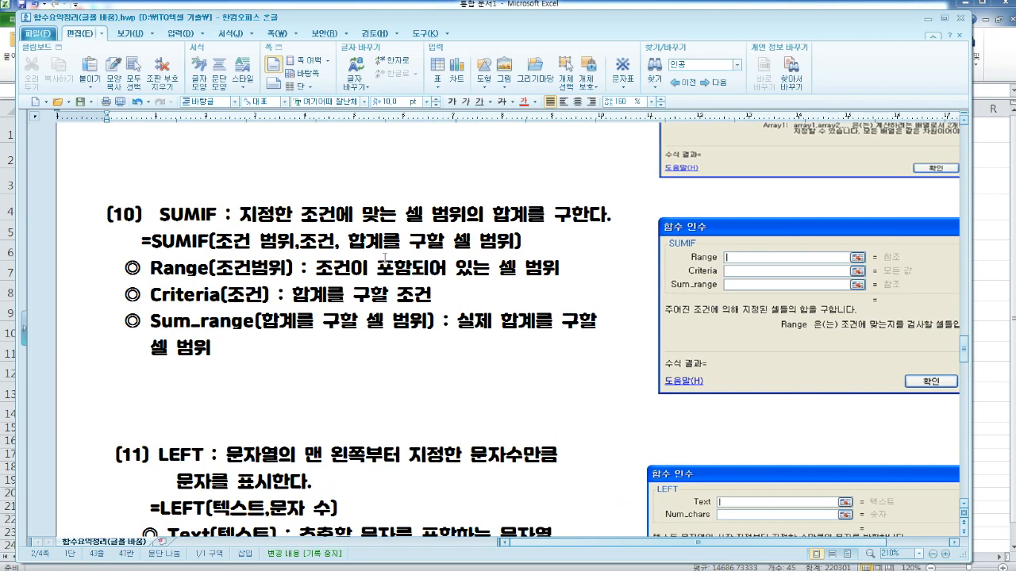
{"action": "left_click_drag", "start_coordinate": [292, 211], "coordinate": [558, 211]}
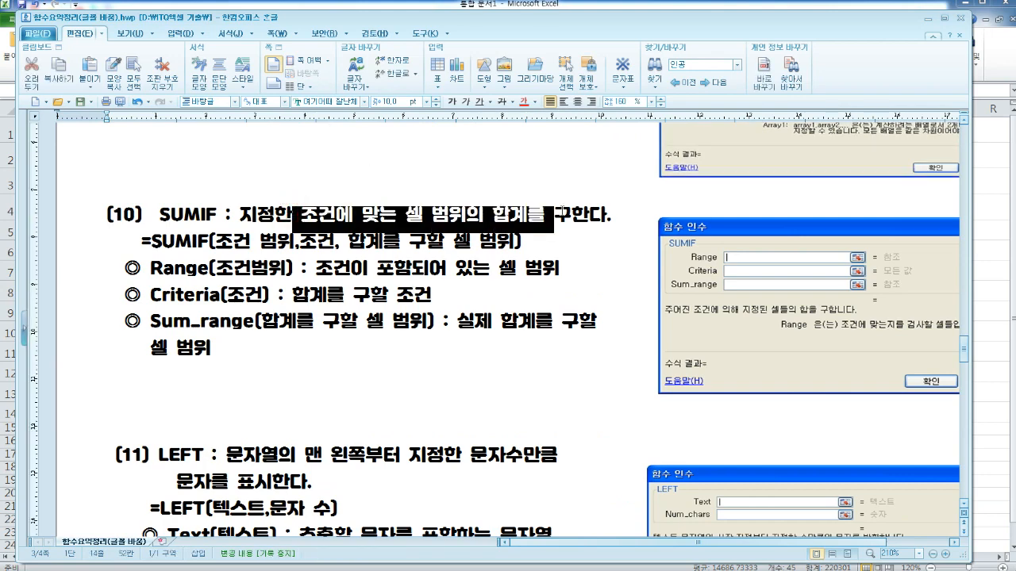
{"action": "left_click", "coordinate": [926, 19]}
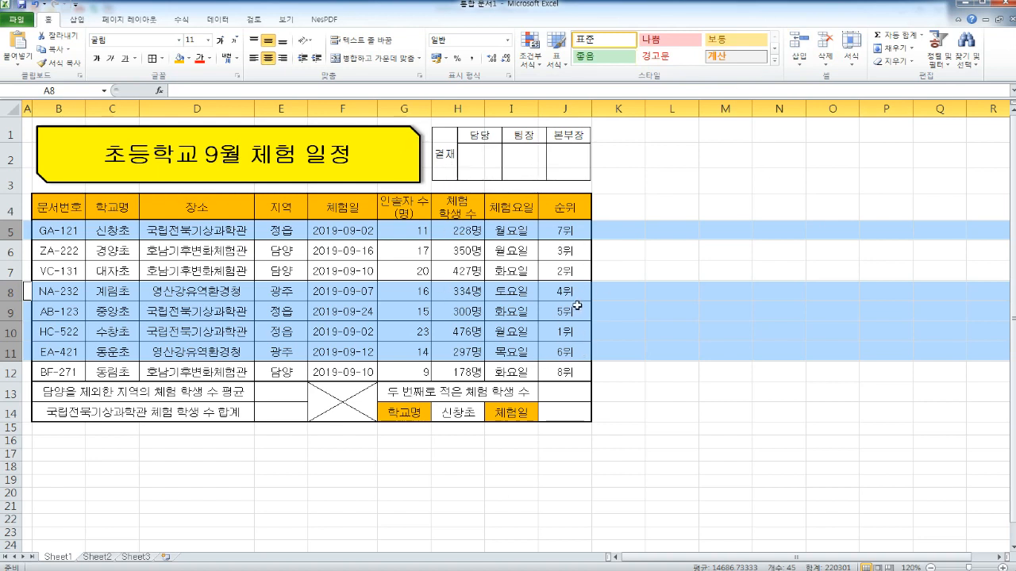
Step: Start a SUMIF formula in E13 and bring up its function arguments beside the table
{"action": "left_click", "coordinate": [297, 393]}
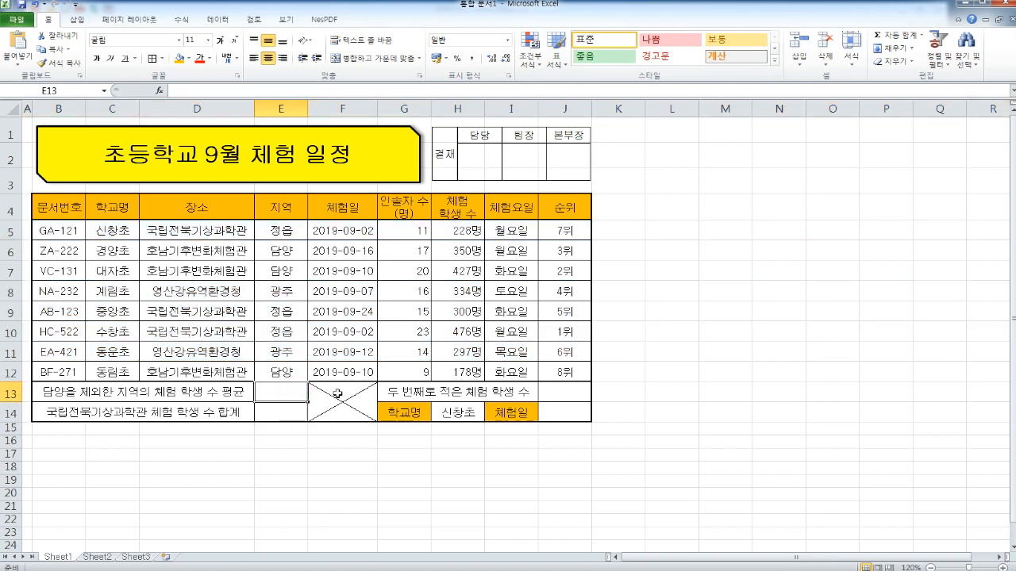
{"action": "type", "text": "="}
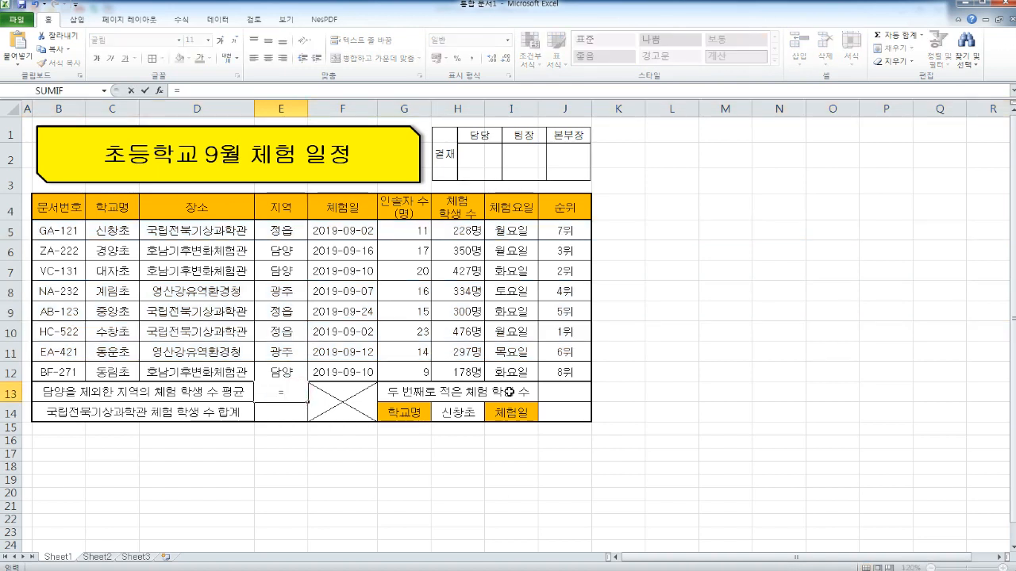
{"action": "type", "text": "sumif"}
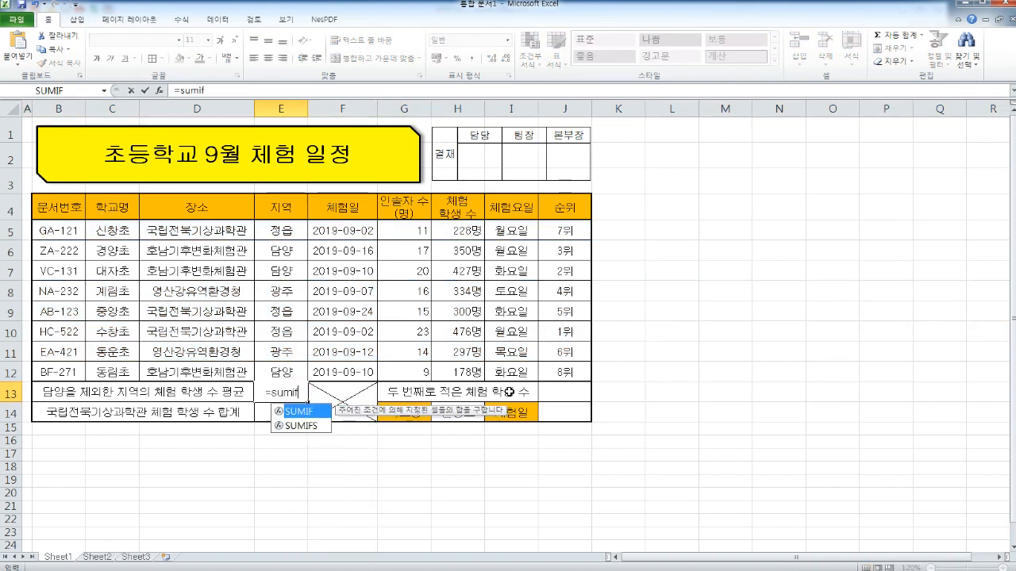
{"action": "key", "text": "ctrl+a"}
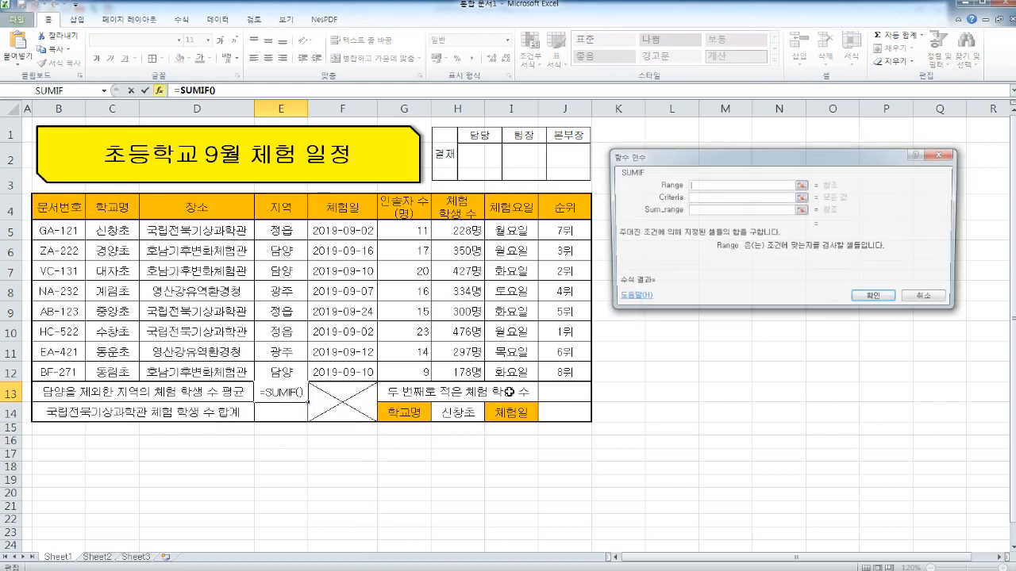
{"action": "mouse_move", "coordinate": [689, 159]}
{"action": "left_mouse_down"}
{"action": "mouse_move", "coordinate": [744, 164]}
{"action": "mouse_move", "coordinate": [709, 162]}
{"action": "left_mouse_up"}
{"action": "left_click", "coordinate": [736, 188]}
Step: Set the SUMIF condition range to the student counts in H5:H12
{"action": "left_click", "coordinate": [734, 176]}
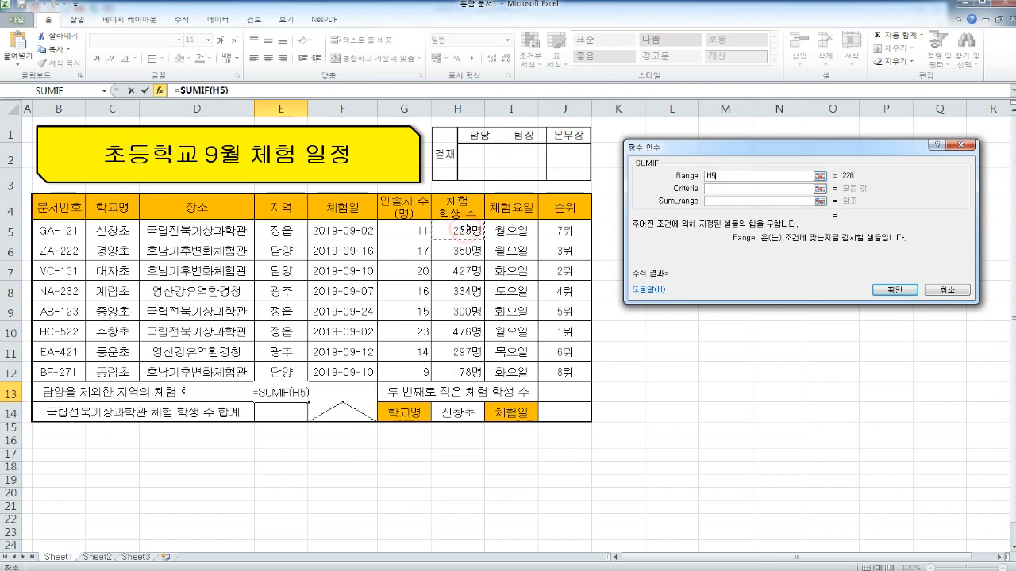
{"action": "left_click_drag", "start_coordinate": [466, 228], "coordinate": [454, 370]}
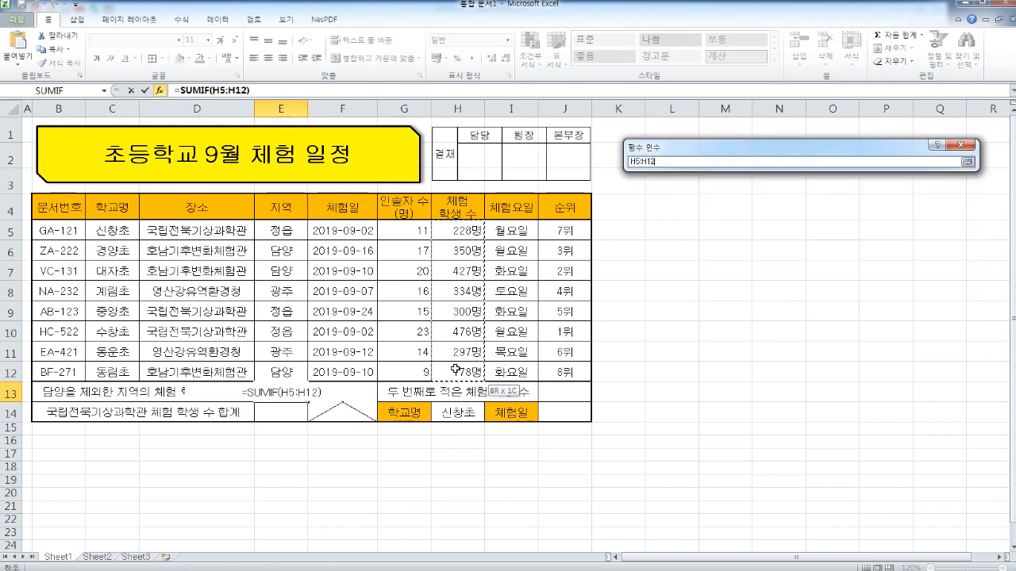
{"action": "left_click", "coordinate": [716, 188]}
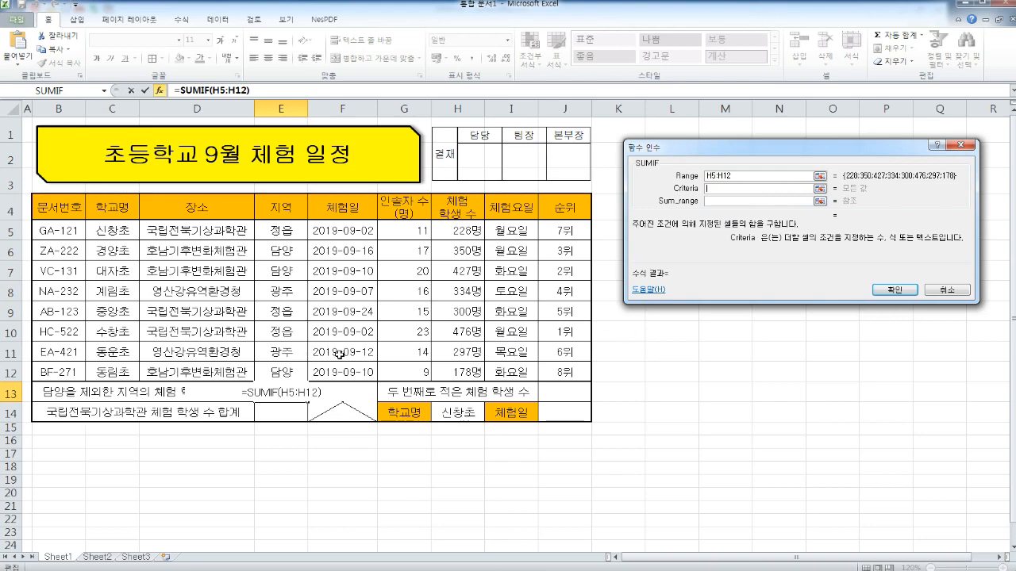
Step: Switch to the exam PDF in ezPDF Editor and reread instruction (3) on the average excluding 담양
{"action": "left_click", "coordinate": [542, 570]}
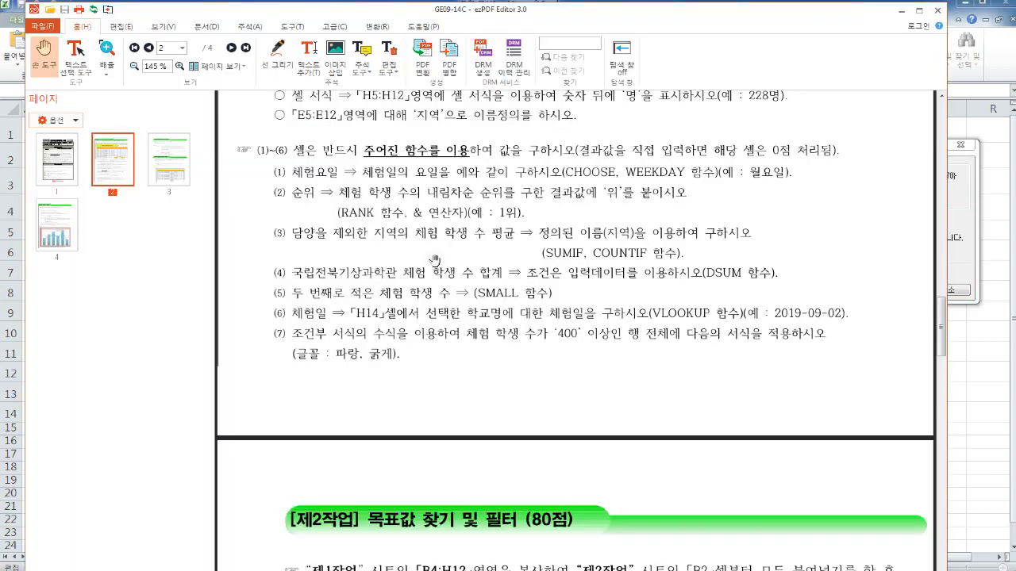
{"action": "scroll", "coordinate": [349, 234], "scroll_direction": "up", "scroll_amount": 1}
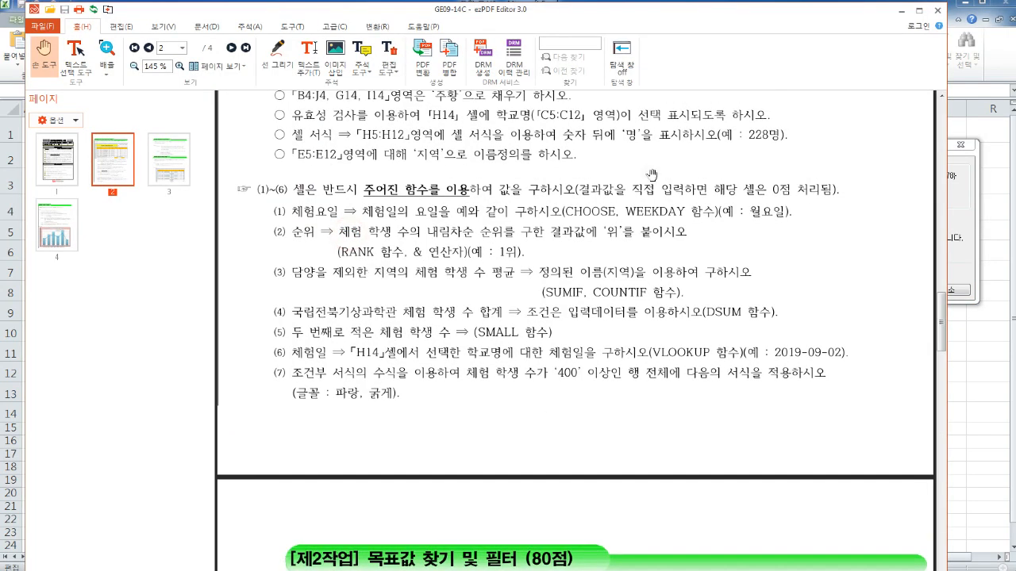
{"action": "left_click", "coordinate": [898, 10]}
Step: Switch to the function summary in Hangul, review the <> (다르다) comparison operator under the IF entry, and return to Excel
{"action": "left_click", "coordinate": [492, 570]}
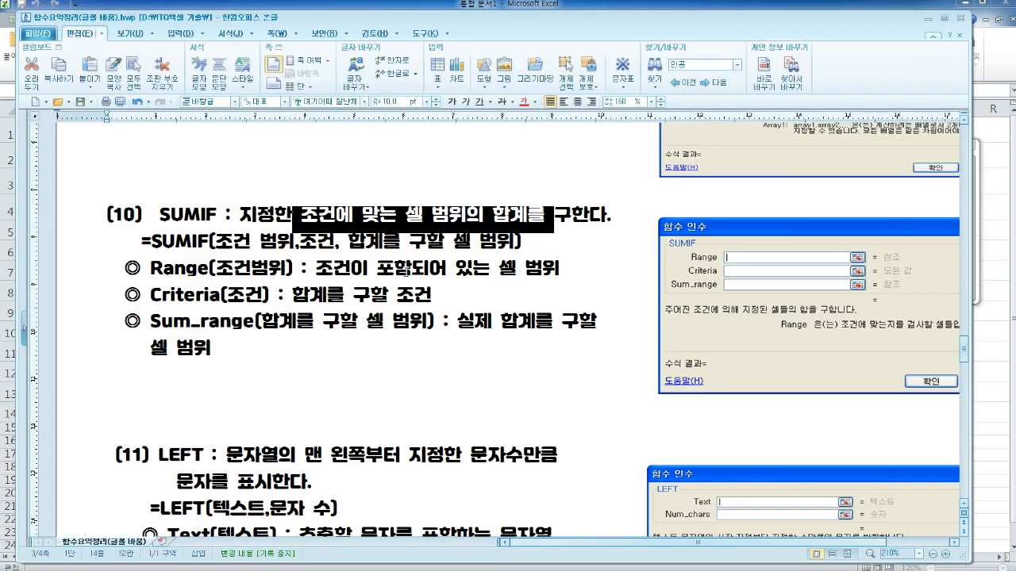
{"action": "scroll", "coordinate": [405, 272], "scroll_direction": "down", "scroll_amount": 12}
{"action": "scroll", "coordinate": [405, 273], "scroll_direction": "up", "scroll_amount": 20}
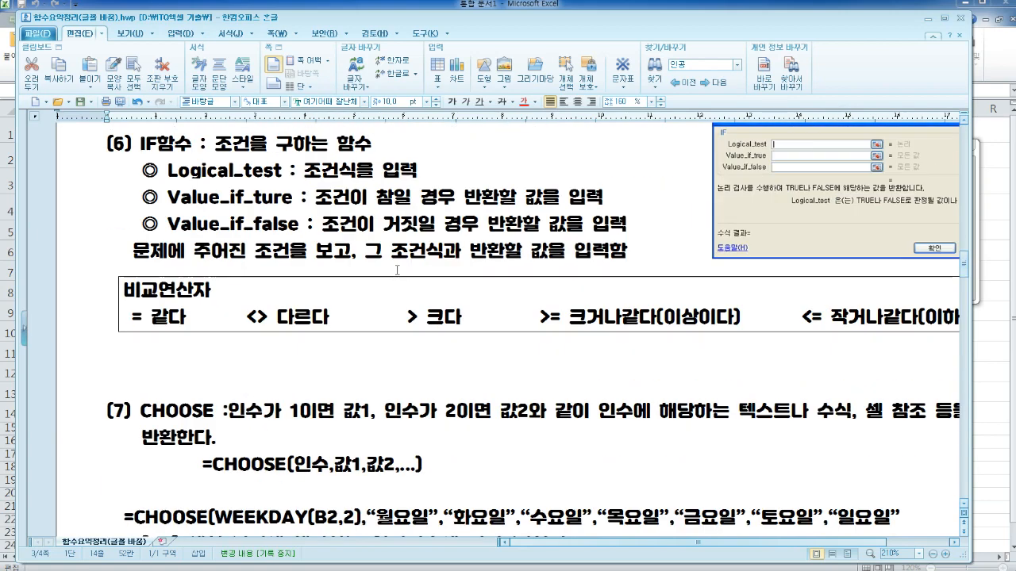
{"action": "scroll", "coordinate": [397, 269], "scroll_direction": "down", "scroll_amount": 2}
{"action": "left_click_drag", "start_coordinate": [243, 244], "coordinate": [270, 241]}
{"action": "left_click", "coordinate": [246, 240]}
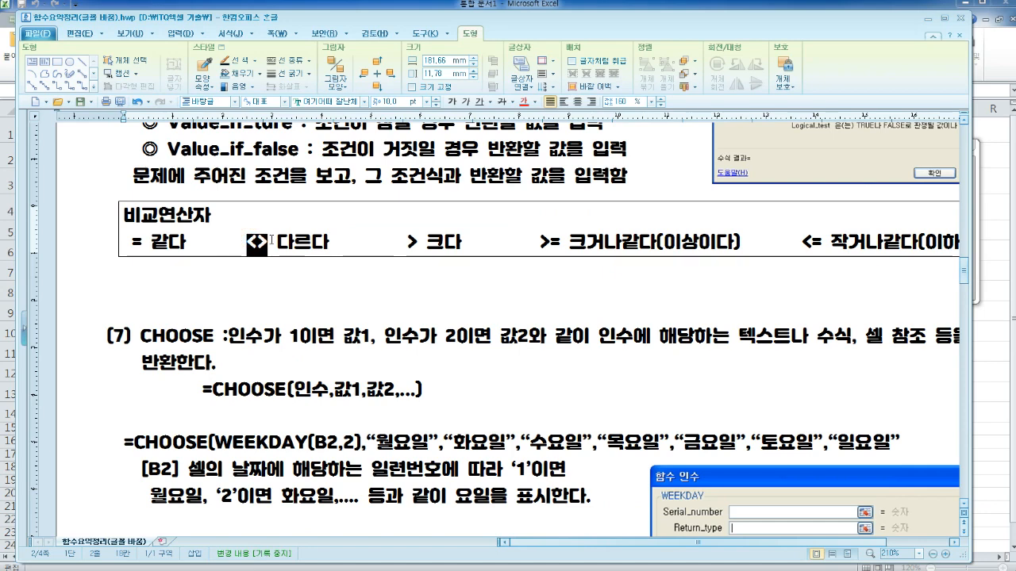
{"action": "left_click_drag", "start_coordinate": [271, 240], "coordinate": [337, 242]}
{"action": "left_click", "coordinate": [244, 241]}
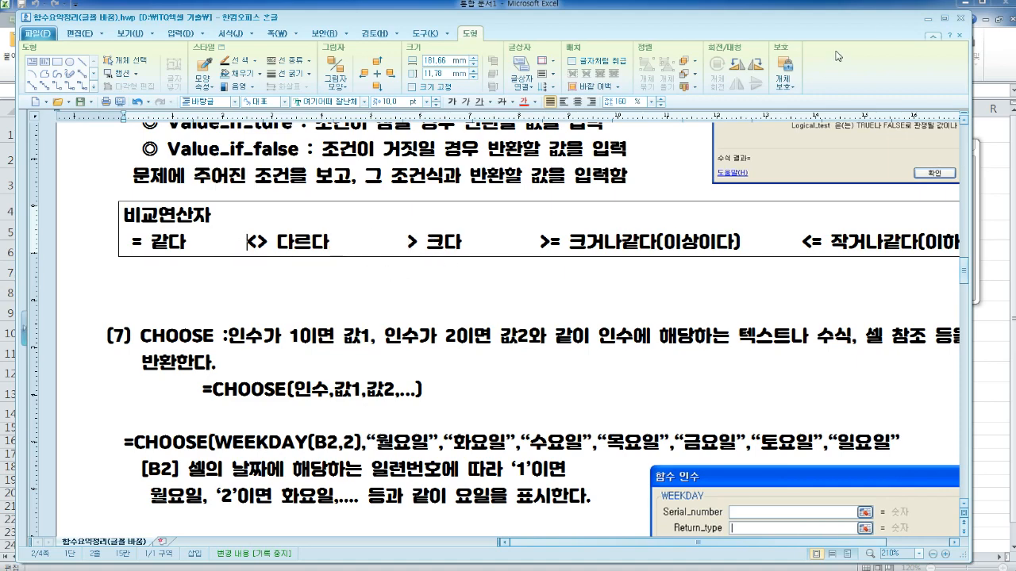
{"action": "left_click", "coordinate": [925, 19]}
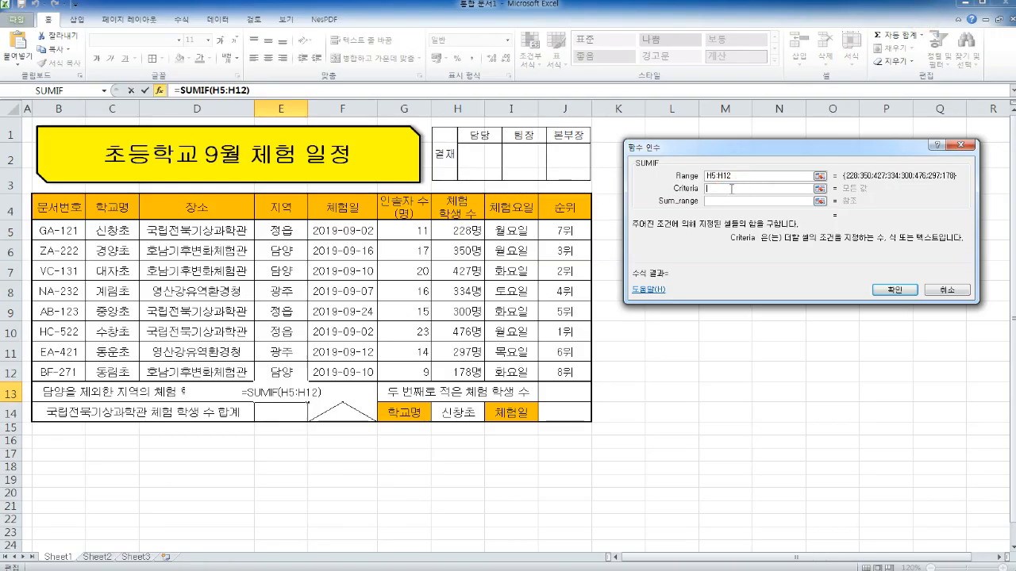
Step: Set the SUMIF criteria to <>담양
{"action": "type", "text": "<>"}
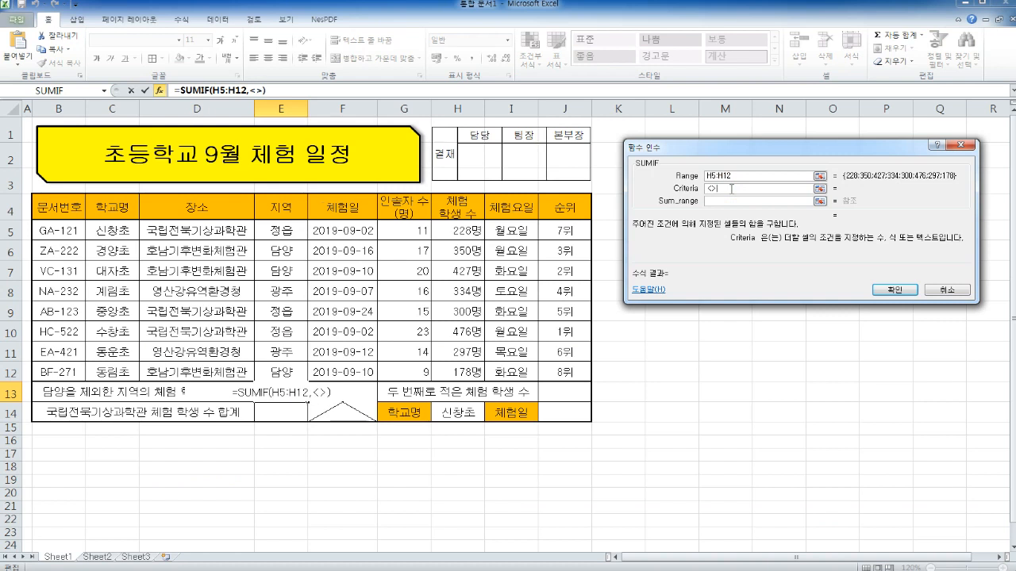
{"action": "type", "text": "담양"}
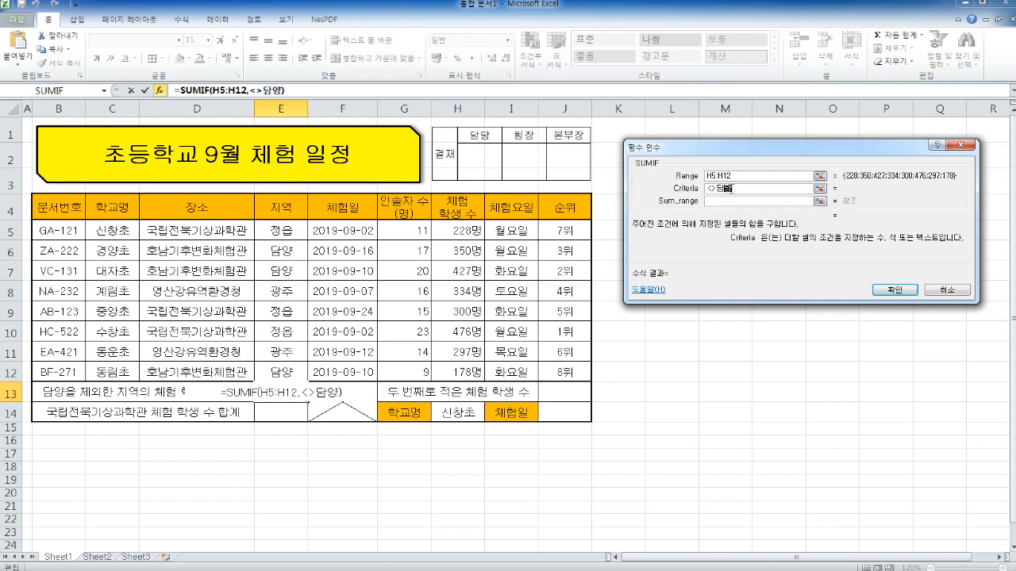
{"action": "left_click", "coordinate": [736, 201]}
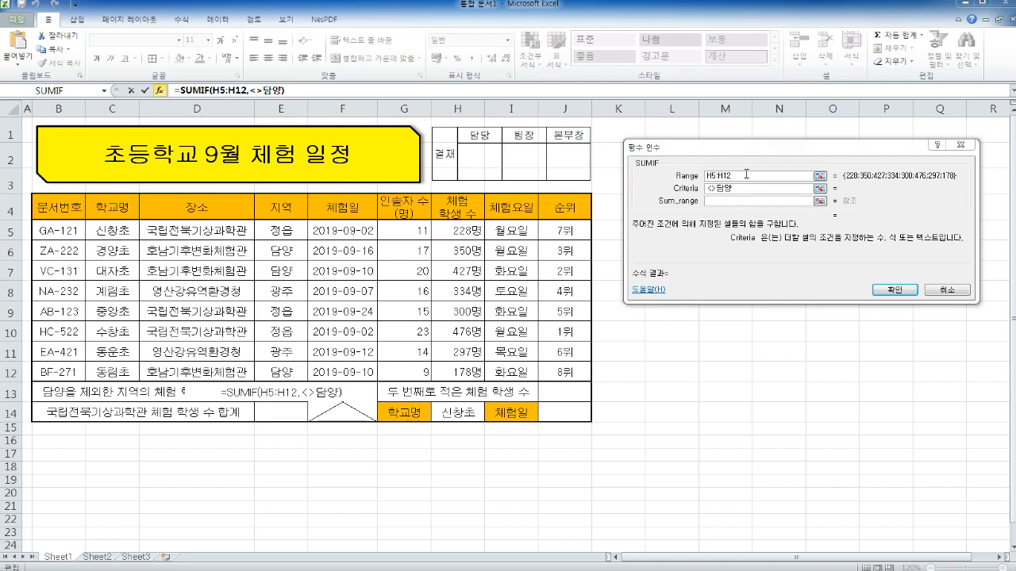
Step: Replace the SUMIF condition range with the region cells E5:E12, defined as the name 지역
{"action": "left_click", "coordinate": [688, 177]}
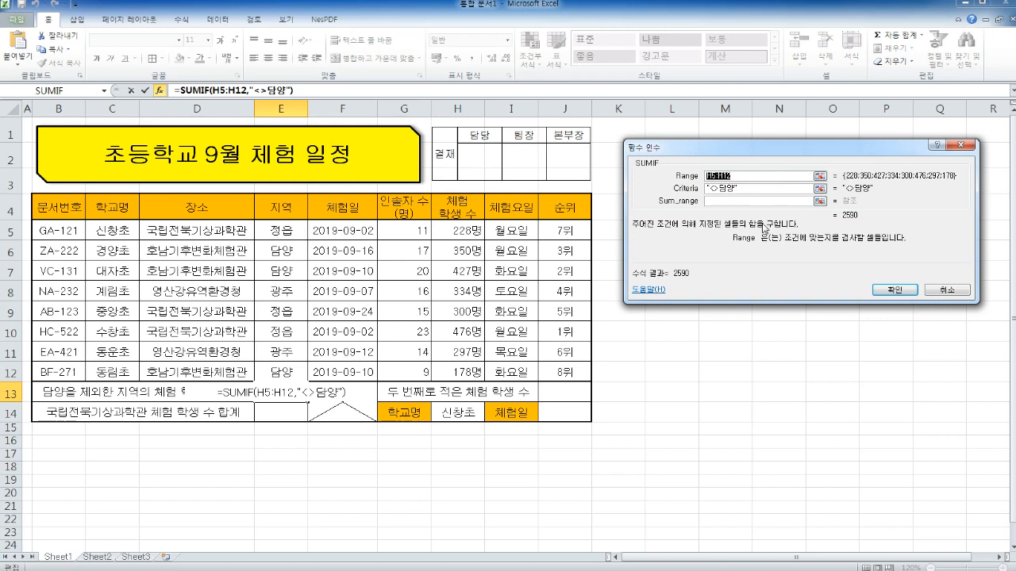
{"action": "key", "text": "BackSpace"}
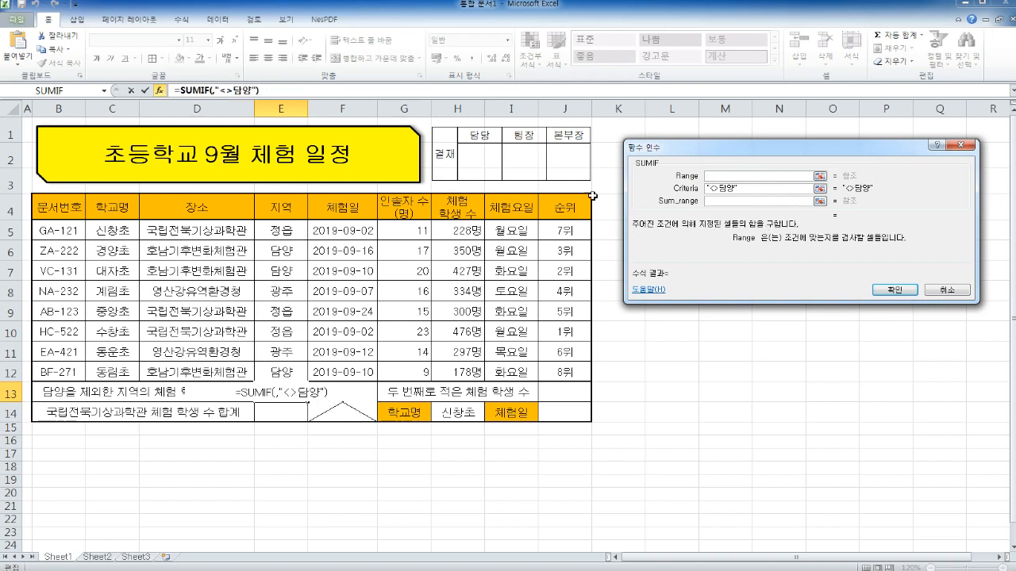
{"action": "left_click_drag", "start_coordinate": [282, 235], "coordinate": [282, 370]}
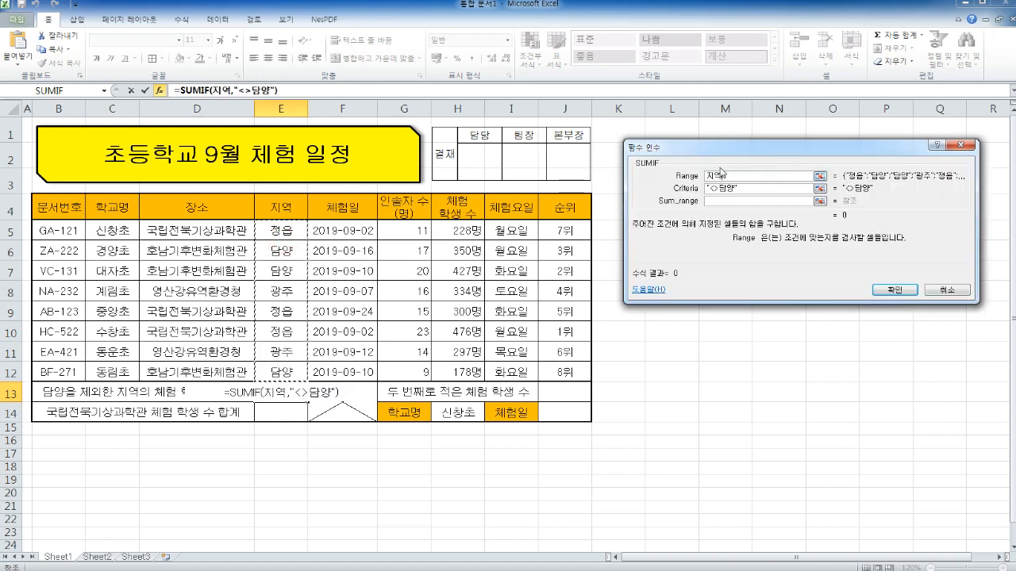
{"action": "left_click_drag", "start_coordinate": [738, 176], "coordinate": [673, 176]}
{"action": "key", "text": "Tab"}
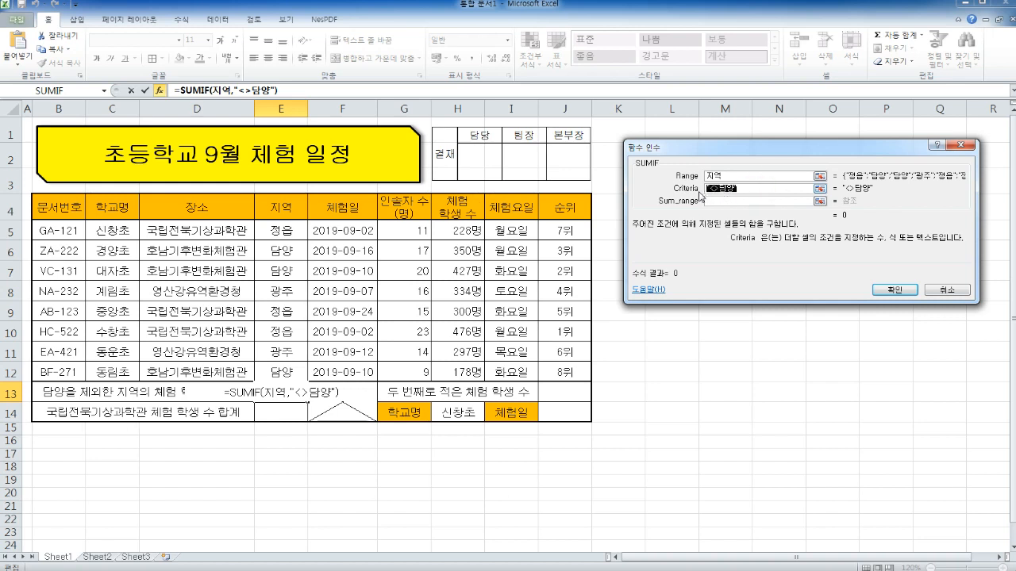
Step: Set the SUMIF sum range to H5:H12 and complete the formula in E13
{"action": "left_click", "coordinate": [730, 201]}
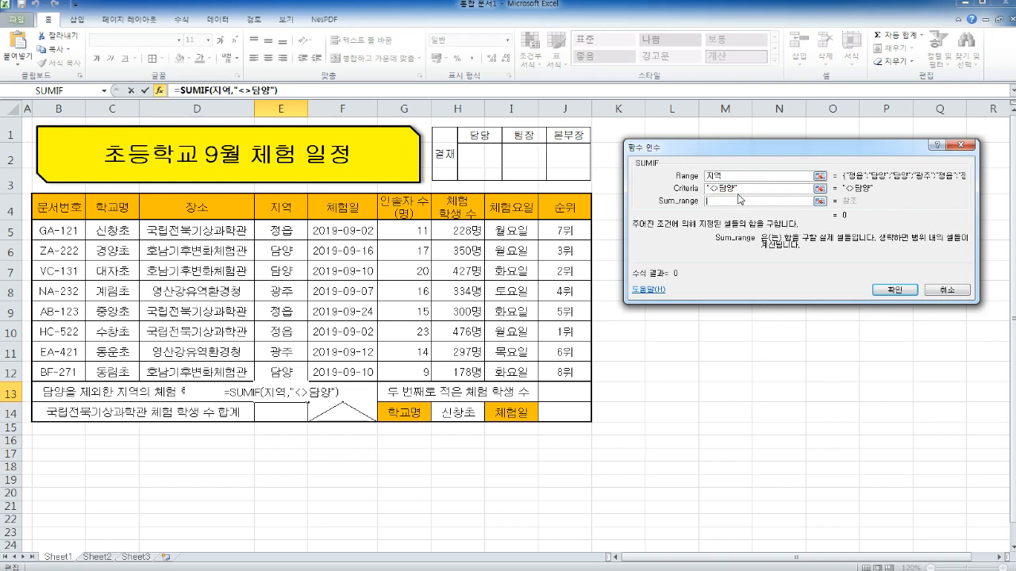
{"action": "double_click", "coordinate": [728, 176]}
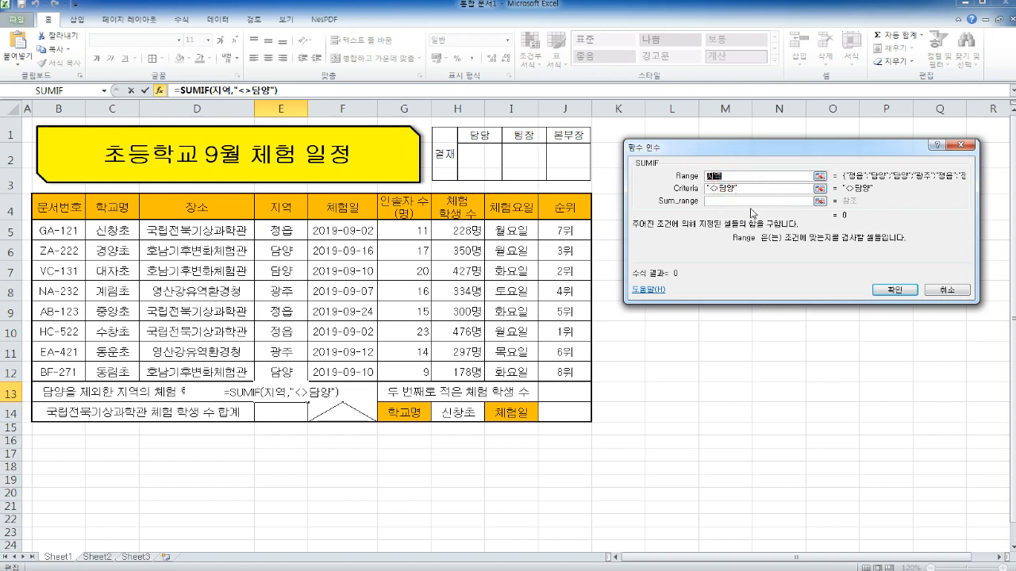
{"action": "left_click", "coordinate": [748, 202]}
{"action": "double_click", "coordinate": [753, 188]}
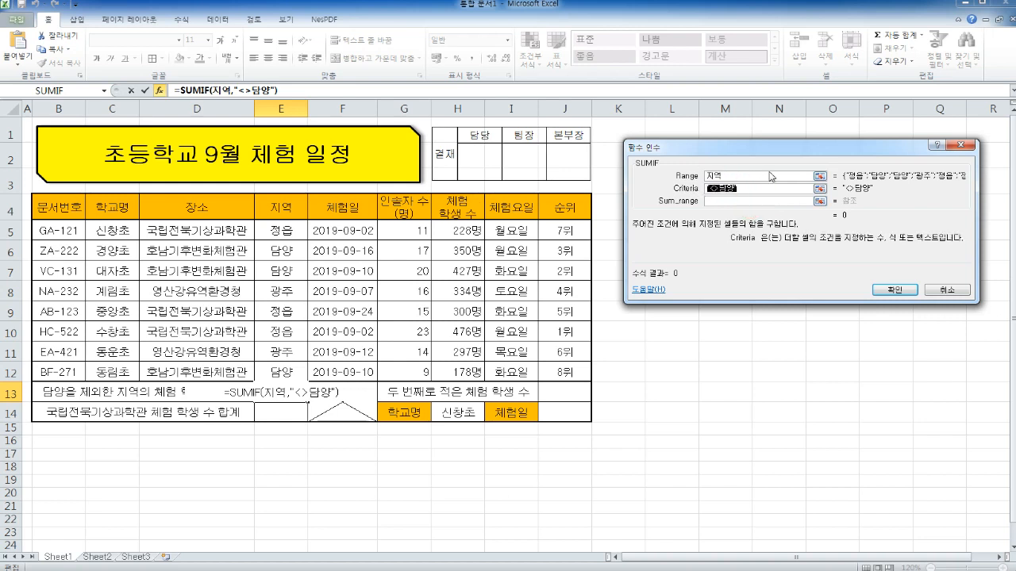
{"action": "key", "text": "Tab"}
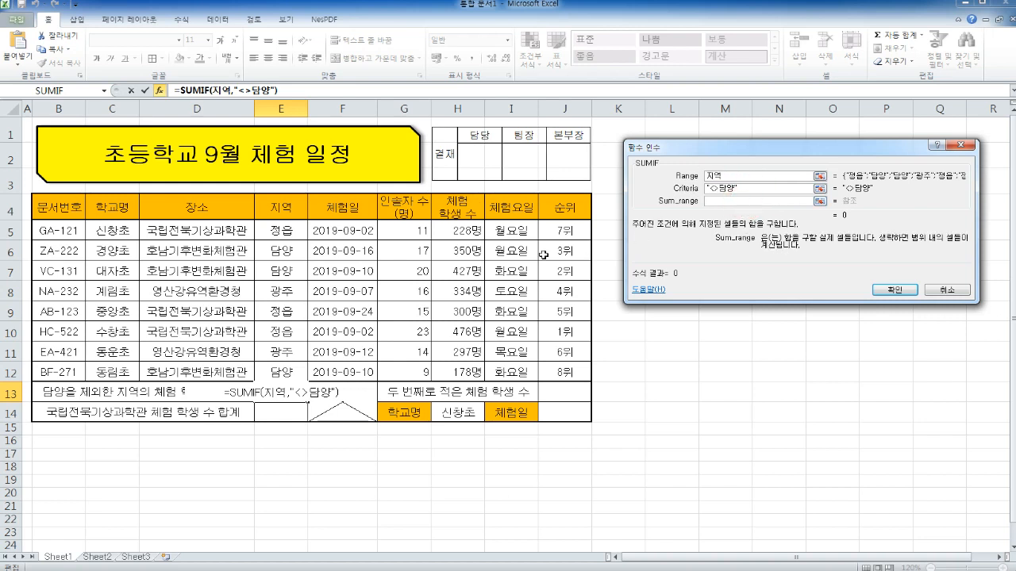
{"action": "left_click_drag", "start_coordinate": [462, 229], "coordinate": [457, 367]}
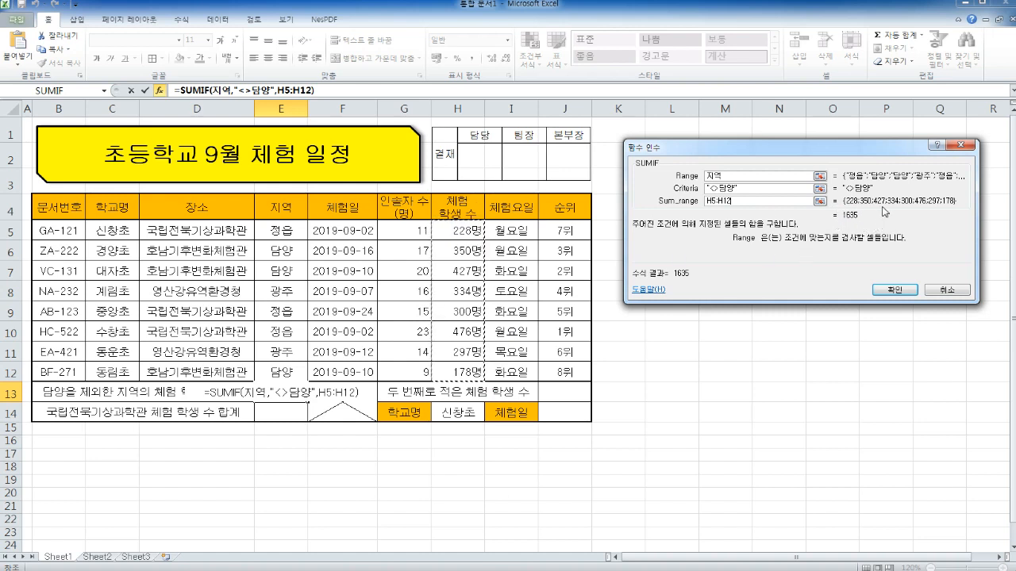
{"action": "left_click", "coordinate": [910, 292]}
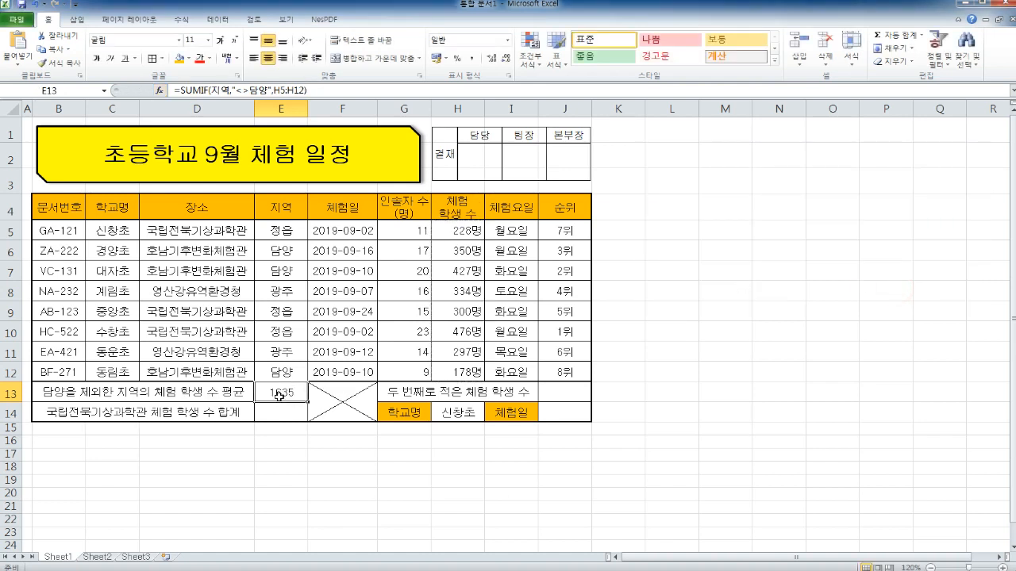
Step: Recheck exam instruction (3) and the sample output table in the PDF, and return to the worksheet
{"action": "left_click", "coordinate": [544, 570]}
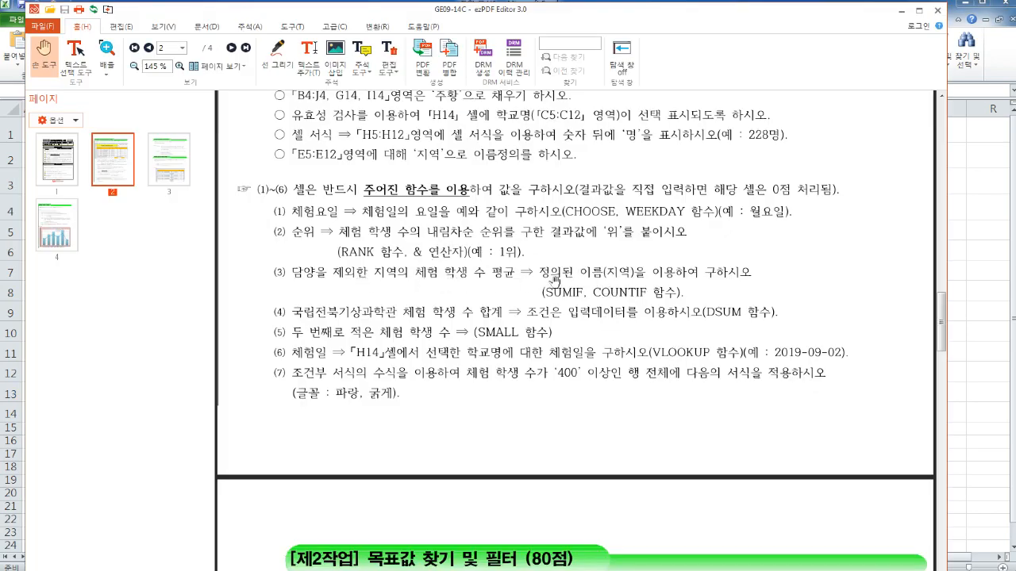
{"action": "left_click", "coordinate": [902, 12]}
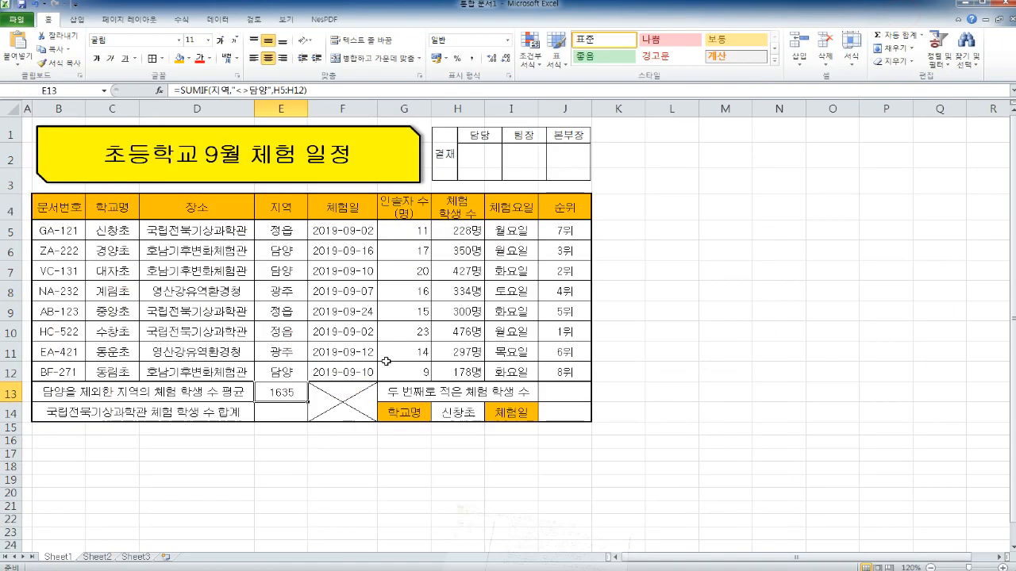
{"action": "left_click", "coordinate": [545, 570]}
{"action": "scroll", "coordinate": [604, 199], "scroll_direction": "up", "scroll_amount": 10}
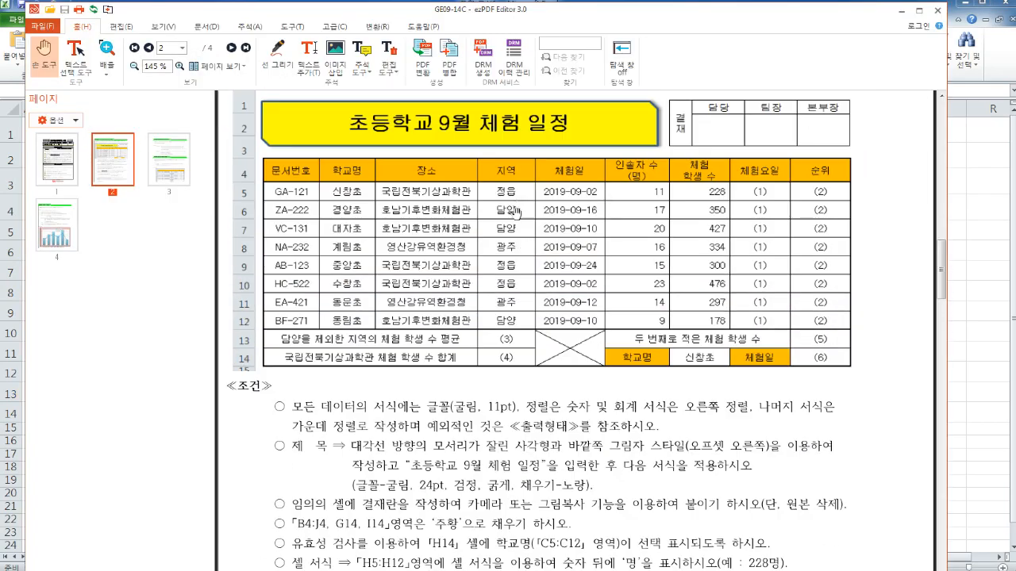
{"action": "left_click", "coordinate": [1004, 231]}
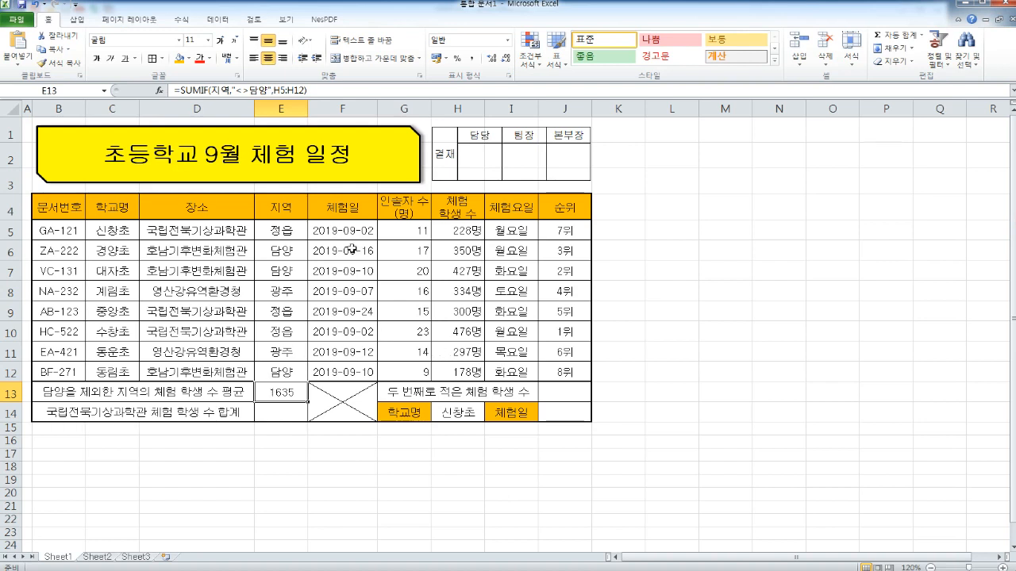
Step: Extend the E13 formula by dividing the SUMIF by a COUNTIF function, and open the COUNTIF arguments
{"action": "left_click", "coordinate": [326, 91]}
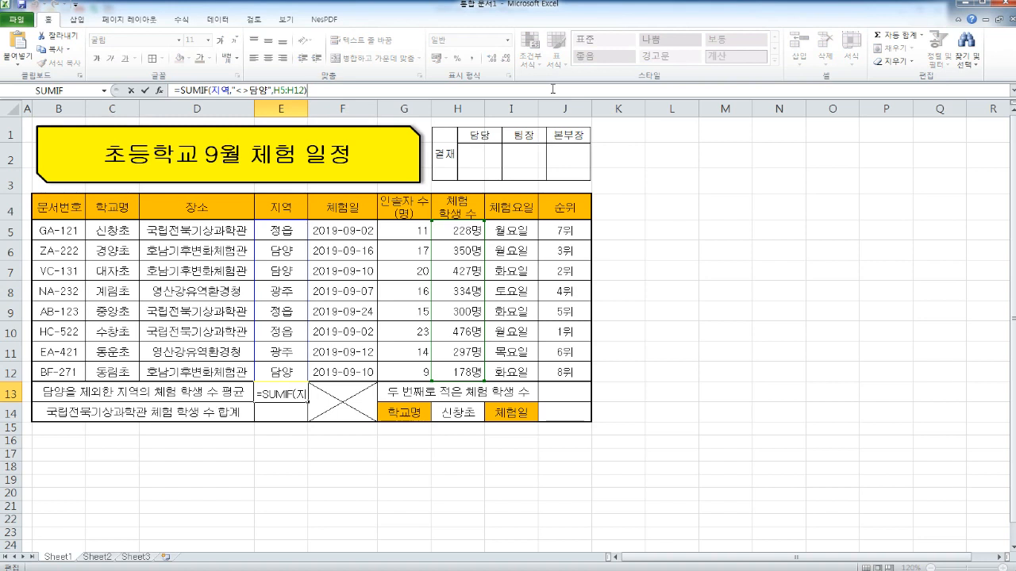
{"action": "type", "text": "/5"}
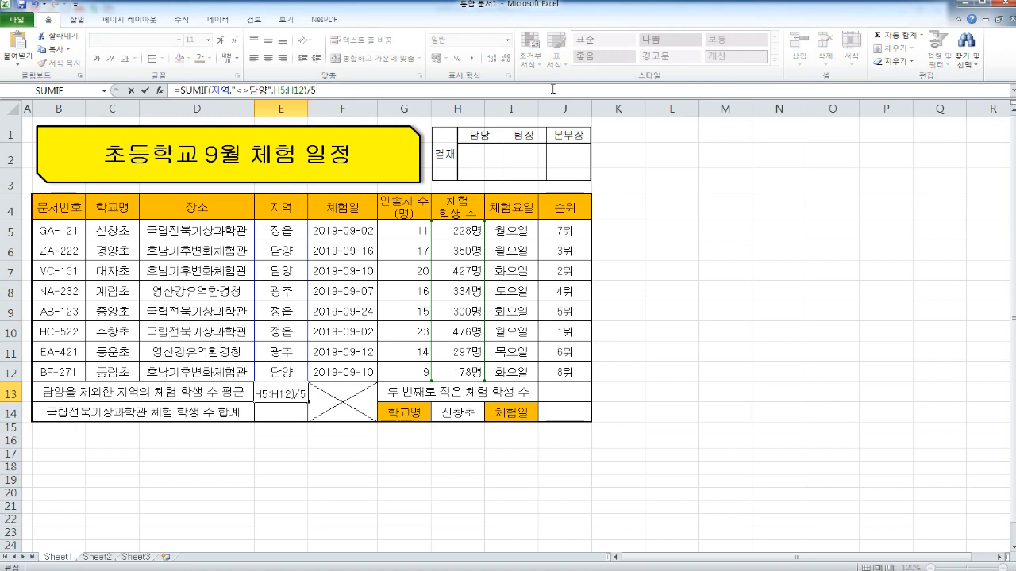
{"action": "key", "text": "BackSpace"}
{"action": "type", "text": "count"}
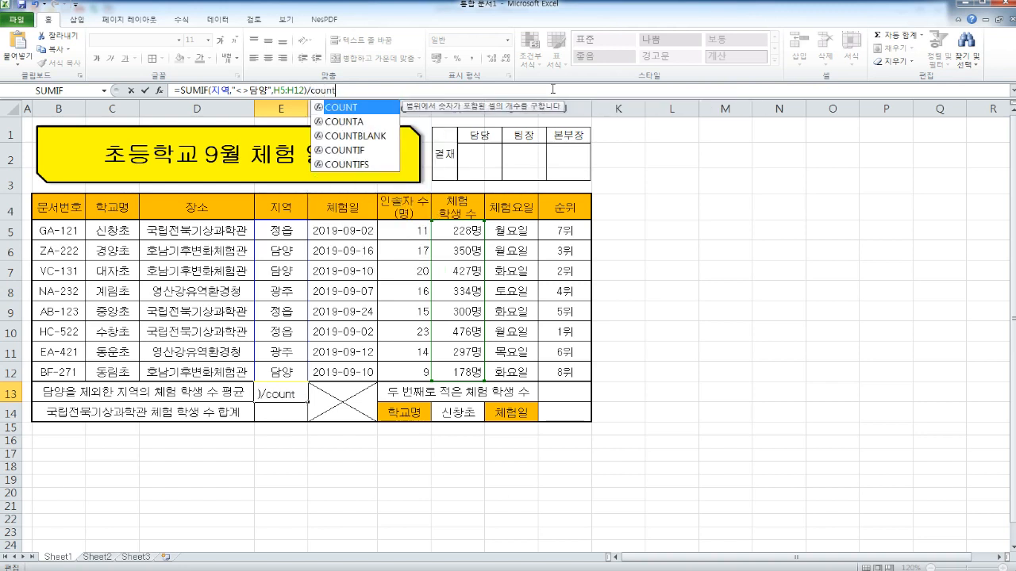
{"action": "type", "text": "if"}
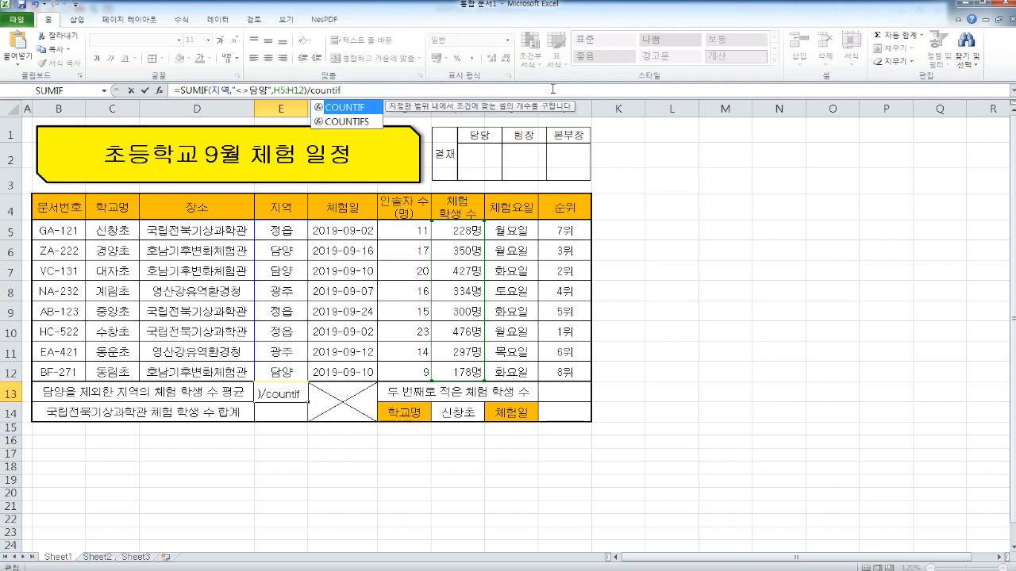
{"action": "key", "text": "shift+F3"}
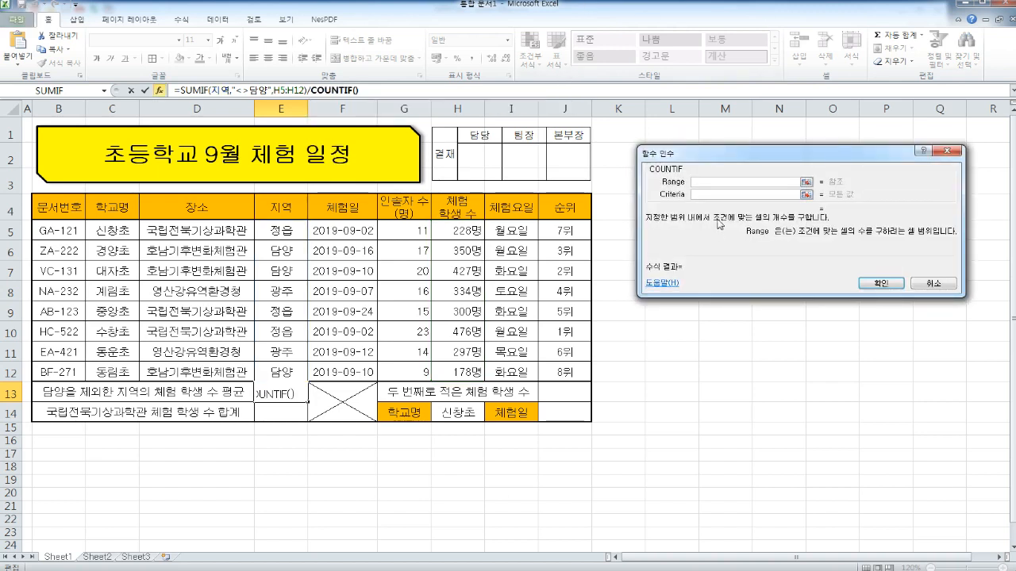
{"action": "left_click_drag", "start_coordinate": [738, 153], "coordinate": [727, 140]}
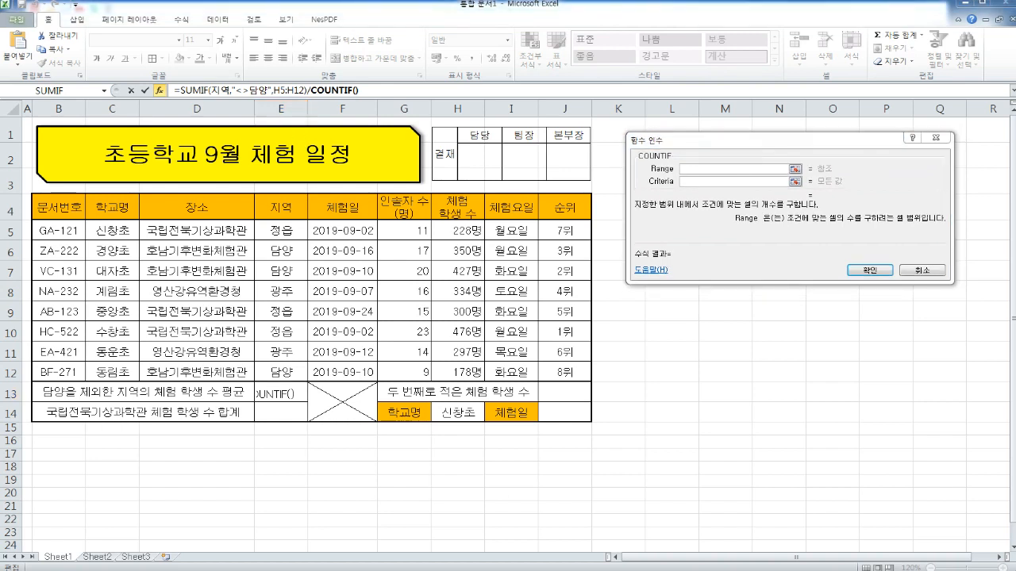
Step: Set the COUNTIF range to the named region cells 지역 with criteria <>담양, and complete the E13 formula
{"action": "left_click", "coordinate": [741, 168]}
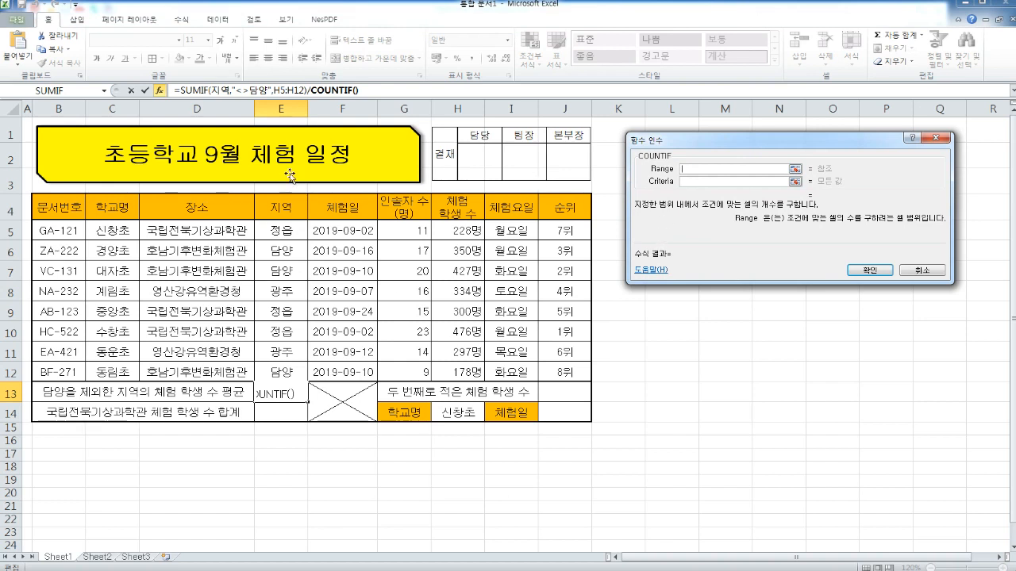
{"action": "left_click_drag", "start_coordinate": [283, 231], "coordinate": [283, 371]}
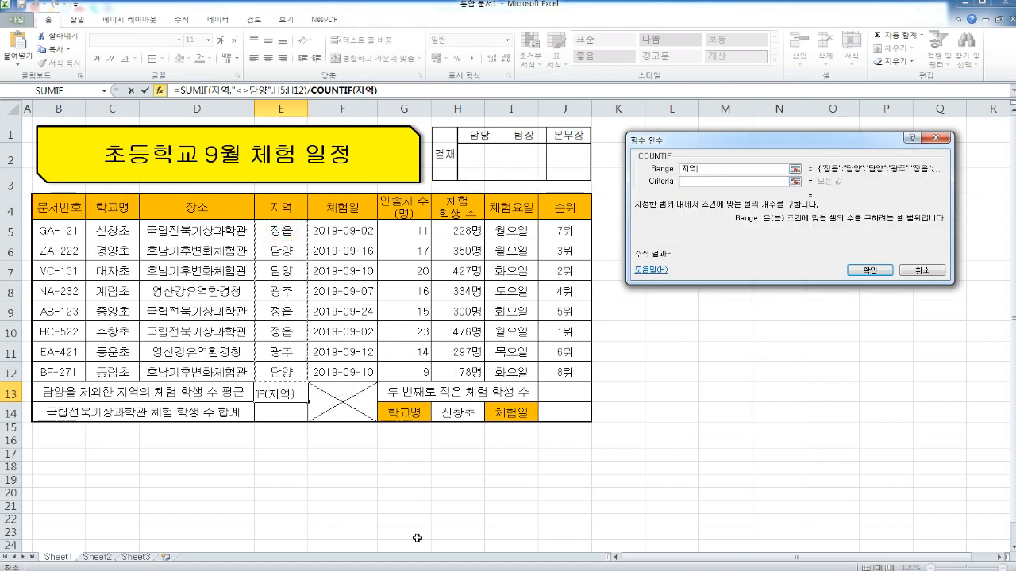
{"action": "left_click", "coordinate": [738, 181]}
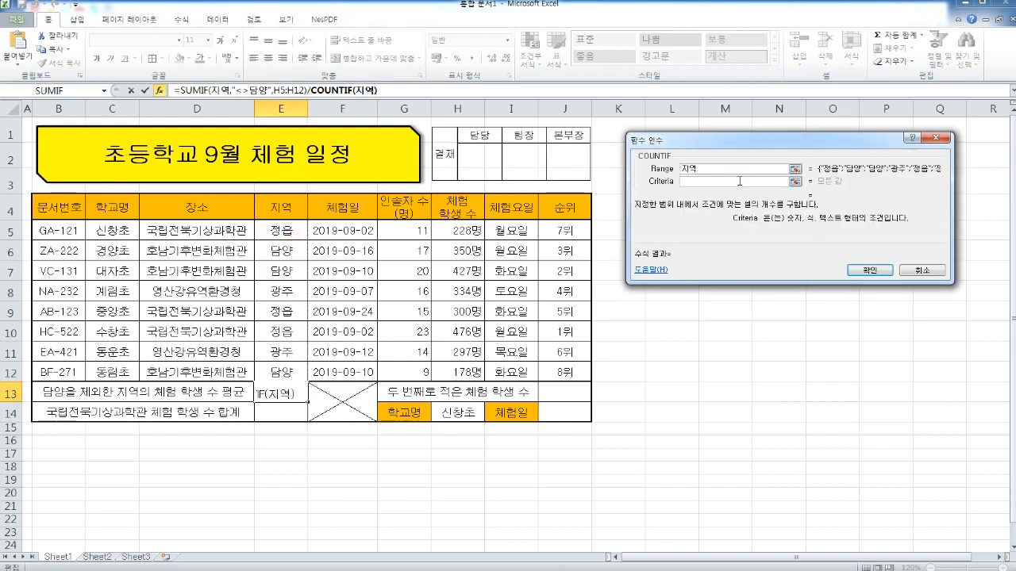
{"action": "type", "text": "<>ek"}
{"action": "key", "text": "BackSpace"}
{"action": "key", "text": "BackSpace"}
{"action": "type", "text": "담양"}
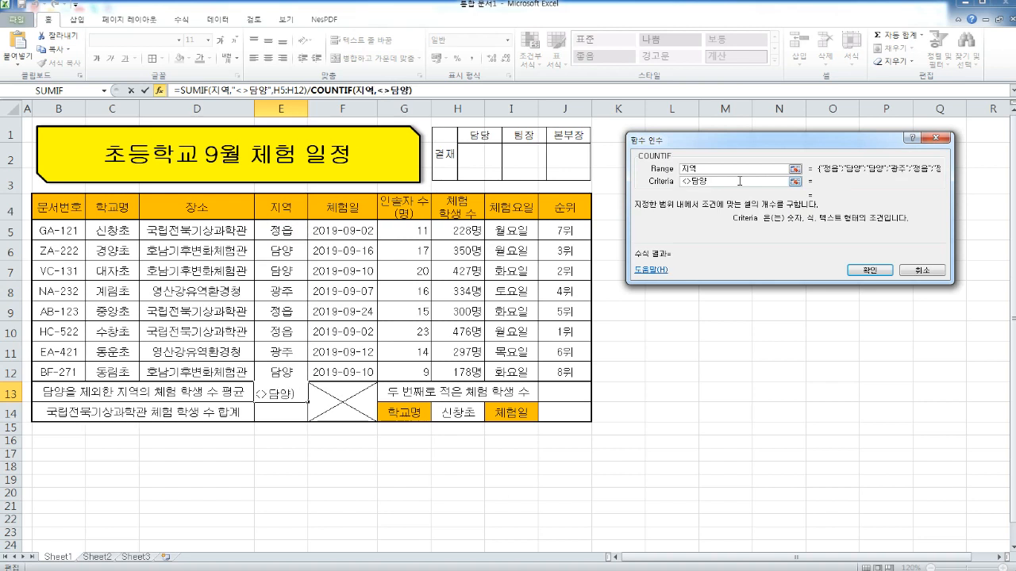
{"action": "left_click", "coordinate": [708, 181]}
{"action": "left_click", "coordinate": [712, 168]}
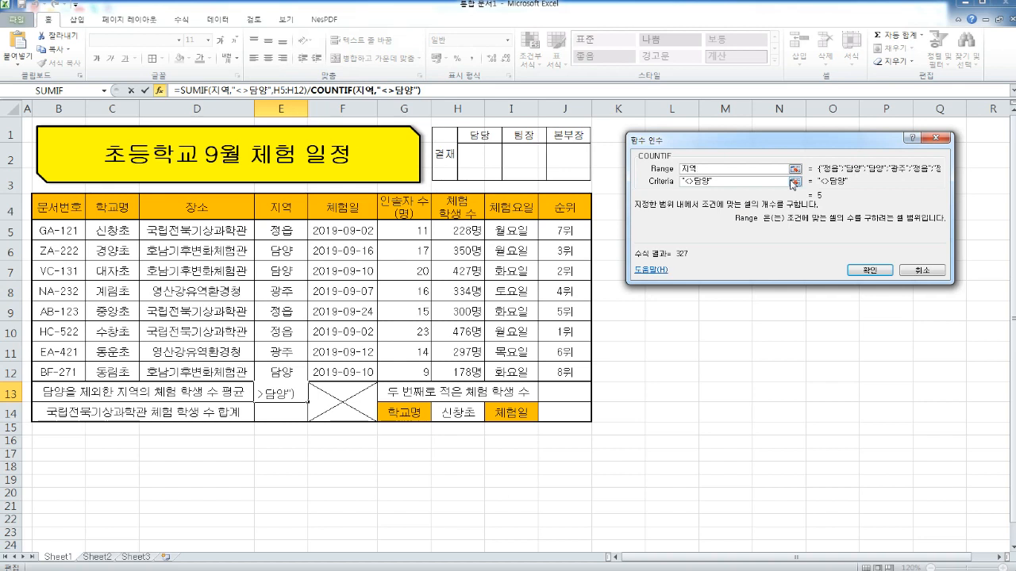
{"action": "left_click", "coordinate": [870, 272]}
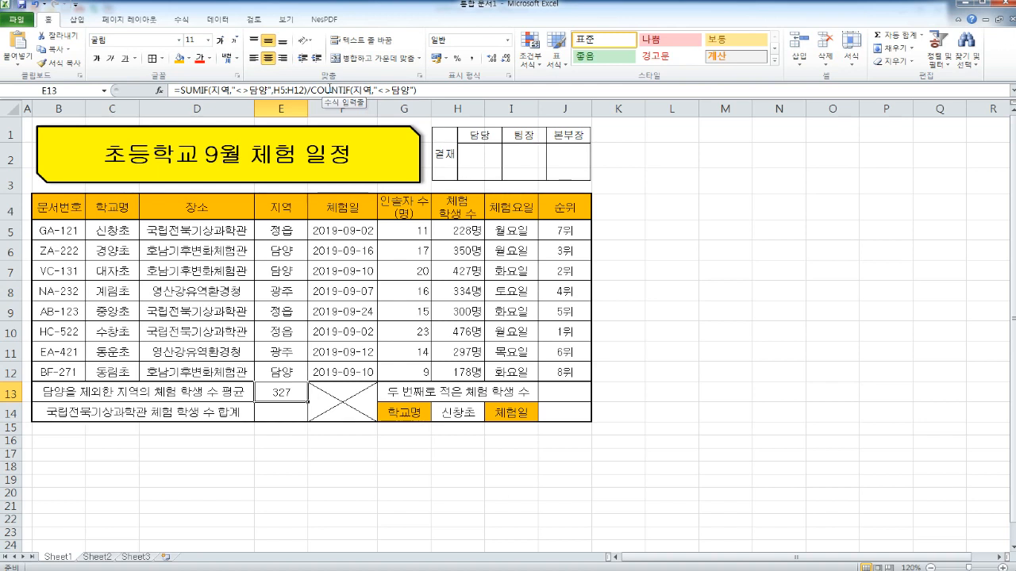
Step: Switch to the Hangul function summary, review the SUMIF and COUNTIF descriptions, and return to the worksheet
{"action": "key", "text": "alt+Tab"}
{"action": "scroll", "coordinate": [363, 205], "scroll_direction": "down", "scroll_amount": 15}
{"action": "scroll", "coordinate": [363, 205], "scroll_direction": "up", "scroll_amount": 5}
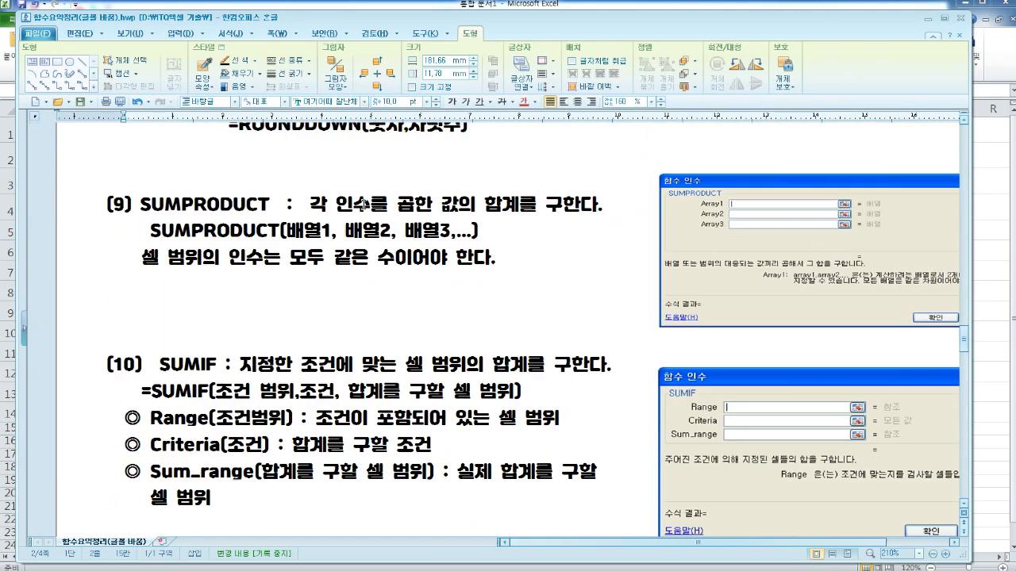
{"action": "scroll", "coordinate": [363, 204], "scroll_direction": "down", "scroll_amount": 5}
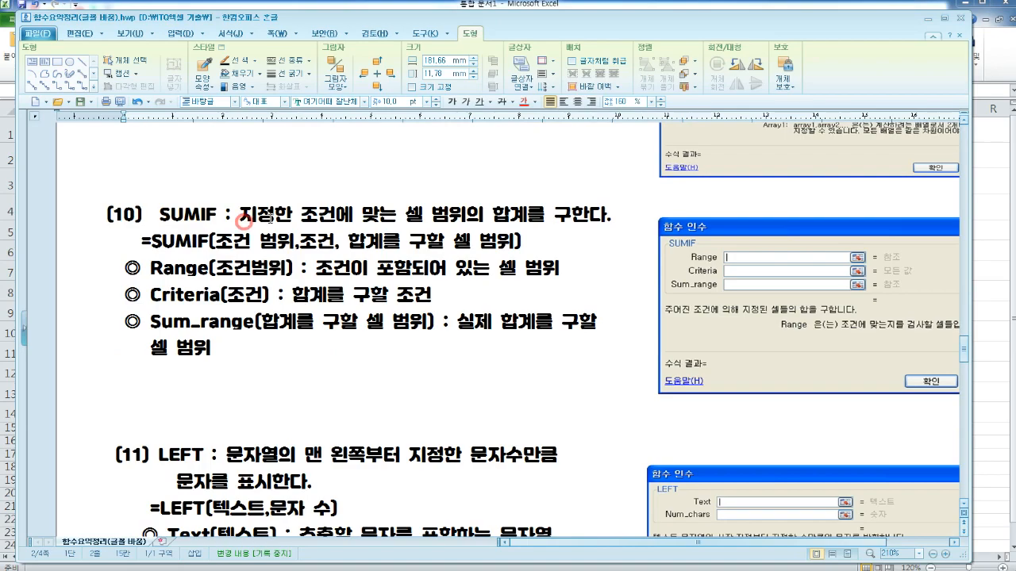
{"action": "left_click_drag", "start_coordinate": [241, 215], "coordinate": [583, 220]}
{"action": "scroll", "coordinate": [583, 221], "scroll_direction": "down", "scroll_amount": 20}
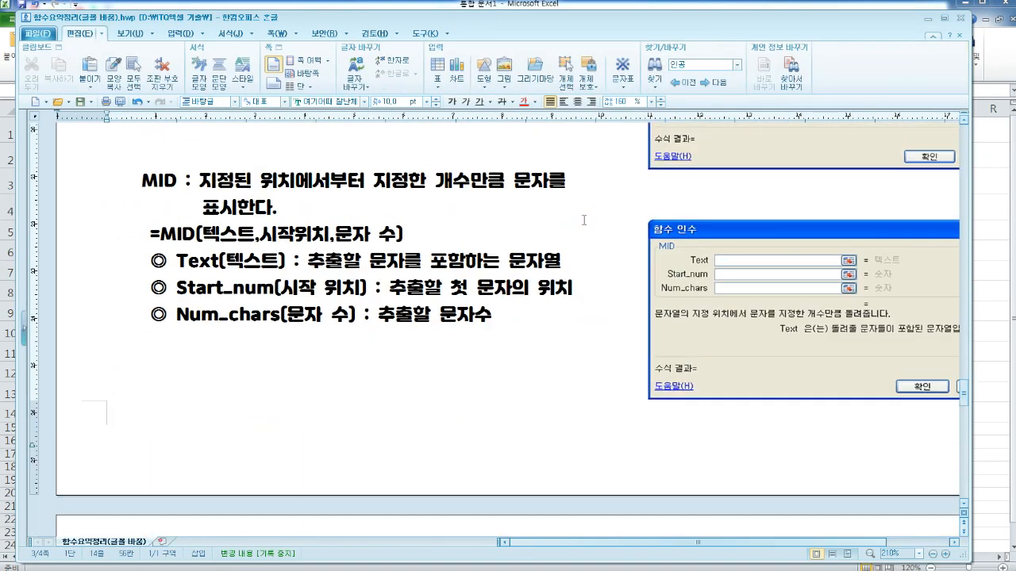
{"action": "scroll", "coordinate": [583, 222], "scroll_direction": "up", "scroll_amount": 20}
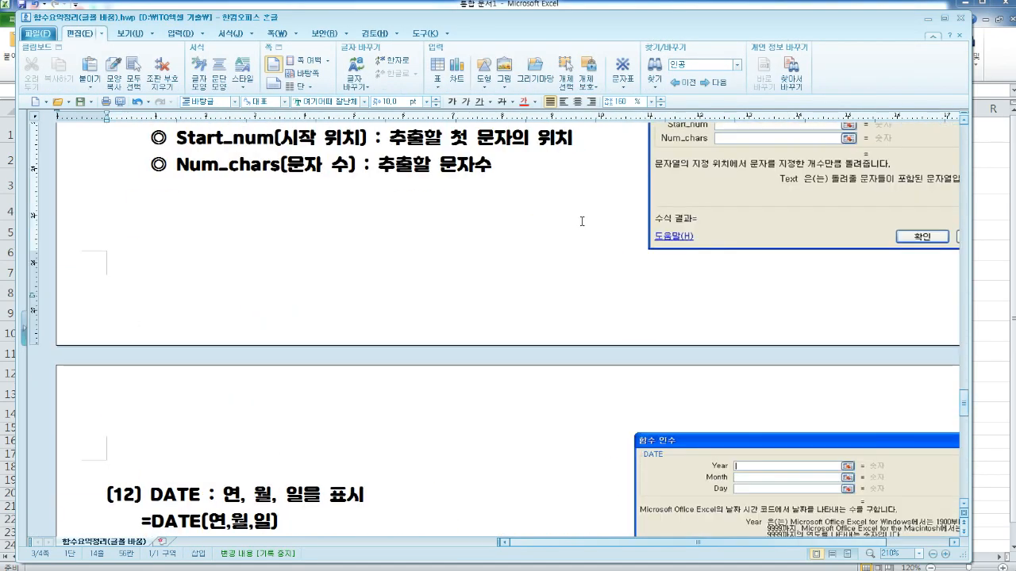
{"action": "scroll", "coordinate": [581, 221], "scroll_direction": "up", "scroll_amount": 10}
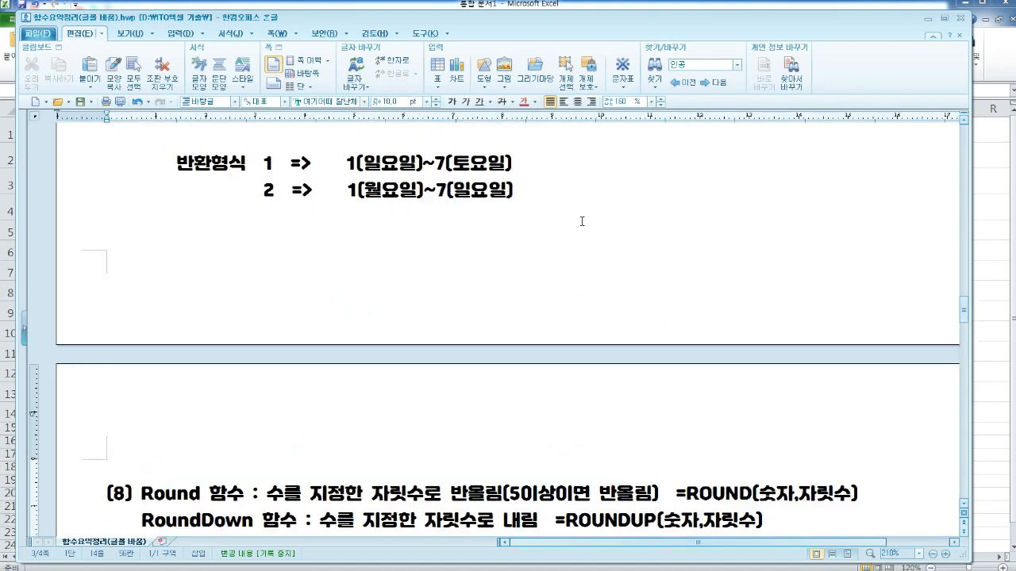
{"action": "scroll", "coordinate": [582, 222], "scroll_direction": "up", "scroll_amount": 10}
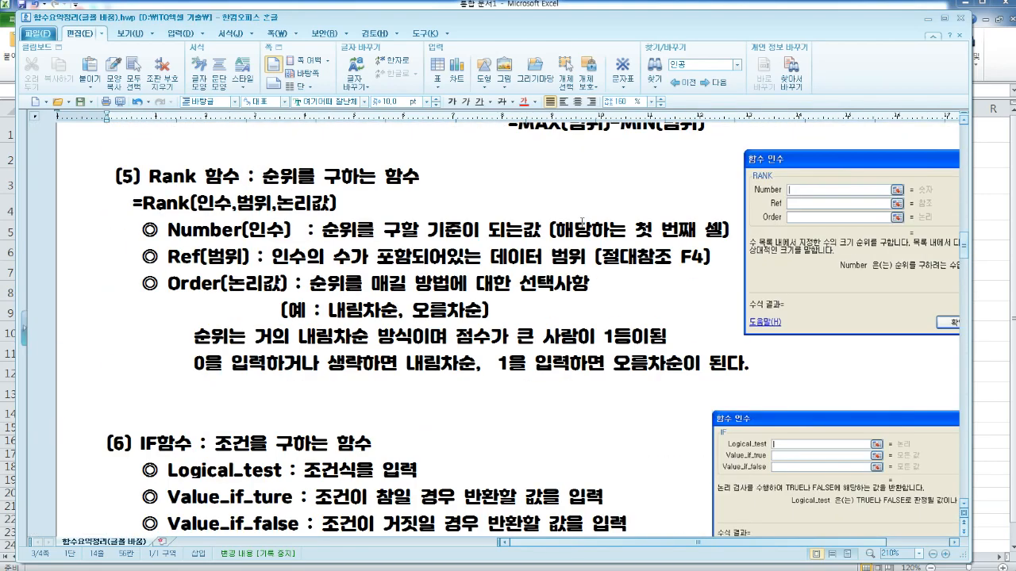
{"action": "scroll", "coordinate": [583, 222], "scroll_direction": "up", "scroll_amount": 10}
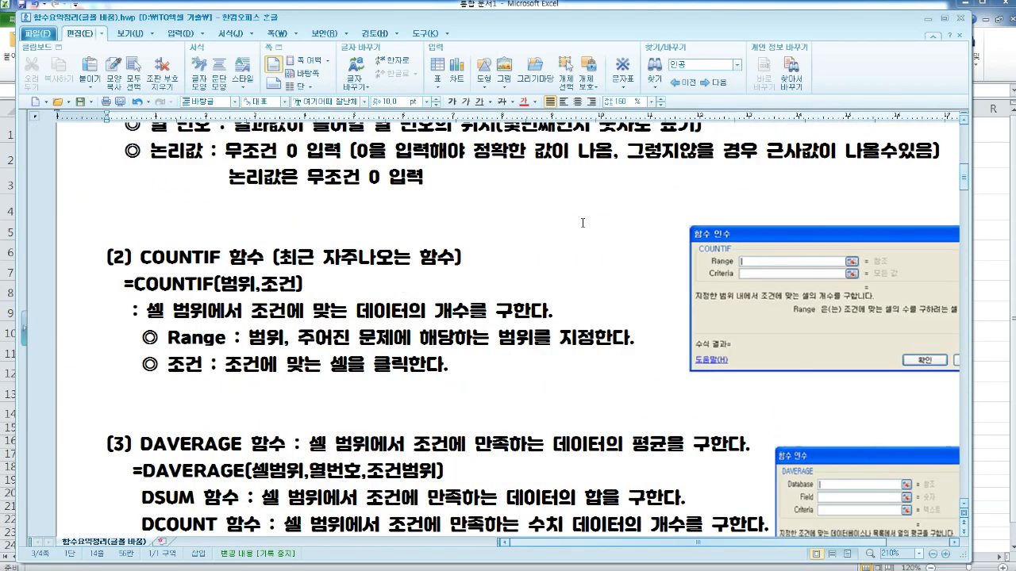
{"action": "left_click_drag", "start_coordinate": [172, 312], "coordinate": [547, 312]}
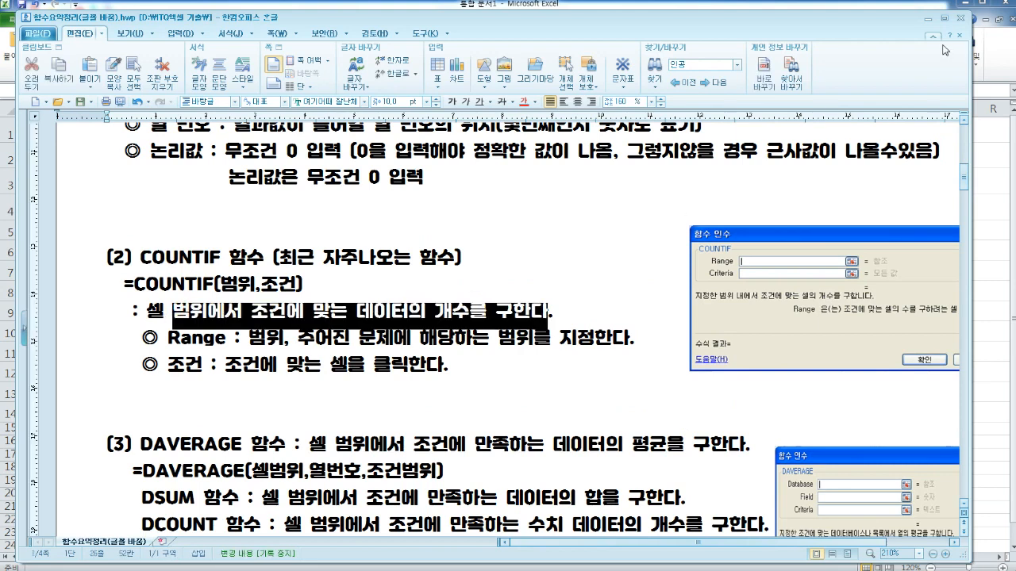
{"action": "left_click", "coordinate": [925, 17]}
{"action": "left_click", "coordinate": [502, 312]}
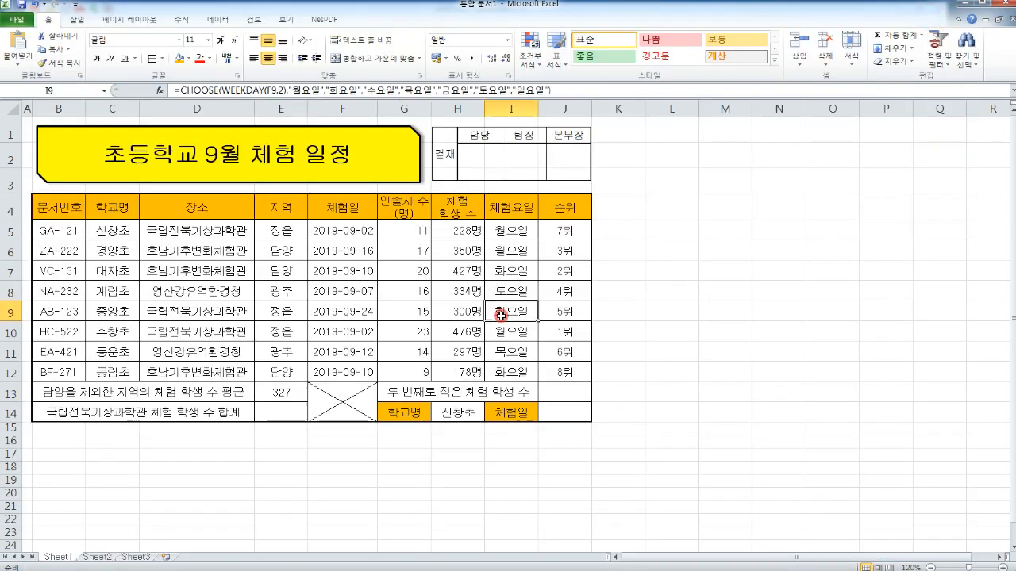
Step: Select E14 and check instruction (4) for the 국립전북기상과학관 student total against the sample output table in the exam PDF
{"action": "left_click", "coordinate": [304, 419]}
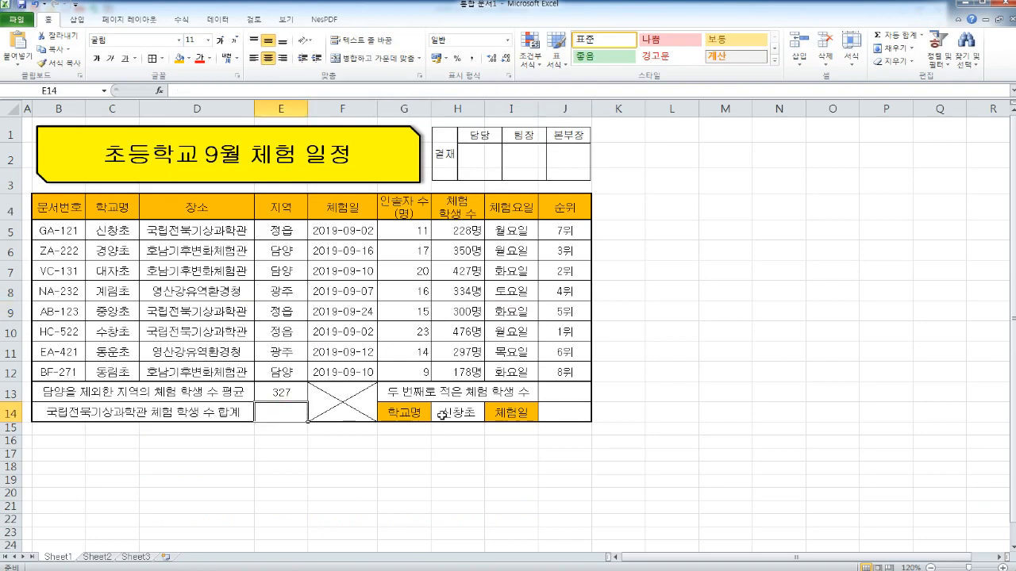
{"action": "key", "text": "alt+Tab"}
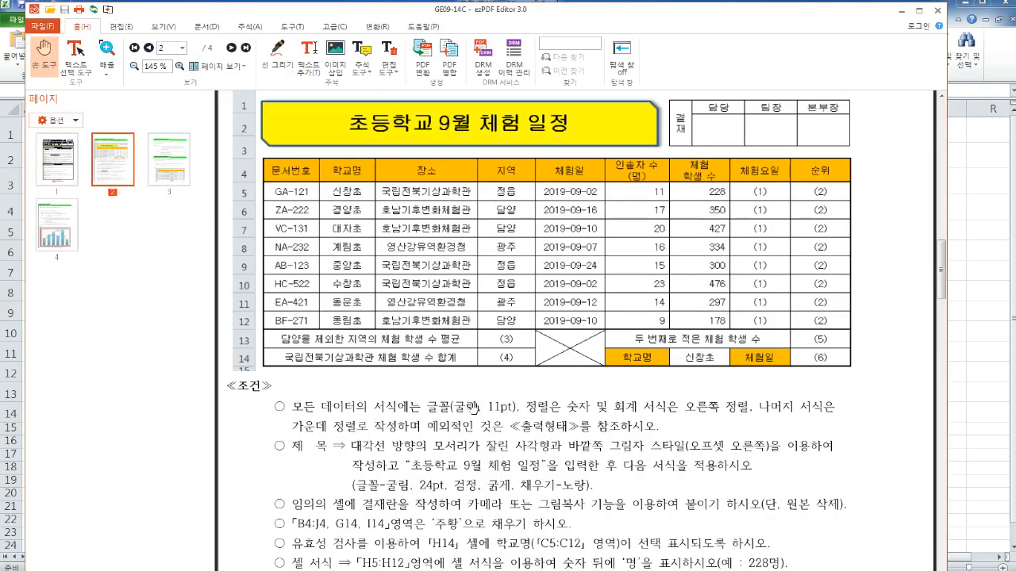
{"action": "scroll", "coordinate": [474, 408], "scroll_direction": "down", "scroll_amount": 5}
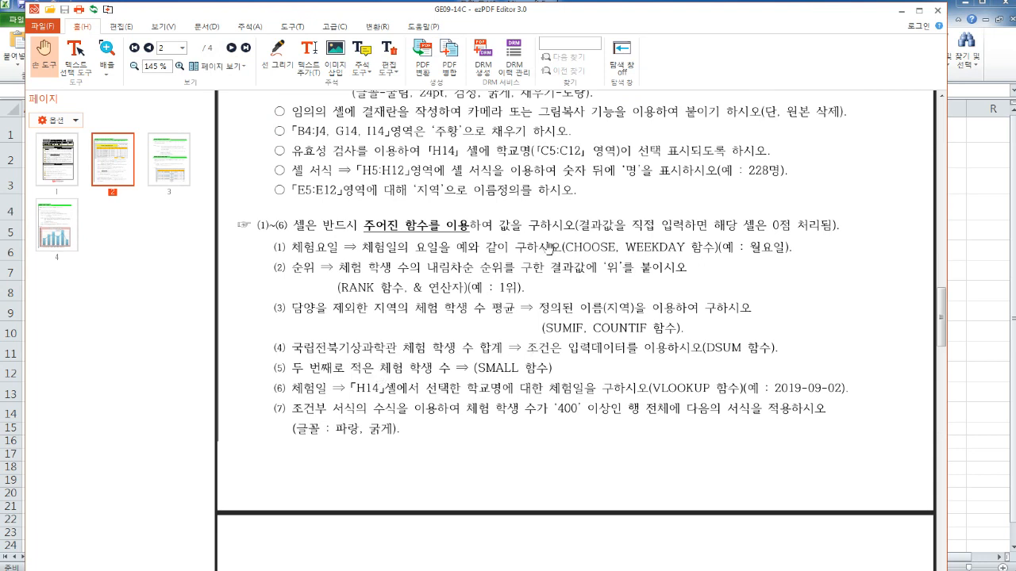
{"action": "scroll", "coordinate": [578, 269], "scroll_direction": "up", "scroll_amount": 1}
{"action": "scroll", "coordinate": [579, 269], "scroll_direction": "up", "scroll_amount": 3}
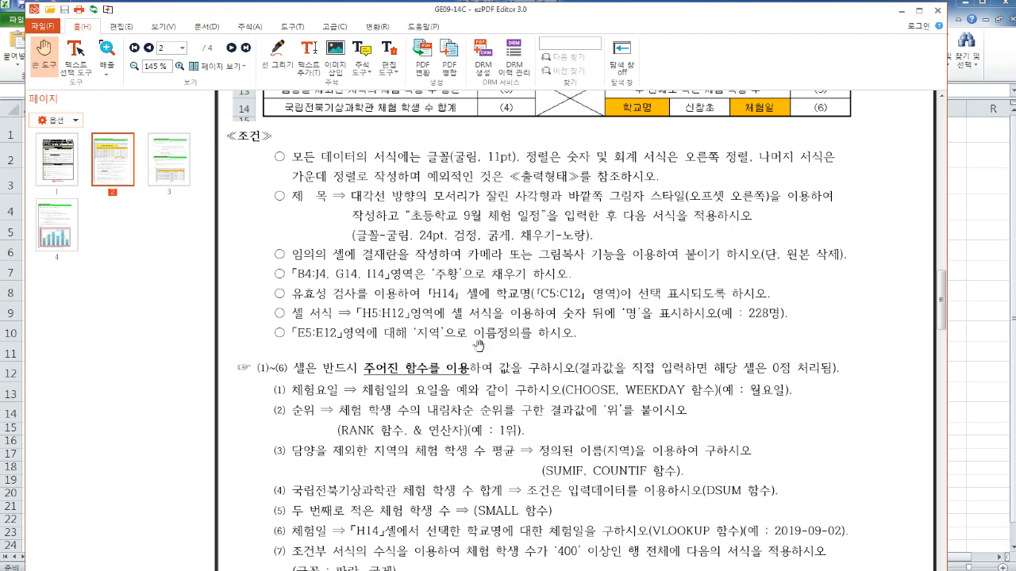
{"action": "scroll", "coordinate": [481, 315], "scroll_direction": "up", "scroll_amount": 3}
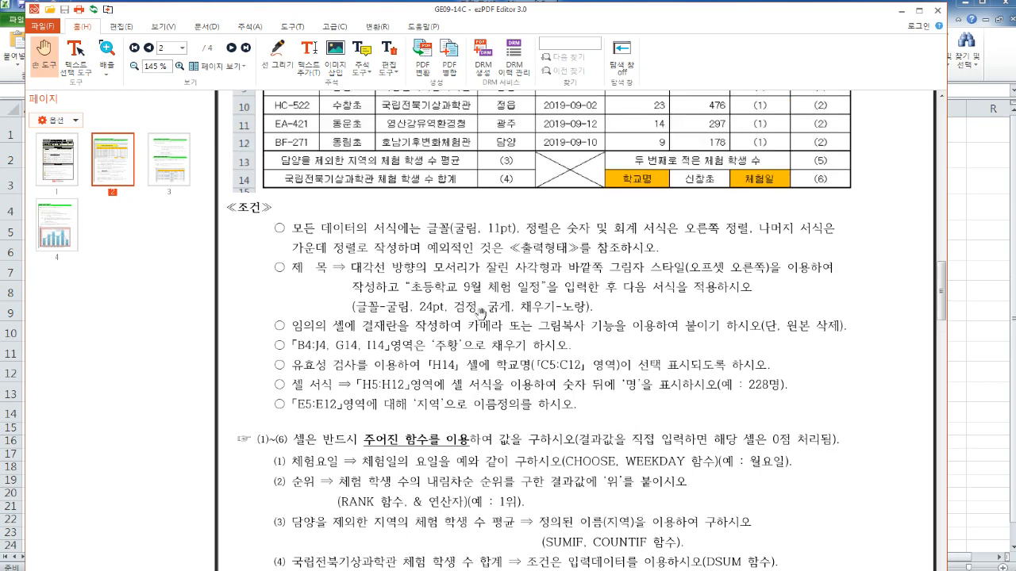
{"action": "scroll", "coordinate": [509, 241], "scroll_direction": "up", "scroll_amount": 3}
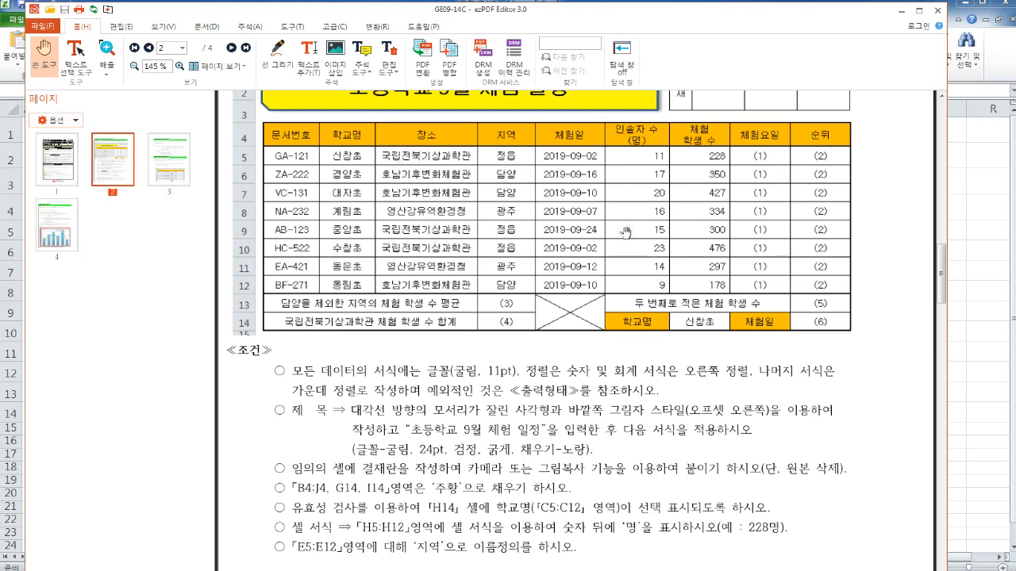
{"action": "scroll", "coordinate": [523, 429], "scroll_direction": "down", "scroll_amount": 4}
{"action": "scroll", "coordinate": [413, 490], "scroll_direction": "down", "scroll_amount": 2}
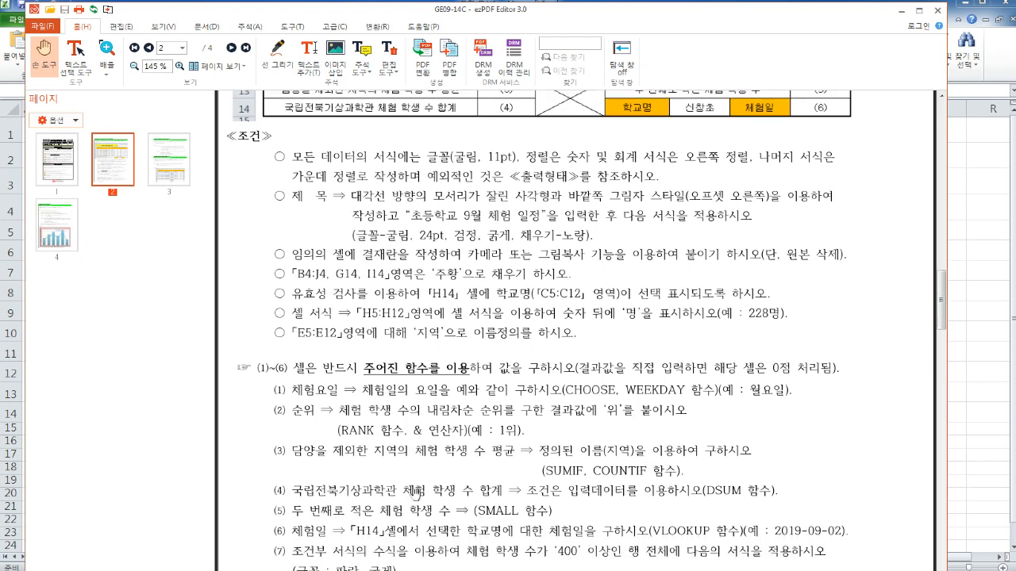
{"action": "scroll", "coordinate": [533, 501], "scroll_direction": "up", "scroll_amount": 8}
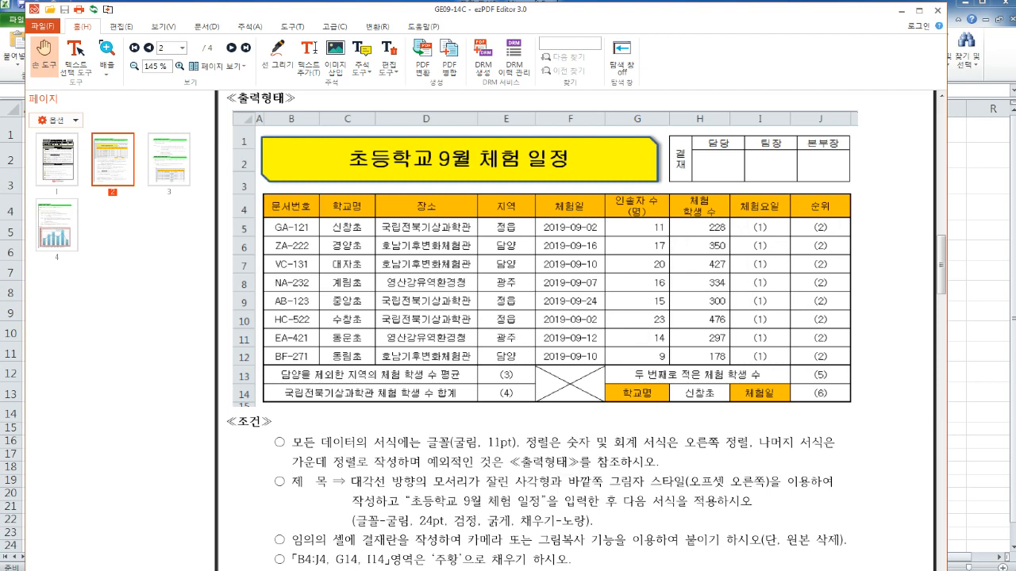
Step: Add the 국립전북기상과학관 student counts 228 + 300 + 476 in the Calculator beside the sample table
{"action": "key", "text": "alt+Tab"}
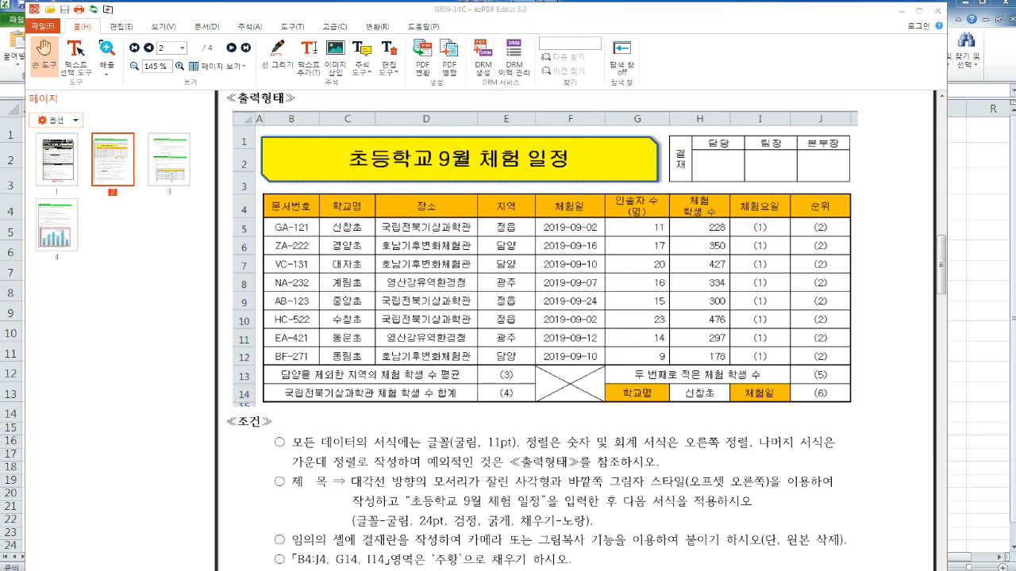
{"action": "left_click_drag", "start_coordinate": [865, 570], "coordinate": [829, 178]}
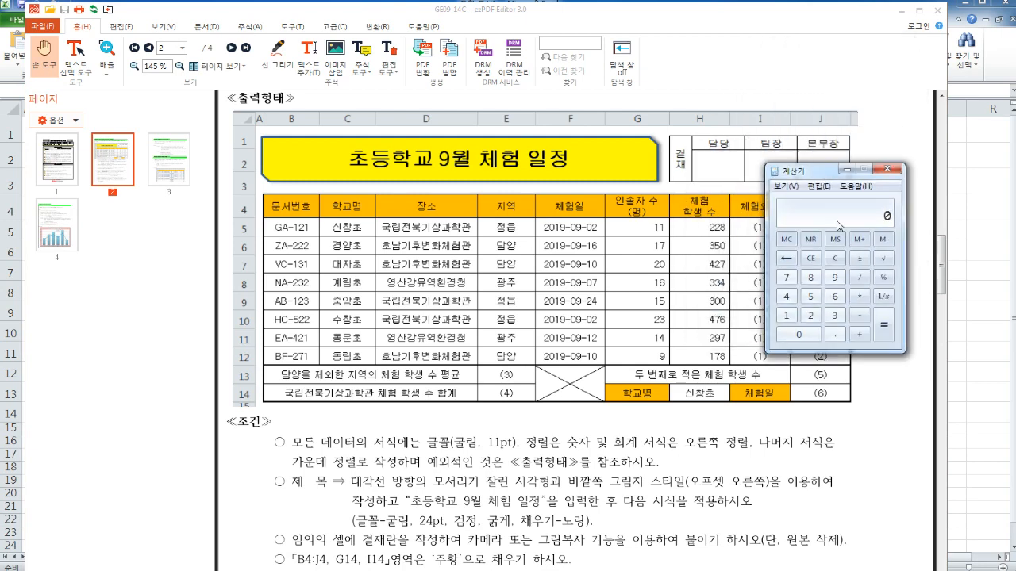
{"action": "left_click", "coordinate": [841, 259]}
{"action": "type", "text": "00 + 476 +"}
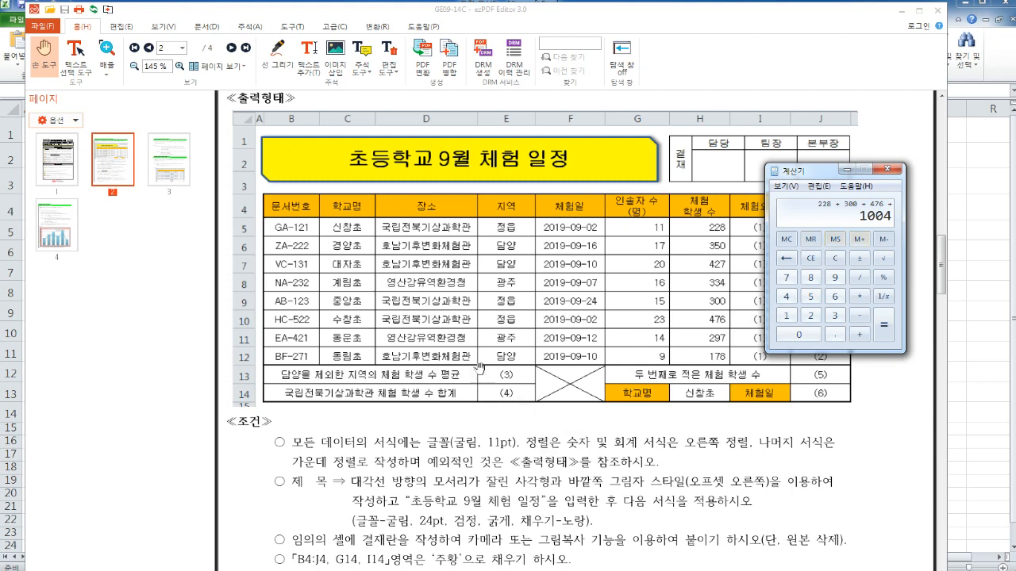
{"action": "left_click_drag", "start_coordinate": [868, 173], "coordinate": [870, 114]}
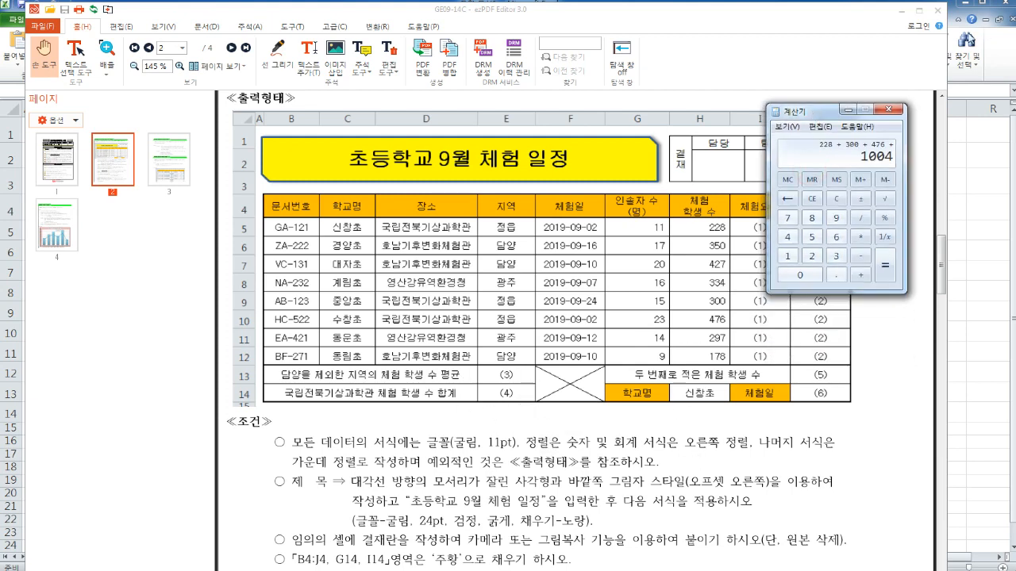
Step: Return to the exam PDF and reread the DSUM requirement in instruction (4)
{"action": "left_click", "coordinate": [692, 441]}
{"action": "scroll", "coordinate": [672, 430], "scroll_direction": "down", "scroll_amount": 3}
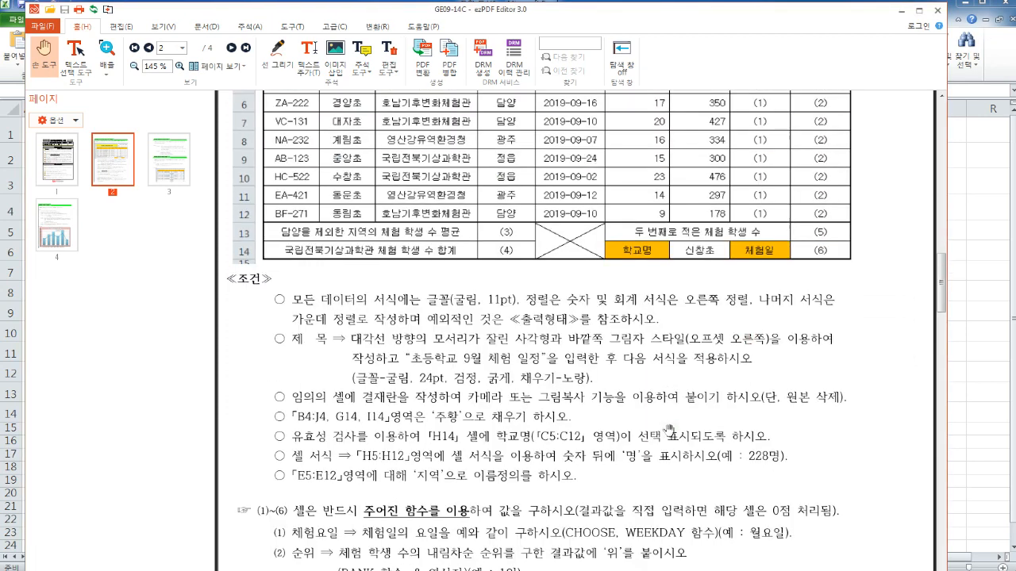
{"action": "scroll", "coordinate": [669, 430], "scroll_direction": "down", "scroll_amount": 3}
{"action": "scroll", "coordinate": [559, 272], "scroll_direction": "down", "scroll_amount": 2}
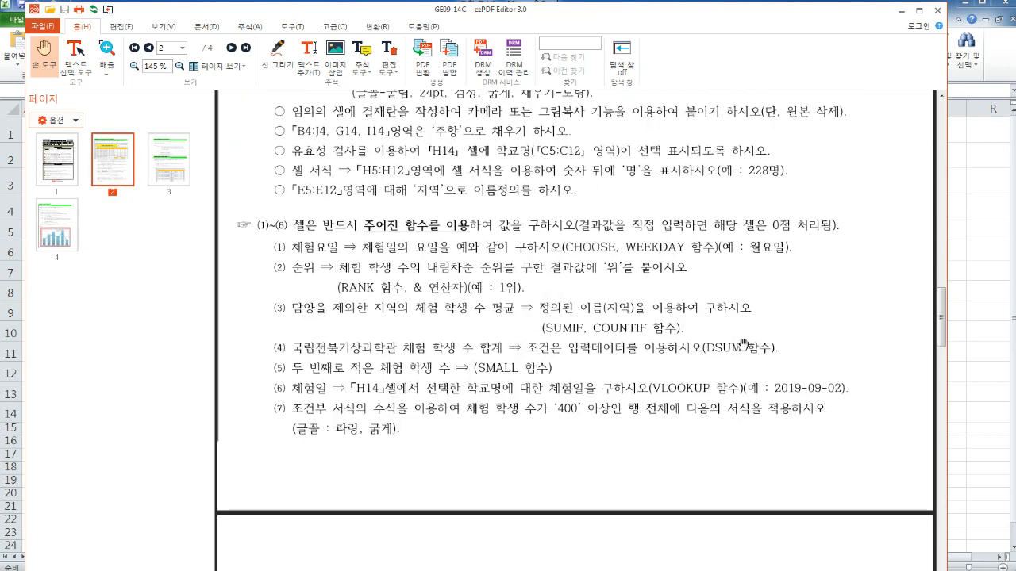
Step: Switch to the Hangul function summary and read the section on DAVERAGE, DSUM and the other D-functions
{"action": "left_click", "coordinate": [969, 333]}
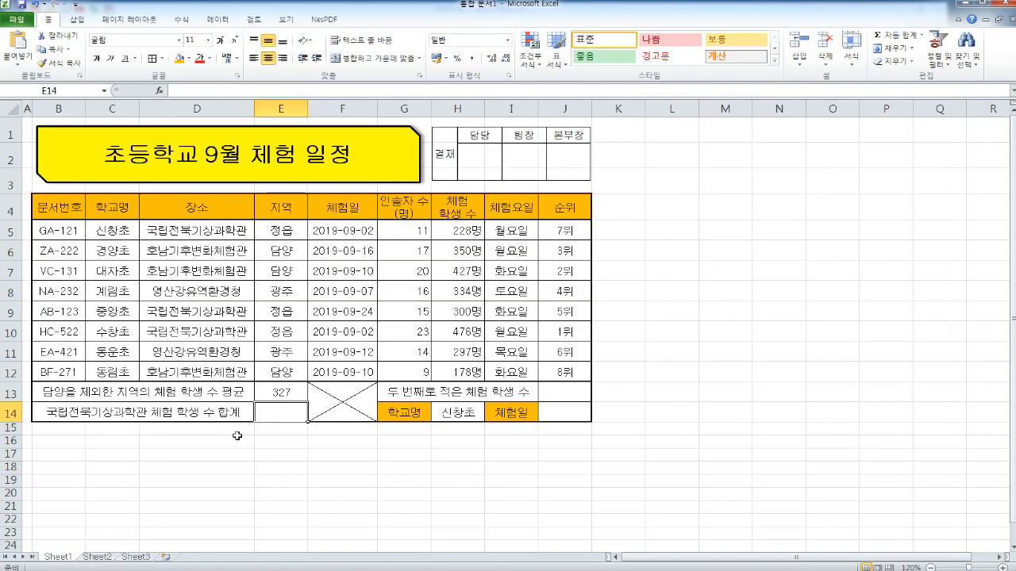
{"action": "scroll", "coordinate": [442, 413], "scroll_direction": "down", "scroll_amount": 1}
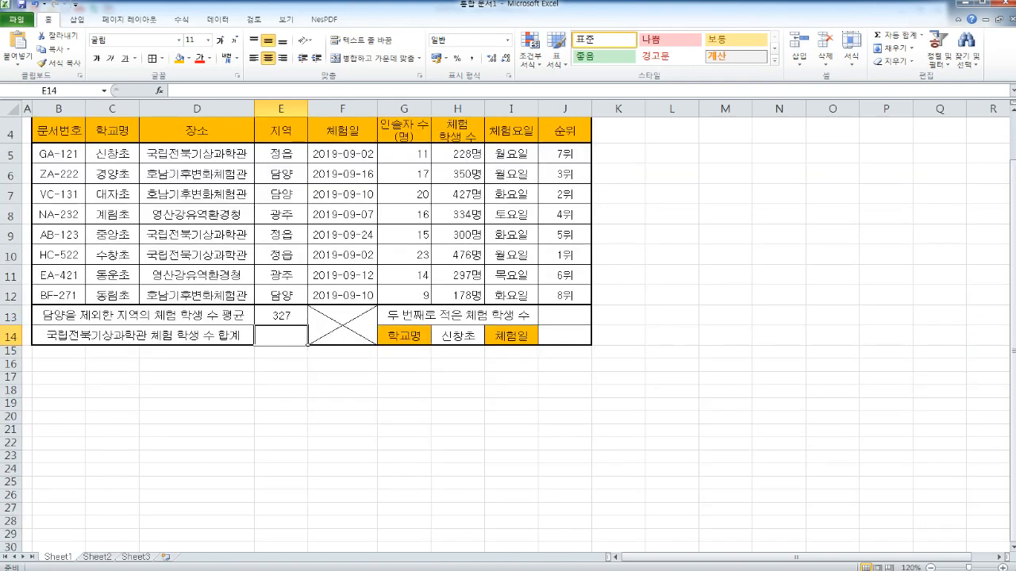
{"action": "key", "text": "alt+Tab"}
{"action": "scroll", "coordinate": [288, 227], "scroll_direction": "up", "scroll_amount": 6}
{"action": "scroll", "coordinate": [288, 226], "scroll_direction": "down", "scroll_amount": 9}
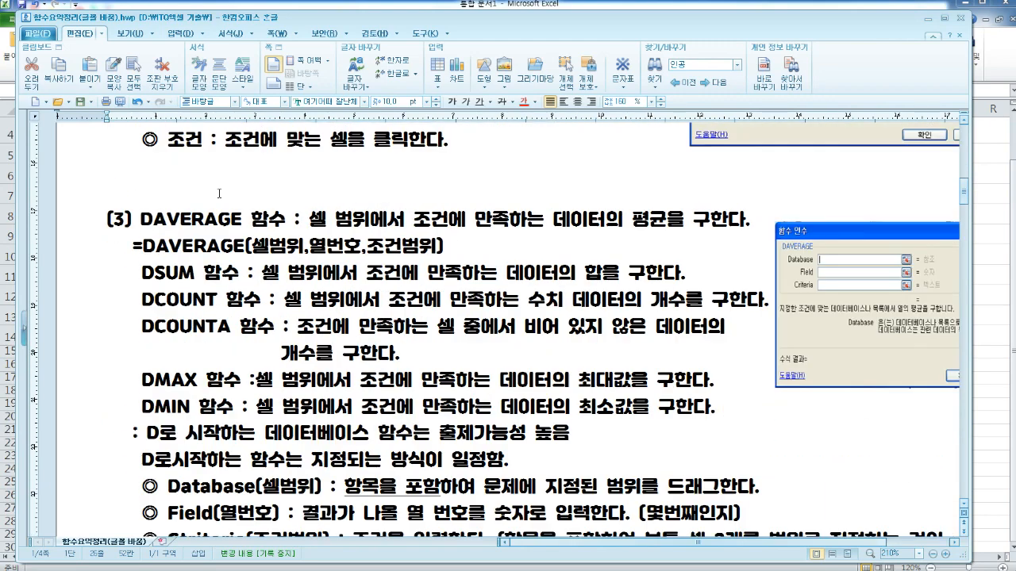
{"action": "left_click_drag", "start_coordinate": [107, 219], "coordinate": [527, 222]}
{"action": "left_click", "coordinate": [261, 238]}
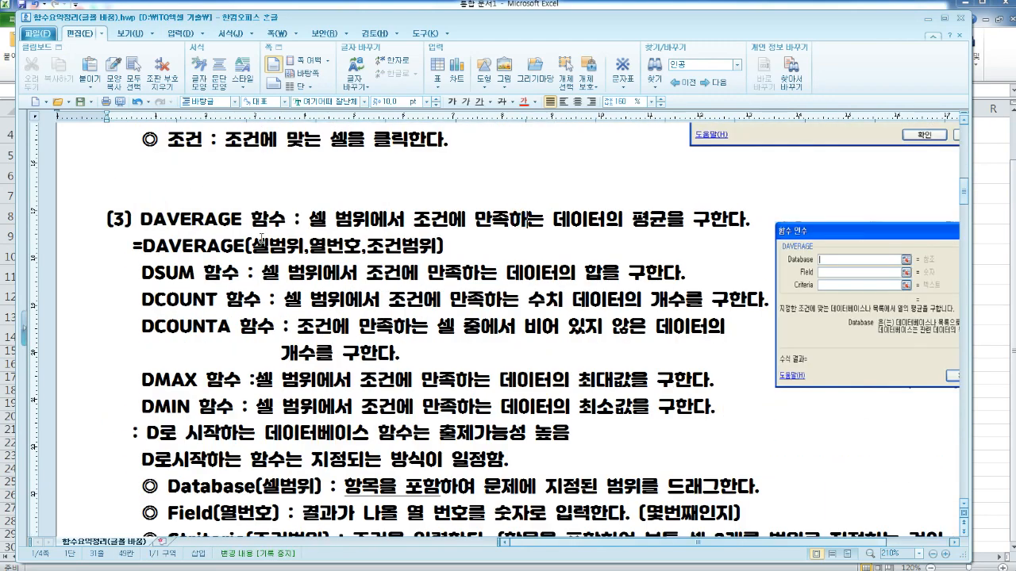
{"action": "left_click_drag", "start_coordinate": [109, 223], "coordinate": [481, 461]}
{"action": "left_click", "coordinate": [481, 461]}
Step: Review the Database, Field and Criteria argument descriptions for the D-functions, and return to the worksheet
{"action": "scroll", "coordinate": [475, 441], "scroll_direction": "down", "scroll_amount": 3}
{"action": "left_click_drag", "start_coordinate": [241, 231], "coordinate": [580, 310]}
{"action": "left_click", "coordinate": [381, 338]}
{"action": "left_click_drag", "start_coordinate": [339, 335], "coordinate": [740, 336]}
{"action": "left_click", "coordinate": [739, 336]}
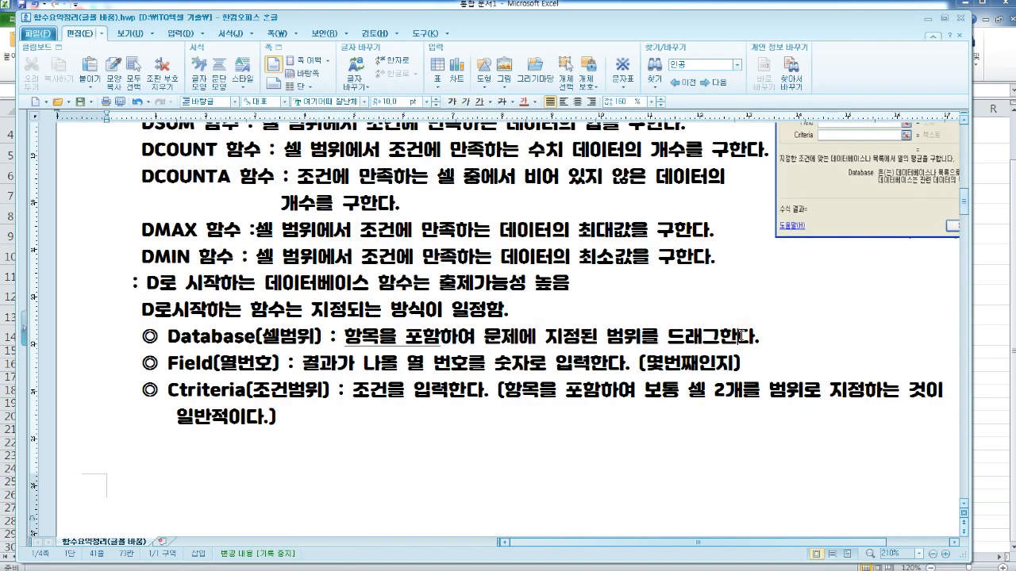
{"action": "scroll", "coordinate": [741, 337], "scroll_direction": "up", "scroll_amount": 1}
{"action": "scroll", "coordinate": [741, 412], "scroll_direction": "down", "scroll_amount": 1}
{"action": "left_click_drag", "start_coordinate": [316, 349], "coordinate": [511, 369]}
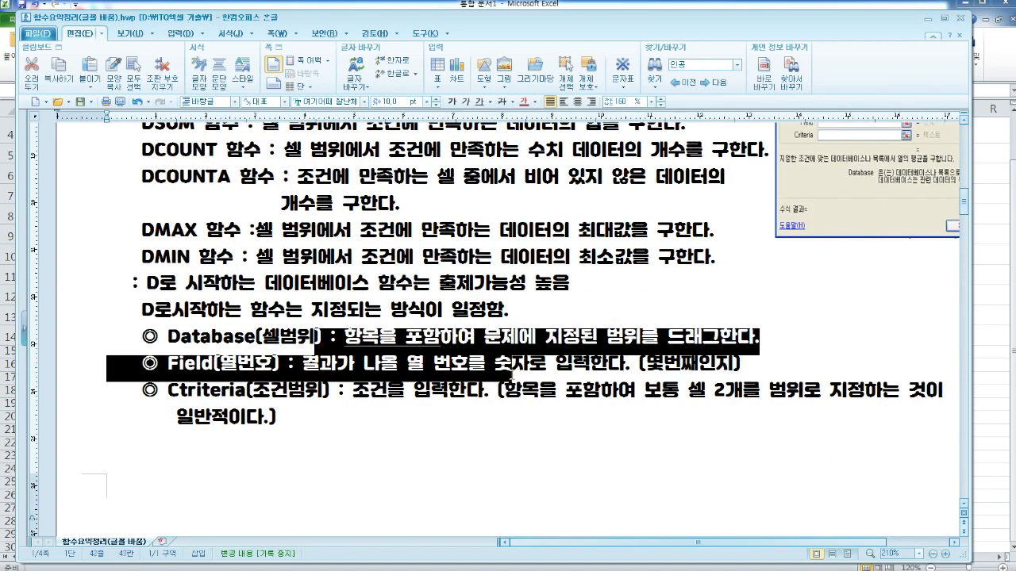
{"action": "scroll", "coordinate": [511, 370], "scroll_direction": "up", "scroll_amount": 1}
{"action": "mouse_move", "coordinate": [512, 19]}
{"action": "left_mouse_down"}
{"action": "mouse_move", "coordinate": [476, 117]}
{"action": "mouse_move", "coordinate": [454, 288]}
{"action": "mouse_move", "coordinate": [506, 105]}
{"action": "mouse_move", "coordinate": [510, 30]}
{"action": "left_mouse_up"}
{"action": "scroll", "coordinate": [545, 394], "scroll_direction": "down", "scroll_amount": 2}
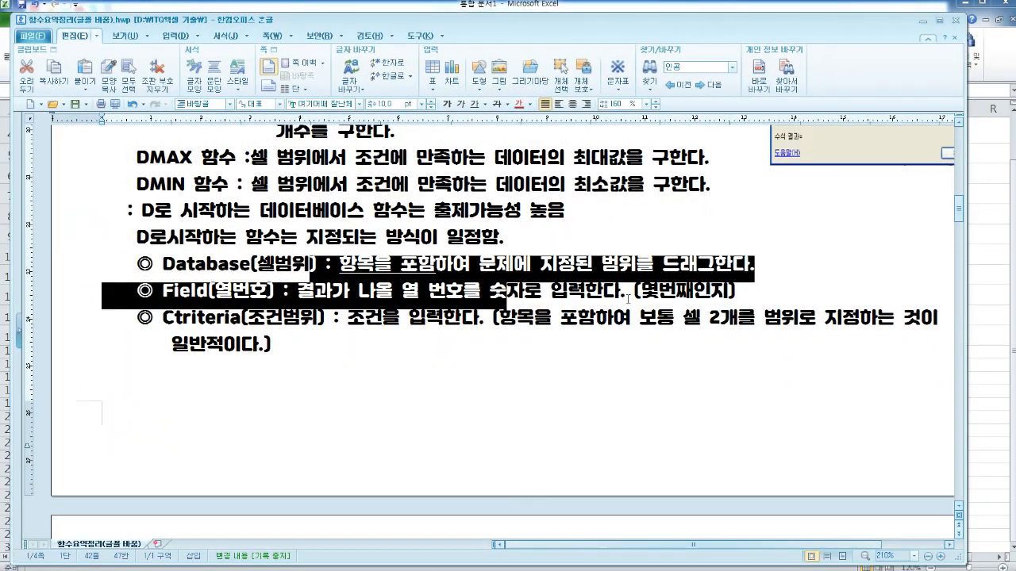
{"action": "left_click_drag", "start_coordinate": [340, 317], "coordinate": [737, 321]}
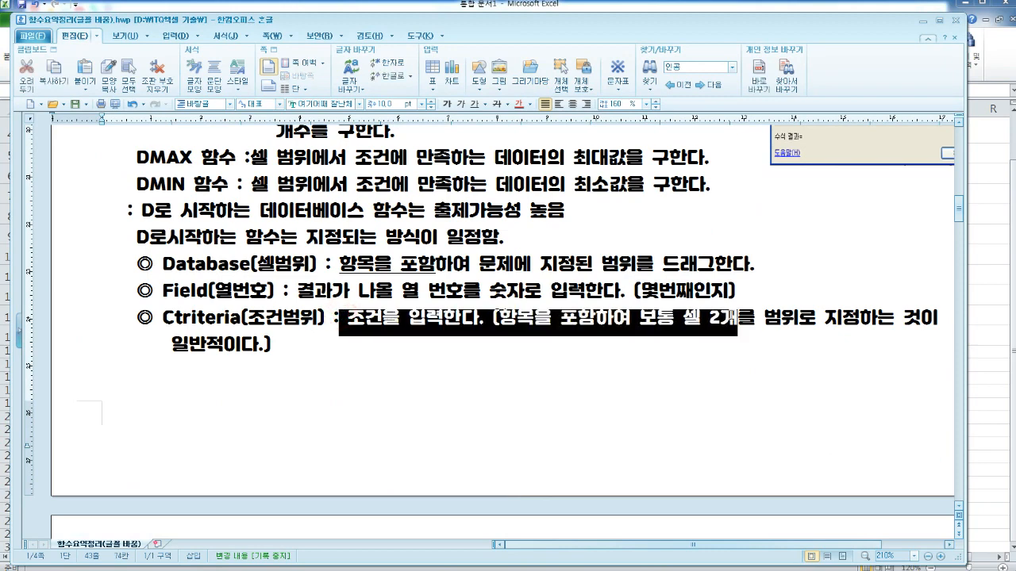
{"action": "left_click", "coordinate": [918, 28]}
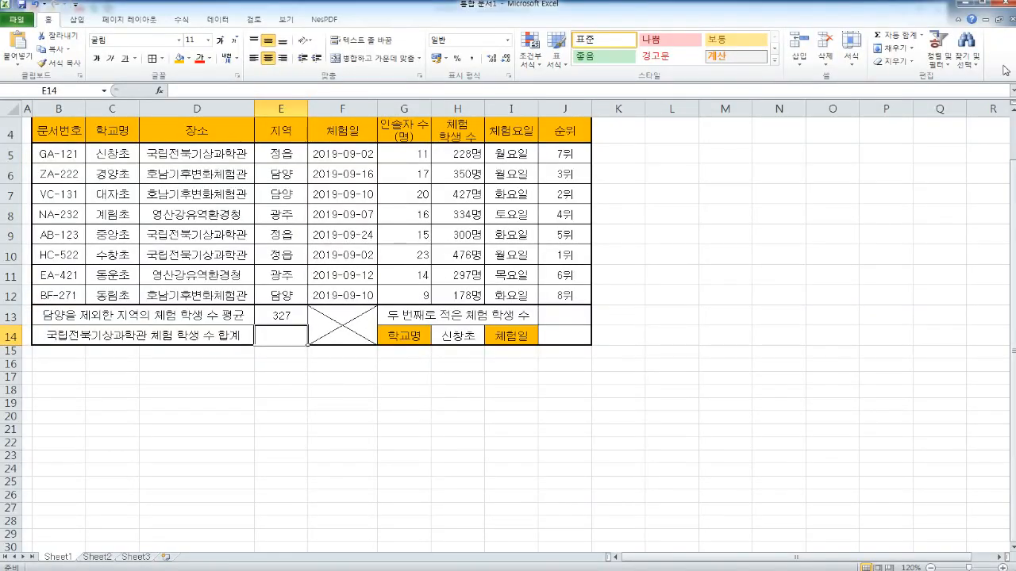
{"action": "type", "text": "=d"}
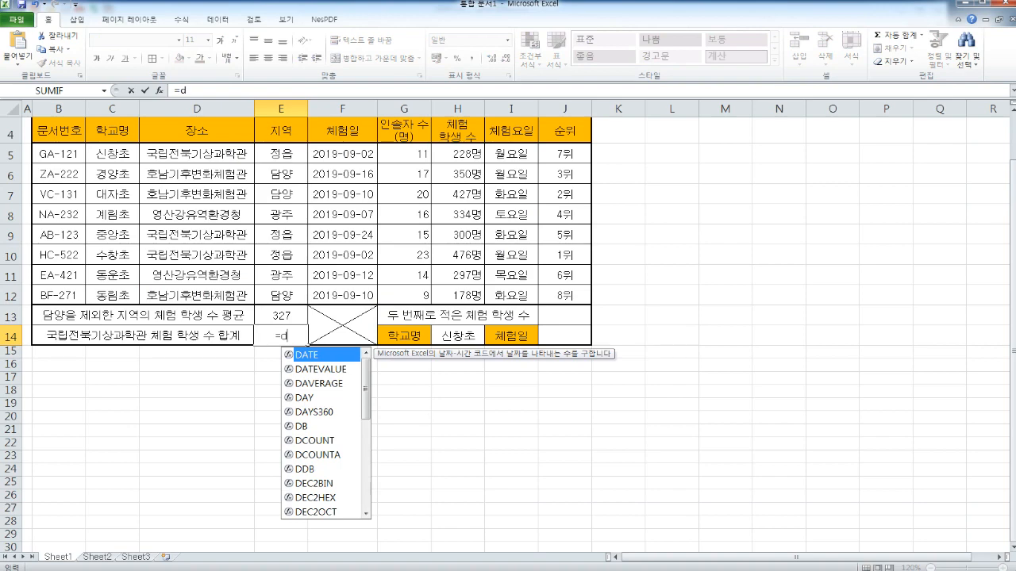
{"action": "type", "text": "sum"}
{"action": "key", "text": "ctrl+a"}
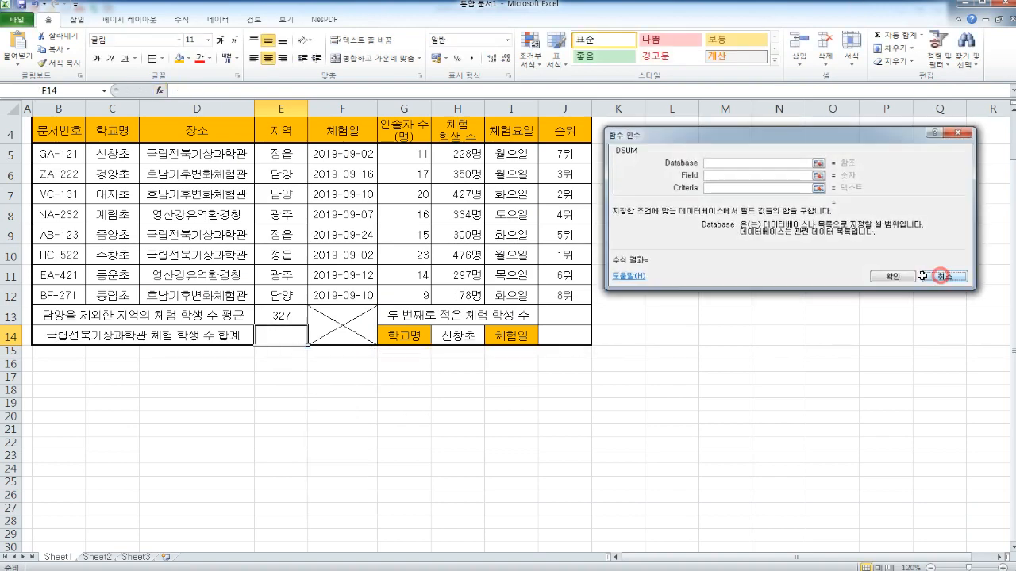
{"action": "left_click", "coordinate": [943, 276]}
Step: Start a DSUM function in E14 with its arguments dialog and set the Database range to D4:H12
{"action": "type", "text": "=dsum"}
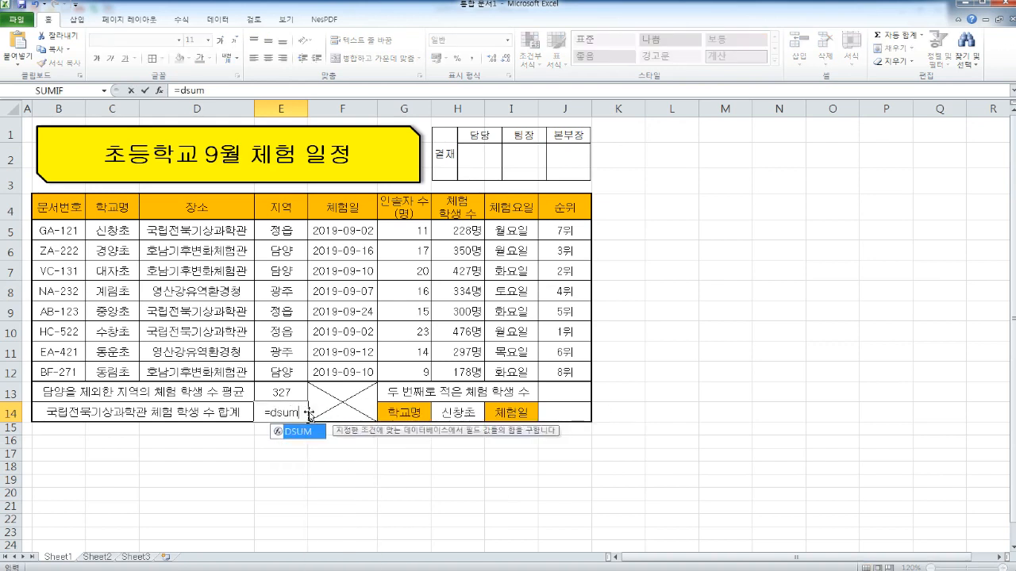
{"action": "key", "text": "ctrl+a"}
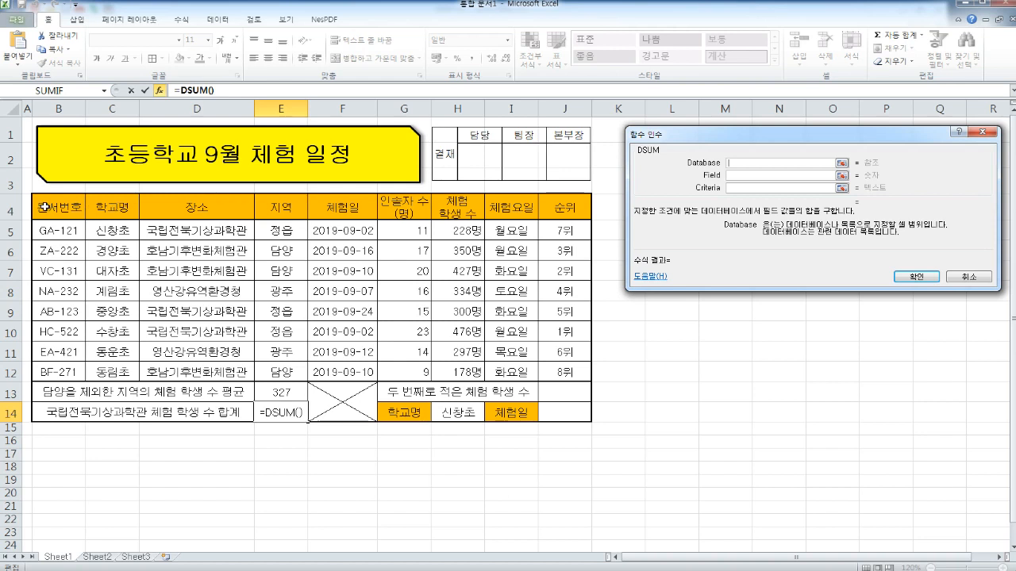
{"action": "left_click_drag", "start_coordinate": [781, 132], "coordinate": [787, 161]}
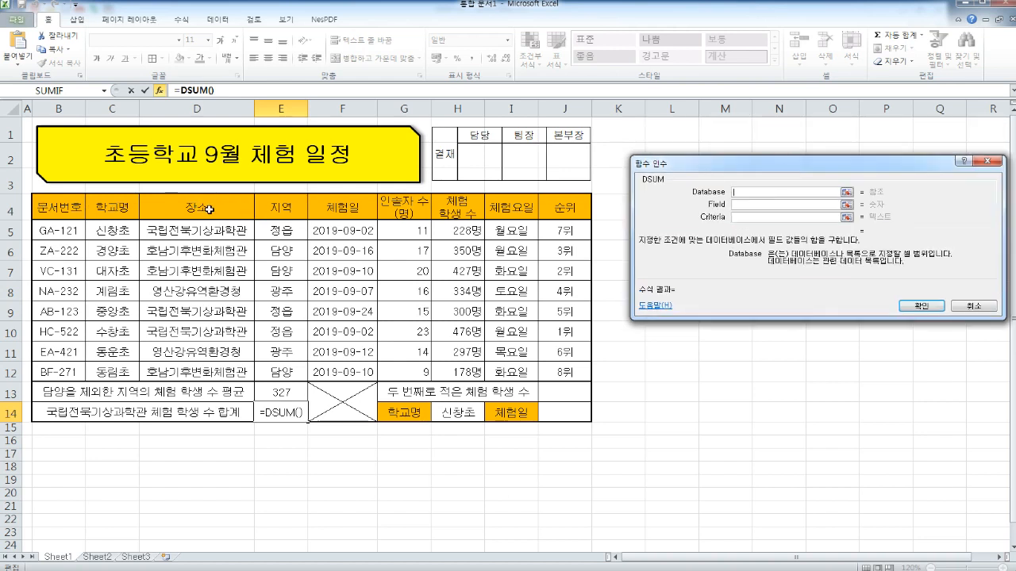
{"action": "left_click_drag", "start_coordinate": [190, 208], "coordinate": [453, 211]}
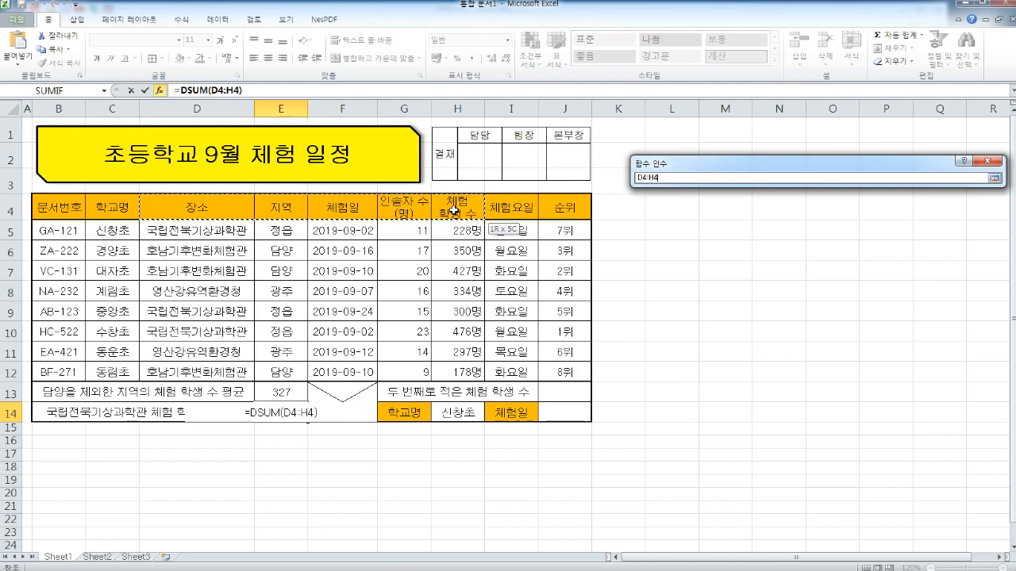
{"action": "left_click_drag", "start_coordinate": [453, 210], "coordinate": [465, 369]}
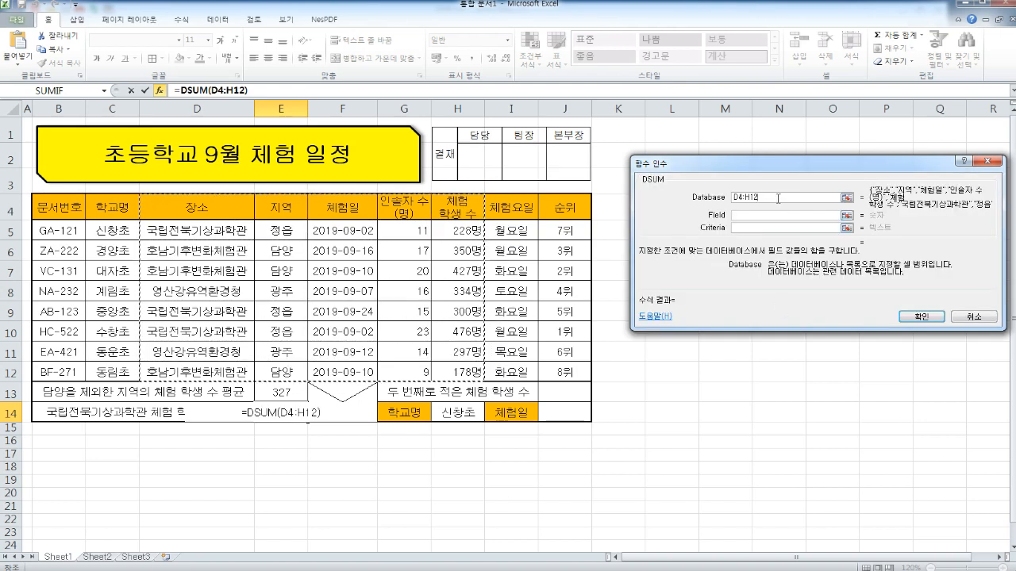
Step: Check the Field argument's description in the Hangul function summary and set the DSUM Field to 5
{"action": "left_click", "coordinate": [758, 216]}
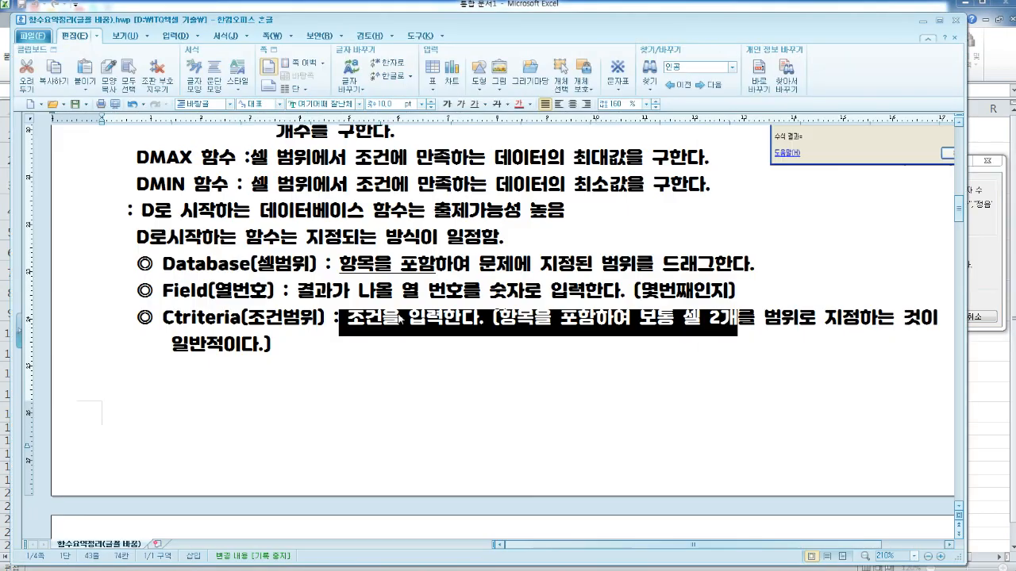
{"action": "left_click", "coordinate": [401, 317]}
{"action": "left_click_drag", "start_coordinate": [566, 292], "coordinate": [298, 290]}
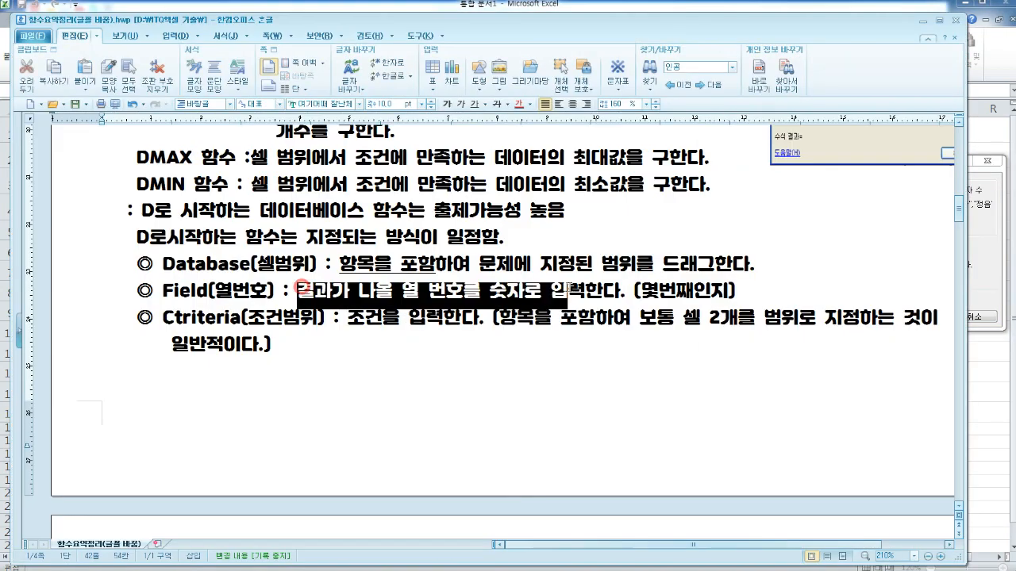
{"action": "left_click", "coordinate": [921, 20]}
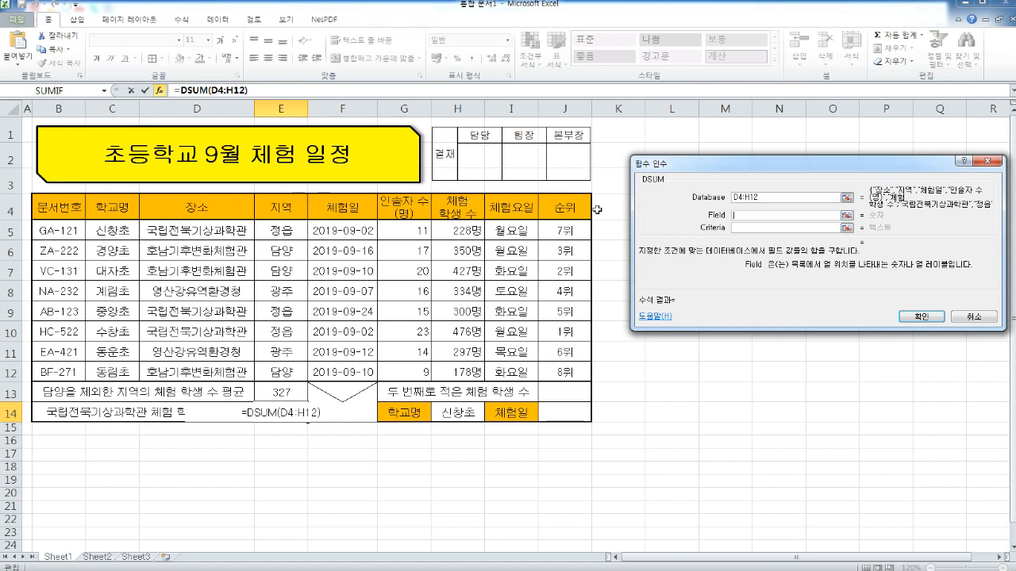
{"action": "type", "text": "5"}
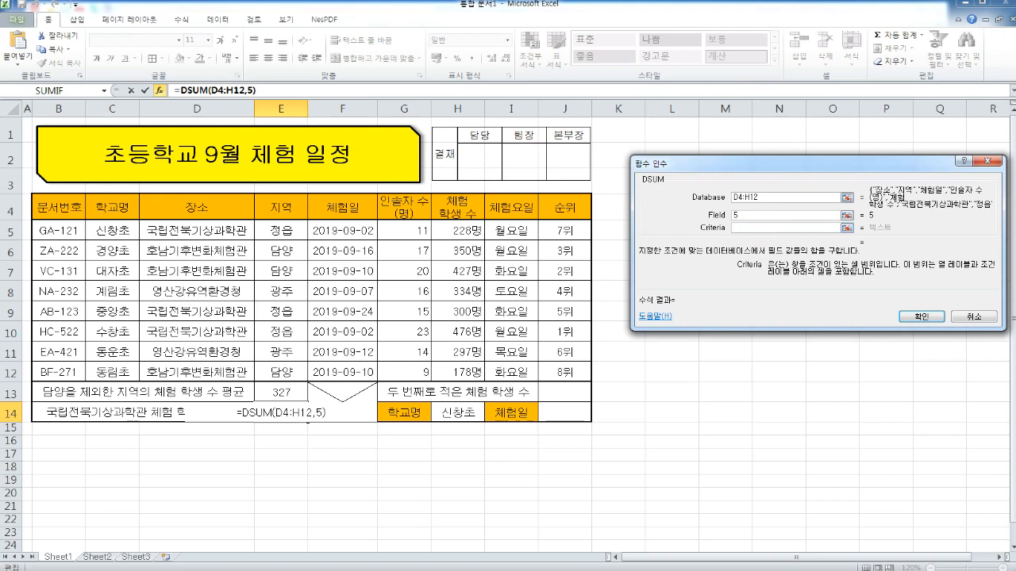
Step: Check the Criteria description in the Hangul function summary, set the DSUM Criteria to D4:D5 and accept the function
{"action": "key", "text": "alt+Tab"}
{"action": "scroll", "coordinate": [400, 336], "scroll_direction": "down", "scroll_amount": 2}
{"action": "left_click_drag", "start_coordinate": [553, 243], "coordinate": [770, 248]}
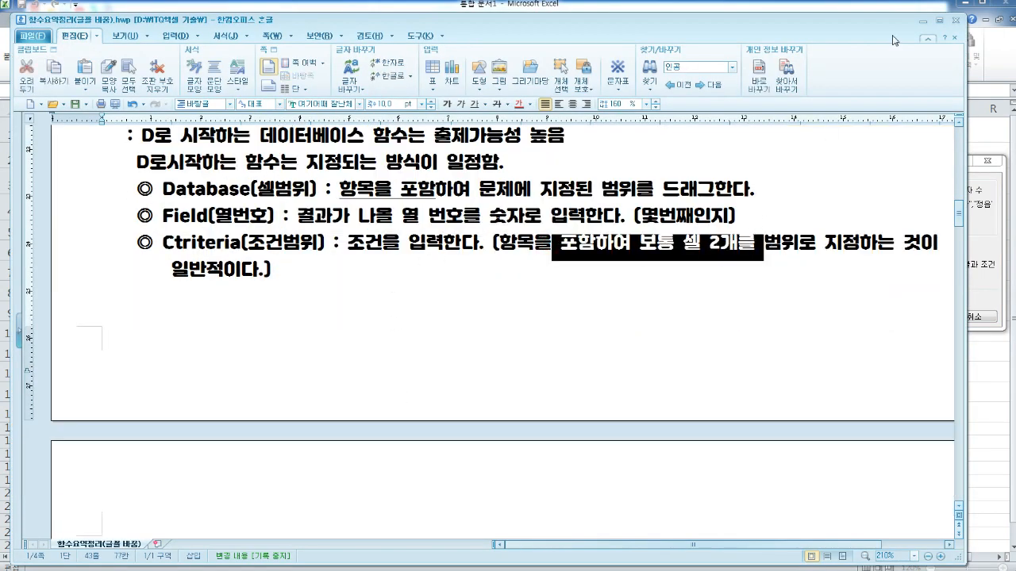
{"action": "left_click", "coordinate": [920, 22]}
{"action": "left_click", "coordinate": [800, 228]}
{"action": "left_click_drag", "start_coordinate": [204, 204], "coordinate": [211, 230]}
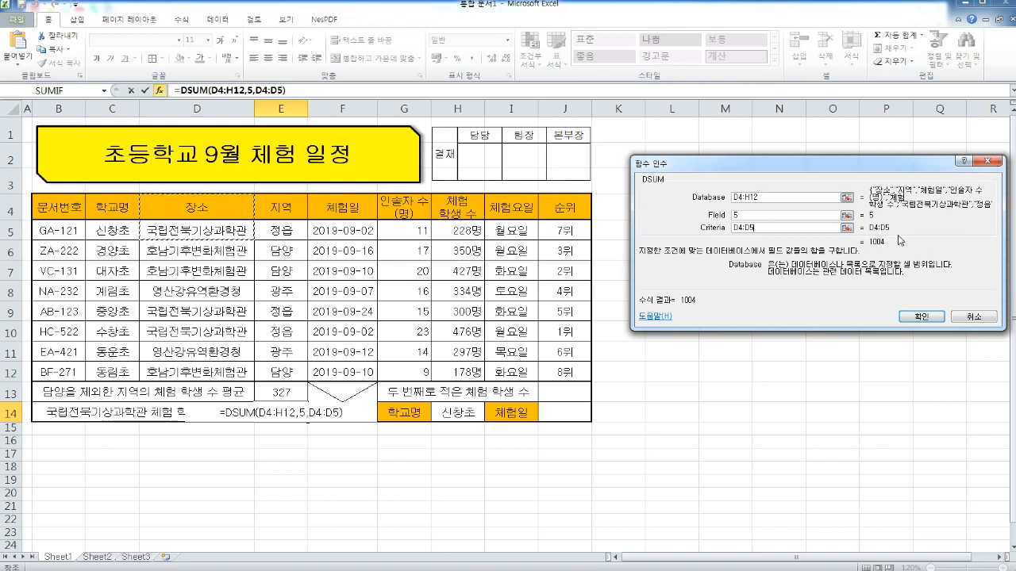
{"action": "left_click_drag", "start_coordinate": [837, 162], "coordinate": [788, 149]}
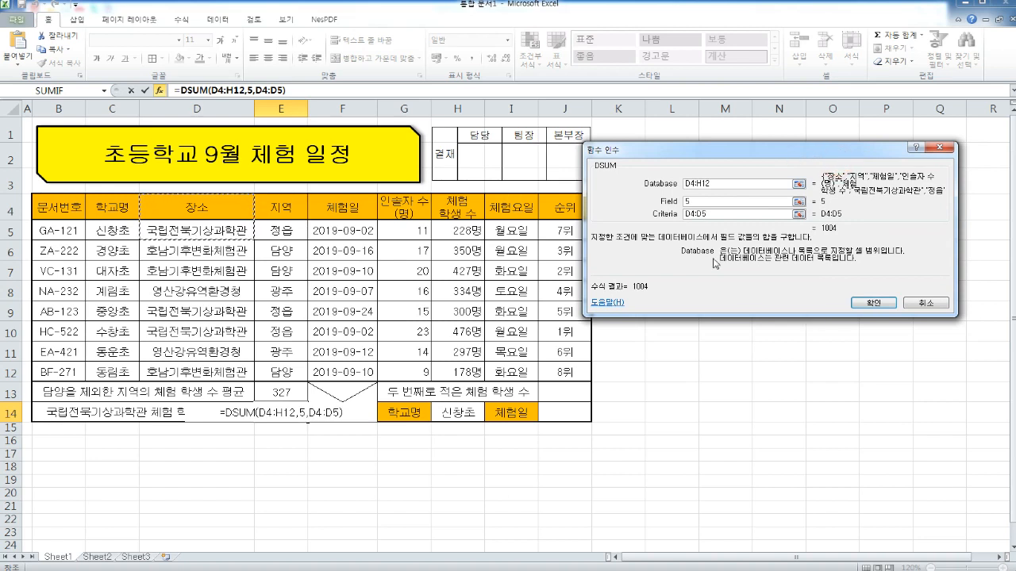
{"action": "left_click_drag", "start_coordinate": [772, 151], "coordinate": [781, 146]}
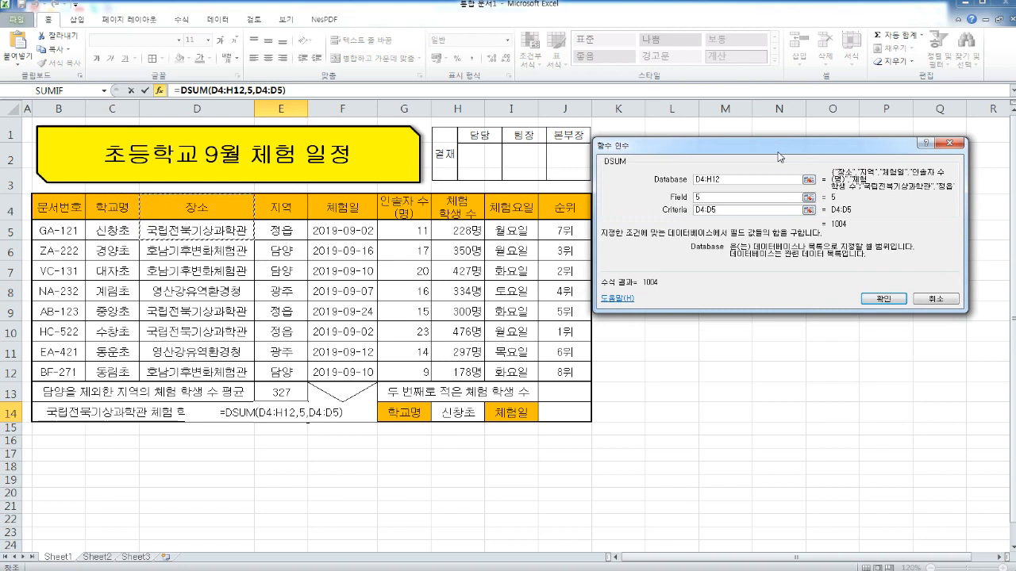
{"action": "left_click", "coordinate": [873, 299]}
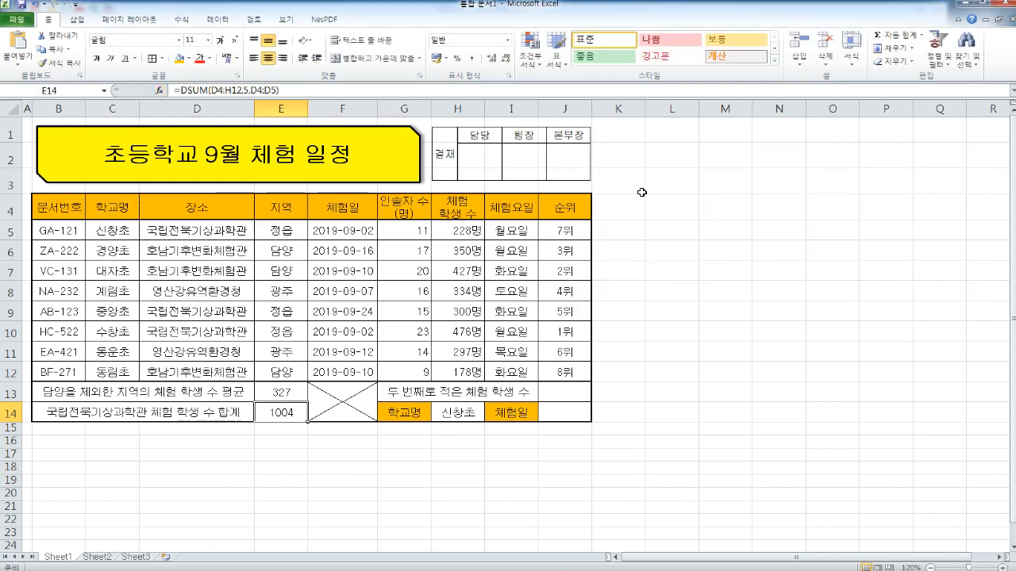
Step: Read instruction (5) on the SMALL function in the exam PDF and examine the student counts in column H
{"action": "key", "text": "alt+Tab"}
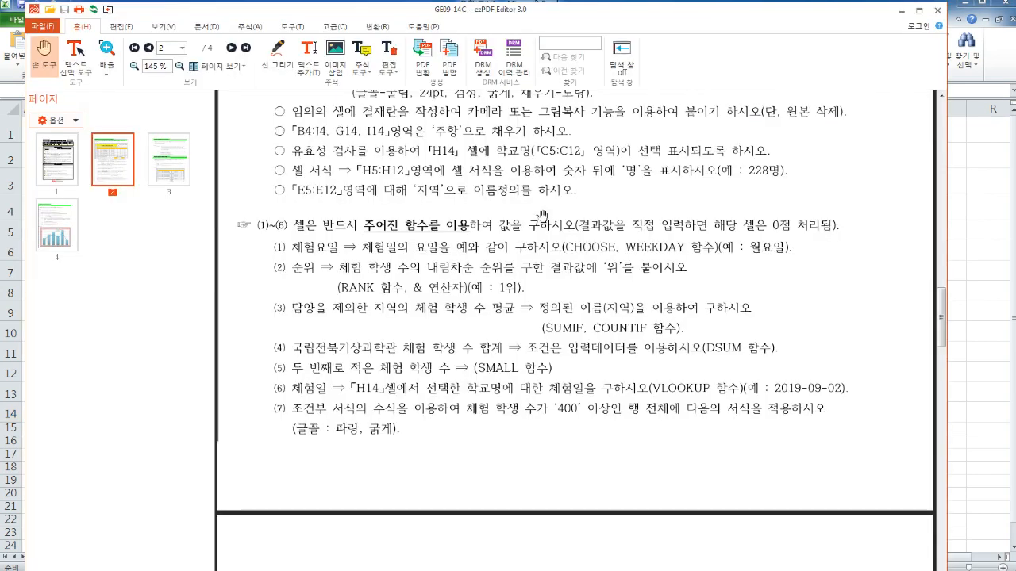
{"action": "scroll", "coordinate": [543, 216], "scroll_direction": "down", "scroll_amount": 1}
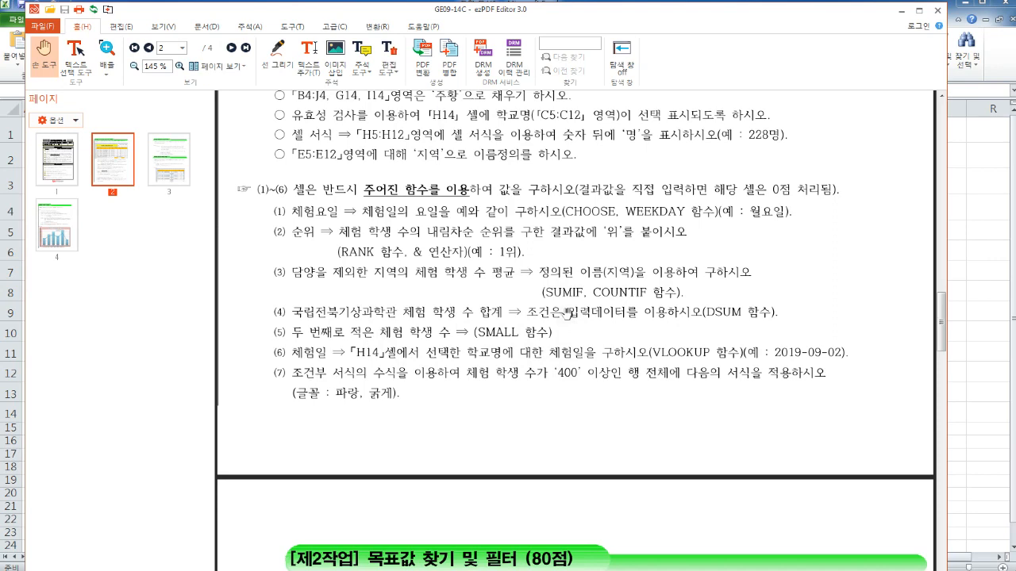
{"action": "scroll", "coordinate": [438, 340], "scroll_direction": "up", "scroll_amount": 1}
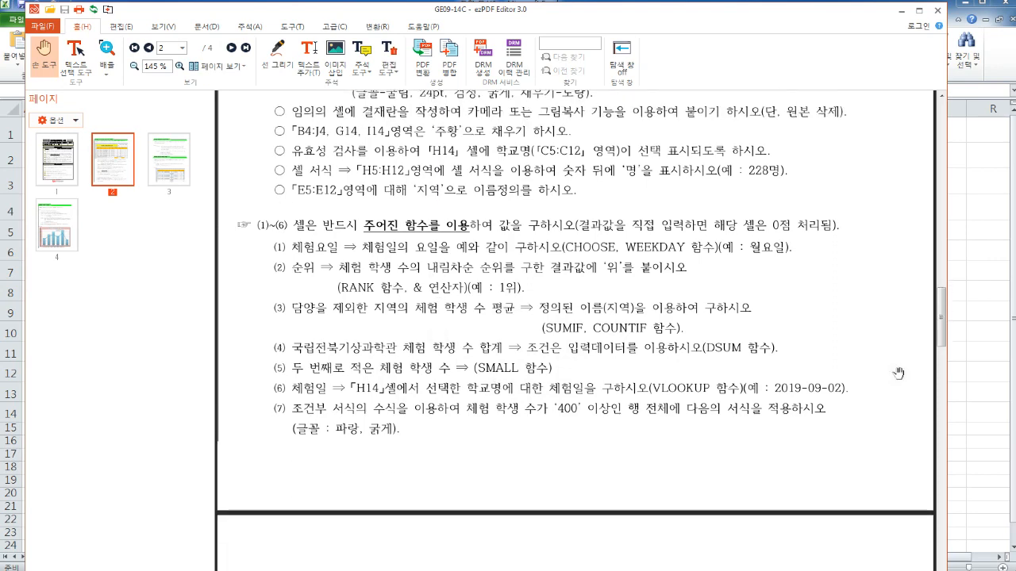
{"action": "left_click", "coordinate": [957, 355]}
{"action": "left_click", "coordinate": [542, 396]}
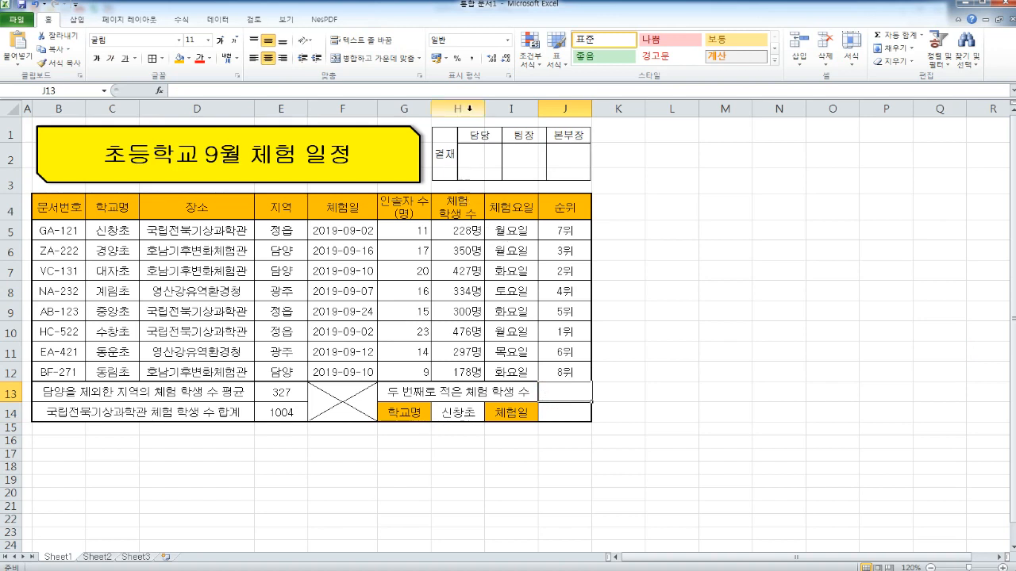
{"action": "left_click", "coordinate": [468, 108]}
{"action": "left_click", "coordinate": [475, 370]}
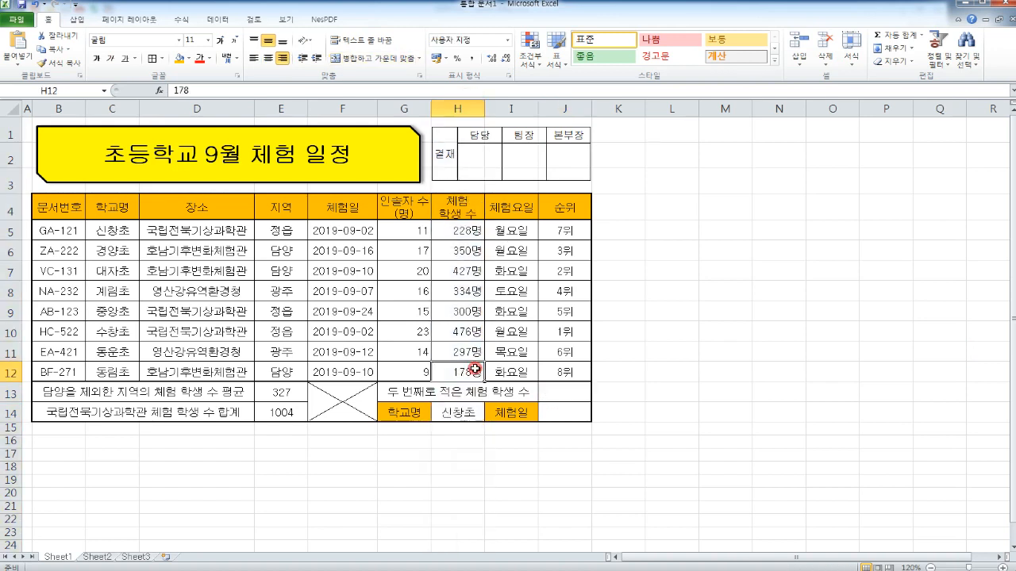
{"action": "left_click", "coordinate": [473, 231]}
{"action": "left_click", "coordinate": [566, 371]}
Step: Start a SMALL function in J13 with its arguments dialog and set the Array range to H5:H12
{"action": "left_click", "coordinate": [554, 389]}
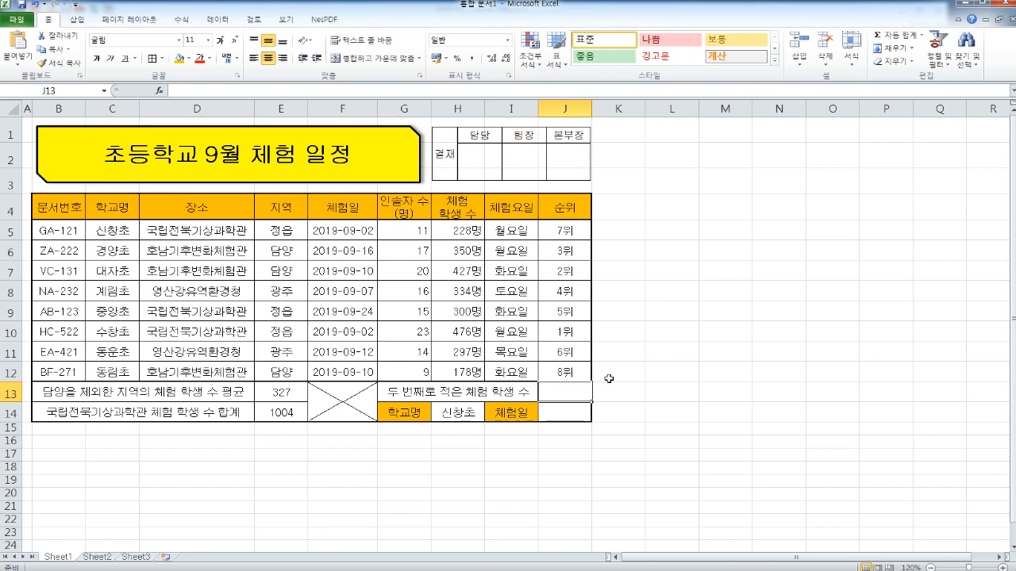
{"action": "type", "text": "=sm"}
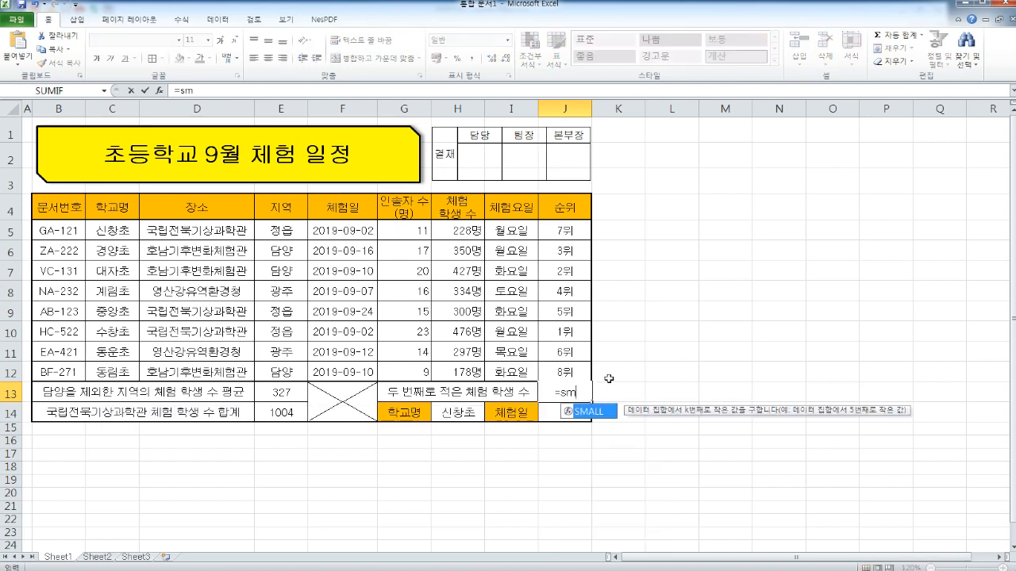
{"action": "type", "text": "all"}
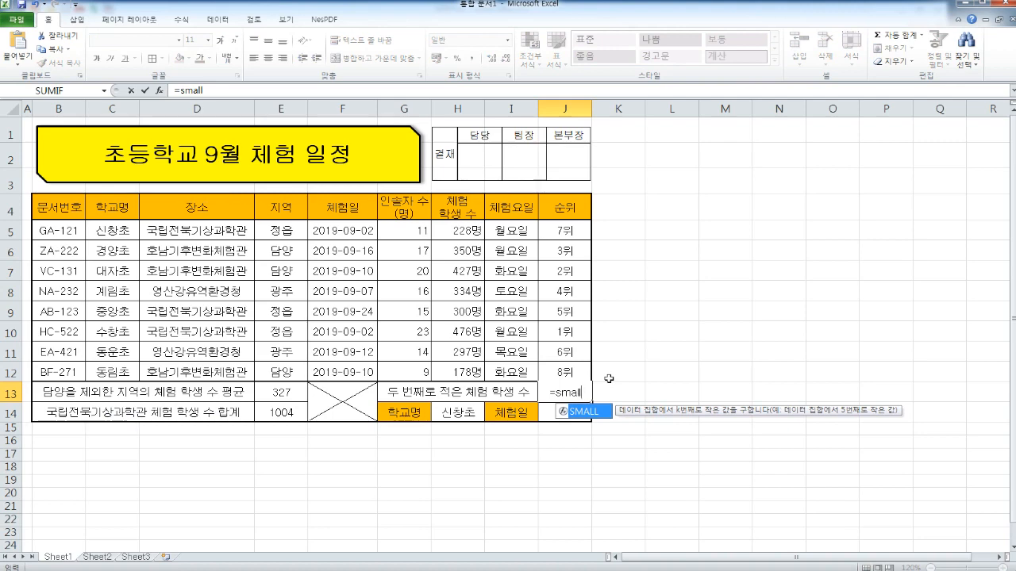
{"action": "key", "text": "ctrl+a"}
{"action": "left_click", "coordinate": [760, 197]}
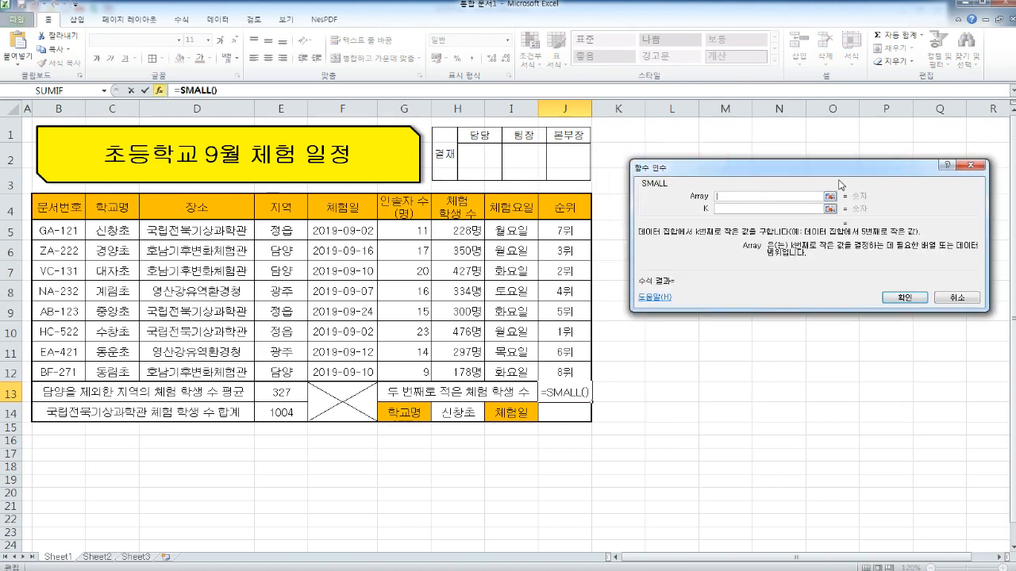
{"action": "left_click_drag", "start_coordinate": [828, 168], "coordinate": [828, 177]}
{"action": "left_click_drag", "start_coordinate": [453, 228], "coordinate": [451, 367]}
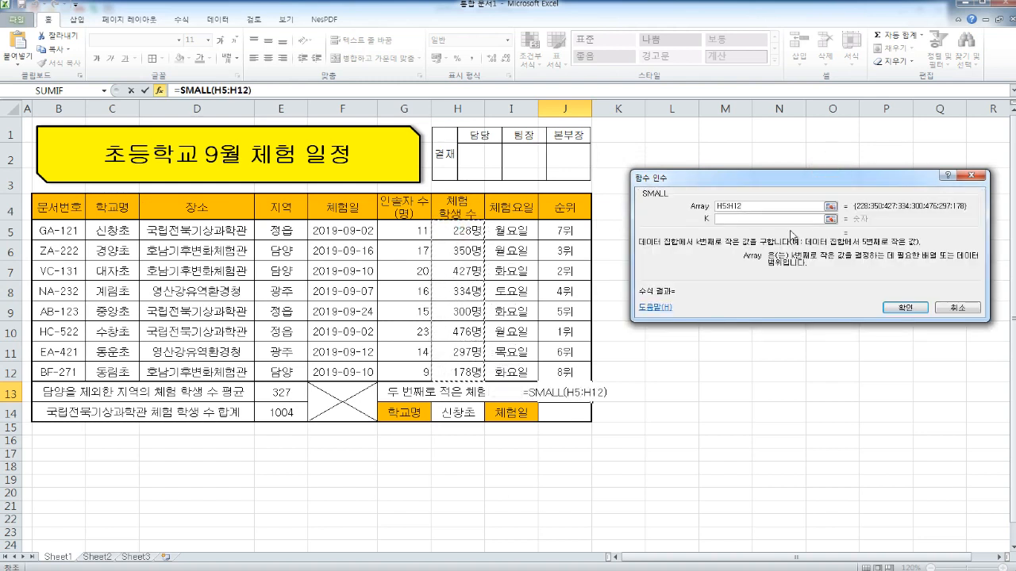
Step: Set the SMALL function's K argument to 2 and accept the function
{"action": "left_click", "coordinate": [763, 219]}
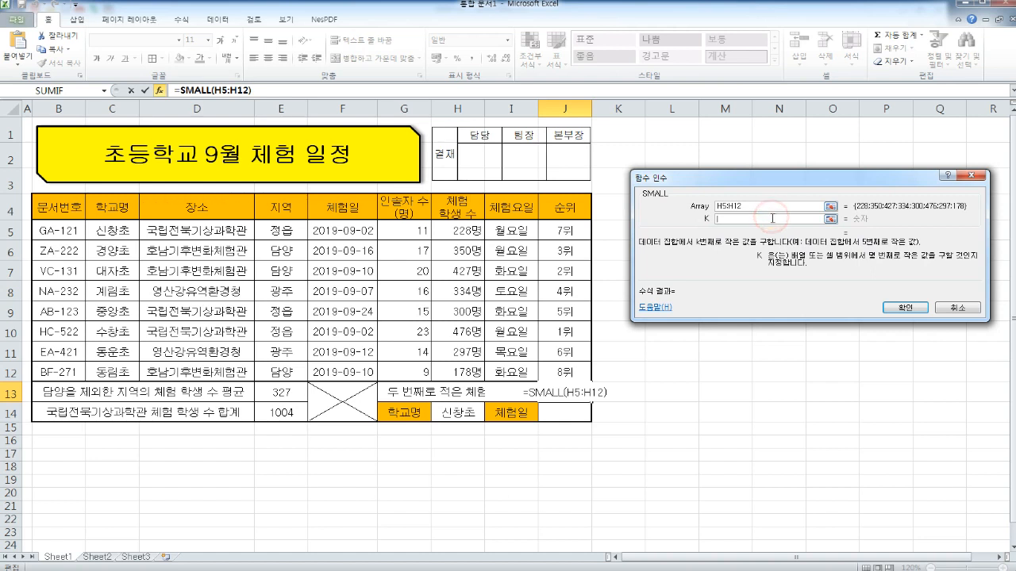
{"action": "type", "text": "2"}
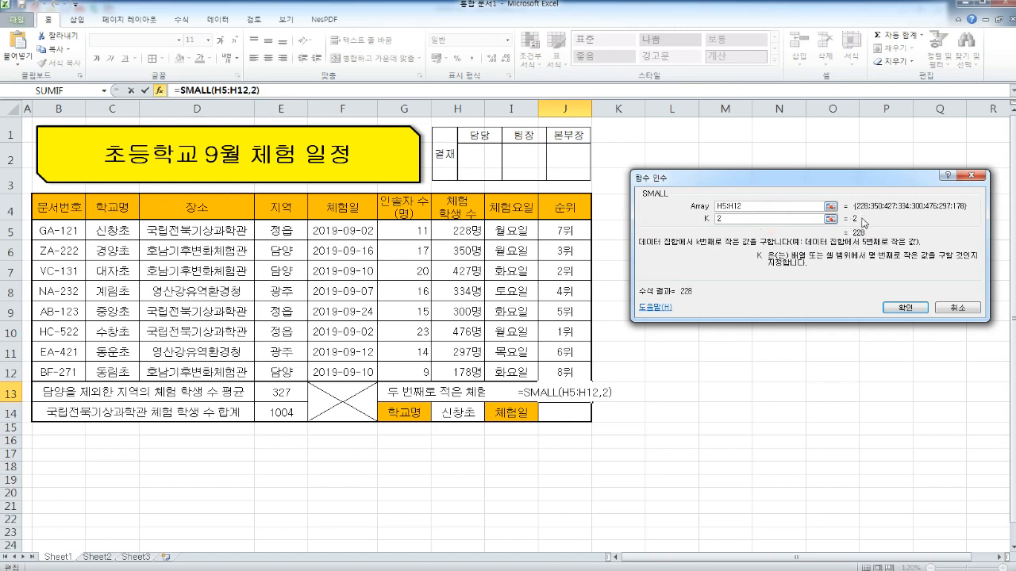
{"action": "left_click", "coordinate": [905, 308]}
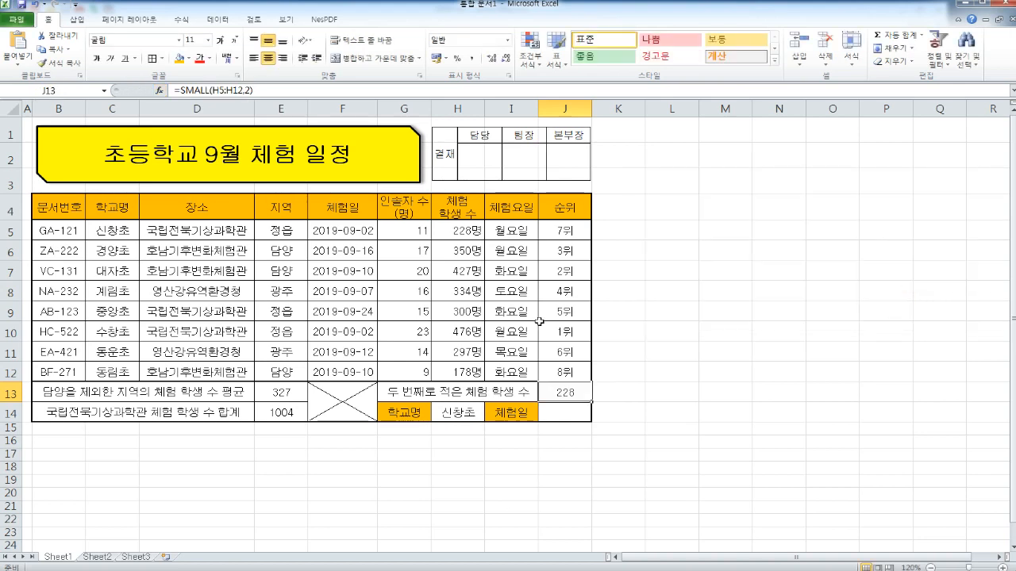
Step: Read instruction (6) on the VLOOKUP function in the exam PDF and examine the first school's name and experience date in the Excel table
{"action": "key", "text": "alt+Tab"}
{"action": "scroll", "coordinate": [518, 351], "scroll_direction": "down", "scroll_amount": 1}
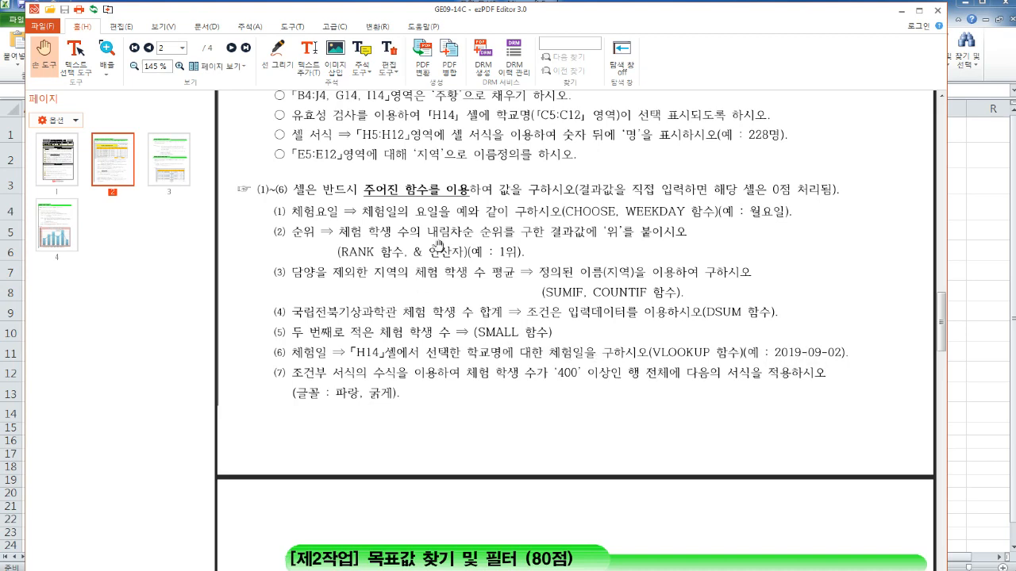
{"action": "left_click", "coordinate": [961, 305]}
{"action": "left_click", "coordinate": [561, 408]}
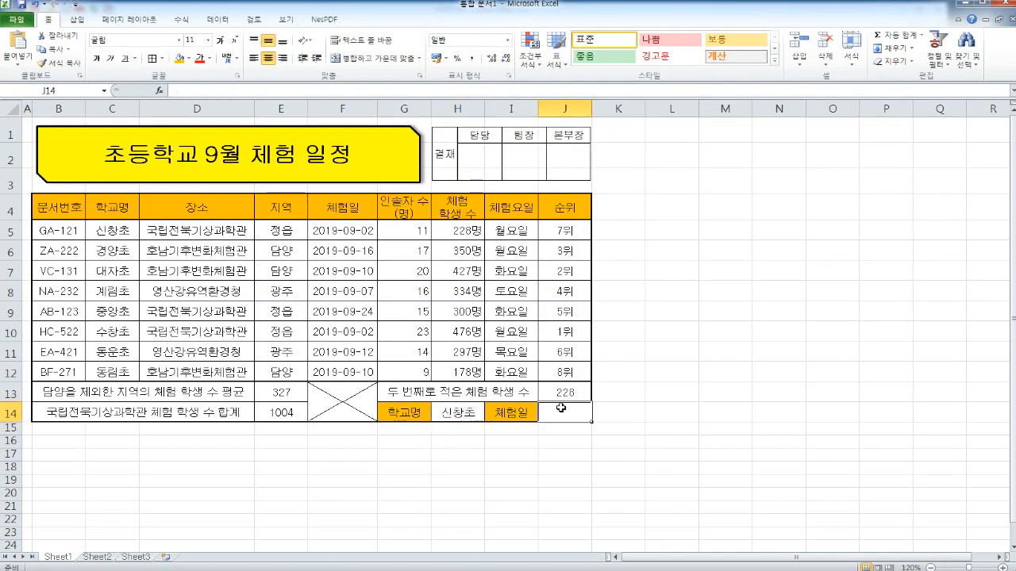
{"action": "left_click", "coordinate": [115, 238]}
{"action": "left_click", "coordinate": [317, 236]}
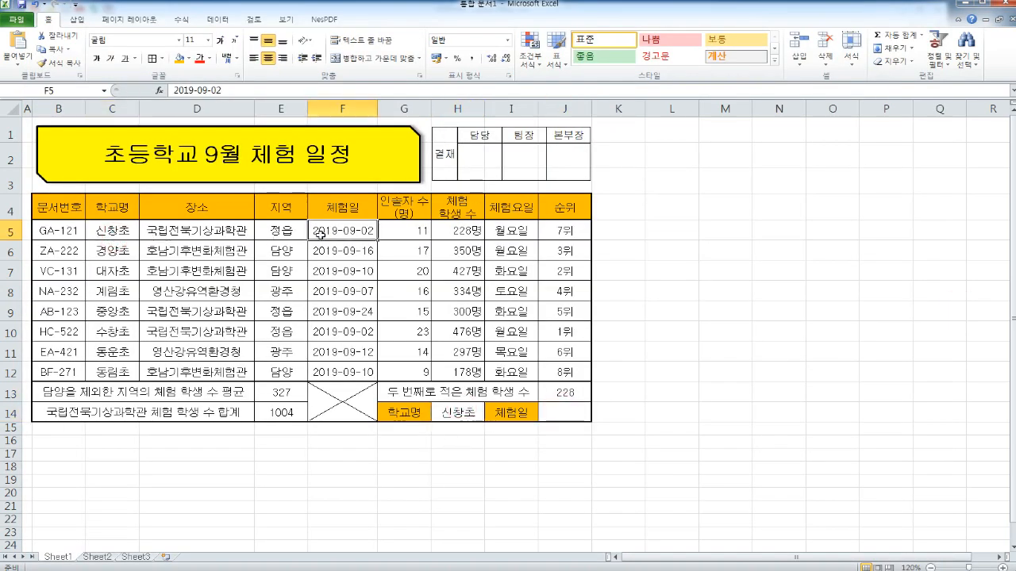
{"action": "left_click", "coordinate": [553, 410]}
Step: Read the VLOOKUP section in the Hangul function summary, covering the lookup value, cell range, column number and logical value
{"action": "key", "text": "alt+Tab"}
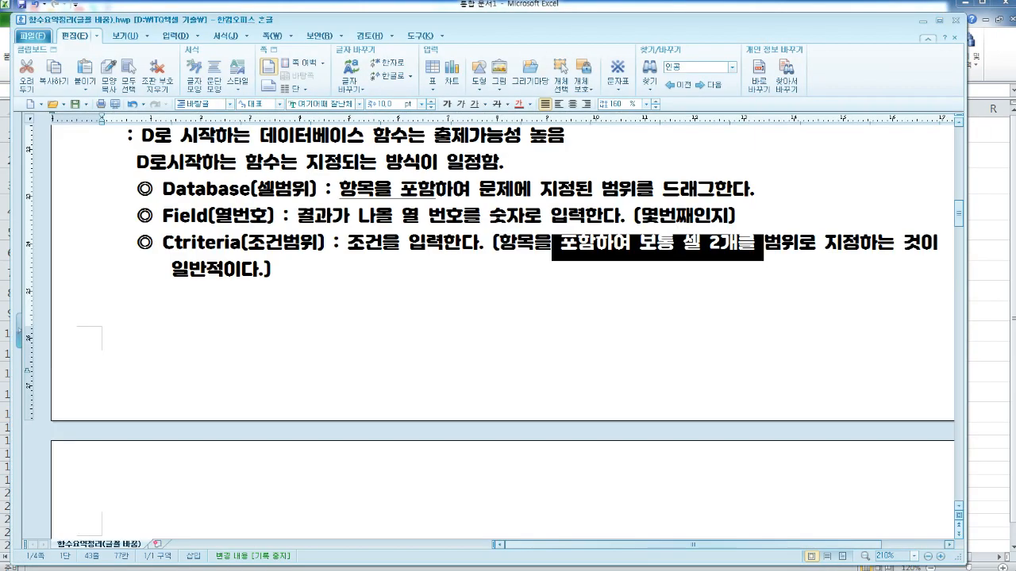
{"action": "scroll", "coordinate": [353, 174], "scroll_direction": "up", "scroll_amount": 15}
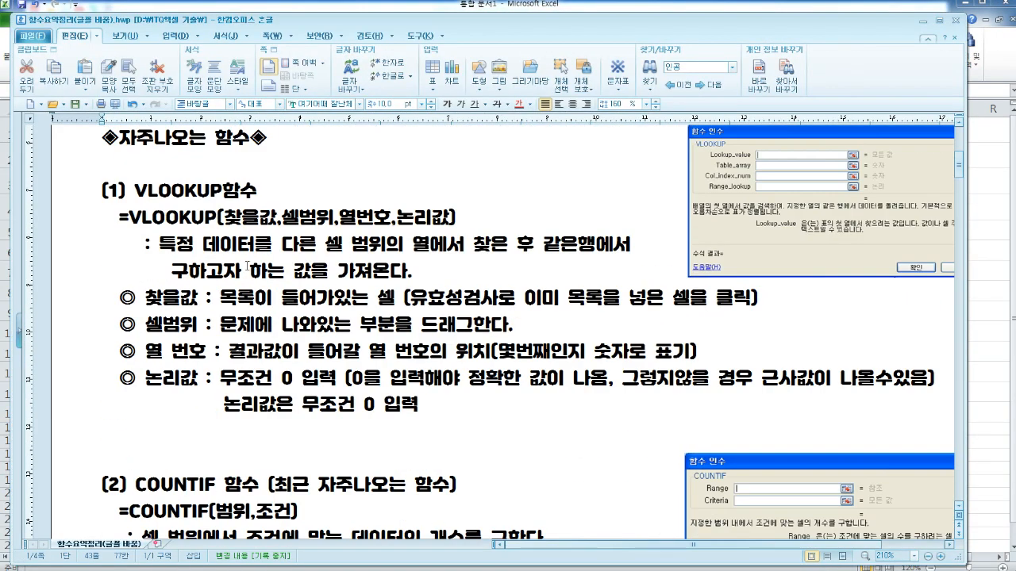
{"action": "left_click_drag", "start_coordinate": [95, 191], "coordinate": [311, 189]}
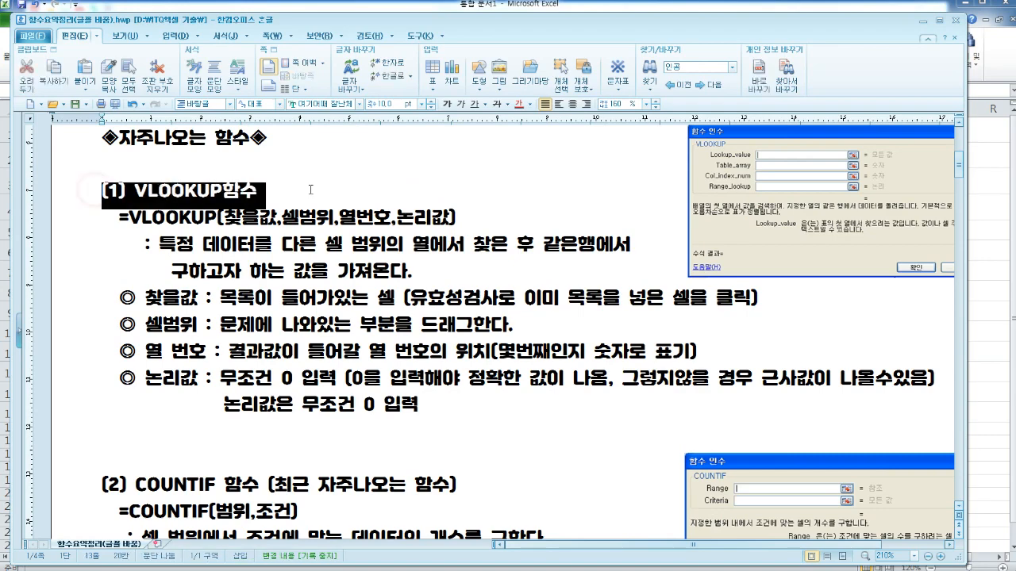
{"action": "left_click", "coordinate": [311, 190]}
{"action": "scroll", "coordinate": [365, 295], "scroll_direction": "up", "scroll_amount": 2}
{"action": "left_click_drag", "start_coordinate": [228, 384], "coordinate": [762, 370]}
{"action": "left_click", "coordinate": [763, 370]}
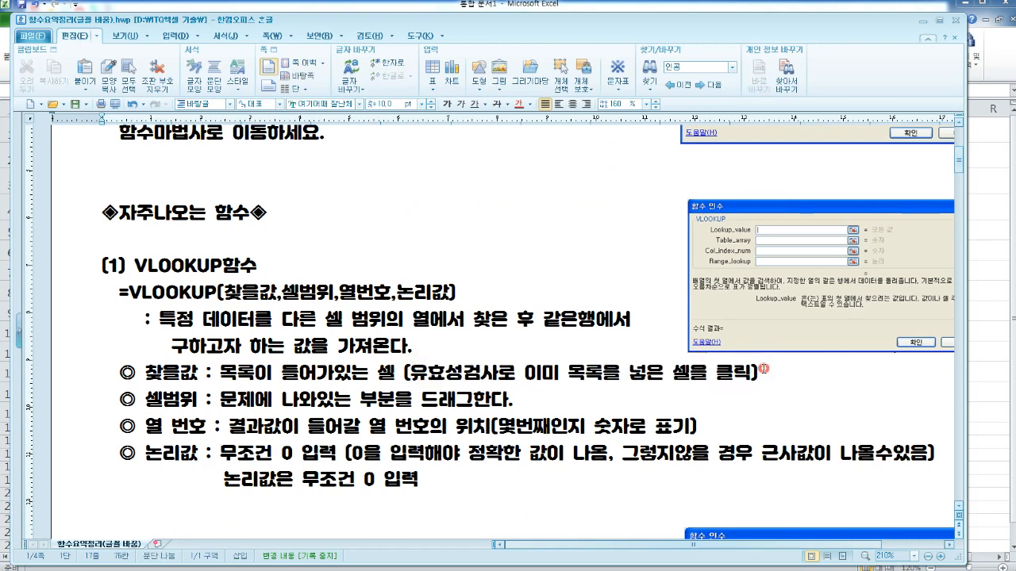
{"action": "left_click_drag", "start_coordinate": [221, 398], "coordinate": [573, 395]}
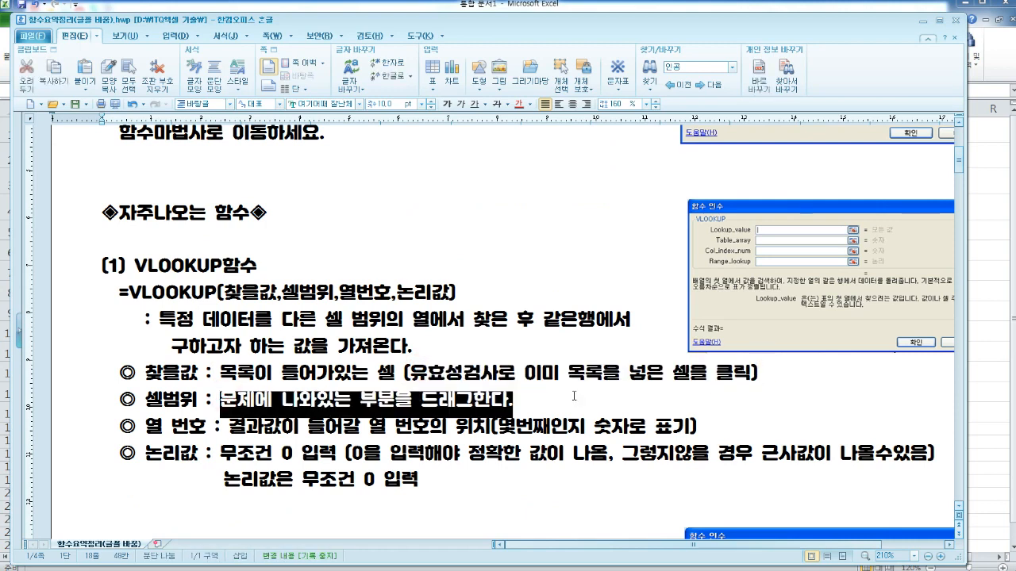
{"action": "left_click", "coordinate": [573, 395]}
{"action": "left_click_drag", "start_coordinate": [246, 426], "coordinate": [553, 422]}
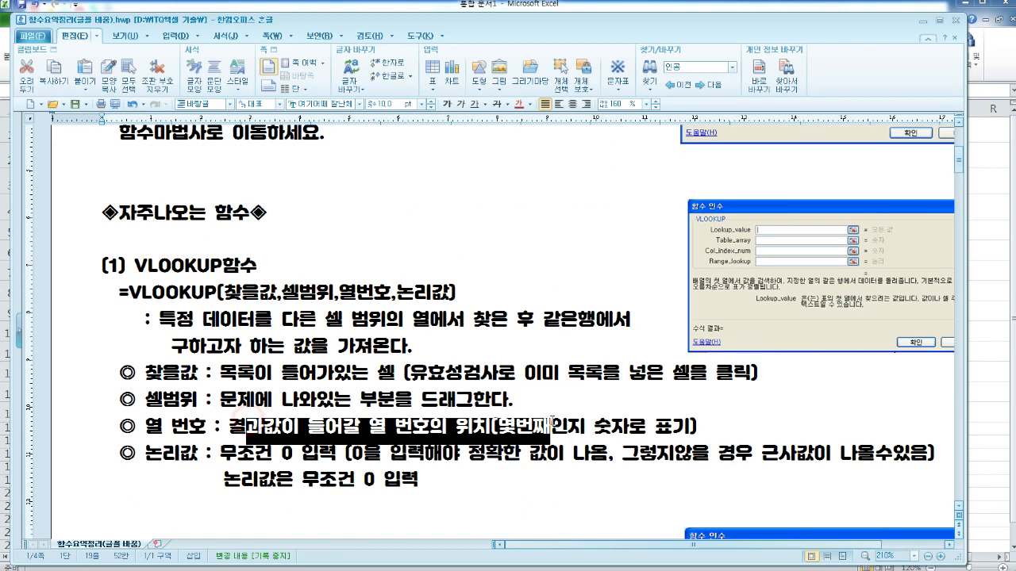
{"action": "left_click", "coordinate": [317, 493]}
{"action": "left_click_drag", "start_coordinate": [203, 439], "coordinate": [413, 441]}
{"action": "left_click", "coordinate": [417, 448]}
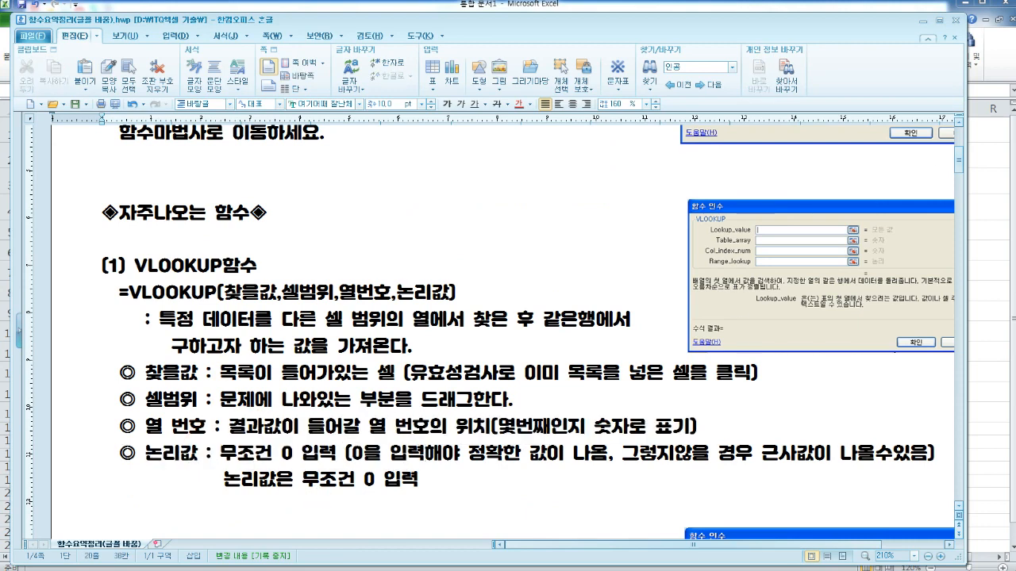
Step: Return to Excel, start a VLOOKUP function in J14 with its arguments dialog and set Lookup_value to H14
{"action": "left_click", "coordinate": [996, 192]}
{"action": "left_click", "coordinate": [561, 413]}
{"action": "type", "text": "="}
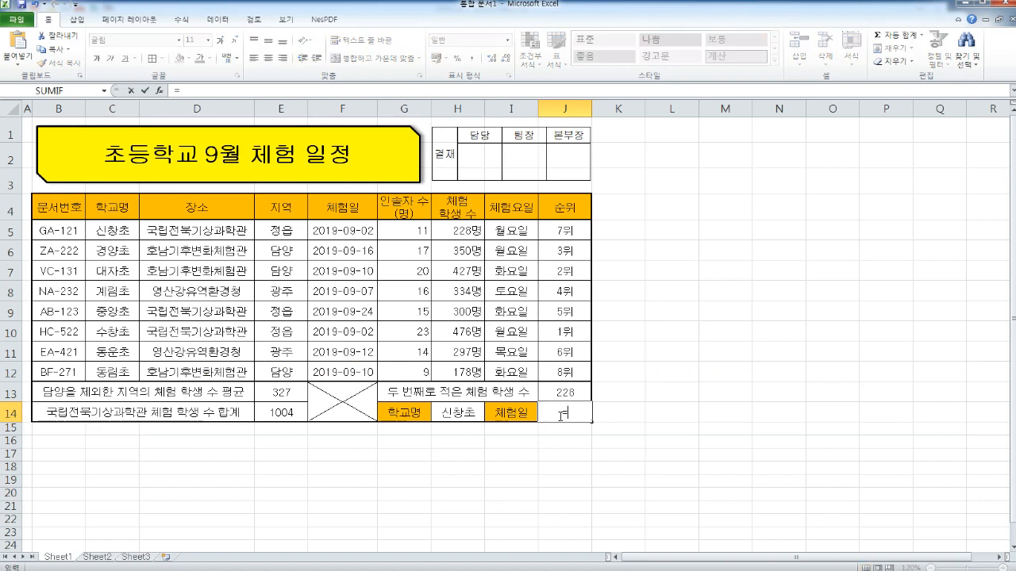
{"action": "type", "text": "vl"}
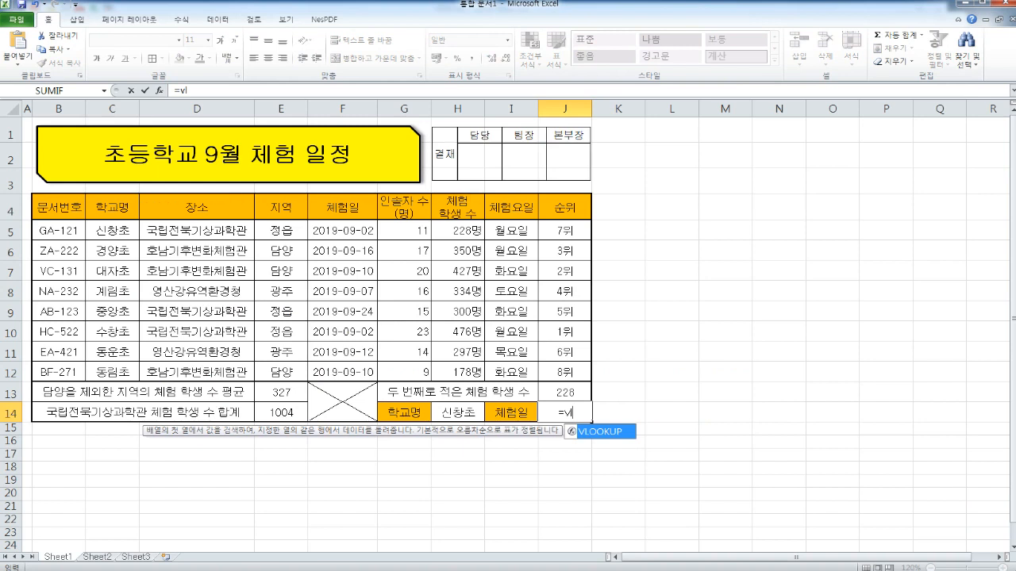
{"action": "key", "text": "Tab"}
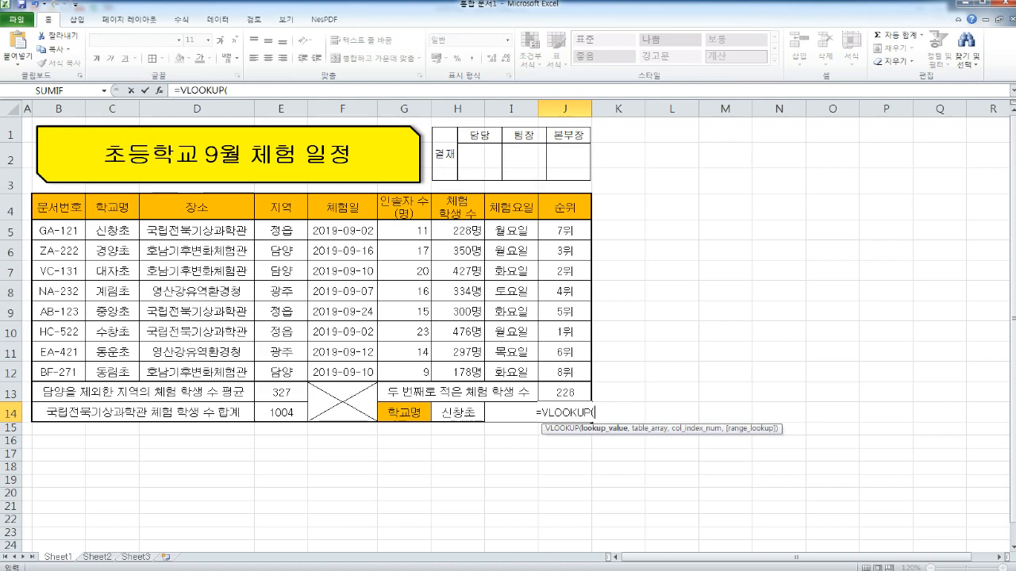
{"action": "key", "text": "shift+F3"}
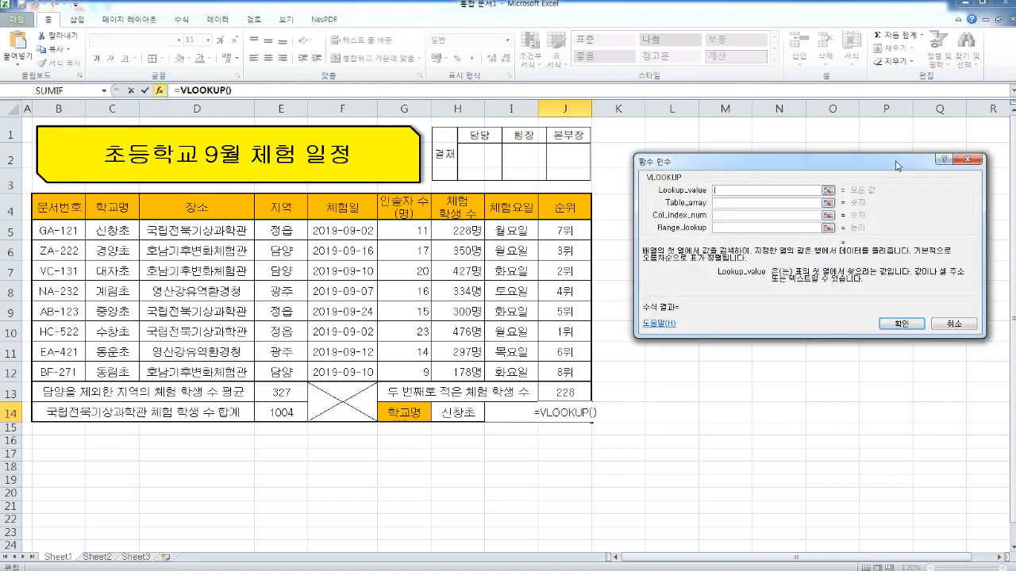
{"action": "left_click_drag", "start_coordinate": [810, 168], "coordinate": [822, 165]}
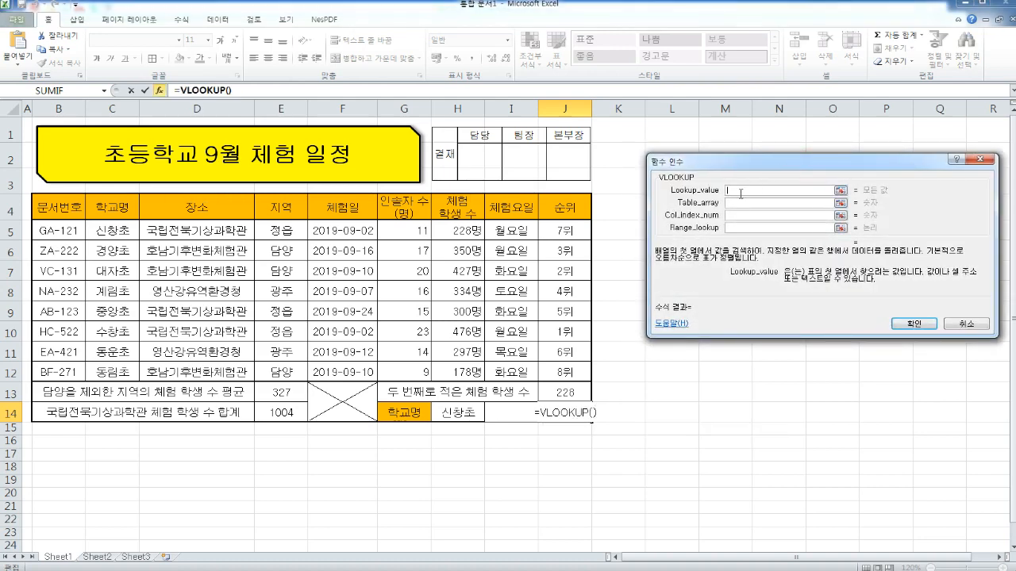
{"action": "left_click_drag", "start_coordinate": [746, 163], "coordinate": [728, 156]}
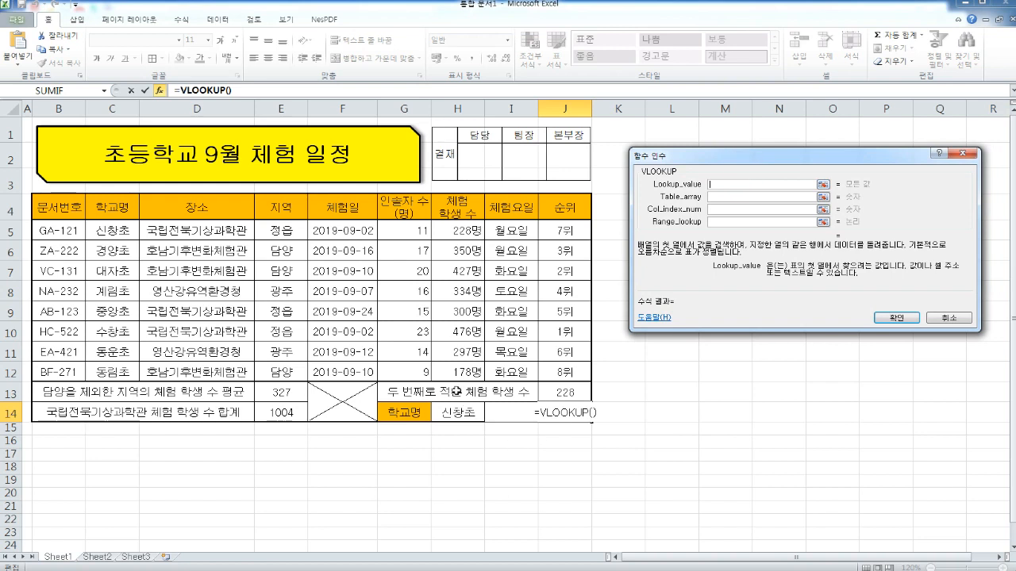
{"action": "left_click", "coordinate": [464, 412]}
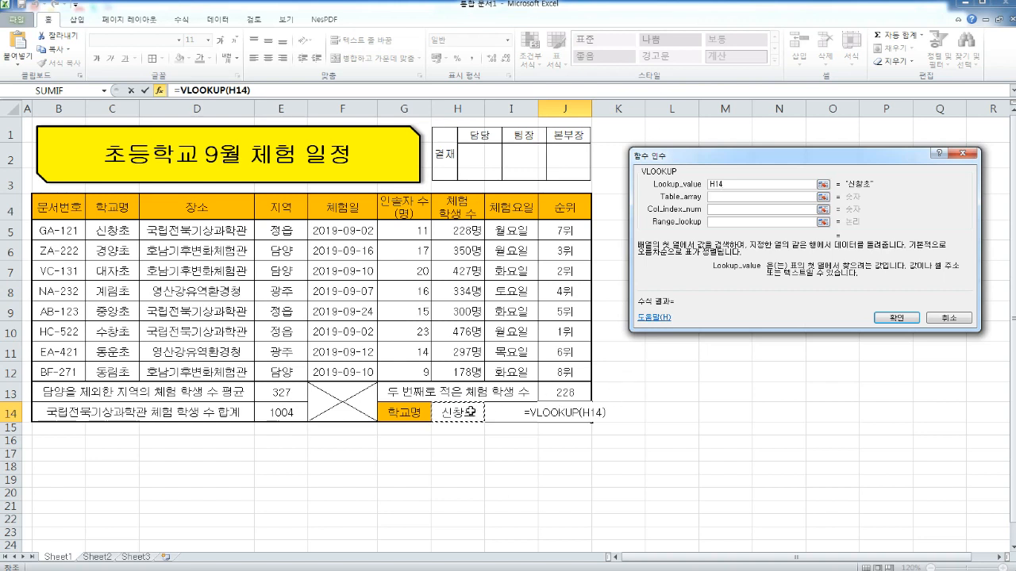
Step: Check the cell range description in the Hangul function summary and set the VLOOKUP Table_array to C5:F12
{"action": "left_click", "coordinate": [734, 196]}
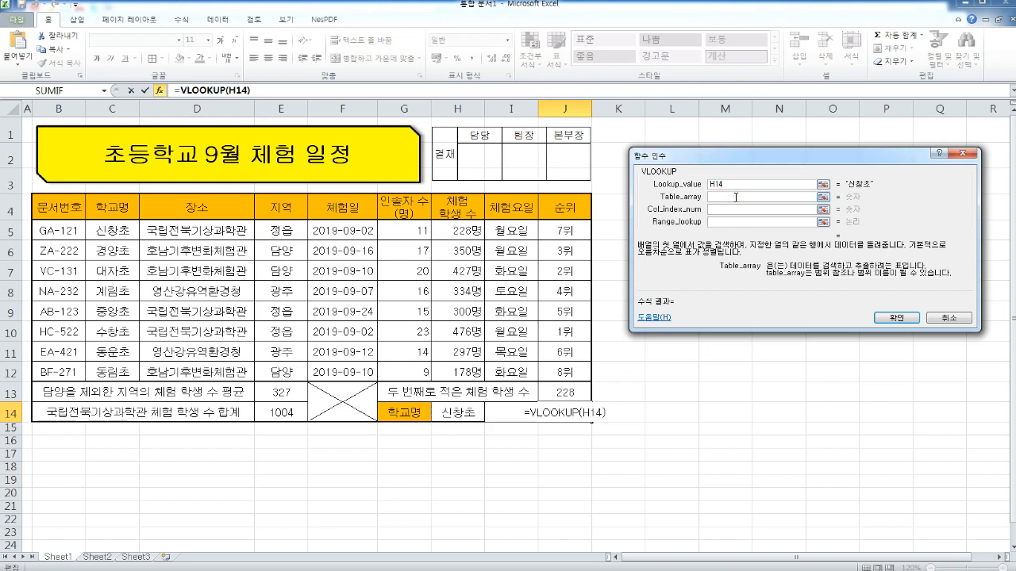
{"action": "key", "text": "alt+Tab"}
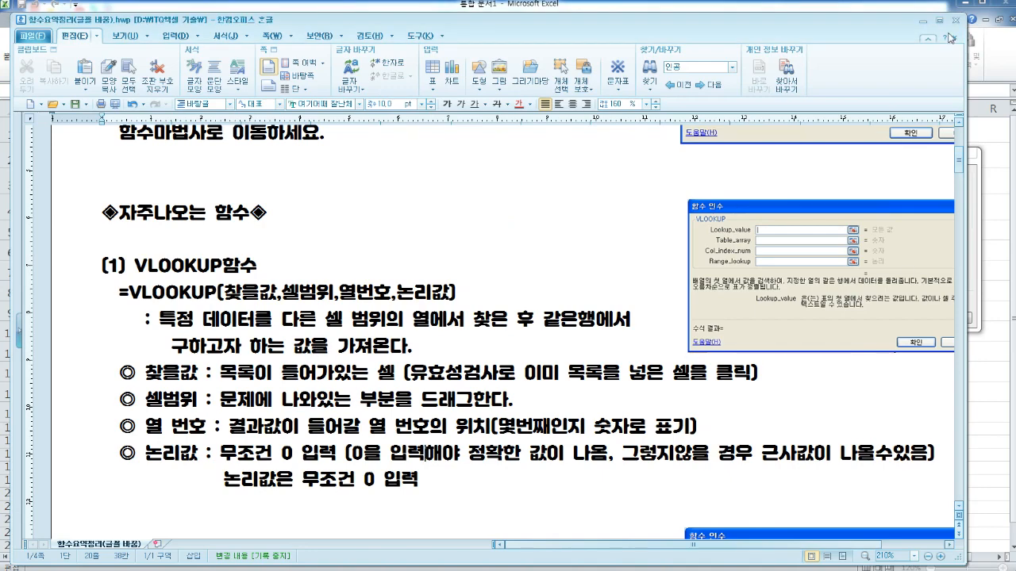
{"action": "left_click", "coordinate": [921, 21]}
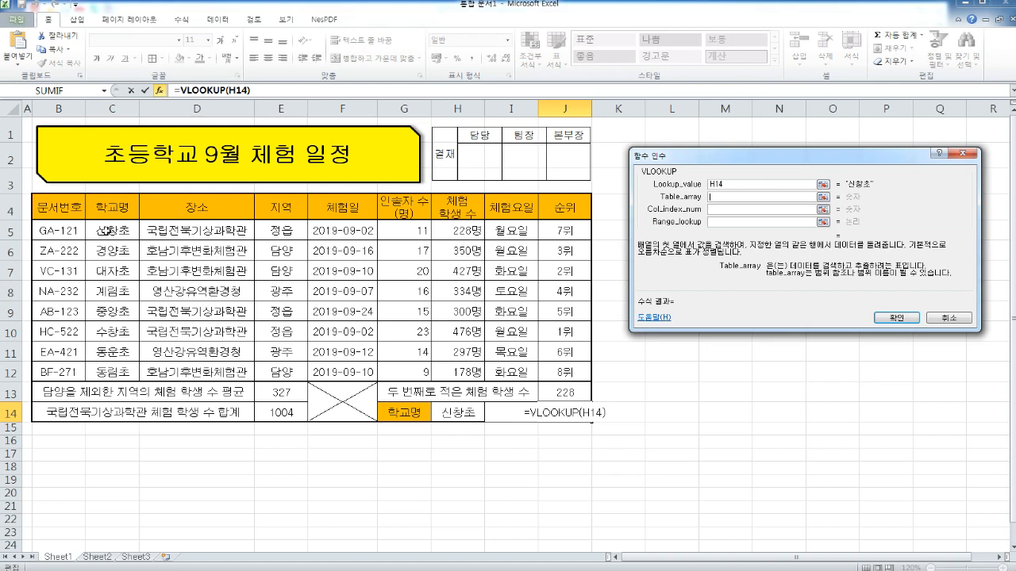
{"action": "left_click_drag", "start_coordinate": [99, 230], "coordinate": [349, 366]}
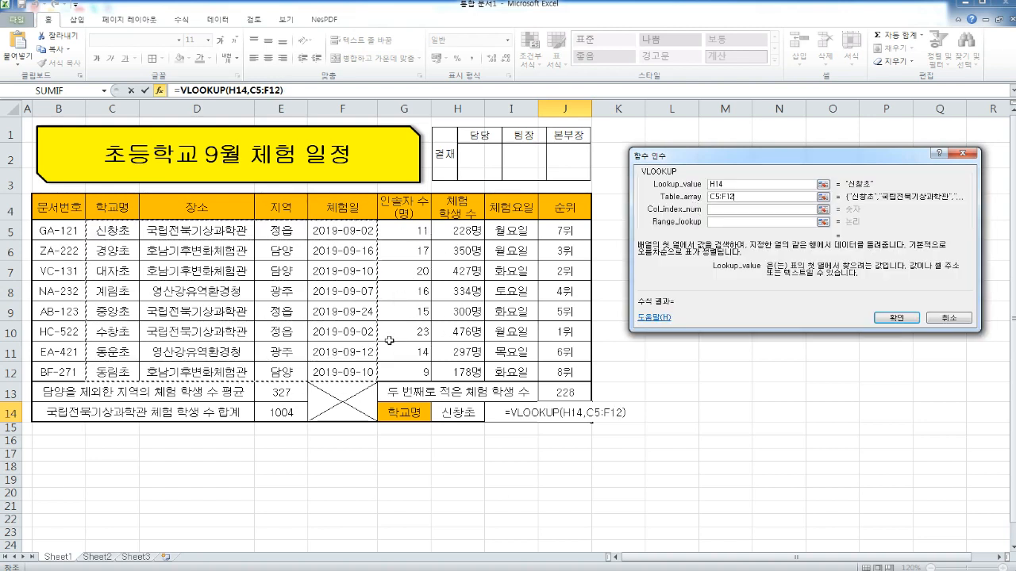
Step: Set the VLOOKUP Col_index_num to 4 and Range_lookup to 0, and accept the function
{"action": "left_click", "coordinate": [725, 210]}
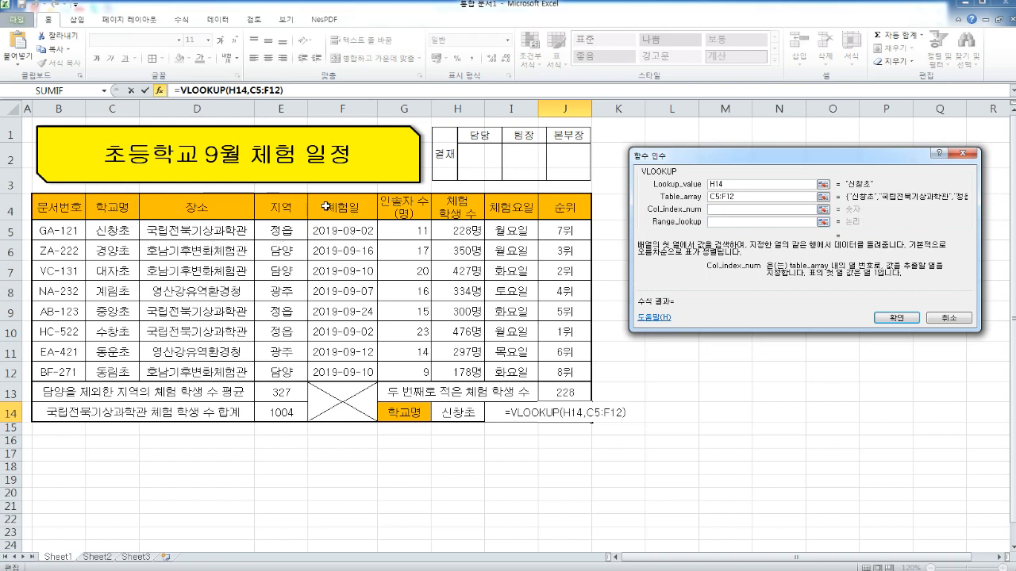
{"action": "type", "text": "4"}
{"action": "left_click", "coordinate": [731, 222]}
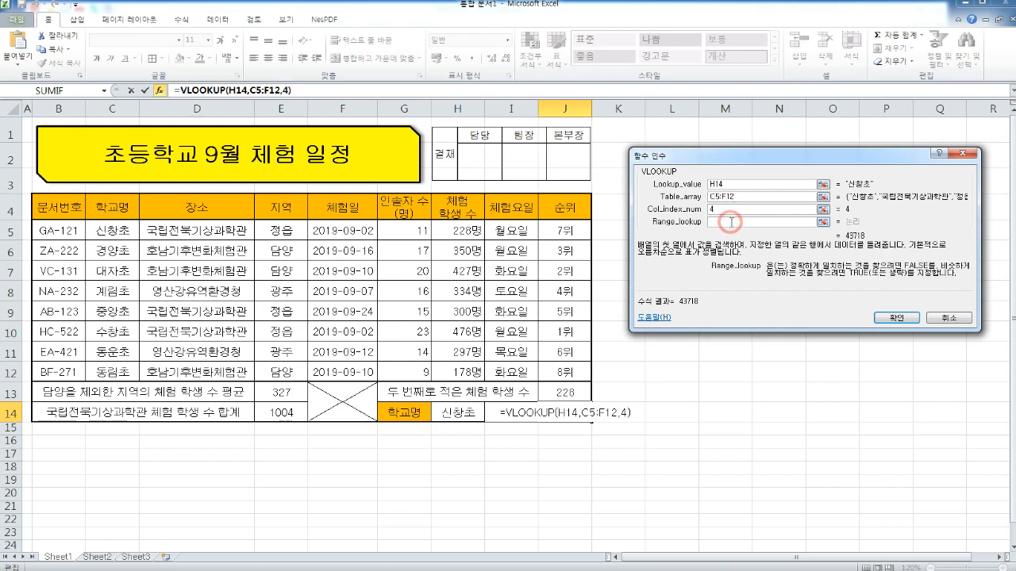
{"action": "type", "text": "0"}
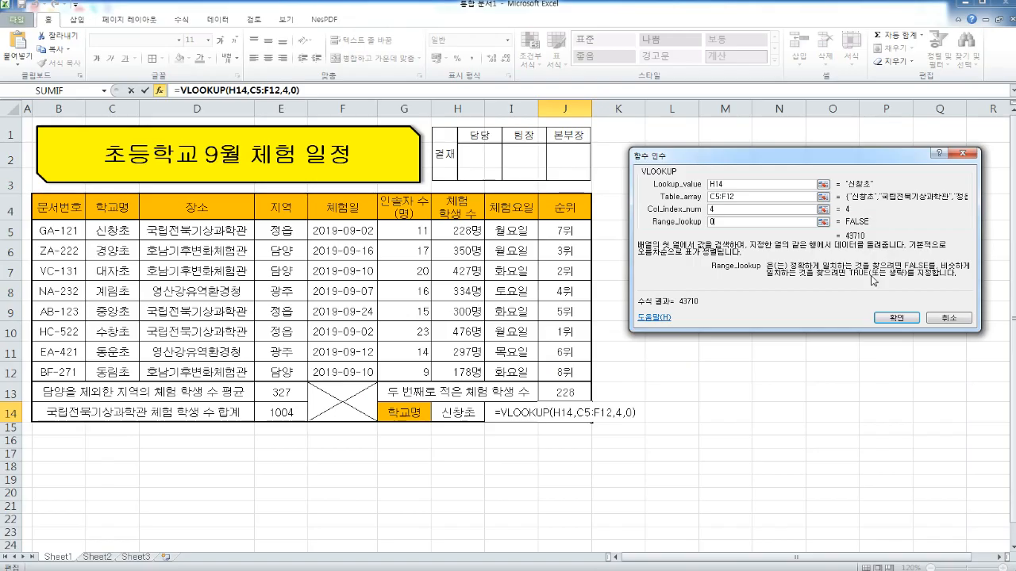
{"action": "left_click_drag", "start_coordinate": [837, 154], "coordinate": [827, 133]}
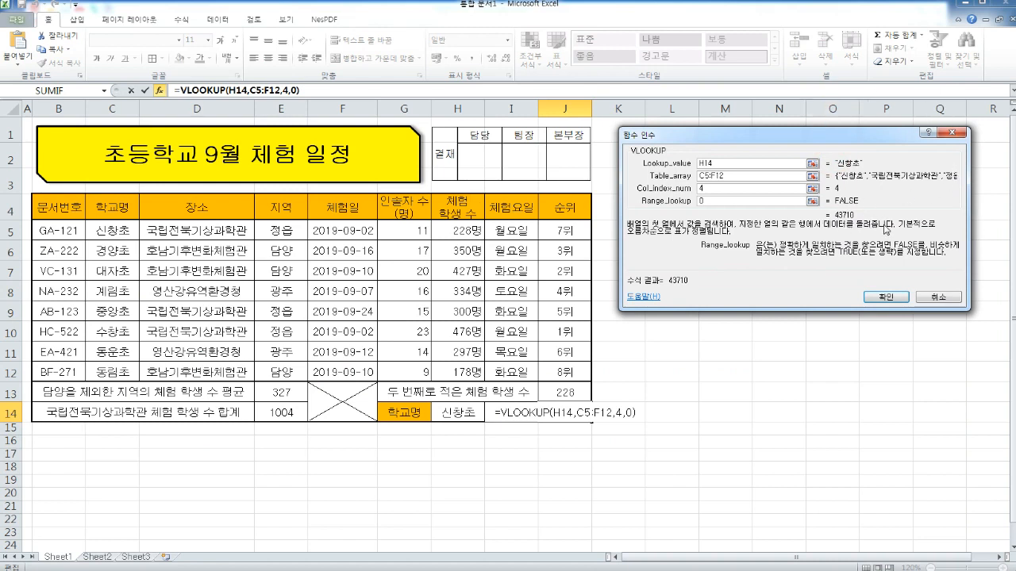
{"action": "left_click_drag", "start_coordinate": [843, 216], "coordinate": [862, 215]}
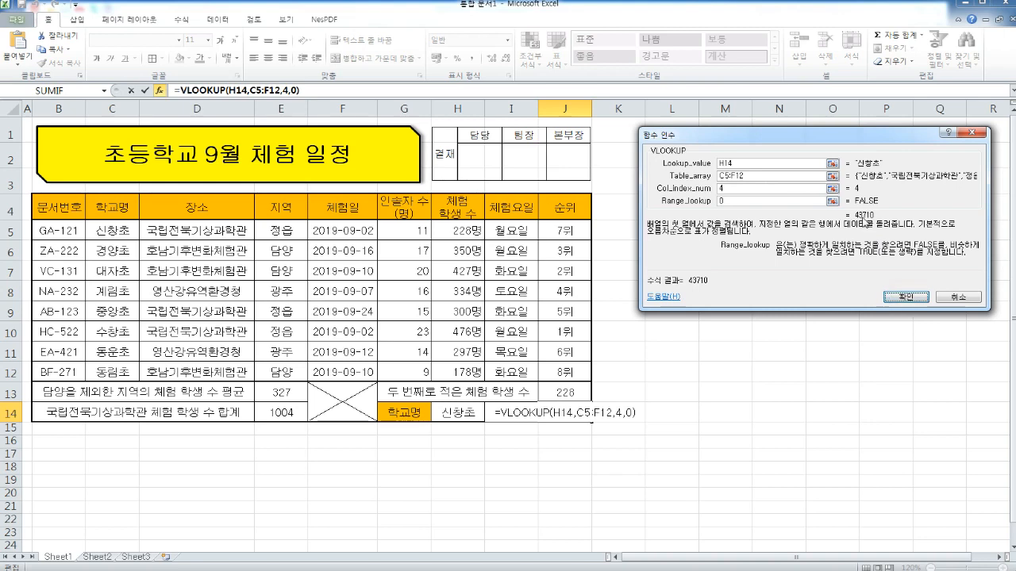
{"action": "left_click", "coordinate": [906, 297]}
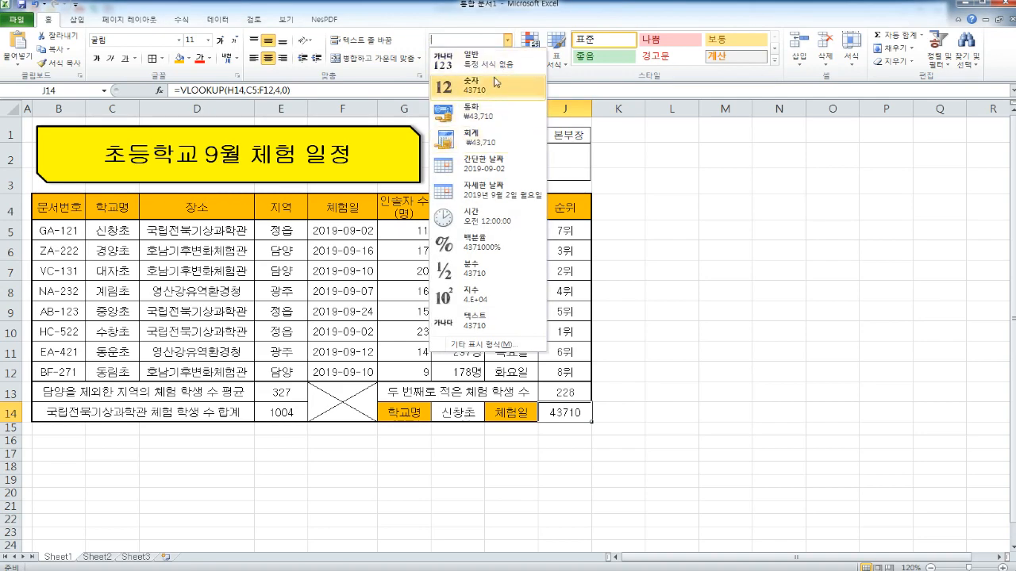
Step: Apply the short date format to the VLOOKUP result in J14
{"action": "left_click", "coordinate": [497, 168]}
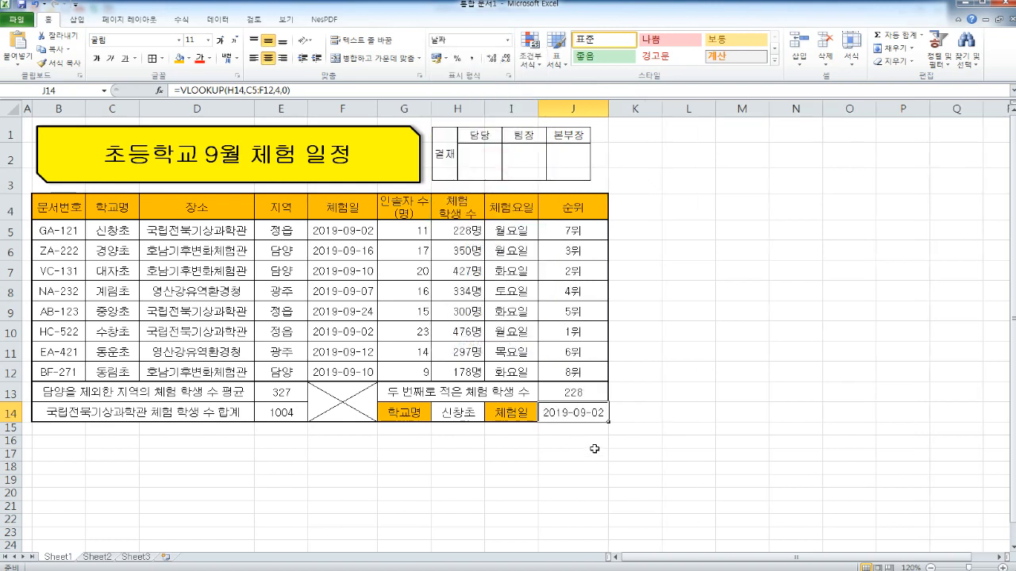
Step: Test the J14 lookup by choosing 경양초, 중앙초 and 동림초 from H14's school list, and set H14 back to 신창초
{"action": "left_click", "coordinate": [437, 412]}
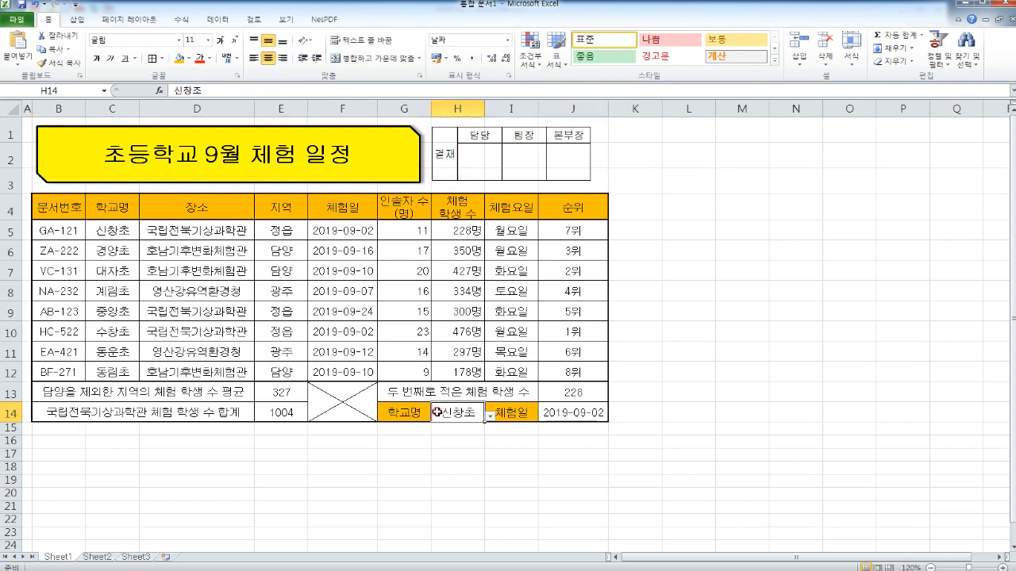
{"action": "left_click", "coordinate": [489, 416]}
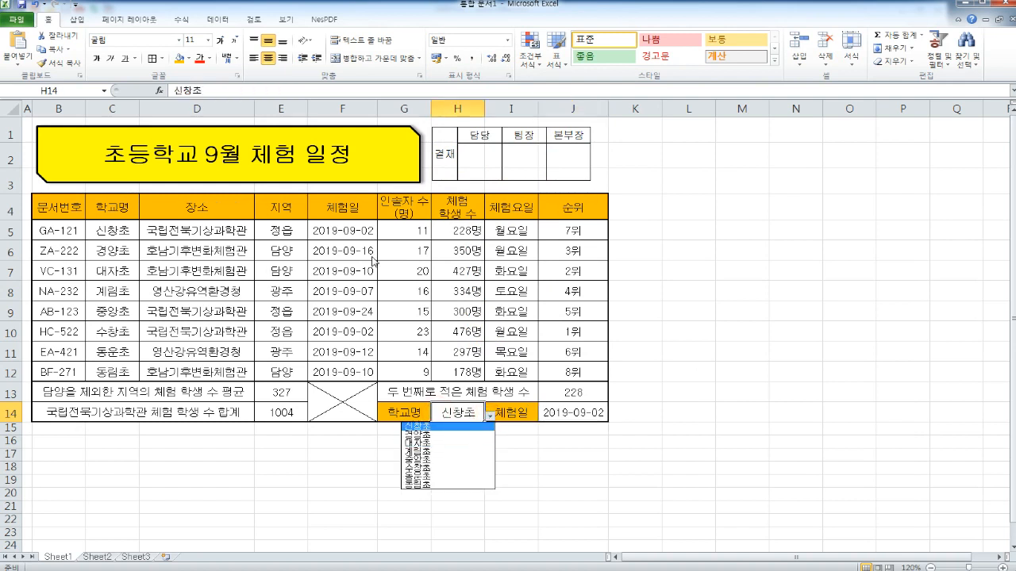
{"action": "left_click", "coordinate": [446, 435]}
{"action": "left_click", "coordinate": [492, 416]}
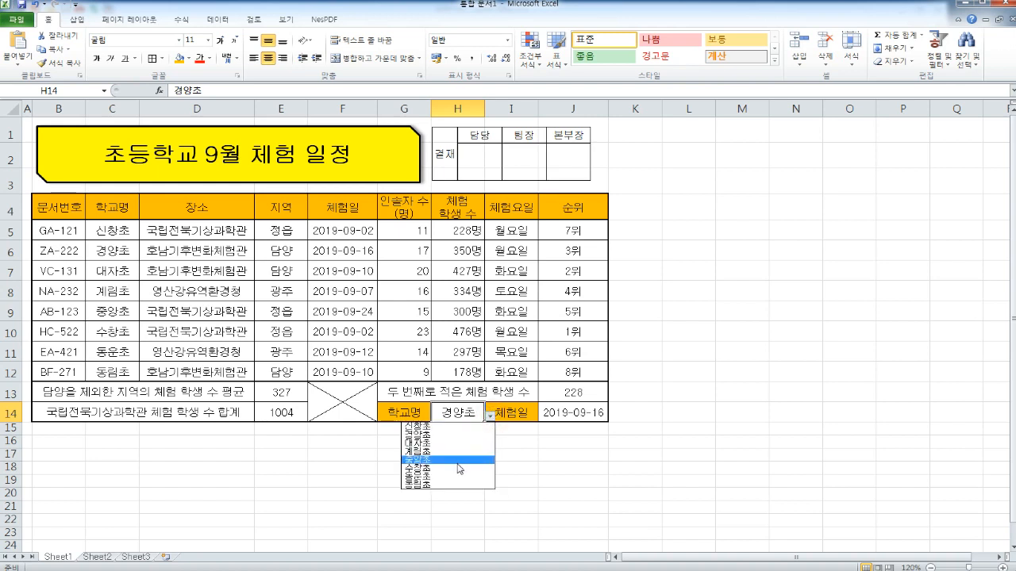
{"action": "left_click", "coordinate": [461, 464]}
{"action": "left_click", "coordinate": [115, 305]}
{"action": "left_click", "coordinate": [351, 310]}
{"action": "left_click", "coordinate": [476, 413]}
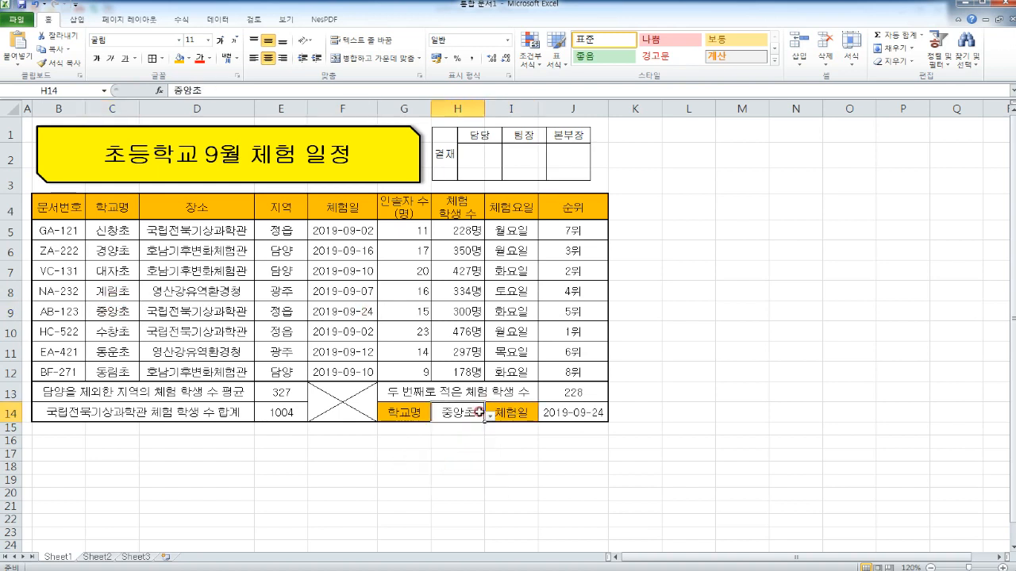
{"action": "left_click", "coordinate": [491, 416]}
{"action": "left_click", "coordinate": [463, 486]}
{"action": "left_click", "coordinate": [491, 418]}
{"action": "left_click", "coordinate": [457, 426]}
Step: Read task (7) on conditional formatting in the GE09-14C exam sheet in ezPDF Editor and return to Excel
{"action": "key", "text": "alt+Tab"}
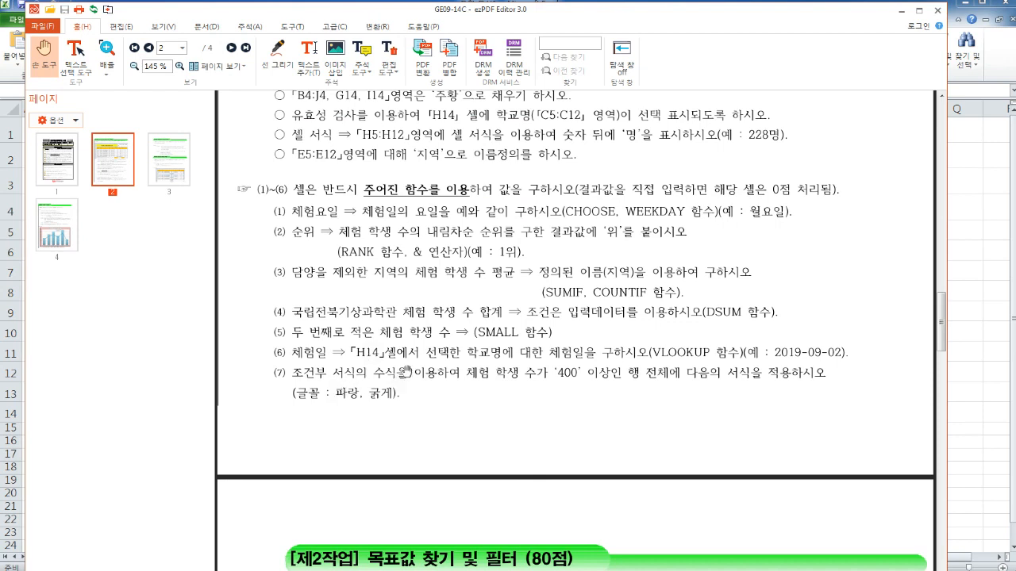
{"action": "scroll", "coordinate": [602, 370], "scroll_direction": "up", "scroll_amount": 1}
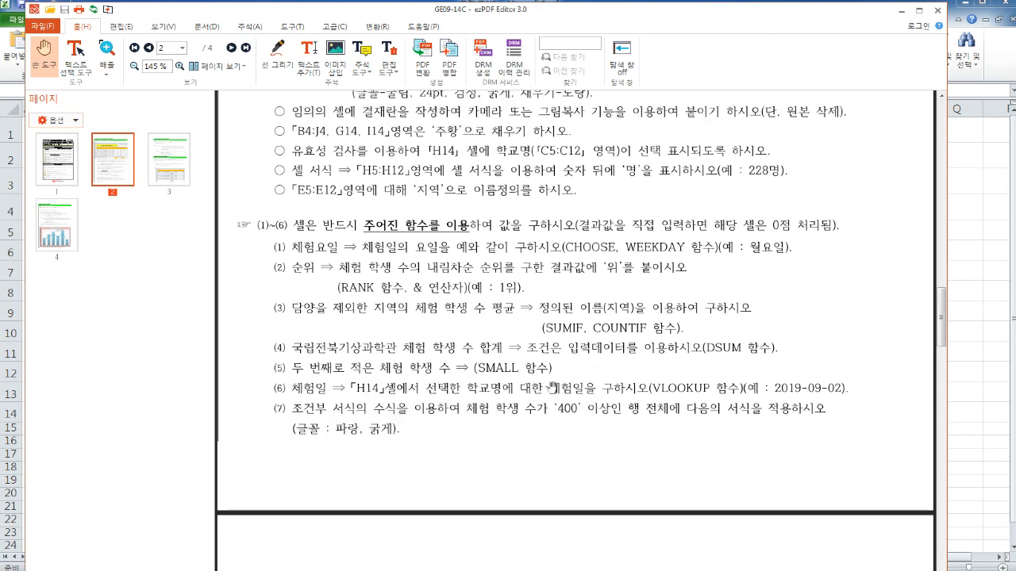
{"action": "scroll", "coordinate": [512, 425], "scroll_direction": "up", "scroll_amount": 5}
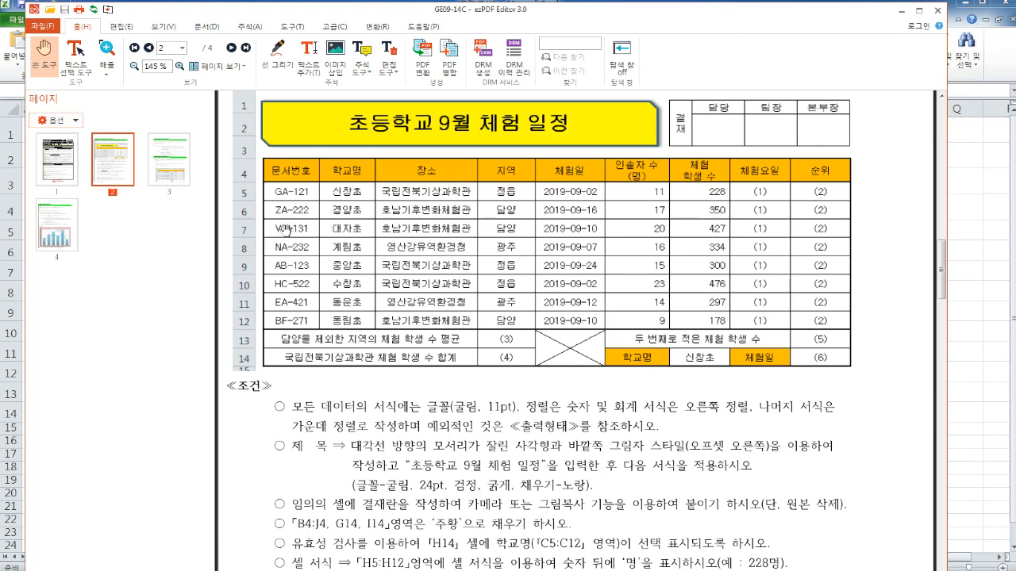
{"action": "scroll", "coordinate": [609, 363], "scroll_direction": "down", "scroll_amount": 4}
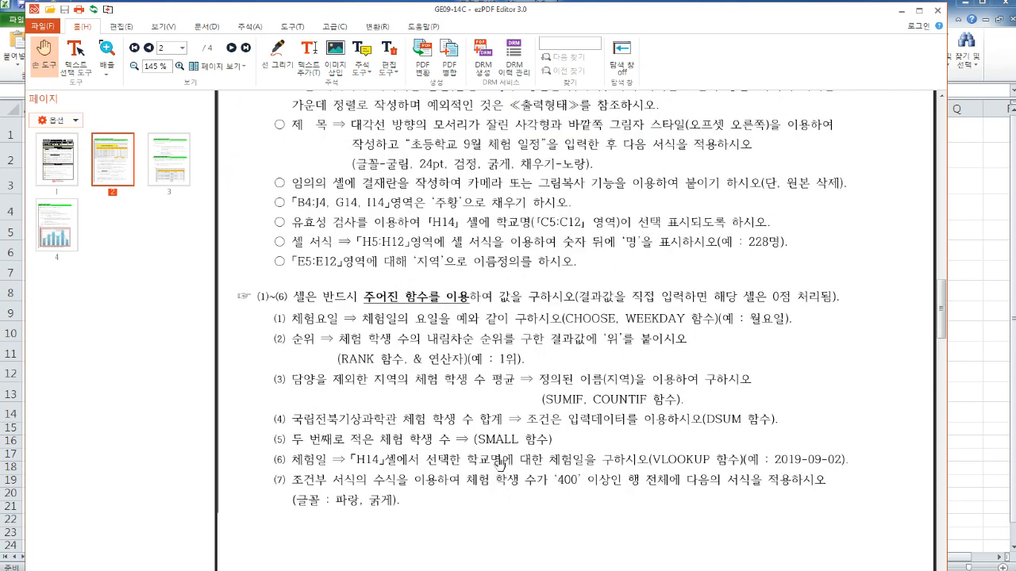
{"action": "left_click", "coordinate": [970, 304]}
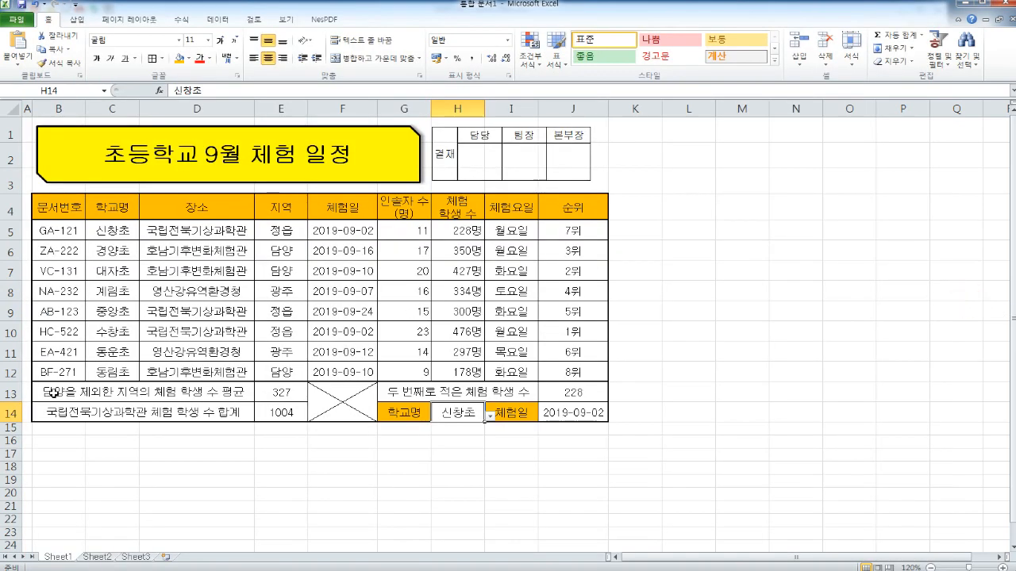
Step: Examine rows 7 and 10, the 체험 학생 수 values in column H and the available conditional formatting options
{"action": "left_click_drag", "start_coordinate": [49, 271], "coordinate": [560, 271]}
{"action": "left_click_drag", "start_coordinate": [63, 336], "coordinate": [563, 332]}
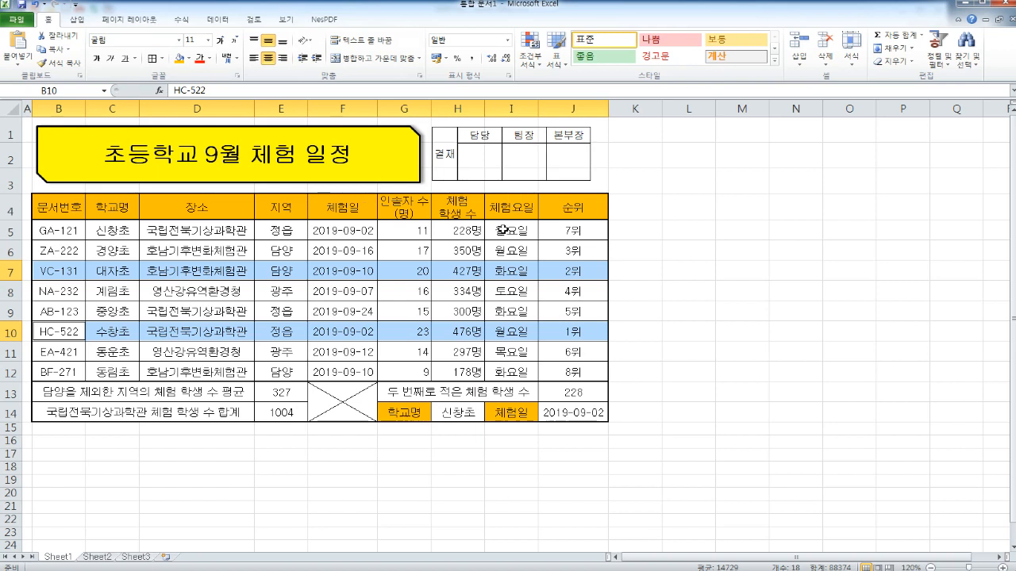
{"action": "left_click", "coordinate": [393, 291]}
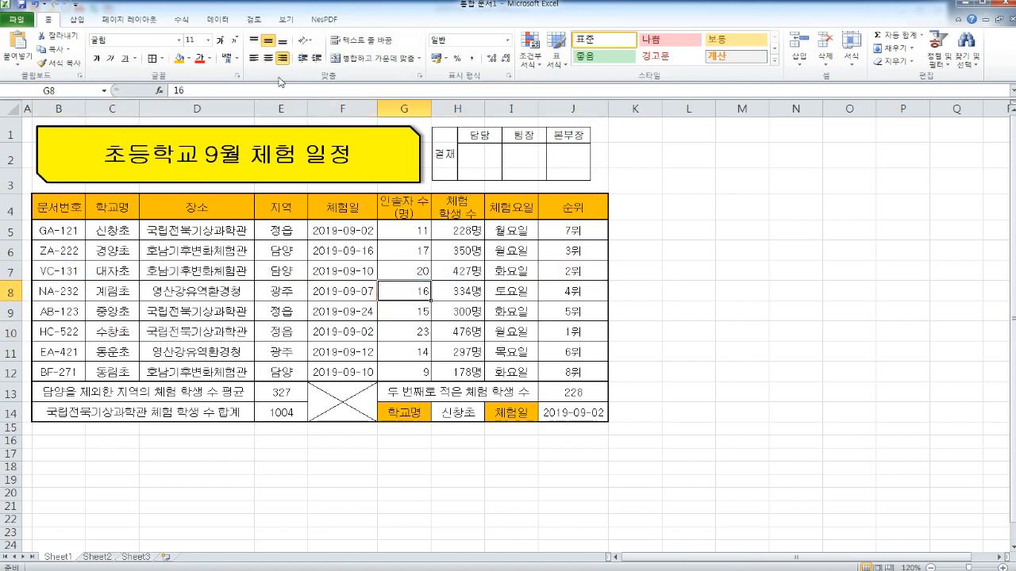
{"action": "left_click_drag", "start_coordinate": [463, 261], "coordinate": [468, 369]}
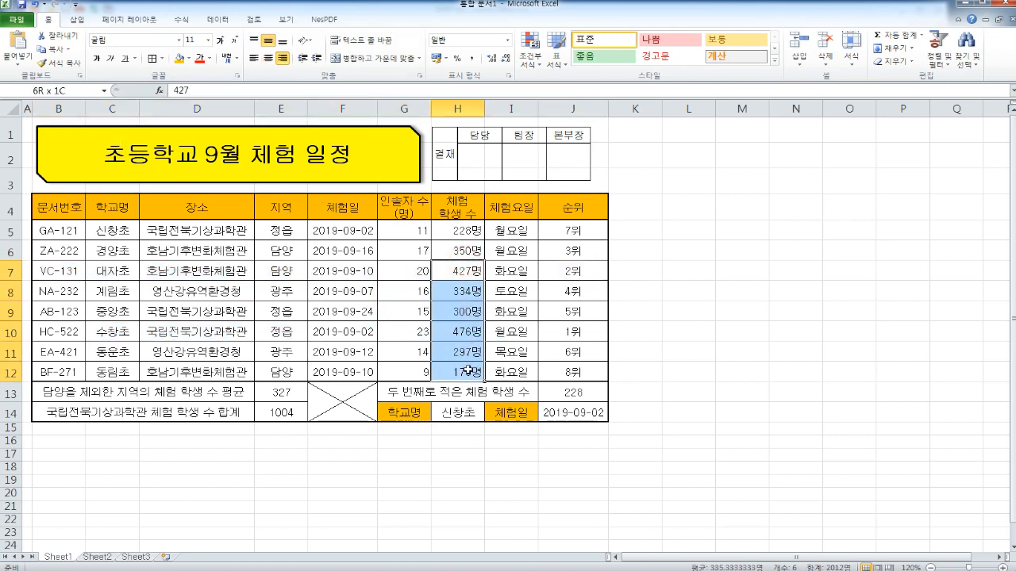
{"action": "left_click", "coordinate": [468, 370]}
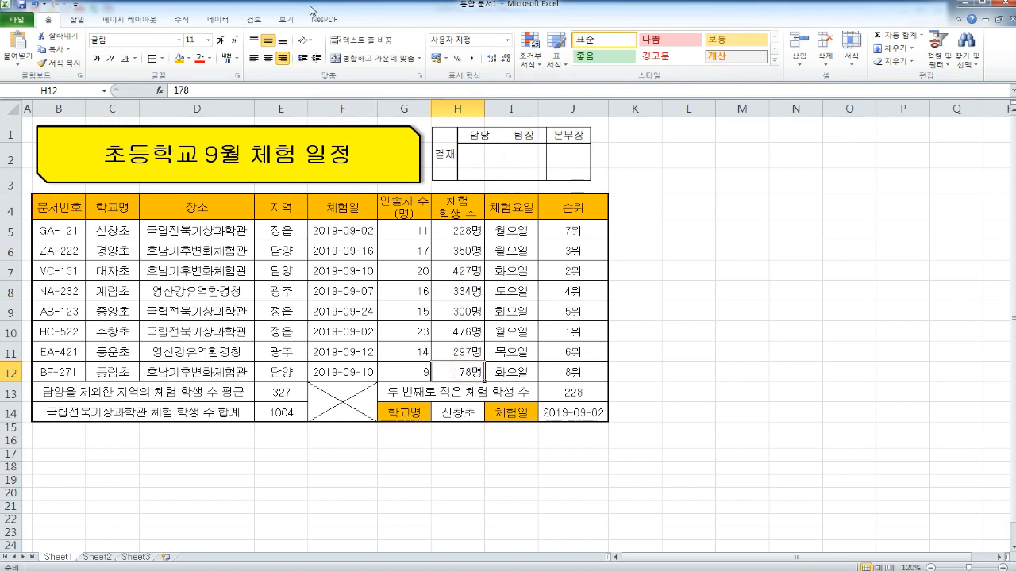
{"action": "left_click", "coordinate": [535, 69]}
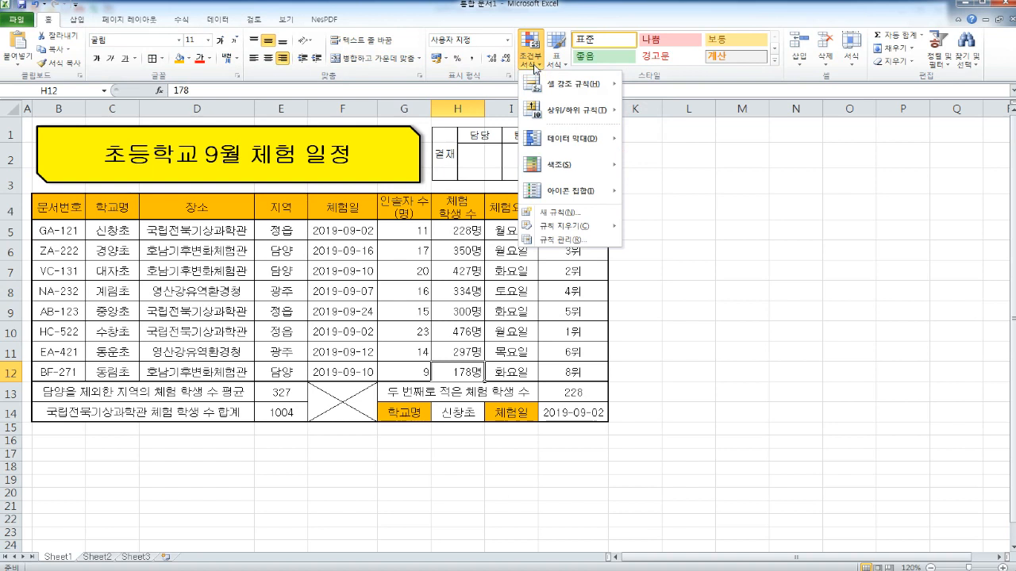
{"action": "left_click", "coordinate": [399, 317]}
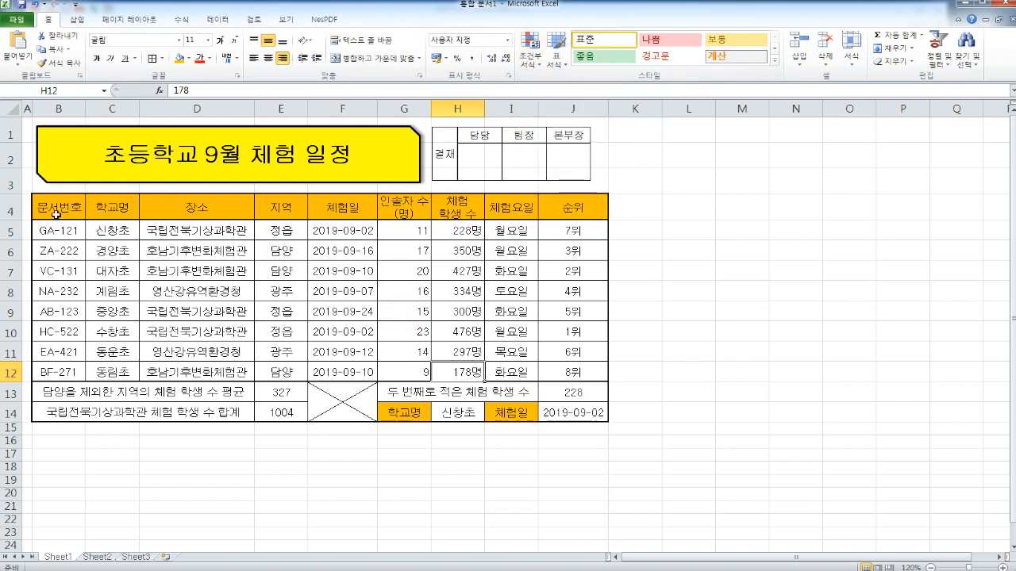
Step: Start a new conditional formatting rule for B5:J12 that uses a formula to determine which cells to format
{"action": "left_click_drag", "start_coordinate": [41, 232], "coordinate": [567, 365]}
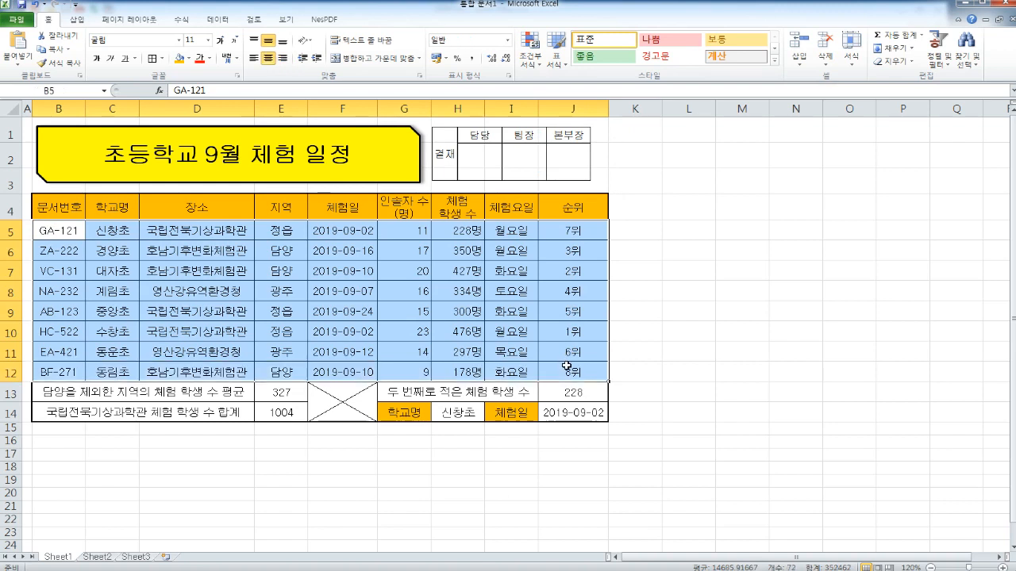
{"action": "left_click", "coordinate": [537, 66]}
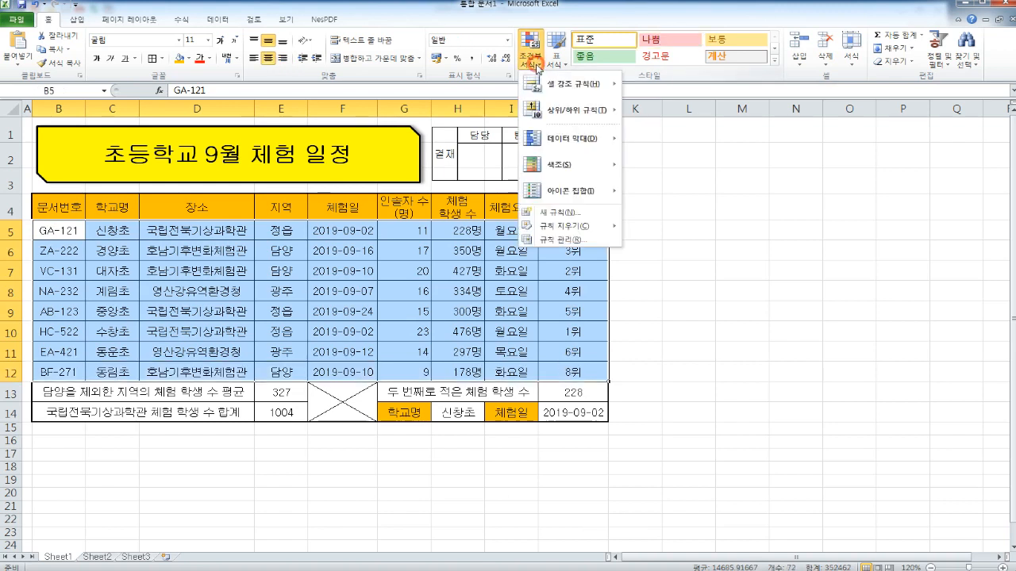
{"action": "left_click", "coordinate": [572, 213]}
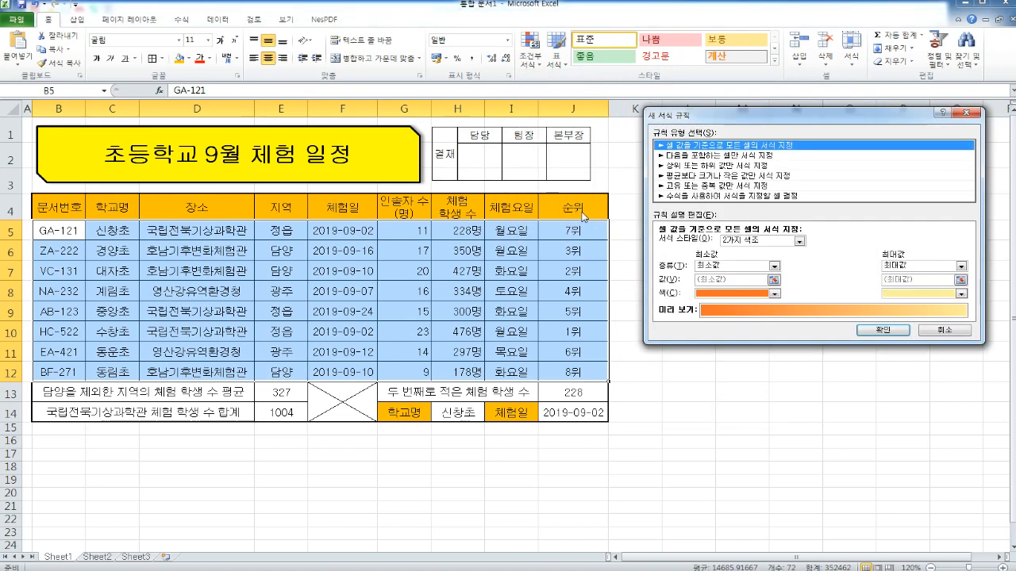
{"action": "left_click_drag", "start_coordinate": [797, 111], "coordinate": [761, 103]}
{"action": "left_click", "coordinate": [681, 188]}
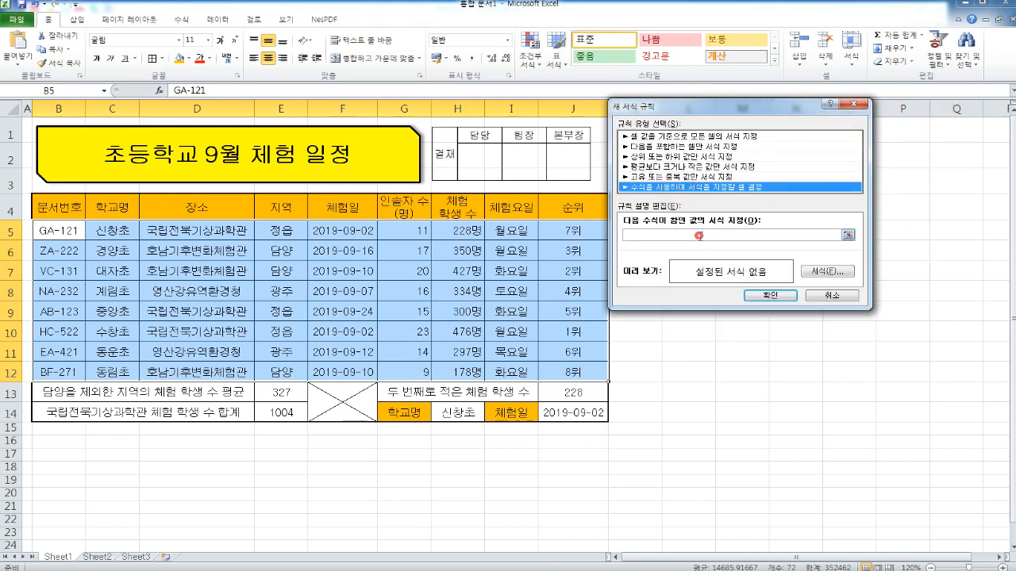
{"action": "left_click", "coordinate": [699, 235]}
{"action": "left_click_drag", "start_coordinate": [730, 111], "coordinate": [760, 109]}
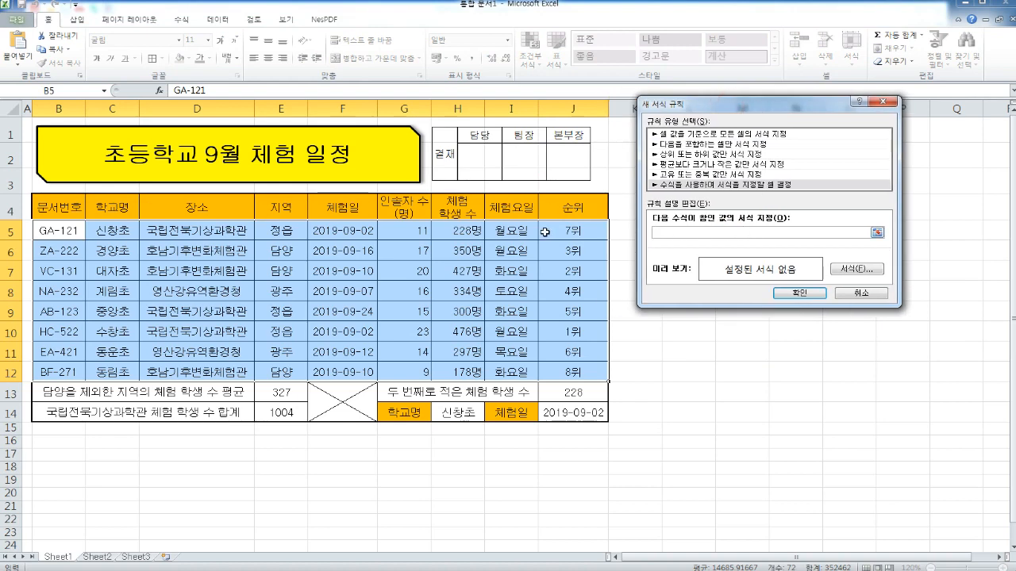
Step: Reference cell H5 in the rule's formula and cycle through its absolute, mixed and relative reference forms
{"action": "left_click", "coordinate": [465, 230]}
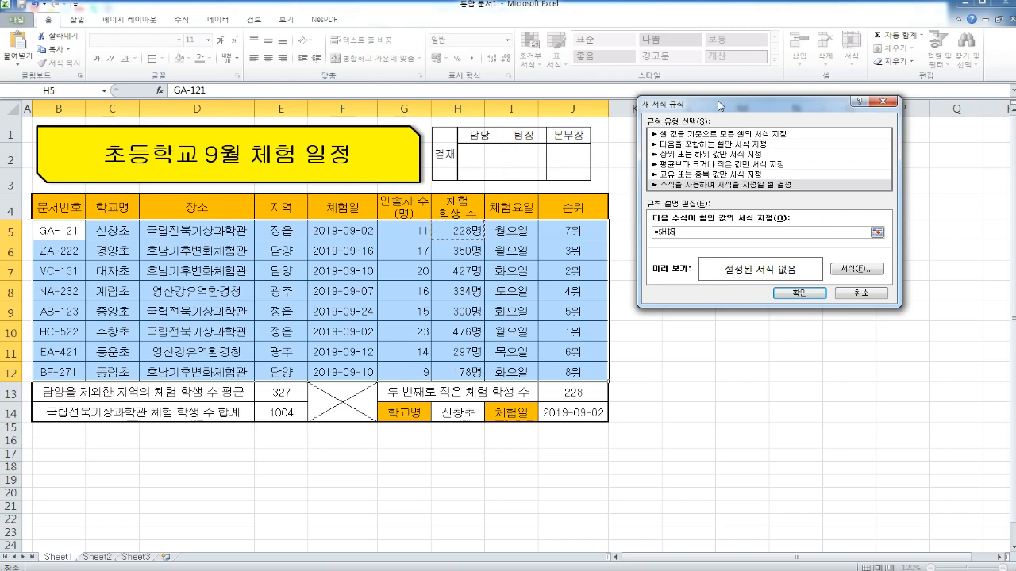
{"action": "left_click_drag", "start_coordinate": [719, 106], "coordinate": [682, 128]}
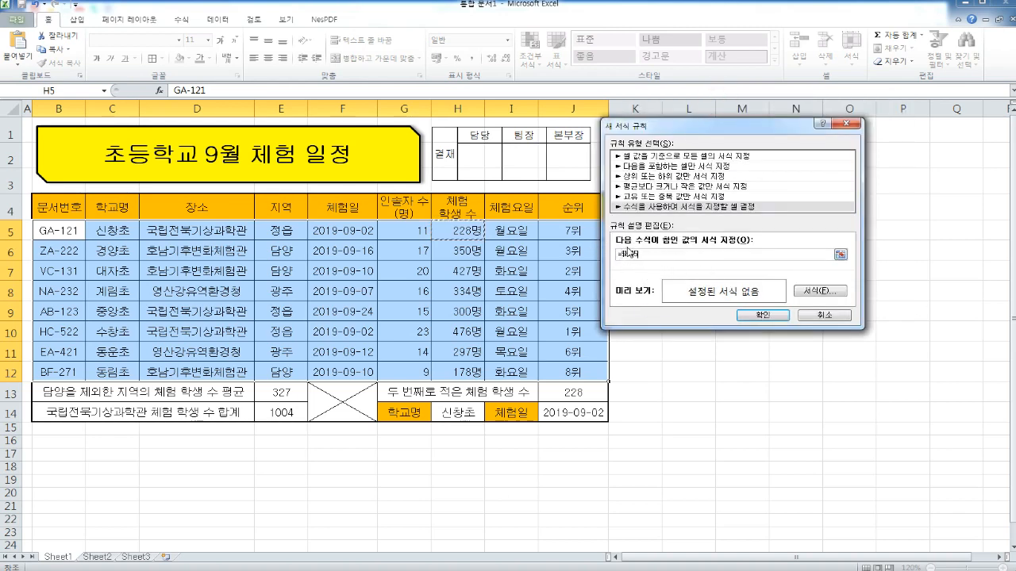
{"action": "key", "text": "F4"}
{"action": "key", "text": "F4"}
{"action": "key", "text": "Escape"}
Step: Switch to the 설명 notes in Notepad and place the window over the lower part of the worksheet
{"action": "key", "text": "alt+Tab"}
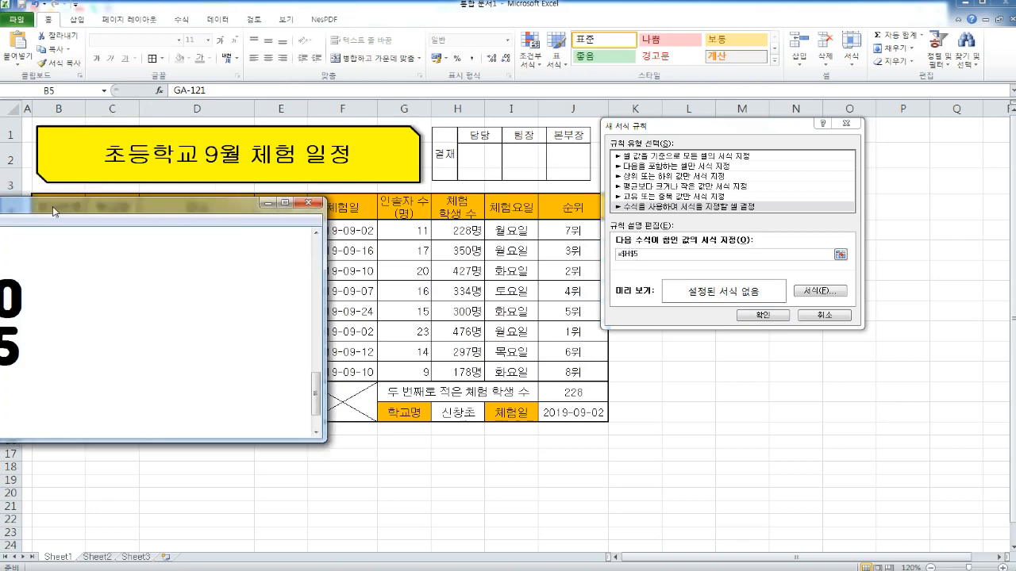
{"action": "left_click", "coordinate": [191, 382]}
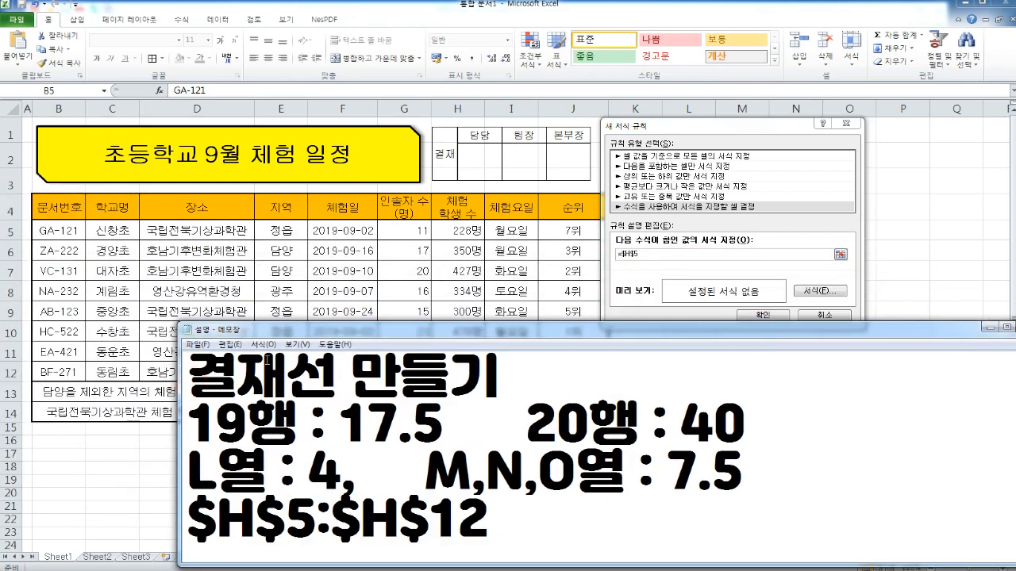
Step: Write the formula =$H$5 on an empty line below the existing text in the note
{"action": "key", "text": "Return"}
{"action": "key", "text": "Return"}
{"action": "key", "text": "Return"}
{"action": "key", "text": "Up"}
{"action": "key", "text": "Return"}
{"action": "key", "text": "Up"}
{"action": "key", "text": "Up"}
{"action": "key", "text": "Up"}
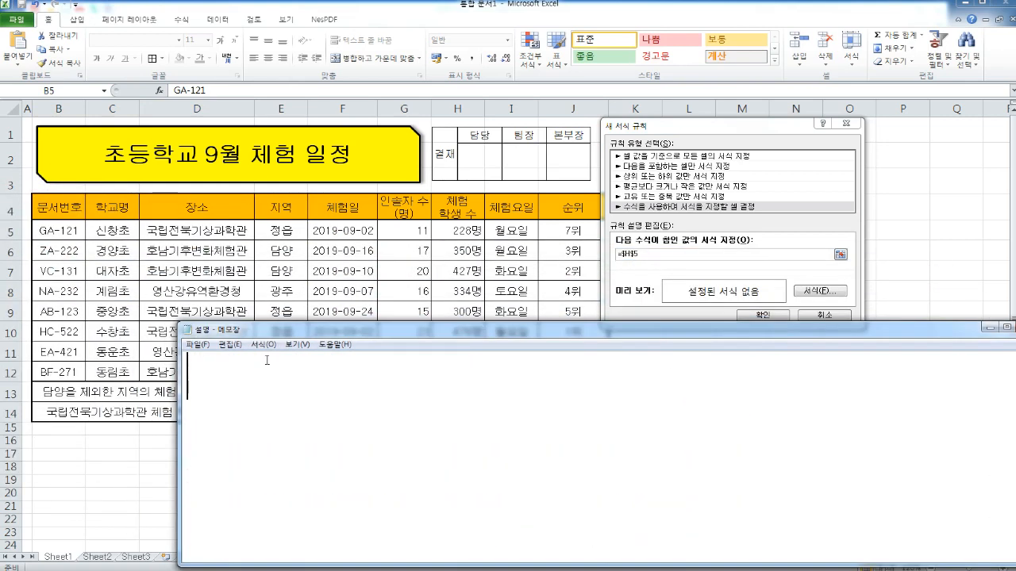
{"action": "type", "text": "="}
{"action": "key", "text": "BackSpace"}
{"action": "type", "text": "=S"}
{"action": "key", "text": "BackSpace"}
{"action": "type", "text": "$"}
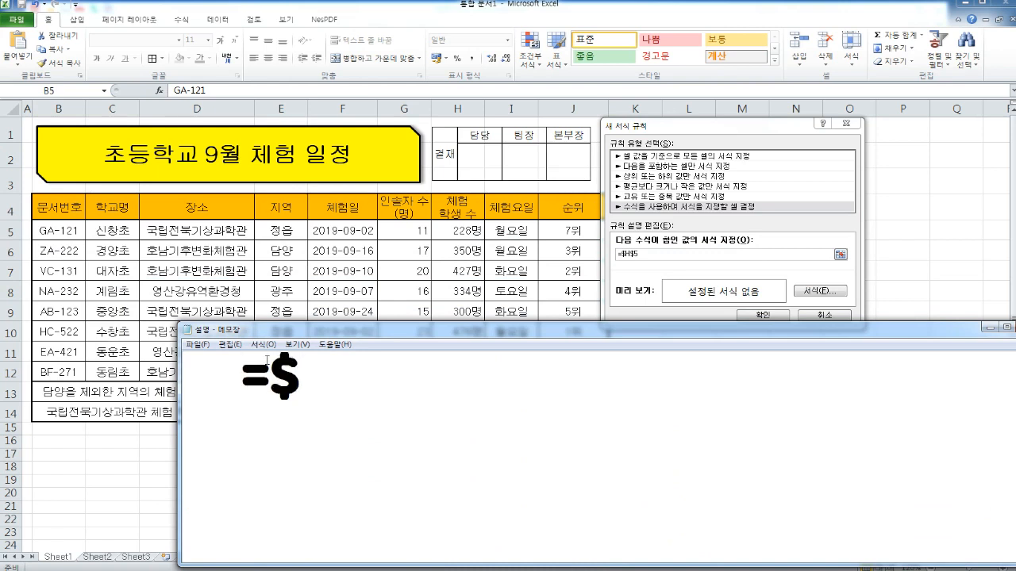
{"action": "type", "text": "H$5"}
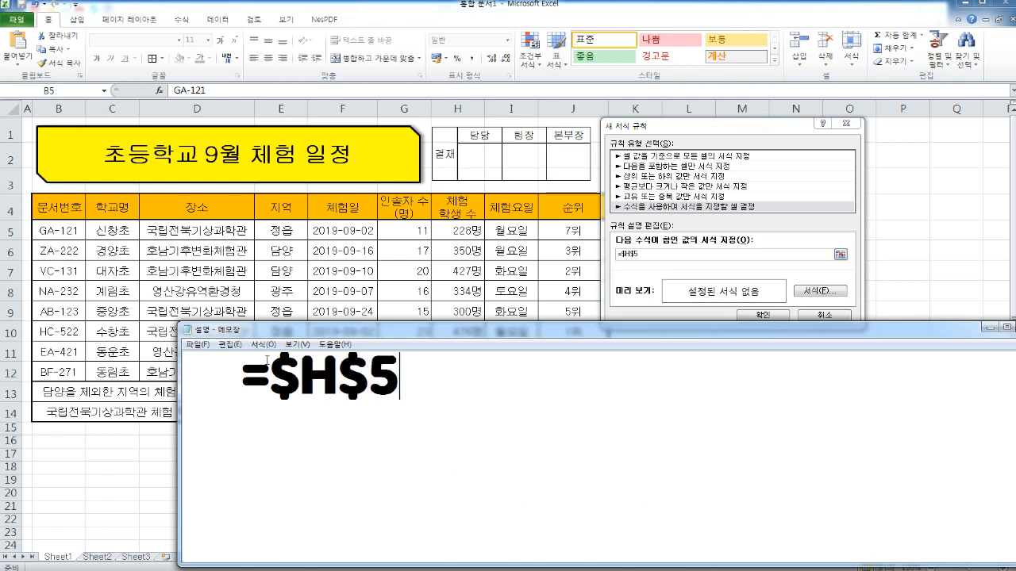
Step: Remove the dollar sign before the 5 in the note's formula so it reads =$H5
{"action": "key", "text": "Left"}
{"action": "key", "text": "Left"}
{"action": "key", "text": "Left"}
{"action": "key", "text": "Left"}
{"action": "left_click_drag", "start_coordinate": [267, 359], "coordinate": [355, 374]}
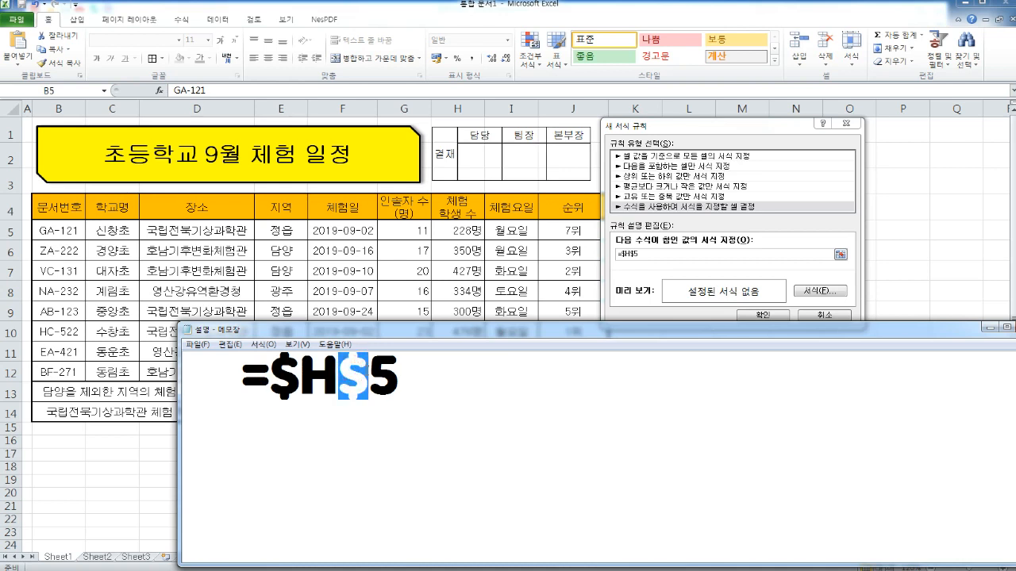
{"action": "key", "text": "Delete"}
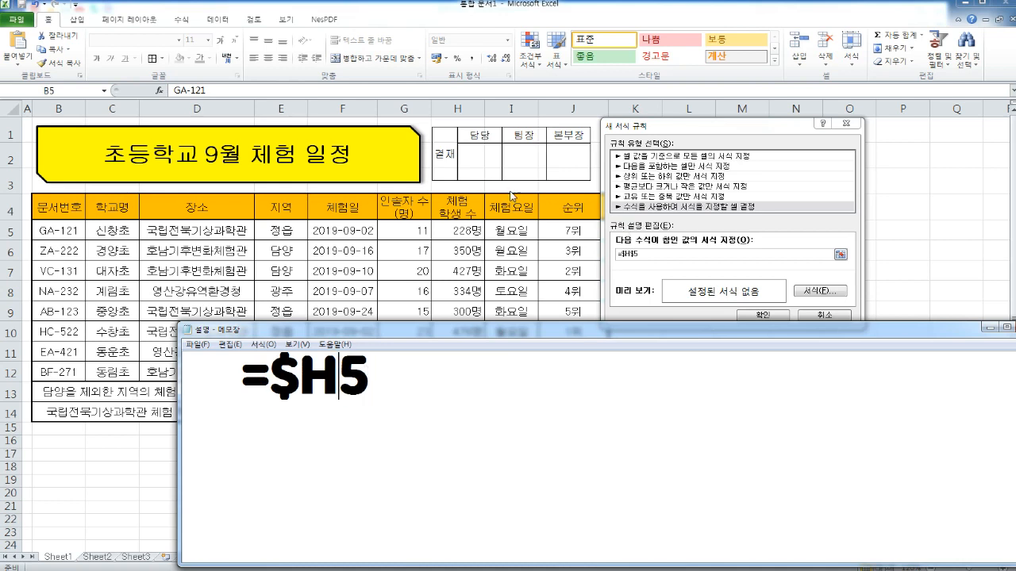
{"action": "left_click_drag", "start_coordinate": [338, 380], "coordinate": [369, 380]}
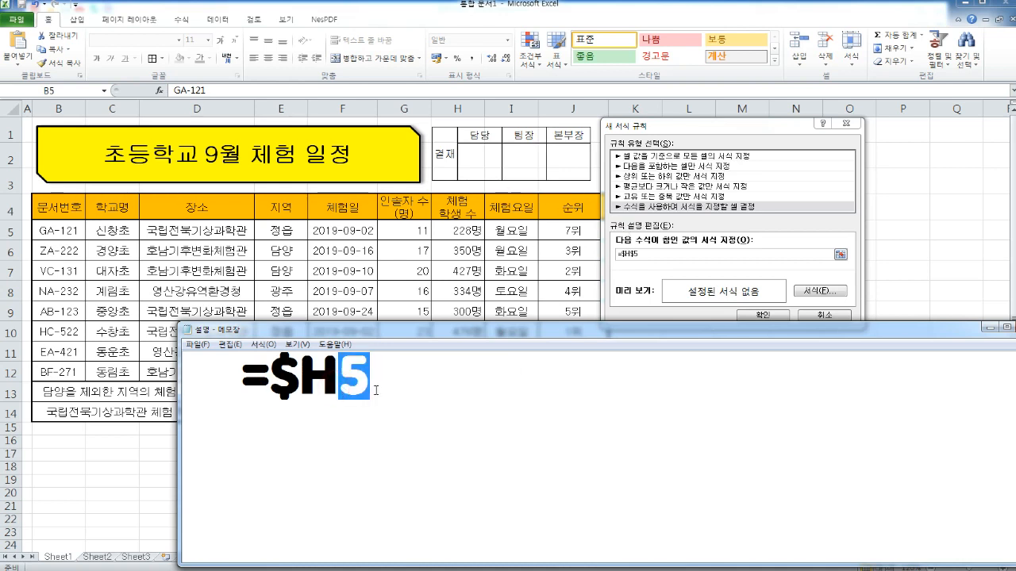
{"action": "left_click", "coordinate": [373, 389]}
{"action": "left_click_drag", "start_coordinate": [268, 369], "coordinate": [301, 366]}
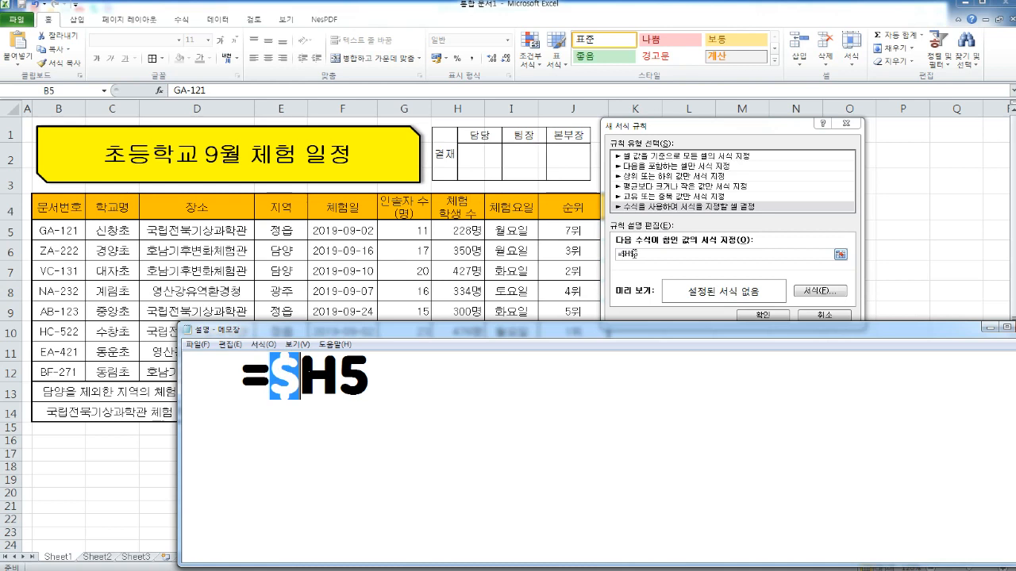
Step: Move the note window out of view to uncover the New Formatting Rule dialog
{"action": "left_click_drag", "start_coordinate": [588, 322], "coordinate": [554, 322]}
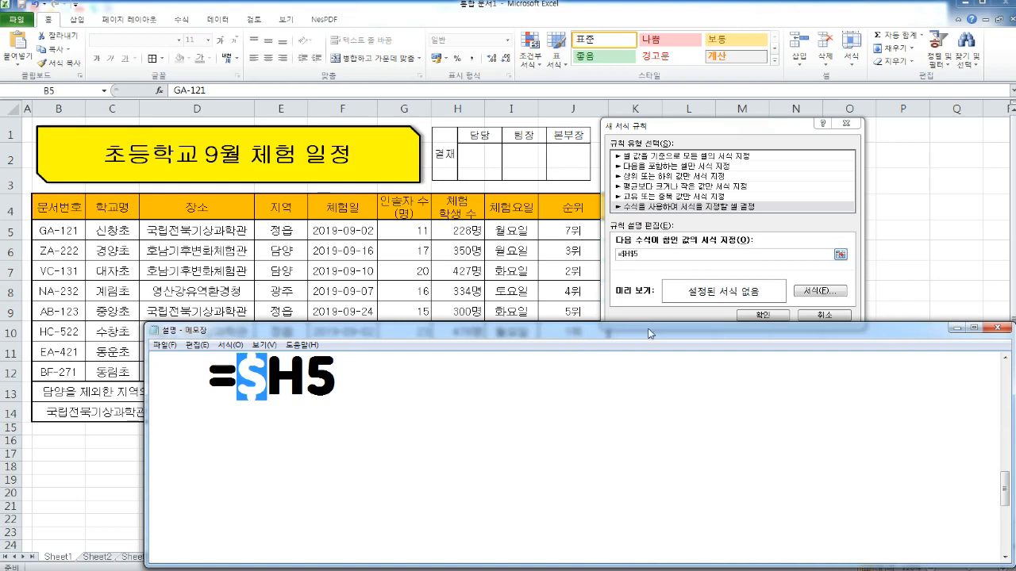
{"action": "left_click_drag", "start_coordinate": [650, 329], "coordinate": [607, 302]}
{"action": "left_click", "coordinate": [432, 349]}
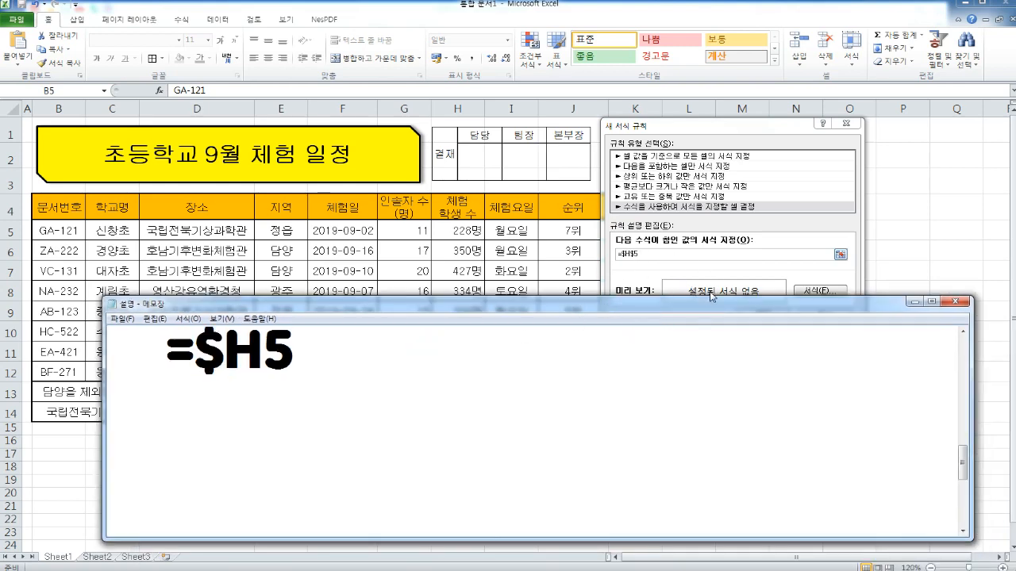
{"action": "left_click_drag", "start_coordinate": [722, 310], "coordinate": [798, 317]}
{"action": "mouse_move", "coordinate": [374, 356]}
{"action": "left_mouse_down"}
{"action": "mouse_move", "coordinate": [304, 356]}
{"action": "mouse_move", "coordinate": [368, 356]}
{"action": "left_mouse_up"}
{"action": "left_click", "coordinate": [339, 354]}
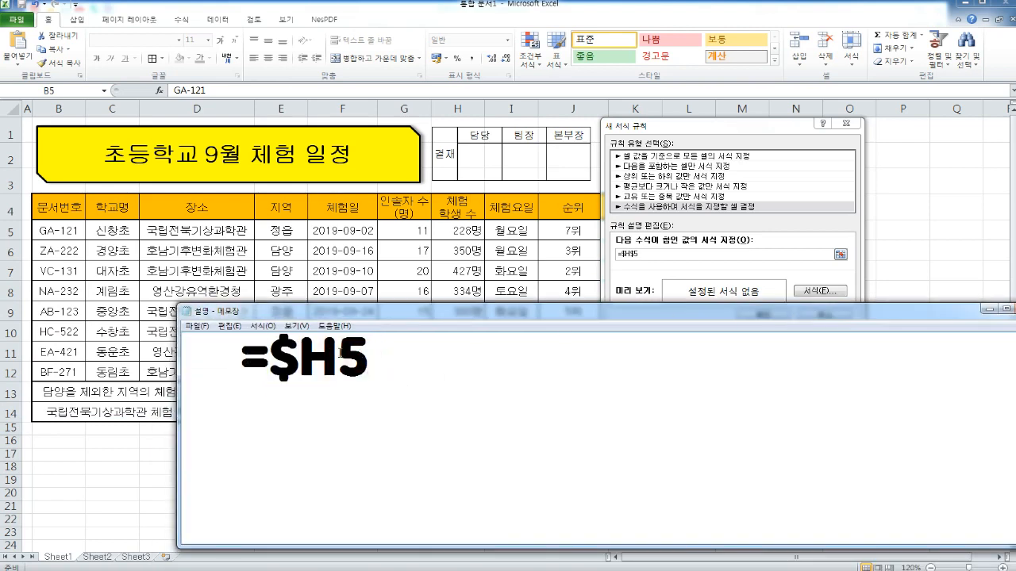
{"action": "left_click_drag", "start_coordinate": [490, 310], "coordinate": [0, 445]}
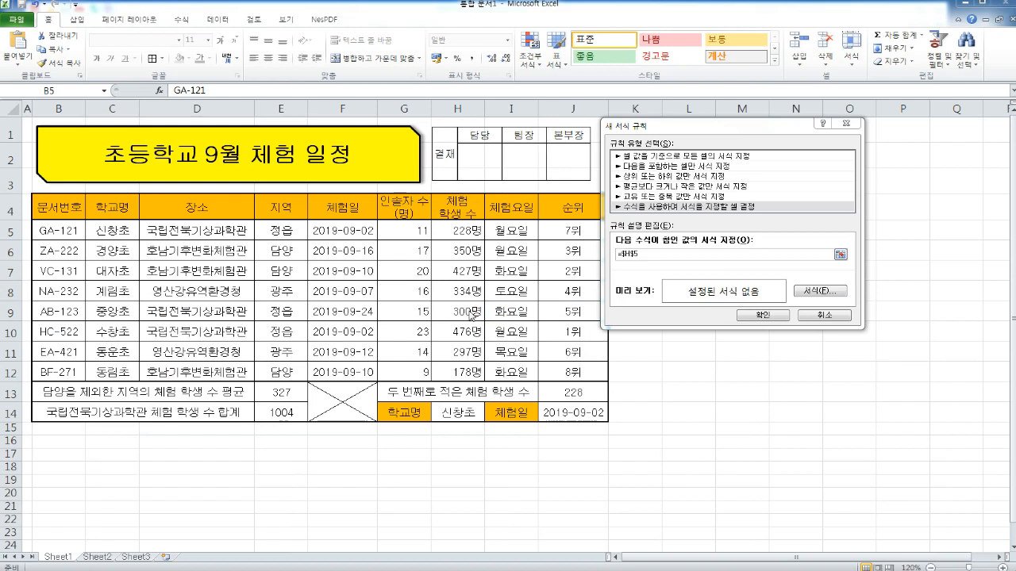
Step: Change the formatting rule's formula to =$H5>=400
{"action": "left_click", "coordinate": [635, 254]}
{"action": "key", "text": "BackSpace"}
{"action": "key", "text": "Left"}
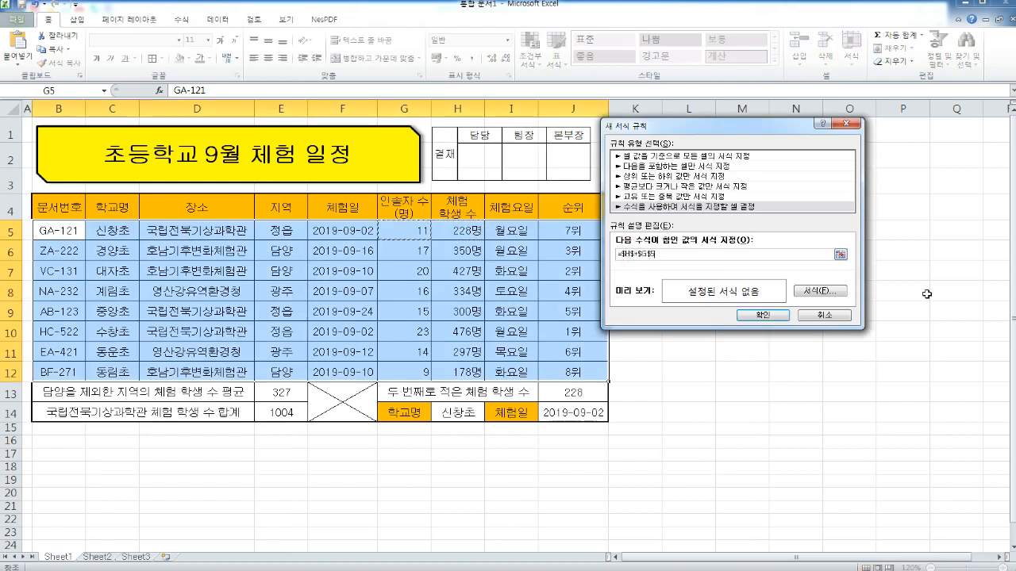
{"action": "key", "text": "BackSpace"}
{"action": "key", "text": "BackSpace"}
{"action": "key", "text": "BackSpace"}
{"action": "key", "text": "Right"}
{"action": "key", "text": "BackSpace"}
{"action": "key", "text": "BackSpace"}
{"action": "key", "text": "BackSpace"}
{"action": "key", "text": "BackSpace"}
{"action": "key", "text": "BackSpace"}
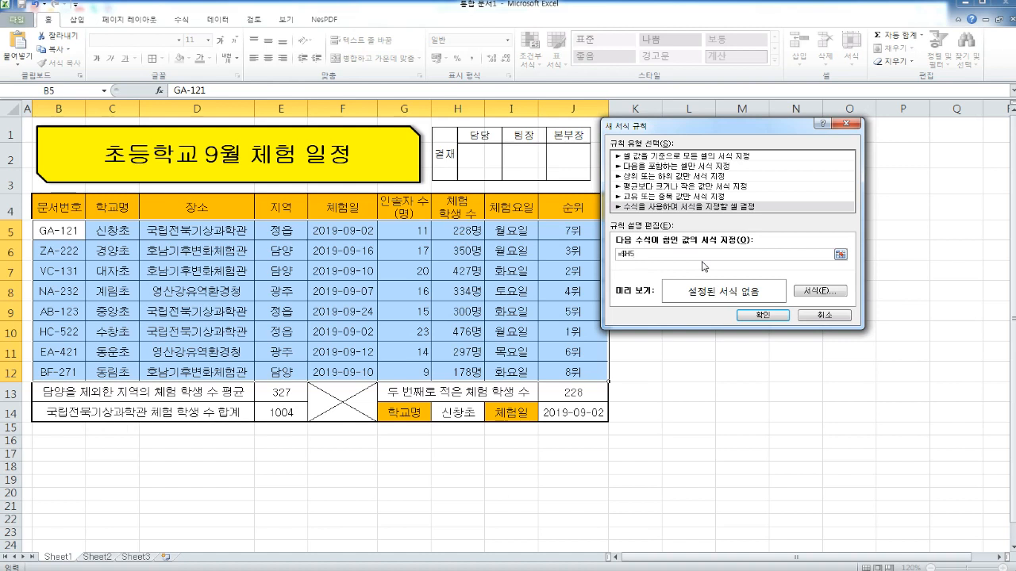
{"action": "type", "text": "=400"}
Step: Switch to Notepad and append >=400 to the =$H5 formula in the note
{"action": "key", "text": "alt+f"}
{"action": "left_click_drag", "start_coordinate": [0, 298], "coordinate": [587, 308]}
{"action": "left_click", "coordinate": [340, 348]}
{"action": "type", "text": ">=400"}
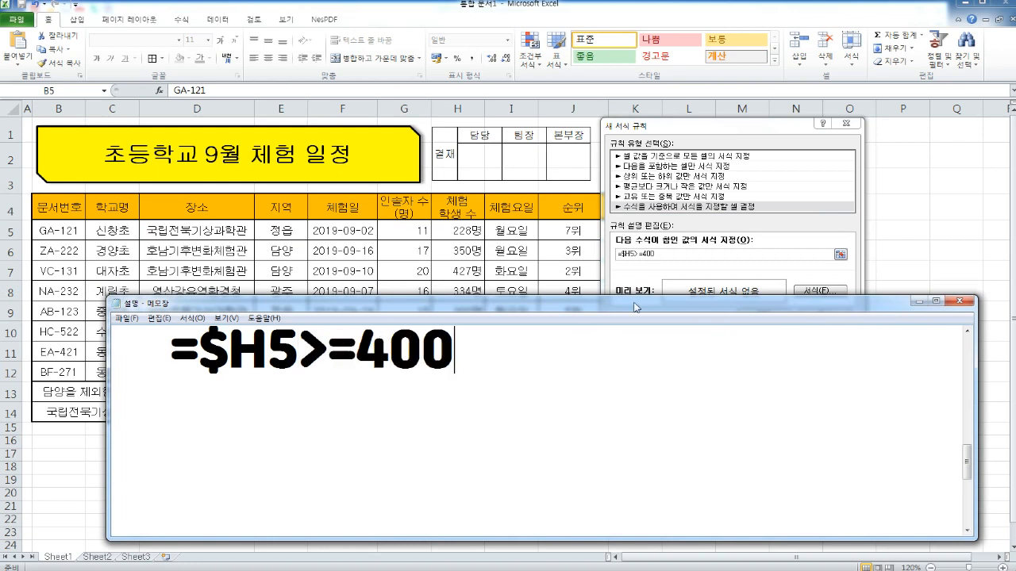
{"action": "left_click_drag", "start_coordinate": [662, 310], "coordinate": [0, 300]}
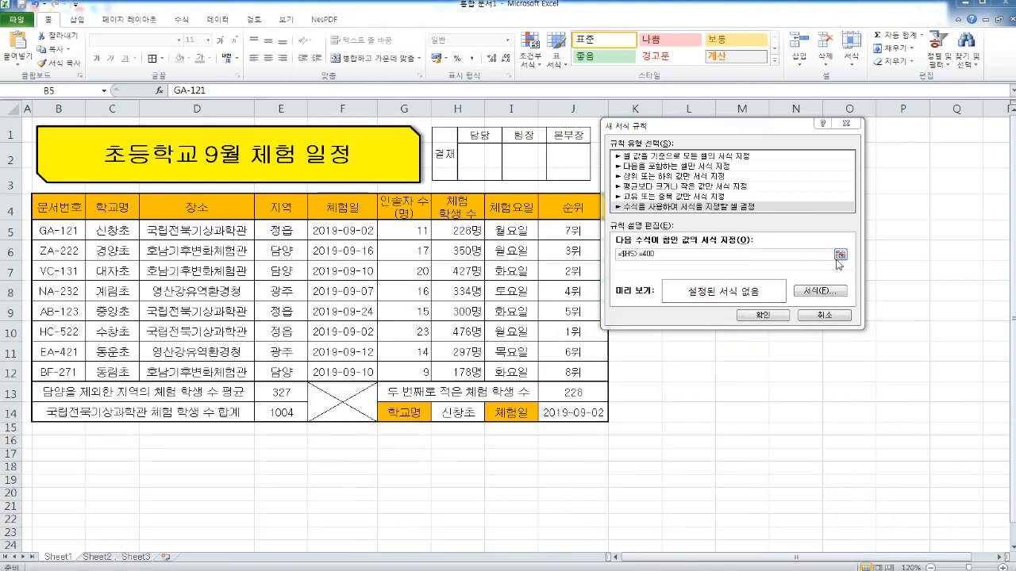
Step: Set the rule's font to bold and blue and apply the conditional format to the table data
{"action": "left_click", "coordinate": [822, 292]}
{"action": "left_click_drag", "start_coordinate": [865, 77], "coordinate": [818, 88]}
{"action": "left_click", "coordinate": [848, 201]}
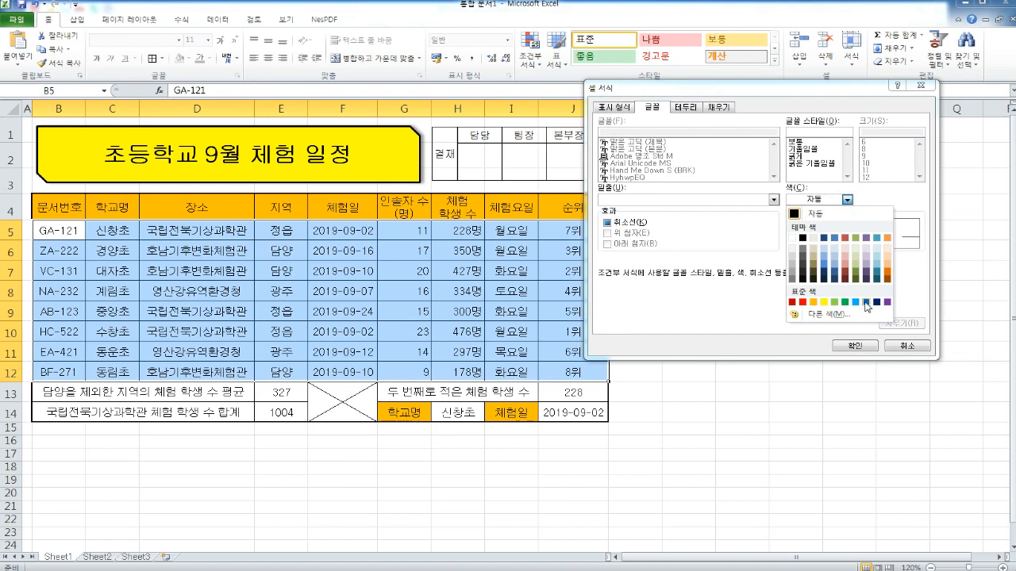
{"action": "left_click", "coordinate": [865, 302]}
{"action": "left_click", "coordinate": [807, 156]}
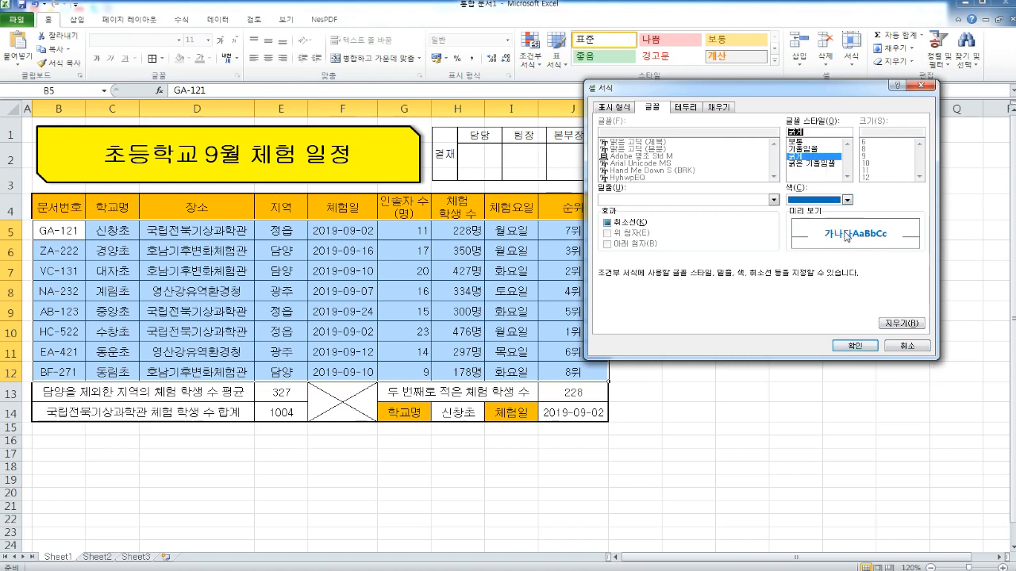
{"action": "left_click", "coordinate": [853, 346]}
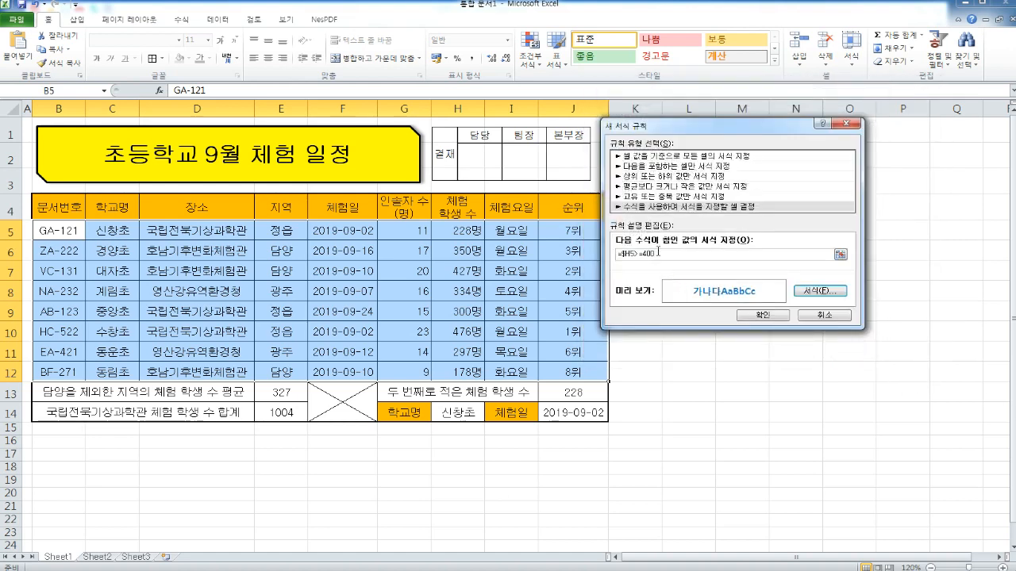
{"action": "left_click", "coordinate": [763, 316]}
Step: Autofit the 체험일 column F so its bold dates display in full
{"action": "left_click", "coordinate": [380, 298]}
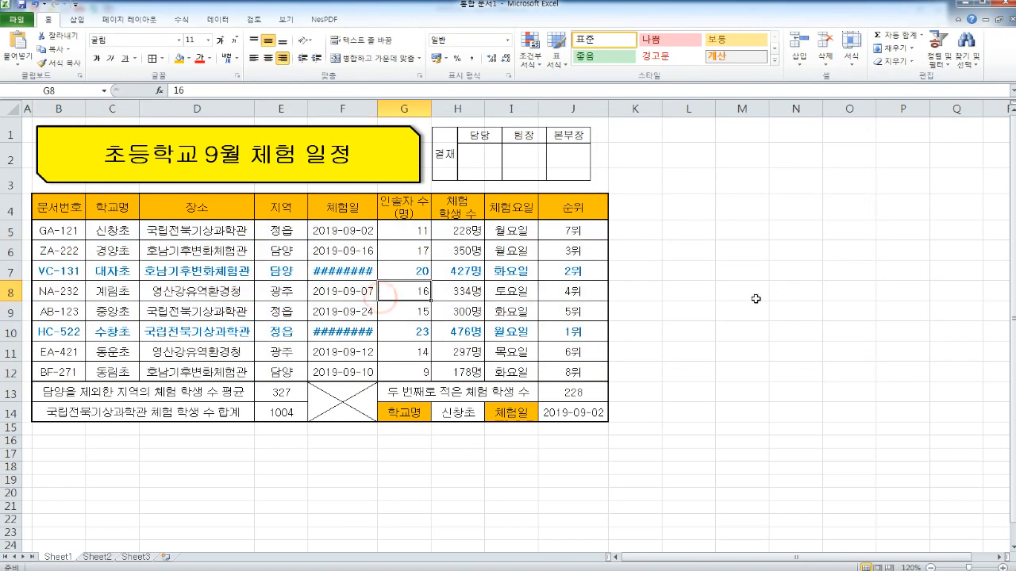
{"action": "left_click", "coordinate": [346, 270]}
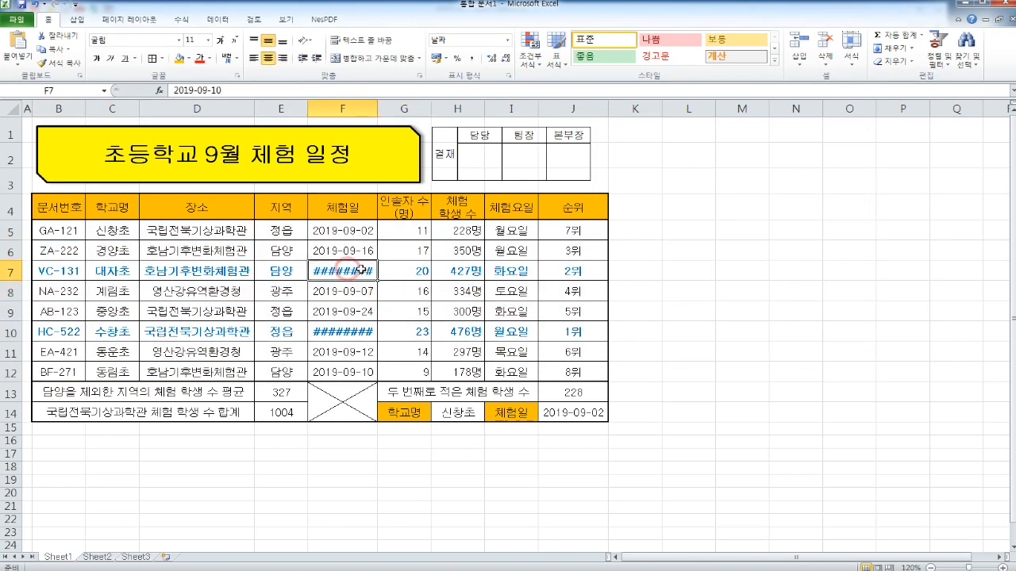
{"action": "double_click", "coordinate": [377, 109]}
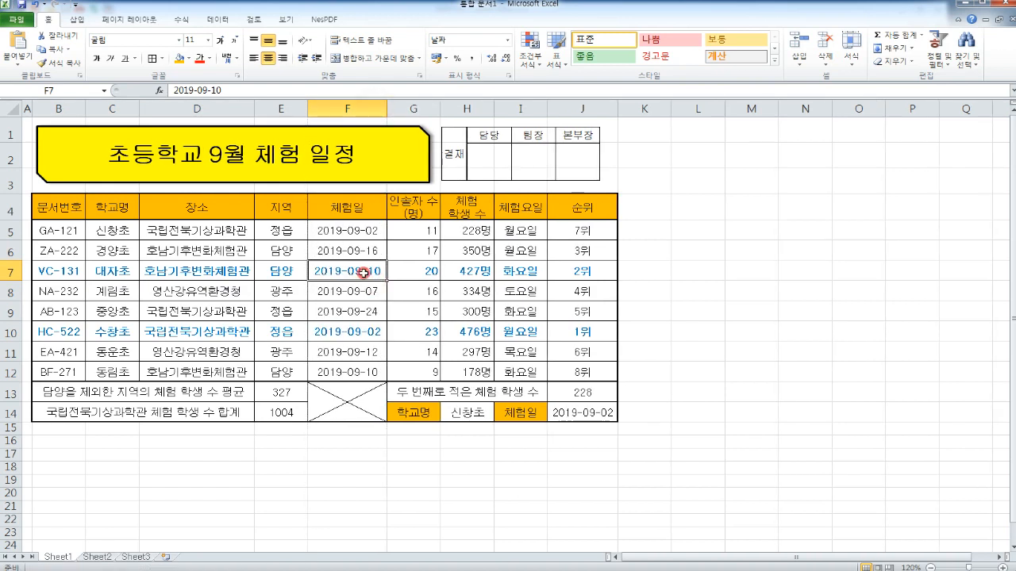
Step: Check the conditional formatting across rows 7 and 10 of the table, columns B to J
{"action": "left_click_drag", "start_coordinate": [83, 269], "coordinate": [581, 269]}
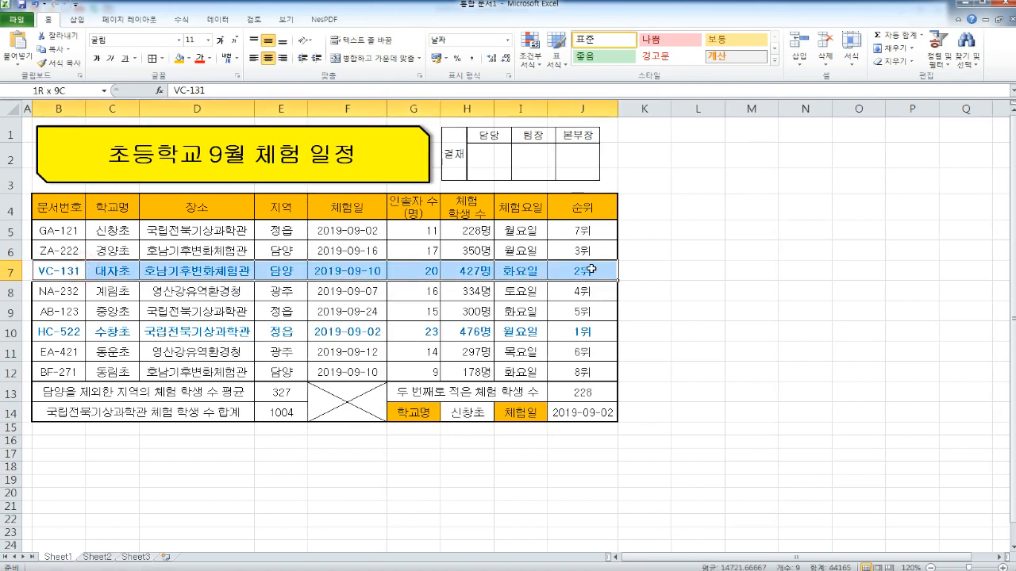
{"action": "left_click_drag", "start_coordinate": [74, 330], "coordinate": [582, 333]}
{"action": "left_click", "coordinate": [581, 333]}
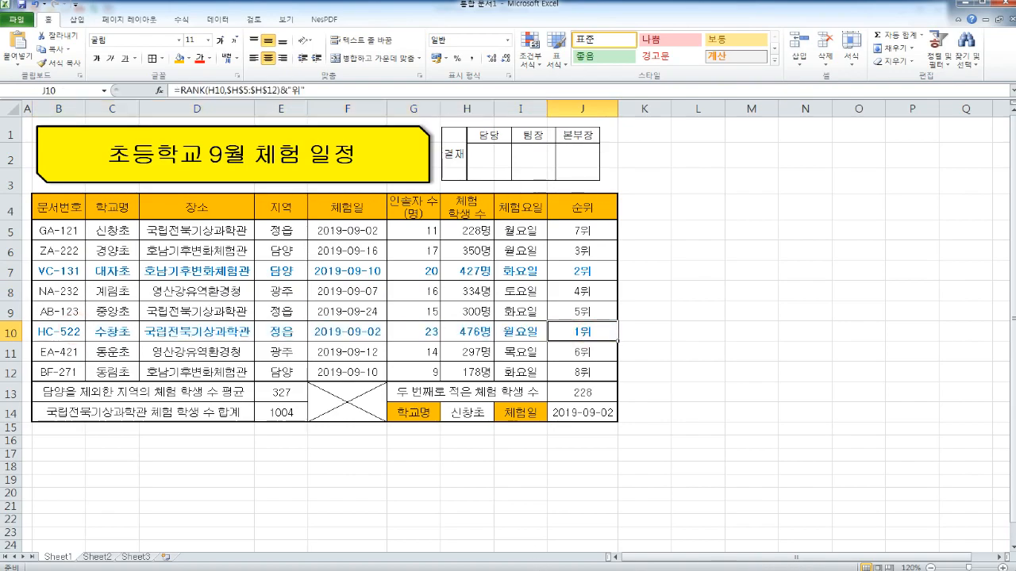
Step: Switch to the exam PDF in ezPDF Editor and read the table conditions and the 제2작업 instructions
{"action": "key", "text": "alt+Tab"}
{"action": "scroll", "coordinate": [487, 202], "scroll_direction": "up", "scroll_amount": 4}
{"action": "scroll", "coordinate": [487, 204], "scroll_direction": "down", "scroll_amount": 5}
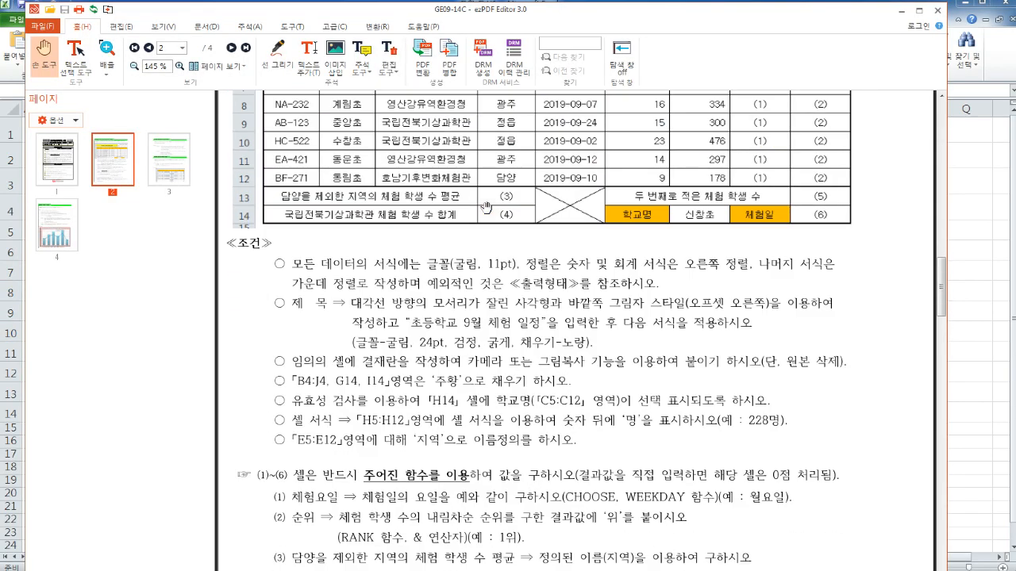
{"action": "scroll", "coordinate": [487, 206], "scroll_direction": "up", "scroll_amount": 3}
{"action": "scroll", "coordinate": [487, 208], "scroll_direction": "up", "scroll_amount": 1}
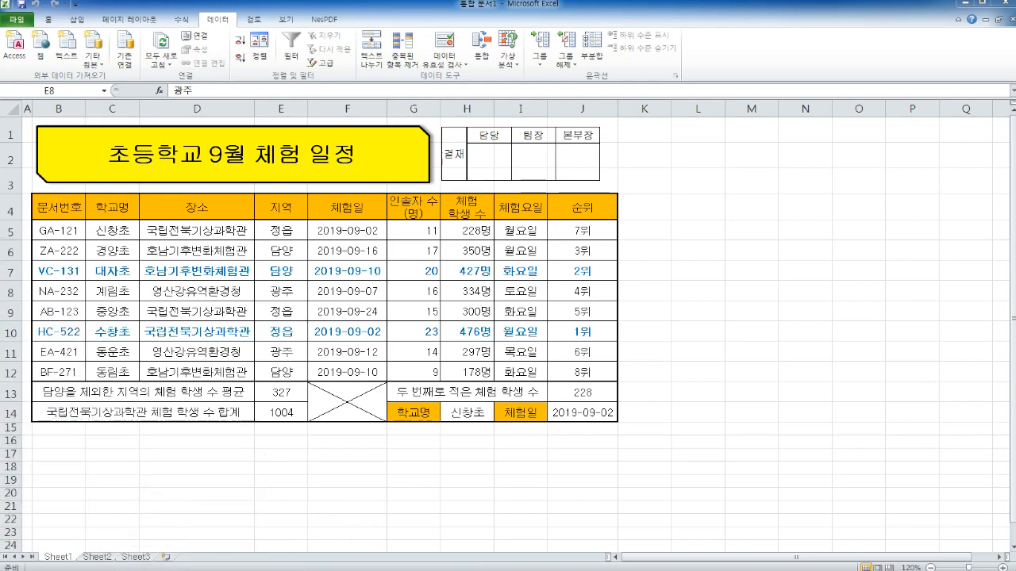
{"action": "left_click_drag", "start_coordinate": [0, 23], "coordinate": [483, 29]}
{"action": "scroll", "coordinate": [479, 212], "scroll_direction": "down", "scroll_amount": 1}
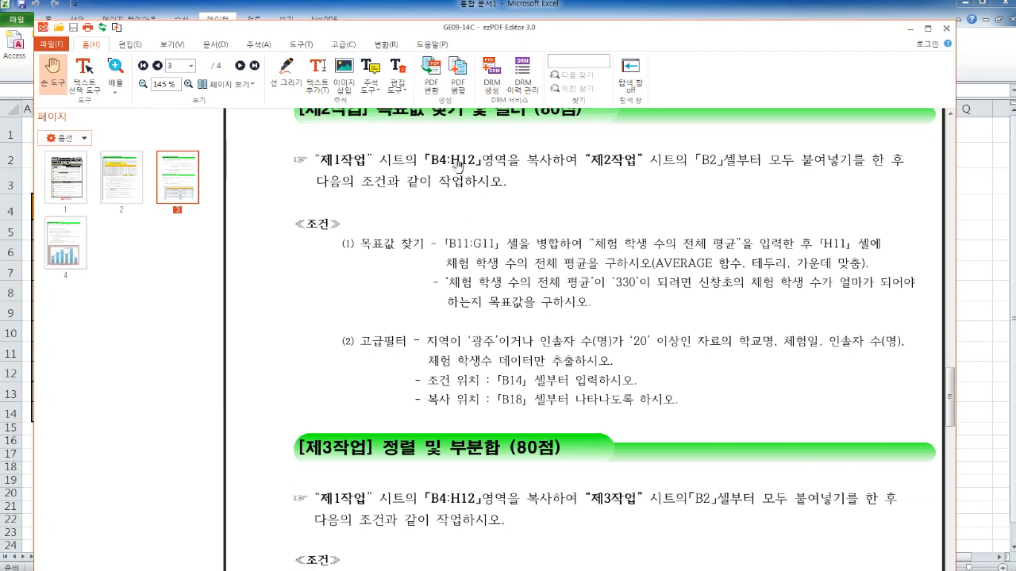
{"action": "scroll", "coordinate": [587, 161], "scroll_direction": "up", "scroll_amount": 3}
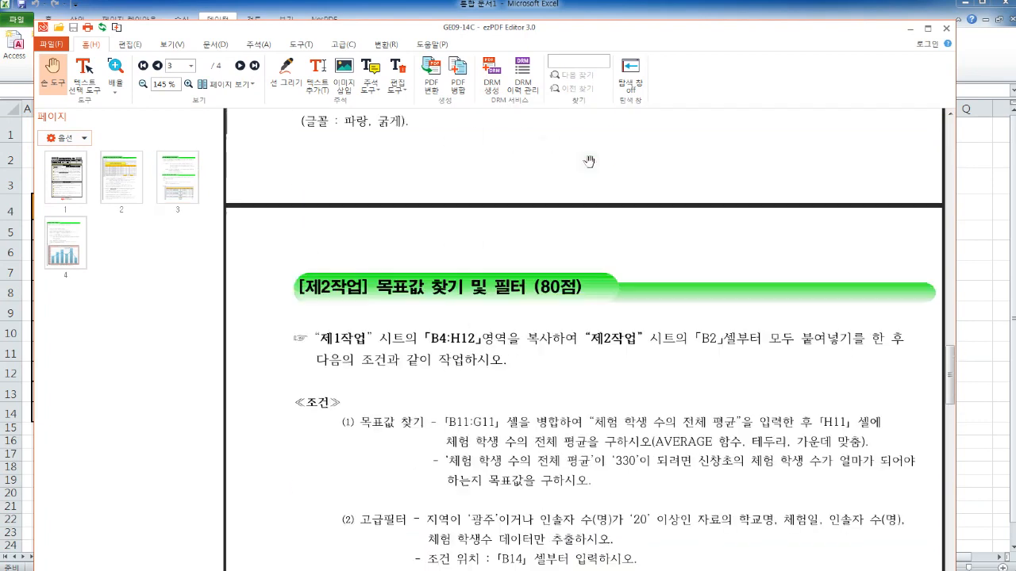
{"action": "scroll", "coordinate": [674, 135], "scroll_direction": "down", "scroll_amount": 2}
{"action": "left_click", "coordinate": [910, 27]}
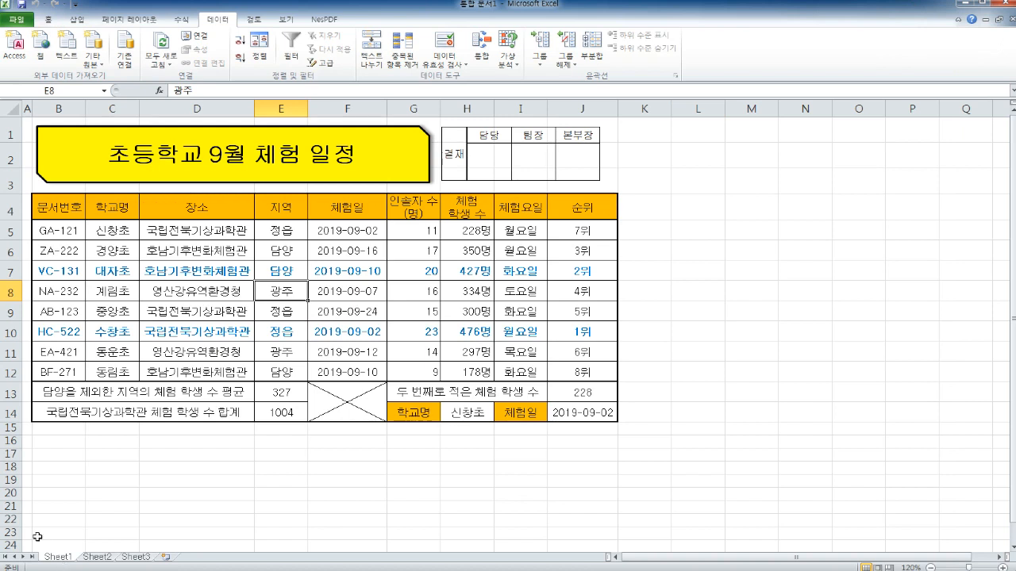
Step: Rename Sheet1 as 제1작업 and Sheet2 as 제2작업
{"action": "double_click", "coordinate": [60, 558]}
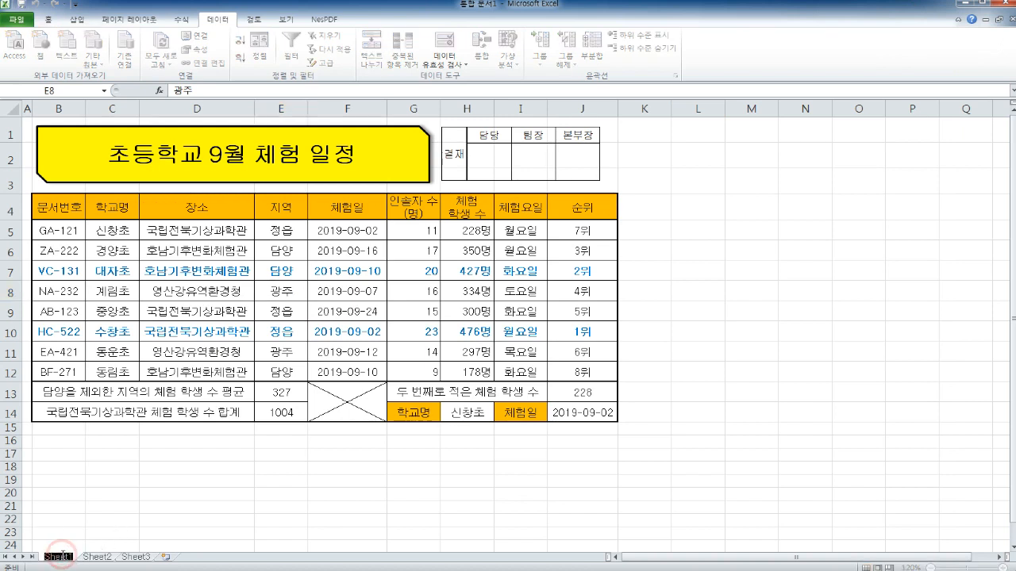
{"action": "type", "text": "제1작업"}
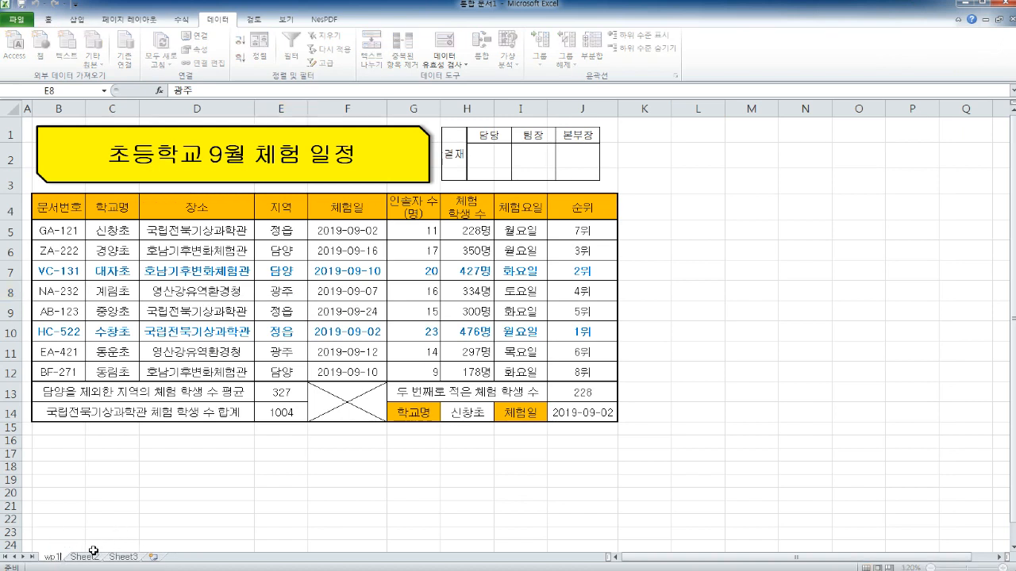
{"action": "key", "text": "Return"}
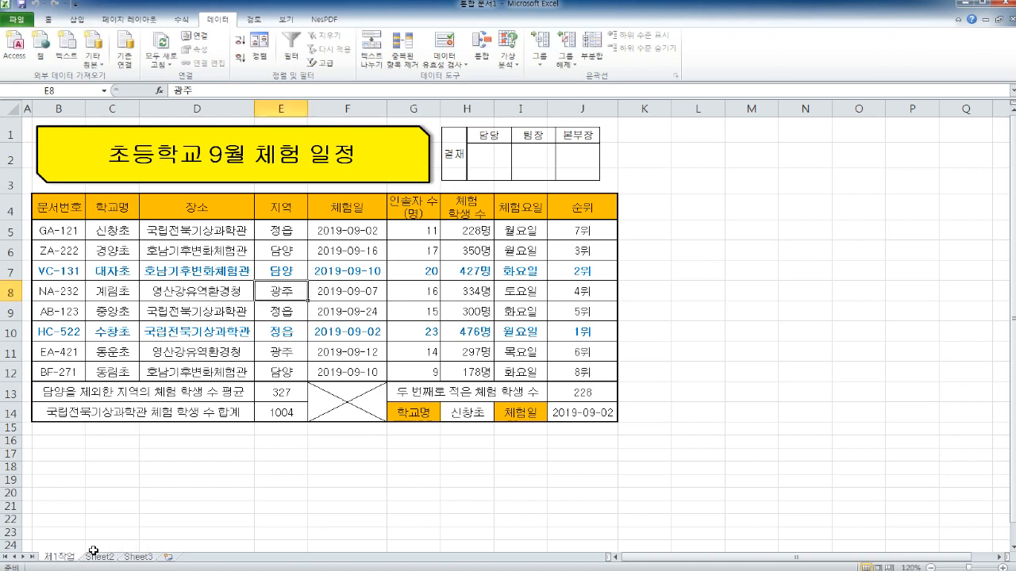
{"action": "left_click", "coordinate": [98, 557]}
{"action": "double_click", "coordinate": [100, 557]}
{"action": "type", "text": "제2"}
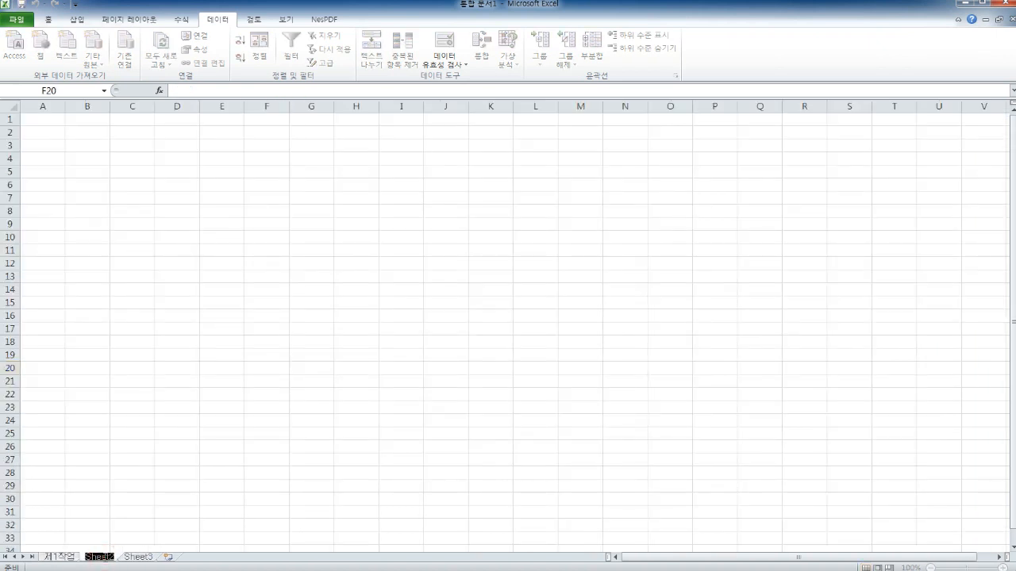
{"action": "type", "text": "작업"}
{"action": "key", "text": "Return"}
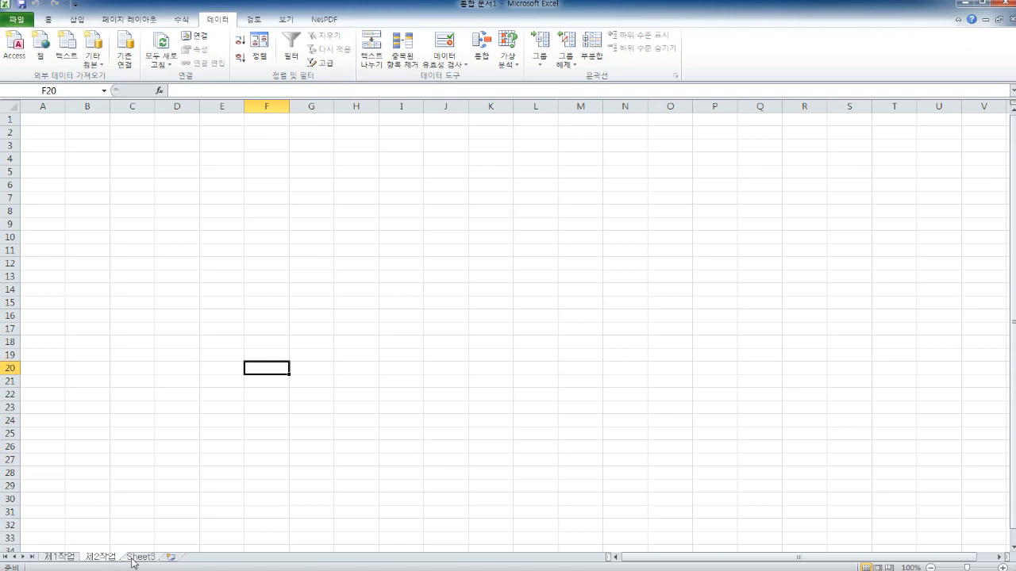
Step: Rename Sheet3 as 제3작업
{"action": "left_click", "coordinate": [133, 559]}
{"action": "double_click", "coordinate": [133, 559]}
{"action": "type", "text": "제3작업"}
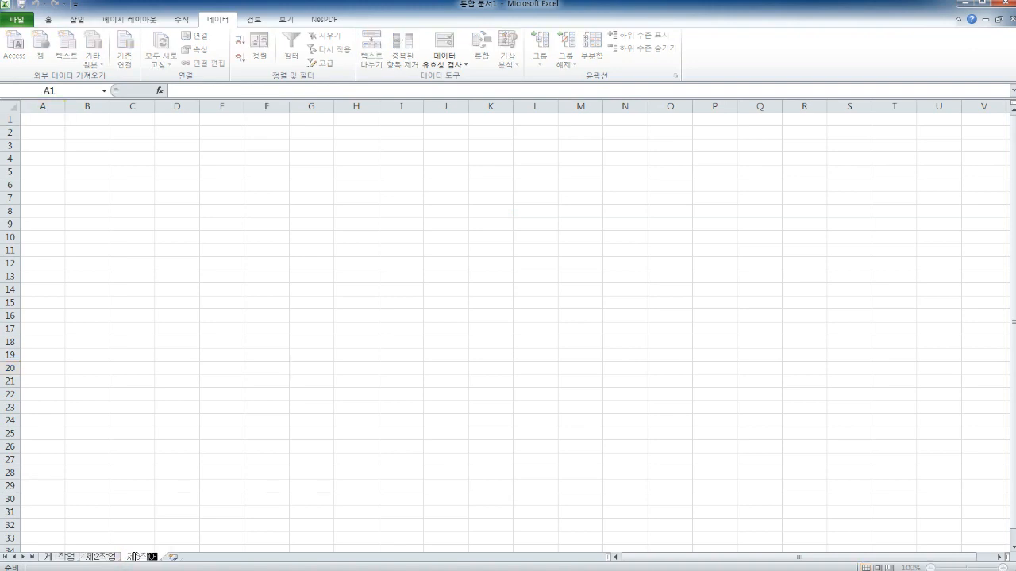
{"action": "key", "text": "Return"}
Step: View the empty 제2작업 sheet and return to the 제1작업 sheet
{"action": "left_click", "coordinate": [101, 558]}
{"action": "left_click", "coordinate": [53, 263]}
{"action": "left_click", "coordinate": [70, 557]}
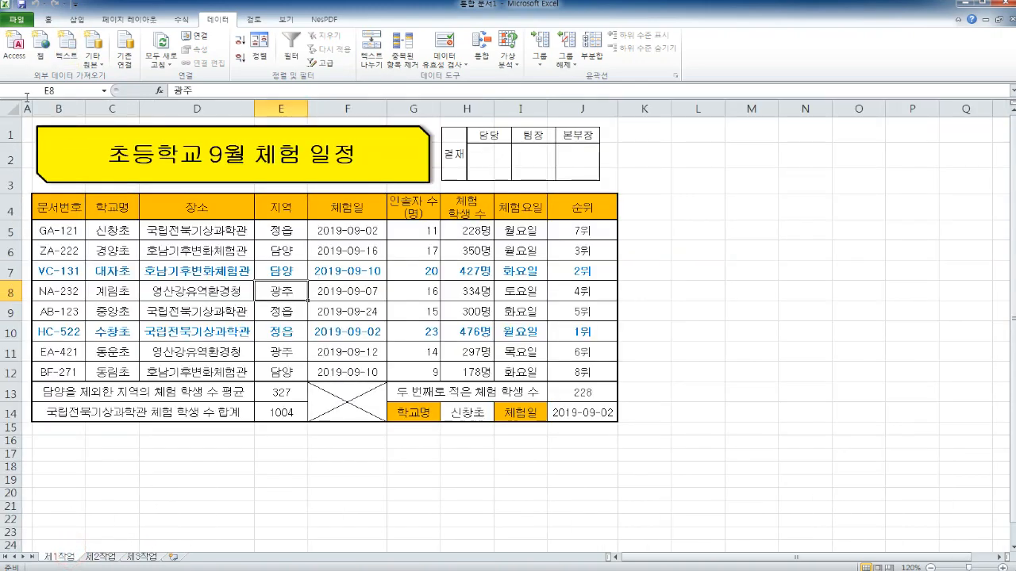
Step: Set the width of column A on the 제2작업 sheet to 1
{"action": "left_click", "coordinate": [94, 557]}
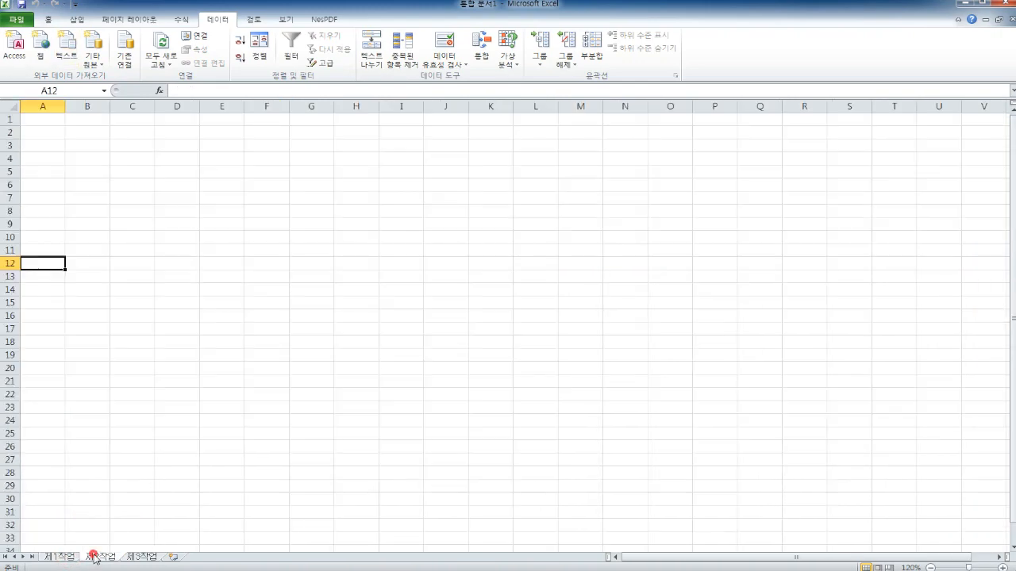
{"action": "right_click", "coordinate": [37, 107]}
{"action": "left_click", "coordinate": [91, 249]}
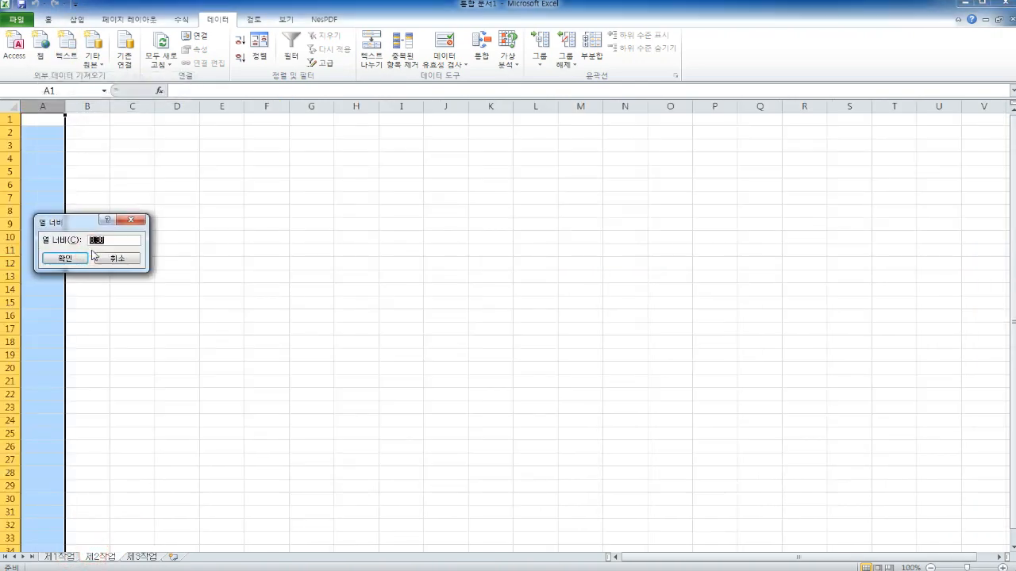
{"action": "type", "text": "1"}
{"action": "left_click", "coordinate": [73, 257]}
Step: Set the width of column A on the 제3작업 sheet to 1
{"action": "left_click", "coordinate": [148, 559]}
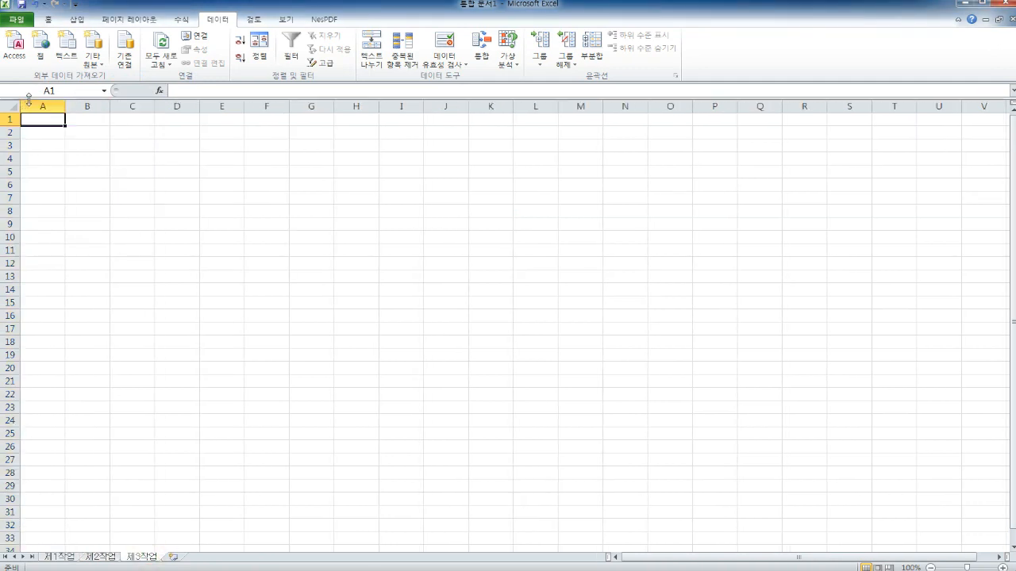
{"action": "right_click", "coordinate": [56, 106]}
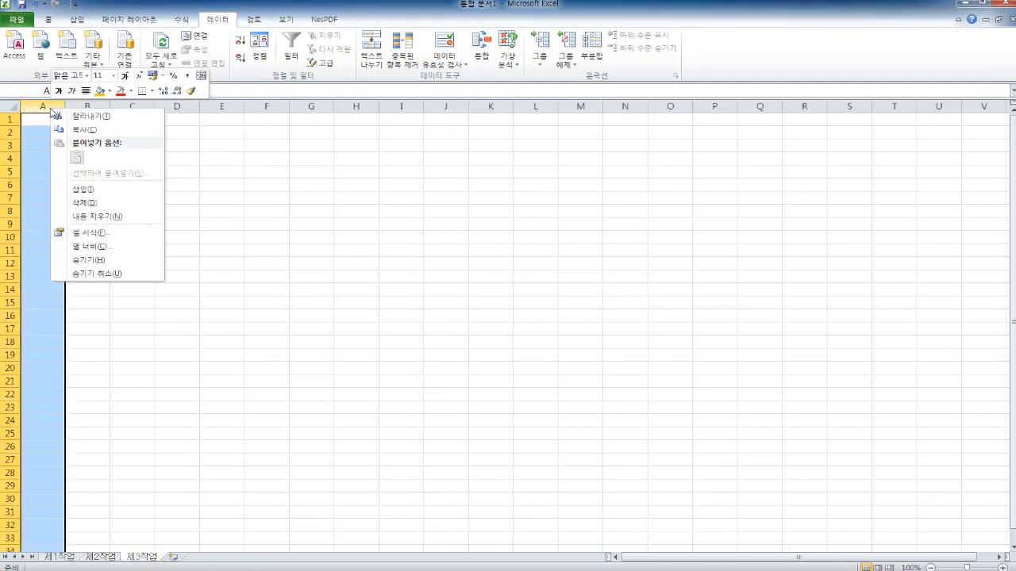
{"action": "left_click", "coordinate": [87, 244]}
{"action": "type", "text": "1"}
{"action": "left_click", "coordinate": [71, 248]}
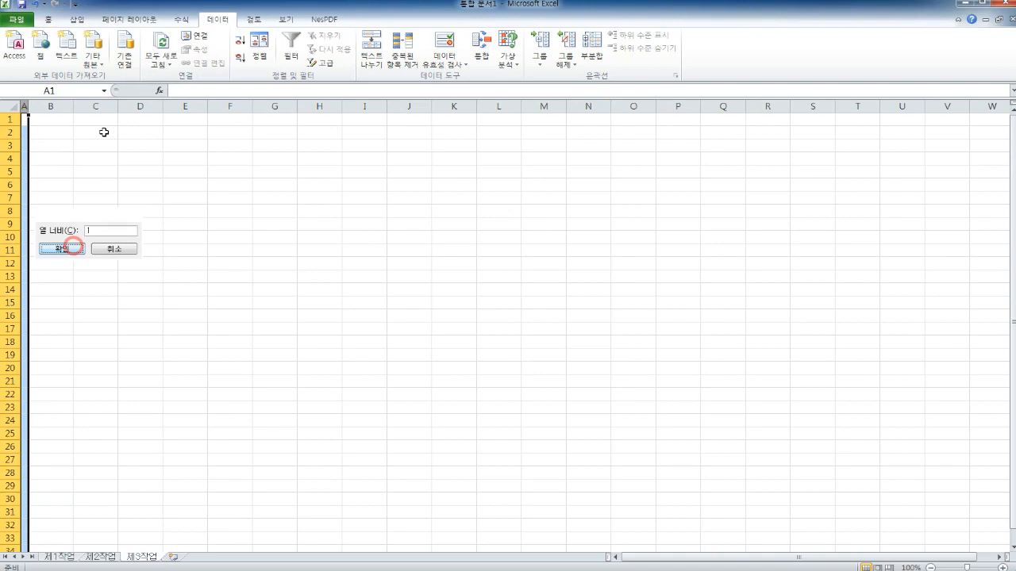
Step: Read the 제2작업 copy instructions in the exam PDF in ezPDF Editor and return to the 제1작업 sheet in Excel
{"action": "left_click", "coordinate": [48, 19]}
{"action": "left_click", "coordinate": [65, 557]}
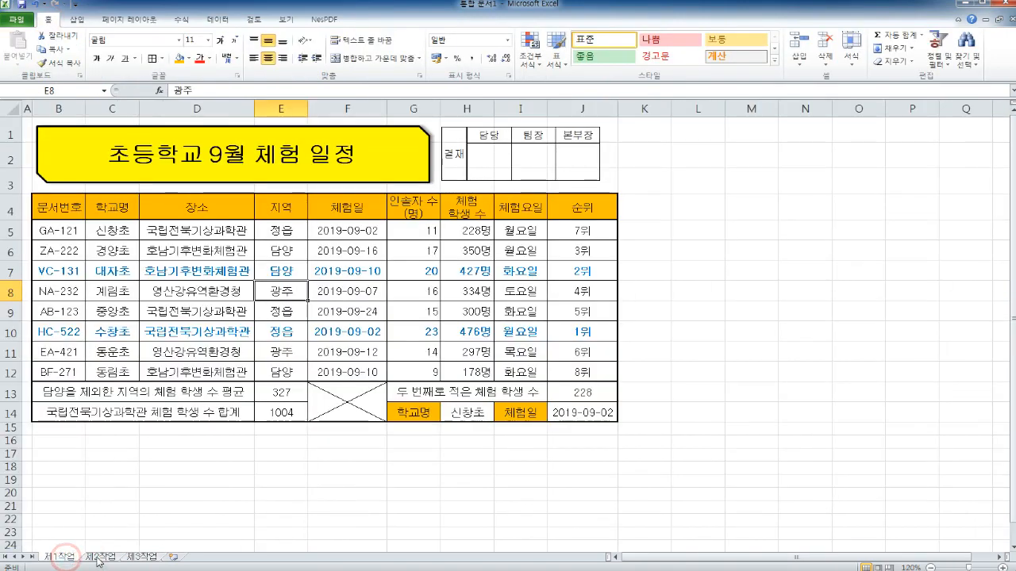
{"action": "left_click", "coordinate": [103, 556]}
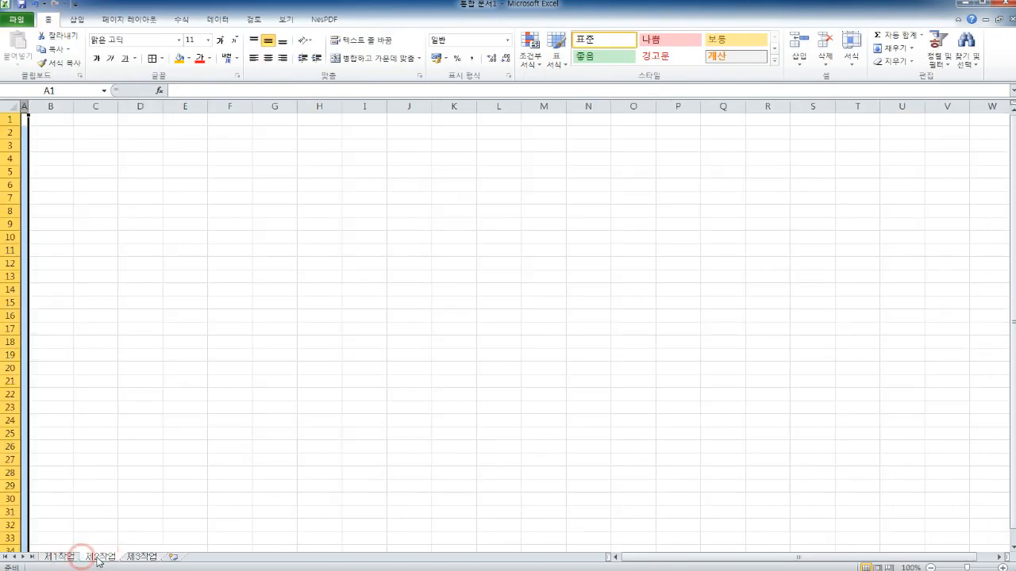
{"action": "left_click", "coordinate": [77, 557]}
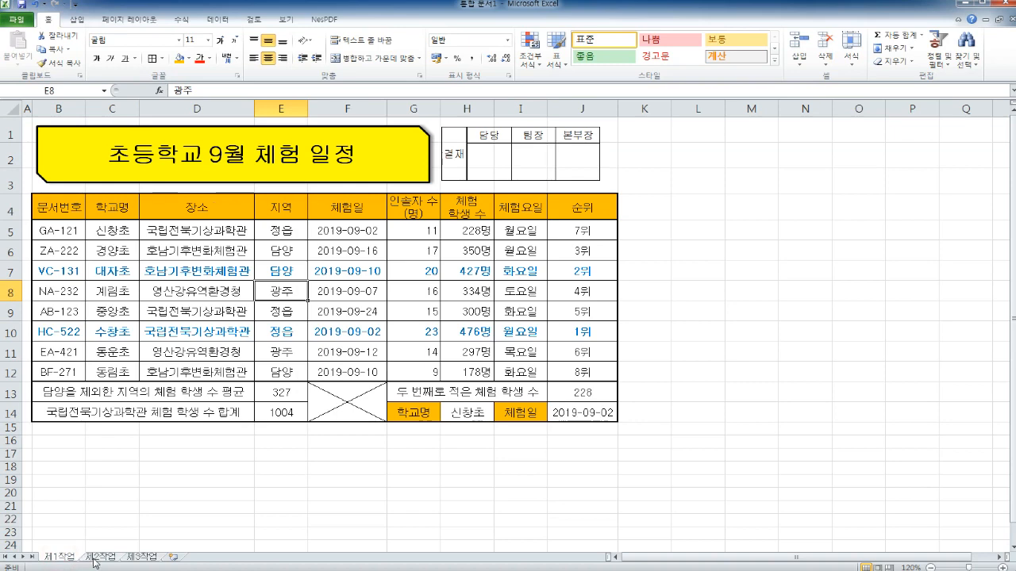
{"action": "key", "text": "alt+Tab"}
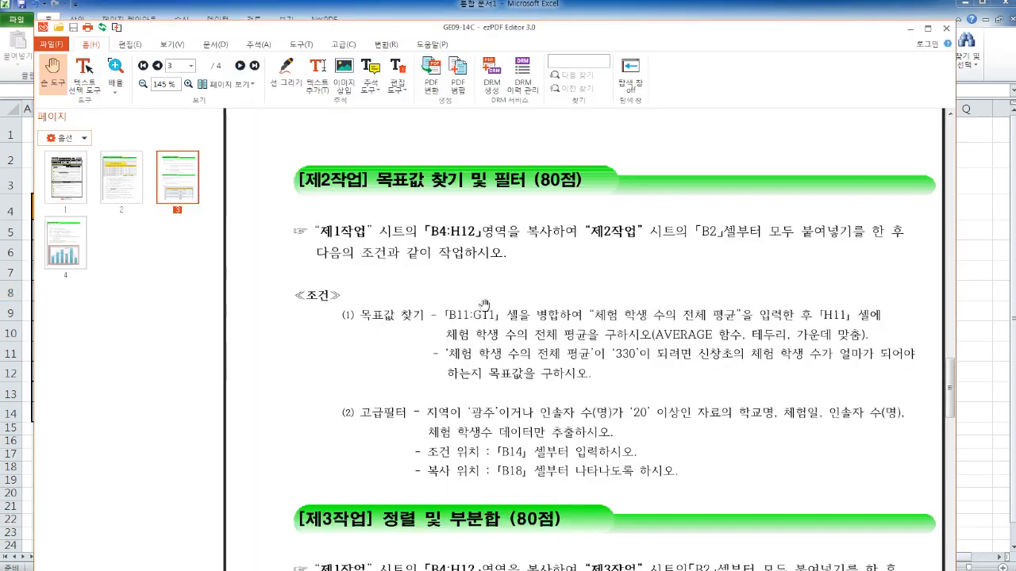
{"action": "scroll", "coordinate": [476, 246], "scroll_direction": "down", "scroll_amount": 1}
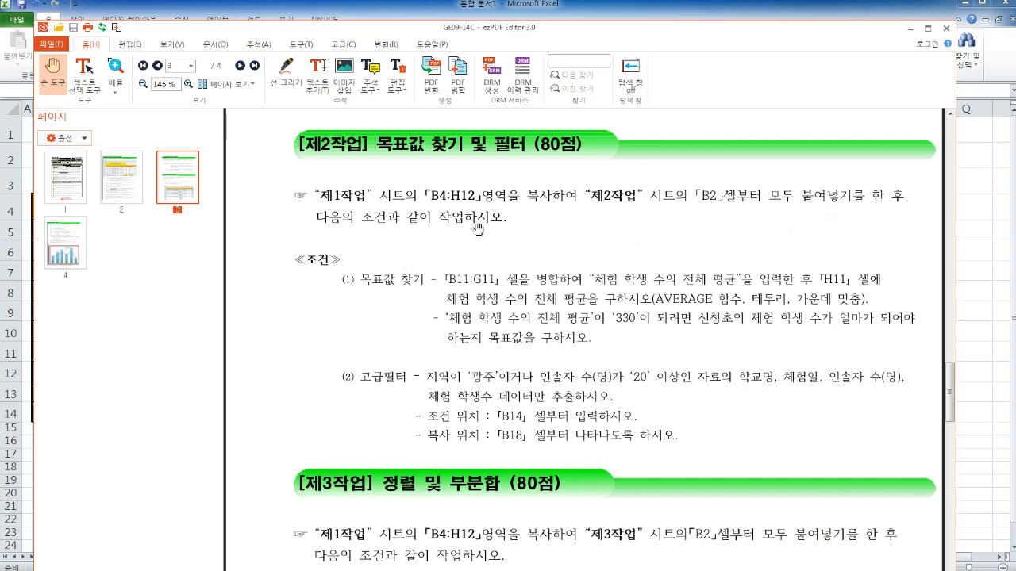
{"action": "key", "text": "alt+Tab"}
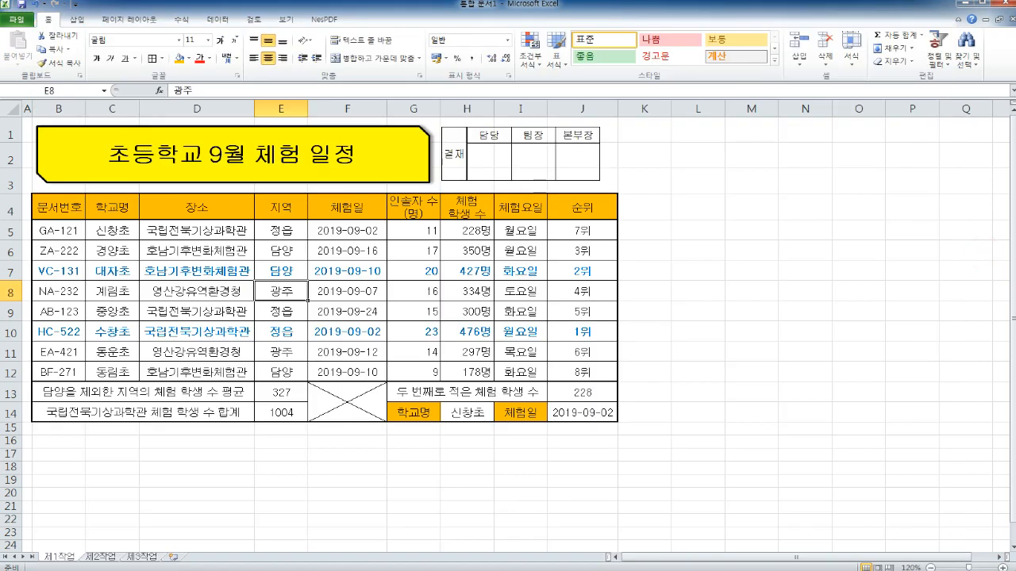
Step: Copy the range B4:H12 from the 제1작업 sheet and paste it at B2 on the 제2작업 sheet
{"action": "left_click_drag", "start_coordinate": [52, 203], "coordinate": [464, 372]}
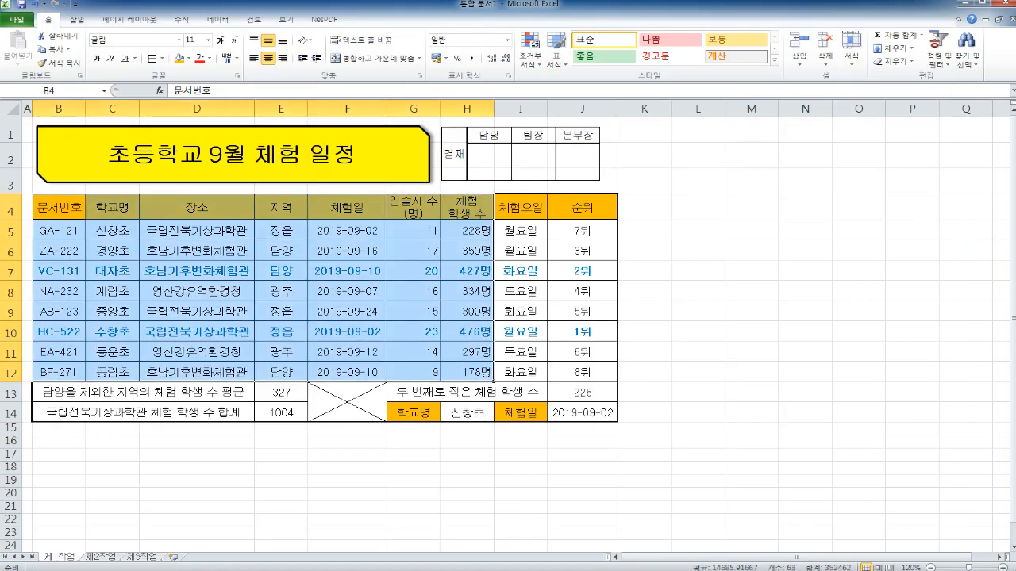
{"action": "key", "text": "ctrl+c"}
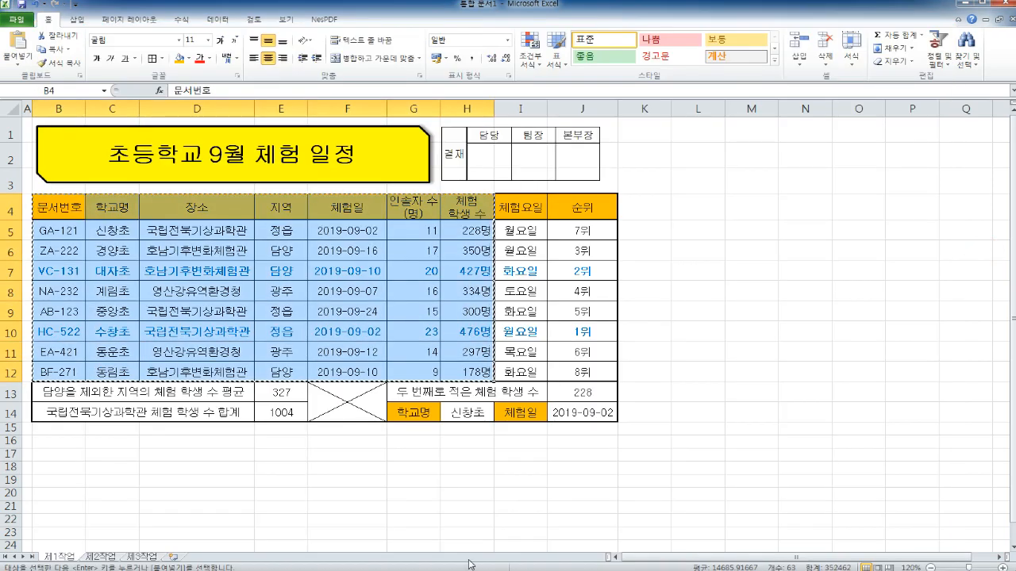
{"action": "left_click", "coordinate": [99, 557]}
{"action": "left_click", "coordinate": [41, 133]}
{"action": "key", "text": "ctrl+v"}
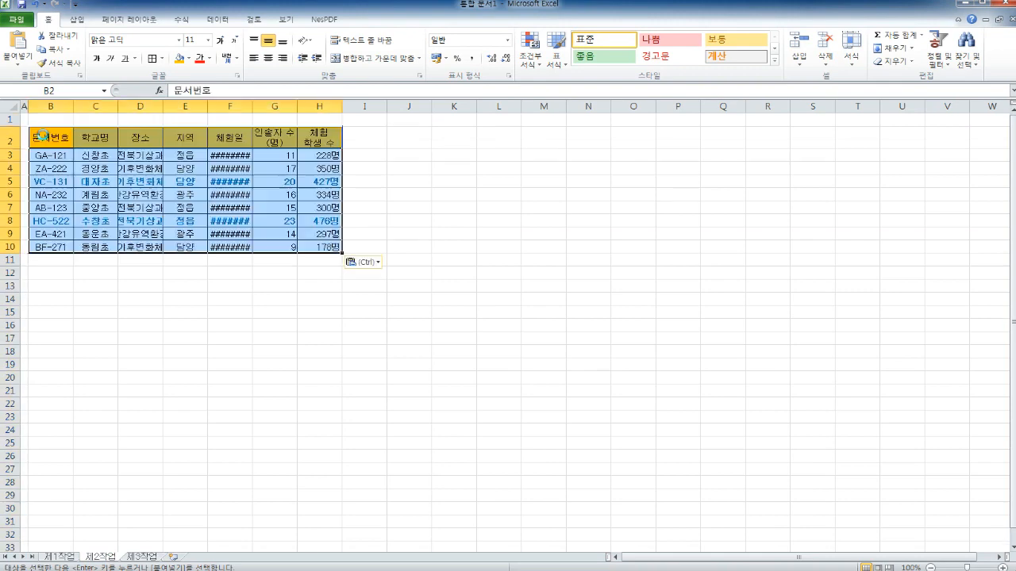
Step: Autofit the 장소 and 체험일 columns of the pasted table to their contents
{"action": "left_click", "coordinate": [1003, 568]}
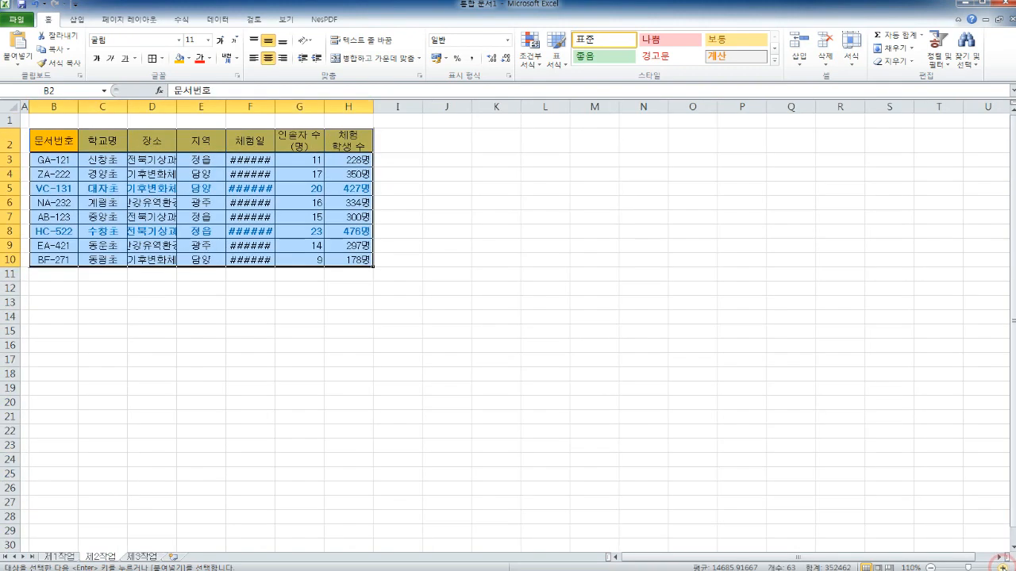
{"action": "double_click", "coordinate": [176, 106]}
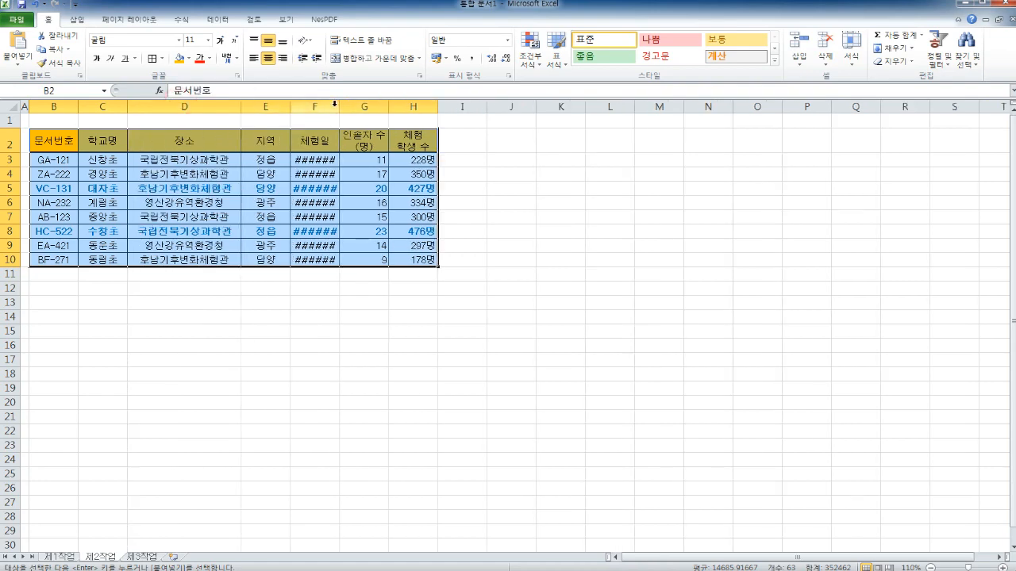
{"action": "left_click", "coordinate": [325, 106]}
{"action": "double_click", "coordinate": [340, 106]}
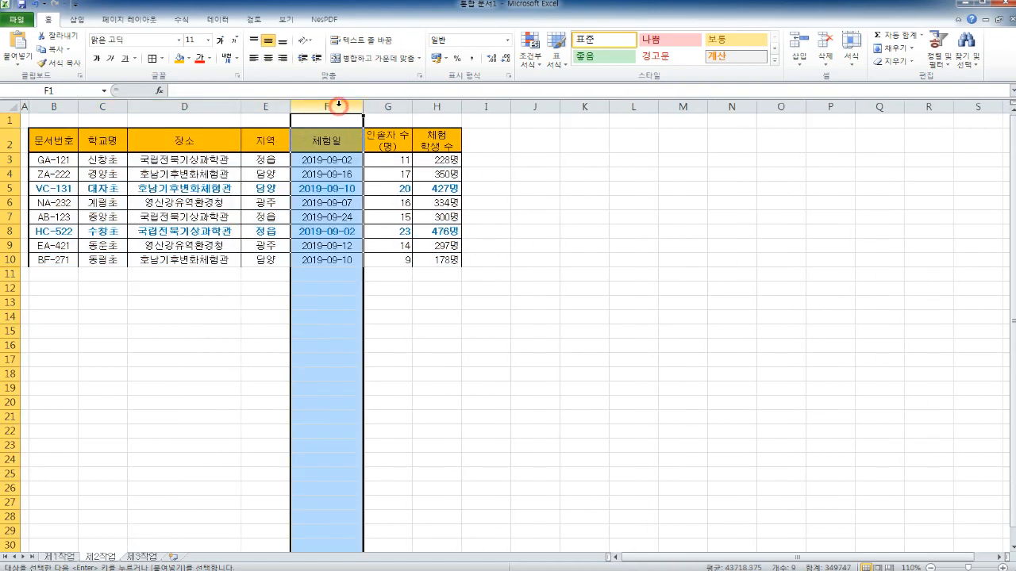
{"action": "left_click", "coordinate": [1003, 568]}
{"action": "left_click", "coordinate": [215, 340]}
{"action": "left_click", "coordinate": [73, 246]}
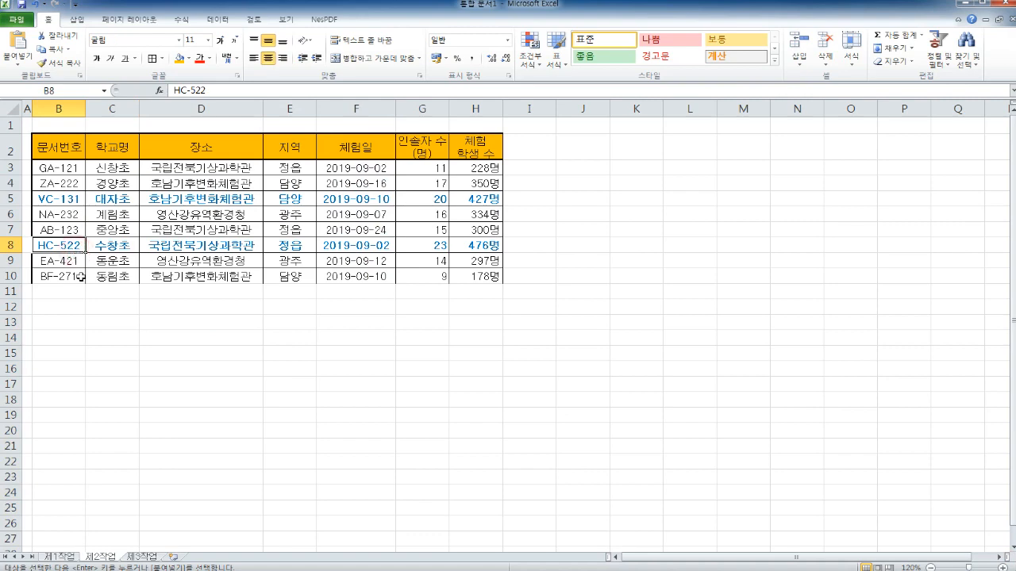
Step: Check the exam PDF in ezPDF Editor, then in Excel merge and center B11:G11 and enter "체험 학생 수의 전체 평균"
{"action": "key", "text": "alt+Tab"}
{"action": "scroll", "coordinate": [483, 269], "scroll_direction": "down", "scroll_amount": 1}
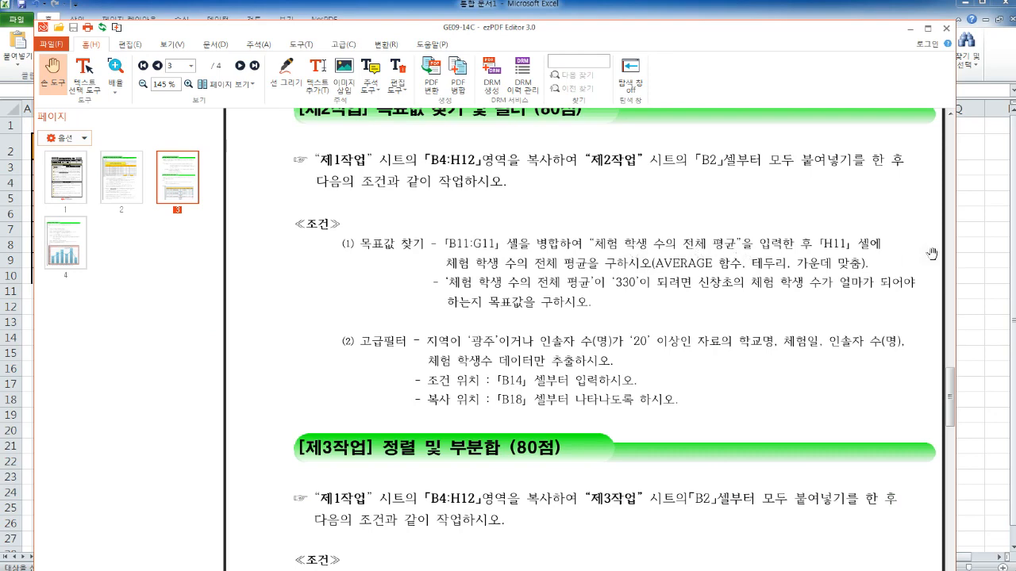
{"action": "left_click", "coordinate": [970, 252]}
{"action": "left_click_drag", "start_coordinate": [54, 295], "coordinate": [406, 293]}
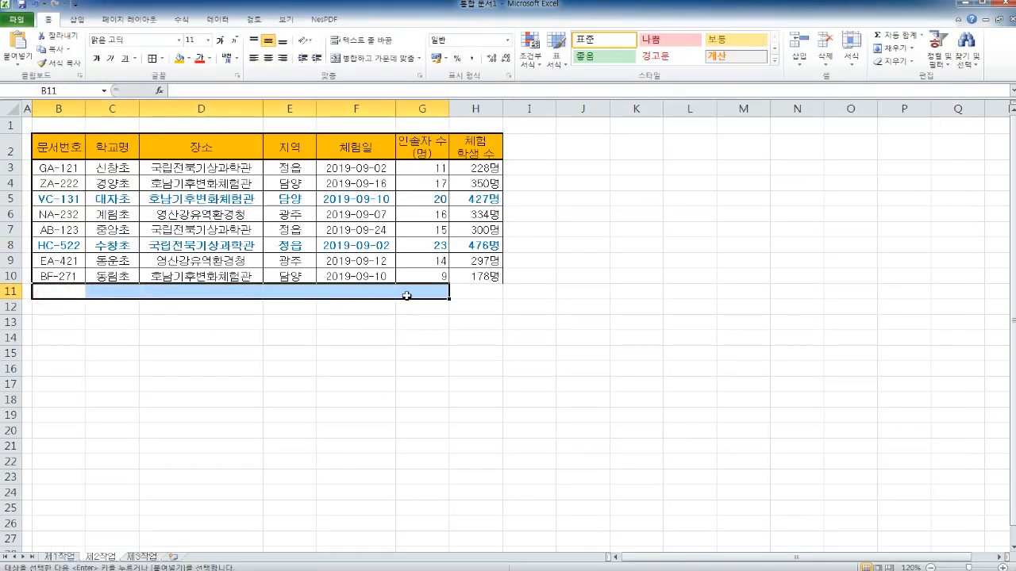
{"action": "left_click", "coordinate": [372, 59]}
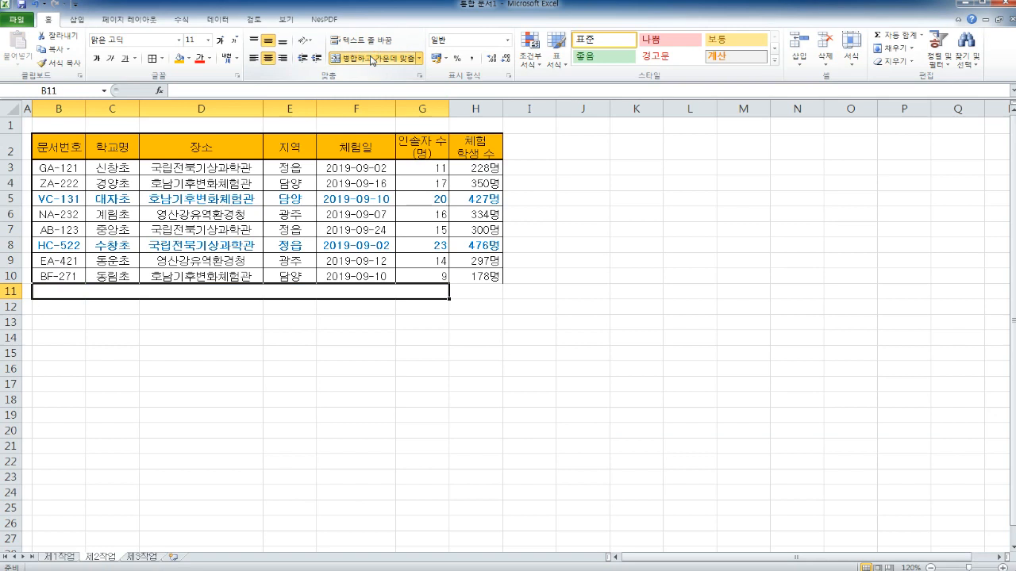
{"action": "type", "text": "체험 학생 수의 전체 평규"}
{"action": "key", "text": "Return"}
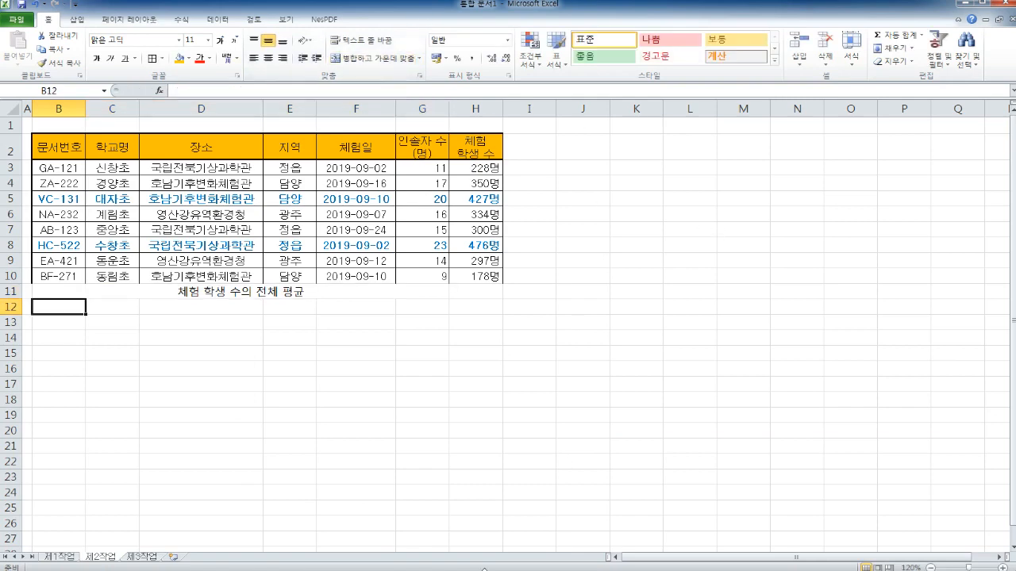
Step: Check the average condition in the exam PDF and calculate the average of H3:H10 in cell H11 with AVERAGE
{"action": "left_click", "coordinate": [511, 570]}
{"action": "scroll", "coordinate": [594, 299], "scroll_direction": "down", "scroll_amount": 1}
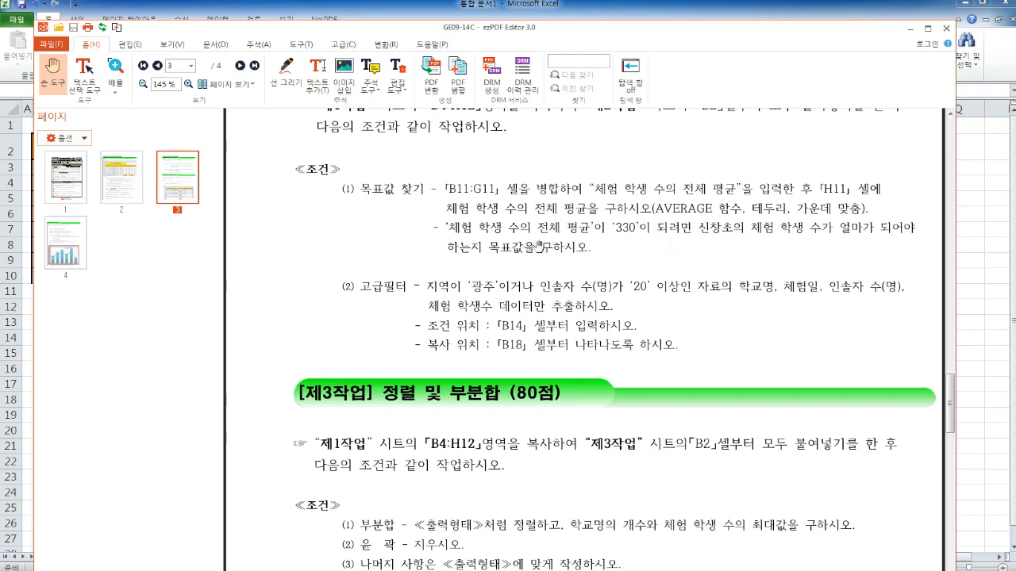
{"action": "left_click", "coordinate": [988, 248]}
{"action": "left_click", "coordinate": [478, 290]}
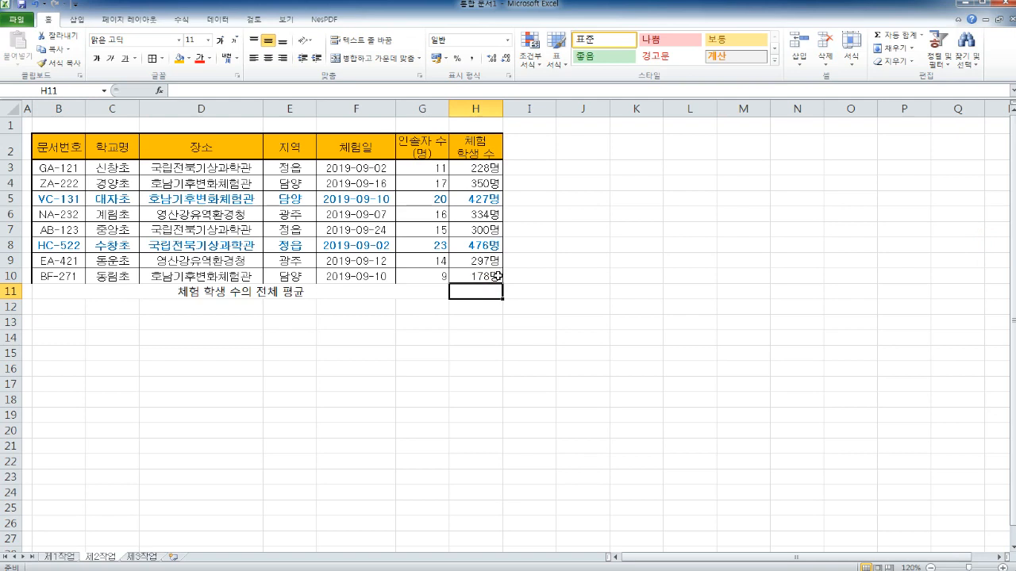
{"action": "left_click", "coordinate": [921, 35]}
{"action": "left_click", "coordinate": [901, 66]}
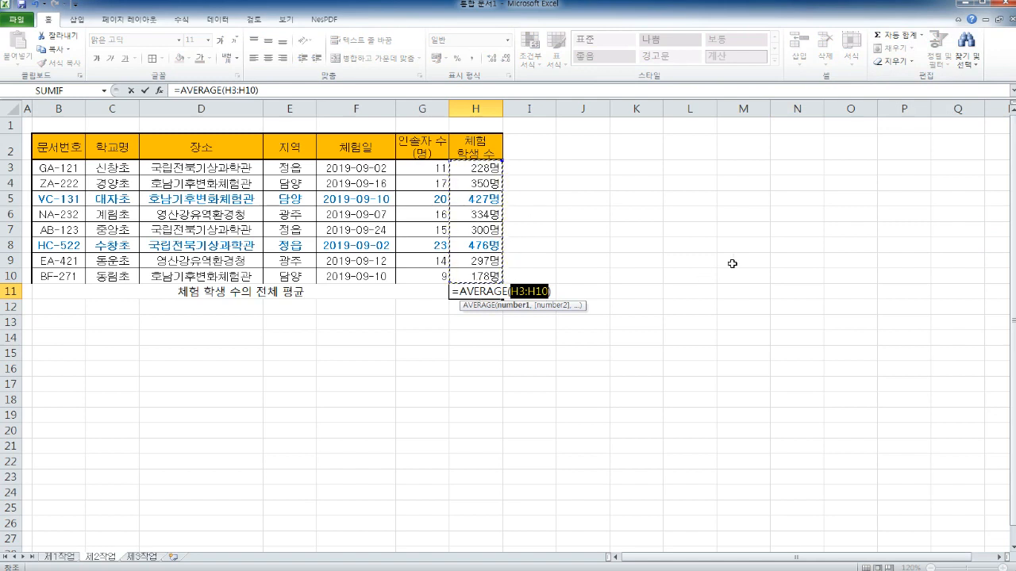
{"action": "key", "text": "Return"}
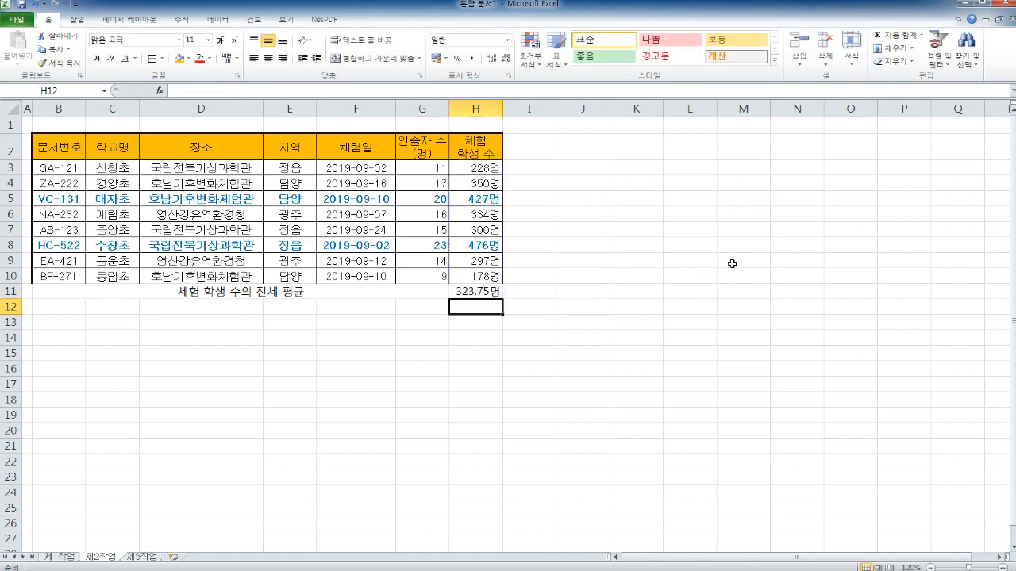
Step: Examine the 목표값 찾기 condition in the exam PDF in ezPDF Editor and locate the average and 신창초 student-count cells in Excel
{"action": "left_click", "coordinate": [457, 291]}
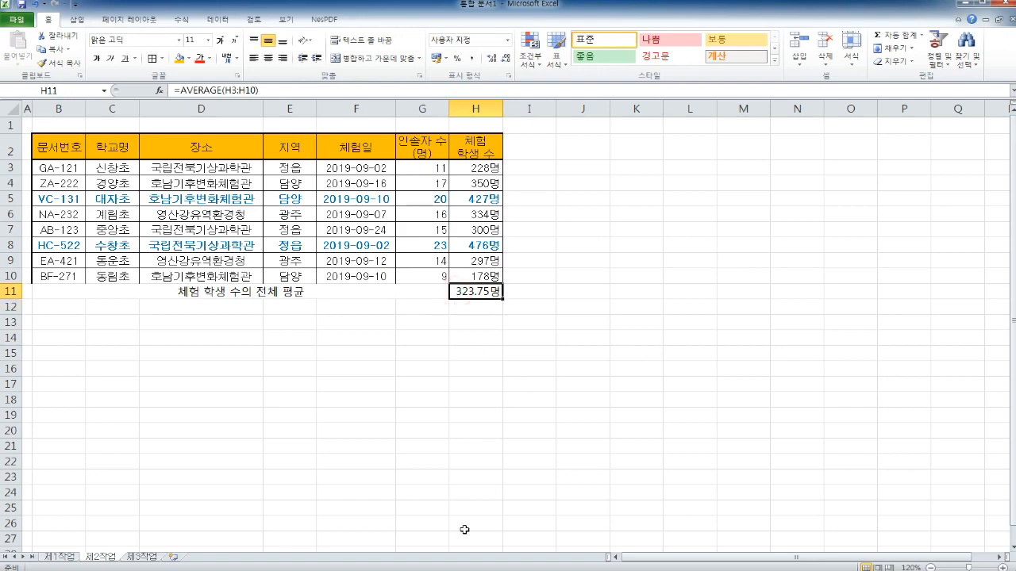
{"action": "left_click", "coordinate": [467, 570]}
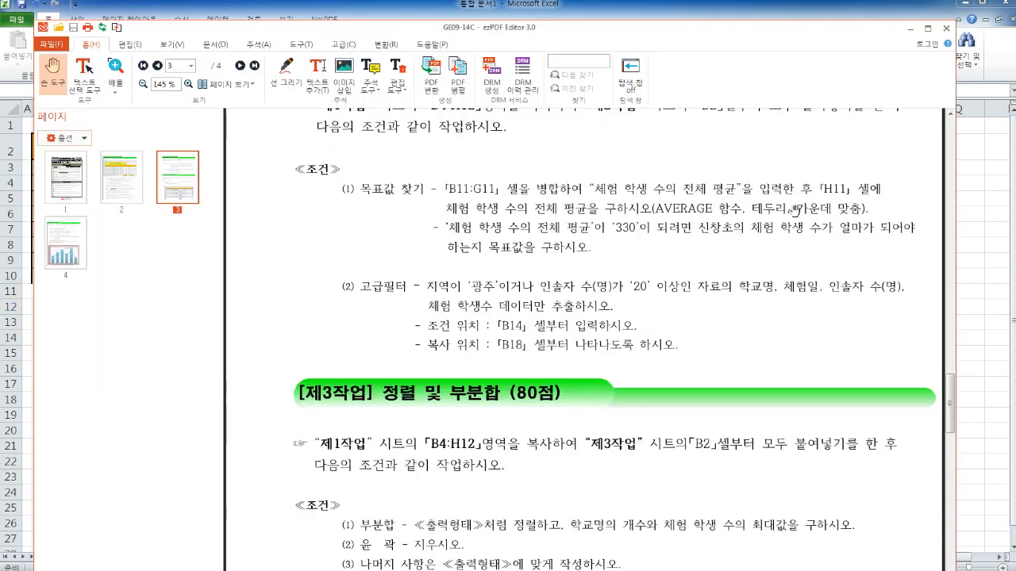
{"action": "scroll", "coordinate": [795, 212], "scroll_direction": "down", "scroll_amount": 1}
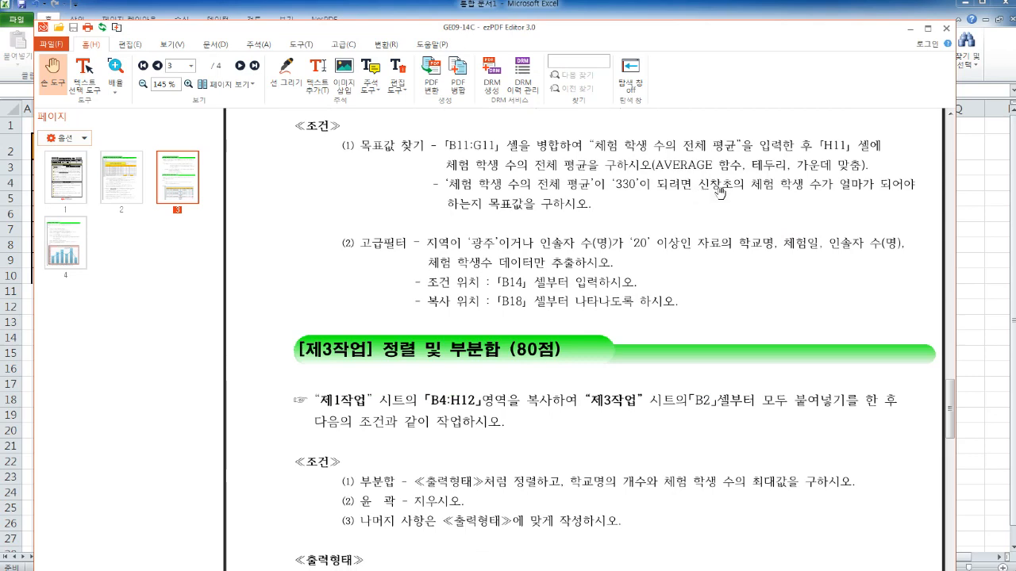
{"action": "left_click", "coordinate": [1003, 211]}
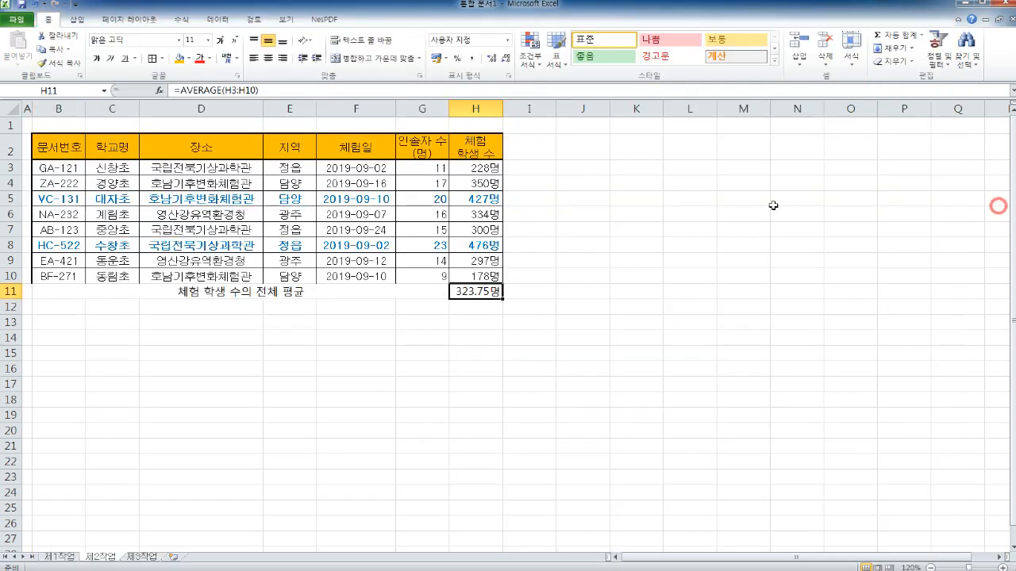
{"action": "left_click", "coordinate": [482, 169]}
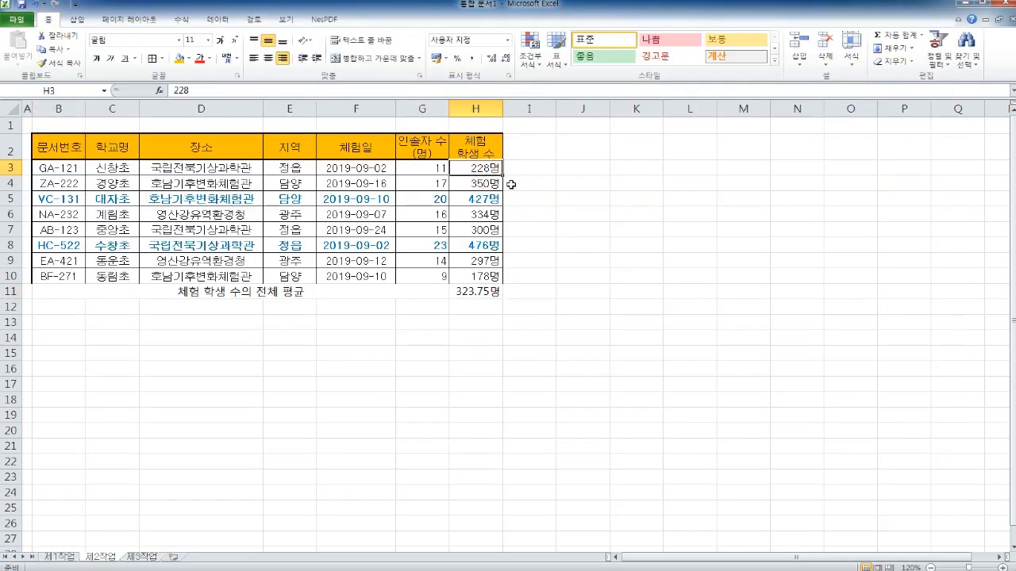
{"action": "key", "text": "alt+Tab"}
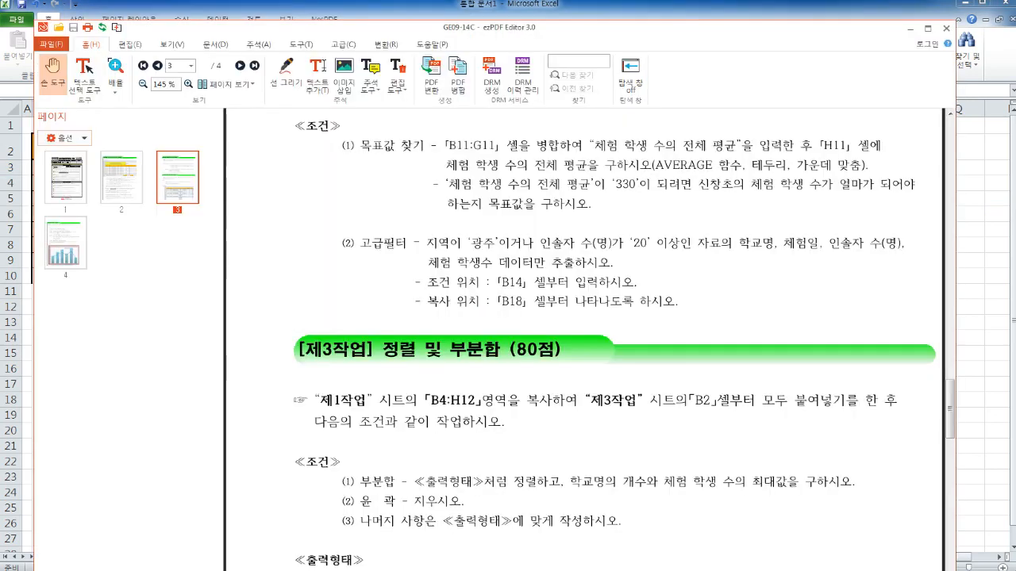
{"action": "key", "text": "alt+Tab"}
{"action": "left_click", "coordinate": [463, 308]}
{"action": "left_click", "coordinate": [467, 290]}
{"action": "left_click", "coordinate": [487, 167]}
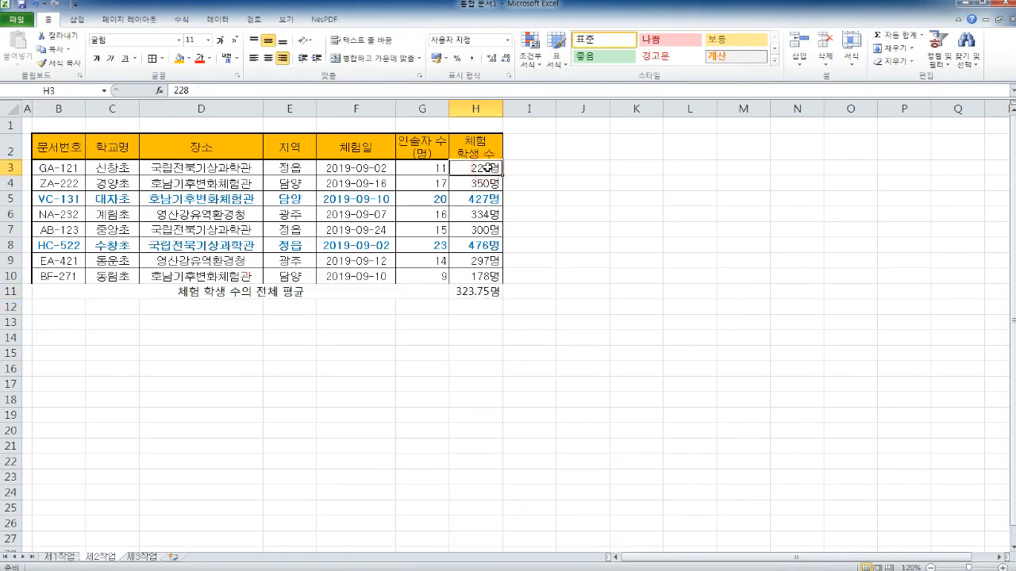
Step: Start a 목표값 찾기 goal seek on the average in H11, check the target in the exam PDF and set the target value to 330
{"action": "left_click", "coordinate": [484, 291]}
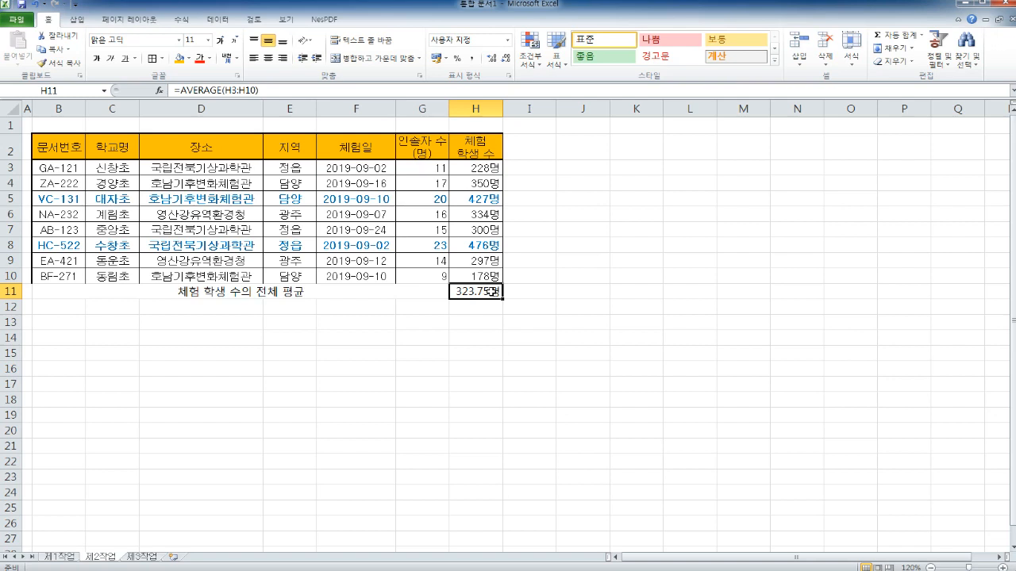
{"action": "left_click", "coordinate": [213, 19]}
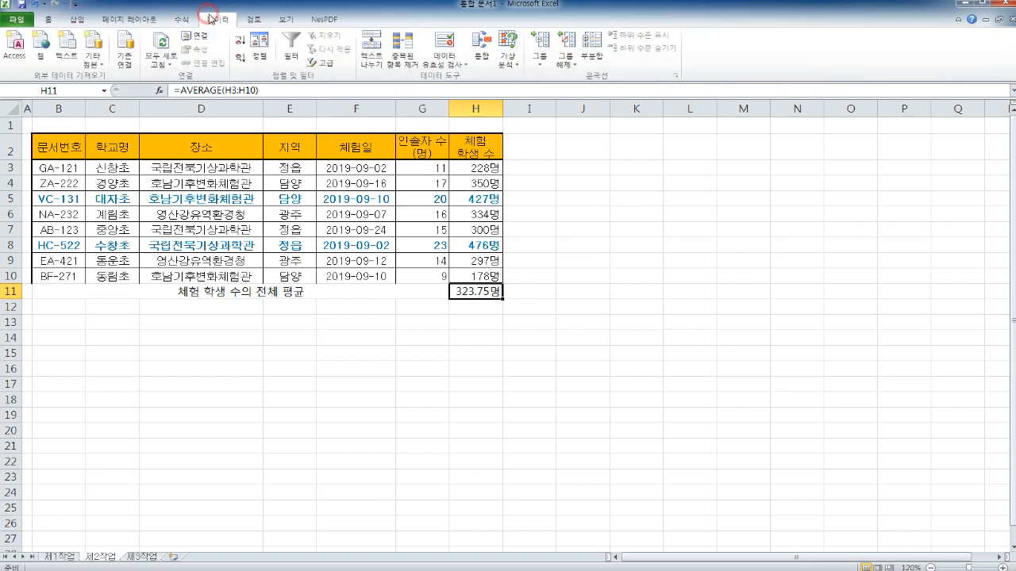
{"action": "left_click", "coordinate": [509, 57]}
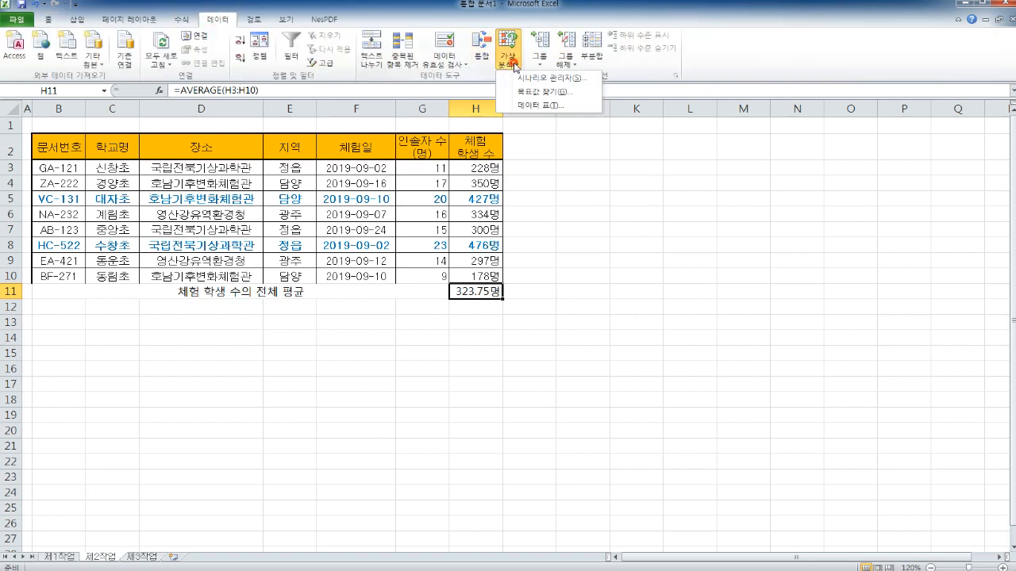
{"action": "left_click", "coordinate": [548, 94]}
{"action": "double_click", "coordinate": [702, 183]}
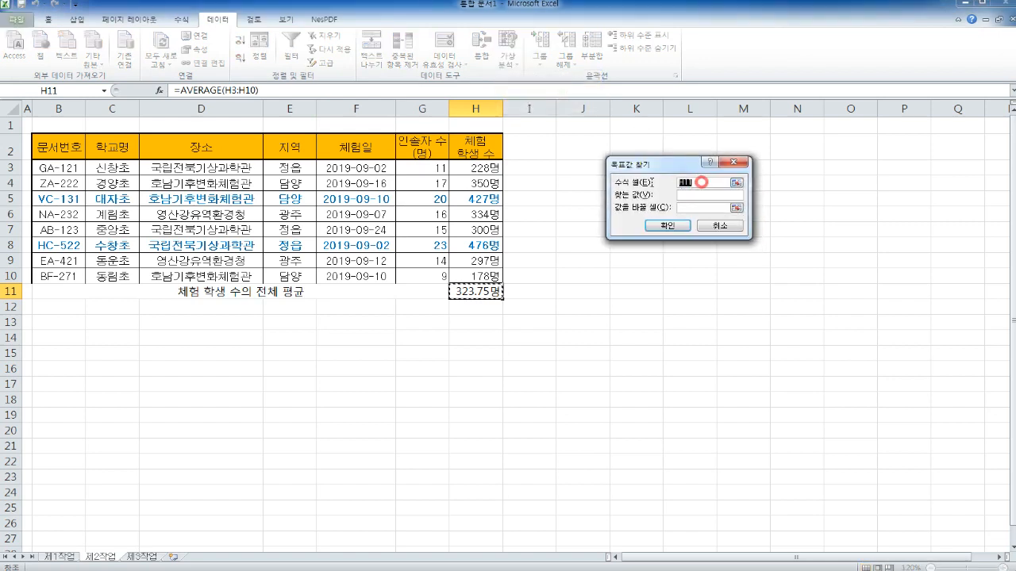
{"action": "left_click_drag", "start_coordinate": [679, 162], "coordinate": [656, 151]}
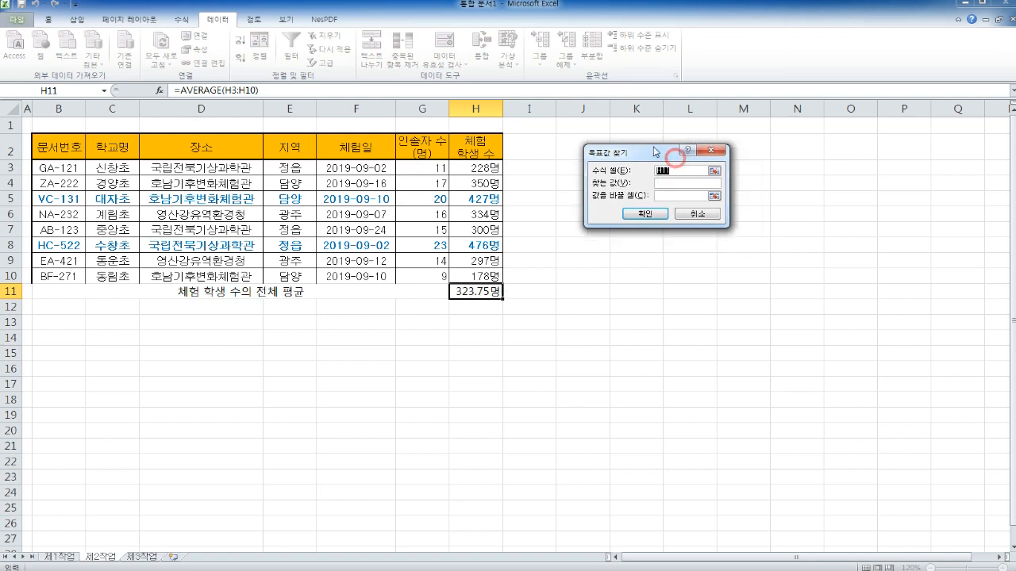
{"action": "left_click", "coordinate": [679, 182]}
{"action": "left_click", "coordinate": [668, 183]}
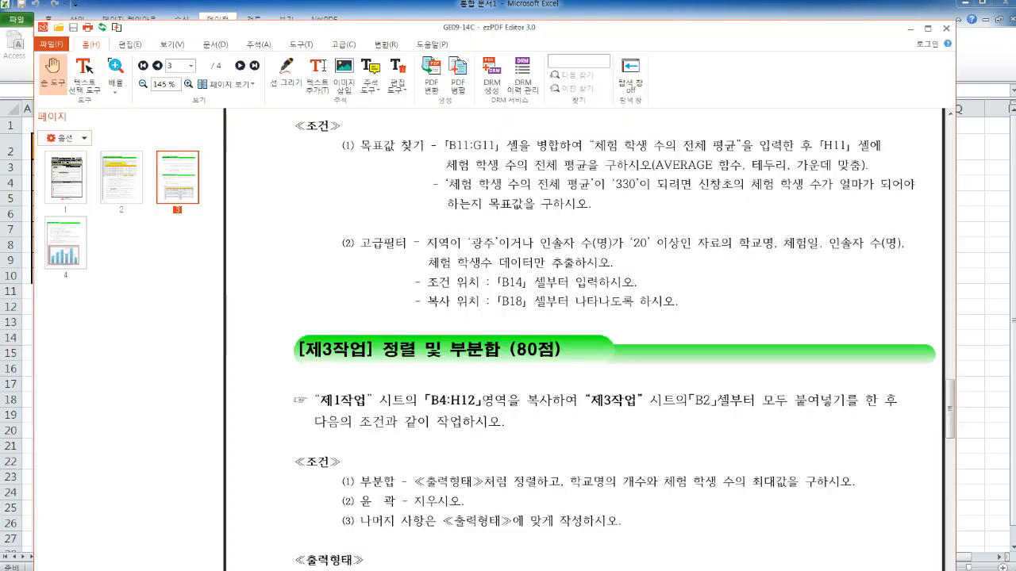
{"action": "key", "text": "alt+Tab"}
{"action": "left_click", "coordinate": [706, 182]}
{"action": "type", "text": "330"}
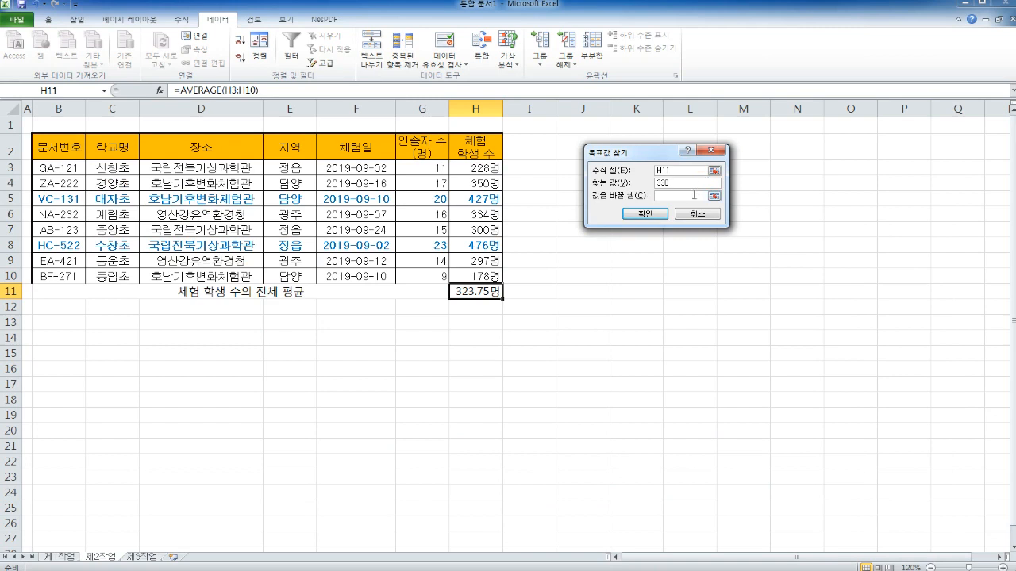
Step: Set H3, the 신창초 student count, as the goal seek's changing cell, then run it and accept the solution
{"action": "left_click", "coordinate": [693, 194]}
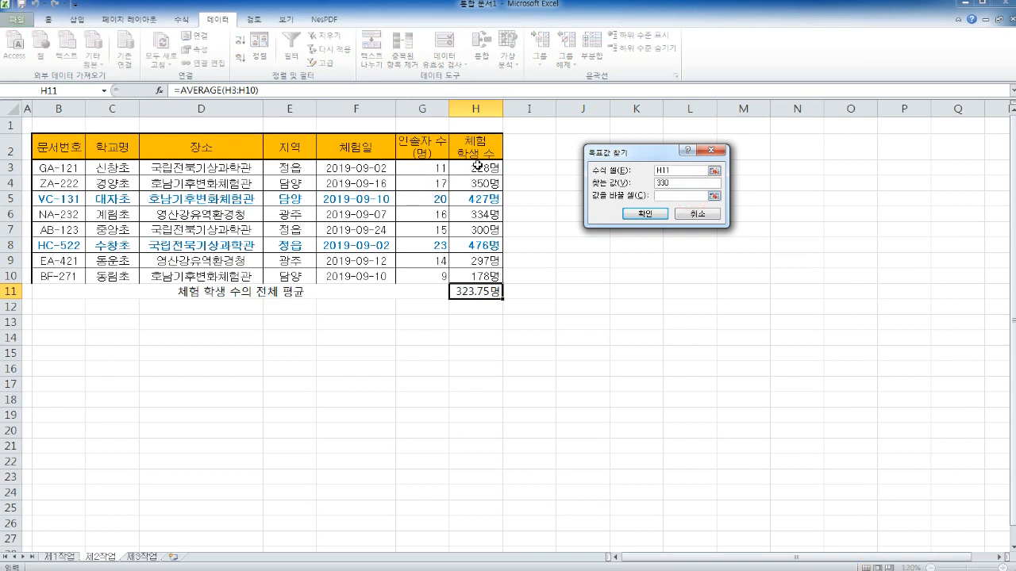
{"action": "left_click", "coordinate": [477, 168]}
{"action": "left_click", "coordinate": [658, 215]}
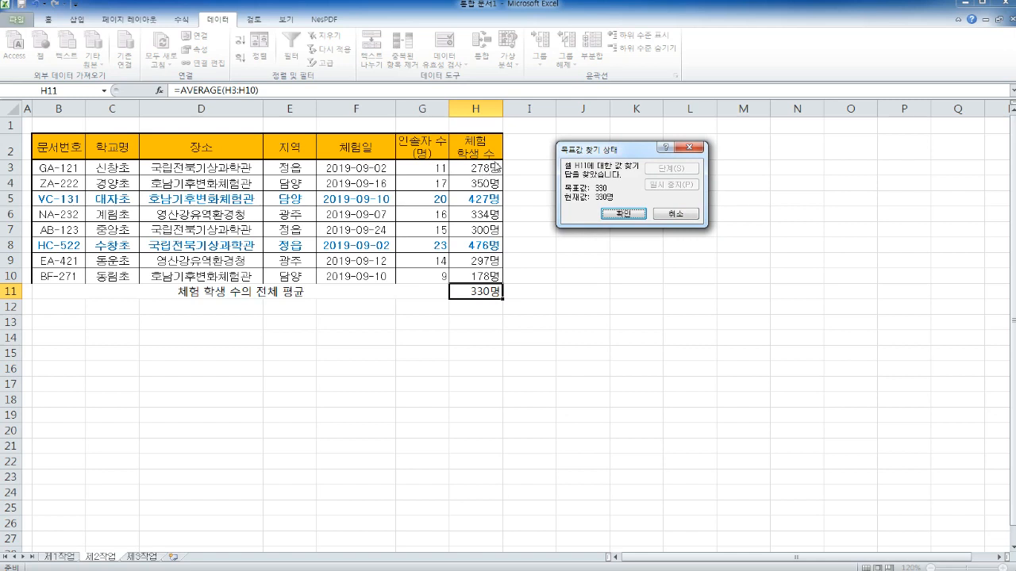
{"action": "left_click", "coordinate": [623, 213]}
Step: Apply all borders to the overall average row B11:H11
{"action": "left_click", "coordinate": [349, 312]}
{"action": "left_click_drag", "start_coordinate": [46, 294], "coordinate": [492, 292]}
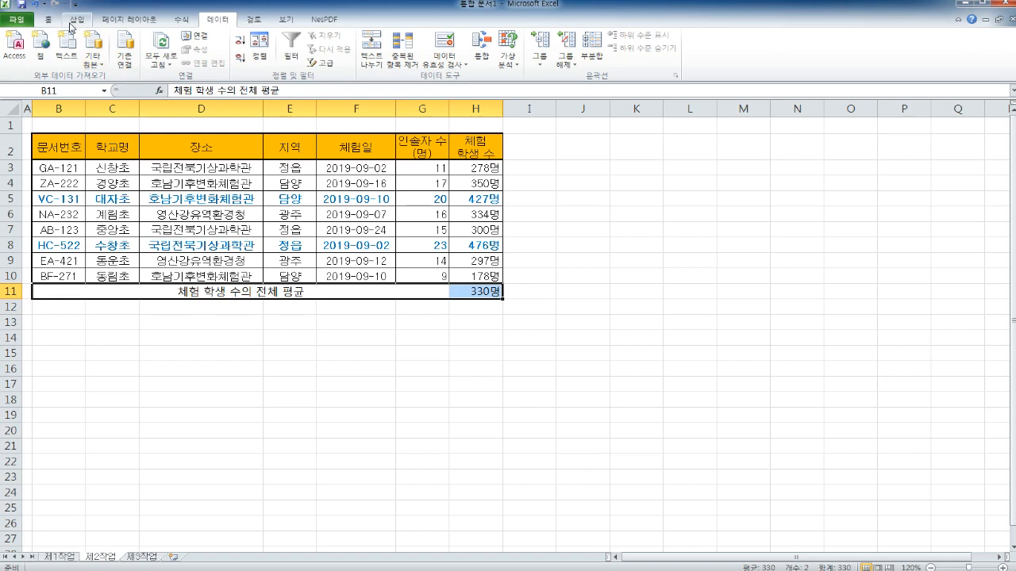
{"action": "left_click", "coordinate": [48, 19]}
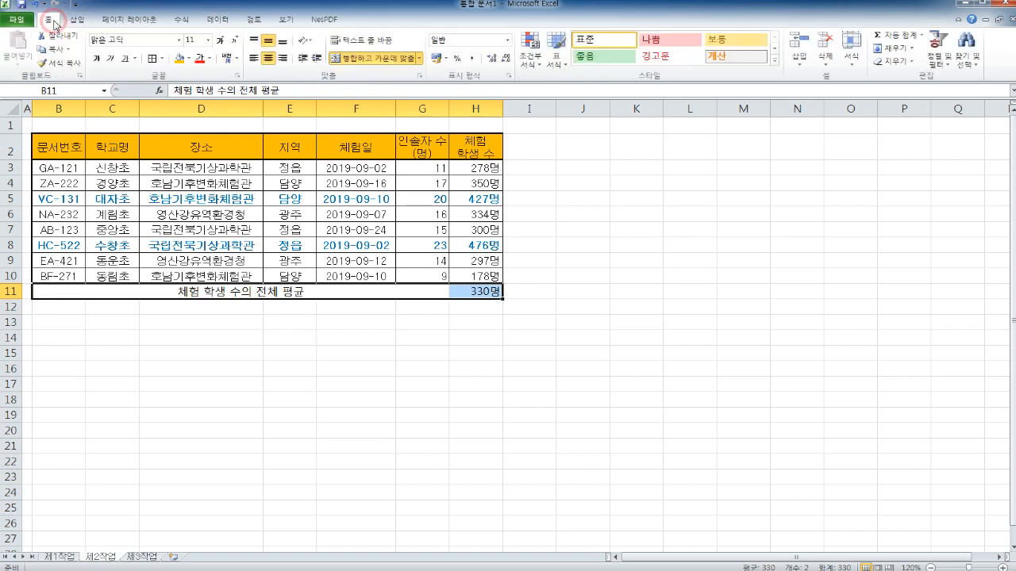
{"action": "left_click", "coordinate": [161, 60]}
{"action": "left_click", "coordinate": [175, 158]}
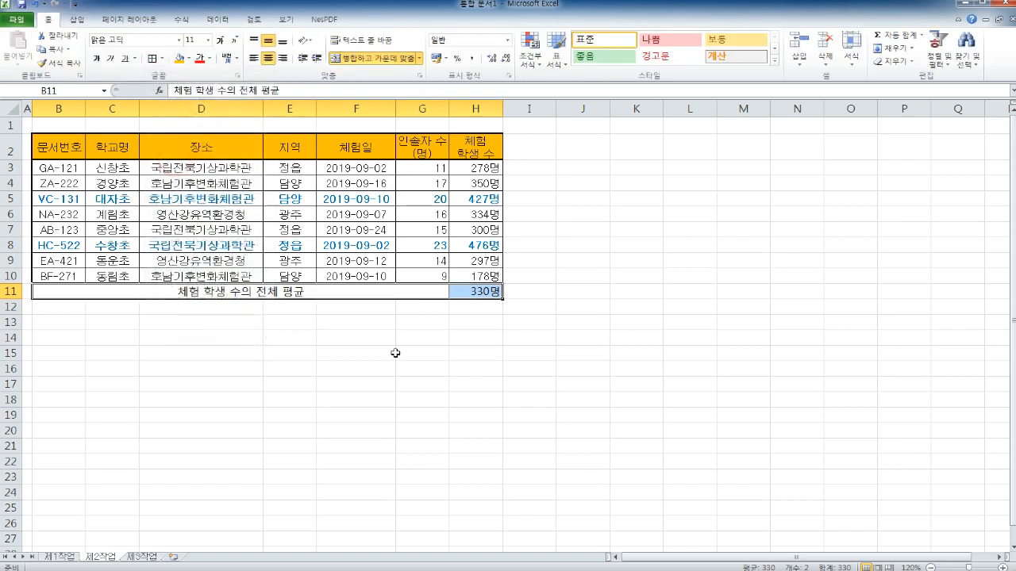
{"action": "left_click", "coordinate": [373, 317]}
{"action": "left_click", "coordinate": [237, 291]}
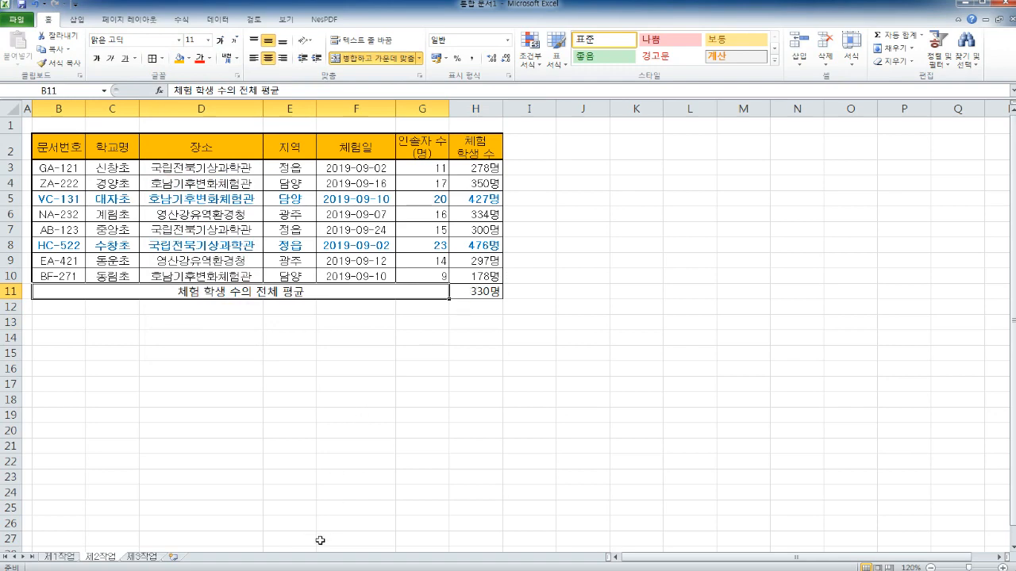
Step: Check the 고급필터 condition in the exam PDF in ezPDF Editor, then in Excel copy the 지역 and 인솔자 수(명) headers to B13
{"action": "left_click", "coordinate": [514, 570]}
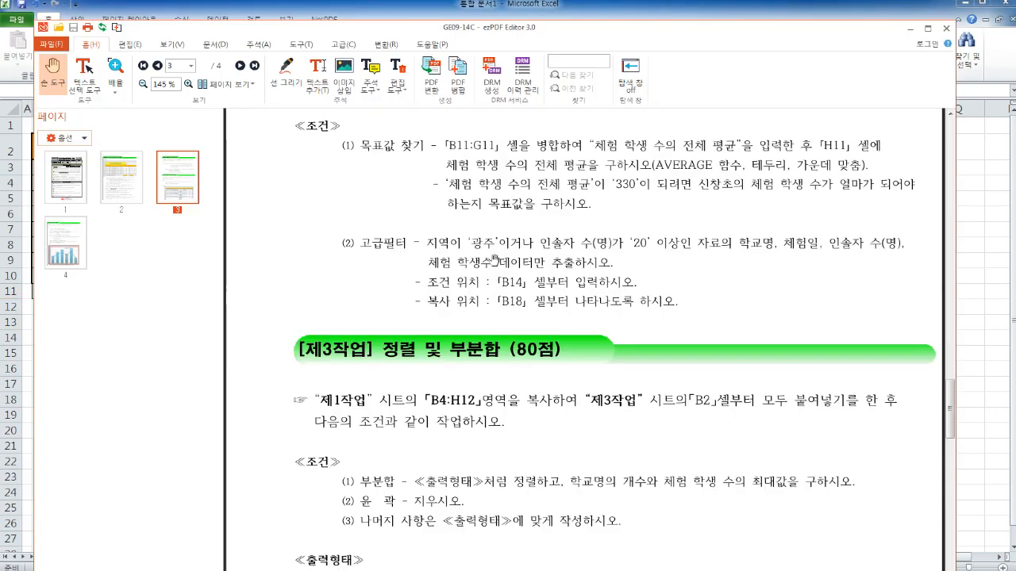
{"action": "left_click_drag", "start_coordinate": [493, 258], "coordinate": [461, 190]}
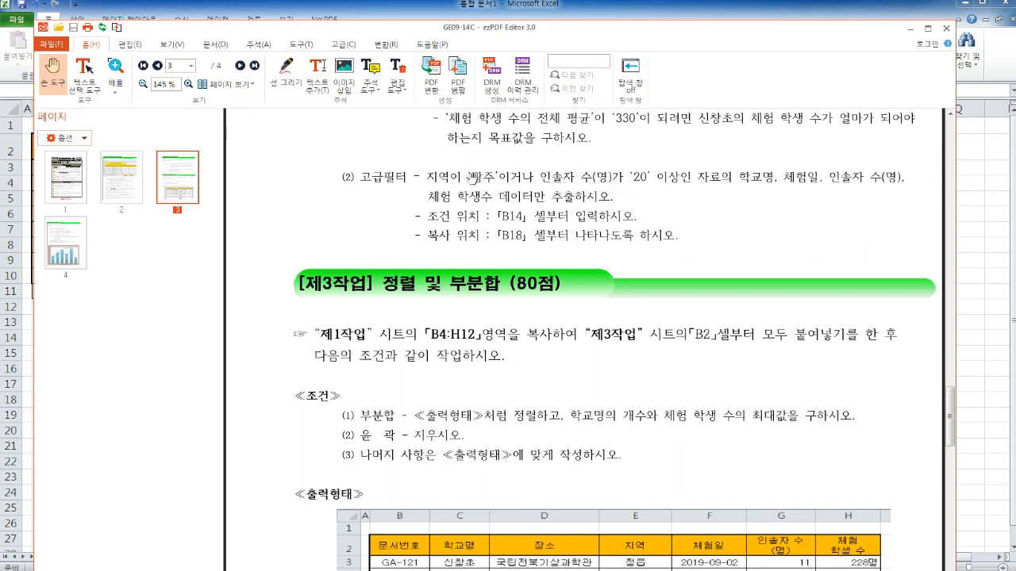
{"action": "left_click", "coordinate": [979, 275]}
{"action": "left_click", "coordinate": [277, 148]}
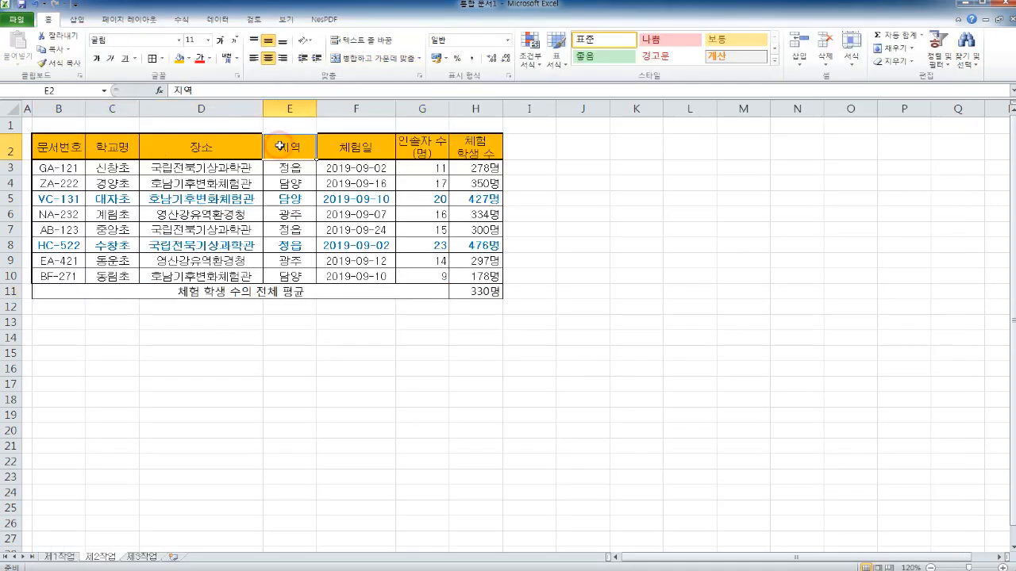
{"action": "left_click", "coordinate": [421, 143], "text": "ctrl"}
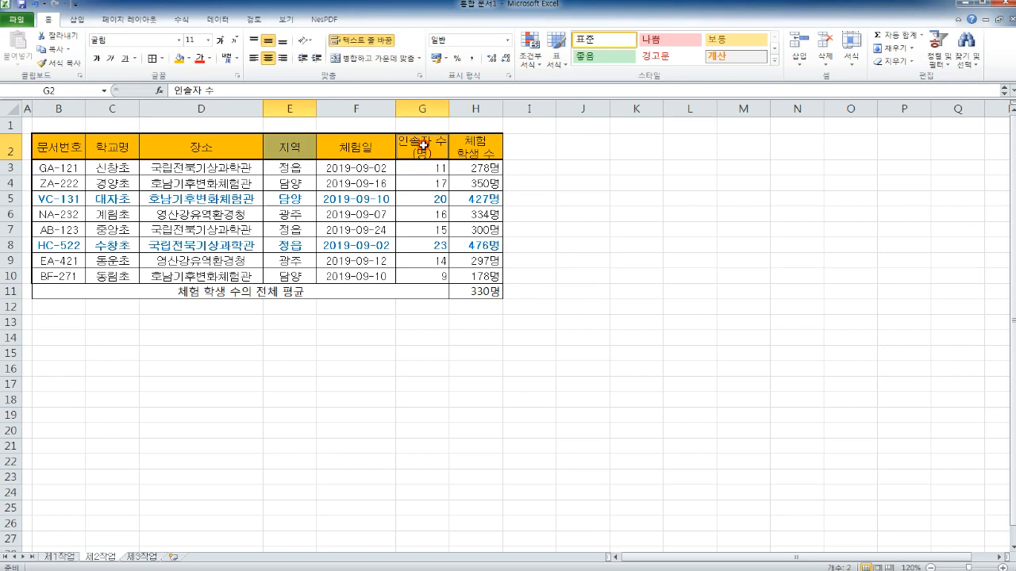
{"action": "key", "text": "ctrl+c"}
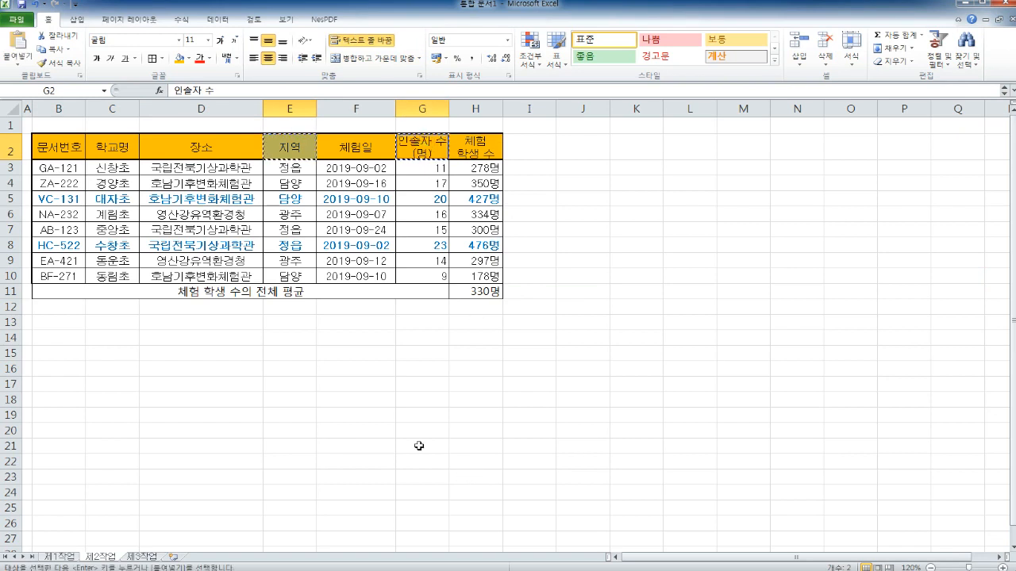
{"action": "left_click", "coordinate": [56, 318]}
{"action": "key", "text": "ctrl+v"}
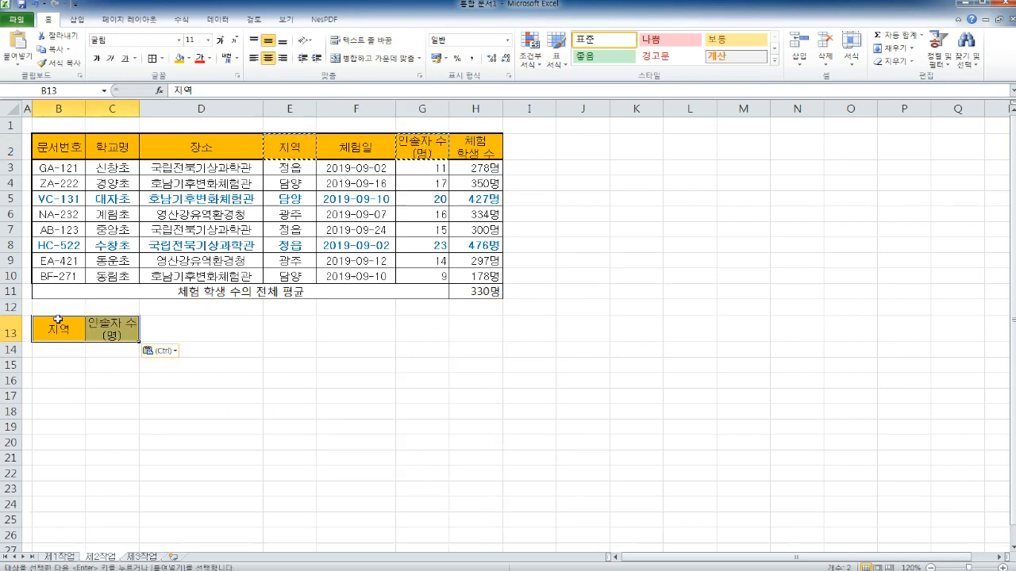
Step: Enter the OR criteria under the copied headers: 광주 in B14 and >=20 in C15
{"action": "left_click", "coordinate": [1002, 568]}
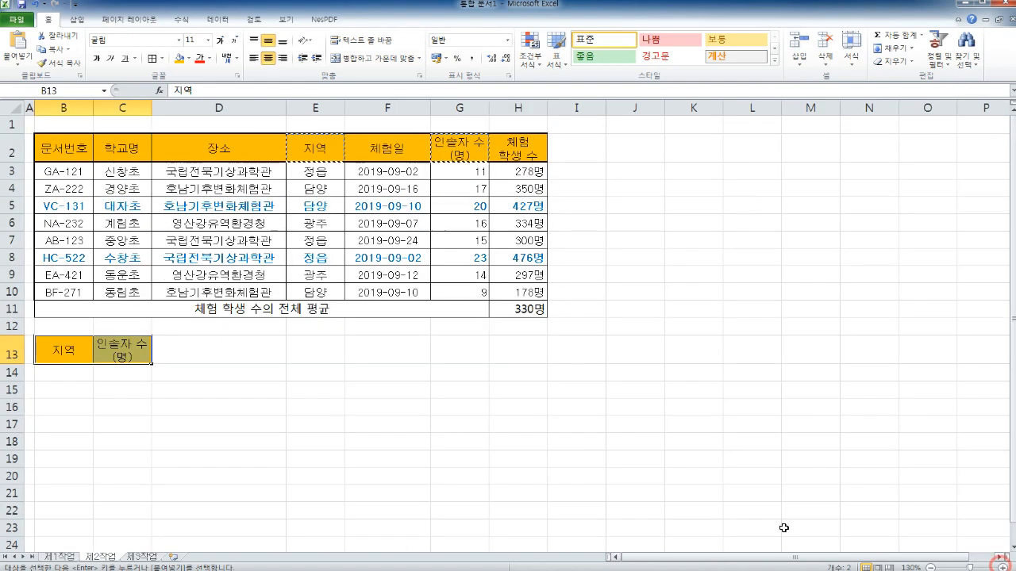
{"action": "left_click", "coordinate": [41, 368]}
{"action": "type", "text": "광주"}
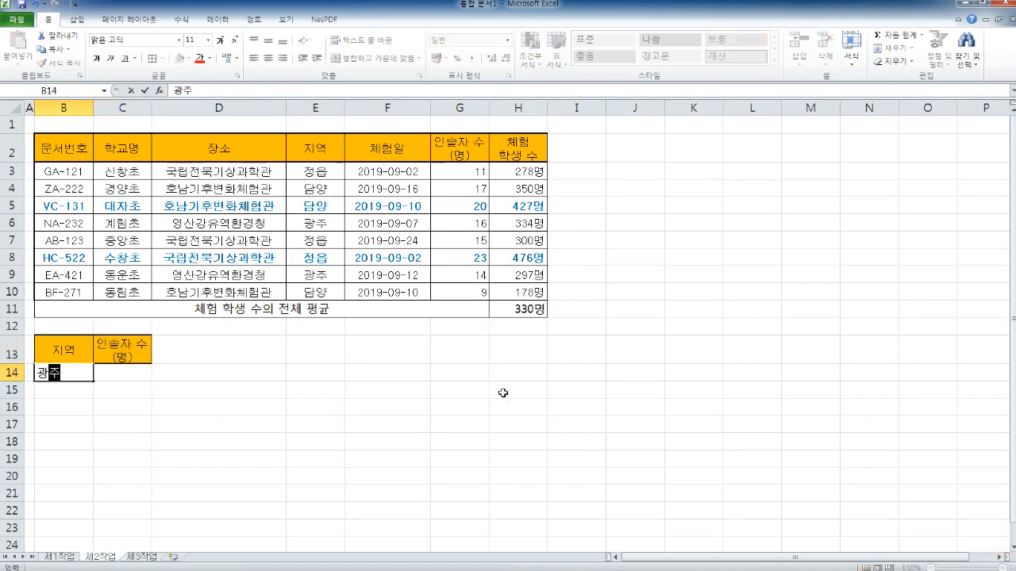
{"action": "key", "text": "Return"}
{"action": "left_click", "coordinate": [110, 378]}
{"action": "left_click", "coordinate": [115, 389]}
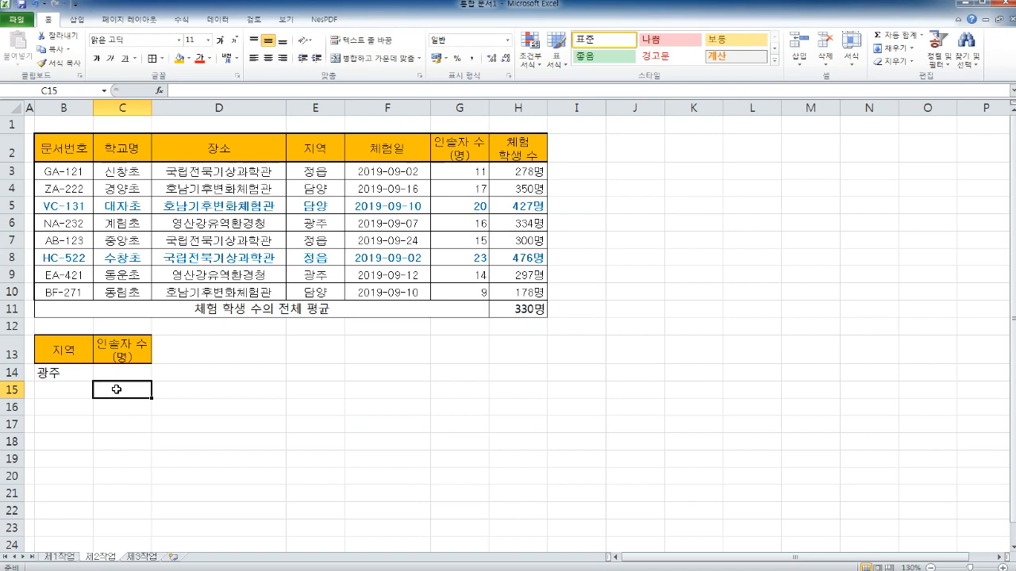
{"action": "left_click", "coordinate": [111, 378]}
{"action": "left_click", "coordinate": [113, 388]}
{"action": "type", "text": ">=20"}
{"action": "key", "text": "Return"}
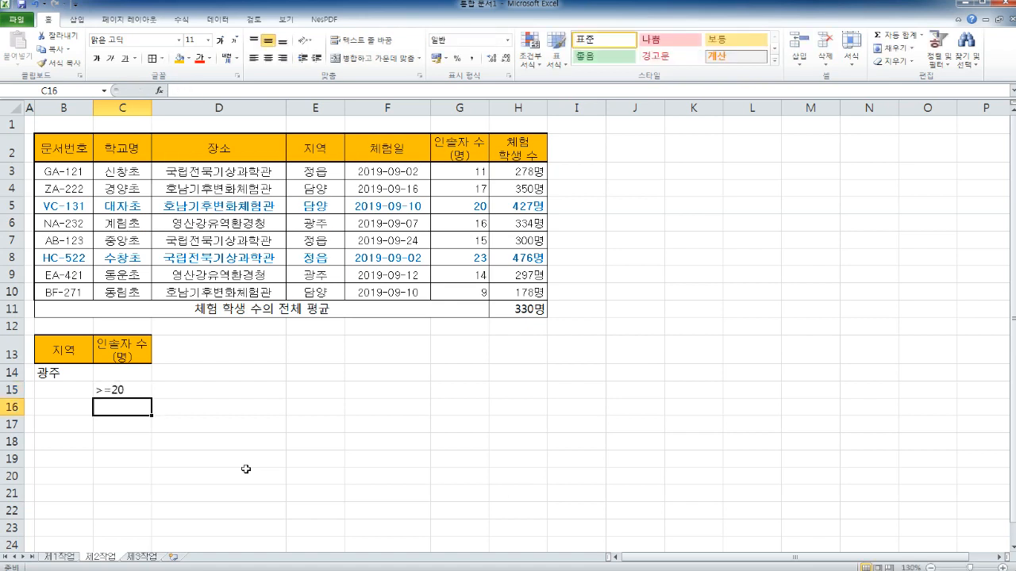
Step: Examine how the filter criteria are placed on separate rows in B14:C14 and C15
{"action": "left_click", "coordinate": [133, 391]}
{"action": "left_click", "coordinate": [133, 373]}
{"action": "left_click", "coordinate": [57, 373]}
{"action": "left_click_drag", "start_coordinate": [58, 373], "coordinate": [147, 373]}
{"action": "left_click", "coordinate": [131, 389]}
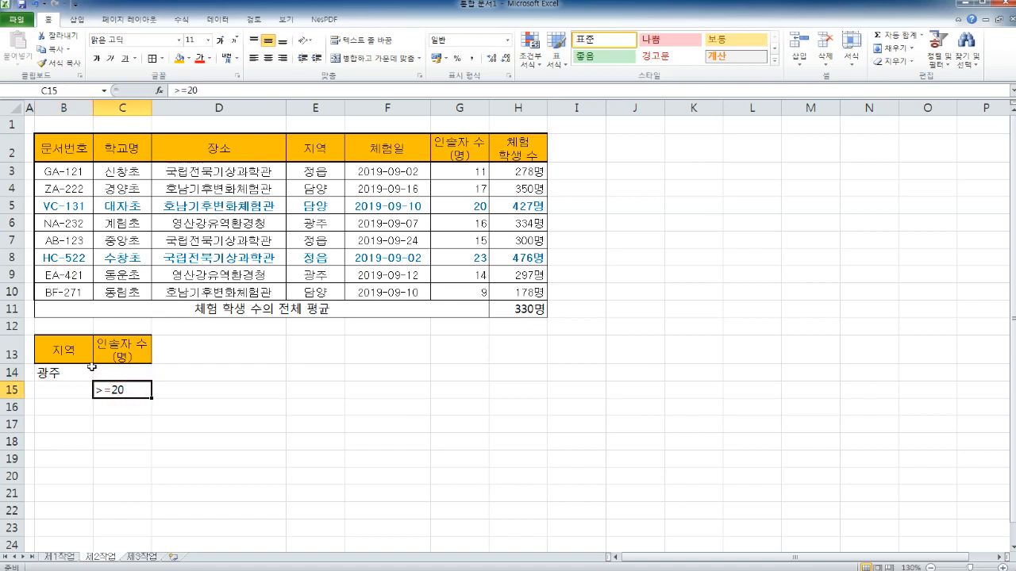
{"action": "left_click_drag", "start_coordinate": [55, 374], "coordinate": [148, 372]}
{"action": "left_click", "coordinate": [115, 391]}
Step: Check the fields to extract in the exam PDF, then in Excel copy the 학교명, 체험일, 인솔자 수(명) and 체험 학생 수 headers to B18
{"action": "key", "text": "alt+Tab"}
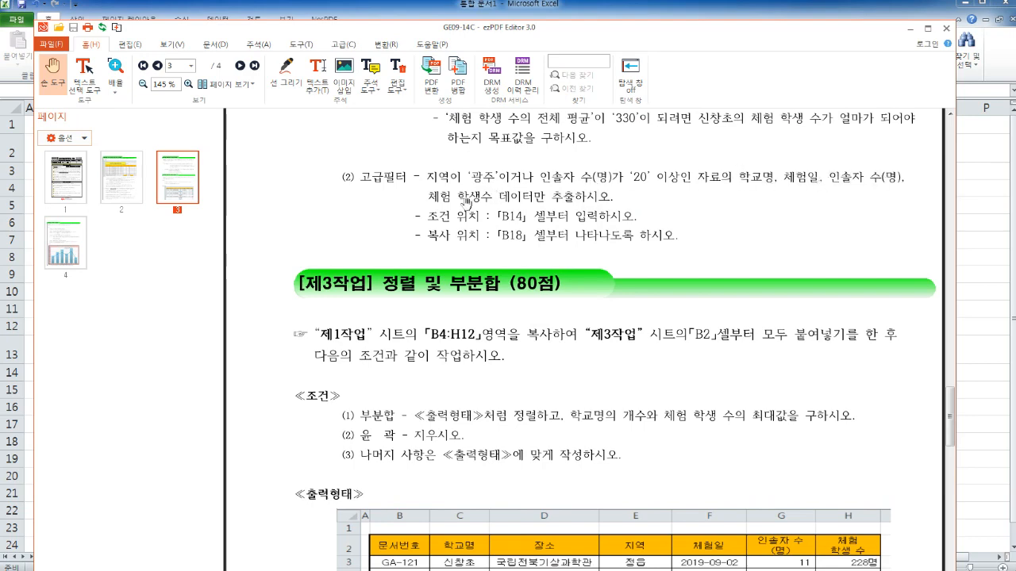
{"action": "scroll", "coordinate": [578, 230], "scroll_direction": "up", "scroll_amount": 5}
{"action": "scroll", "coordinate": [579, 233], "scroll_direction": "down", "scroll_amount": 1}
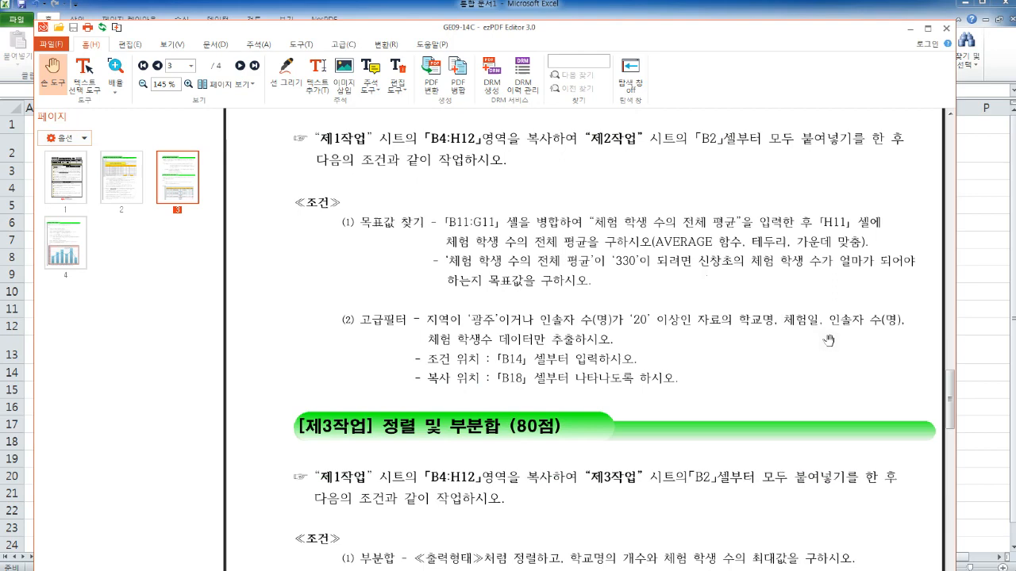
{"action": "key", "text": "alt+Tab"}
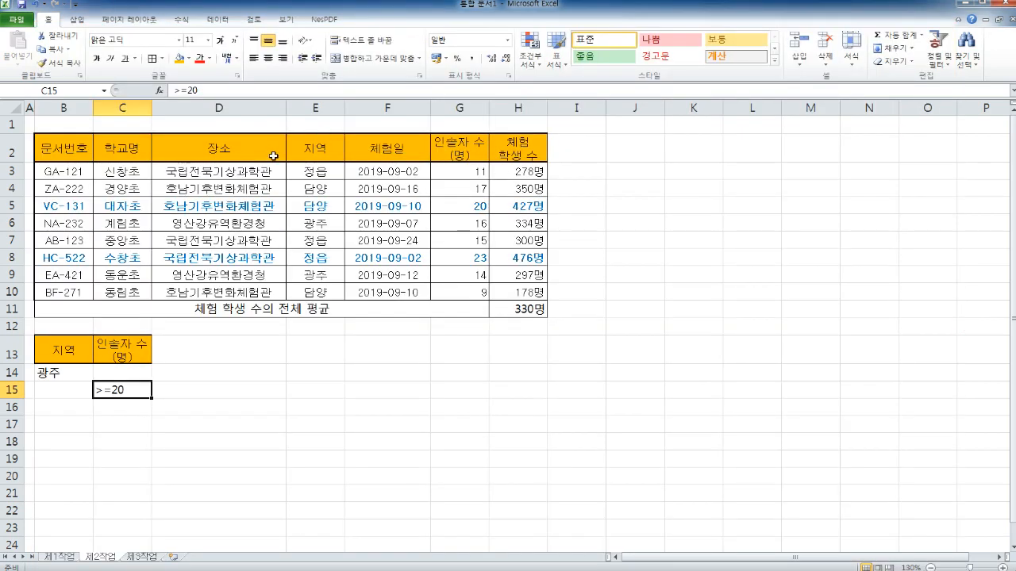
{"action": "left_click", "coordinate": [135, 153]}
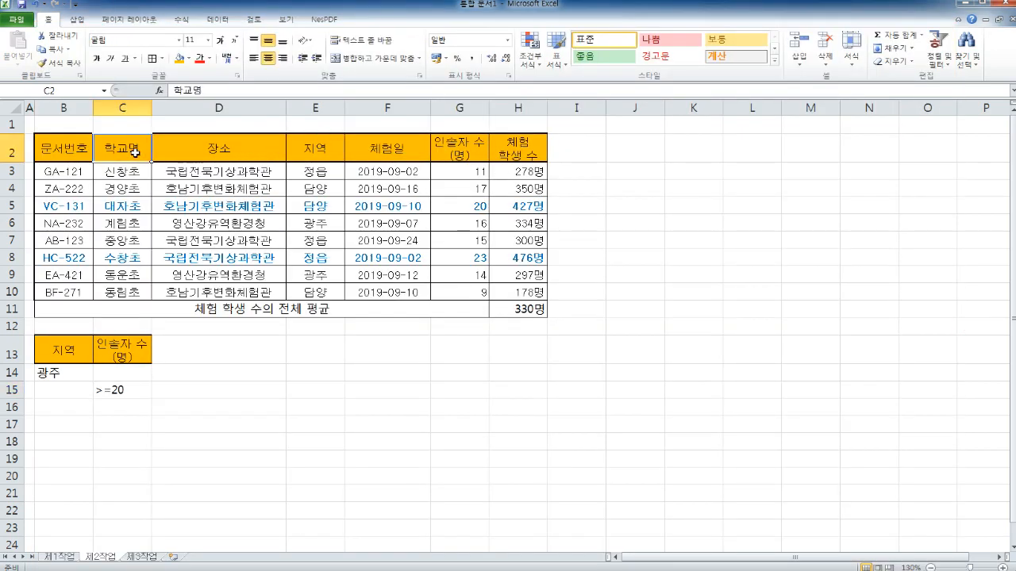
{"action": "left_click", "coordinate": [375, 151], "text": "ctrl"}
{"action": "left_click", "coordinate": [477, 147], "text": "ctrl"}
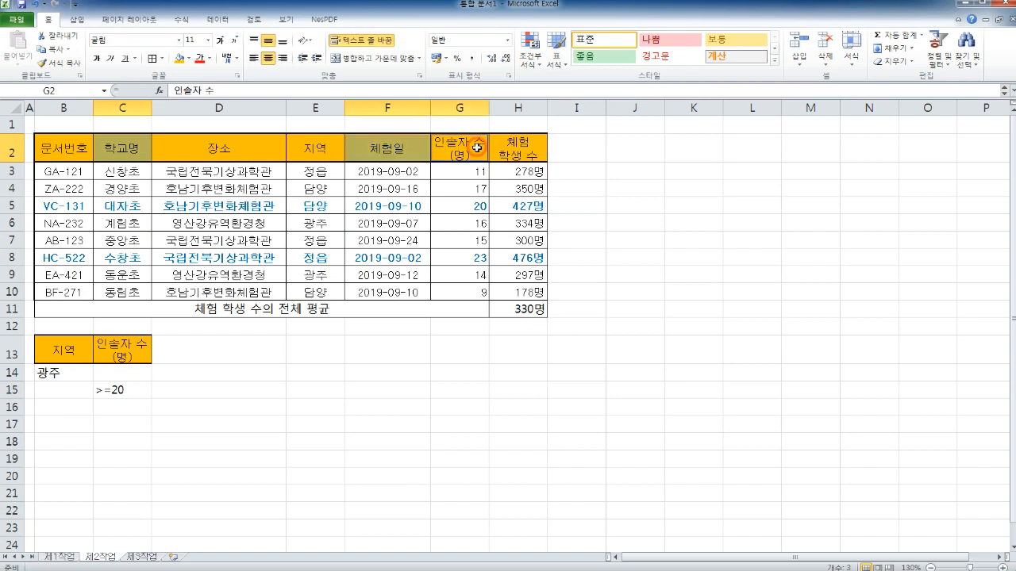
{"action": "left_click", "coordinate": [532, 148], "text": "ctrl"}
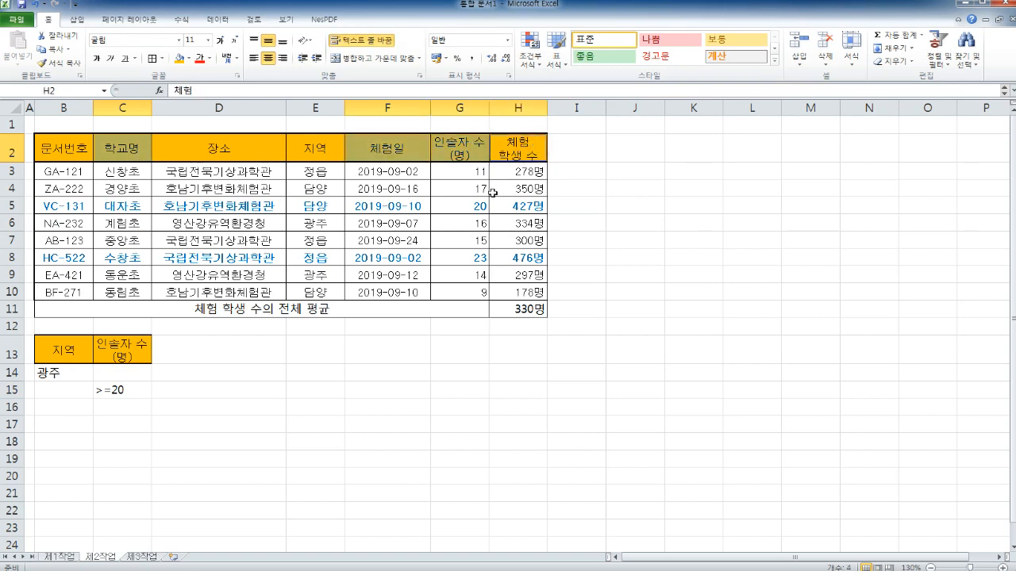
{"action": "key", "text": "ctrl+c"}
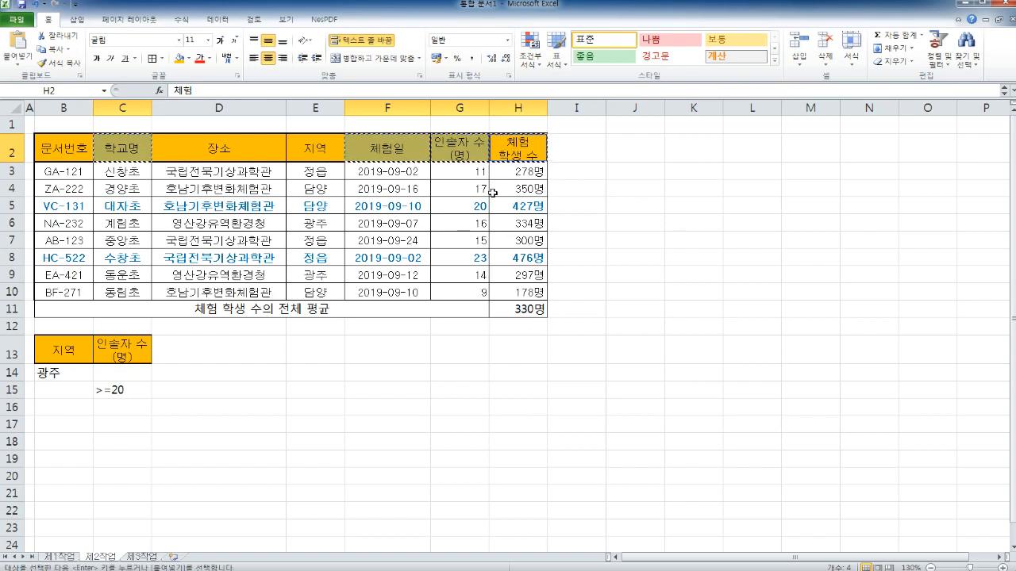
{"action": "left_click", "coordinate": [65, 442]}
{"action": "key", "text": "ctrl+v"}
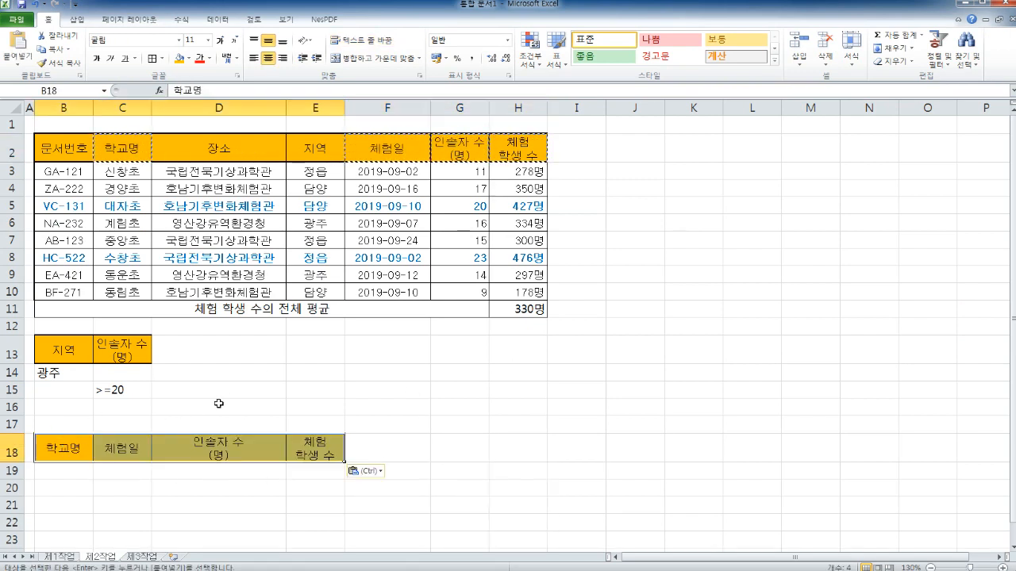
{"action": "left_click", "coordinate": [447, 195]}
{"action": "key", "text": "Escape"}
{"action": "left_click", "coordinate": [450, 240]}
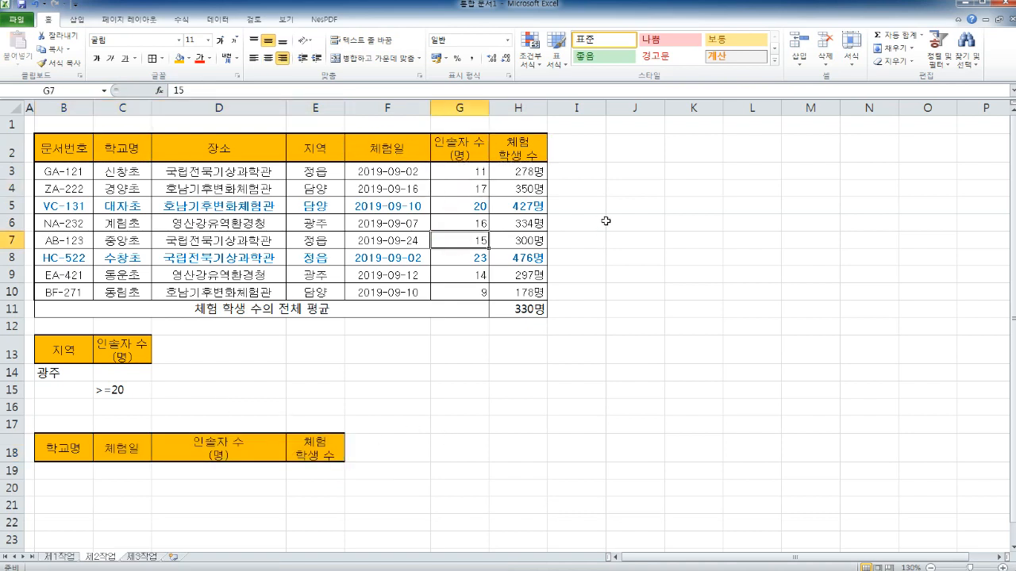
{"action": "left_click", "coordinate": [453, 273]}
{"action": "left_click_drag", "start_coordinate": [81, 149], "coordinate": [517, 293]}
{"action": "left_click", "coordinate": [449, 225]}
{"action": "left_click", "coordinate": [465, 245]}
{"action": "left_click", "coordinate": [388, 239]}
{"action": "left_click", "coordinate": [467, 242]}
{"action": "left_click", "coordinate": [424, 257]}
{"action": "left_click", "coordinate": [385, 251]}
{"action": "left_click", "coordinate": [457, 237]}
Step: Start an advanced filter that copies to another location, with the list range B2:H10
{"action": "left_click", "coordinate": [464, 262]}
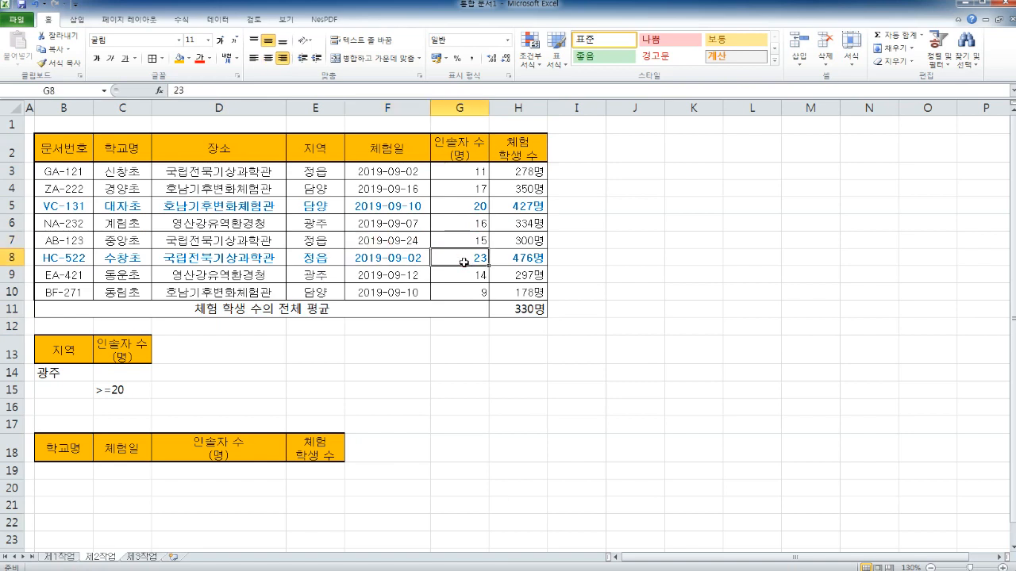
{"action": "left_click", "coordinate": [217, 19]}
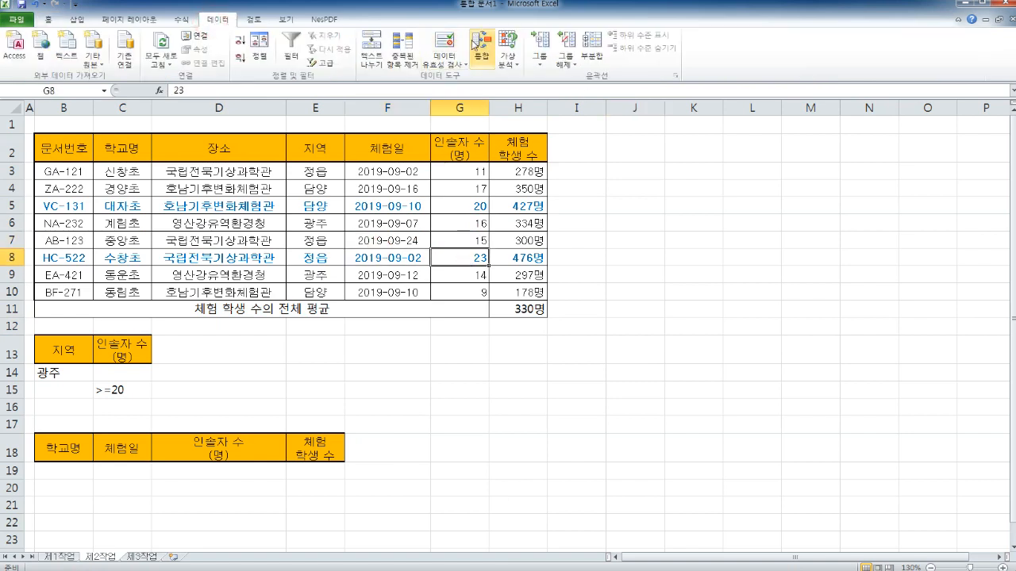
{"action": "left_click", "coordinate": [321, 64]}
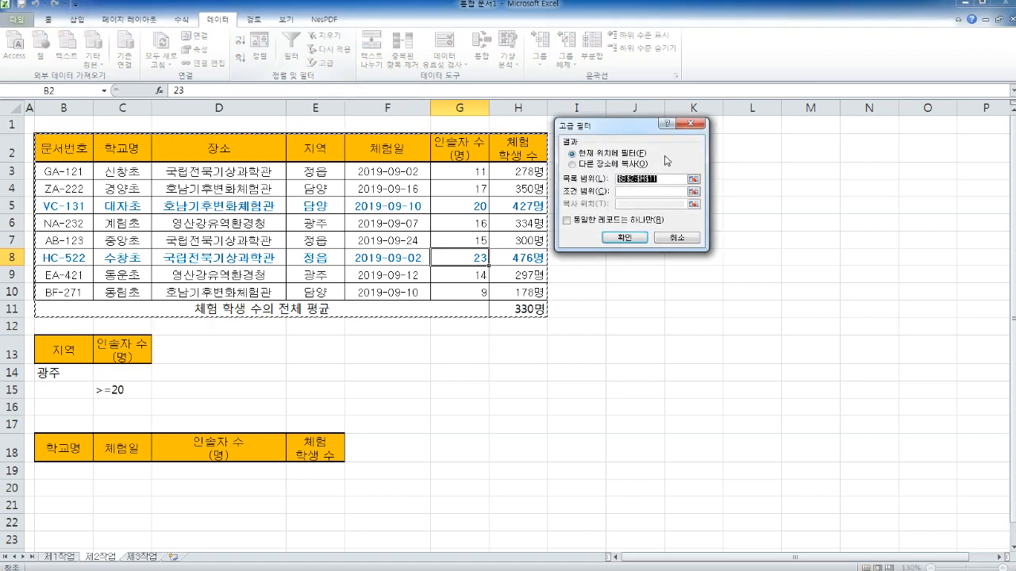
{"action": "left_click_drag", "start_coordinate": [571, 125], "coordinate": [640, 125]}
{"action": "left_click", "coordinate": [640, 164]}
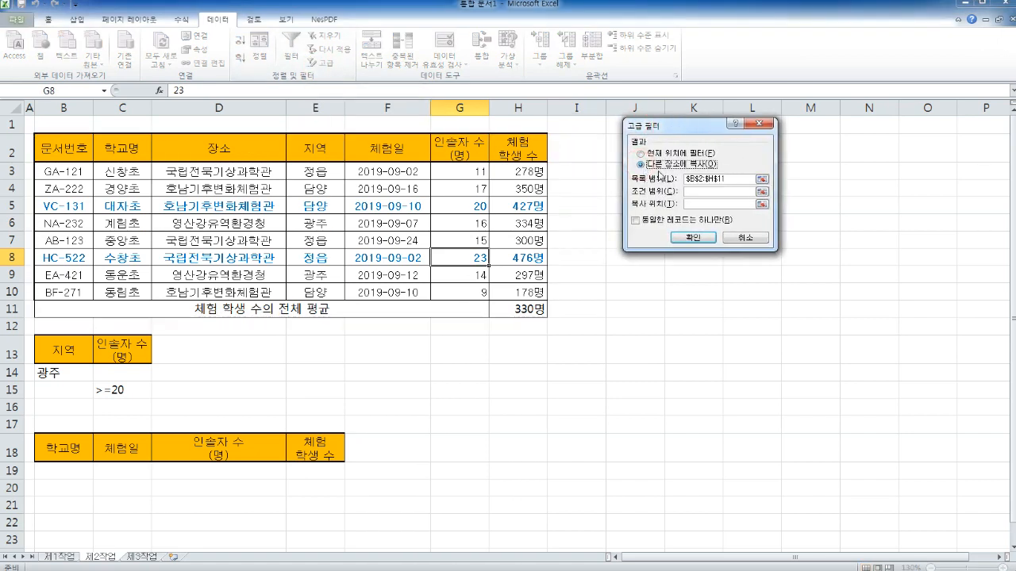
{"action": "left_click_drag", "start_coordinate": [724, 181], "coordinate": [687, 181]}
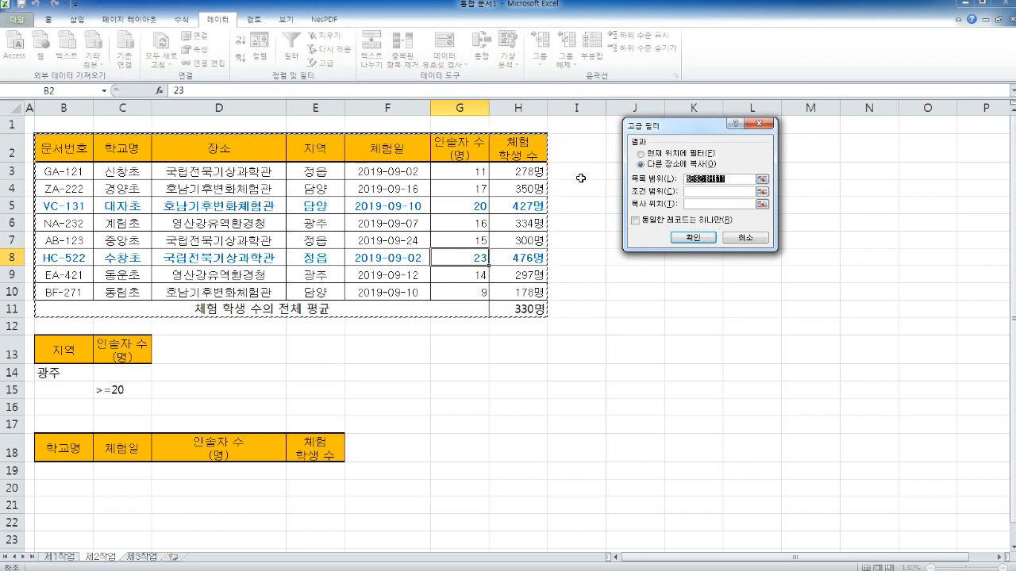
{"action": "left_click_drag", "start_coordinate": [117, 132], "coordinate": [531, 292]}
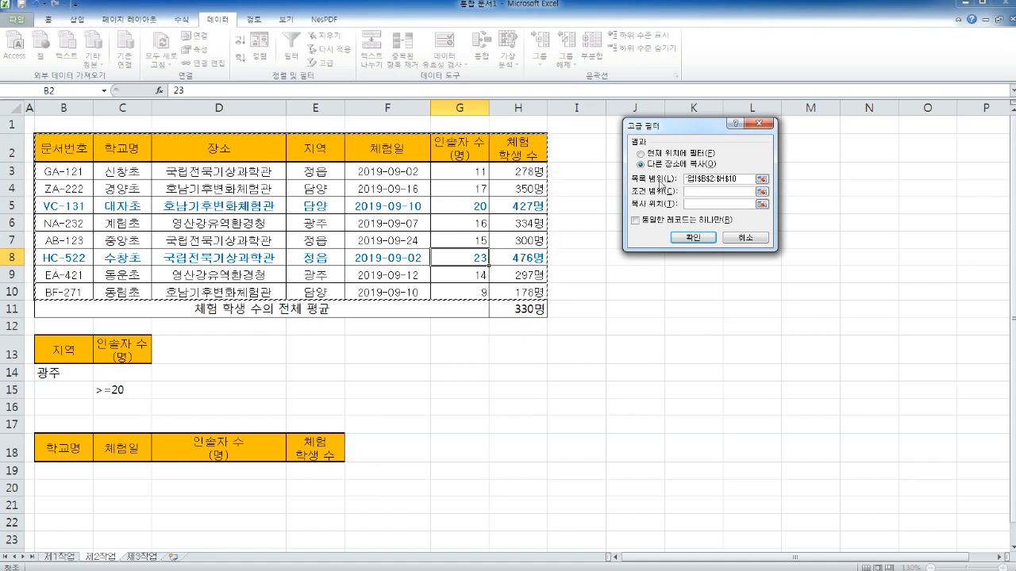
Step: Set the criteria range to B13:C15 and the copy destination to B18:E18, and run the advanced filter
{"action": "left_click", "coordinate": [708, 190]}
{"action": "left_click_drag", "start_coordinate": [43, 354], "coordinate": [126, 386]}
{"action": "left_click", "coordinate": [691, 203]}
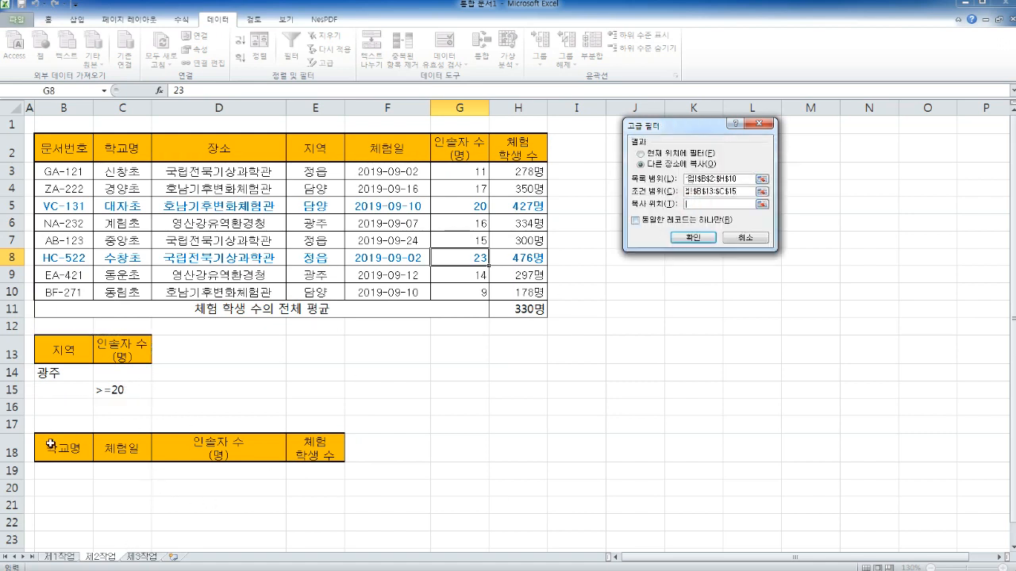
{"action": "left_click_drag", "start_coordinate": [51, 444], "coordinate": [331, 444]}
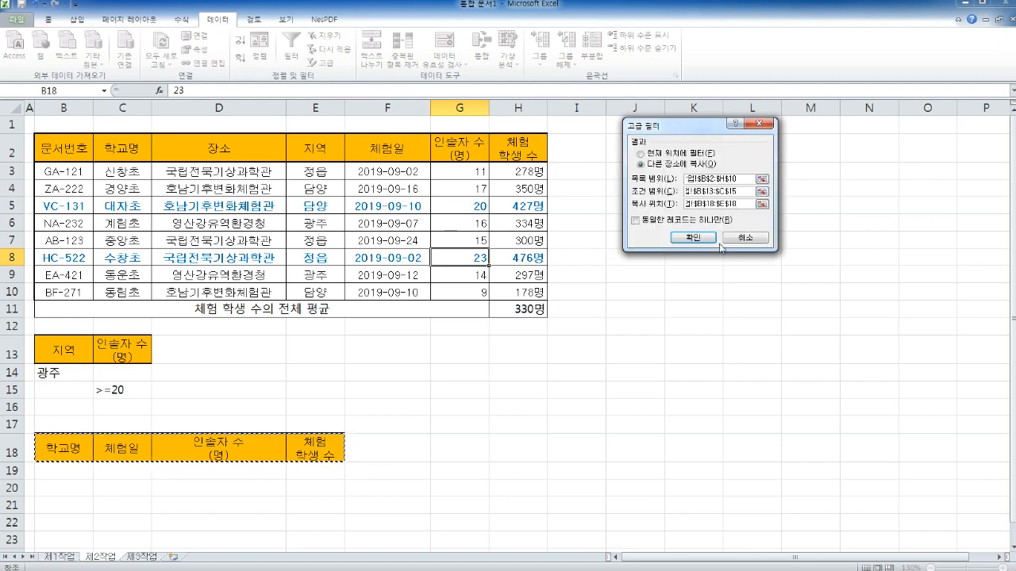
{"action": "left_click", "coordinate": [692, 238]}
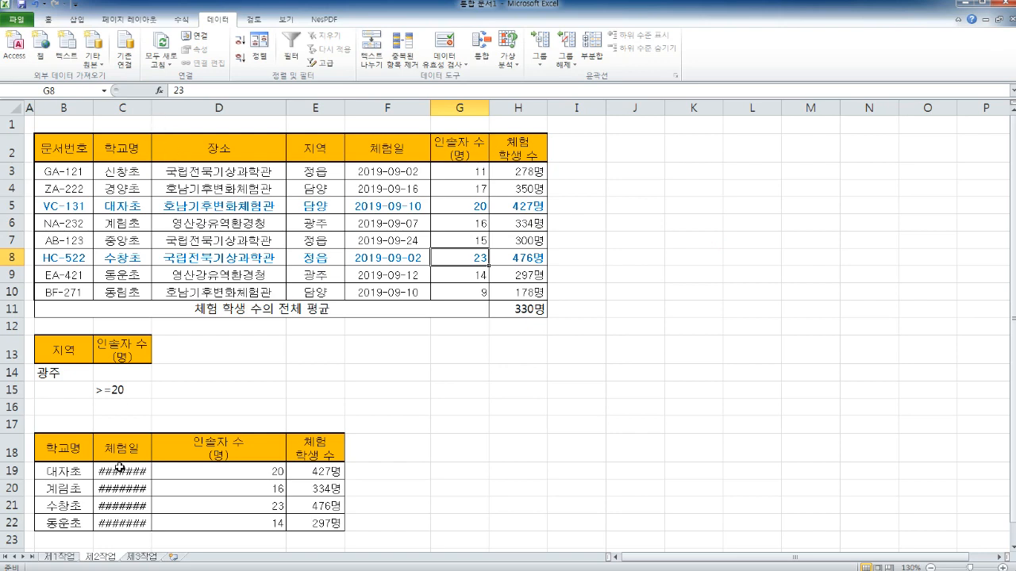
Step: Fit the width of column C to the extracted 체험일 dates
{"action": "left_click", "coordinate": [149, 105]}
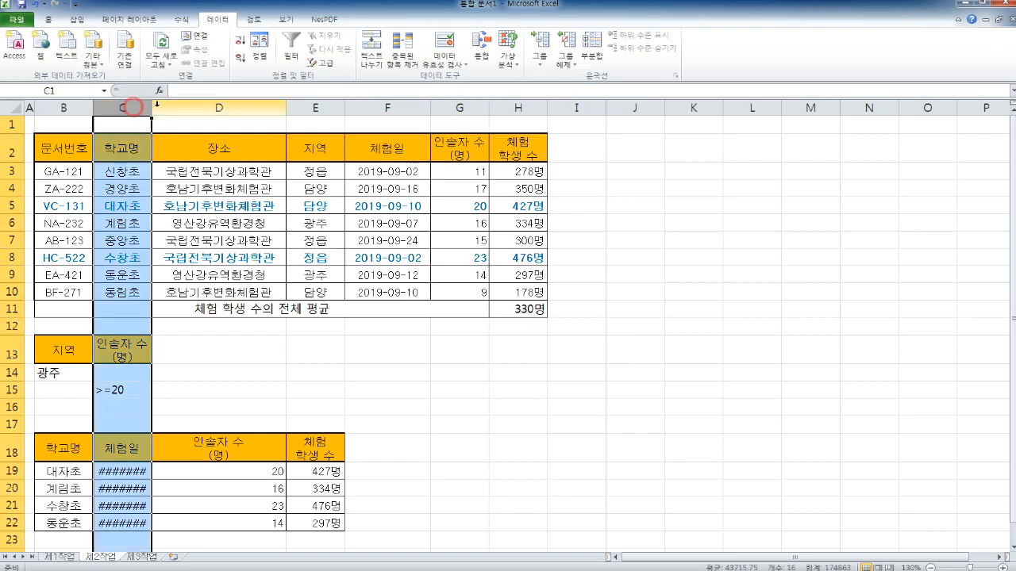
{"action": "left_click", "coordinate": [154, 106]}
{"action": "double_click", "coordinate": [153, 107]}
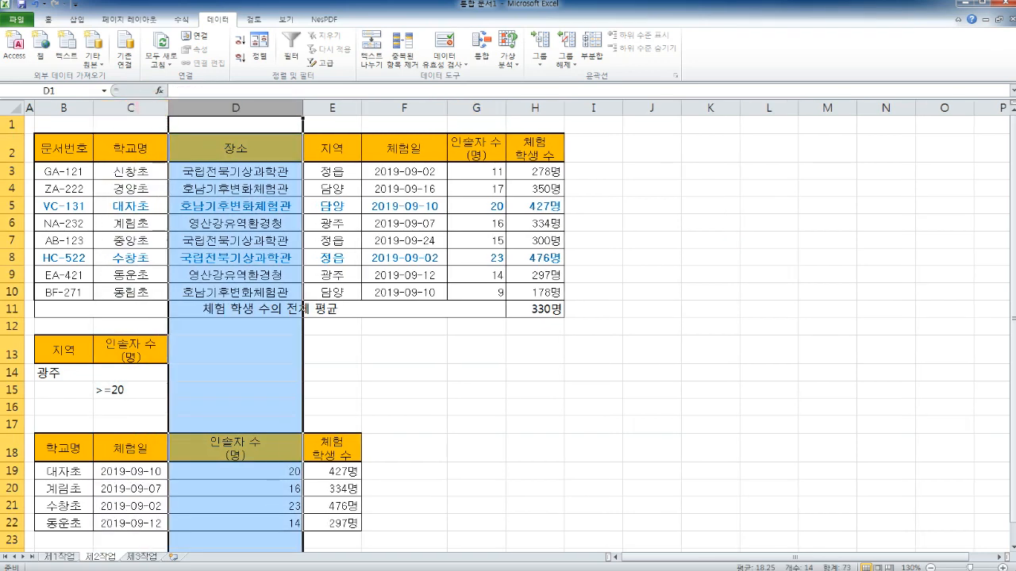
{"action": "left_click", "coordinate": [333, 369]}
{"action": "left_click", "coordinate": [201, 392]}
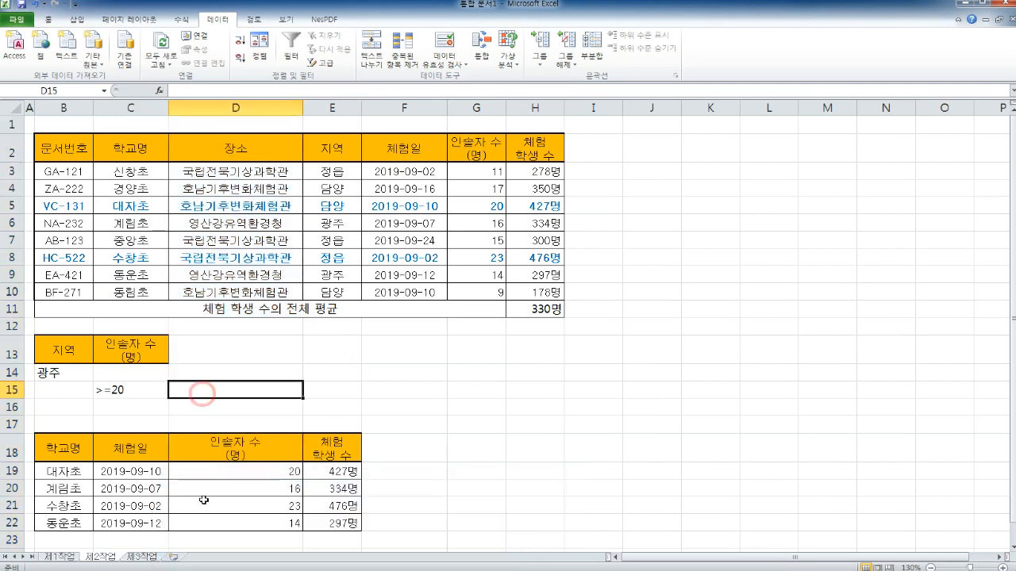
{"action": "left_click", "coordinate": [234, 346]}
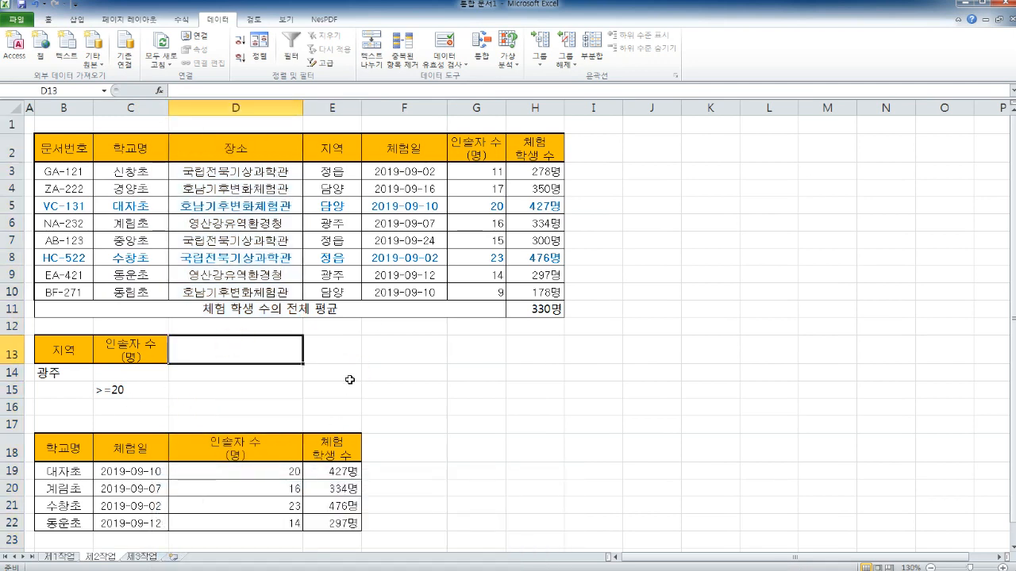
{"action": "left_click", "coordinate": [181, 311]}
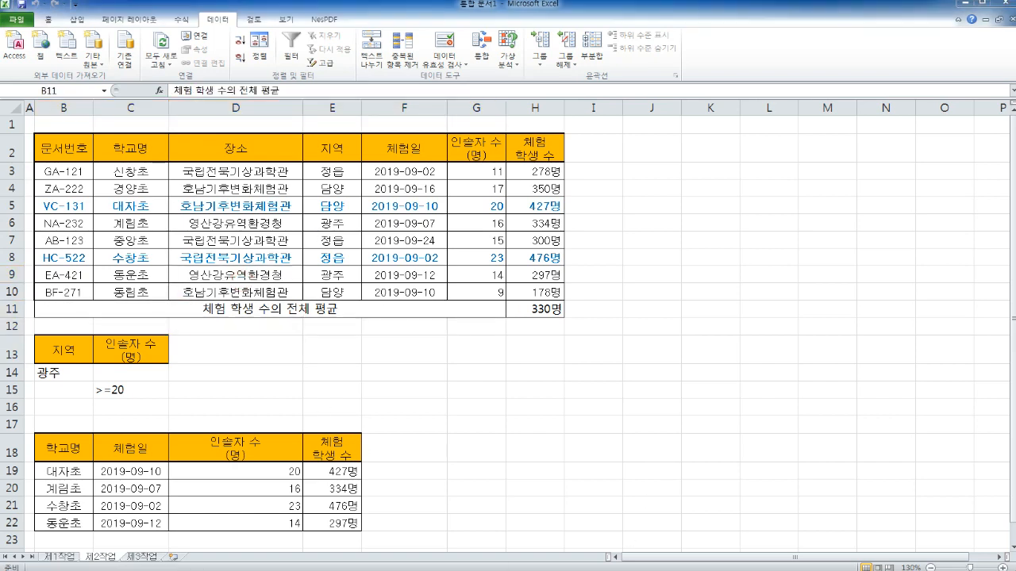
Step: Check the 제3작업 instructions in the exam PDF, then in Excel copy B4:H12 from the 제1작업 sheet to B2 of 제3작업
{"action": "key", "text": "alt+Tab"}
{"action": "scroll", "coordinate": [488, 371], "scroll_direction": "down", "scroll_amount": 4}
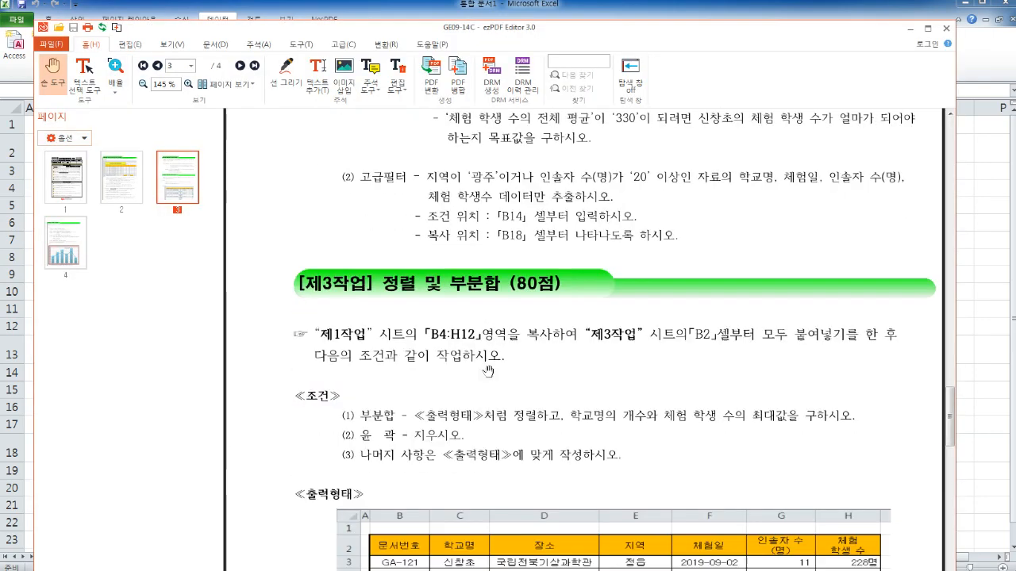
{"action": "scroll", "coordinate": [648, 360], "scroll_direction": "down", "scroll_amount": 3}
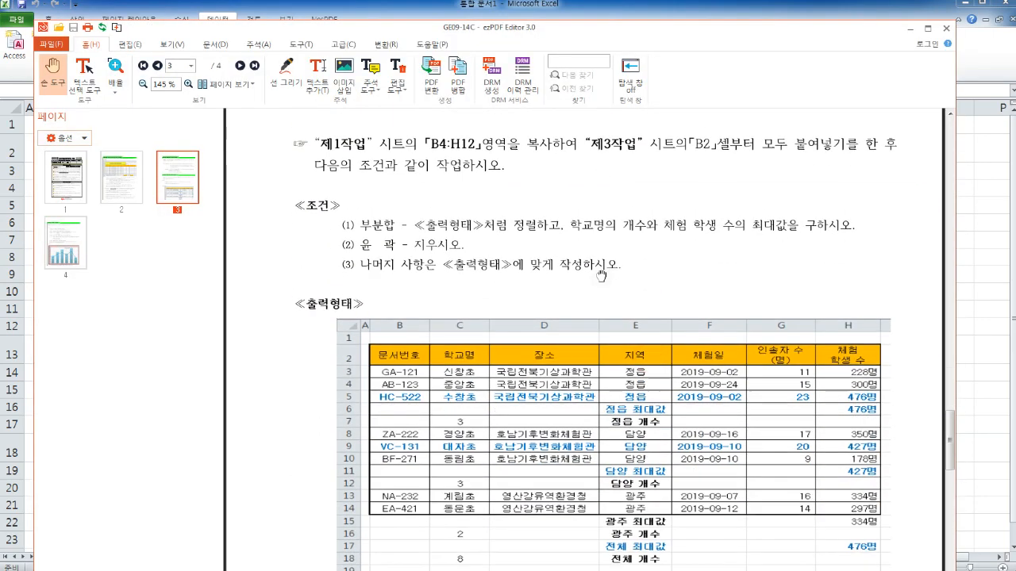
{"action": "scroll", "coordinate": [540, 215], "scroll_direction": "up", "scroll_amount": 2}
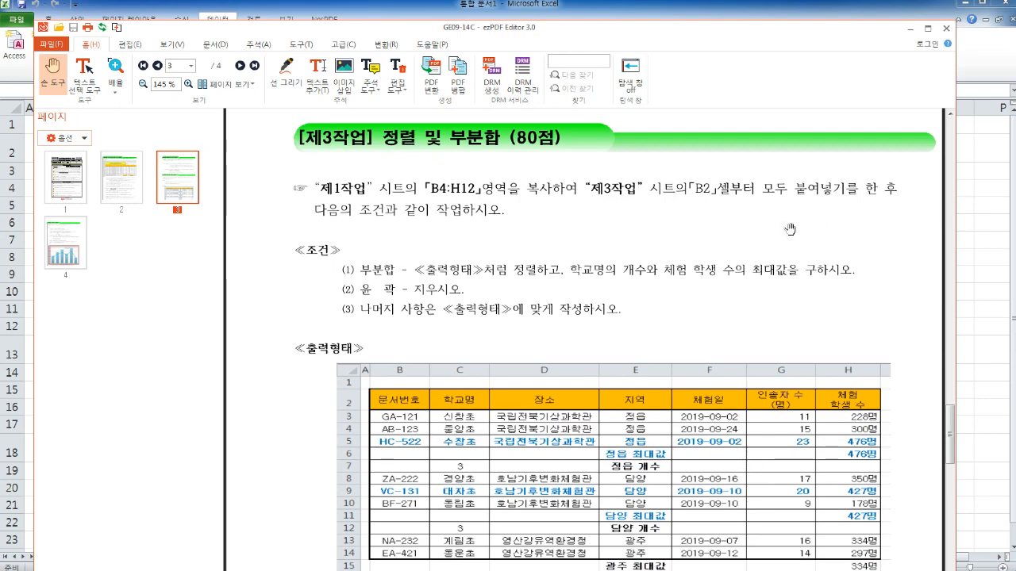
{"action": "left_click", "coordinate": [961, 222]}
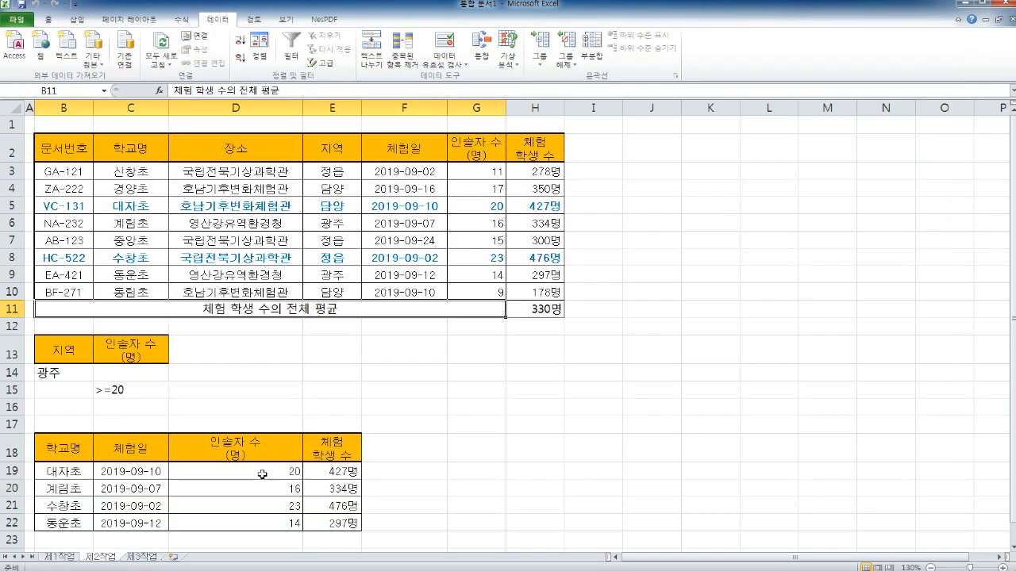
{"action": "left_click", "coordinate": [61, 557]}
{"action": "left_click_drag", "start_coordinate": [58, 210], "coordinate": [463, 366]}
{"action": "key", "text": "ctrl+c"}
{"action": "left_click", "coordinate": [149, 558]}
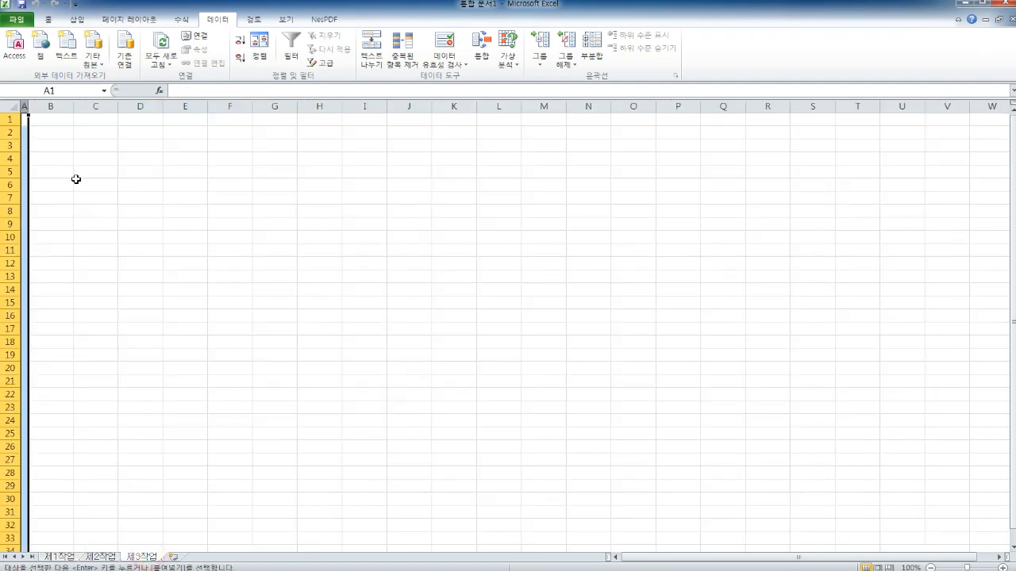
{"action": "left_click", "coordinate": [47, 133]}
{"action": "key", "text": "ctrl+v"}
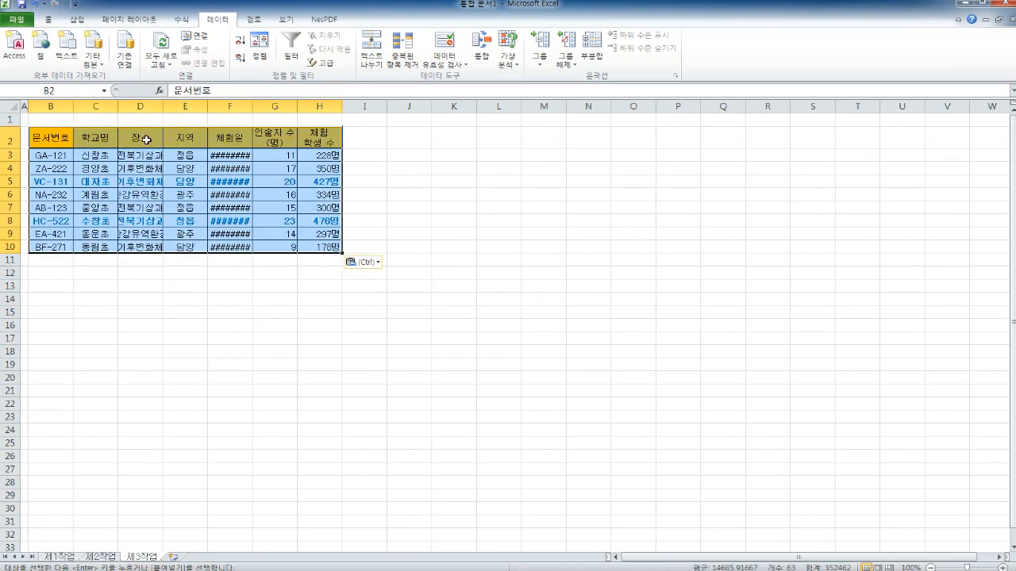
Step: Fit the widths of the 장소 and 체험일 columns to their contents in the 제3작업 sheet
{"action": "left_click", "coordinate": [1002, 568]}
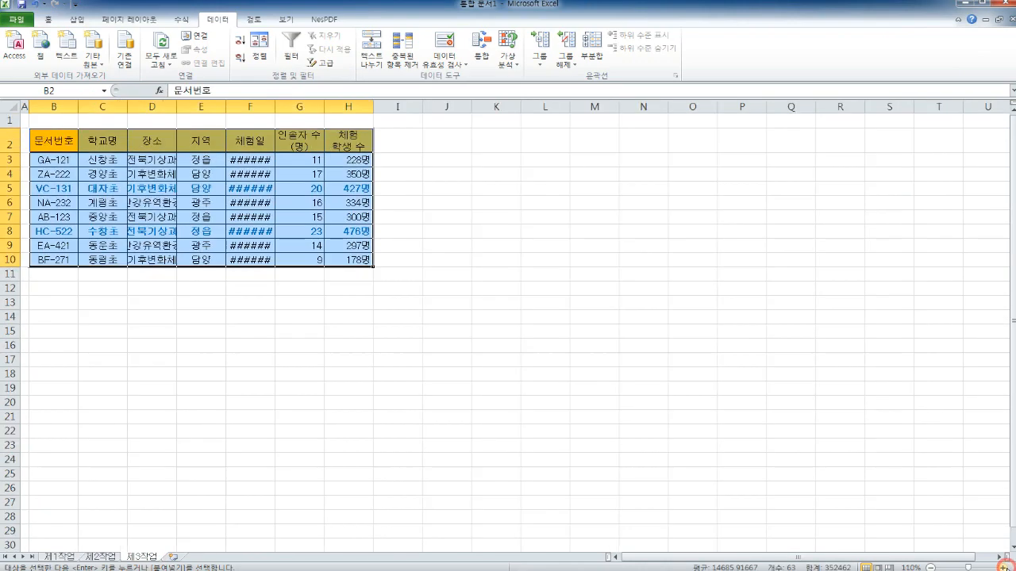
{"action": "left_click", "coordinate": [1002, 568]}
{"action": "double_click", "coordinate": [195, 111]}
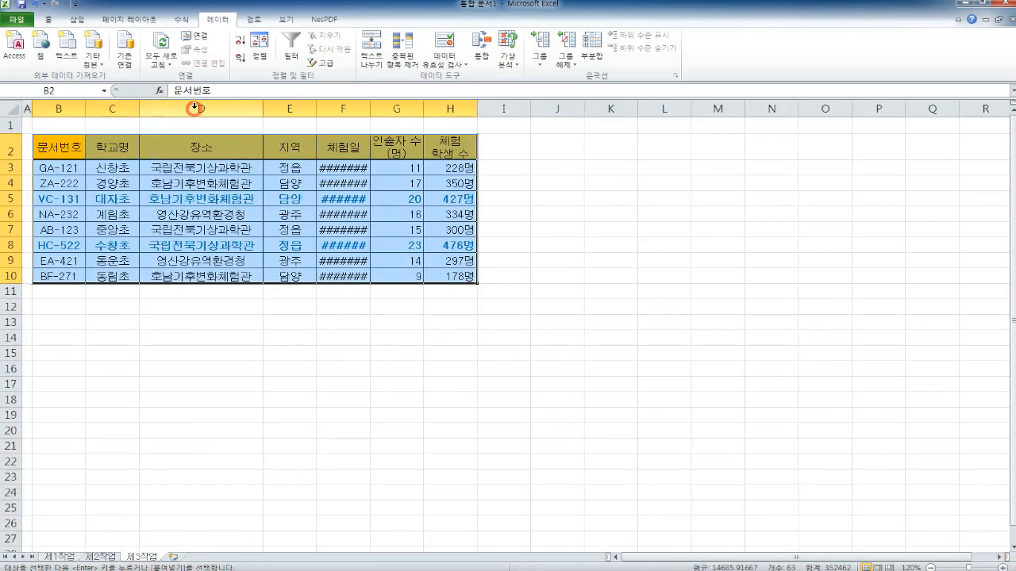
{"action": "double_click", "coordinate": [367, 109]}
{"action": "left_click", "coordinate": [367, 109]}
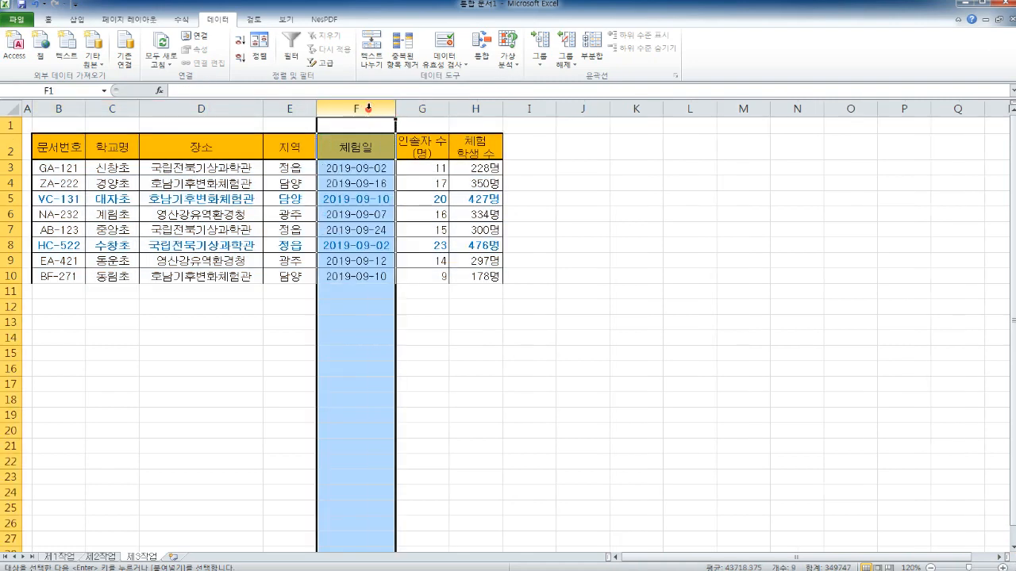
{"action": "left_click", "coordinate": [508, 347]}
{"action": "left_click", "coordinate": [115, 276]}
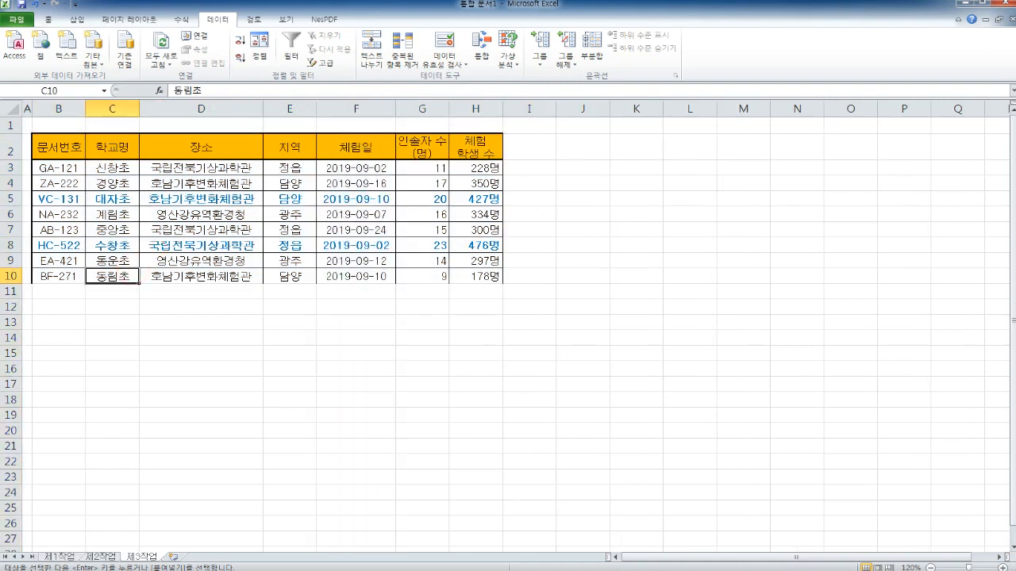
Step: Switch to the exam PDF and examine the 제3작업 subtotal conditions and how the 출력형태 table is sorted by 지역
{"action": "key", "text": "alt+Tab"}
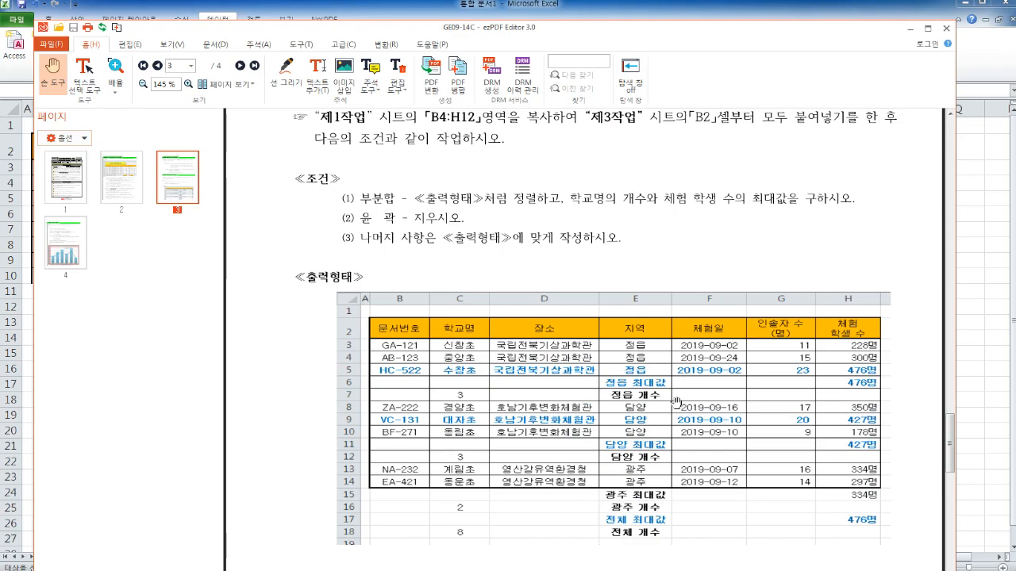
{"action": "scroll", "coordinate": [508, 262], "scroll_direction": "down", "scroll_amount": 1}
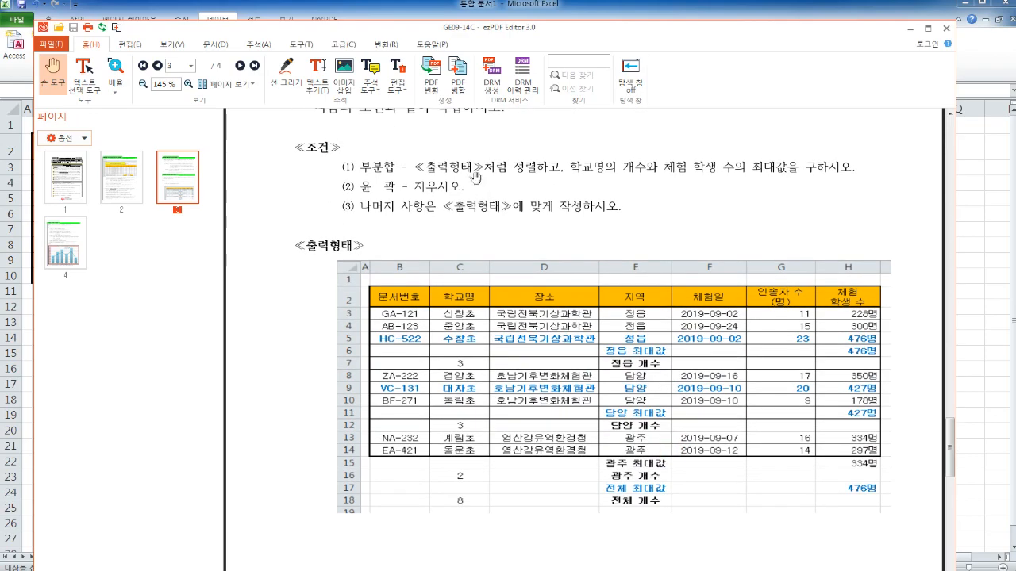
{"action": "scroll", "coordinate": [555, 199], "scroll_direction": "down", "scroll_amount": 1}
{"action": "scroll", "coordinate": [587, 254], "scroll_direction": "up", "scroll_amount": 2}
{"action": "scroll", "coordinate": [595, 267], "scroll_direction": "down", "scroll_amount": 2}
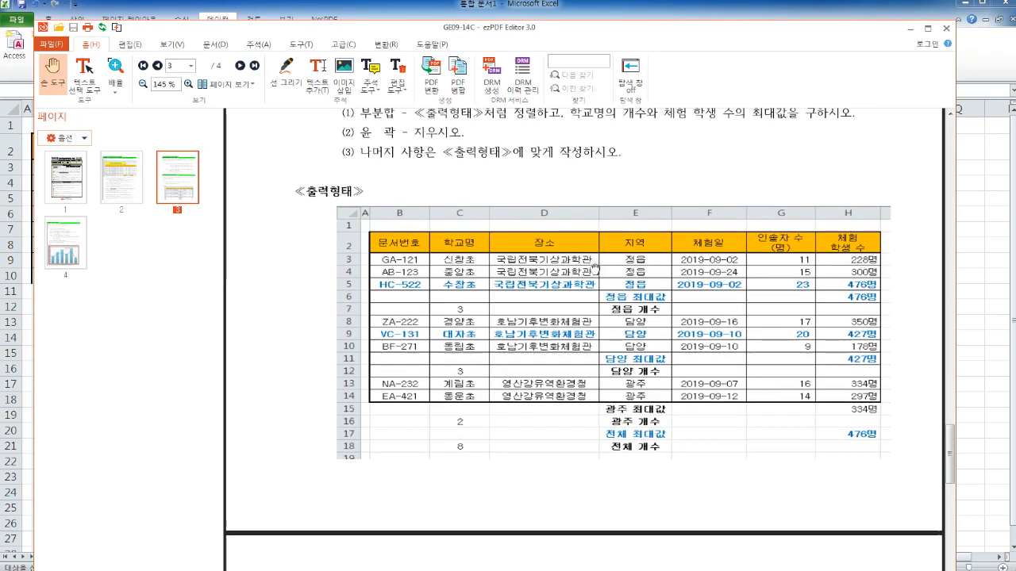
{"action": "scroll", "coordinate": [594, 267], "scroll_direction": "down", "scroll_amount": 1}
{"action": "scroll", "coordinate": [660, 300], "scroll_direction": "up", "scroll_amount": 7}
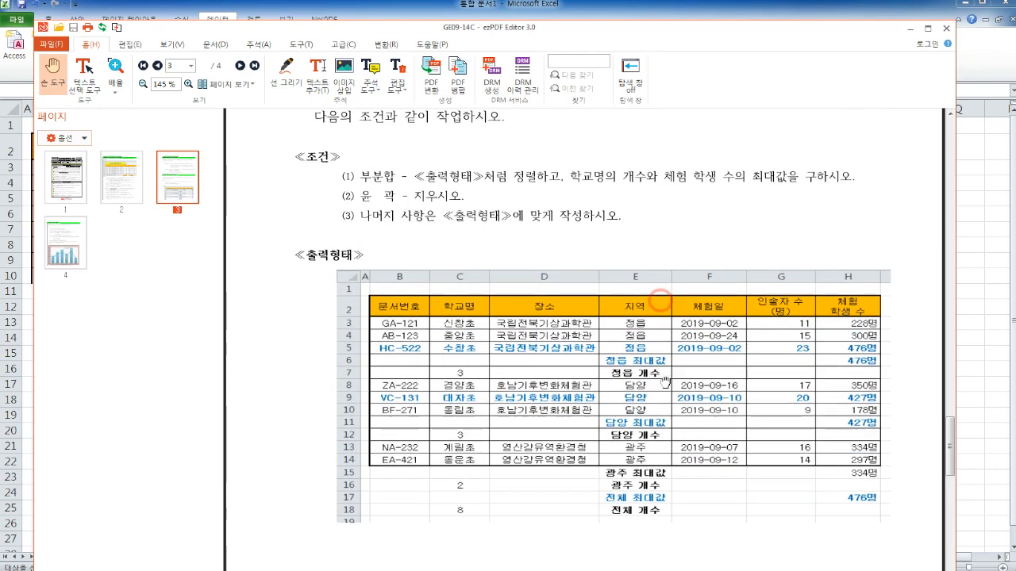
{"action": "scroll", "coordinate": [659, 277], "scroll_direction": "down", "scroll_amount": 8}
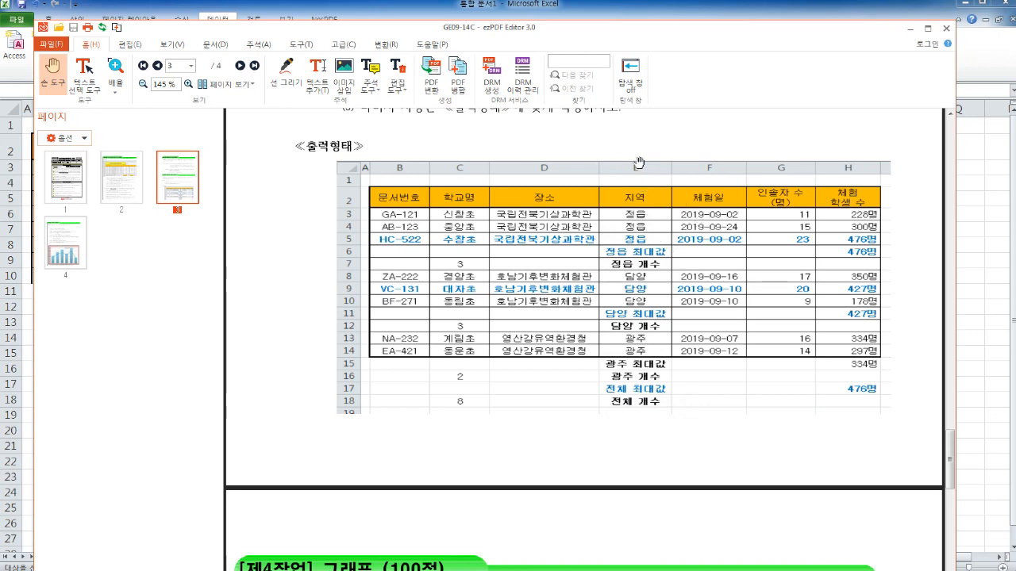
{"action": "scroll", "coordinate": [644, 223], "scroll_direction": "up", "scroll_amount": 1}
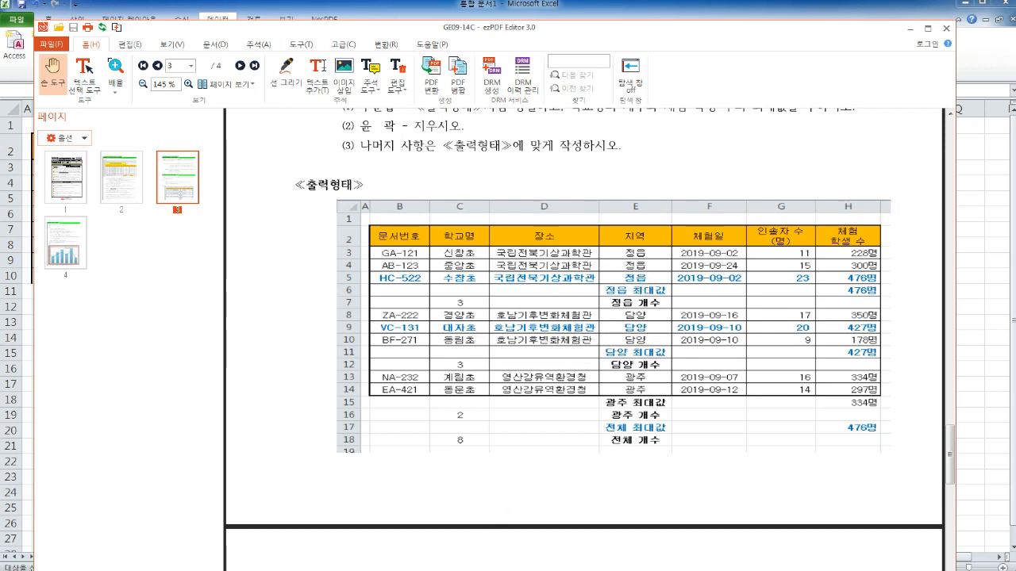
Step: Switch to the 설명 document in Notepad and add blank lines for a new note
{"action": "left_click_drag", "start_coordinate": [0, 238], "coordinate": [722, 183]}
{"action": "left_click", "coordinate": [668, 230]}
{"action": "key", "text": "Return"}
{"action": "key", "text": "Return"}
{"action": "key", "text": "Return"}
{"action": "key", "text": "Return"}
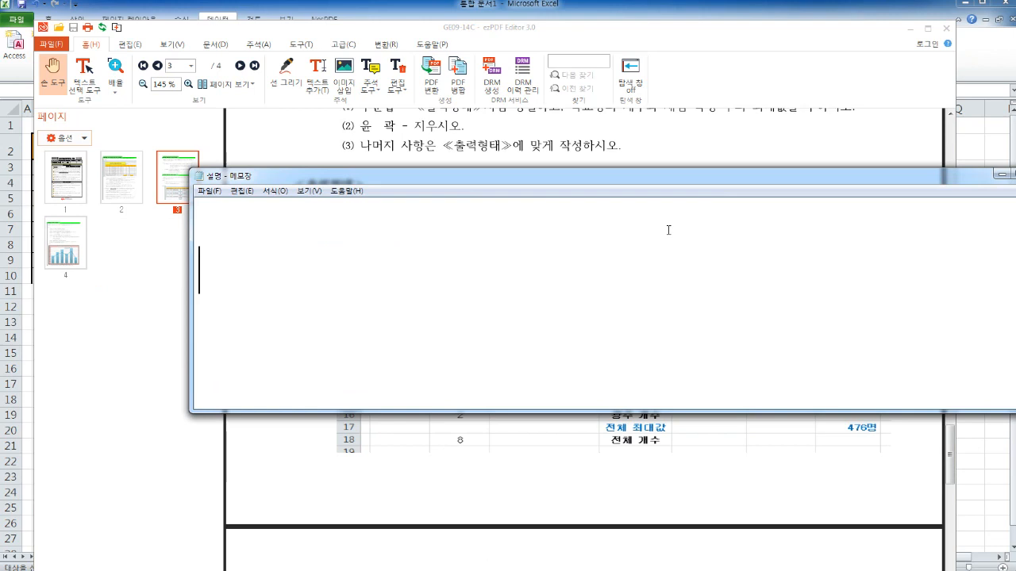
{"action": "type", "text": "dhfm"}
{"action": "key", "text": "BackSpace"}
{"action": "key", "text": "BackSpace"}
{"action": "key", "text": "BackSpace"}
{"action": "key", "text": "BackSpace"}
Step: Write the note "오름차순 1층 2층 3층~~~" with "가나다라마바사" on the line below it
{"action": "key", "text": "Hangul"}
{"action": "type", "text": "오"}
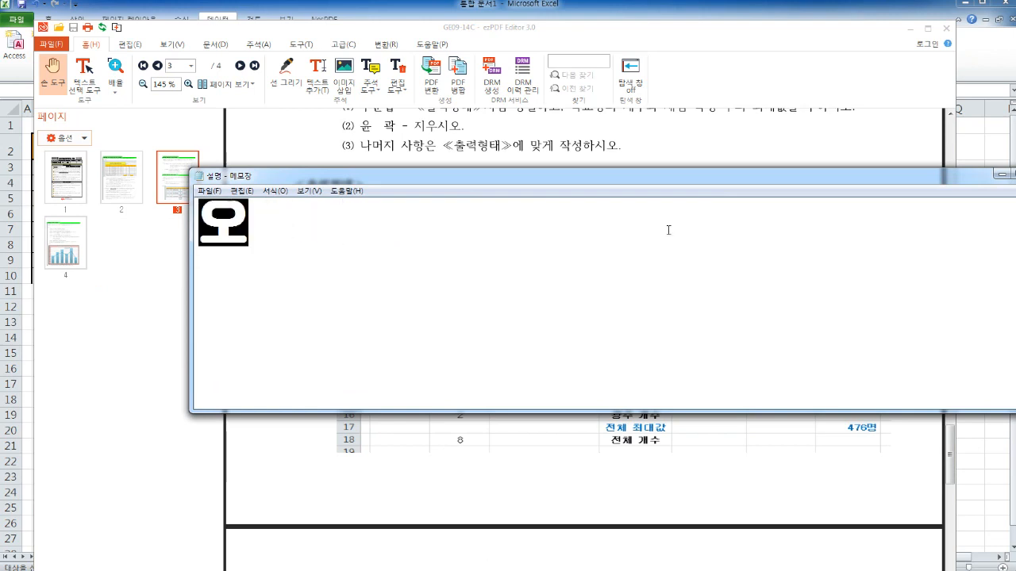
{"action": "type", "text": "름찻순 1층 "}
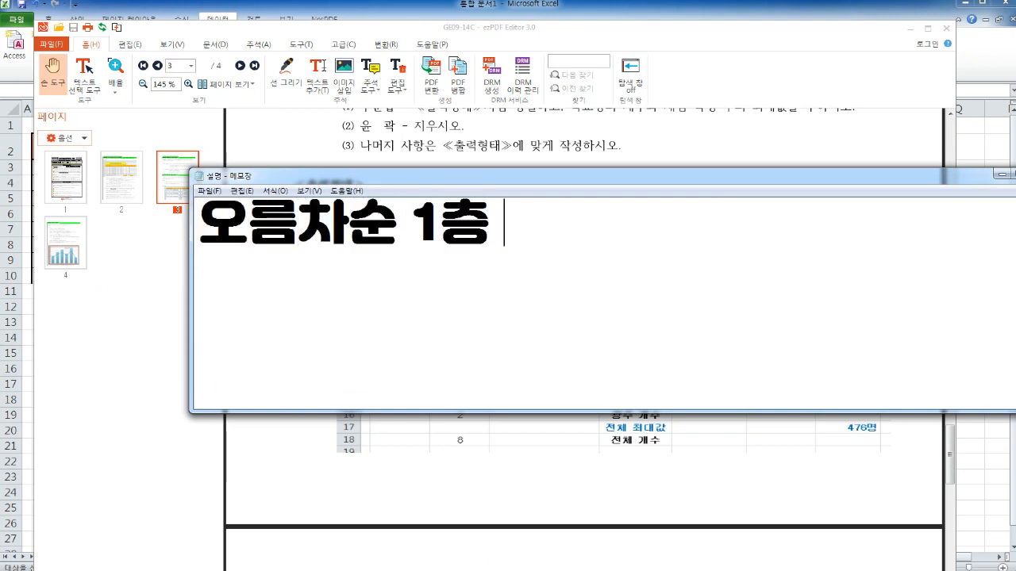
{"action": "type", "text": "2층 3층~~~"}
{"action": "key", "text": "Return"}
{"action": "type", "text": "가나"}
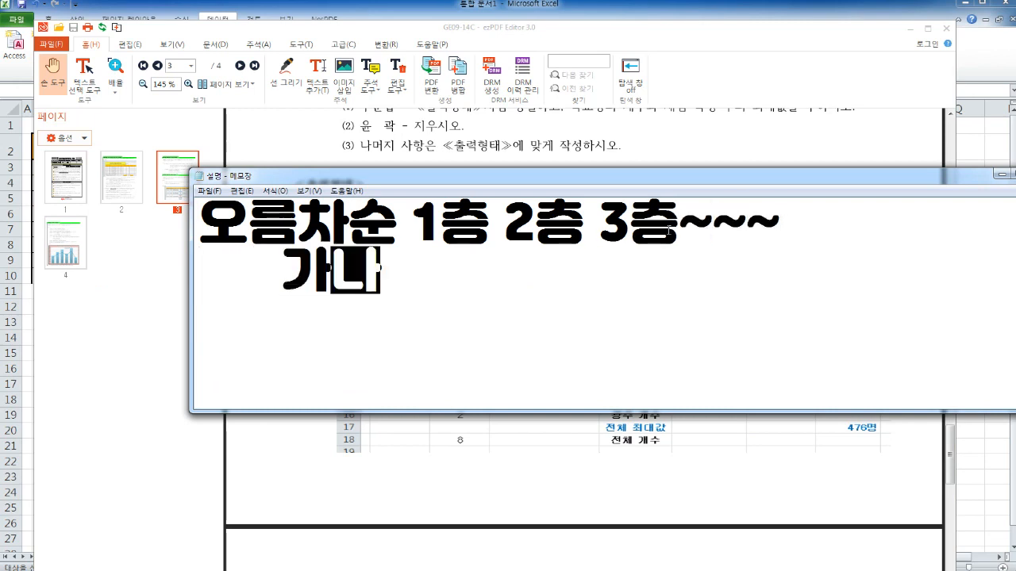
{"action": "type", "text": "다람마바사"}
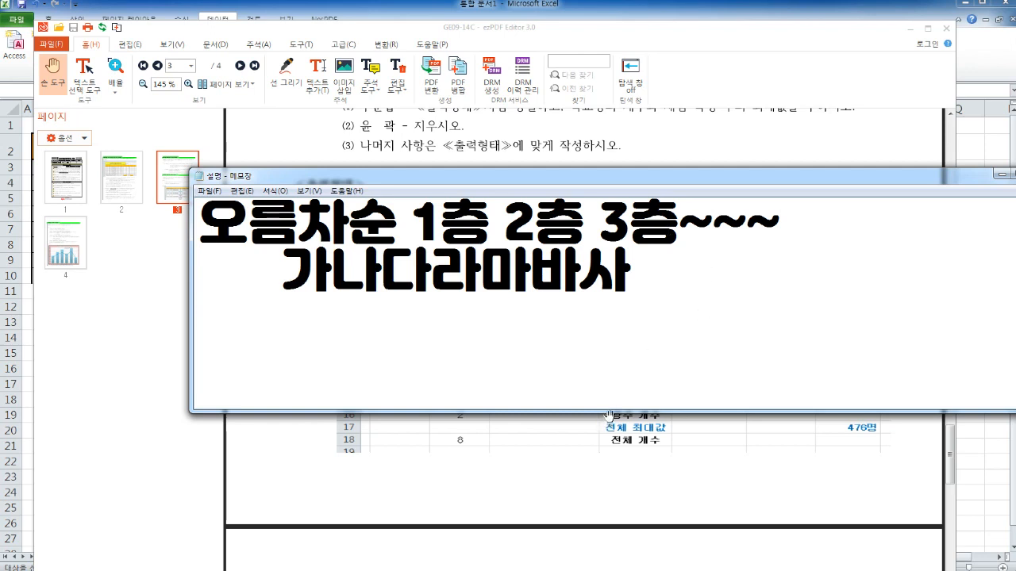
Step: Enlarge the note window and add "내림차순 10층 9층 8층" with "하파타" on the line below it
{"action": "left_click_drag", "start_coordinate": [610, 413], "coordinate": [608, 500]}
{"action": "type", "text": "내림"}
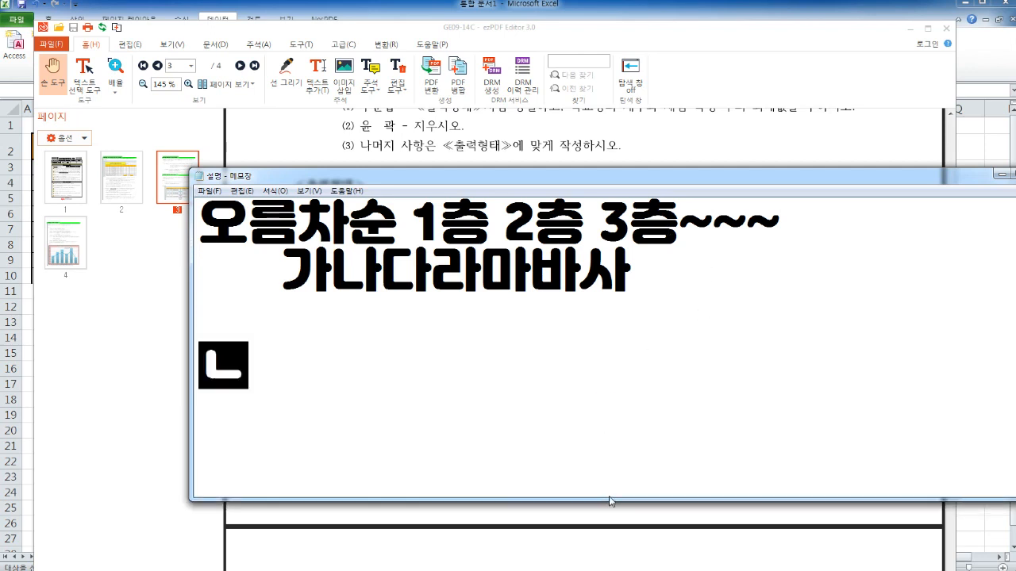
{"action": "type", "text": "차순 "}
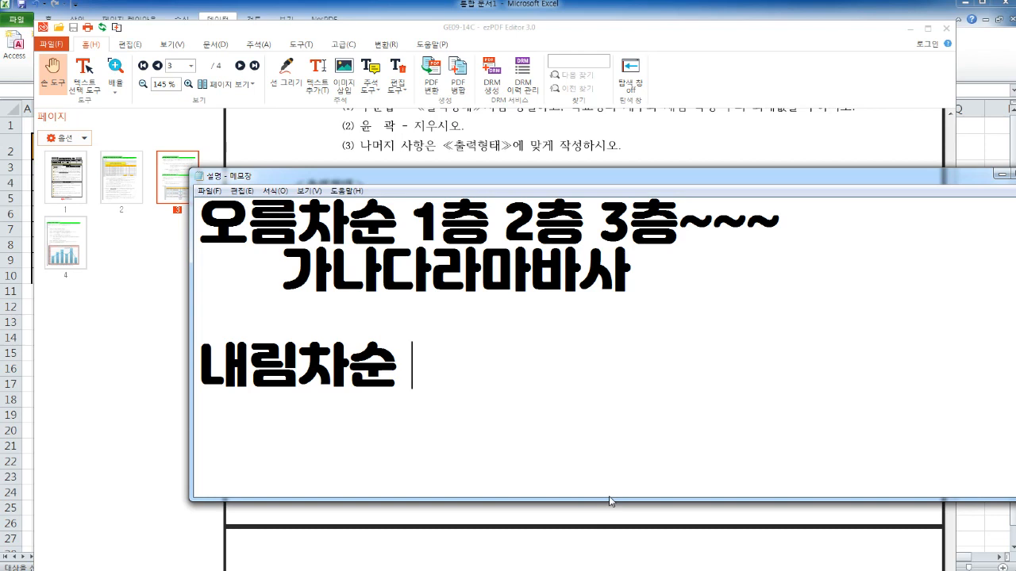
{"action": "type", "text": "10층 9층 "}
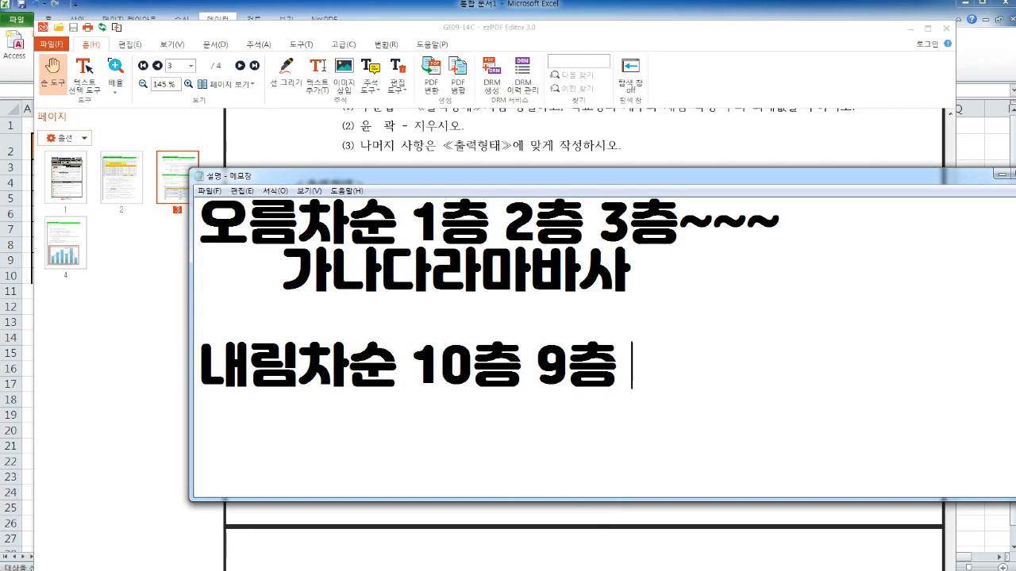
{"action": "type", "text": "8층"}
{"action": "key", "text": "Return"}
{"action": "type", "text": "하파타"}
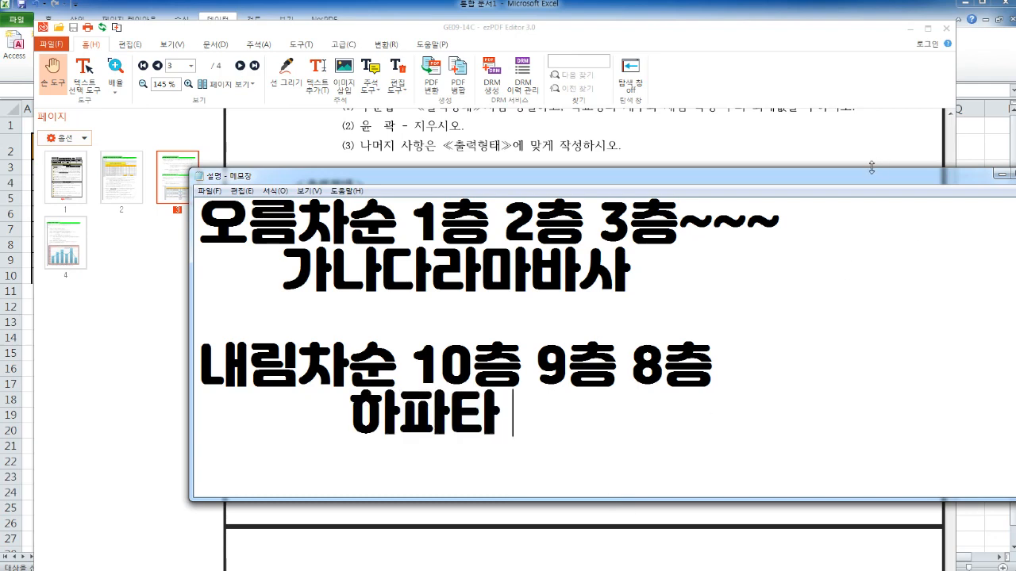
Step: Compare the 지역 order in the exam PDF's 출력형태 table with the 내림차순 note, and reread the 제3작업 conditions
{"action": "left_click_drag", "start_coordinate": [865, 175], "coordinate": [0, 193]}
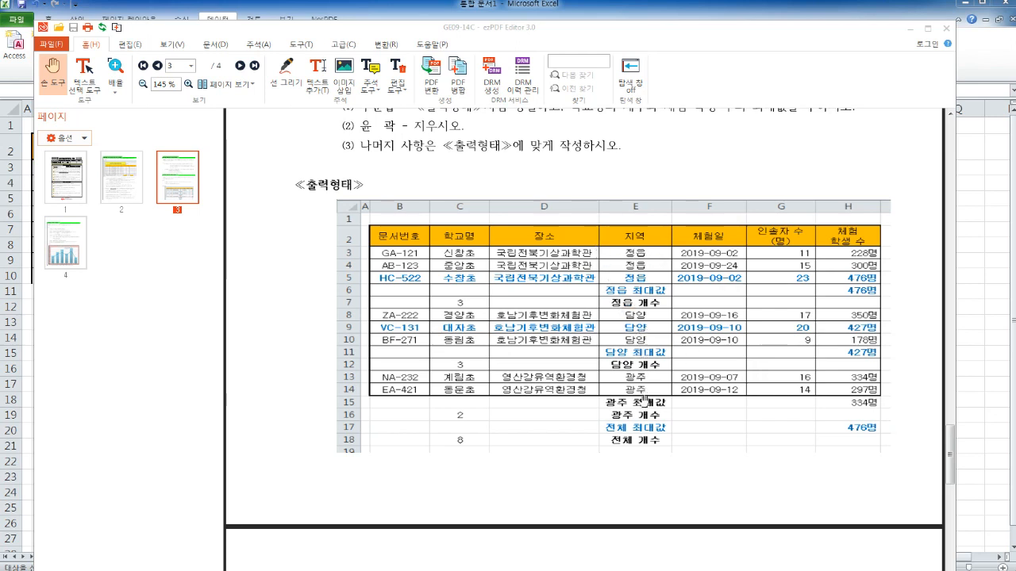
{"action": "left_click_drag", "start_coordinate": [0, 304], "coordinate": [686, 153]}
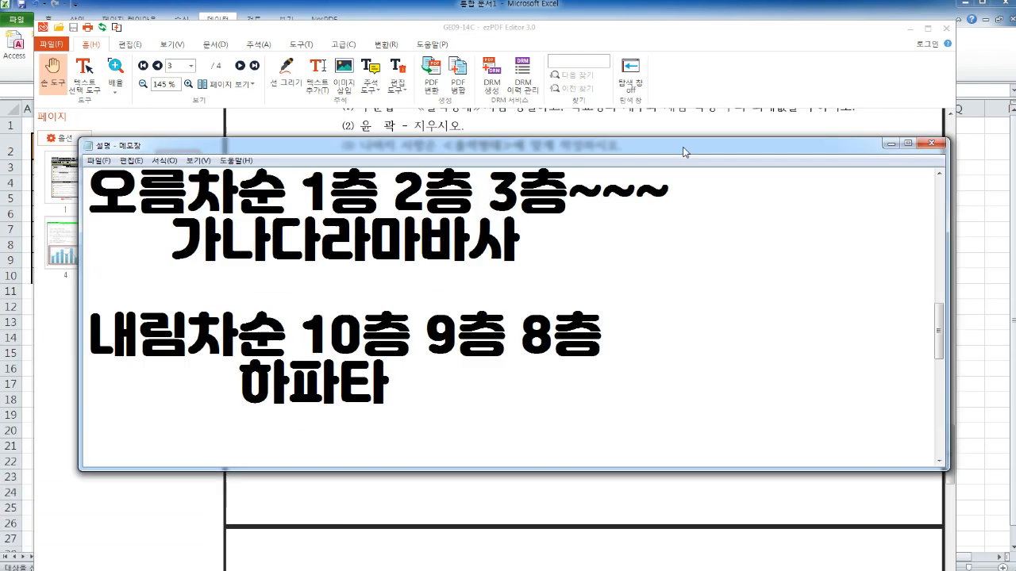
{"action": "left_click_drag", "start_coordinate": [102, 325], "coordinate": [323, 326]}
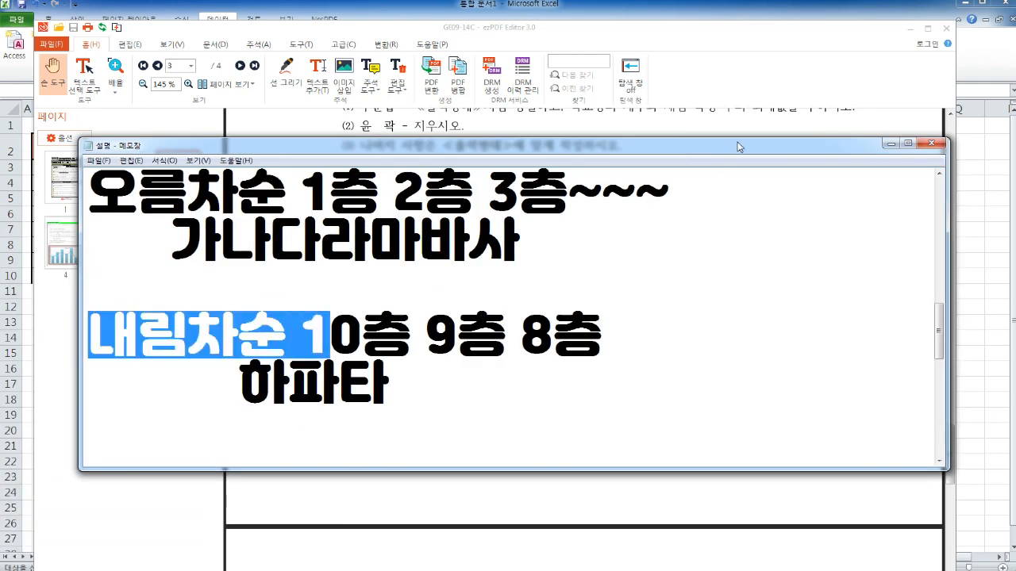
{"action": "left_click_drag", "start_coordinate": [738, 143], "coordinate": [0, 361]}
{"action": "left_click_drag", "start_coordinate": [589, 320], "coordinate": [587, 357]}
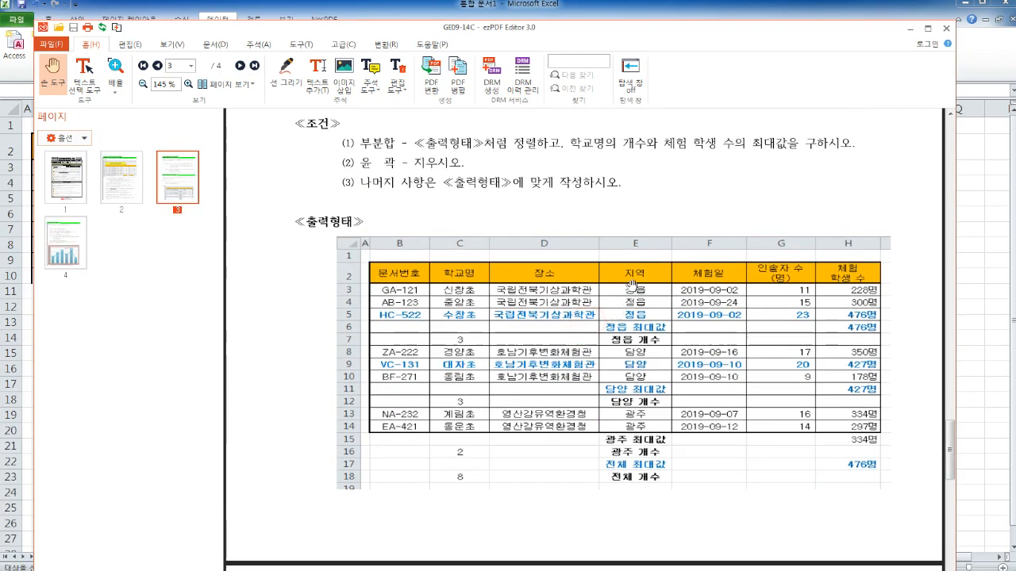
{"action": "scroll", "coordinate": [617, 316], "scroll_direction": "up", "scroll_amount": 1}
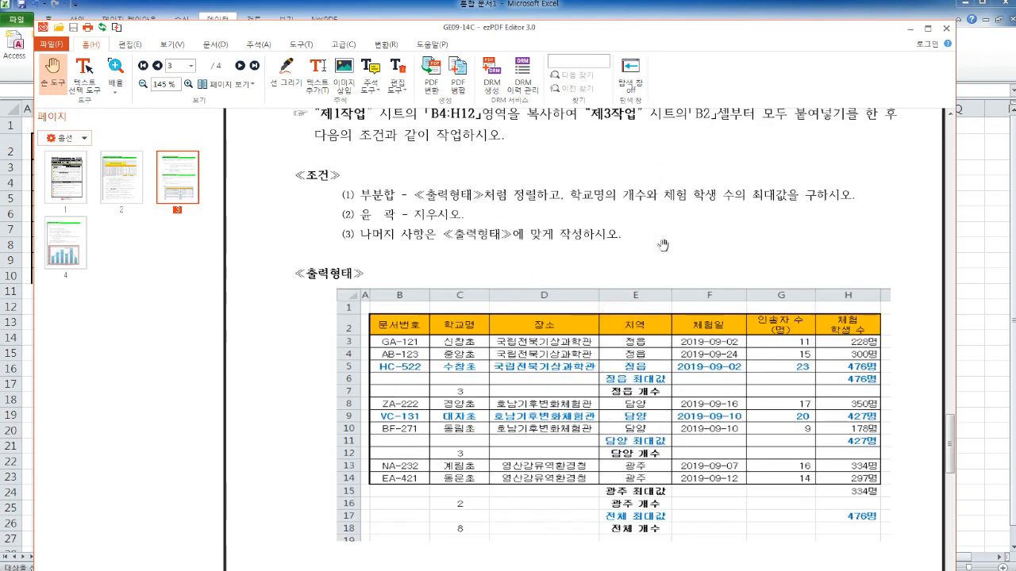
{"action": "left_click_drag", "start_coordinate": [587, 222], "coordinate": [587, 237]}
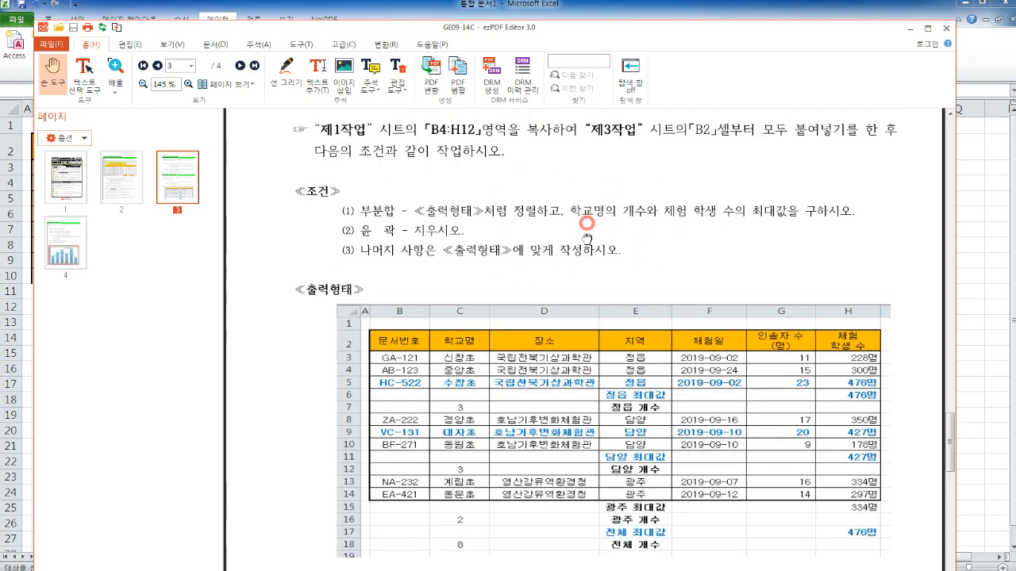
Step: Switch to Excel and start a custom sort of the 제3작업 table with 지역 as the sort column
{"action": "left_click", "coordinate": [965, 254]}
{"action": "left_click", "coordinate": [300, 153]}
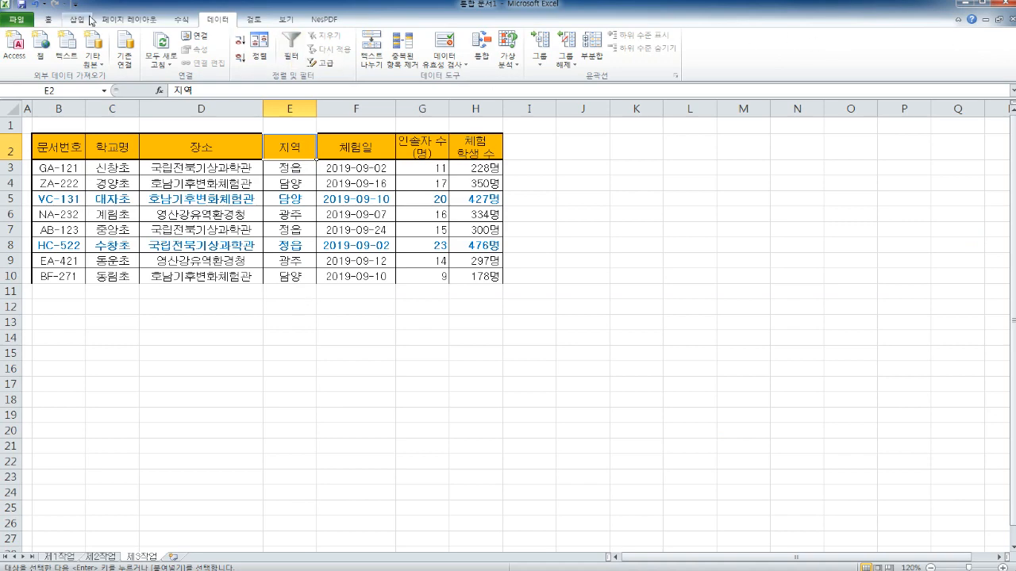
{"action": "left_click", "coordinate": [49, 20]}
{"action": "left_click", "coordinate": [218, 19]}
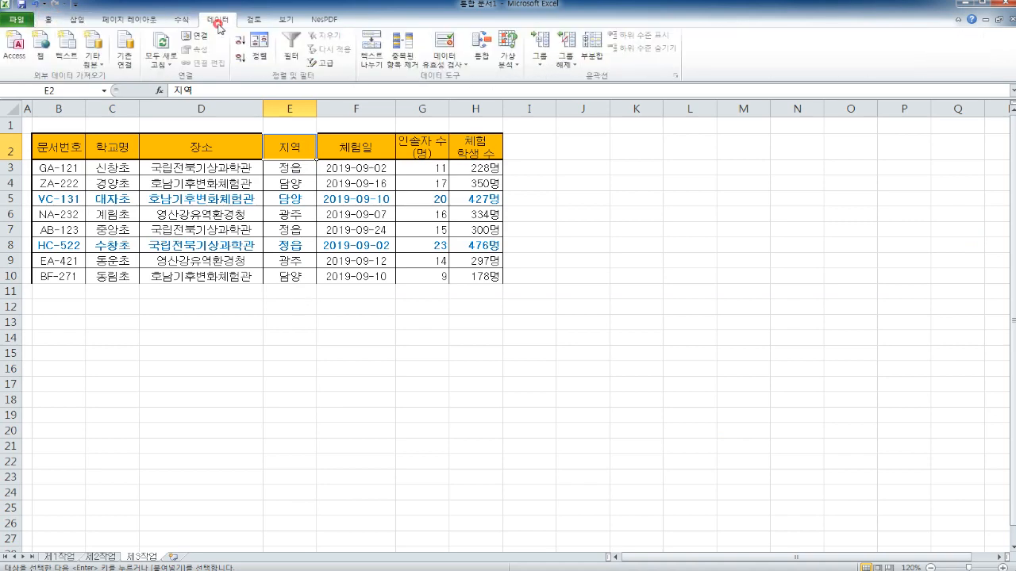
{"action": "left_click", "coordinate": [262, 44]}
{"action": "left_click_drag", "start_coordinate": [585, 130], "coordinate": [555, 162]}
{"action": "left_click", "coordinate": [592, 205]}
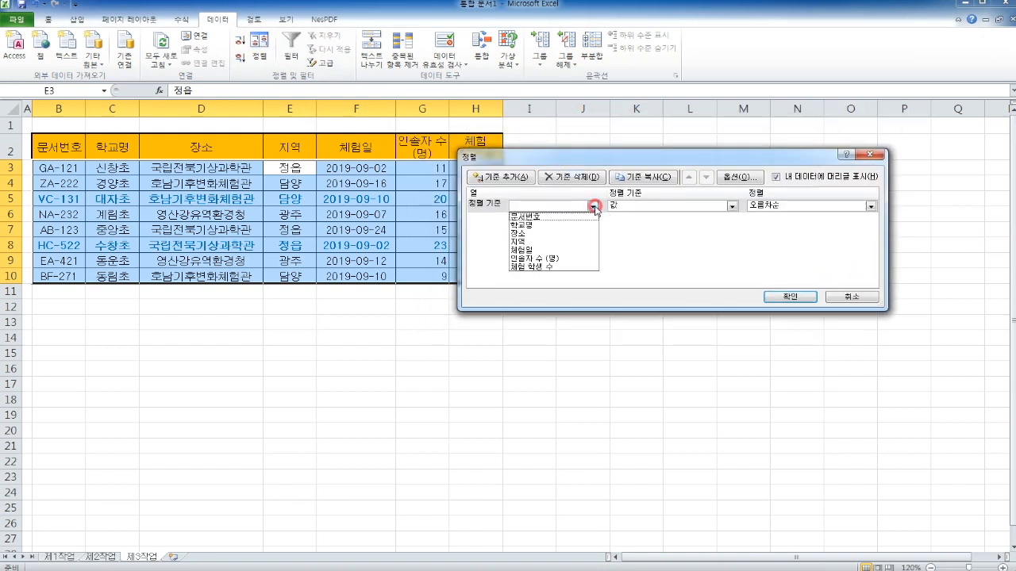
{"action": "key", "text": "Down"}
{"action": "key", "text": "Down"}
{"action": "key", "text": "Down"}
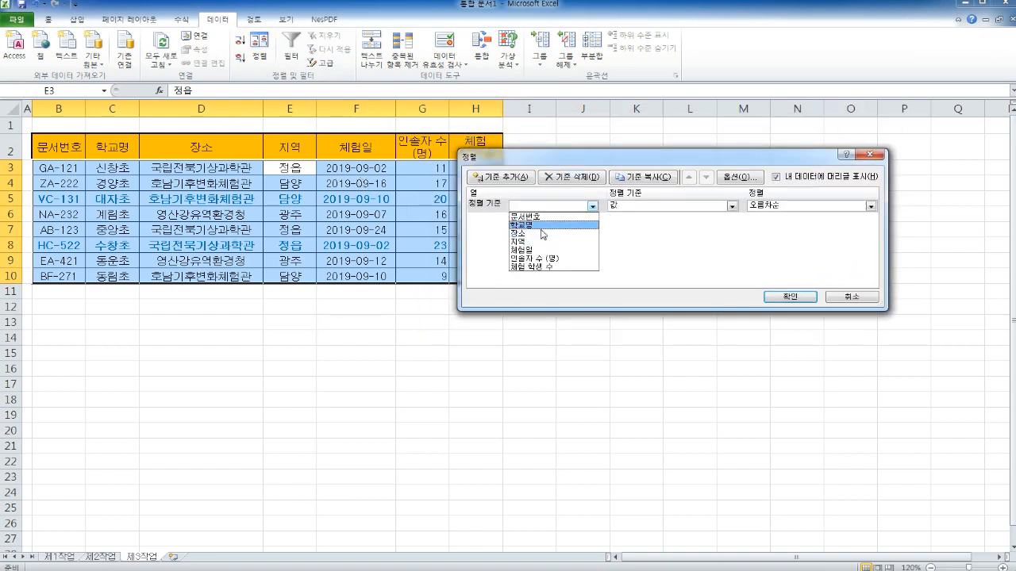
{"action": "key", "text": "Return"}
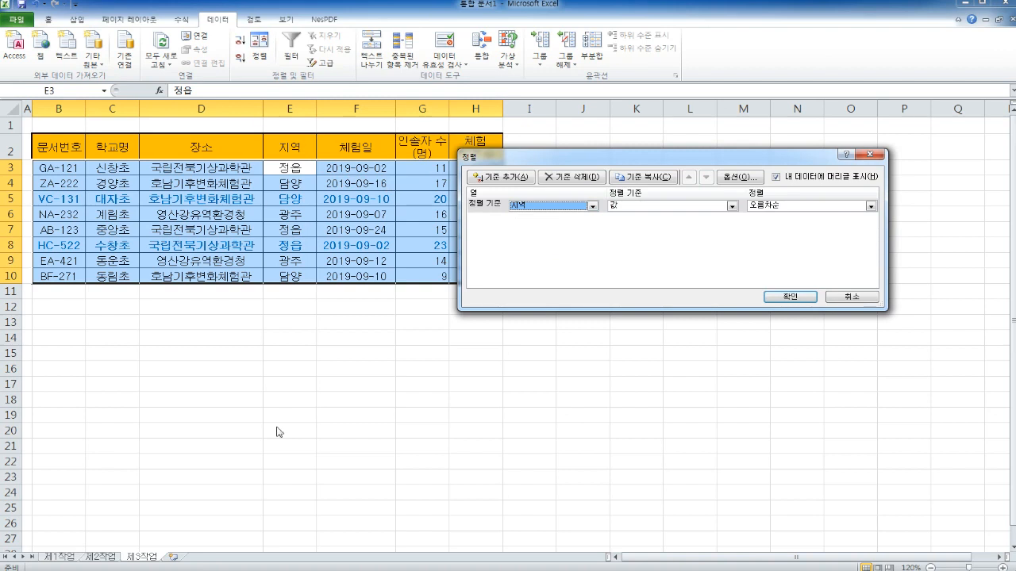
Step: Set the sort order to 내림차순 and apply the sort
{"action": "left_click", "coordinate": [812, 207]}
{"action": "left_click", "coordinate": [786, 221]}
{"action": "left_click_drag", "start_coordinate": [745, 158], "coordinate": [789, 130]}
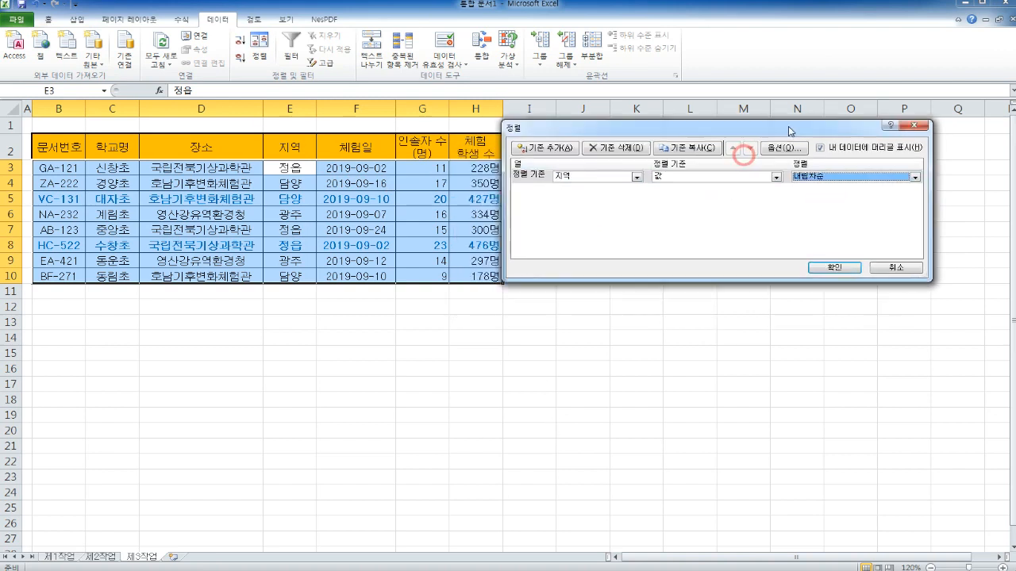
{"action": "left_click", "coordinate": [834, 268]}
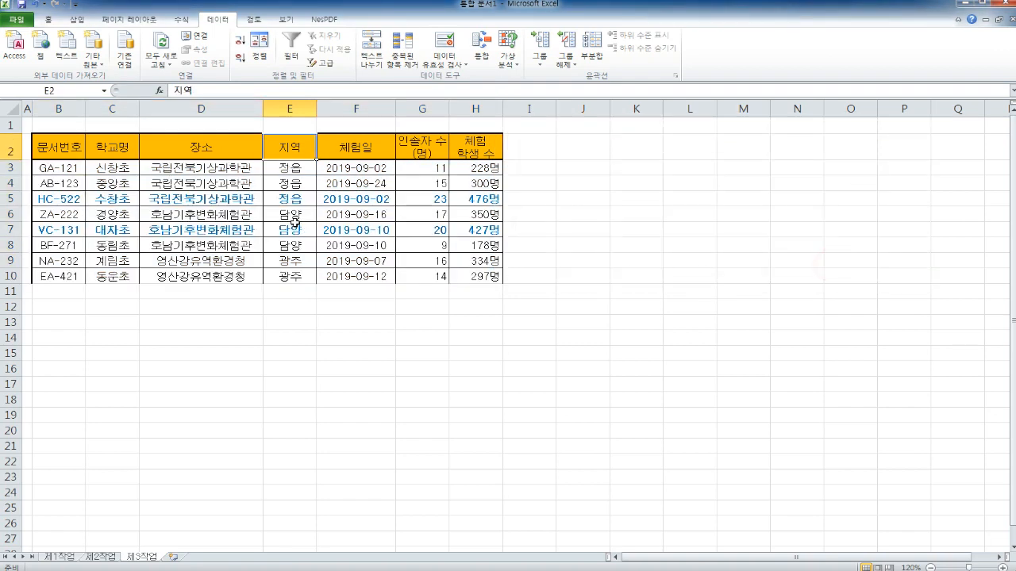
Step: Switch to the exam PDF and examine the 부분합 condition against the 최대값 and 개수 rows in the 출력형태 table
{"action": "key", "text": "alt+Tab"}
{"action": "scroll", "coordinate": [608, 379], "scroll_direction": "down", "scroll_amount": 2}
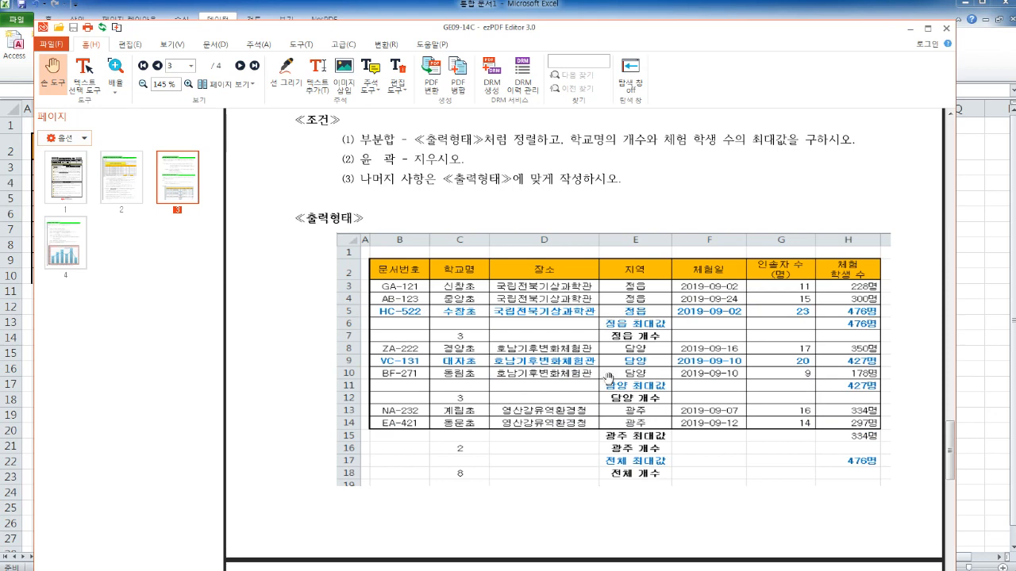
{"action": "scroll", "coordinate": [597, 141], "scroll_direction": "up", "scroll_amount": 2}
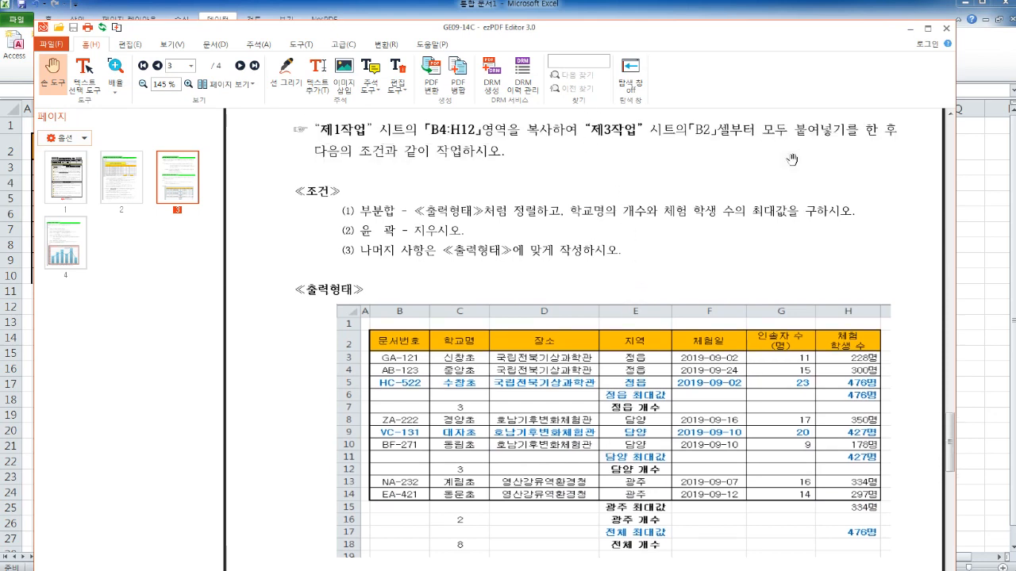
{"action": "scroll", "coordinate": [758, 185], "scroll_direction": "up", "scroll_amount": 1}
{"action": "scroll", "coordinate": [671, 278], "scroll_direction": "down", "scroll_amount": 1}
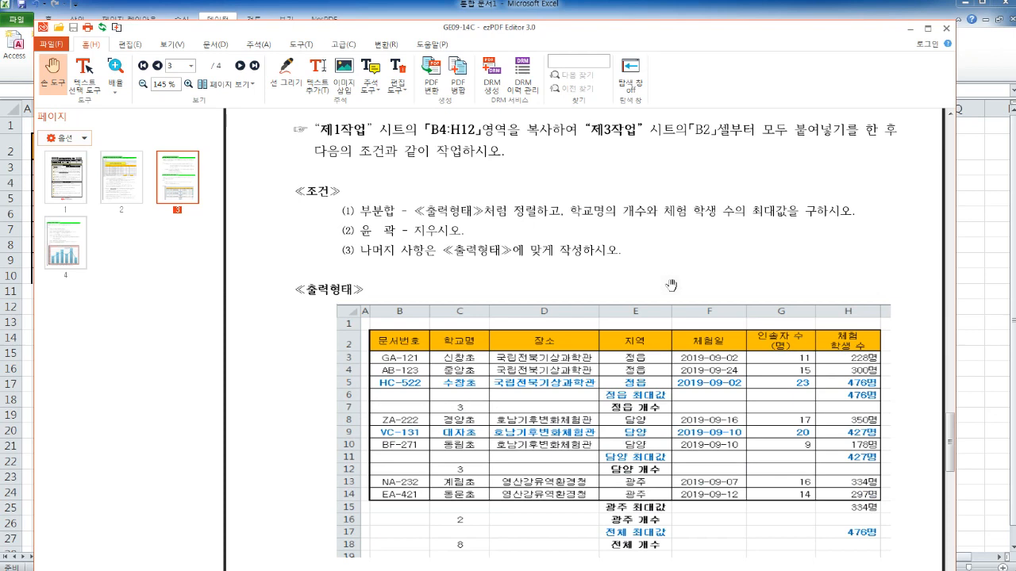
{"action": "scroll", "coordinate": [670, 285], "scroll_direction": "down", "scroll_amount": 1}
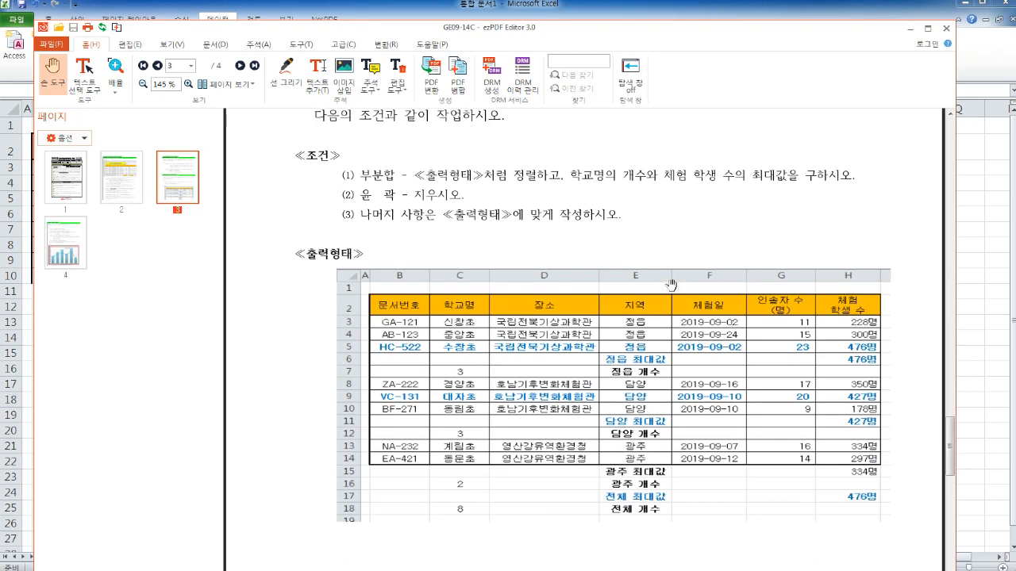
{"action": "scroll", "coordinate": [671, 284], "scroll_direction": "down", "scroll_amount": 3}
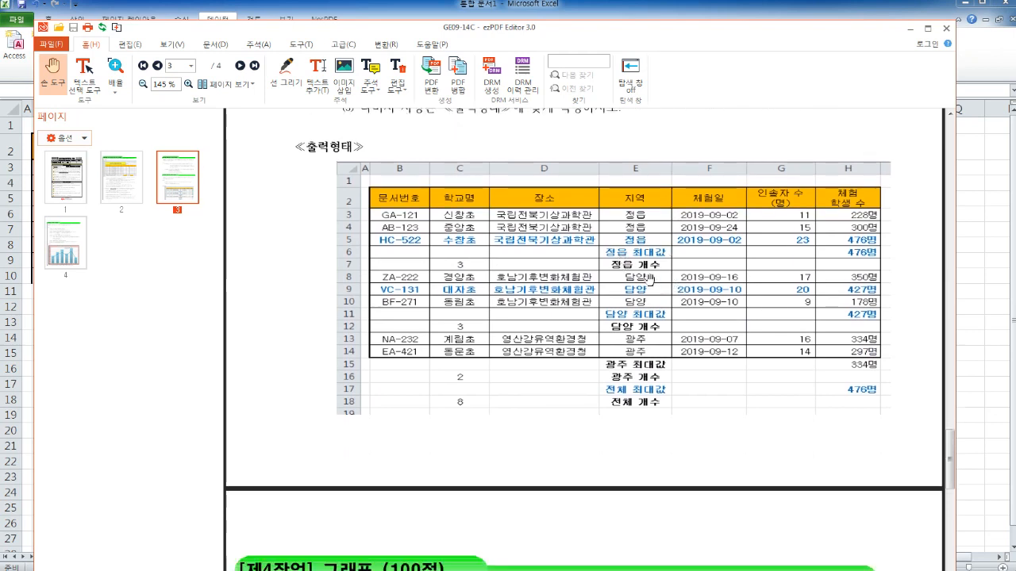
{"action": "scroll", "coordinate": [656, 262], "scroll_direction": "up", "scroll_amount": 1}
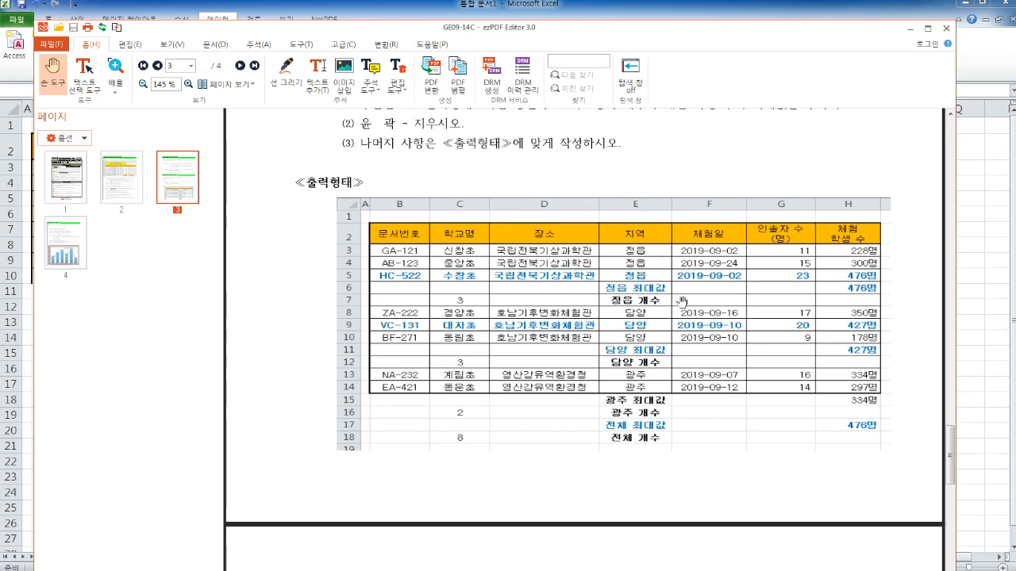
{"action": "scroll", "coordinate": [700, 341], "scroll_direction": "up", "scroll_amount": 3}
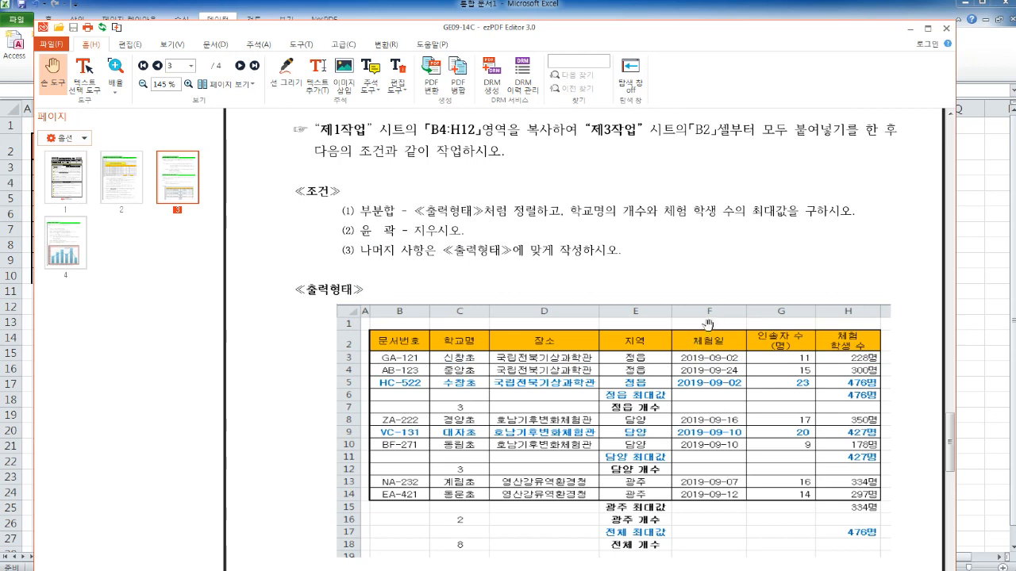
{"action": "scroll", "coordinate": [707, 323], "scroll_direction": "down", "scroll_amount": 3}
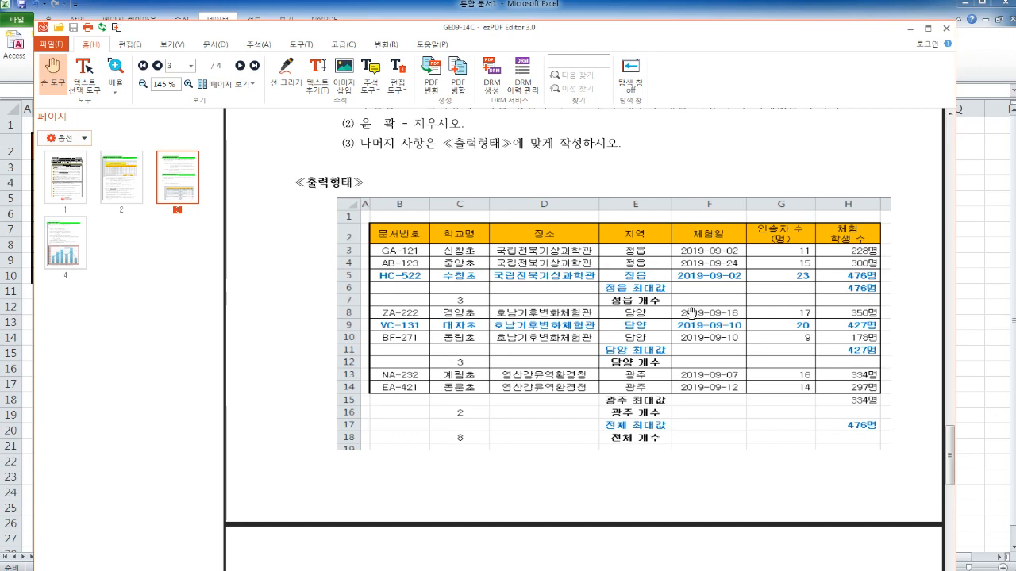
{"action": "scroll", "coordinate": [657, 309], "scroll_direction": "up", "scroll_amount": 2}
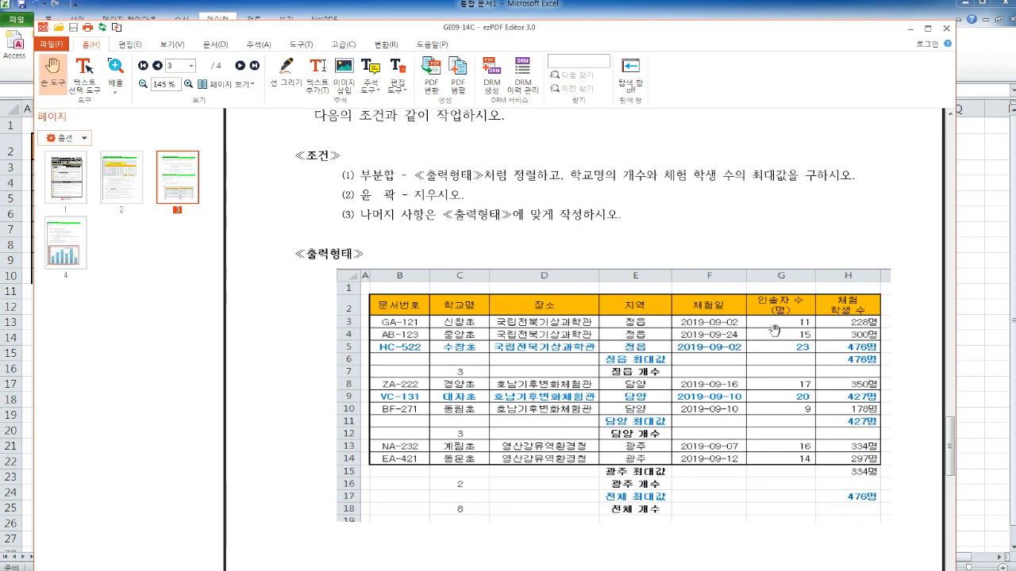
Step: Switch back to Excel and open the Subtotal (부분합) settings for the sorted 제3작업 table
{"action": "left_click", "coordinate": [992, 286]}
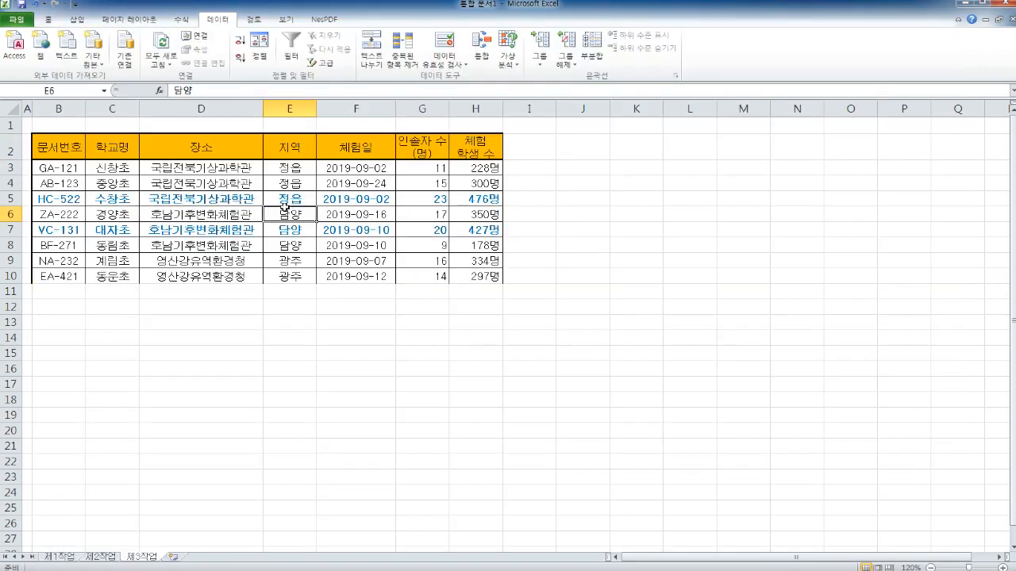
{"action": "left_click", "coordinate": [292, 167]}
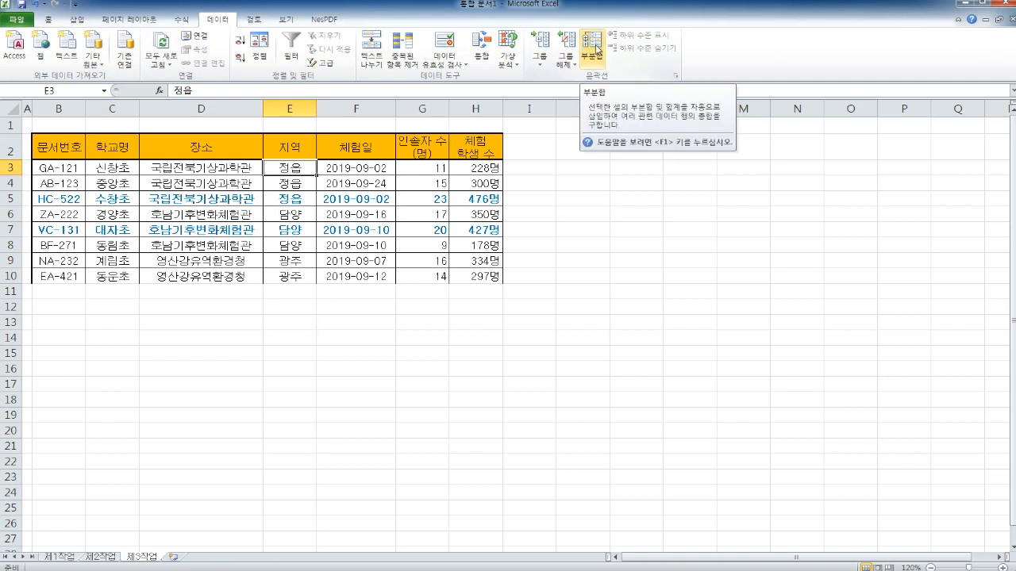
{"action": "left_click", "coordinate": [595, 50]}
{"action": "left_click_drag", "start_coordinate": [679, 105], "coordinate": [623, 110]}
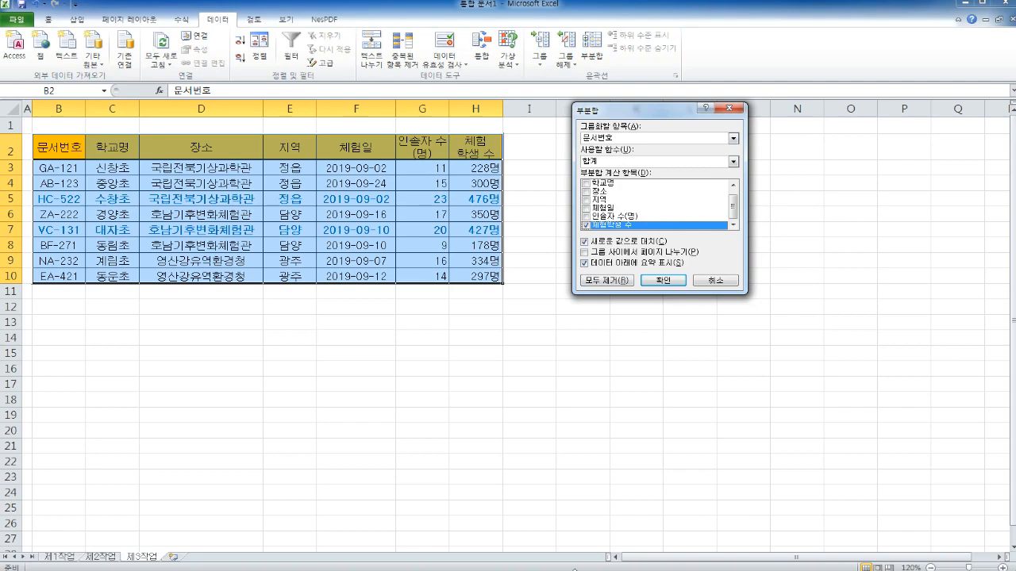
Step: Check the 출력형태 table in the exam PDF and, back in Excel, set the subtotal grouping field to 지역
{"action": "left_click", "coordinate": [574, 570]}
{"action": "scroll", "coordinate": [591, 274], "scroll_direction": "down", "scroll_amount": 2}
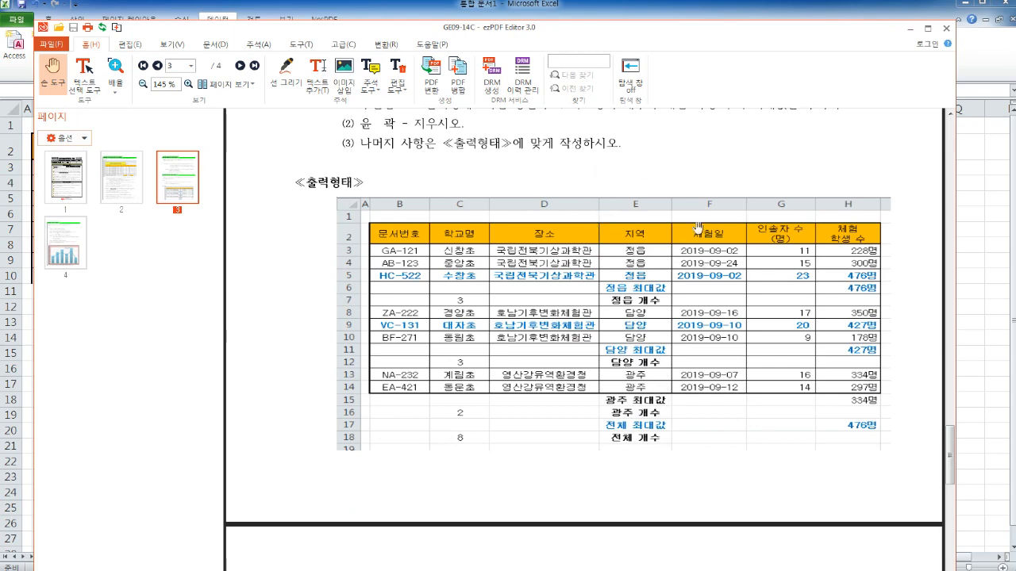
{"action": "left_click", "coordinate": [1006, 258]}
{"action": "left_click", "coordinate": [733, 138]}
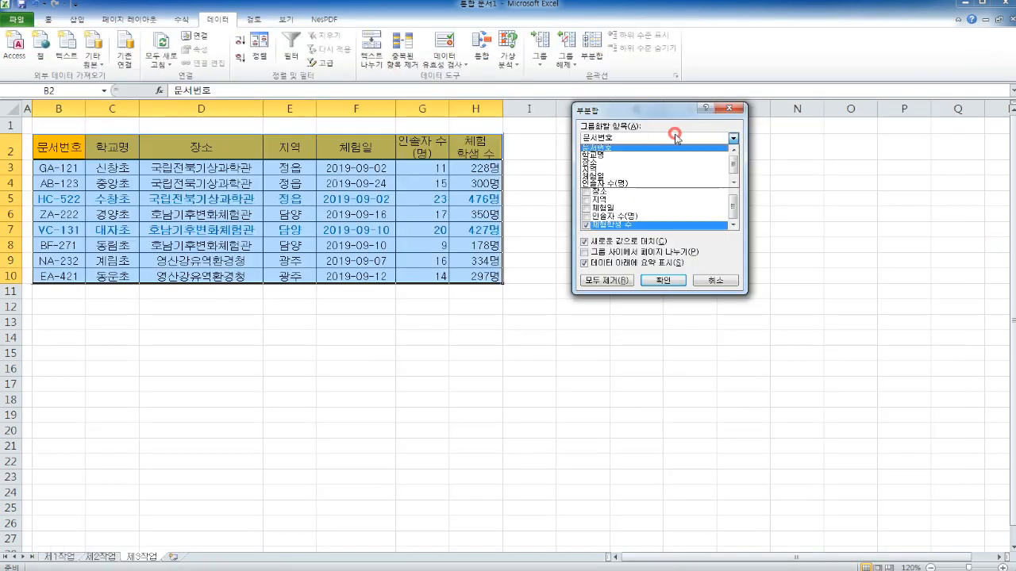
{"action": "left_click", "coordinate": [618, 171]}
{"action": "left_click_drag", "start_coordinate": [654, 112], "coordinate": [675, 111]}
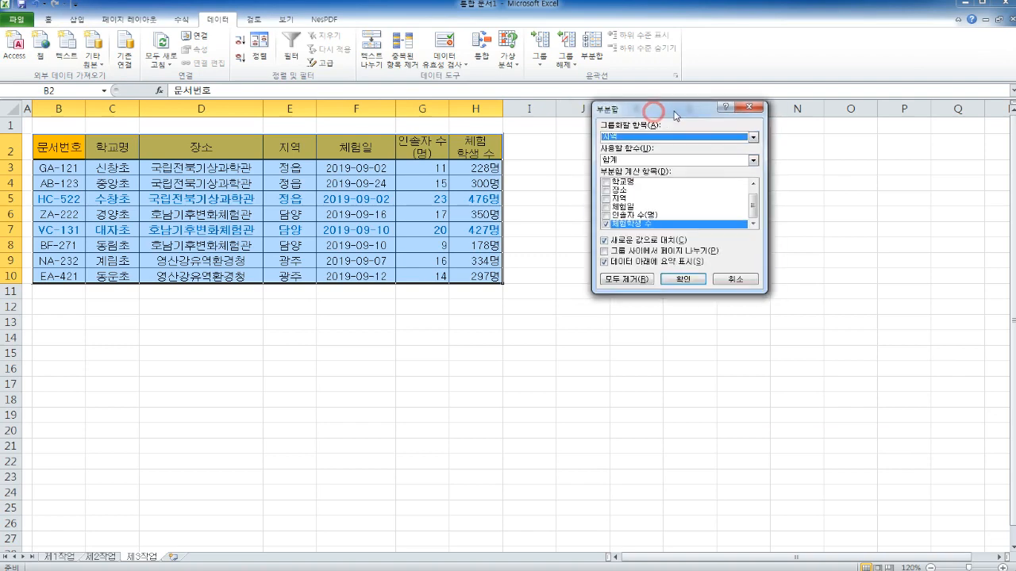
Step: Check the subtotal rows of the sample table in the exam PDF and, back in Excel, set the subtotal function to 개수
{"action": "key", "text": "alt+Tab"}
{"action": "scroll", "coordinate": [571, 339], "scroll_direction": "down", "scroll_amount": 1}
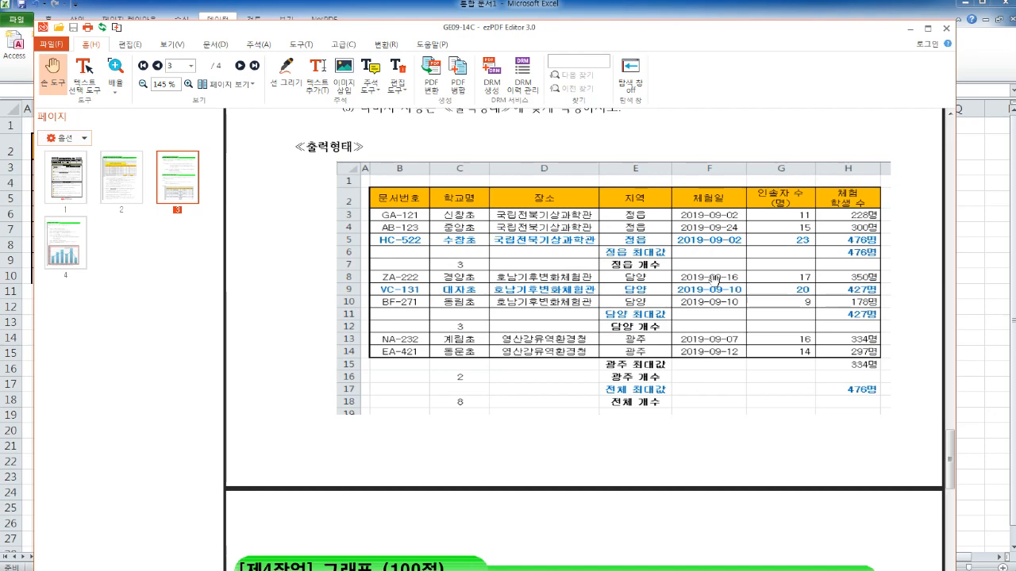
{"action": "left_click", "coordinate": [972, 285]}
{"action": "left_click", "coordinate": [684, 159]}
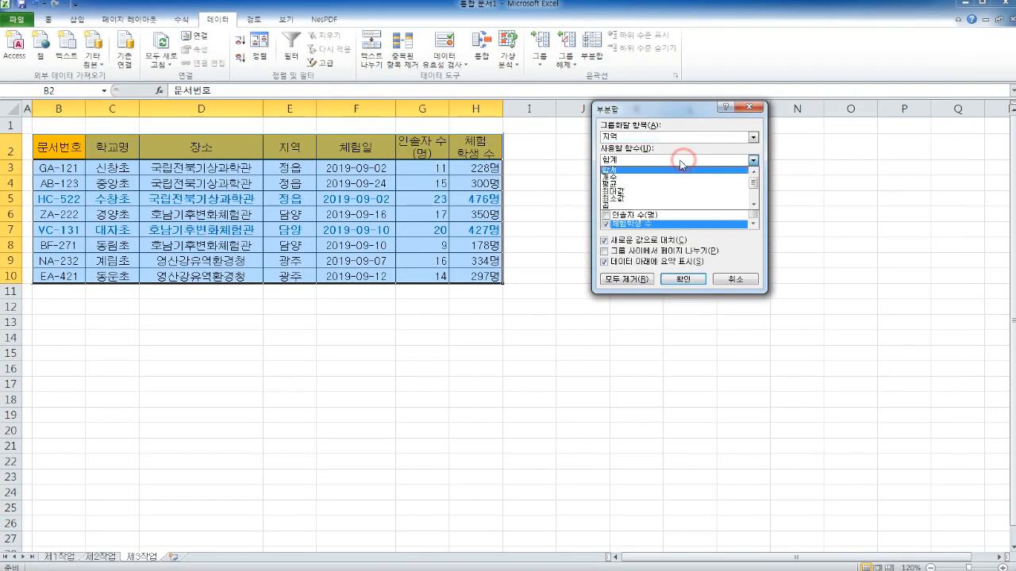
{"action": "left_click", "coordinate": [635, 181]}
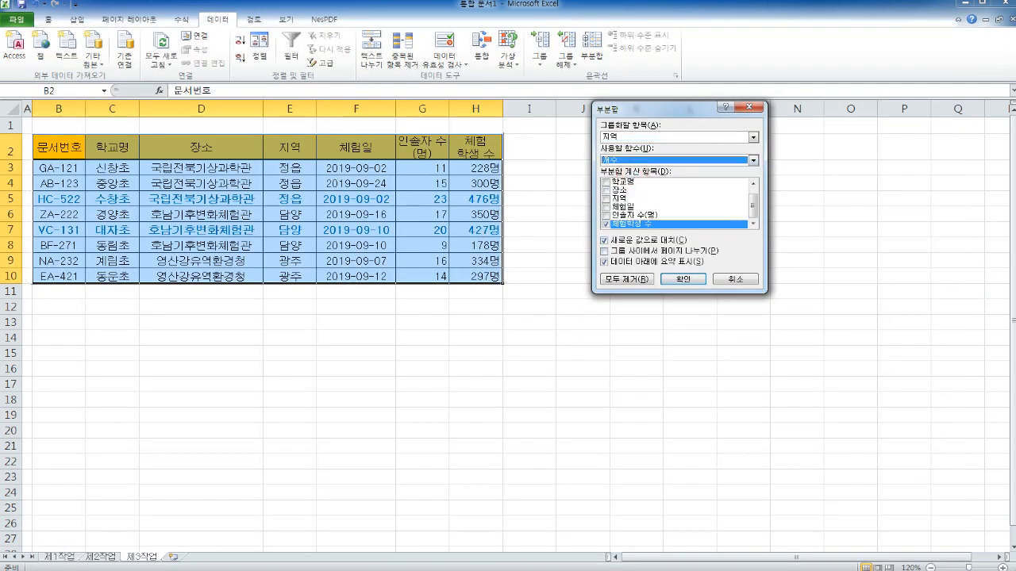
Step: Check the counted column in the exam PDF and, back in Excel, apply the 개수 subtotal to 학교명 only, excluding 체험학생 수
{"action": "key", "text": "alt+Tab"}
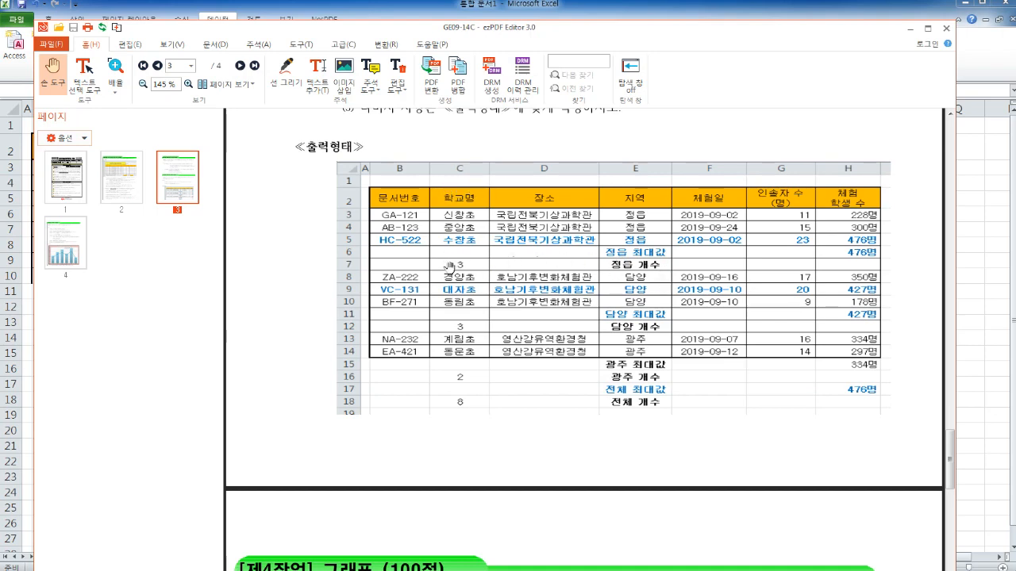
{"action": "left_click", "coordinate": [972, 278]}
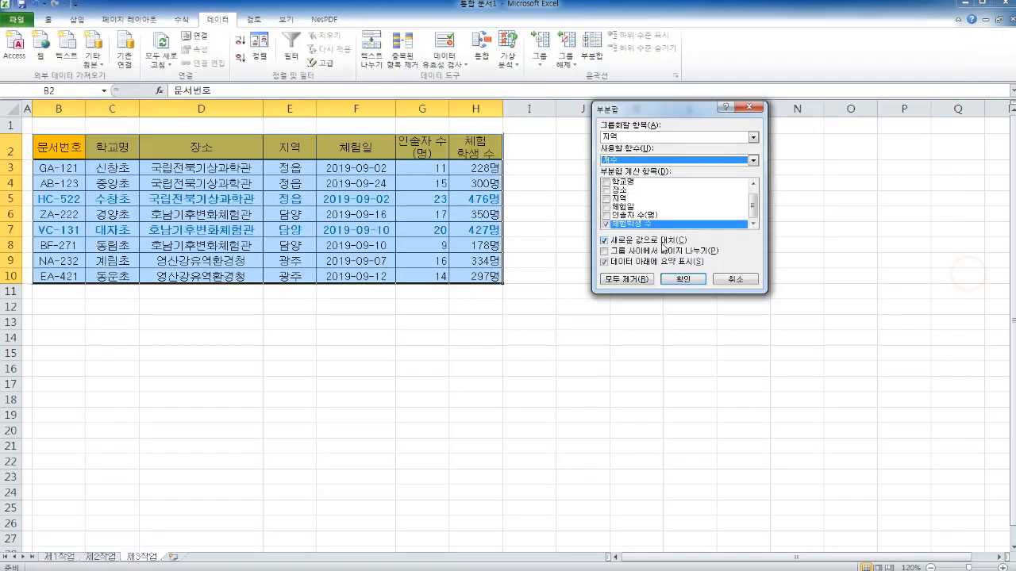
{"action": "left_click", "coordinate": [605, 225]}
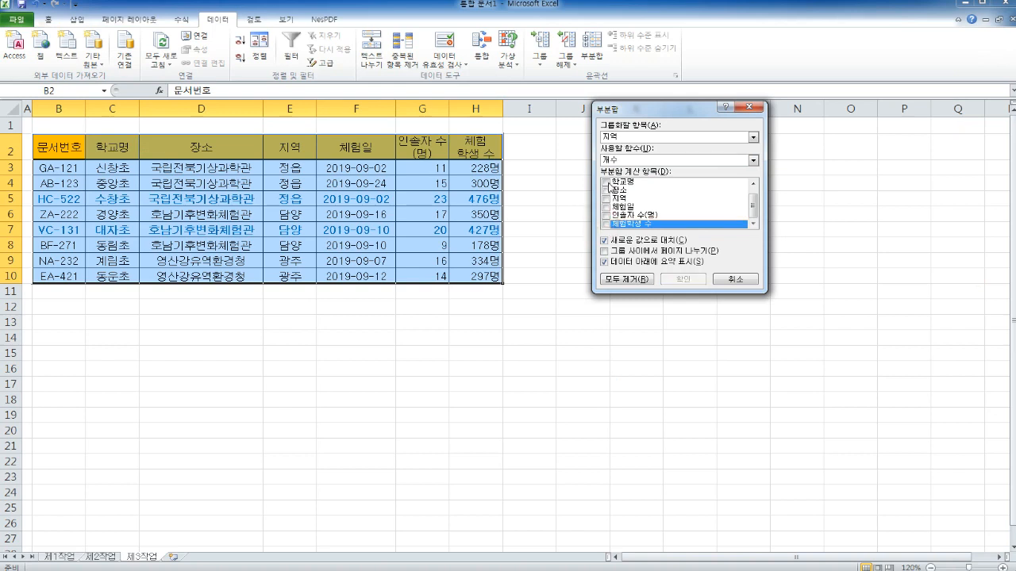
{"action": "left_click", "coordinate": [607, 183]}
{"action": "scroll", "coordinate": [615, 191], "scroll_direction": "up", "scroll_amount": 1}
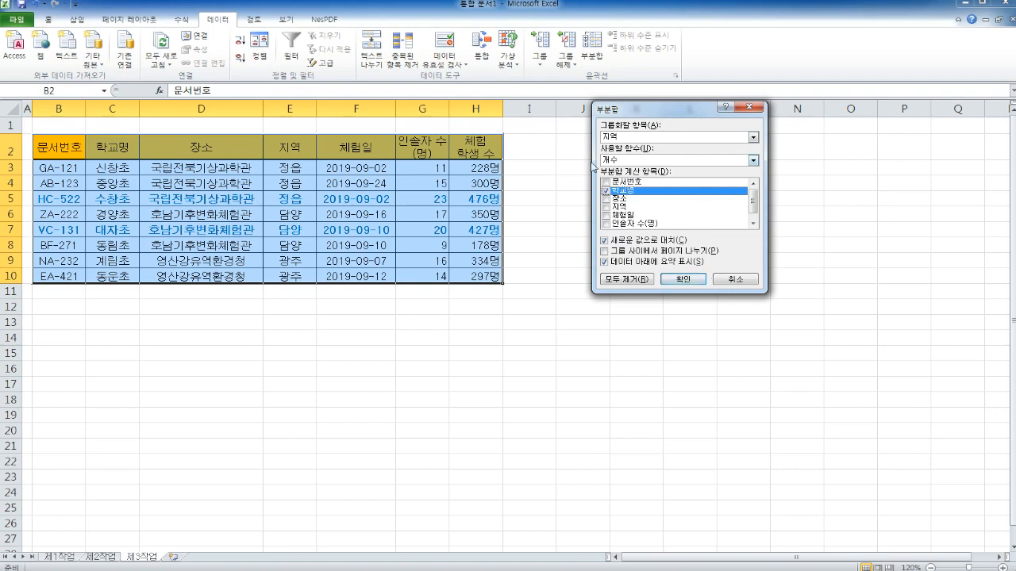
{"action": "left_click", "coordinate": [682, 280]}
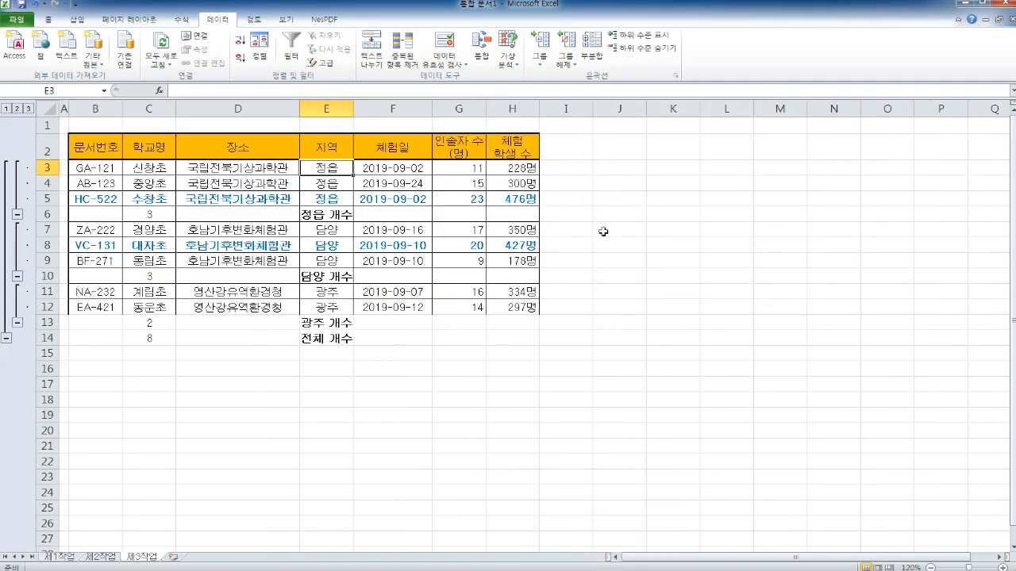
Step: Check the 최대값 rows in the exam PDF and, back in Excel, start a second subtotal using 최대값 with 학교명 deselected
{"action": "key", "text": "alt+Tab"}
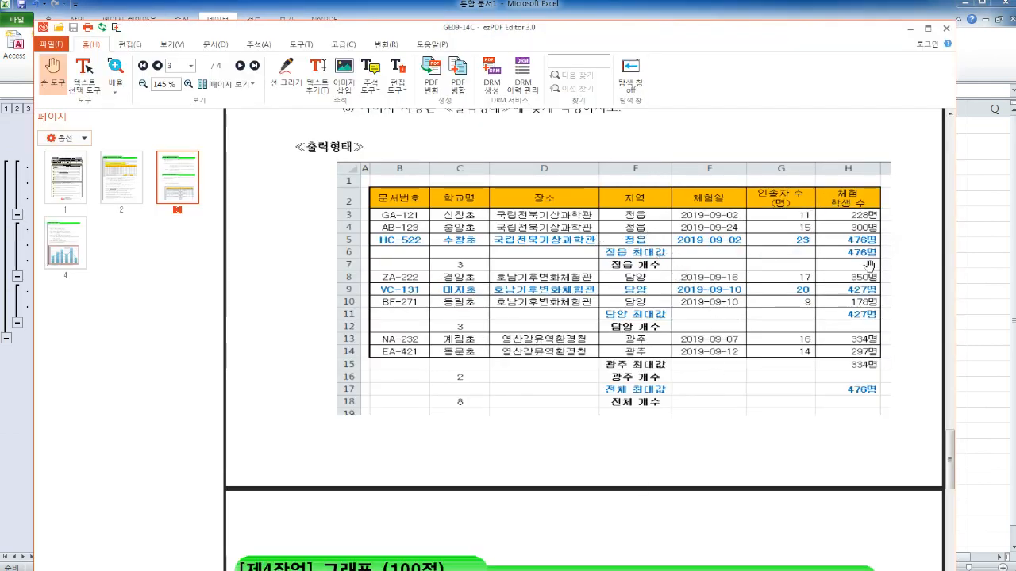
{"action": "left_click", "coordinate": [968, 220]}
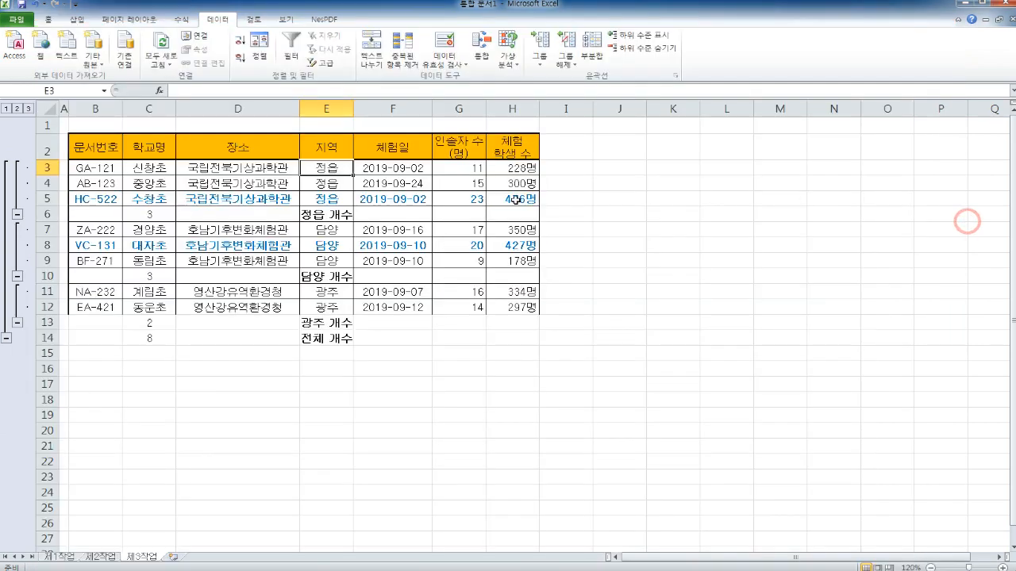
{"action": "left_click", "coordinate": [591, 48]}
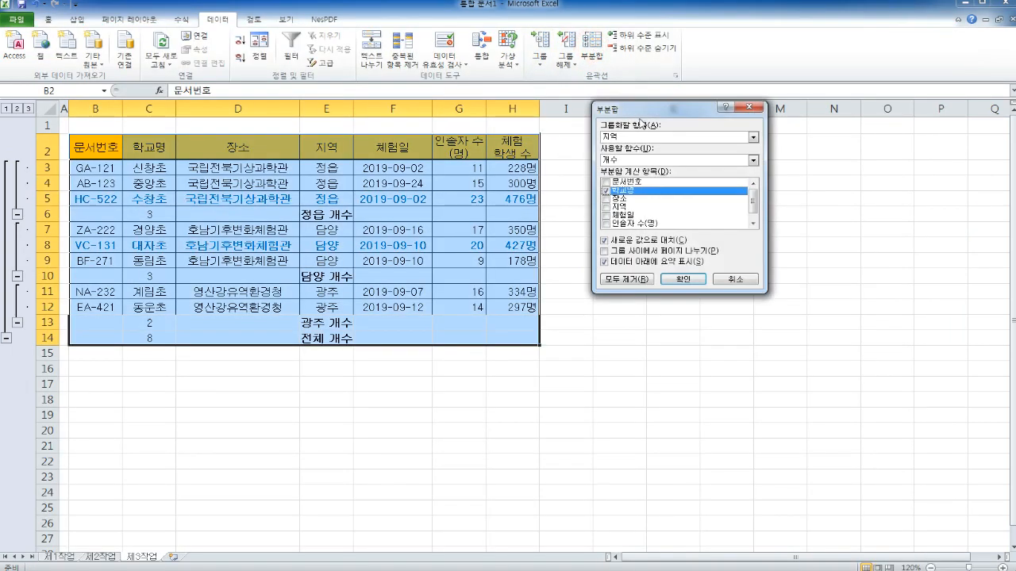
{"action": "left_click_drag", "start_coordinate": [640, 110], "coordinate": [620, 166]}
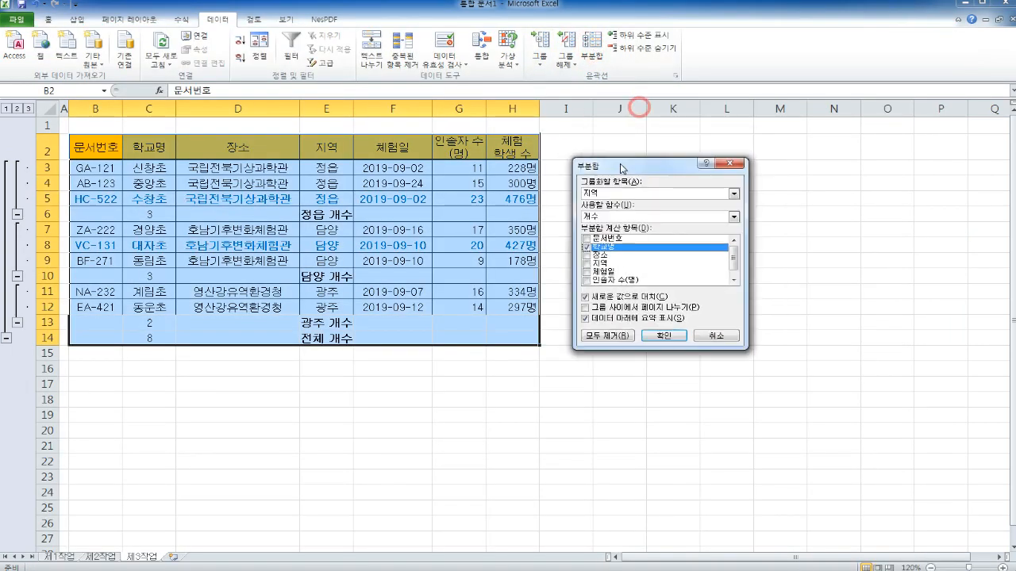
{"action": "left_click", "coordinate": [635, 220]}
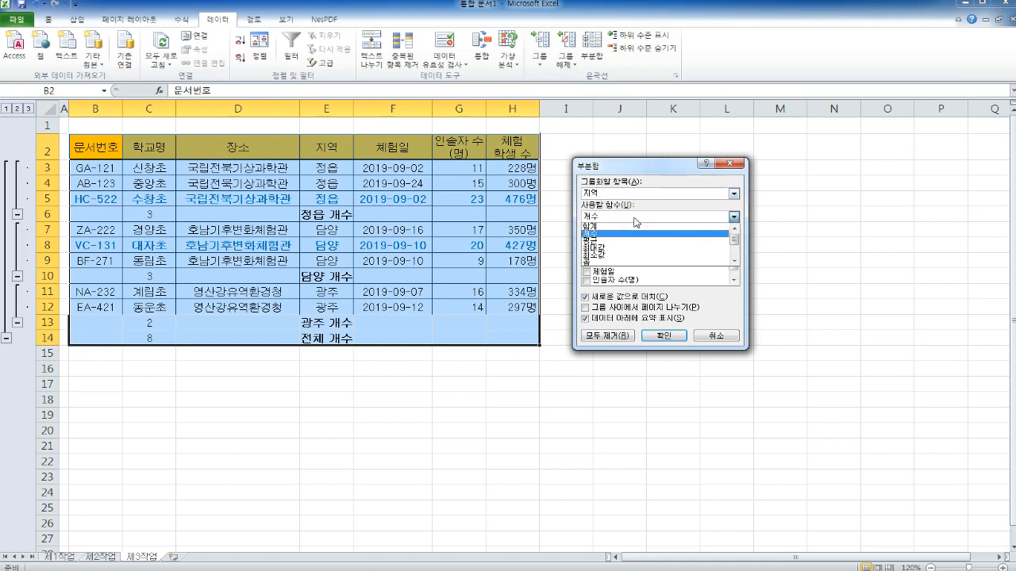
{"action": "left_click", "coordinate": [621, 246]}
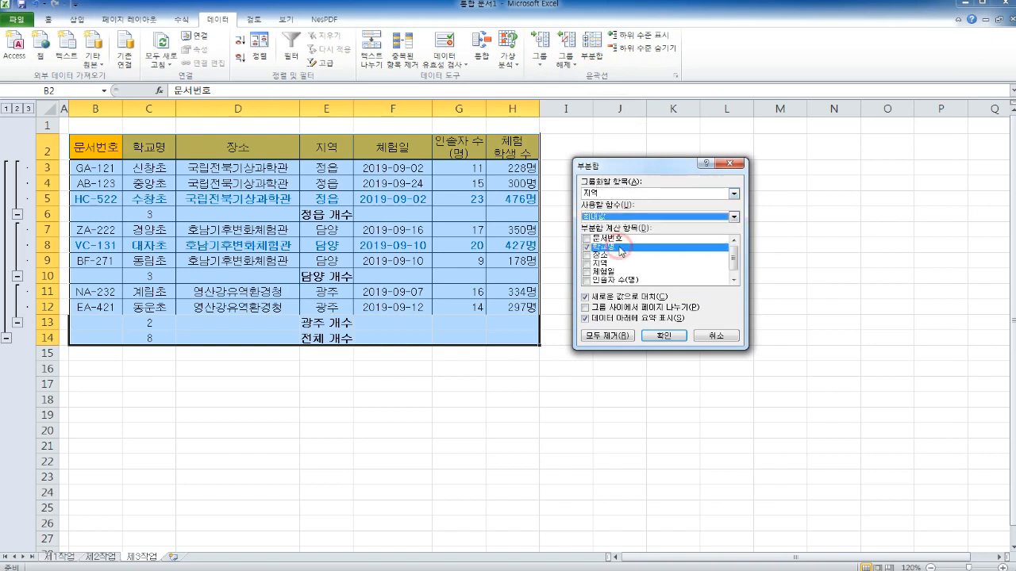
{"action": "left_click", "coordinate": [586, 249]}
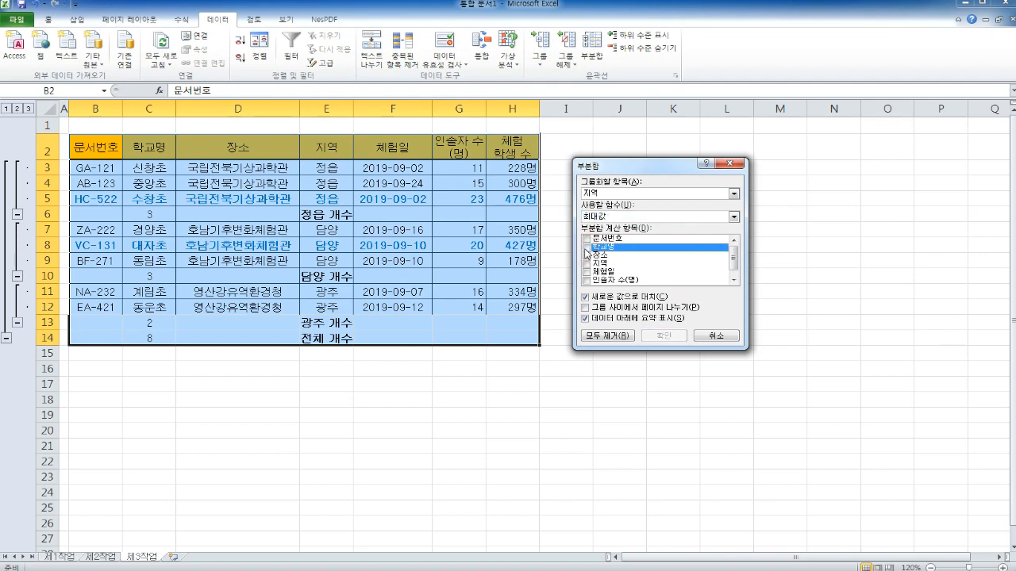
Step: Check the exam PDF and, back in Excel, apply the 최대값 subtotal to 체험학생 수 without replacing the existing subtotals (새로운 값으로 대치)
{"action": "key", "text": "alt+Tab"}
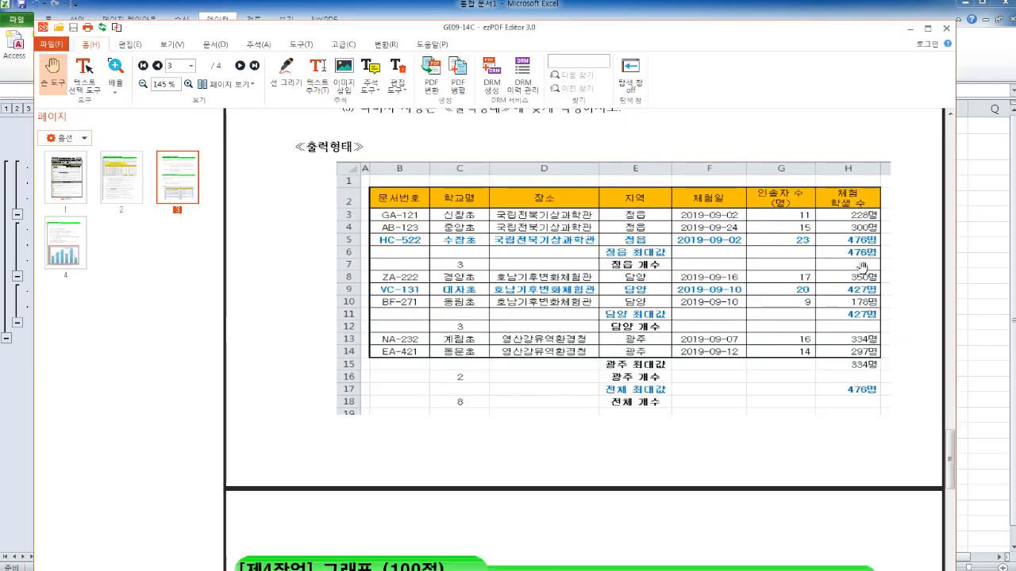
{"action": "left_click", "coordinate": [981, 66]}
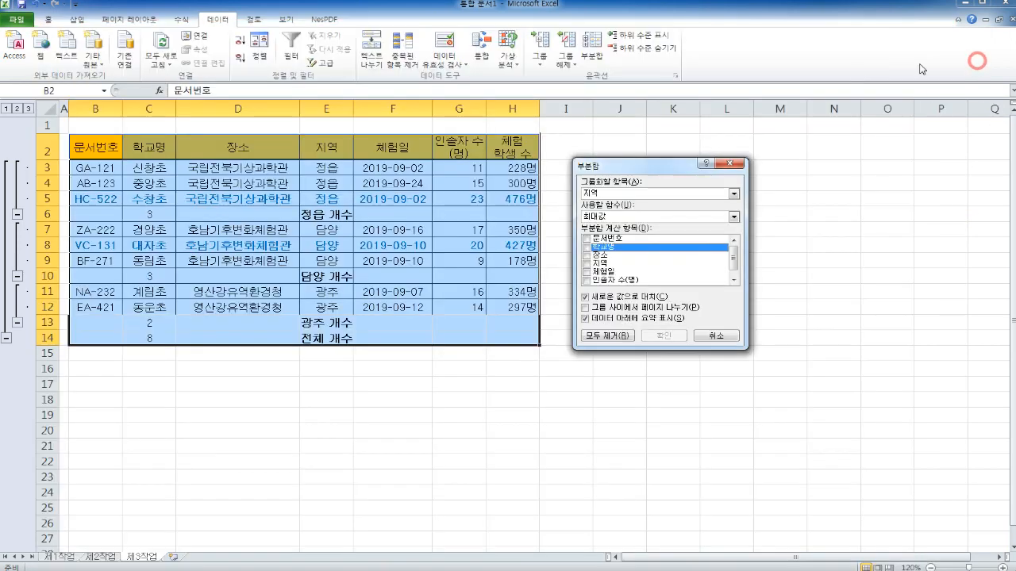
{"action": "scroll", "coordinate": [610, 264], "scroll_direction": "down", "scroll_amount": 1}
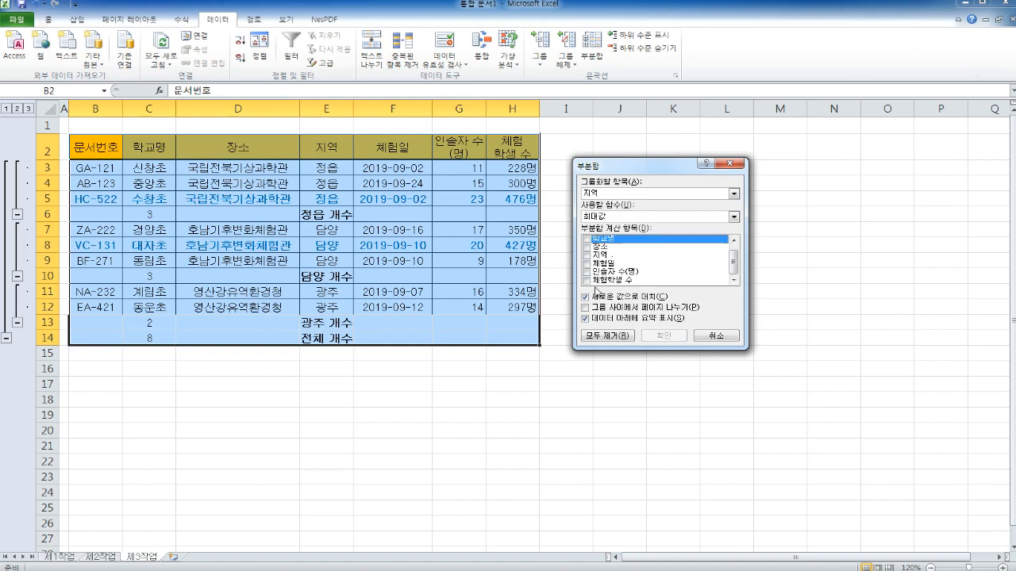
{"action": "left_click", "coordinate": [586, 280]}
{"action": "scroll", "coordinate": [605, 282], "scroll_direction": "up", "scroll_amount": 1}
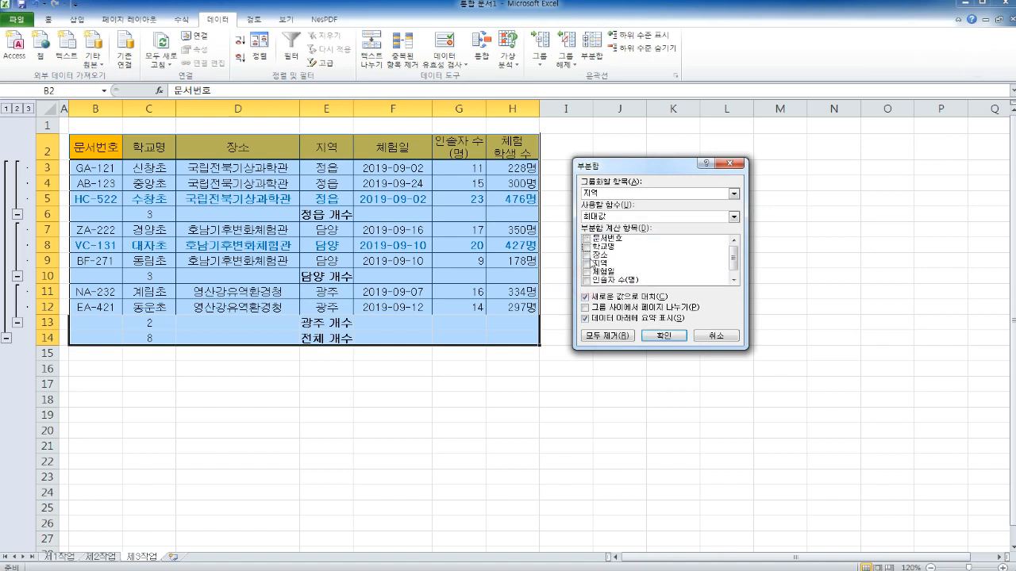
{"action": "scroll", "coordinate": [594, 262], "scroll_direction": "down", "scroll_amount": 1}
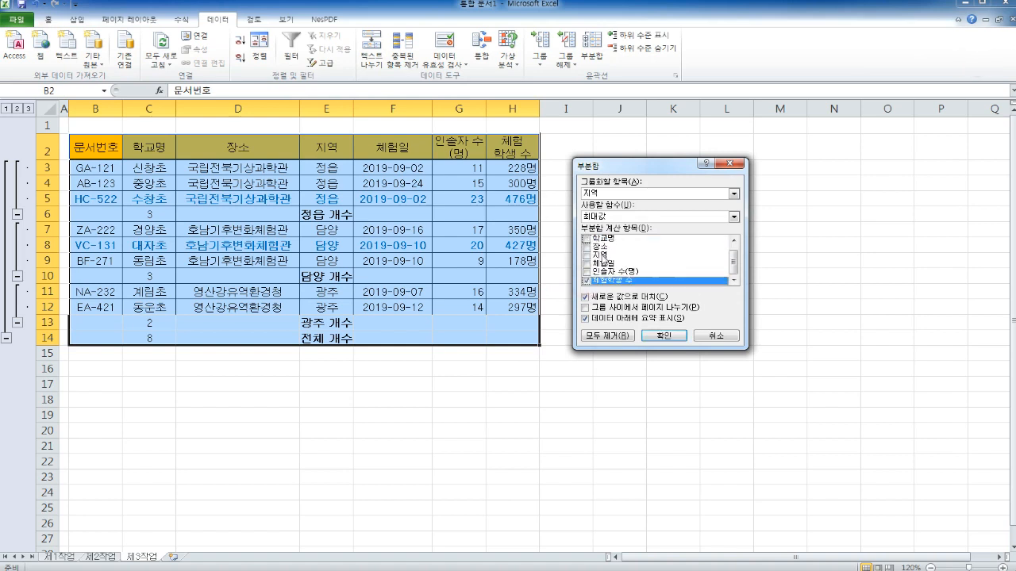
{"action": "left_click", "coordinate": [585, 298]}
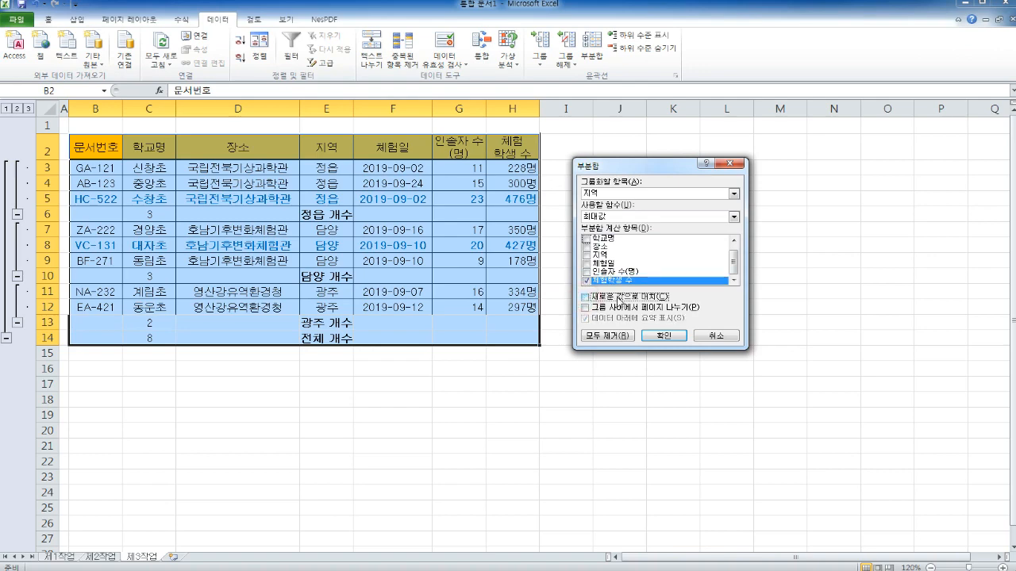
{"action": "left_click", "coordinate": [666, 336]}
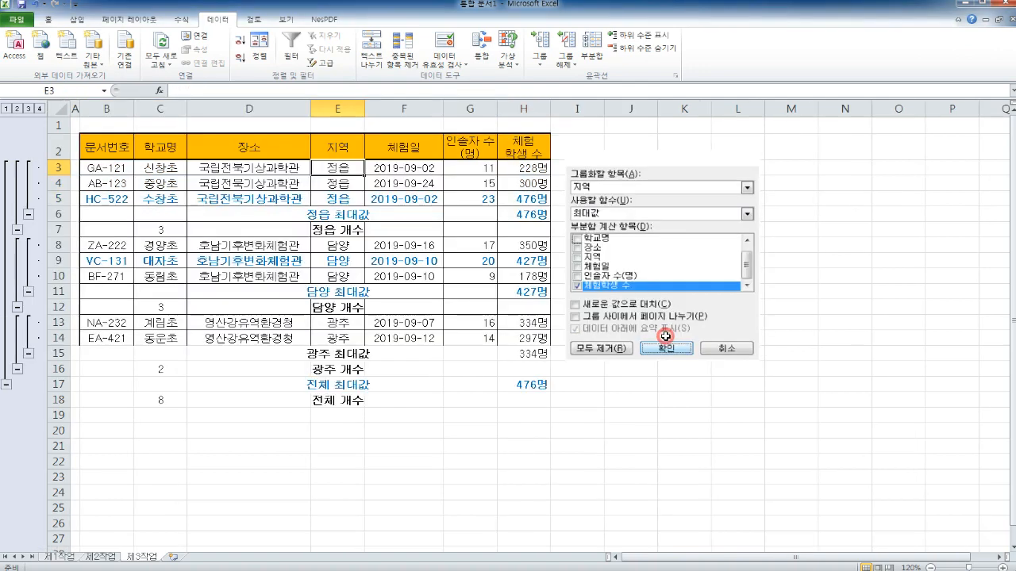
Step: Auto-fit the width of the 지역 column and clear the outline from the subtotaled 제3작업 table
{"action": "left_click", "coordinate": [338, 167]}
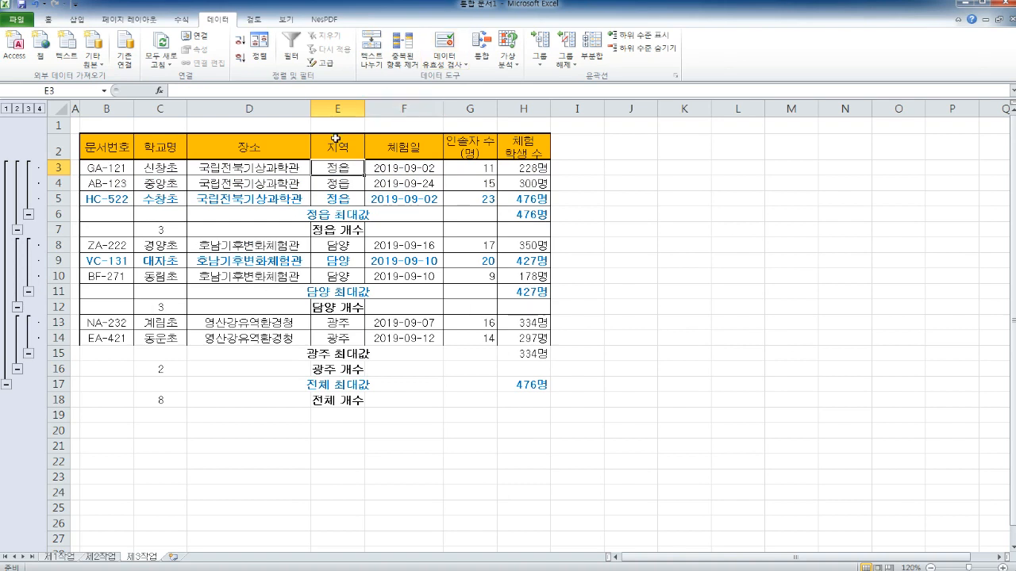
{"action": "double_click", "coordinate": [365, 109]}
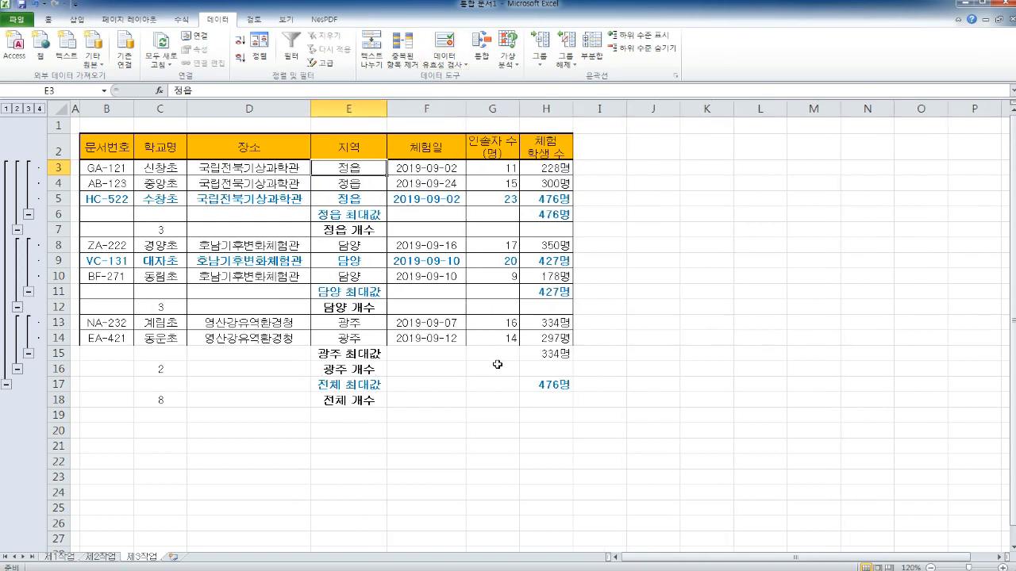
{"action": "left_click", "coordinate": [566, 60]}
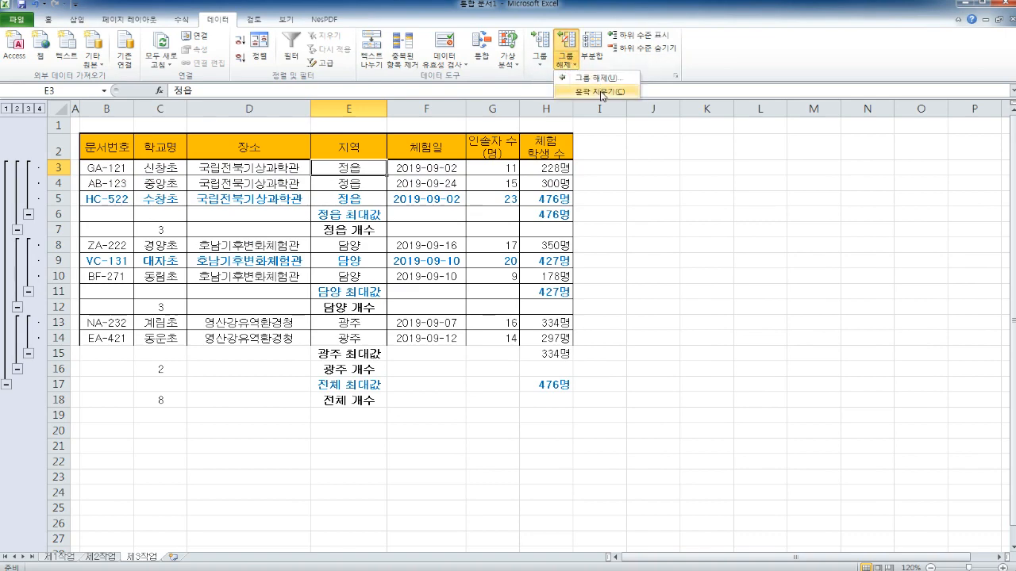
{"action": "left_click", "coordinate": [601, 92]}
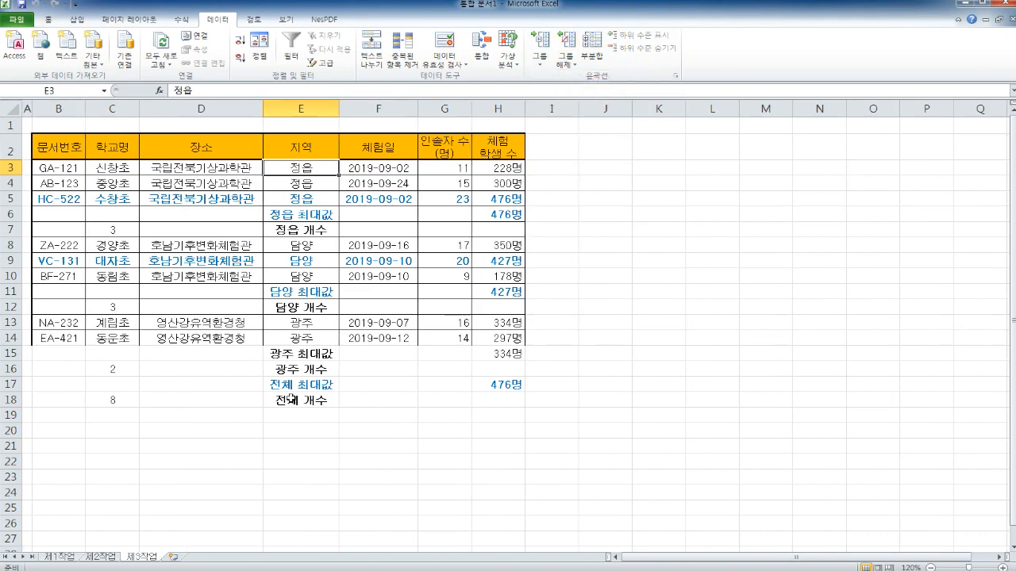
Step: Switch to the exam PDF to compare the 제3작업 출력형태 table with the subtotal result, and minimize the PDF window
{"action": "key", "text": "alt+Tab"}
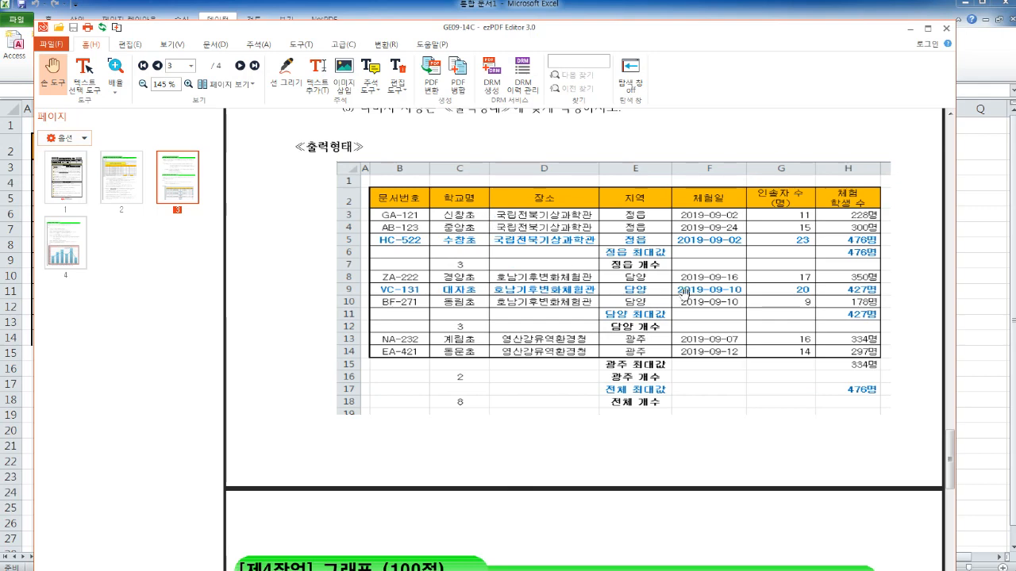
{"action": "scroll", "coordinate": [684, 295], "scroll_direction": "down", "scroll_amount": 1}
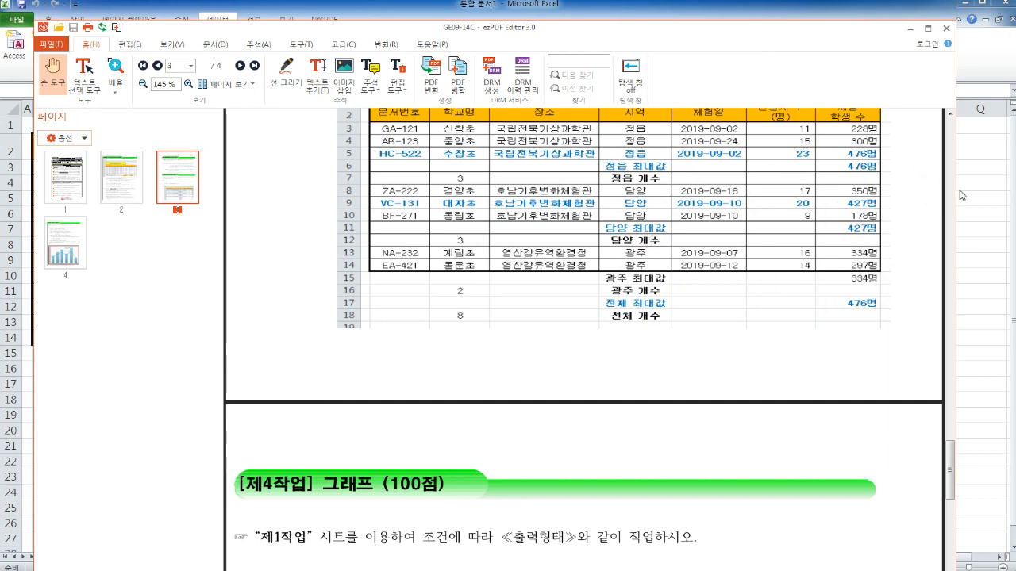
{"action": "left_click", "coordinate": [910, 28]}
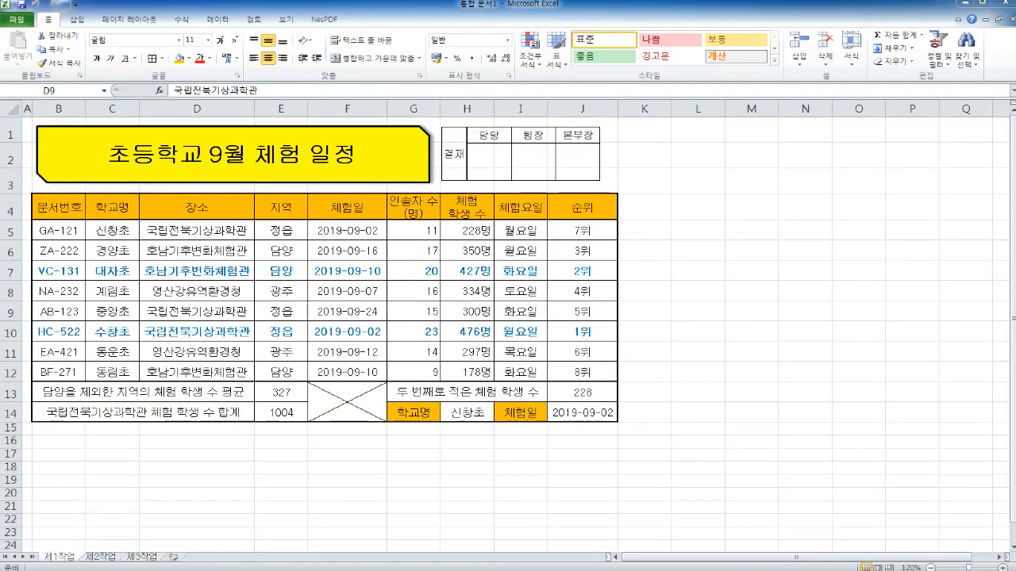
Step: Reopen the exam PDF and examine the [제4작업] 그래프 conditions and the sample chart under 출력형태
{"action": "key", "text": "alt+Tab"}
{"action": "scroll", "coordinate": [455, 220], "scroll_direction": "up", "scroll_amount": 10}
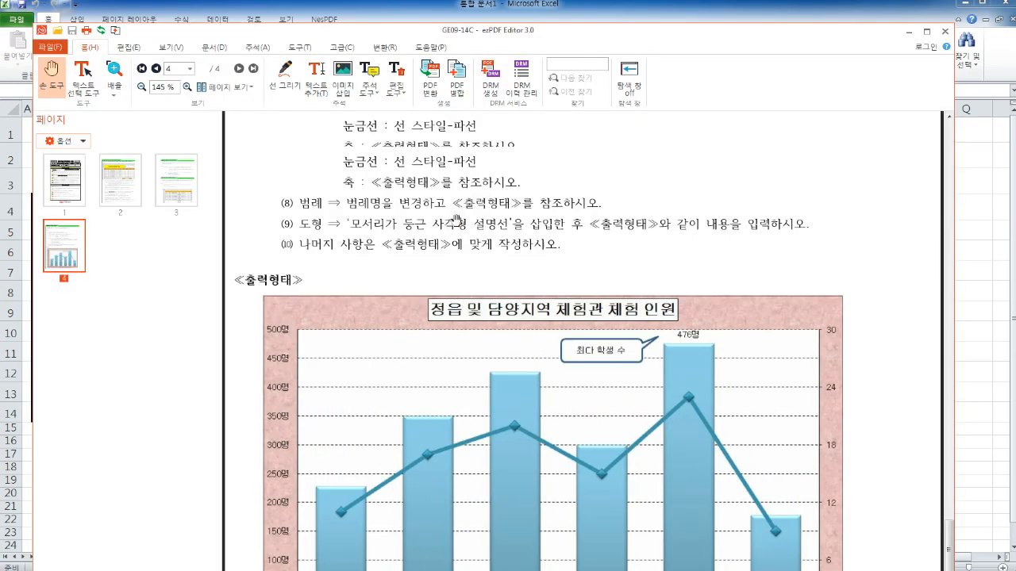
{"action": "scroll", "coordinate": [457, 220], "scroll_direction": "down", "scroll_amount": 5}
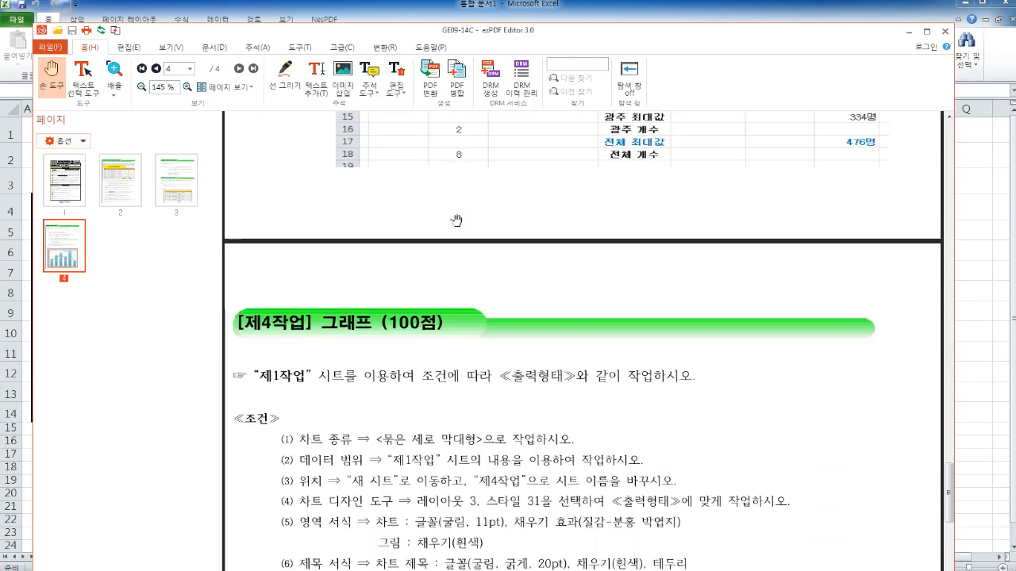
{"action": "scroll", "coordinate": [457, 219], "scroll_direction": "down", "scroll_amount": 5}
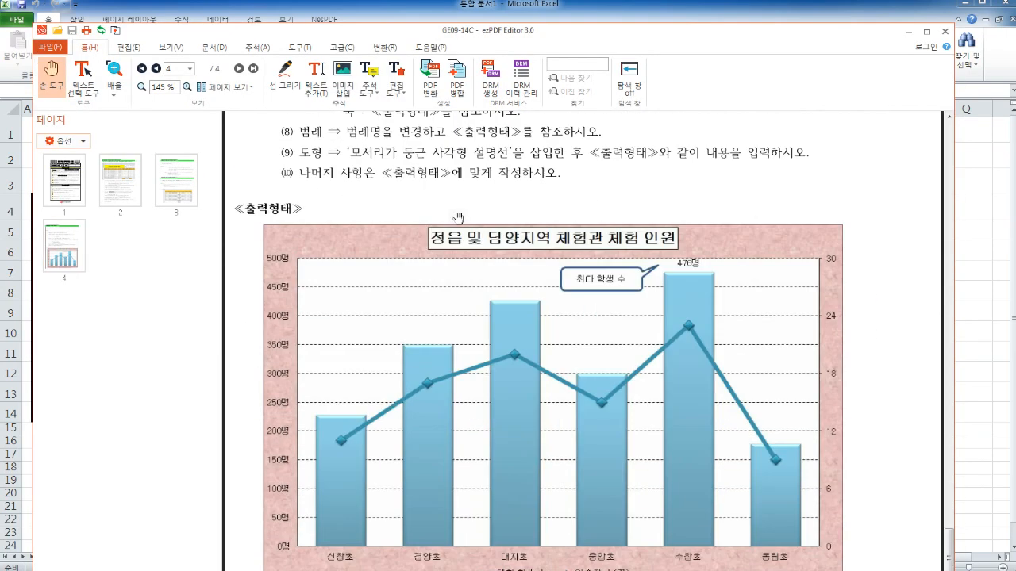
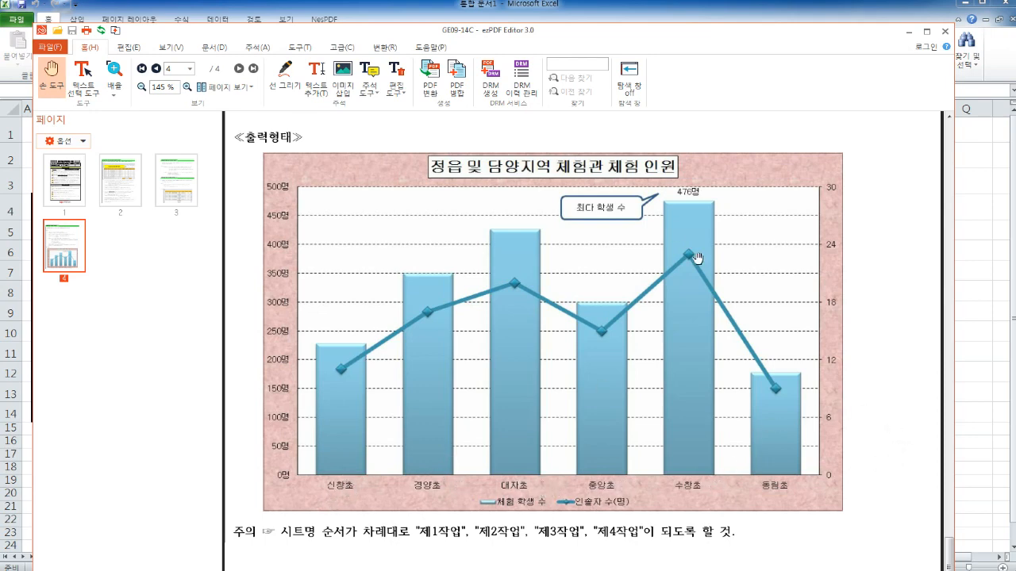
Step: Compare the 학교명 entries in the 제1작업 table with the schools shown on the exam PDF's sample chart
{"action": "left_click", "coordinate": [1008, 186]}
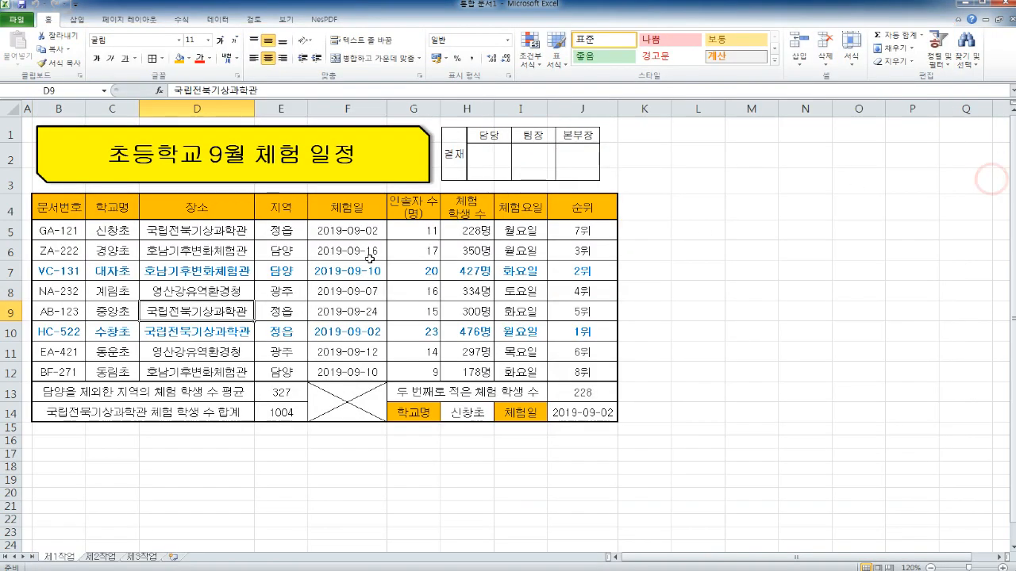
{"action": "left_click_drag", "start_coordinate": [113, 232], "coordinate": [133, 373]}
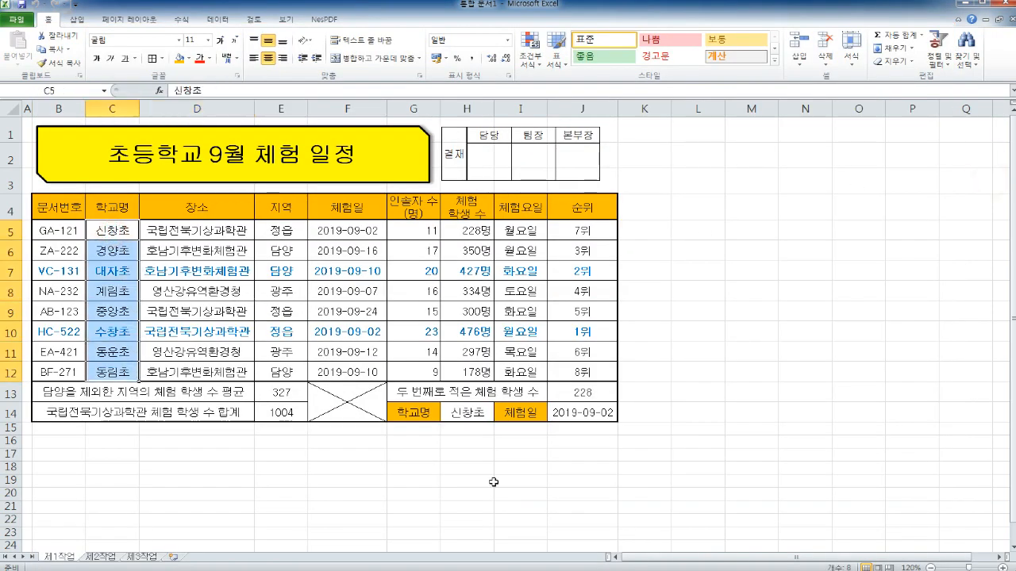
{"action": "key", "text": "alt+Tab"}
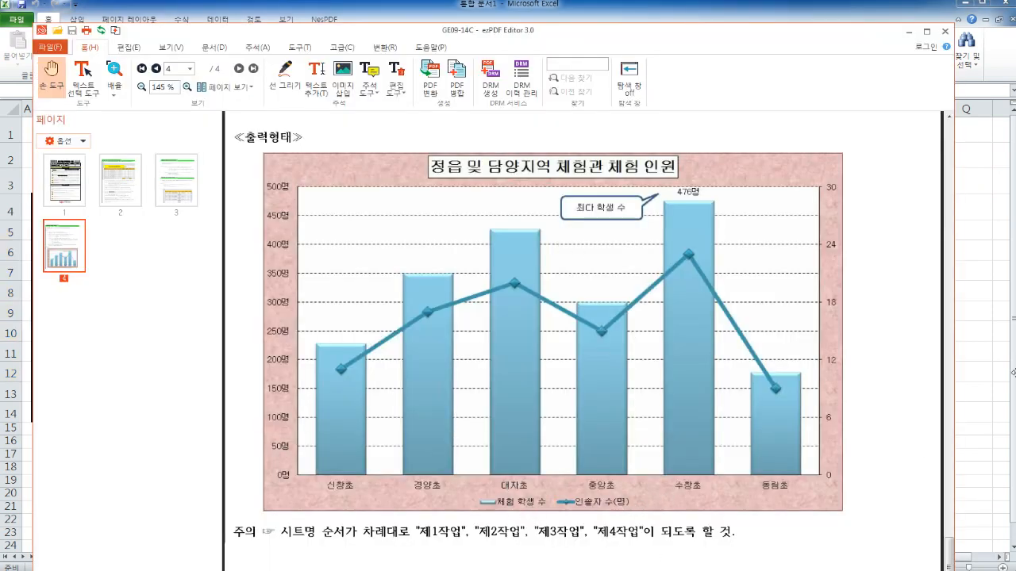
{"action": "key", "text": "alt+Tab"}
{"action": "left_click", "coordinate": [100, 108]}
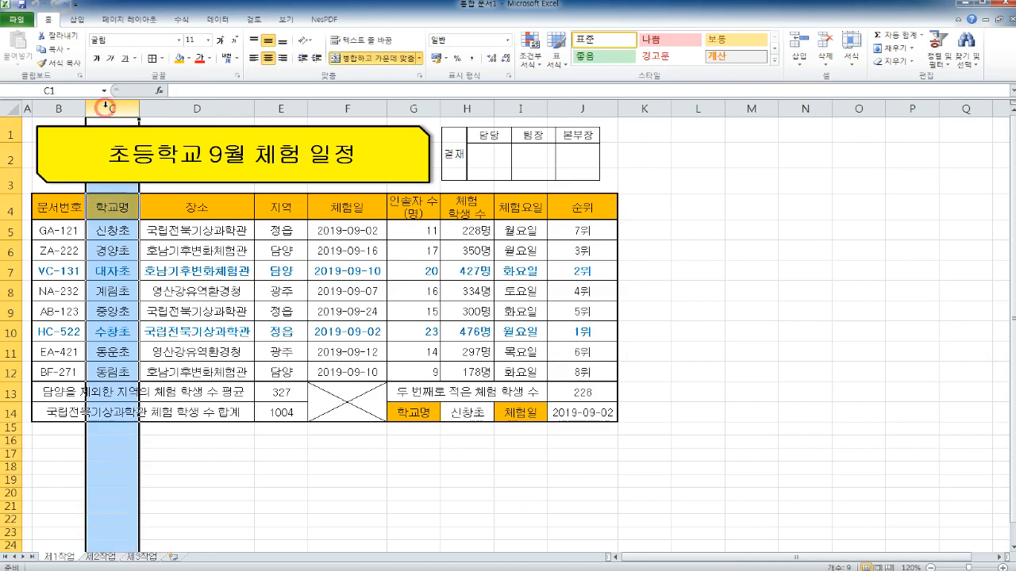
{"action": "left_click_drag", "start_coordinate": [413, 108], "coordinate": [468, 108], "text": "ctrl"}
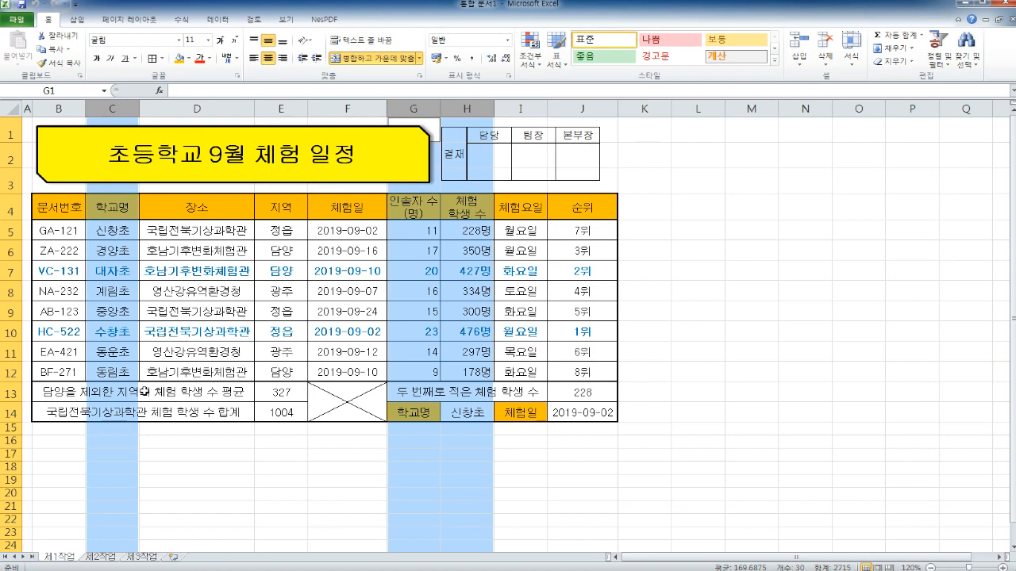
{"action": "left_click_drag", "start_coordinate": [125, 233], "coordinate": [119, 270]}
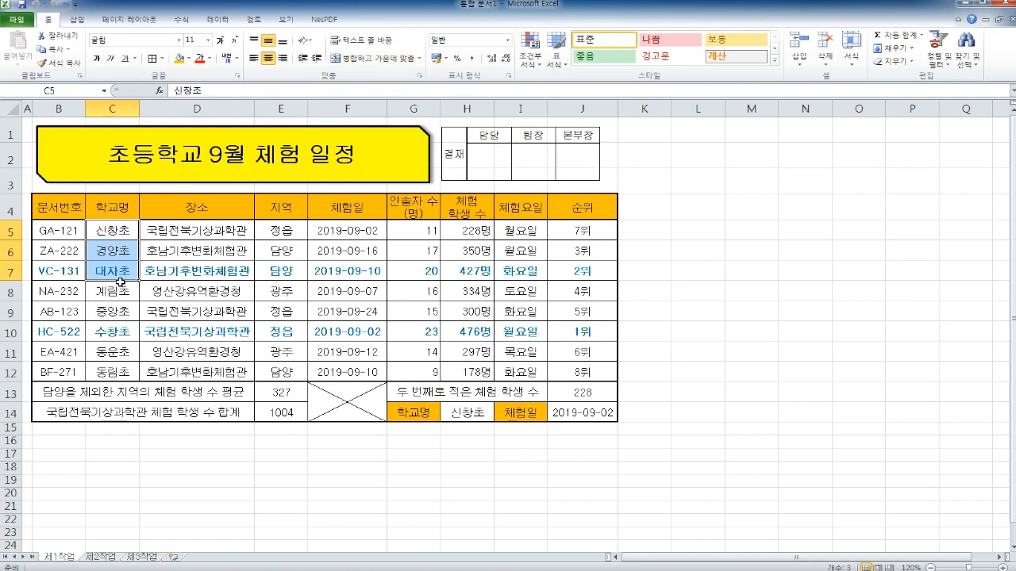
{"action": "left_click", "coordinate": [119, 318], "text": "ctrl"}
{"action": "left_click", "coordinate": [119, 331], "text": "ctrl"}
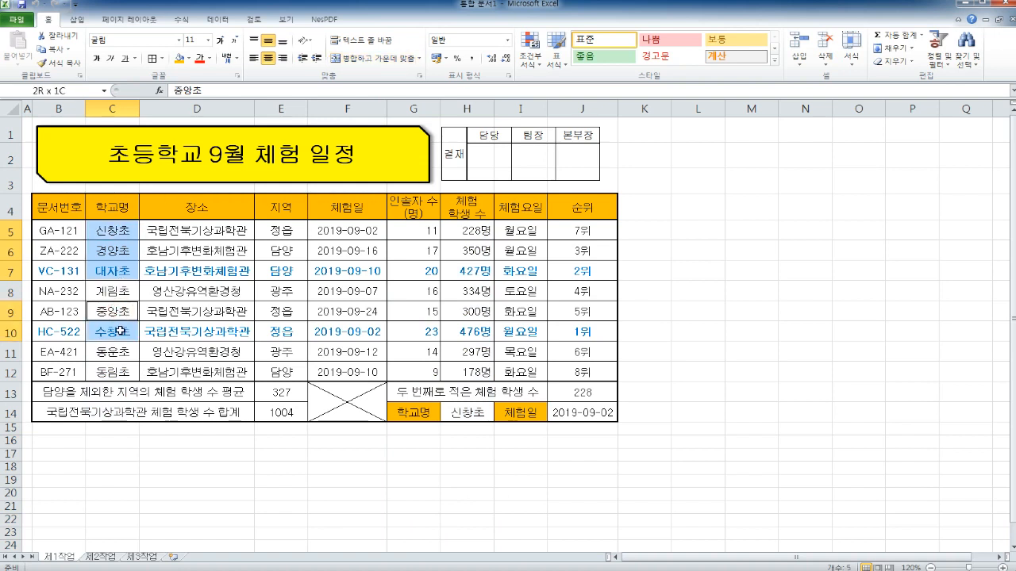
{"action": "left_click", "coordinate": [119, 372], "text": "ctrl"}
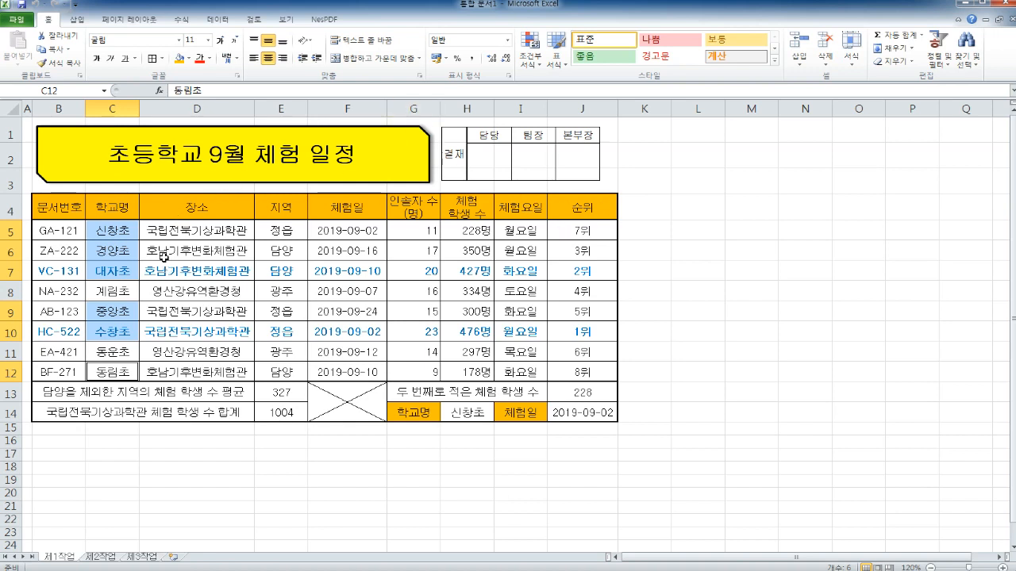
Step: Select the 학교명, 인솔자 수 and 체험 학생 수 headers together with their 신창초, 경양초, 대자초, 중앙초, 수창초 and 동림초 rows
{"action": "left_click_drag", "start_coordinate": [134, 215], "coordinate": [105, 275]}
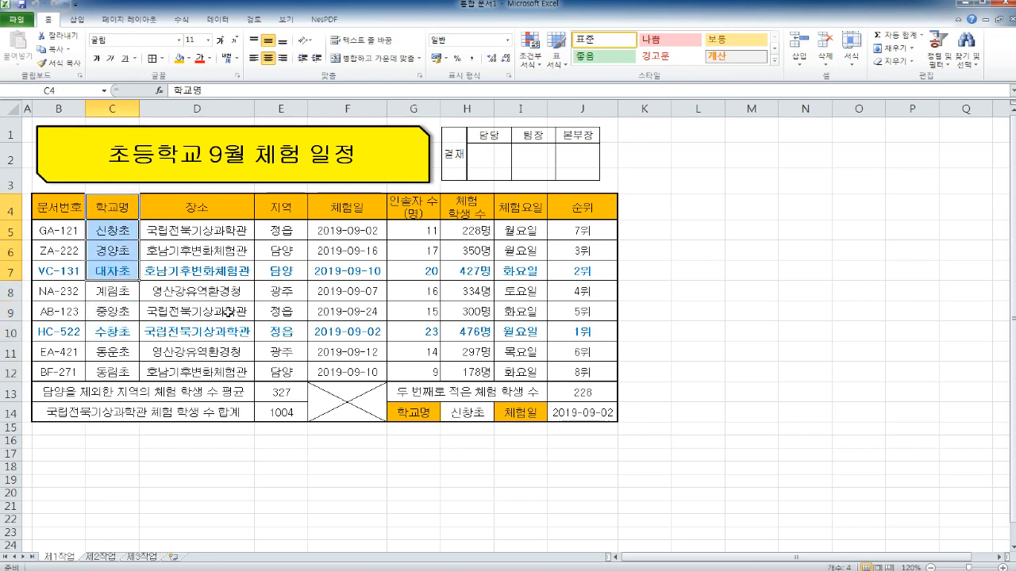
{"action": "left_click_drag", "start_coordinate": [427, 212], "coordinate": [476, 273]}
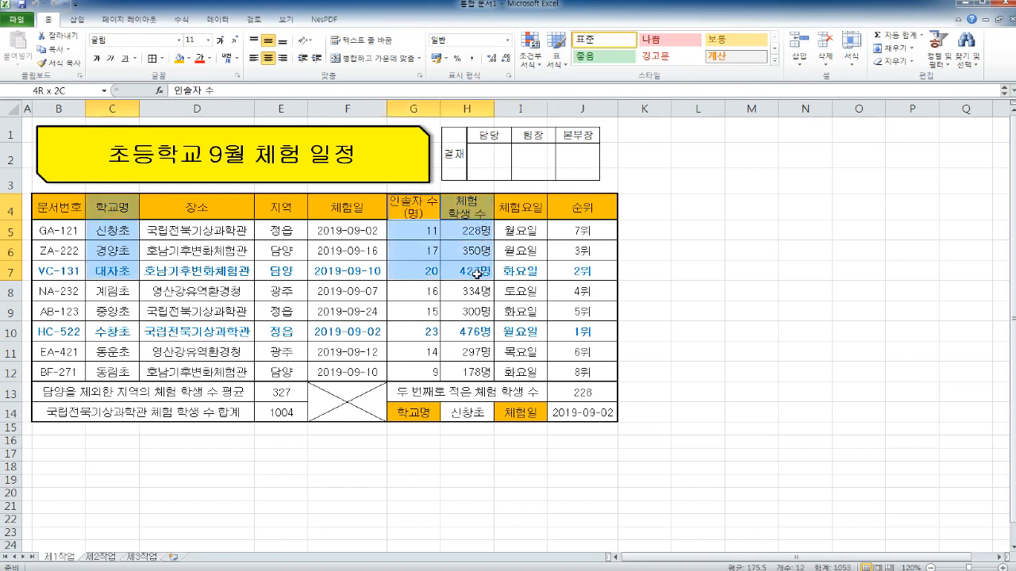
{"action": "left_click_drag", "start_coordinate": [476, 272], "coordinate": [476, 272]}
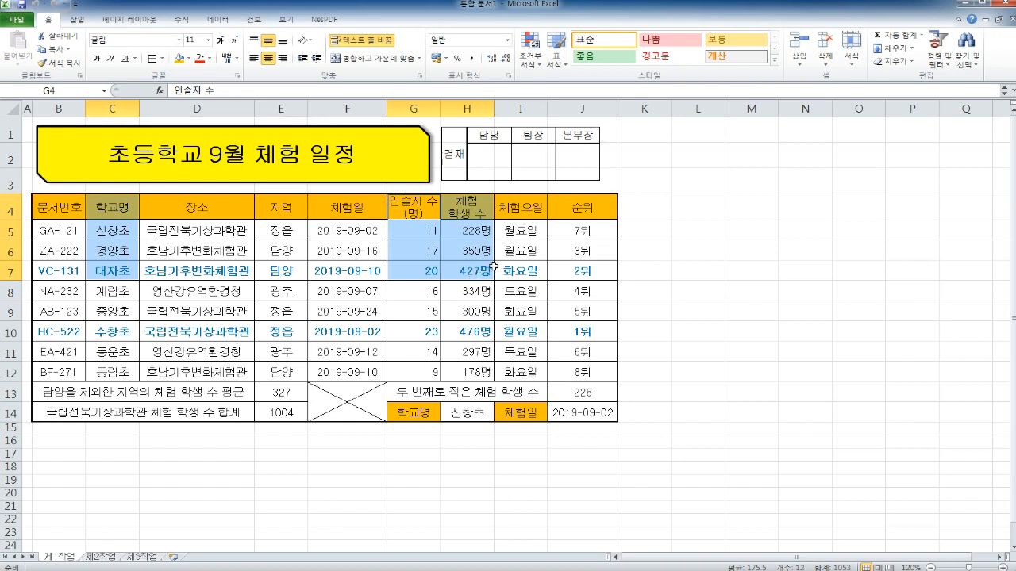
{"action": "left_click_drag", "start_coordinate": [126, 316], "coordinate": [116, 336]}
{"action": "left_click", "coordinate": [418, 310], "text": "ctrl"}
{"action": "left_click_drag", "start_coordinate": [418, 310], "coordinate": [471, 330]}
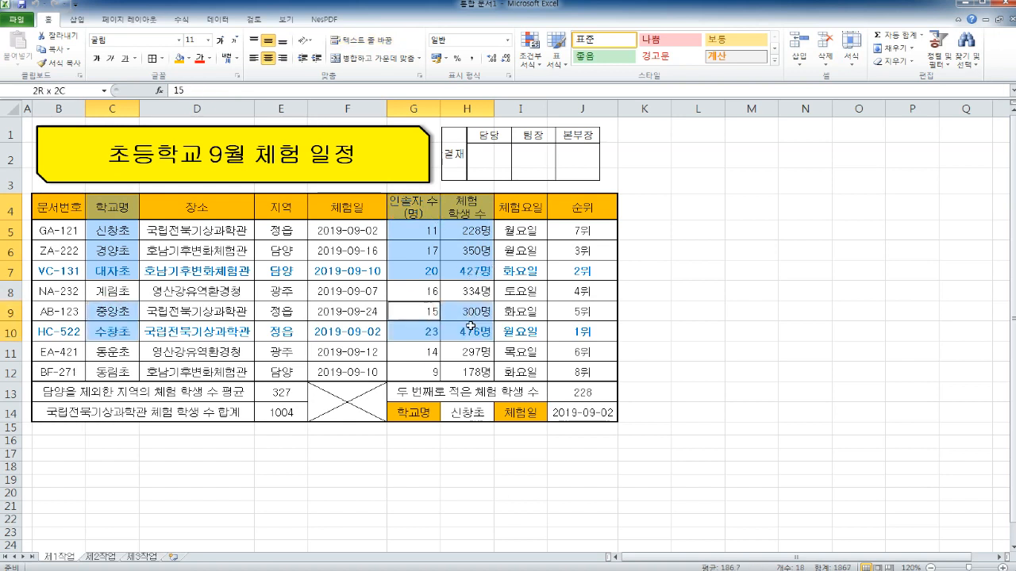
{"action": "left_click", "coordinate": [118, 370], "text": "ctrl"}
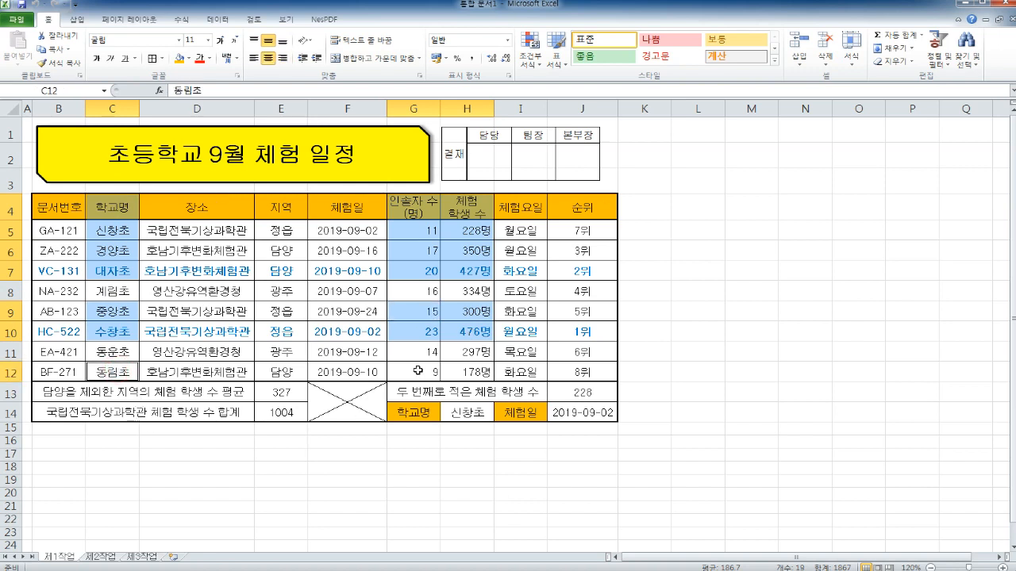
{"action": "left_click_drag", "start_coordinate": [418, 371], "coordinate": [475, 372]}
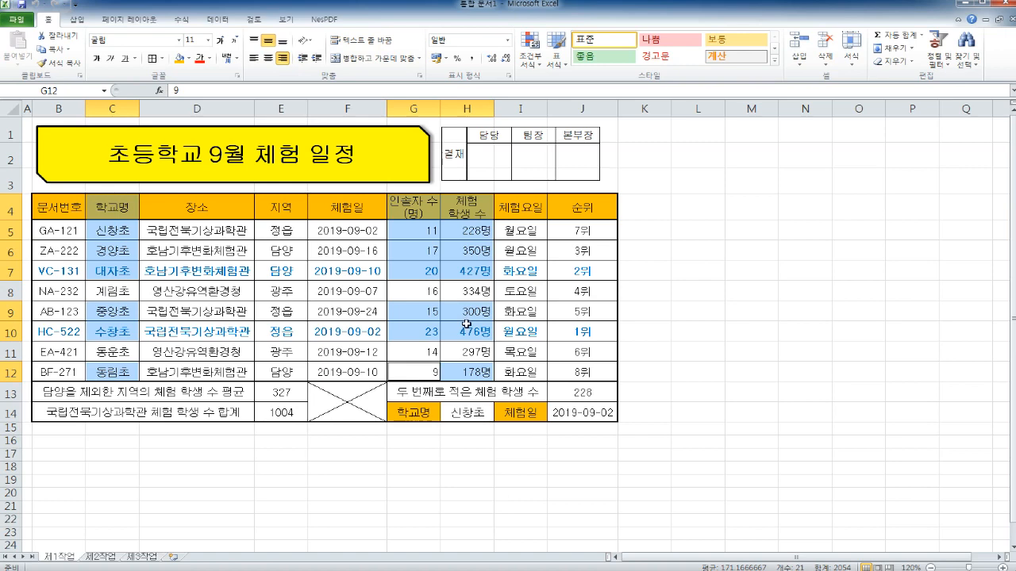
Step: Check the chart type condition in the exam PDF and insert a 묶은 세로 막대형 chart from the selected data in Excel
{"action": "left_click", "coordinate": [621, 570]}
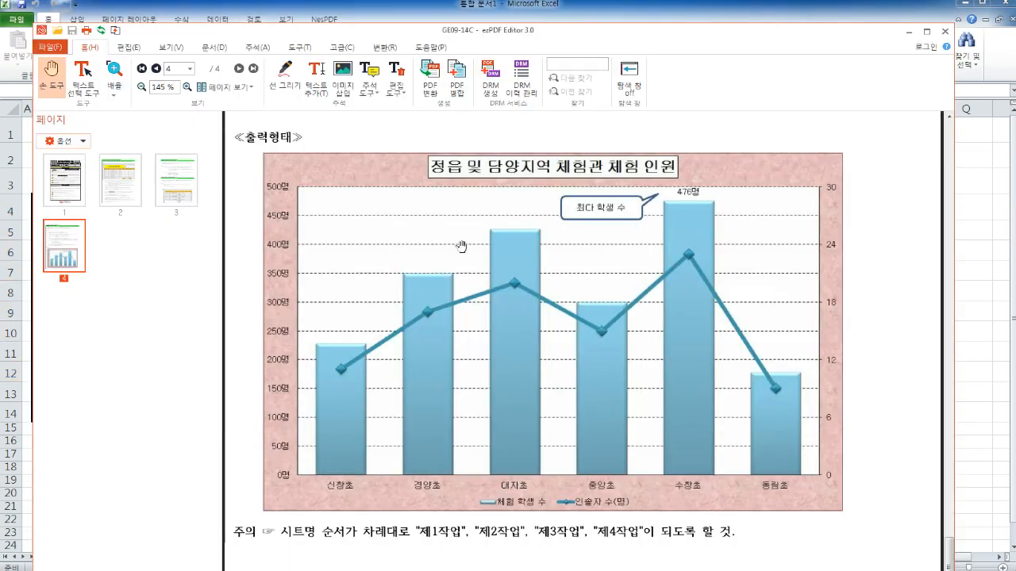
{"action": "scroll", "coordinate": [432, 227], "scroll_direction": "up", "scroll_amount": 5}
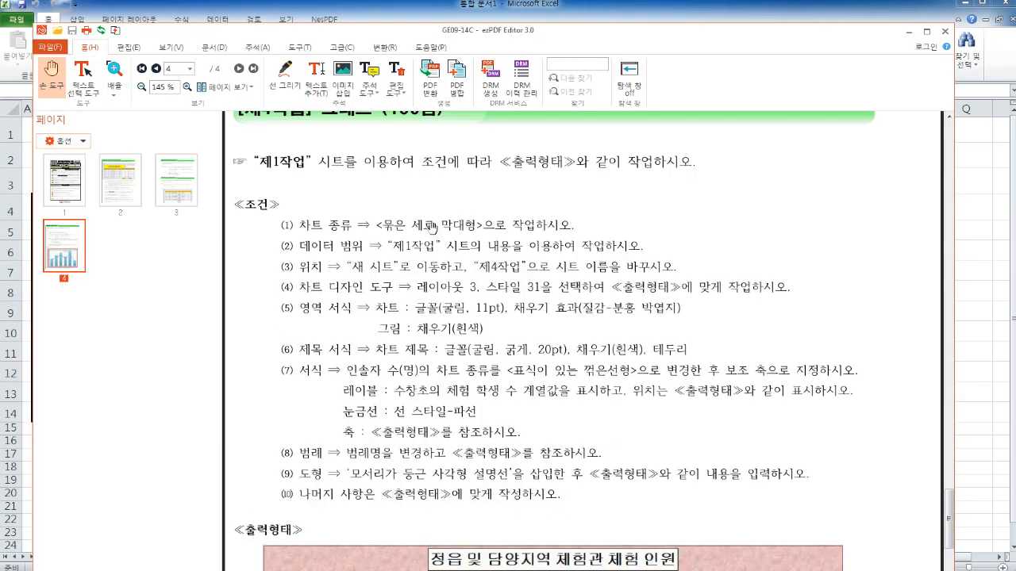
{"action": "left_click", "coordinate": [976, 261]}
{"action": "left_click", "coordinate": [82, 23]}
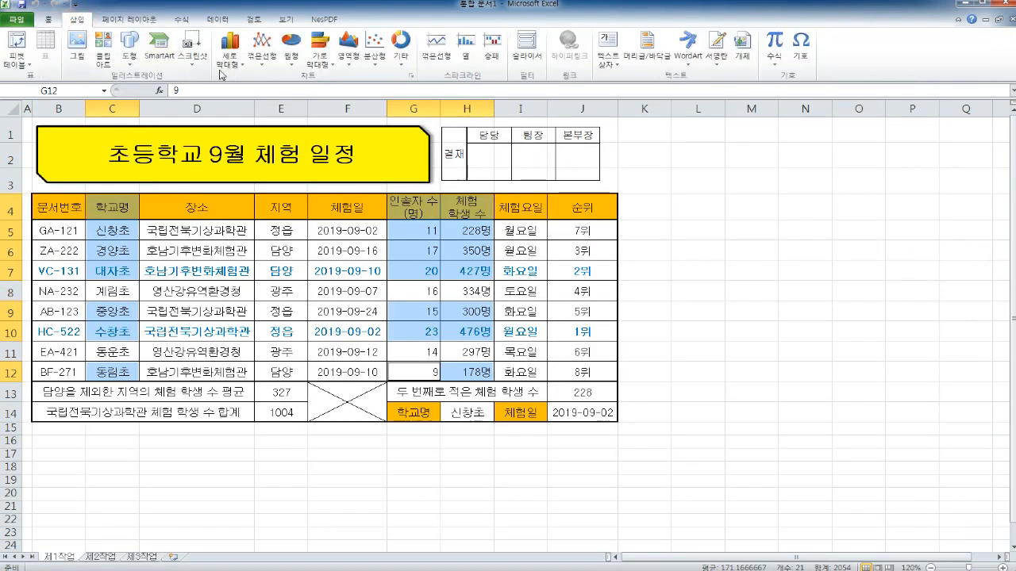
{"action": "left_click", "coordinate": [229, 52]}
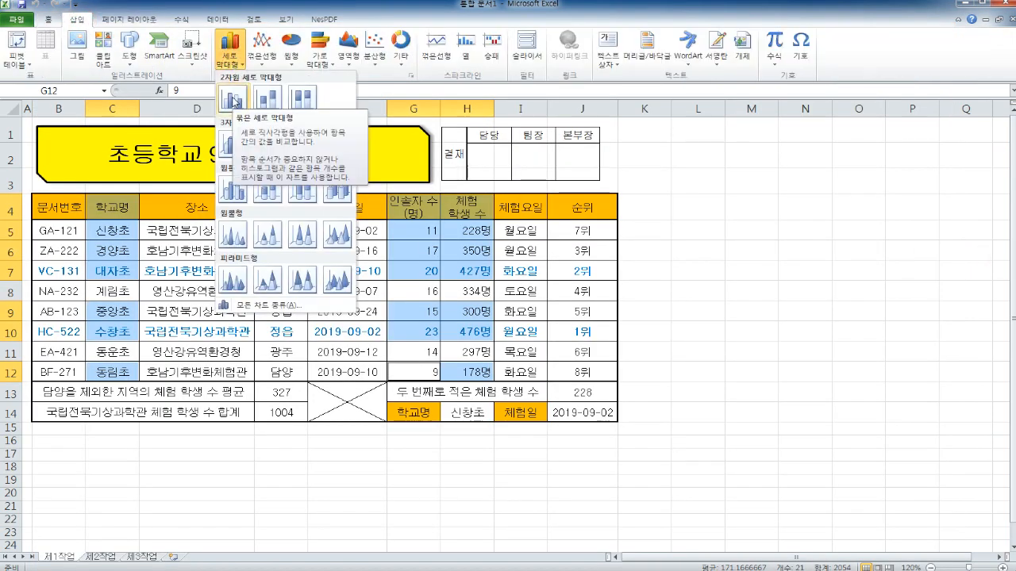
{"action": "left_click", "coordinate": [234, 99]}
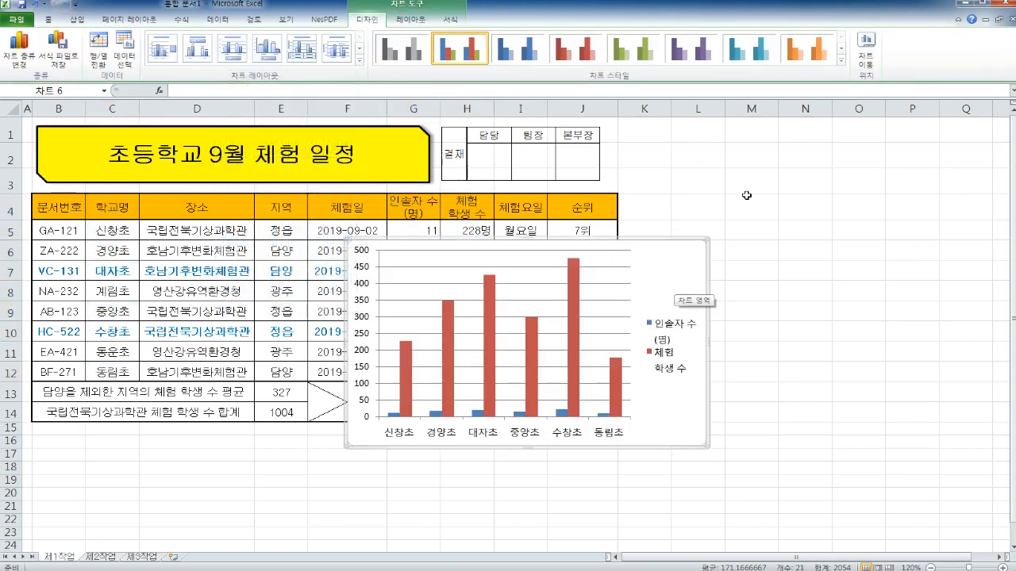
Step: Move the chart to a new sheet named 제4작업 and place that sheet after 제3작업
{"action": "left_click", "coordinate": [866, 52]}
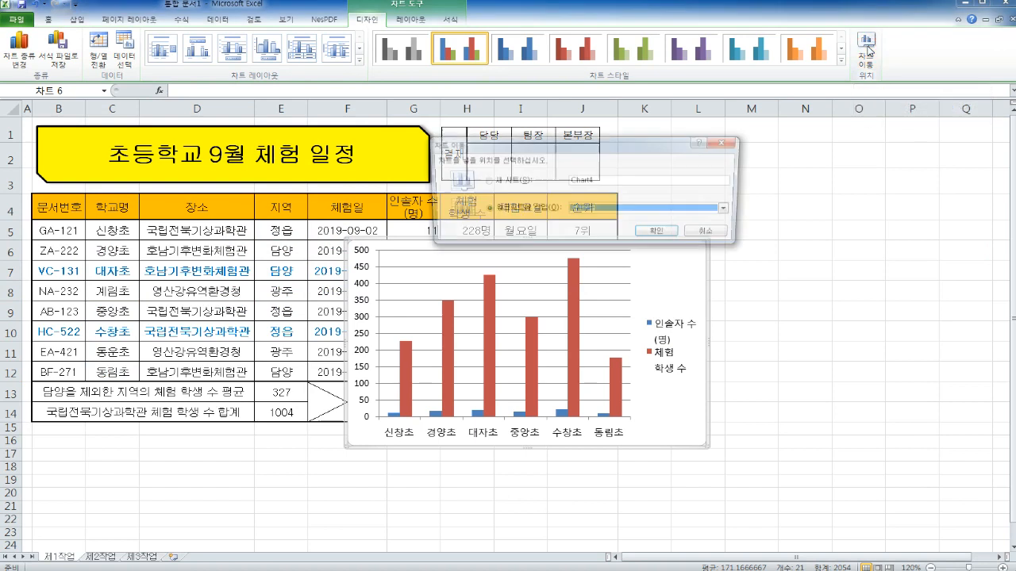
{"action": "left_click", "coordinate": [510, 182]}
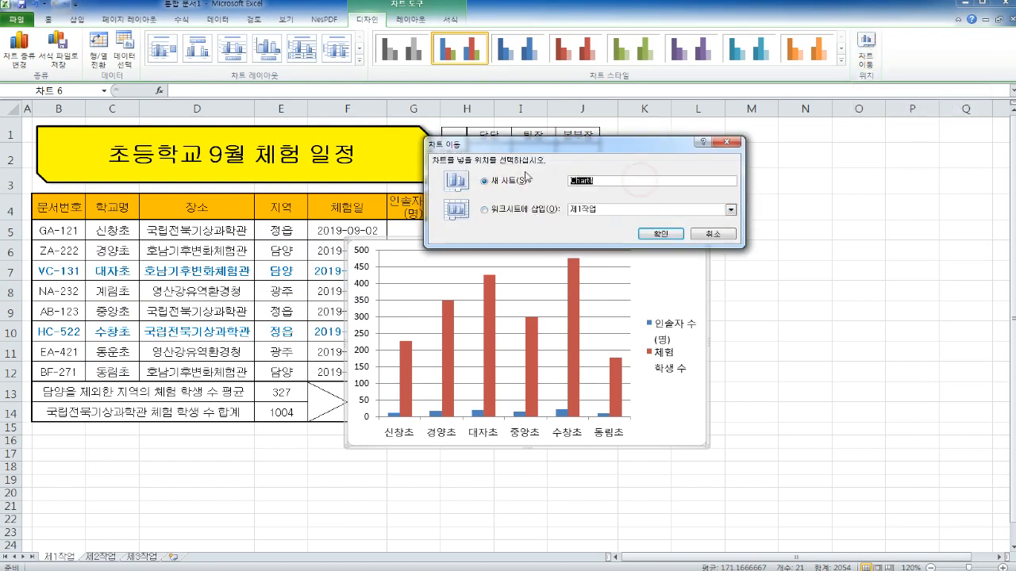
{"action": "type", "text": "wp4wkrdjq"}
{"action": "key", "text": "Return"}
{"action": "left_click_drag", "start_coordinate": [65, 559], "coordinate": [215, 556]}
Step: Check the design conditions in the exam PDF and, back in Excel, apply 레이아웃 3 and 스타일 31 to the chart
{"action": "left_click", "coordinate": [600, 570]}
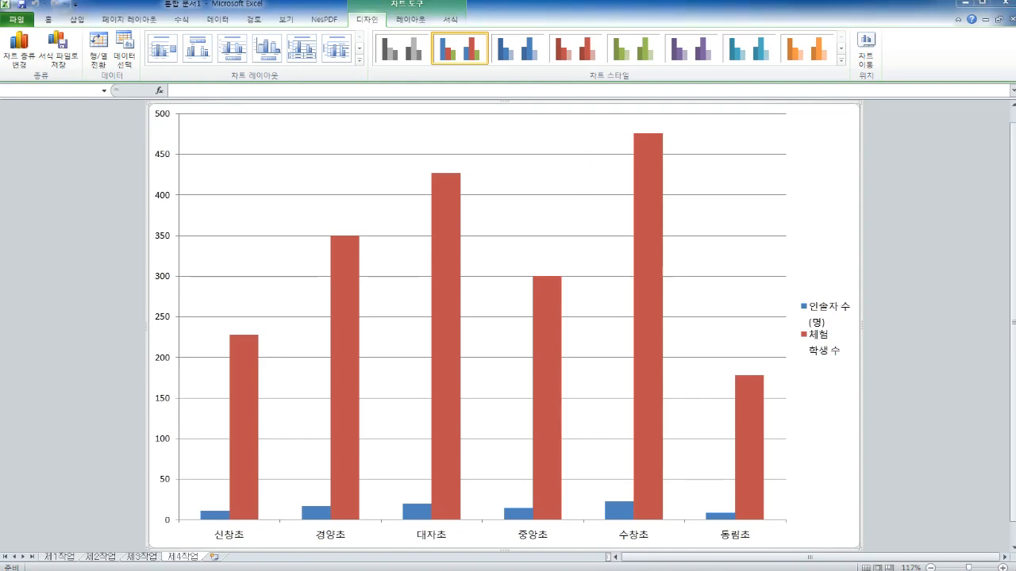
{"action": "scroll", "coordinate": [435, 282], "scroll_direction": "down", "scroll_amount": 4}
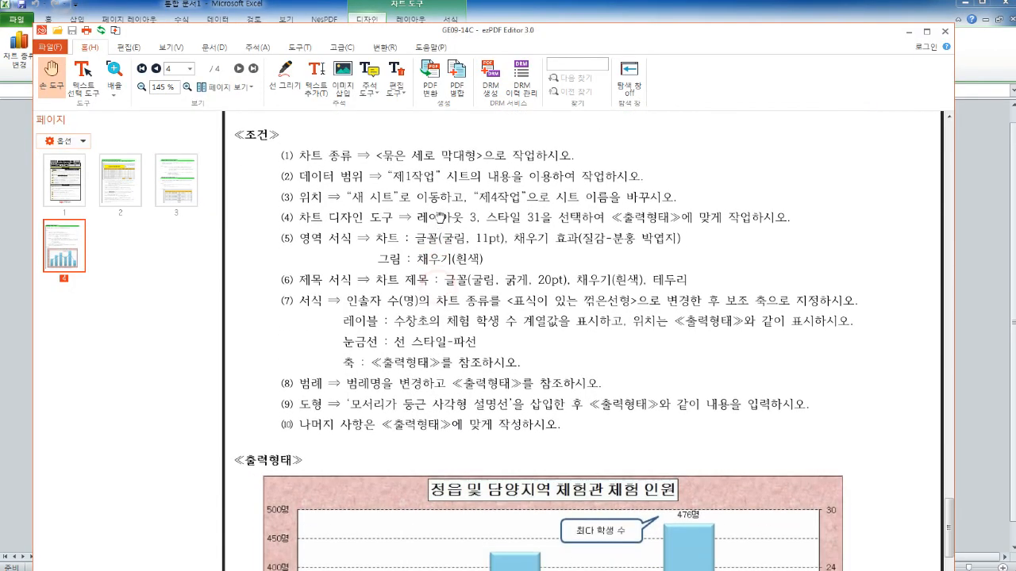
{"action": "left_click_drag", "start_coordinate": [442, 214], "coordinate": [443, 205]}
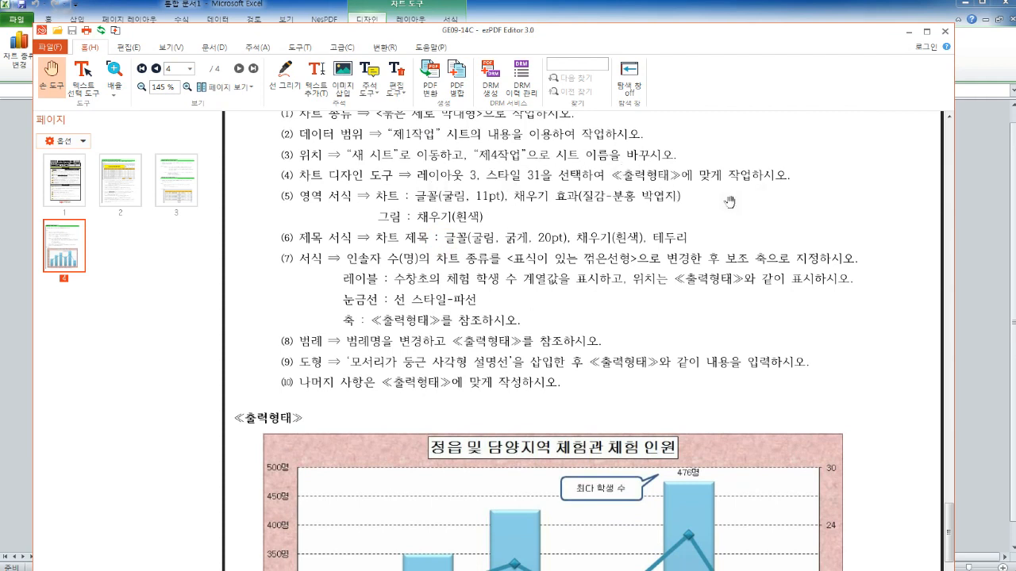
{"action": "left_click", "coordinate": [984, 247]}
{"action": "left_click", "coordinate": [369, 67]}
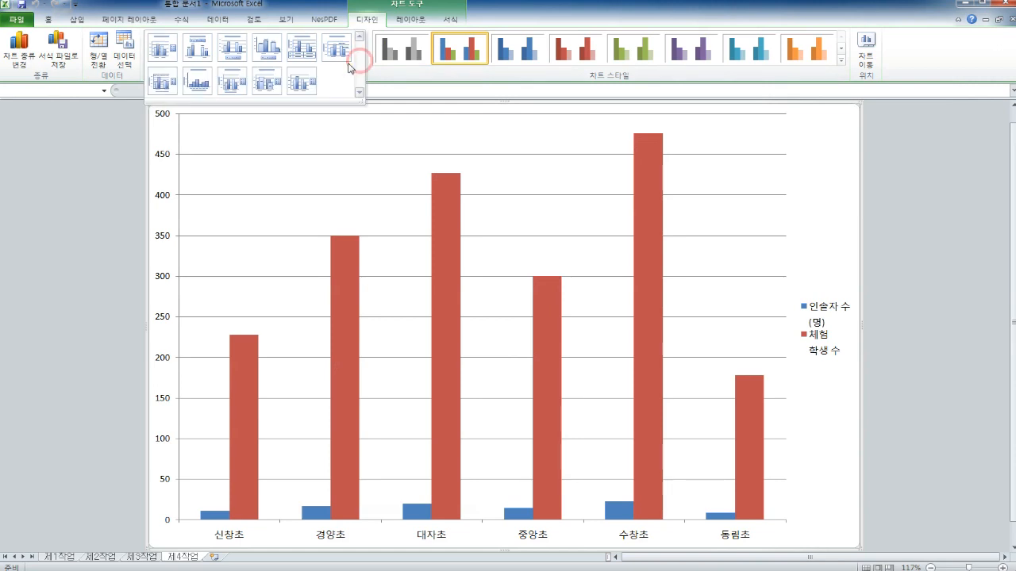
{"action": "left_click", "coordinate": [235, 55]}
{"action": "left_click", "coordinate": [841, 62]}
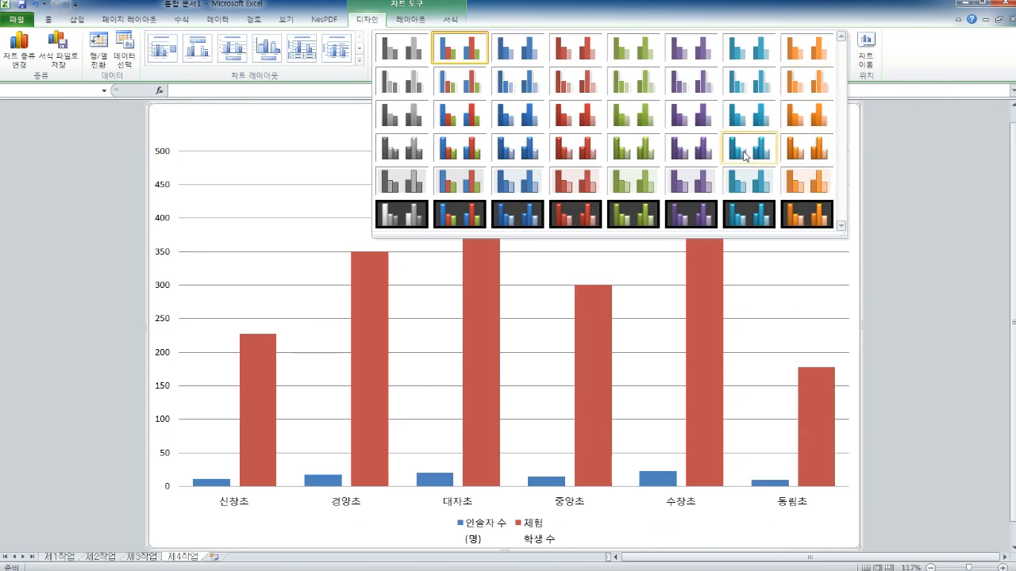
{"action": "left_click", "coordinate": [745, 156]}
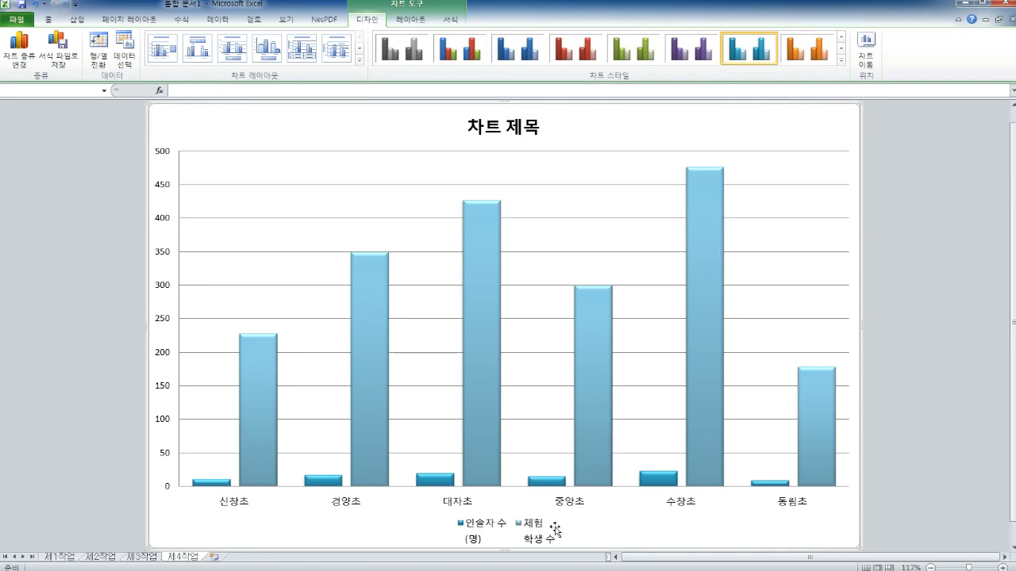
Step: Check the 영역 서식 condition in the exam PDF and set the whole chart's font in Excel to 굴림, 11 pt
{"action": "key", "text": "alt+Tab"}
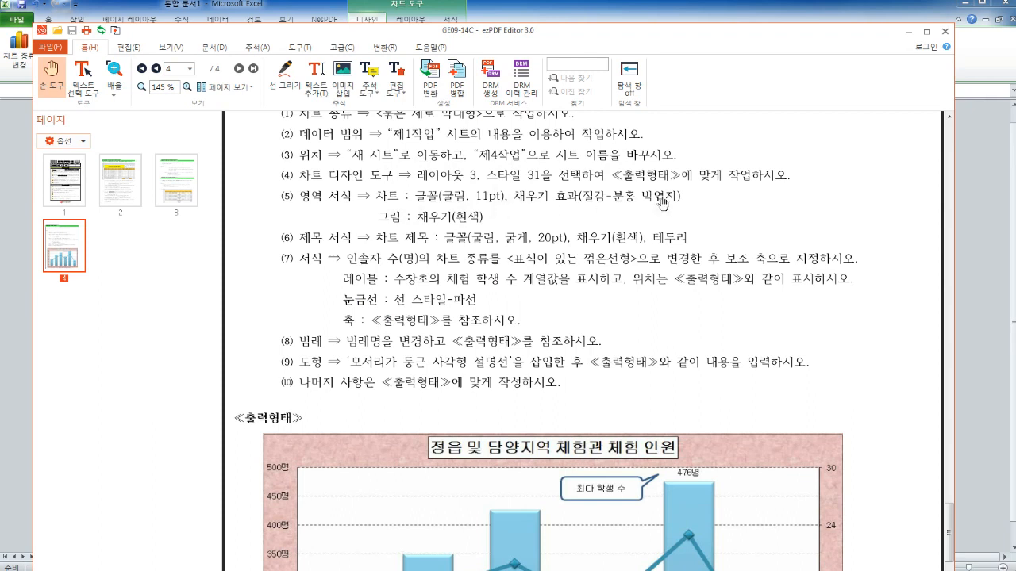
{"action": "left_click", "coordinate": [982, 264]}
{"action": "left_click", "coordinate": [307, 128]}
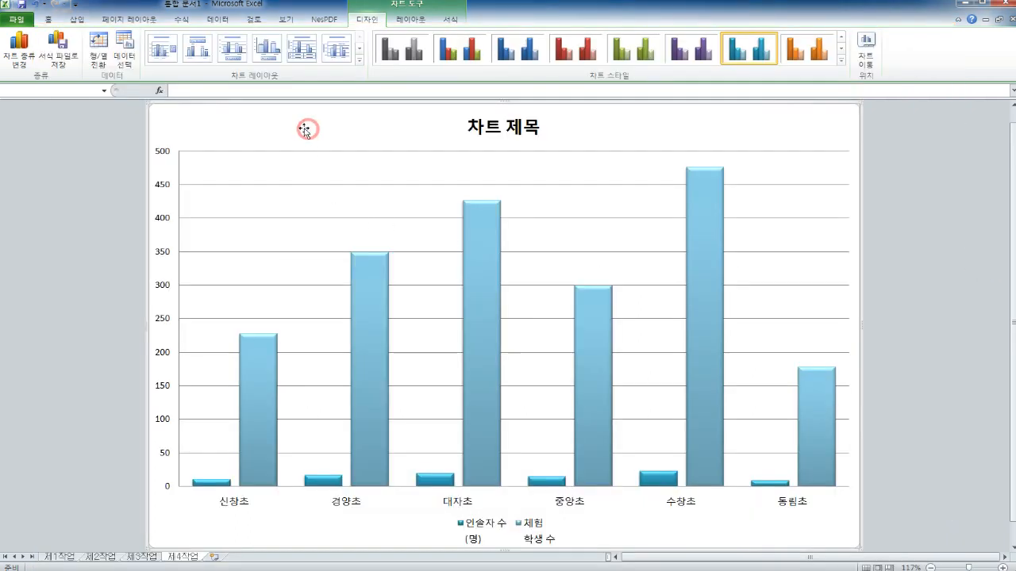
{"action": "left_click", "coordinate": [48, 19]}
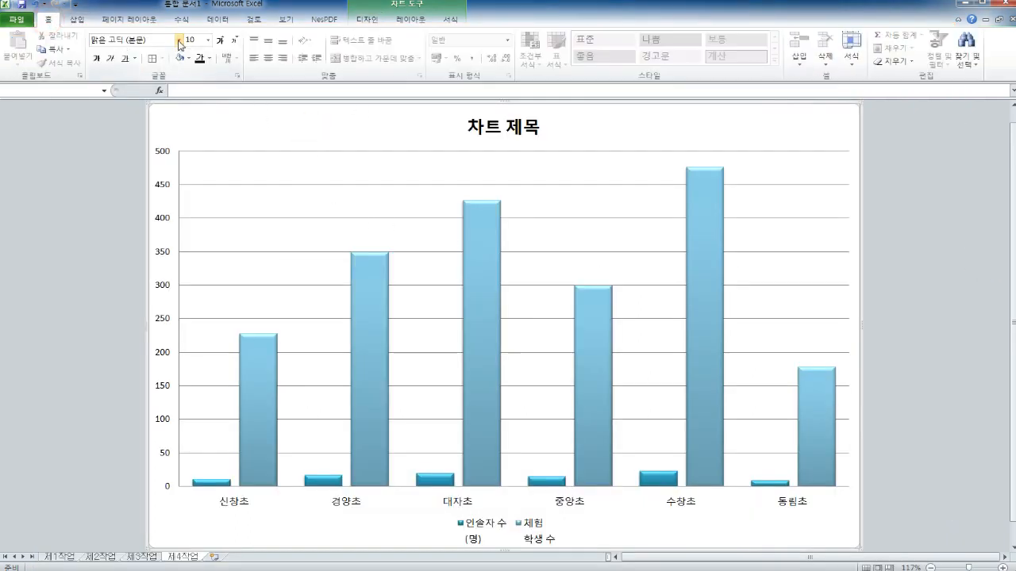
{"action": "left_click", "coordinate": [179, 40]}
{"action": "left_click", "coordinate": [119, 133]}
{"action": "left_click", "coordinate": [209, 39]}
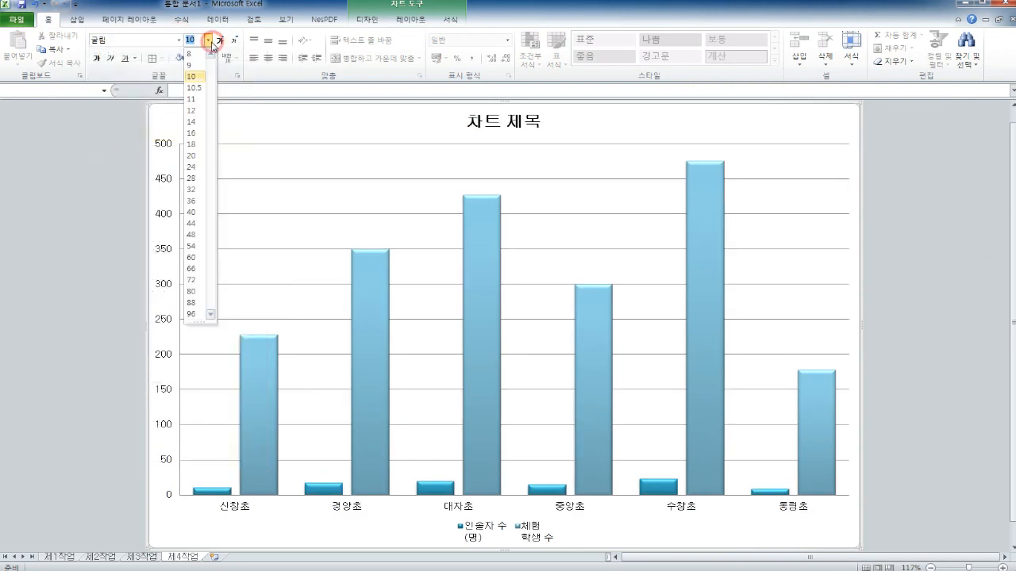
Step: Fill the chart area with the 분홍 박엽지 texture
{"action": "right_click", "coordinate": [320, 115]}
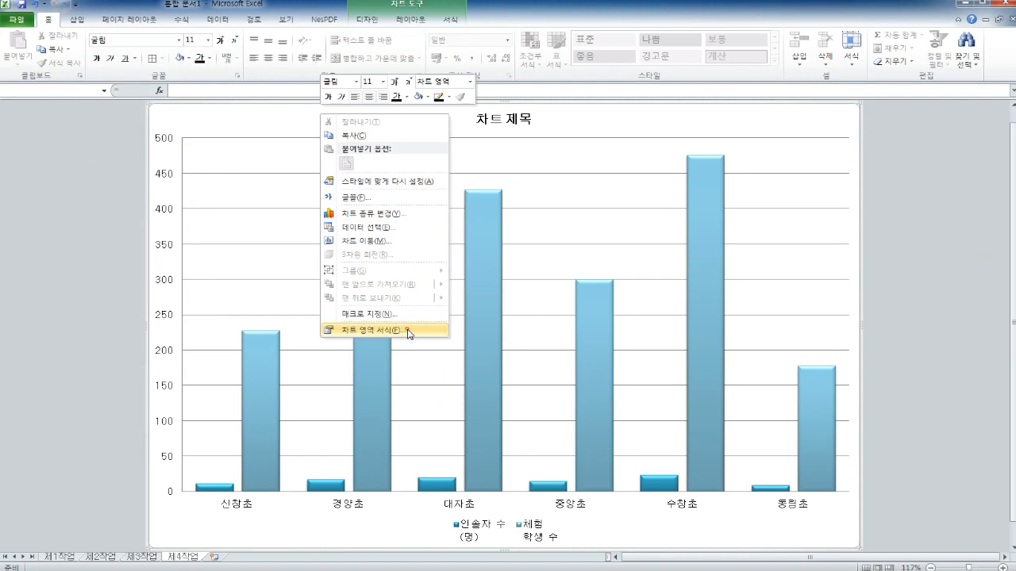
{"action": "left_click", "coordinate": [408, 330]}
{"action": "left_click", "coordinate": [501, 185]}
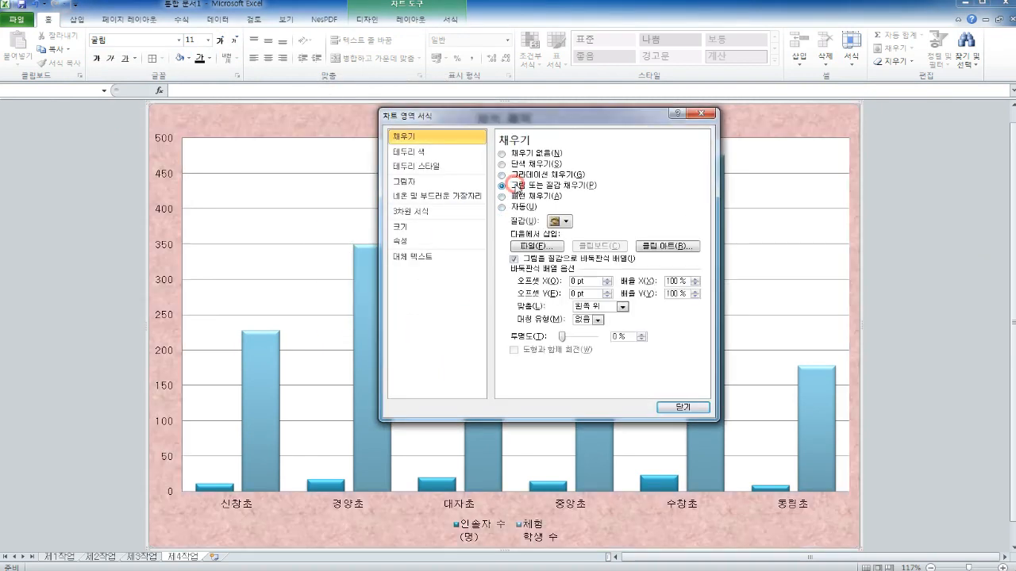
{"action": "left_click", "coordinate": [565, 221]}
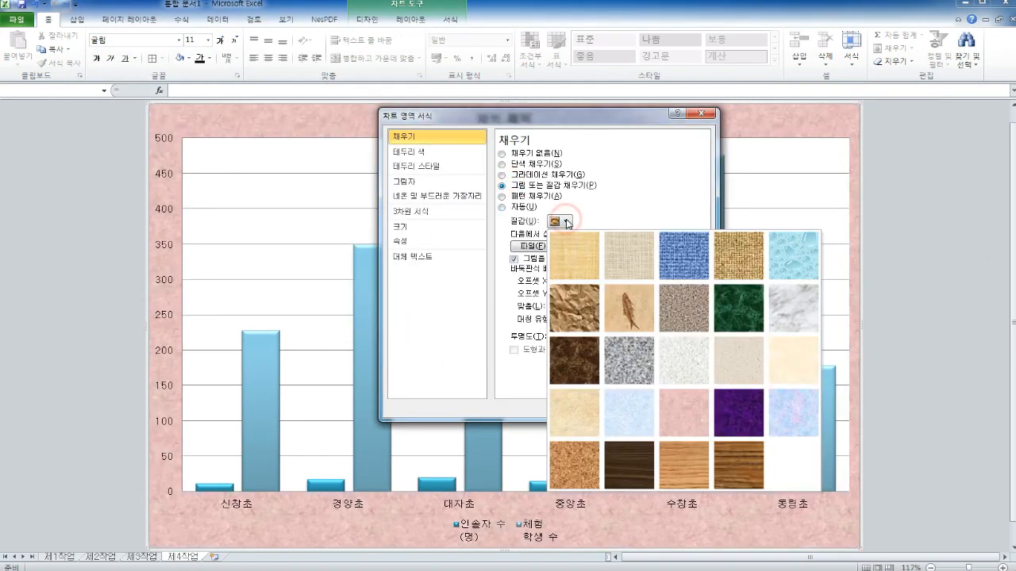
{"action": "left_click", "coordinate": [682, 409]}
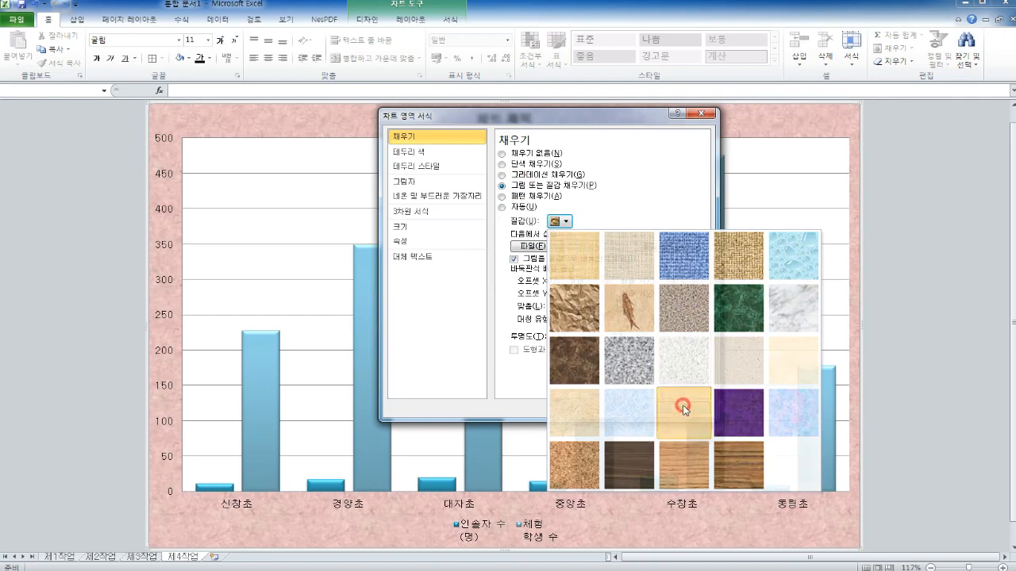
{"action": "left_click", "coordinate": [682, 409]}
Step: Fill the chart's plot area (그림 영역) with solid white
{"action": "left_click", "coordinate": [377, 223]}
{"action": "right_click", "coordinate": [402, 194]}
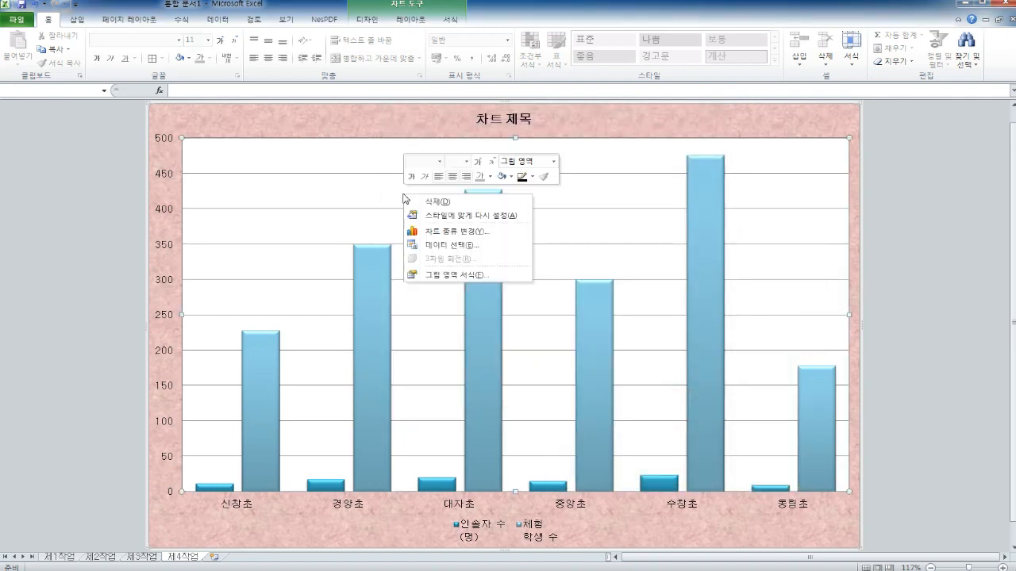
{"action": "left_click", "coordinate": [460, 275]}
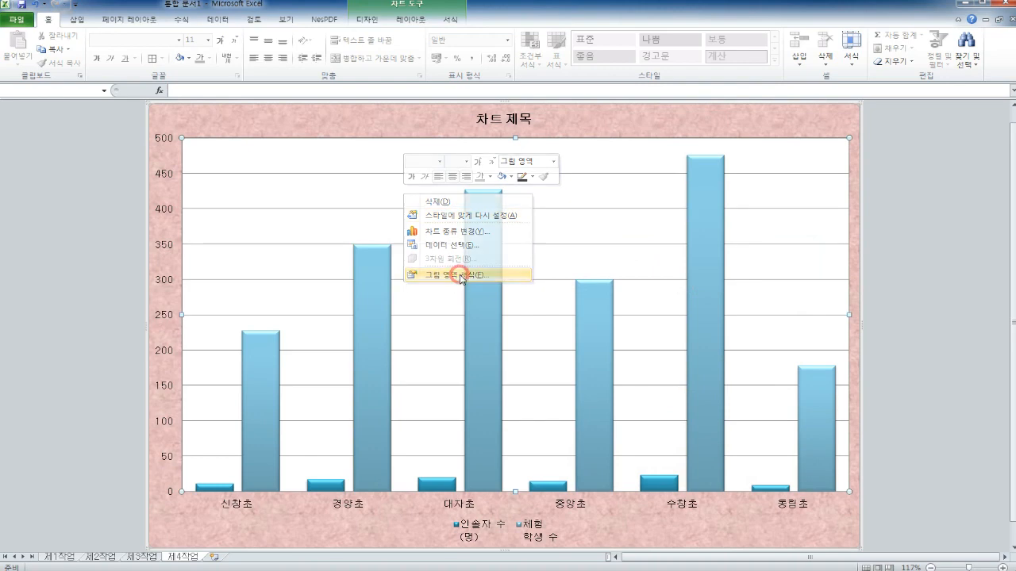
{"action": "left_click", "coordinate": [521, 162]}
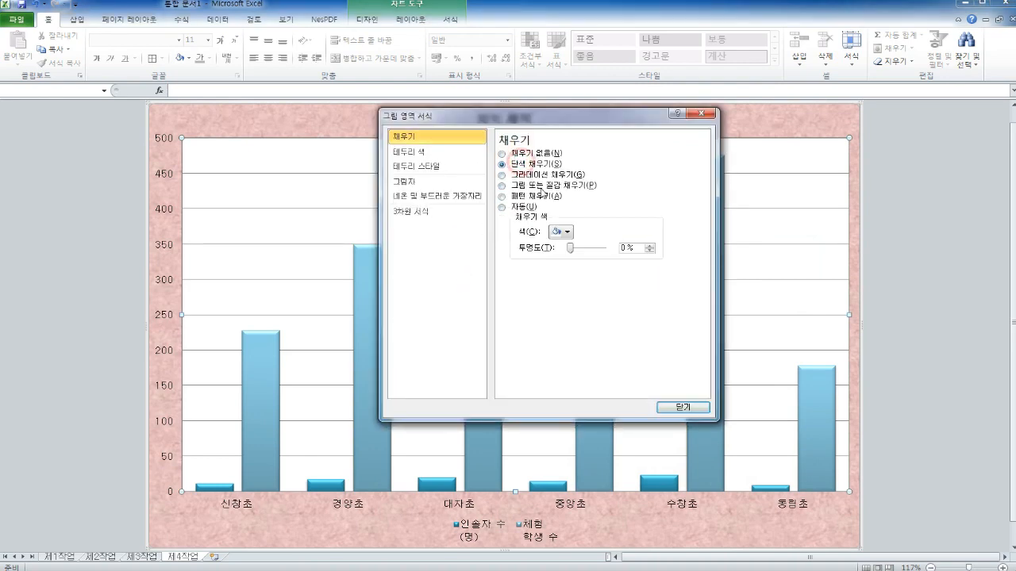
{"action": "left_click", "coordinate": [560, 232]}
{"action": "left_click", "coordinate": [555, 255]}
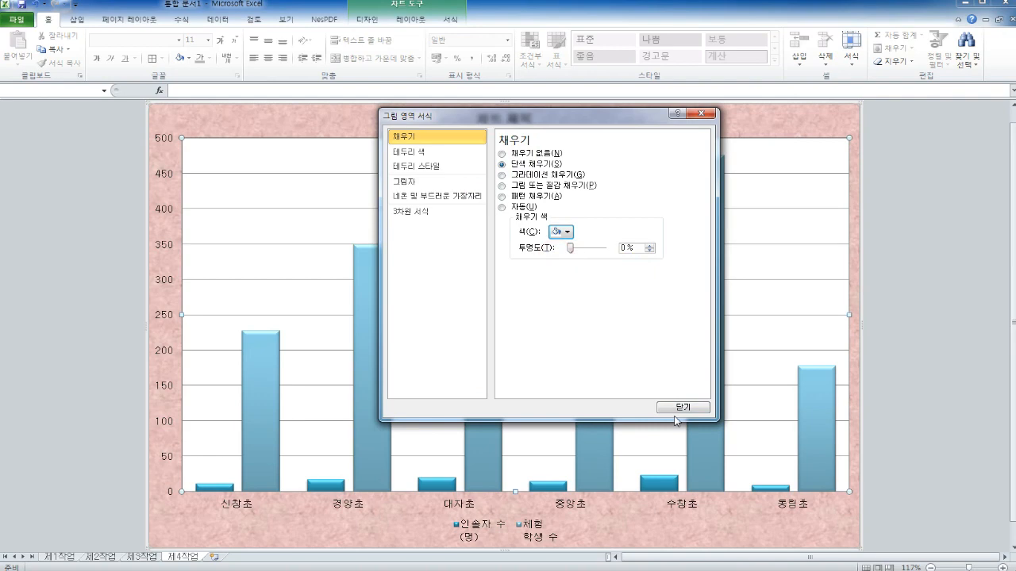
{"action": "left_click", "coordinate": [678, 407]}
Step: Check the 제목 서식 condition in the exam PDF and, back in Excel, set the chart title's font size to 20 pt
{"action": "key", "text": "alt+Tab"}
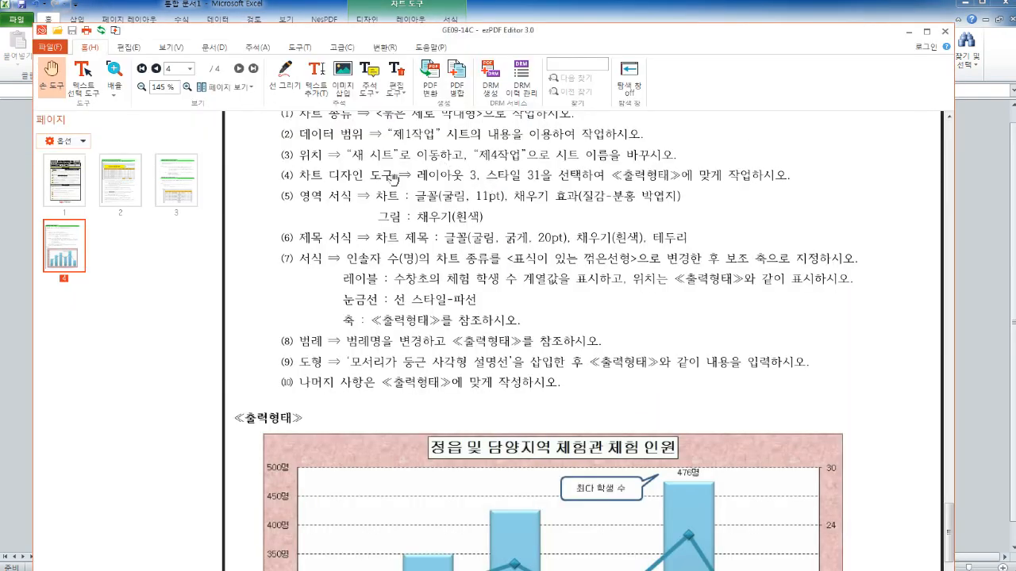
{"action": "scroll", "coordinate": [389, 181], "scroll_direction": "up", "scroll_amount": 1}
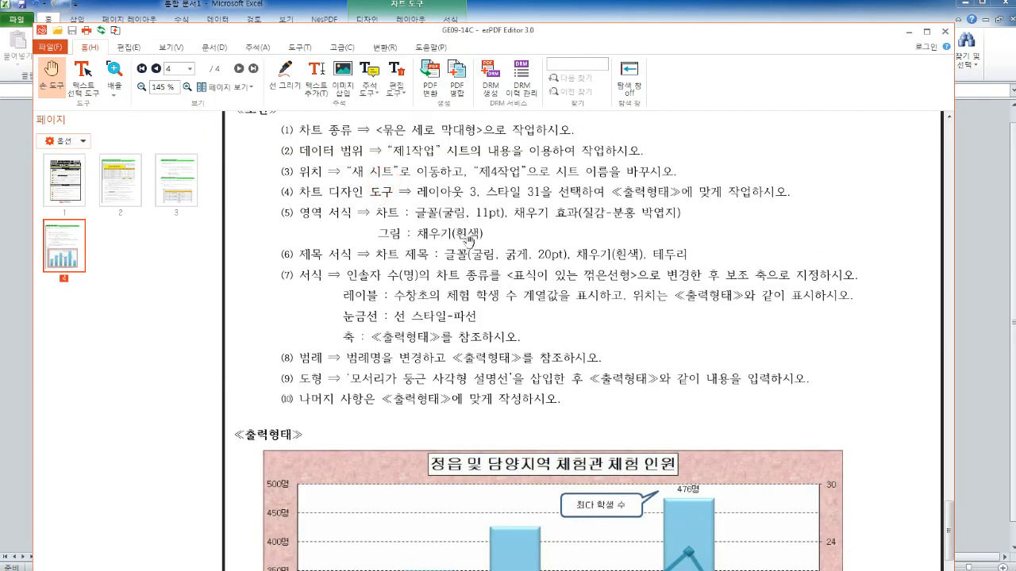
{"action": "scroll", "coordinate": [464, 234], "scroll_direction": "down", "scroll_amount": 3}
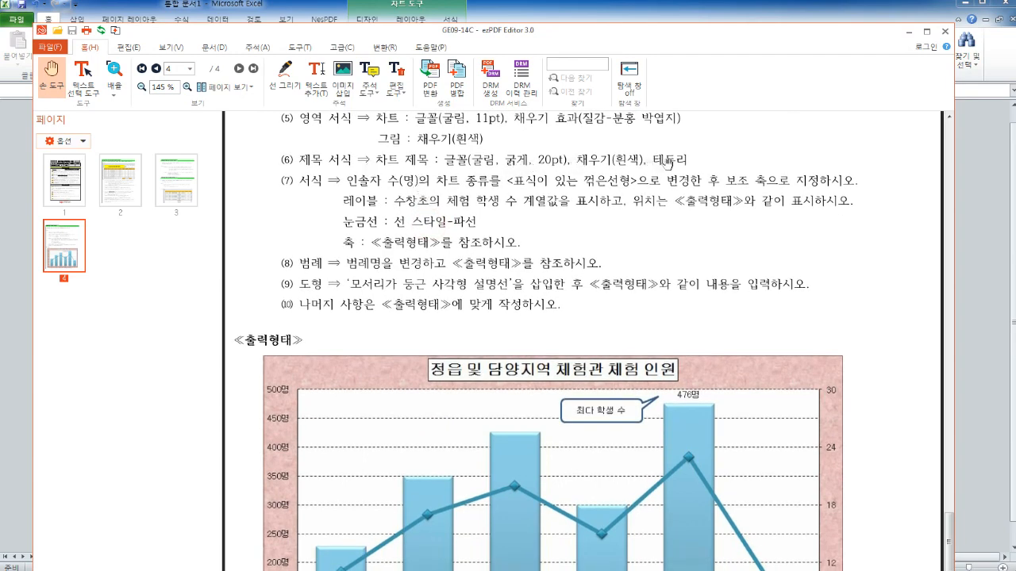
{"action": "left_click", "coordinate": [979, 219]}
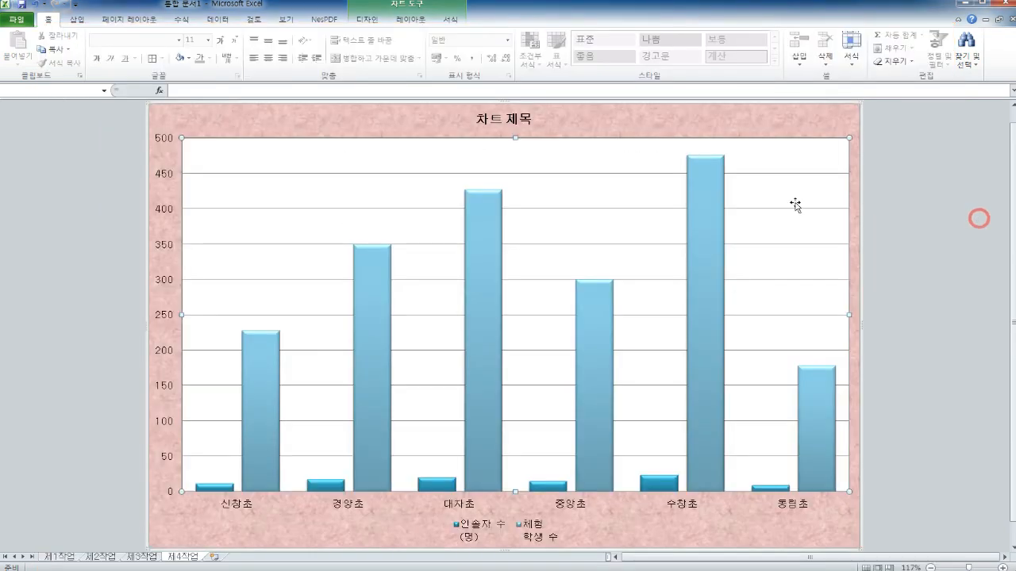
{"action": "left_click", "coordinate": [504, 119]}
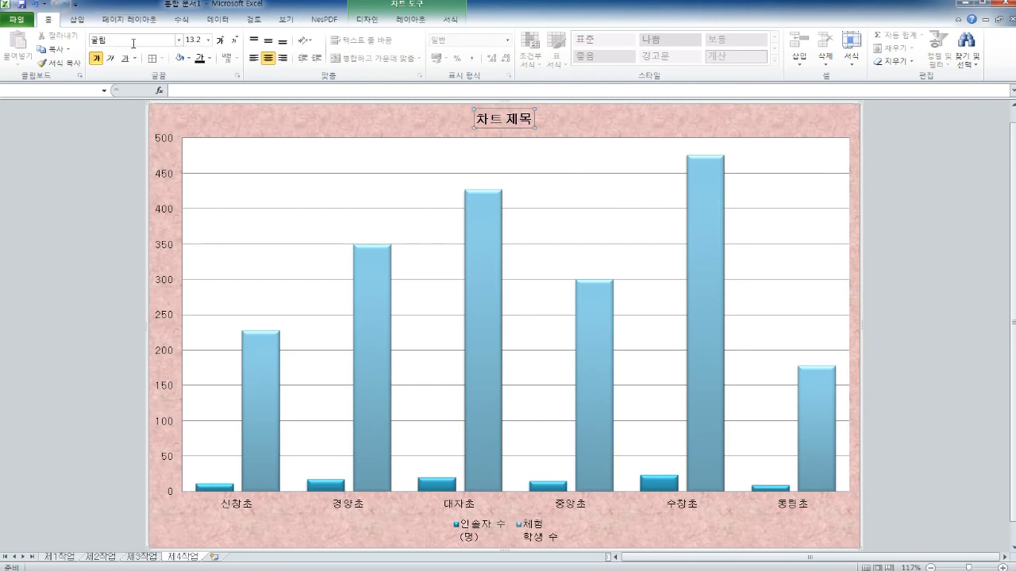
{"action": "left_click", "coordinate": [208, 40]}
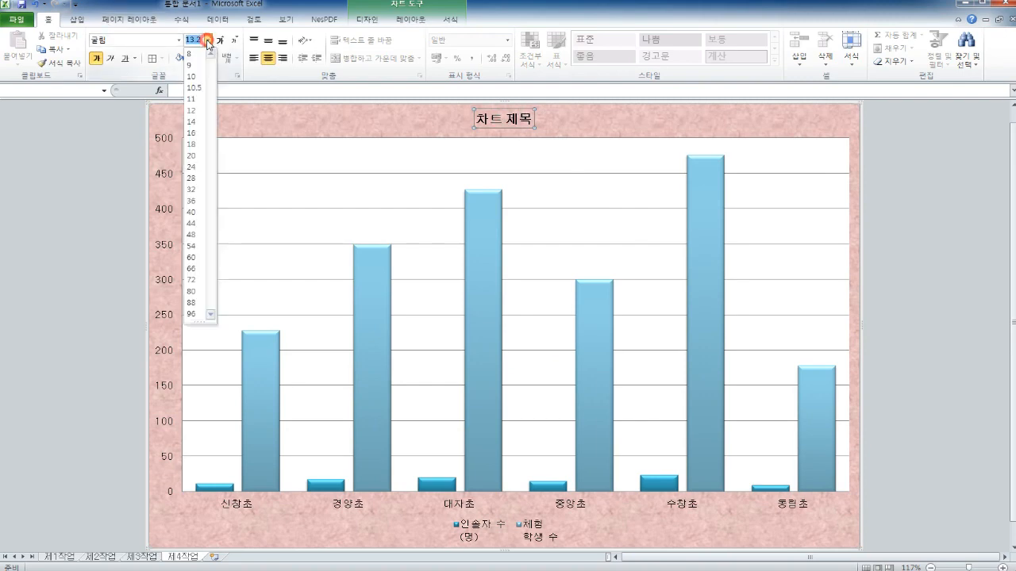
{"action": "left_click", "coordinate": [193, 156]}
Step: Give the chart title a white fill and a black outline
{"action": "left_click", "coordinate": [450, 19]}
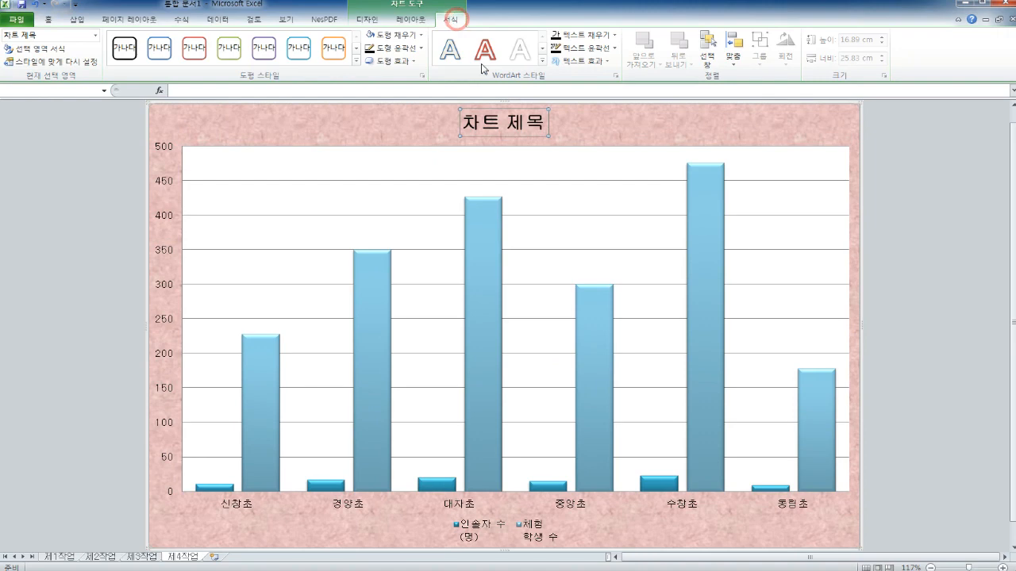
{"action": "left_click", "coordinate": [420, 38]}
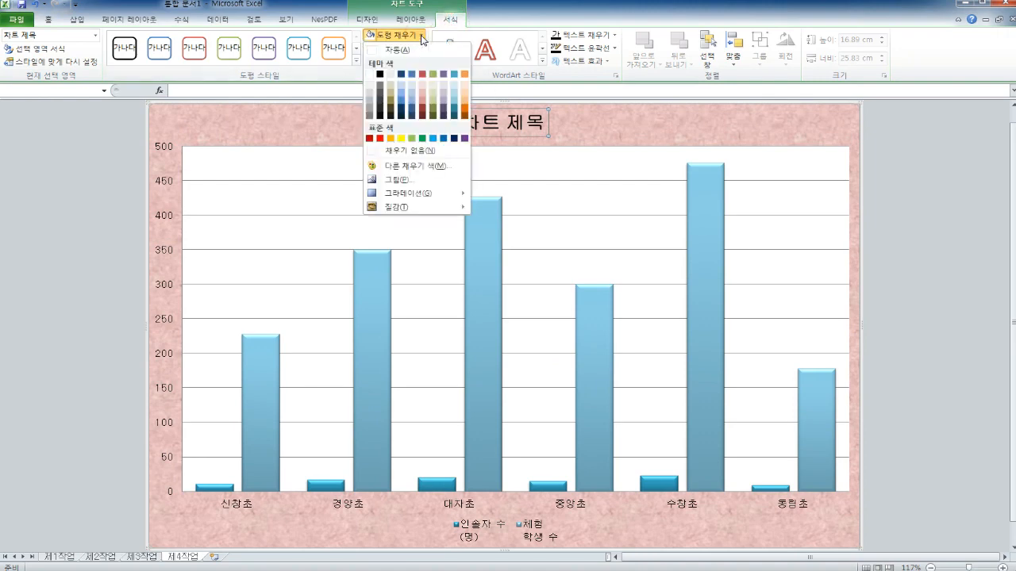
{"action": "left_click", "coordinate": [370, 75]}
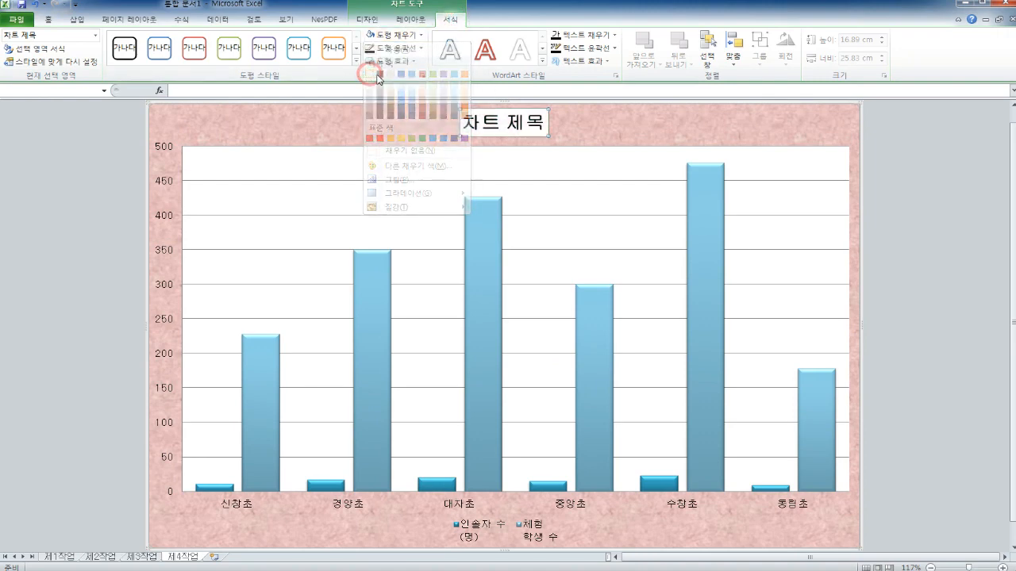
{"action": "left_click", "coordinate": [416, 49]}
{"action": "left_click", "coordinate": [379, 101]}
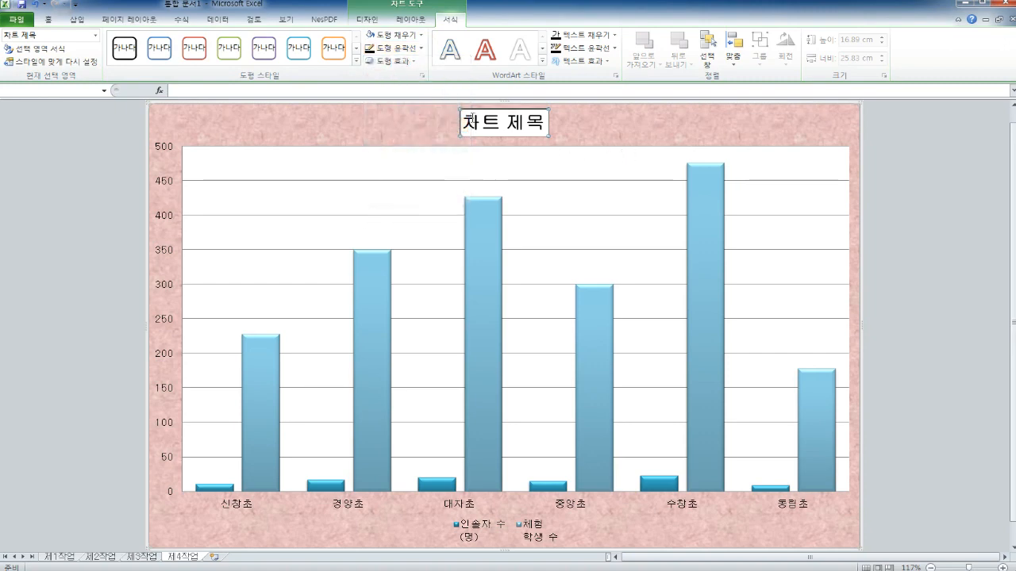
Step: Replace the chart title text with 정읍 및 담양지역 체험관 체험 인원
{"action": "double_click", "coordinate": [466, 117]}
{"action": "left_click_drag", "start_coordinate": [465, 117], "coordinate": [540, 121]}
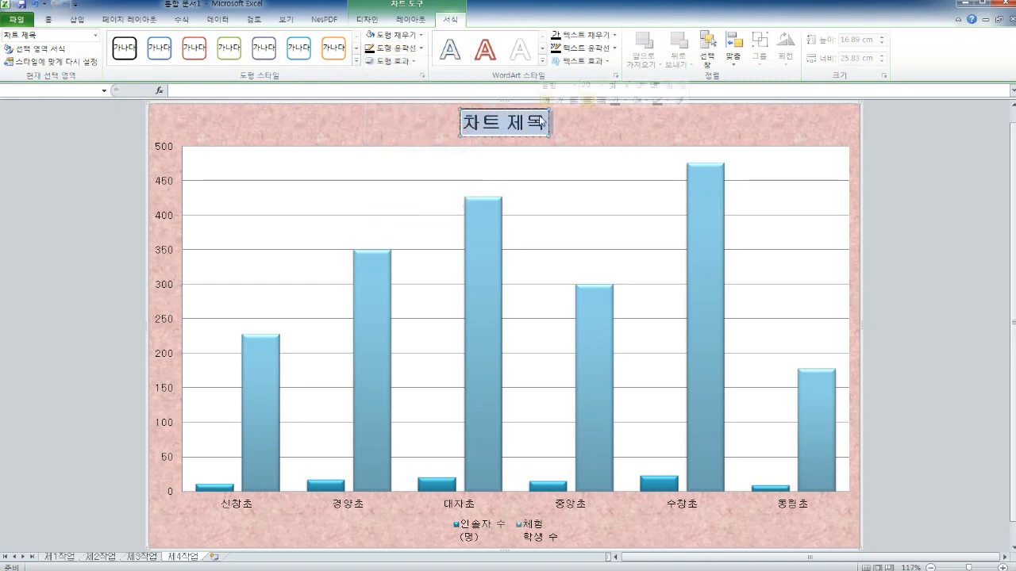
{"action": "type", "text": "저"}
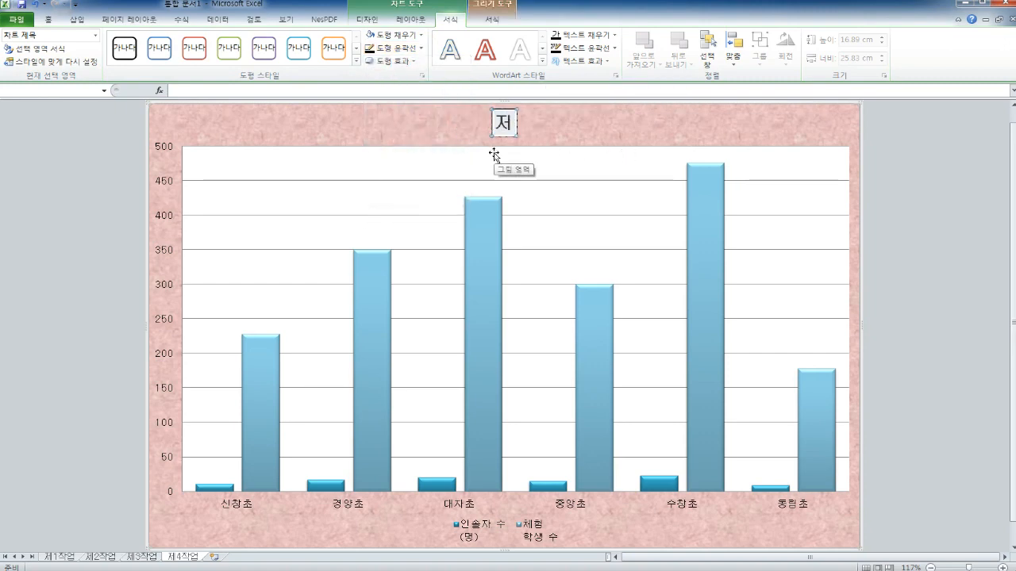
{"action": "type", "text": "읍 및 담양"}
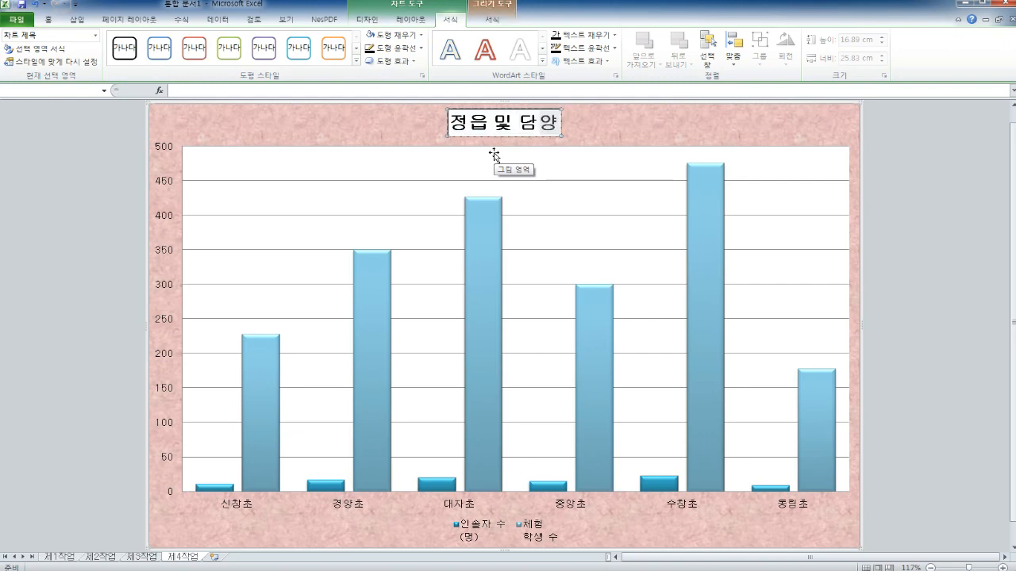
{"action": "type", "text": "지역 체험관 체험 인원"}
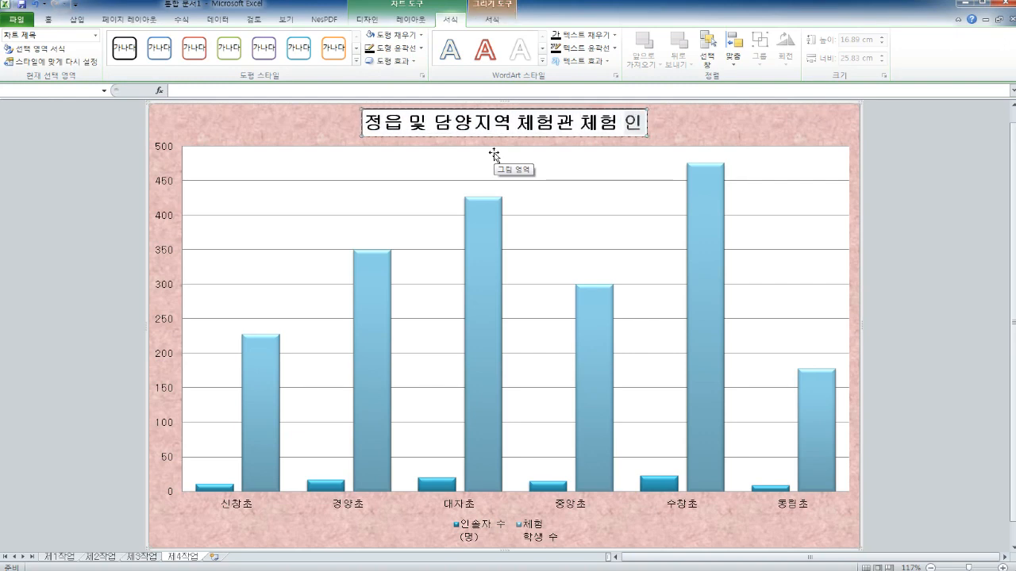
{"action": "left_click", "coordinate": [945, 254]}
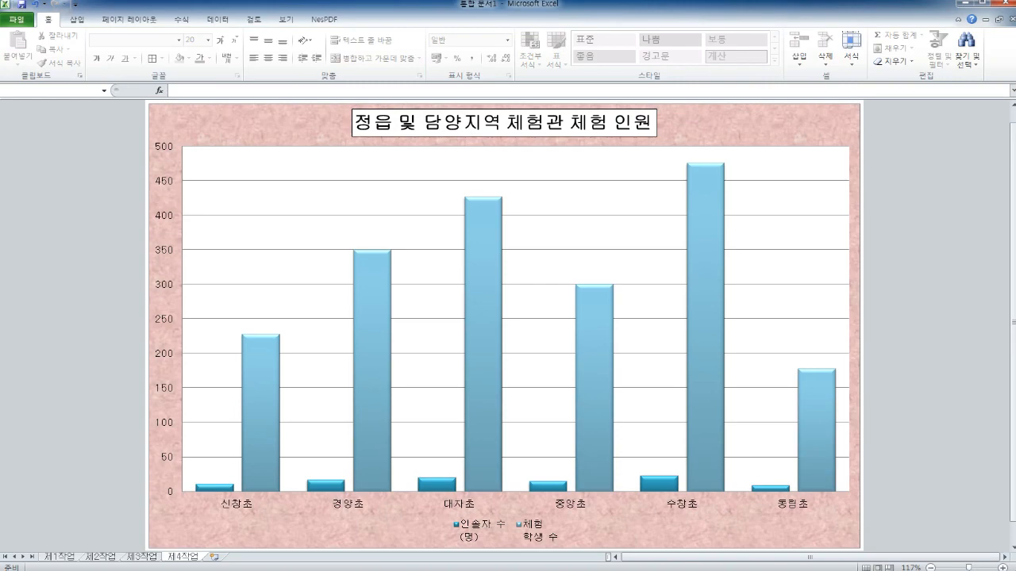
Step: Check the 서식 condition in the exam PDF and, in Excel, change the 인솔자 수(명) series to 표식이 있는 꺾은선형
{"action": "key", "text": "alt+Tab"}
{"action": "mouse_move", "coordinate": [483, 168]}
{"action": "left_mouse_down"}
{"action": "mouse_move", "coordinate": [481, 332]}
{"action": "mouse_move", "coordinate": [479, 218]}
{"action": "left_mouse_up"}
{"action": "left_click_drag", "start_coordinate": [472, 254], "coordinate": [468, 198]}
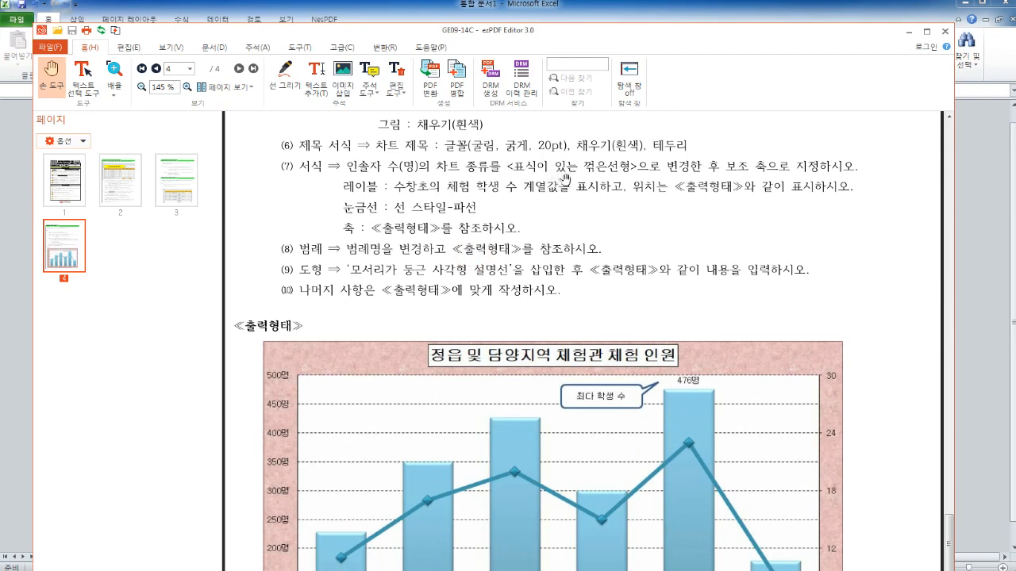
{"action": "left_click_drag", "start_coordinate": [529, 266], "coordinate": [517, 210]}
{"action": "left_click", "coordinate": [990, 341]}
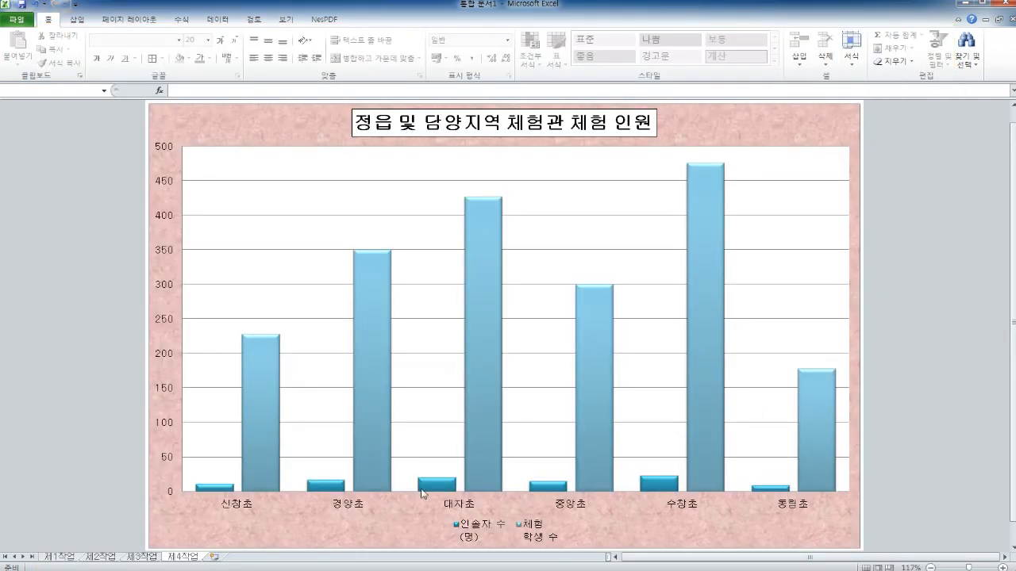
{"action": "left_click", "coordinate": [426, 487]}
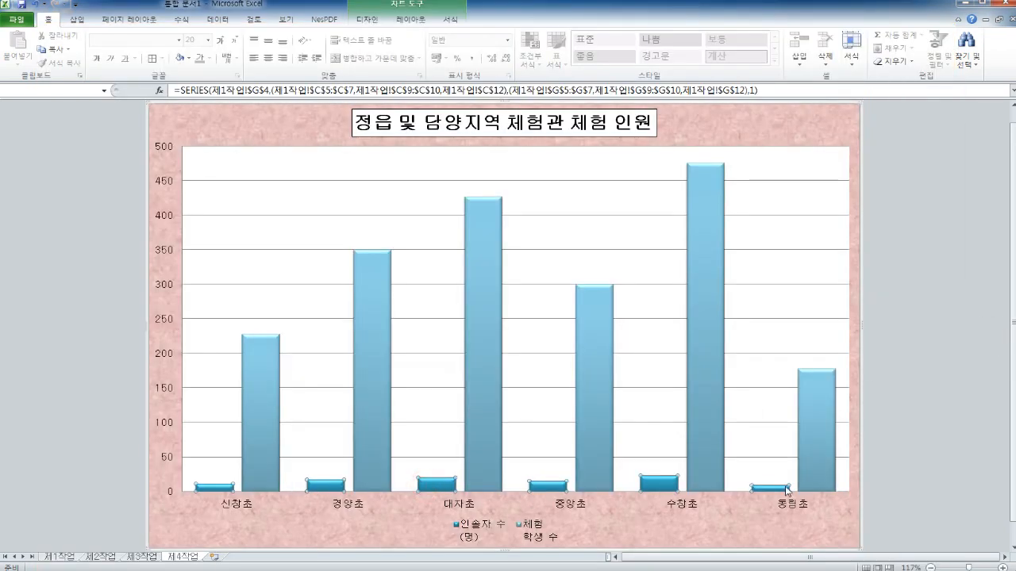
{"action": "right_click", "coordinate": [425, 488]}
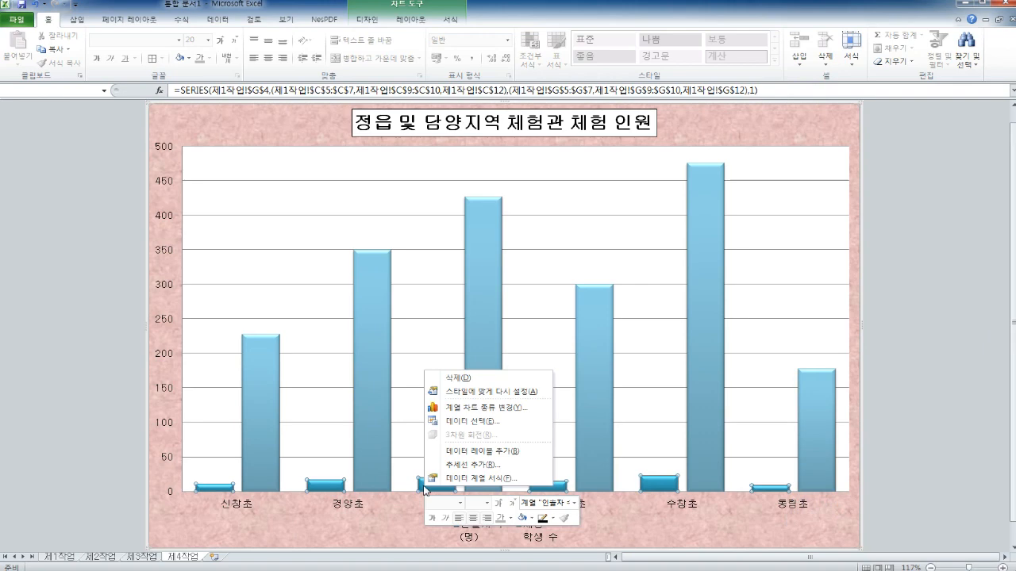
{"action": "left_click", "coordinate": [480, 408]}
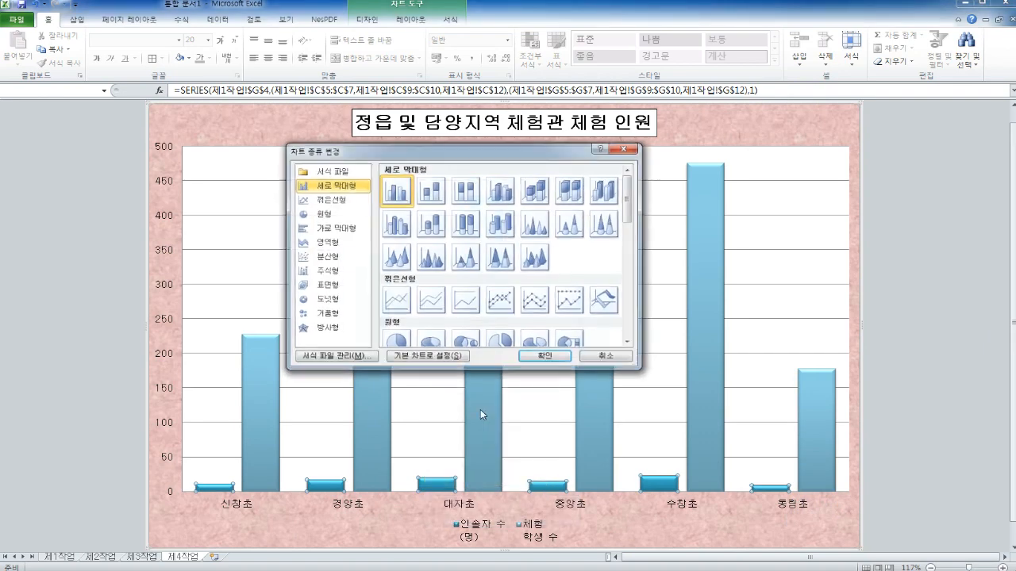
{"action": "left_click", "coordinate": [502, 303]}
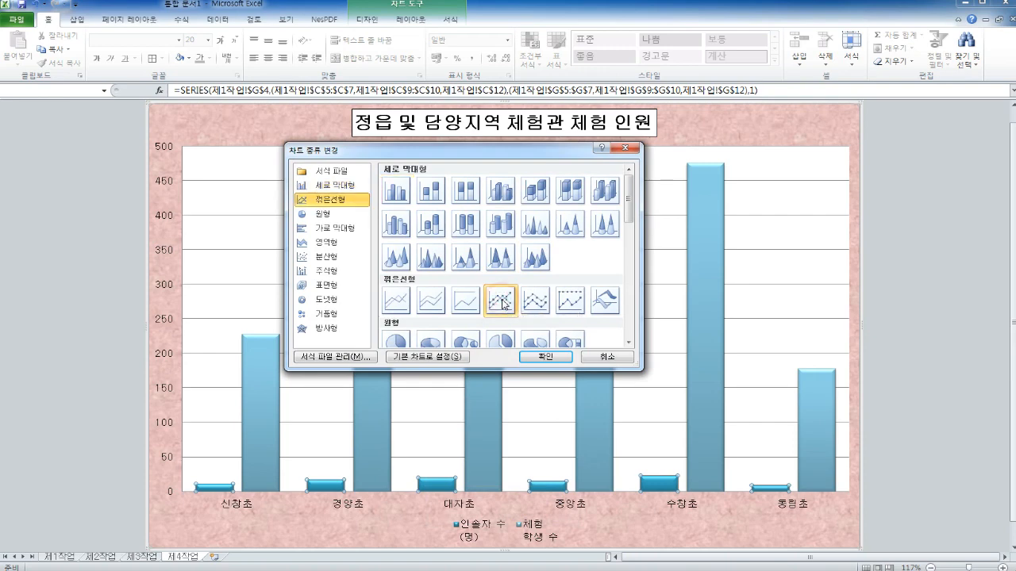
{"action": "left_click", "coordinate": [546, 357]}
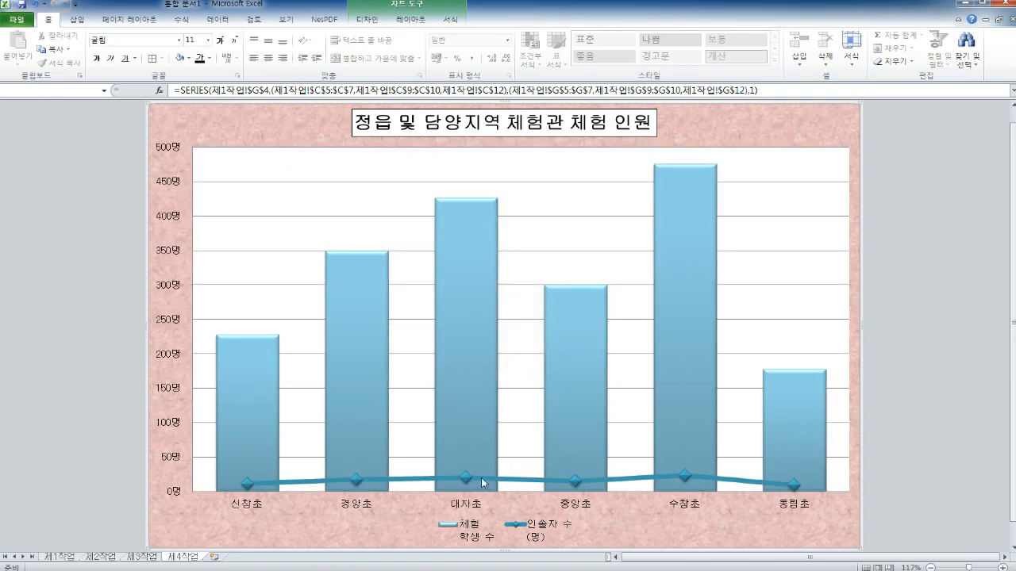
Step: Assign the 인솔자 수(명) line series to the secondary axis (보조 축)
{"action": "left_click", "coordinate": [463, 481]}
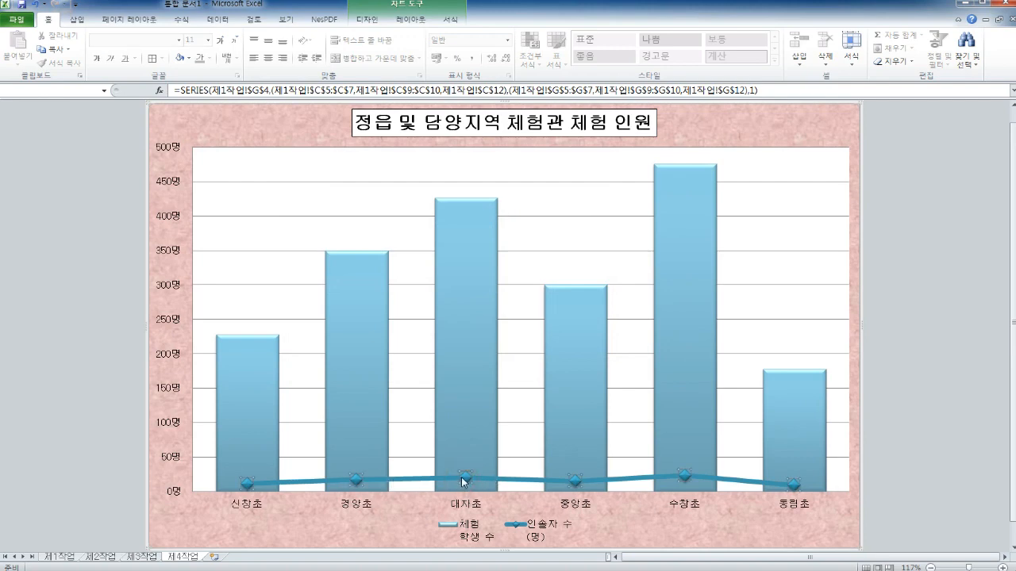
{"action": "right_click", "coordinate": [464, 481]}
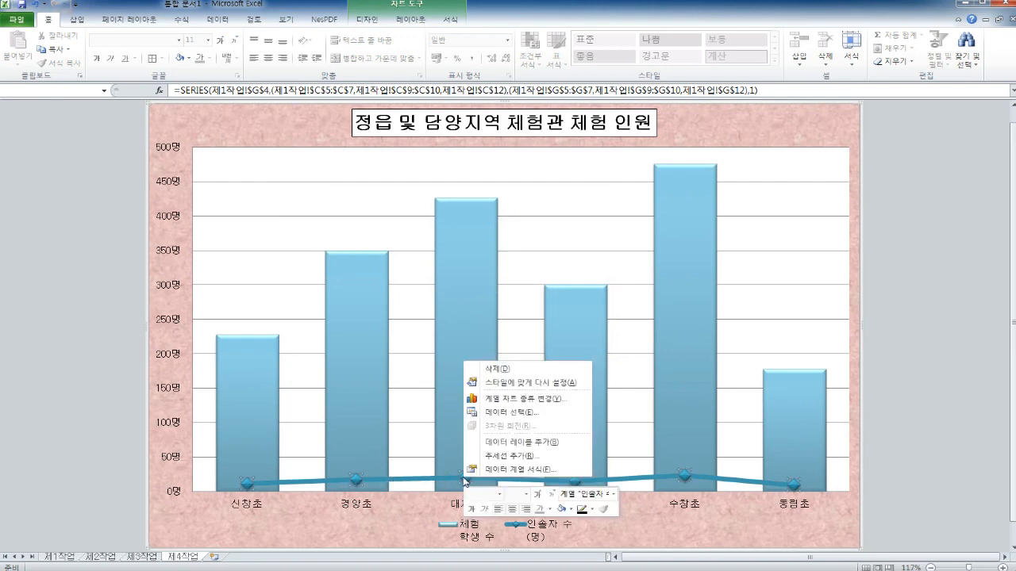
{"action": "left_click", "coordinate": [538, 470]}
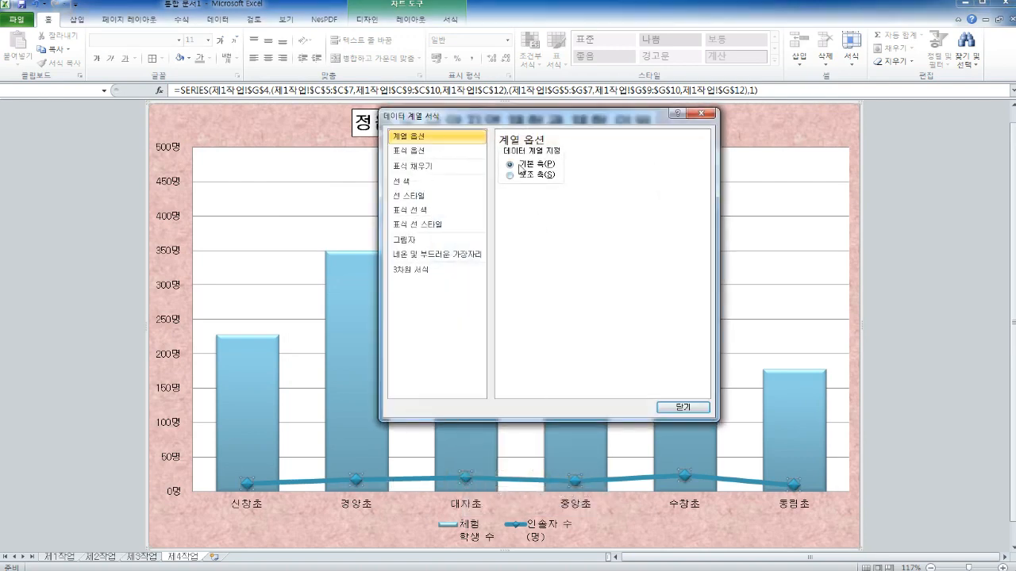
{"action": "left_click", "coordinate": [519, 174]}
{"action": "left_click", "coordinate": [683, 406]}
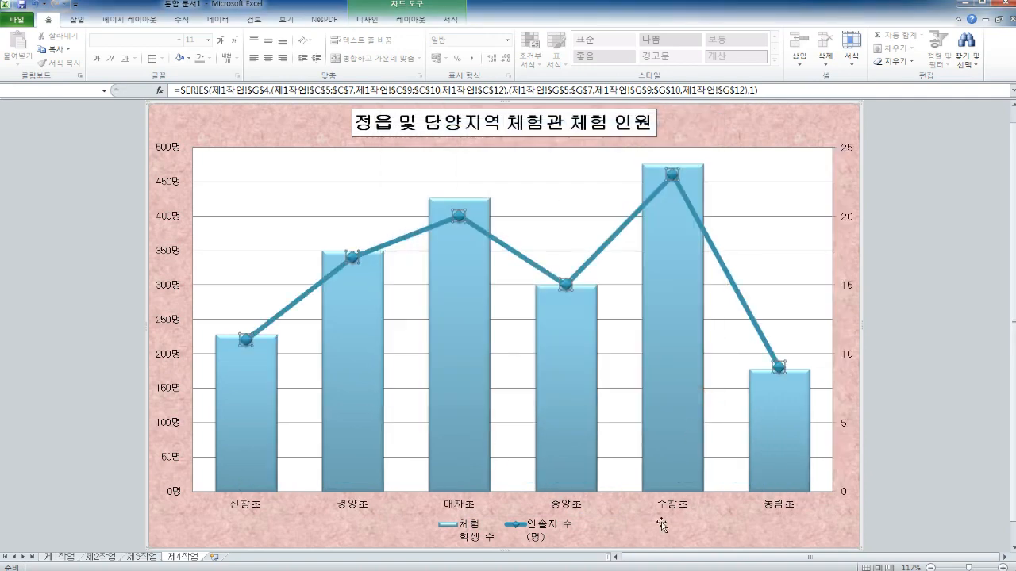
Step: Check the 레이블 condition and sample in the exam PDF and, in Excel, add a data label to only the 수창초 column of the 체험 학생 수 series
{"action": "key", "text": "alt+Tab"}
{"action": "scroll", "coordinate": [495, 210], "scroll_direction": "up", "scroll_amount": 2}
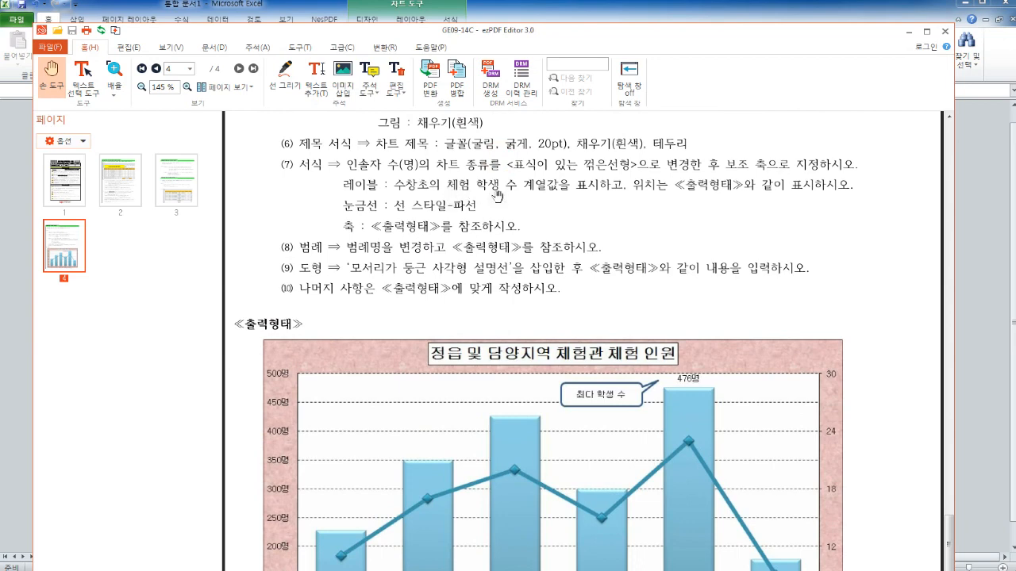
{"action": "scroll", "coordinate": [538, 219], "scroll_direction": "down", "scroll_amount": 1}
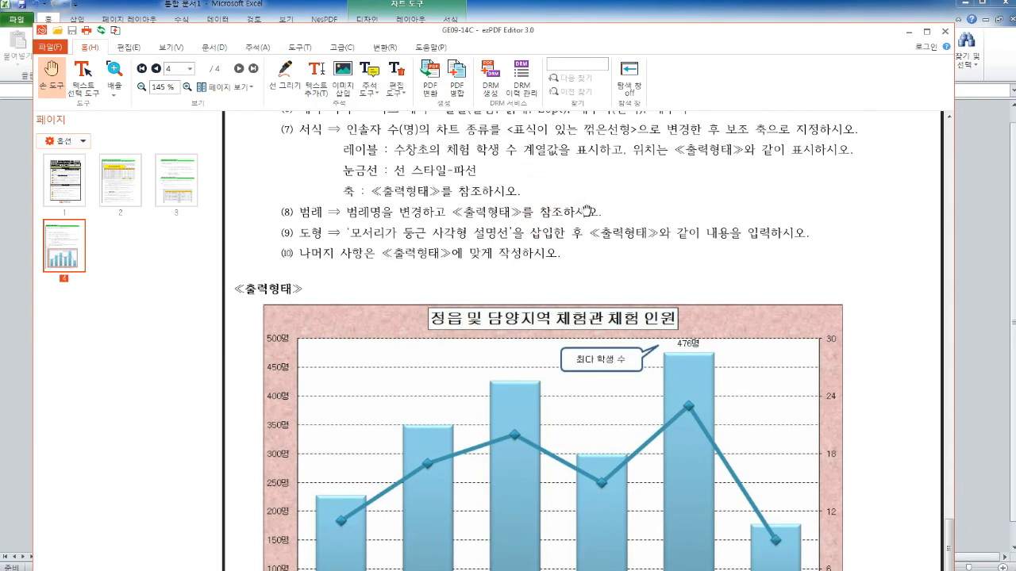
{"action": "scroll", "coordinate": [651, 257], "scroll_direction": "down", "scroll_amount": 2}
{"action": "scroll", "coordinate": [722, 335], "scroll_direction": "down", "scroll_amount": 3}
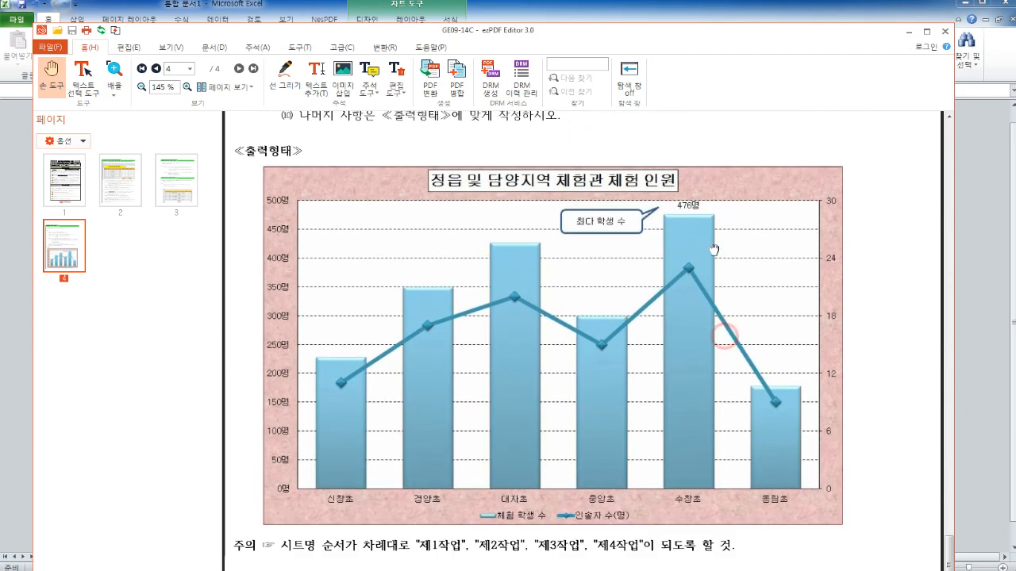
{"action": "left_click", "coordinate": [965, 265]}
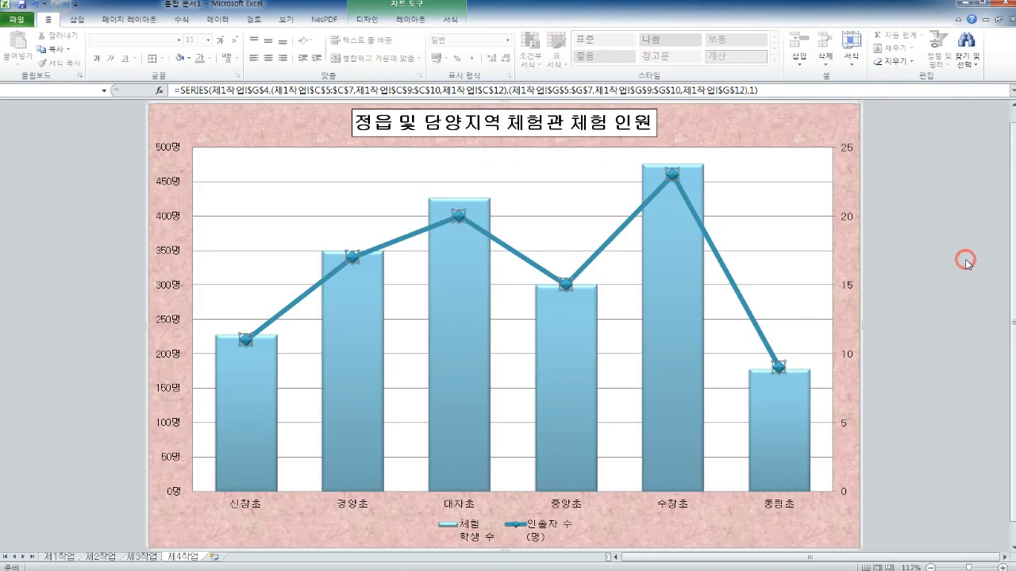
{"action": "left_click", "coordinate": [679, 282]}
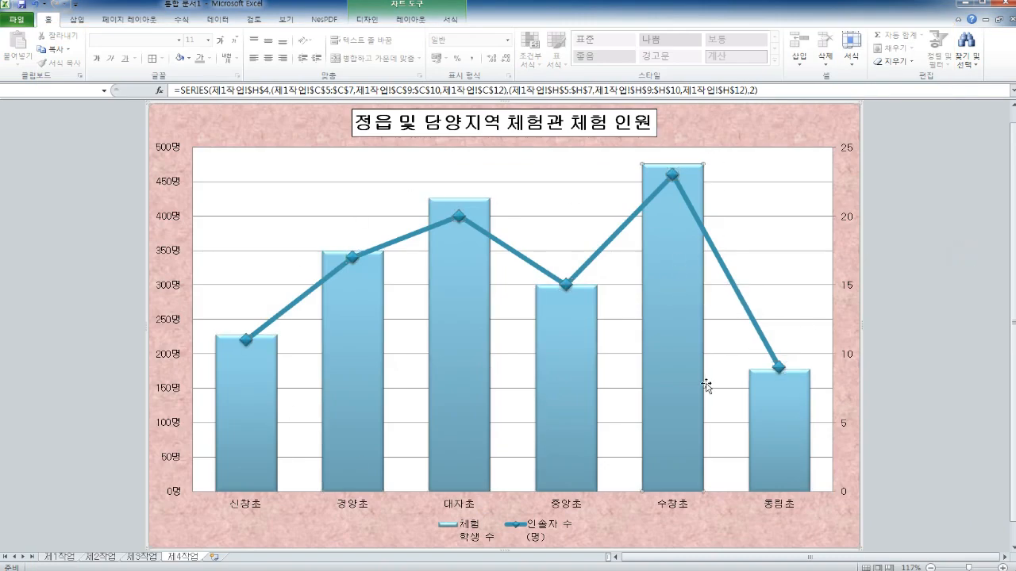
{"action": "right_click", "coordinate": [673, 243]}
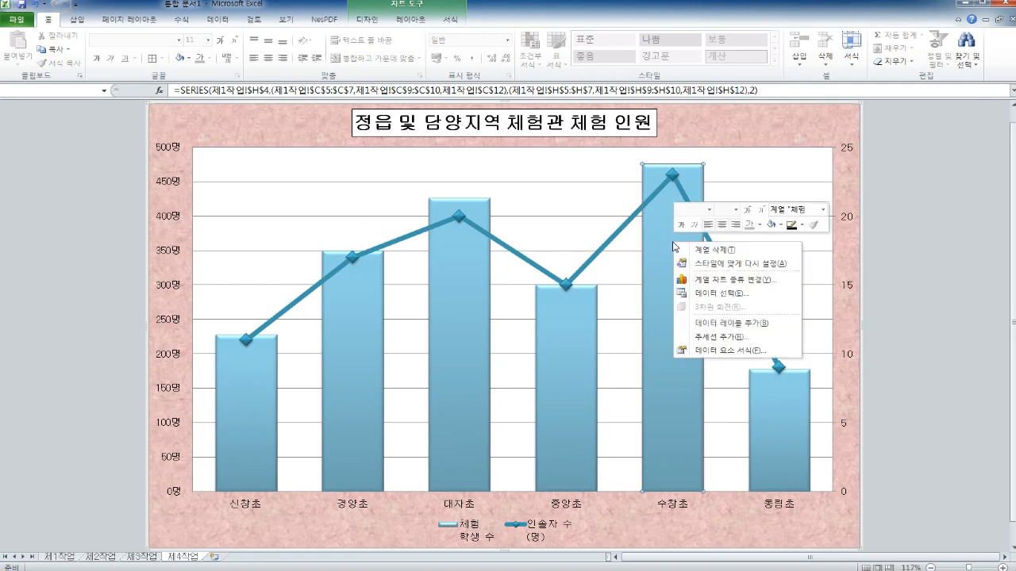
{"action": "left_click", "coordinate": [740, 324]}
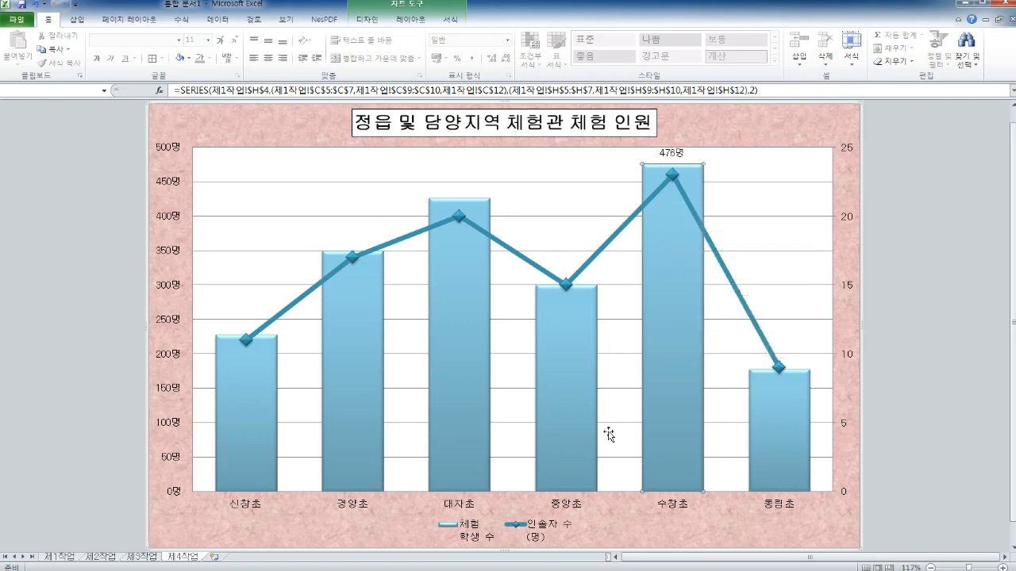
{"action": "left_click", "coordinate": [646, 570]}
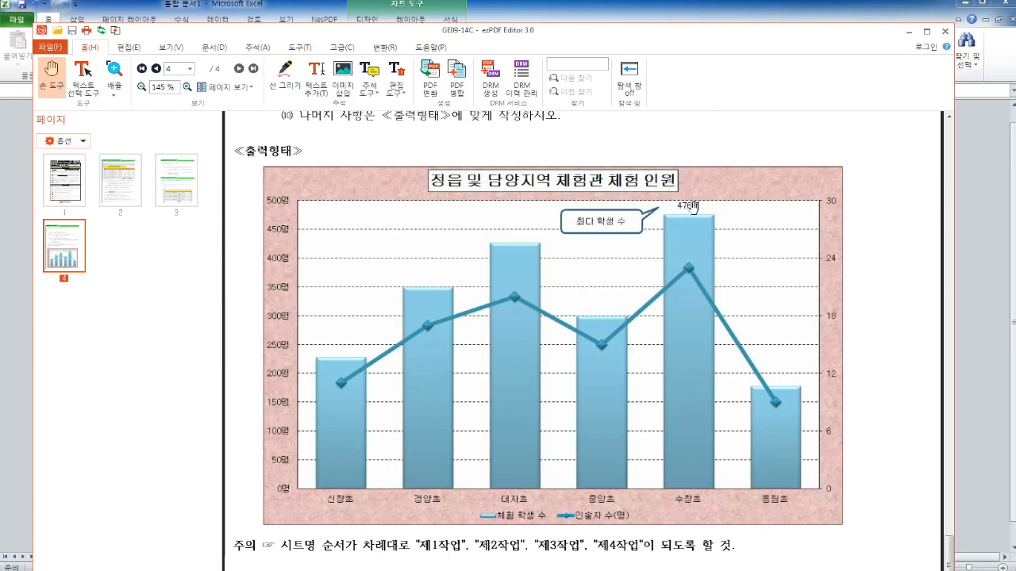
{"action": "left_click", "coordinate": [969, 239]}
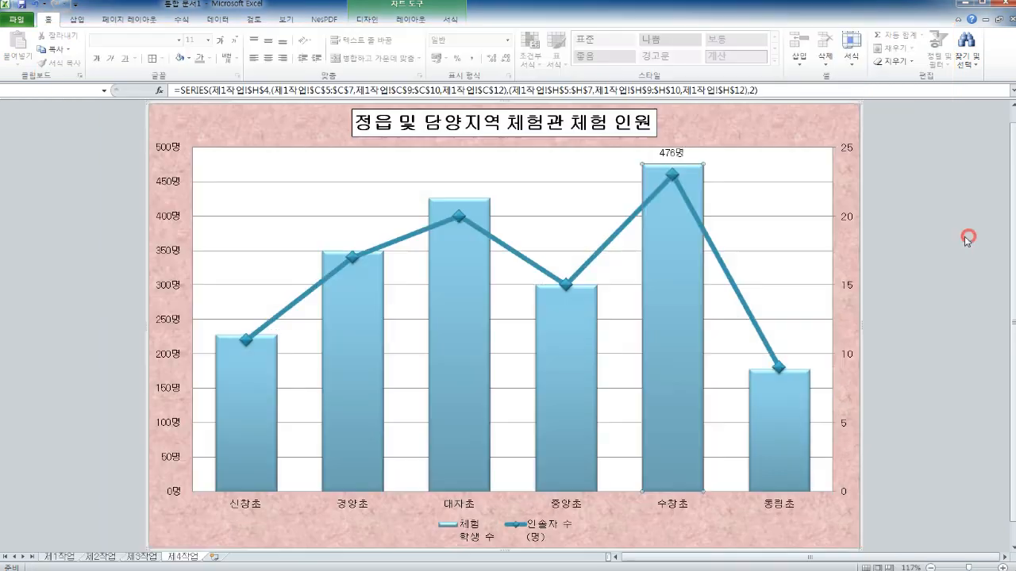
Step: Check the 눈금선 condition in the exam PDF and, in Excel, set the primary horizontal major gridlines to the 파선 dash style
{"action": "key", "text": "alt+Tab"}
{"action": "scroll", "coordinate": [494, 198], "scroll_direction": "up", "scroll_amount": 4}
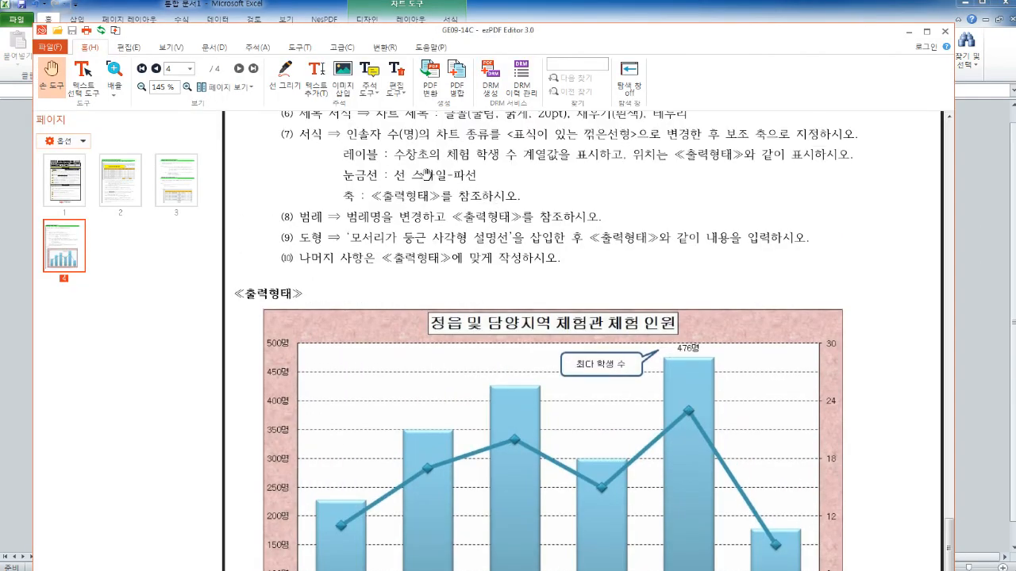
{"action": "scroll", "coordinate": [471, 195], "scroll_direction": "down", "scroll_amount": 2}
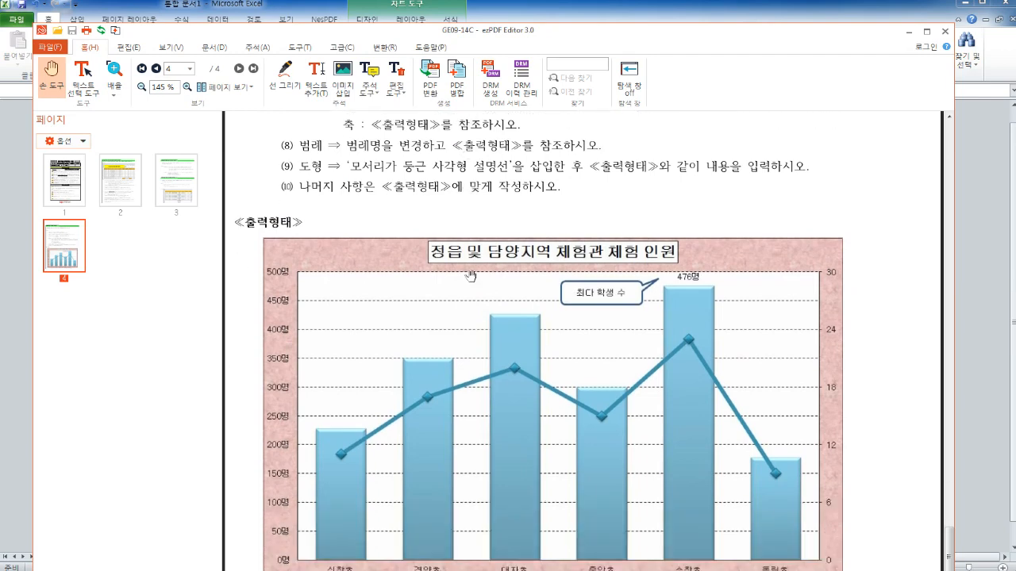
{"action": "scroll", "coordinate": [566, 303], "scroll_direction": "up", "scroll_amount": 2}
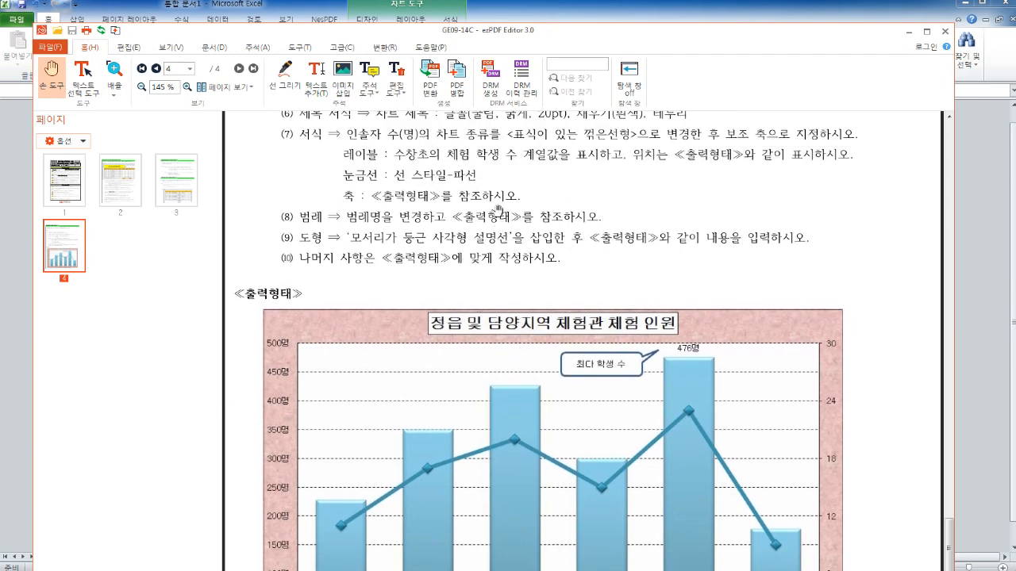
{"action": "left_click", "coordinate": [971, 307]}
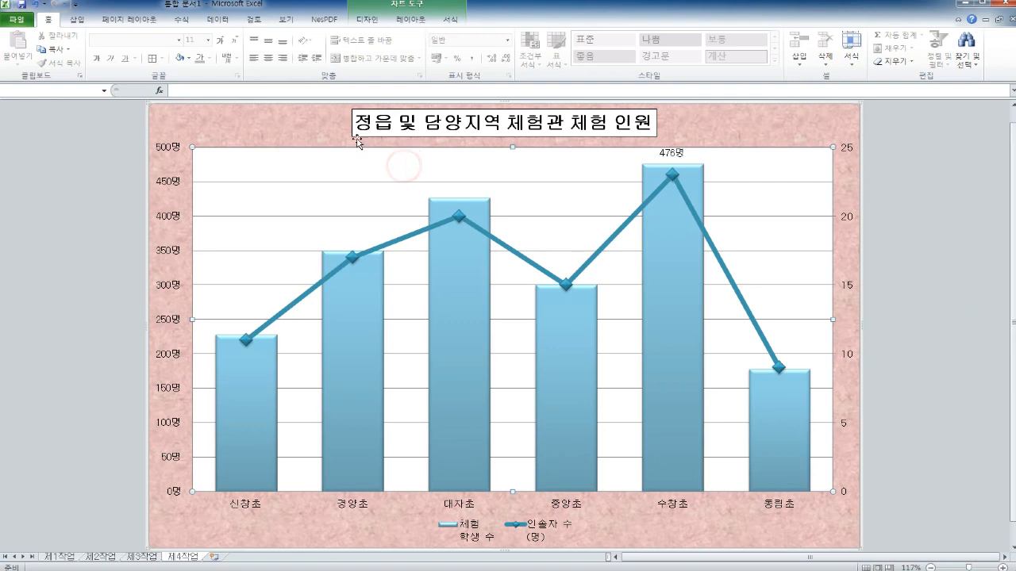
{"action": "left_click", "coordinate": [412, 20]}
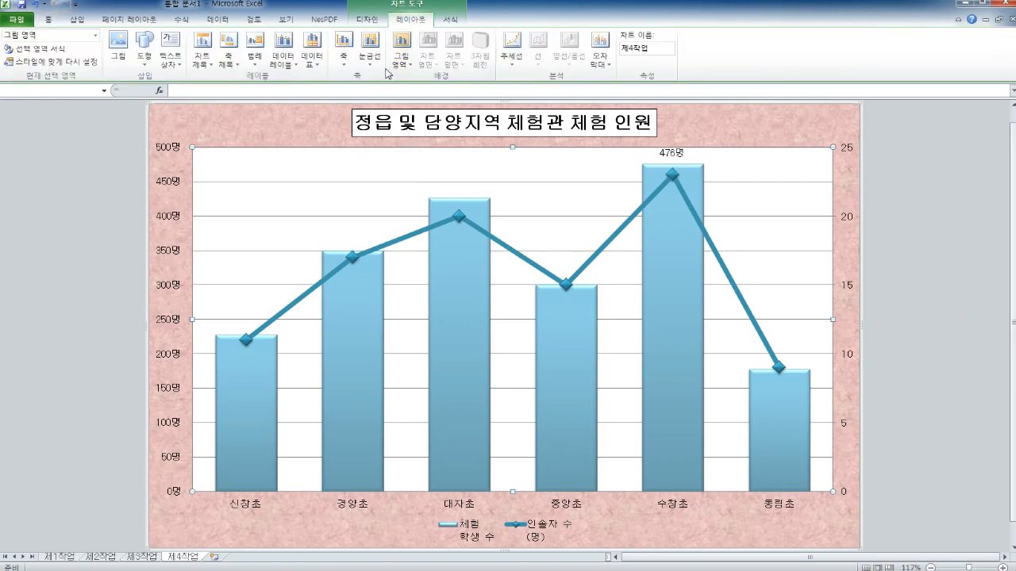
{"action": "left_click", "coordinate": [369, 49]}
{"action": "mouse_move", "coordinate": [405, 78]}
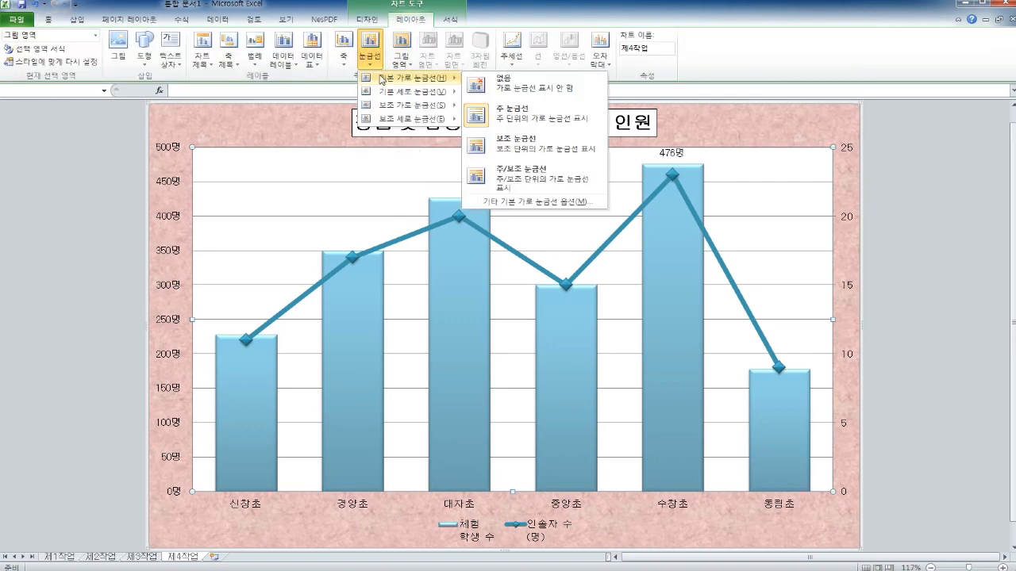
{"action": "left_click", "coordinate": [578, 204]}
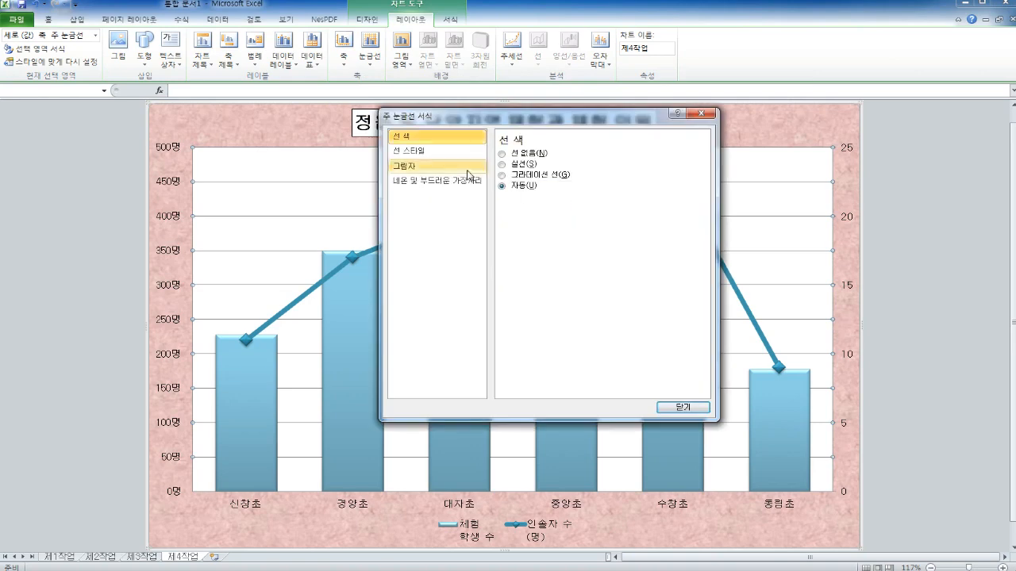
{"action": "left_click_drag", "start_coordinate": [440, 121], "coordinate": [401, 114]}
{"action": "left_click", "coordinate": [366, 139]}
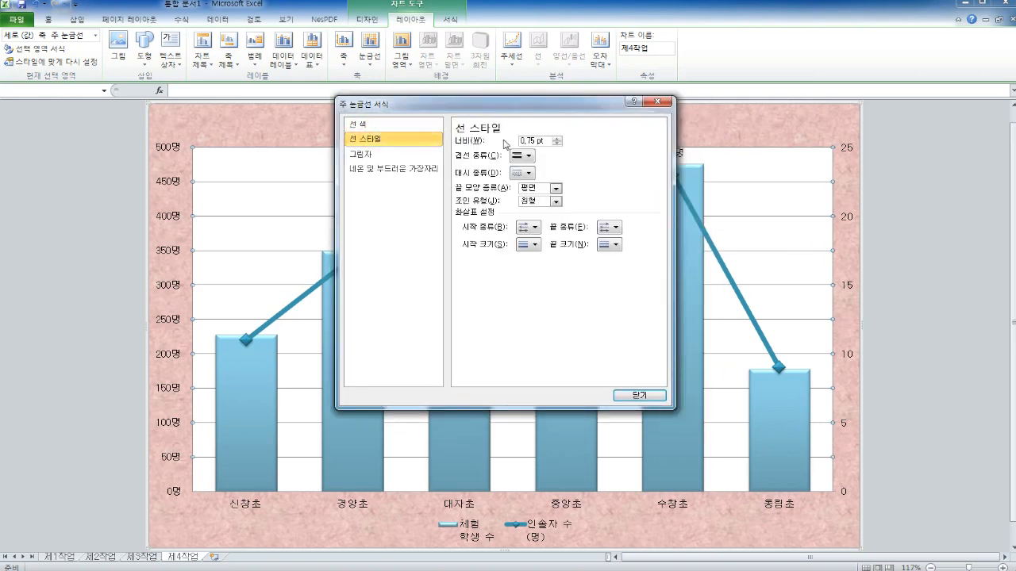
{"action": "left_click", "coordinate": [527, 174]}
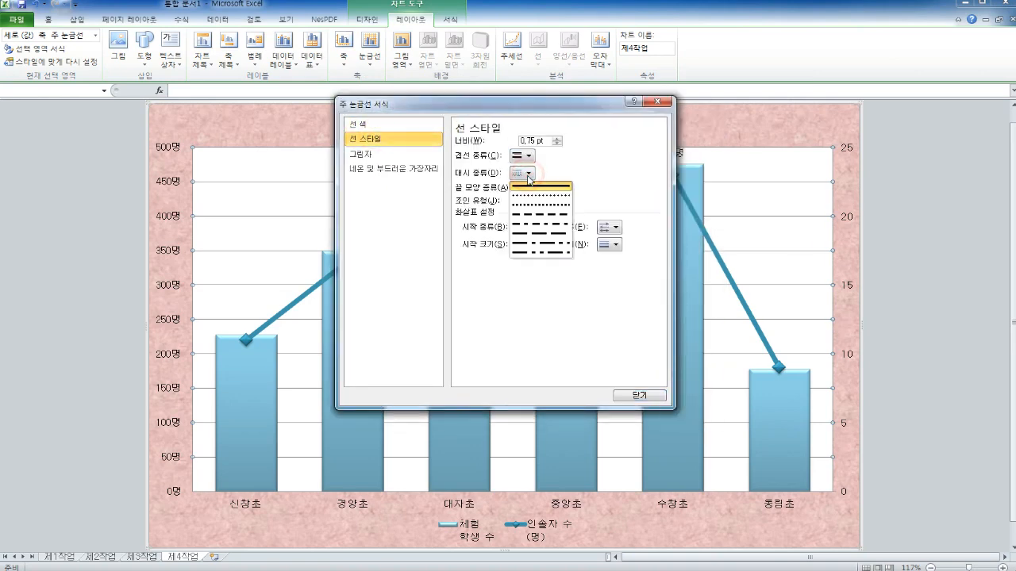
{"action": "left_click", "coordinate": [531, 215]}
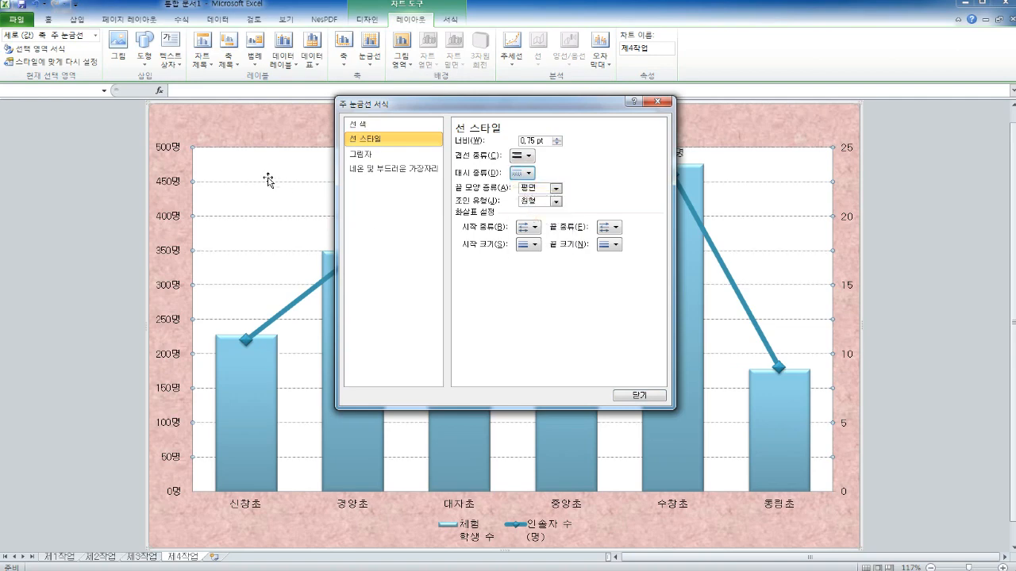
{"action": "left_click", "coordinate": [636, 395]}
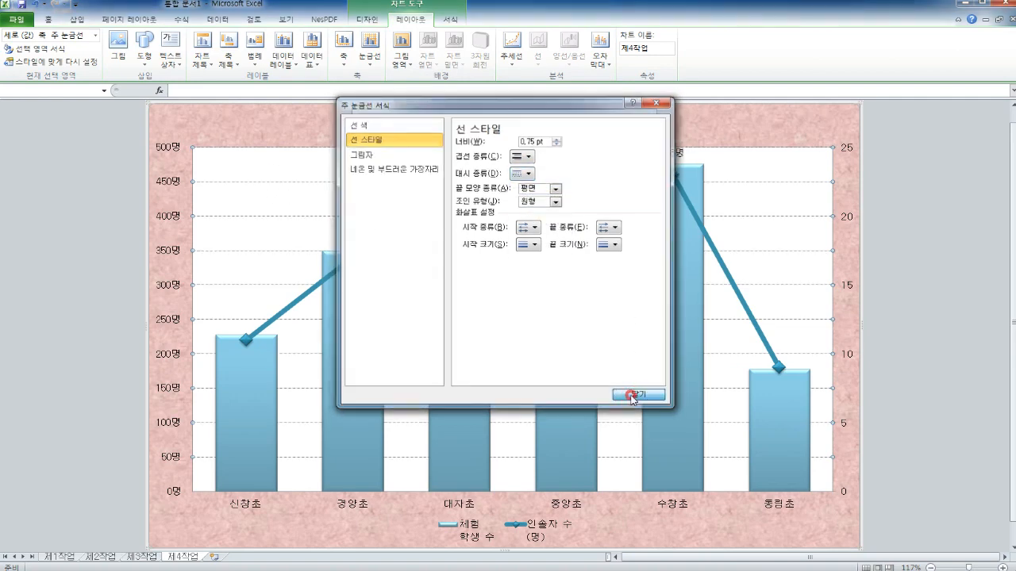
Step: Check the 축 condition and the sample chart's axes in the exam PDF and return to the Excel chart
{"action": "key", "text": "alt+Tab"}
{"action": "scroll", "coordinate": [461, 179], "scroll_direction": "up", "scroll_amount": 1}
{"action": "scroll", "coordinate": [484, 251], "scroll_direction": "down", "scroll_amount": 2}
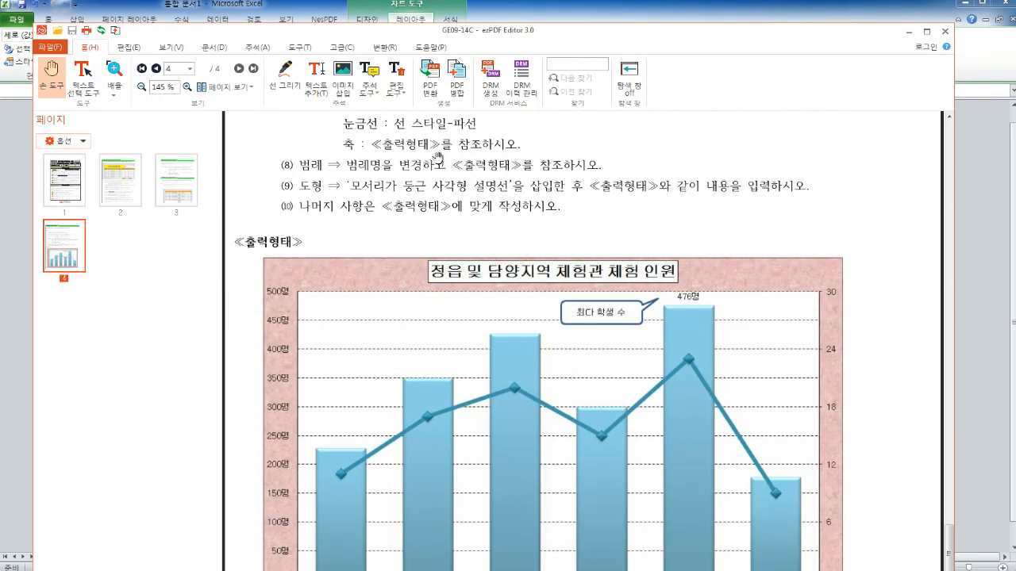
{"action": "scroll", "coordinate": [436, 187], "scroll_direction": "down", "scroll_amount": 2}
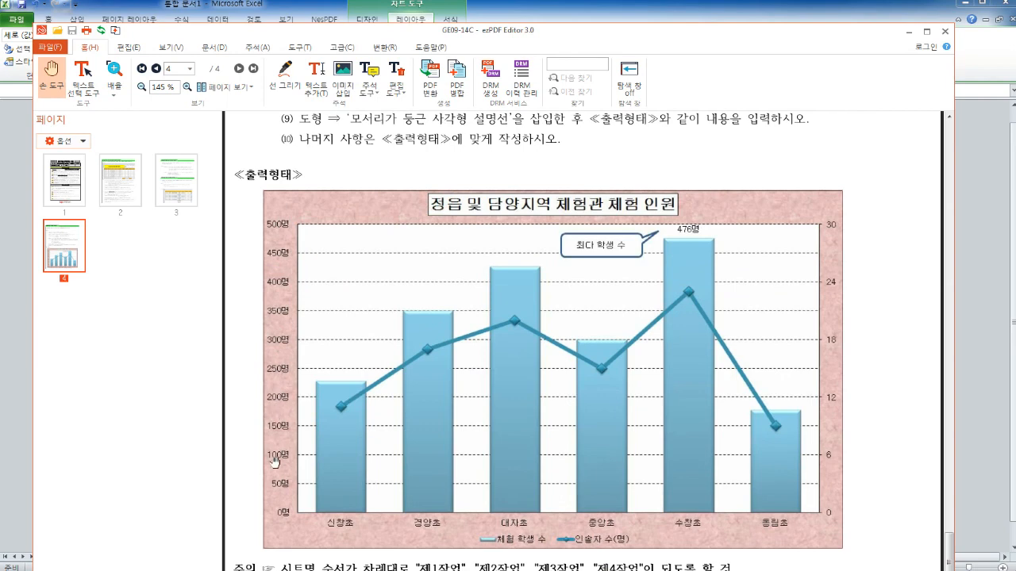
{"action": "left_click", "coordinate": [979, 316]}
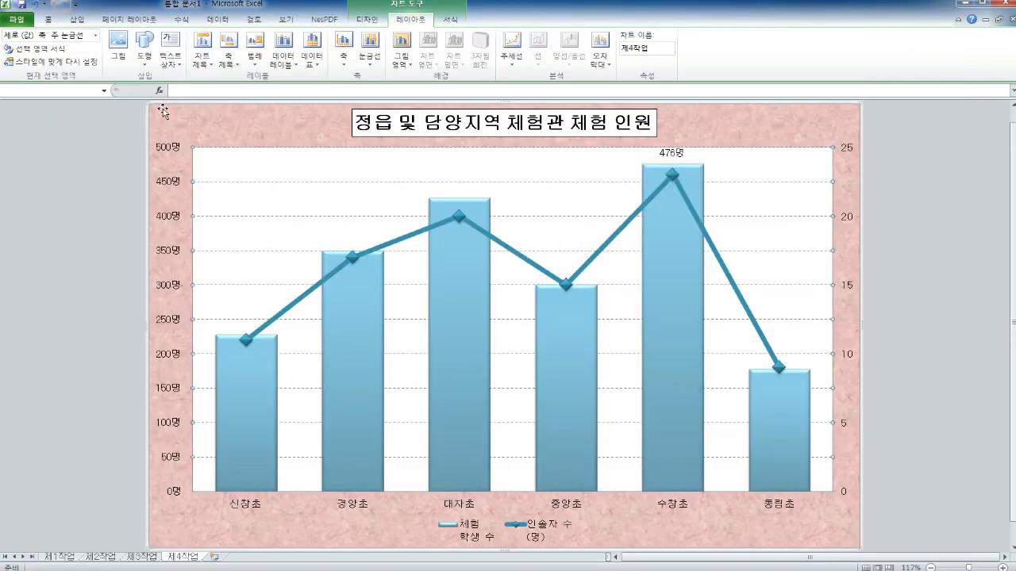